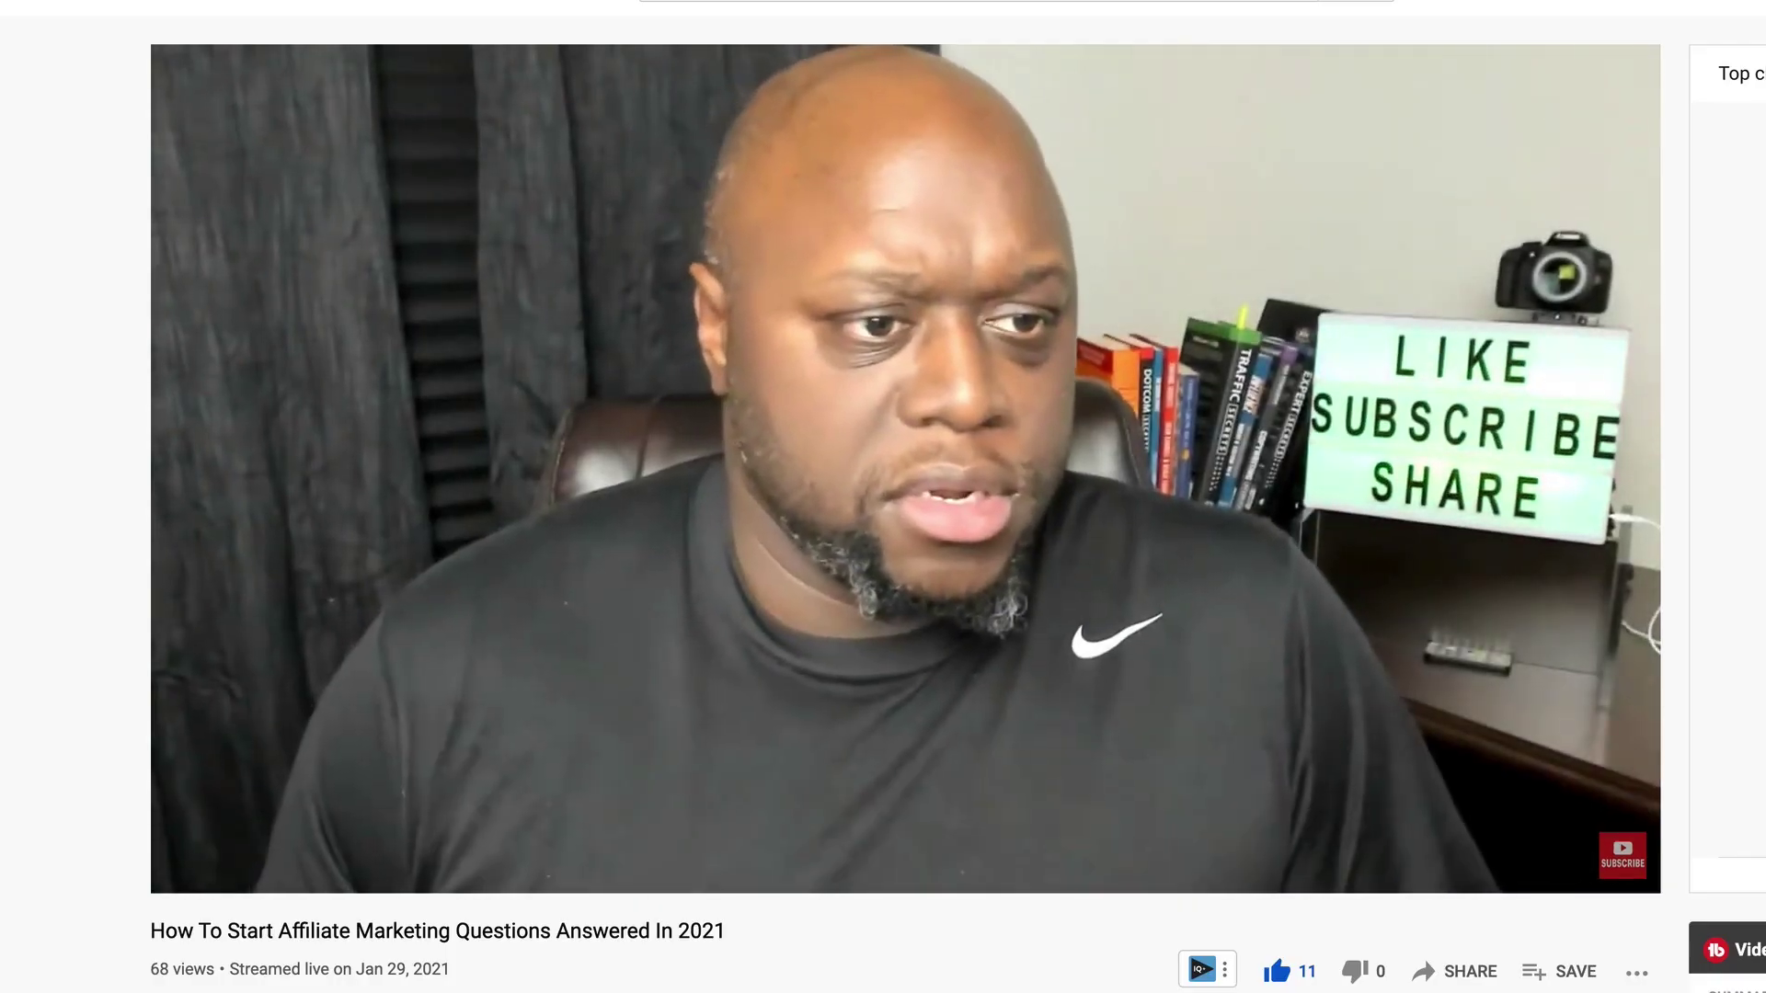
{"action": "scroll", "coordinate": [1056, 676], "scroll_direction": "down", "scroll_amount": 2}
{"action": "scroll", "coordinate": [906, 497], "scroll_direction": "down", "scroll_amount": 3}
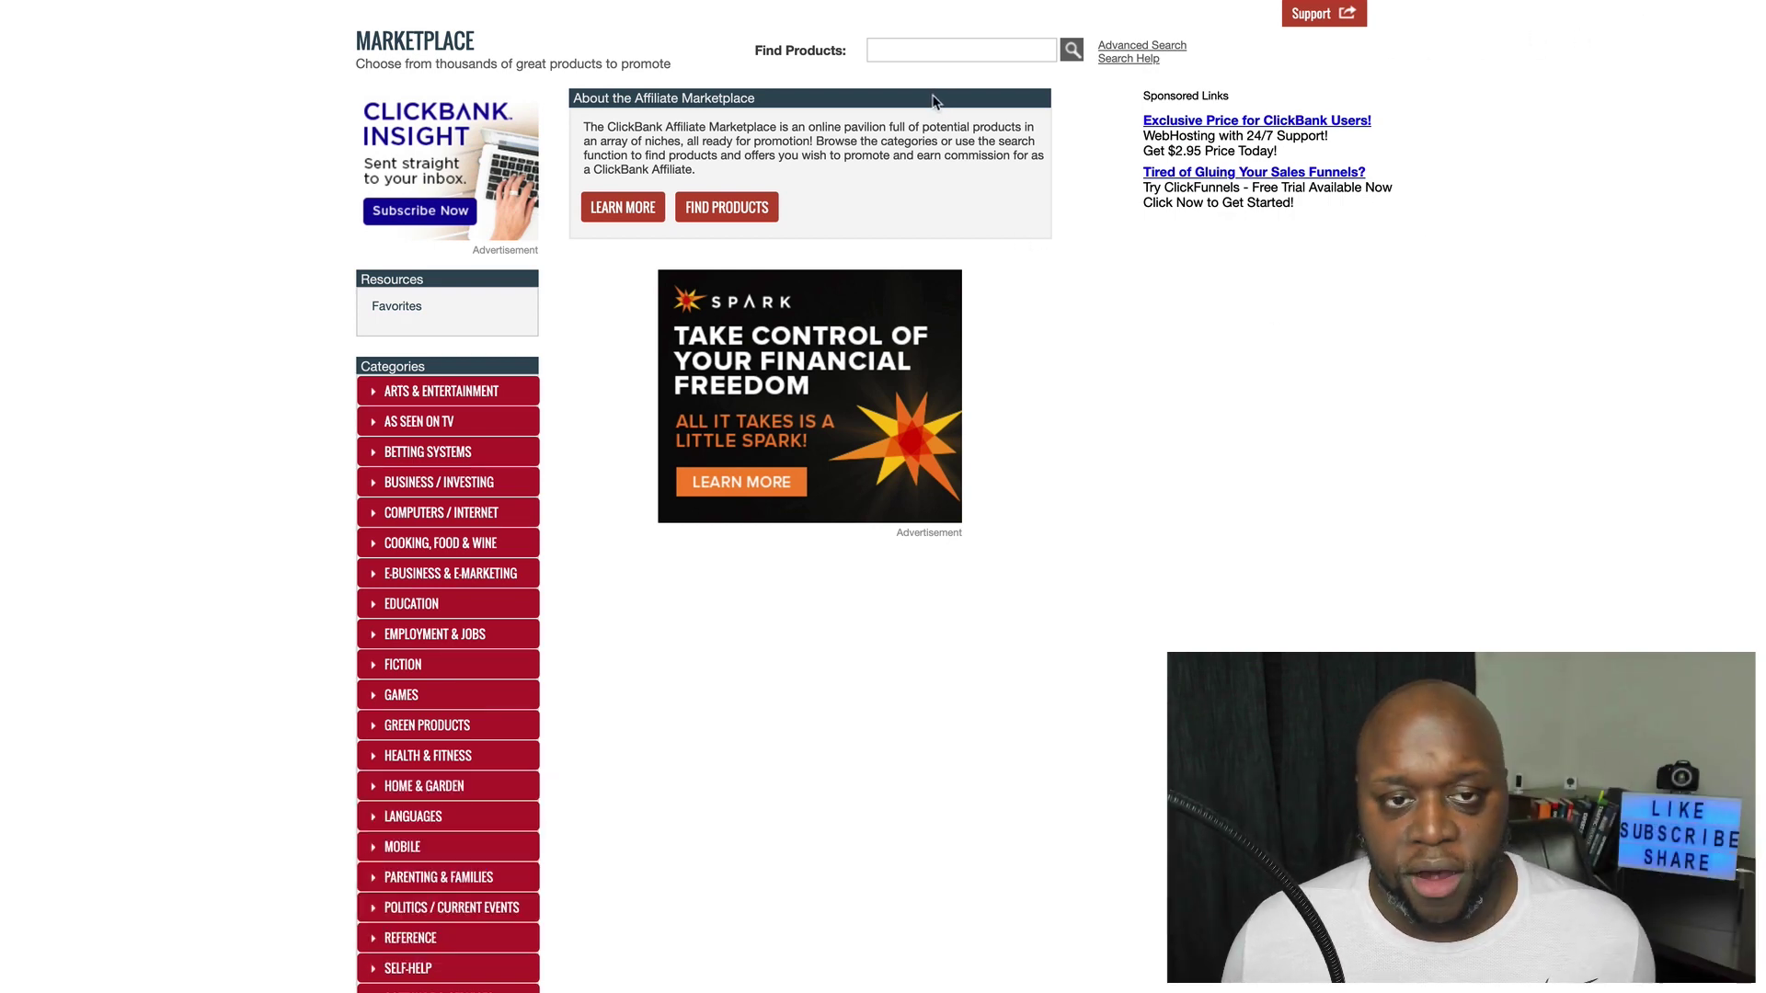
Step: Search the ClickBank affiliate marketplace for "small shop"
{"action": "left_click", "coordinate": [952, 50]}
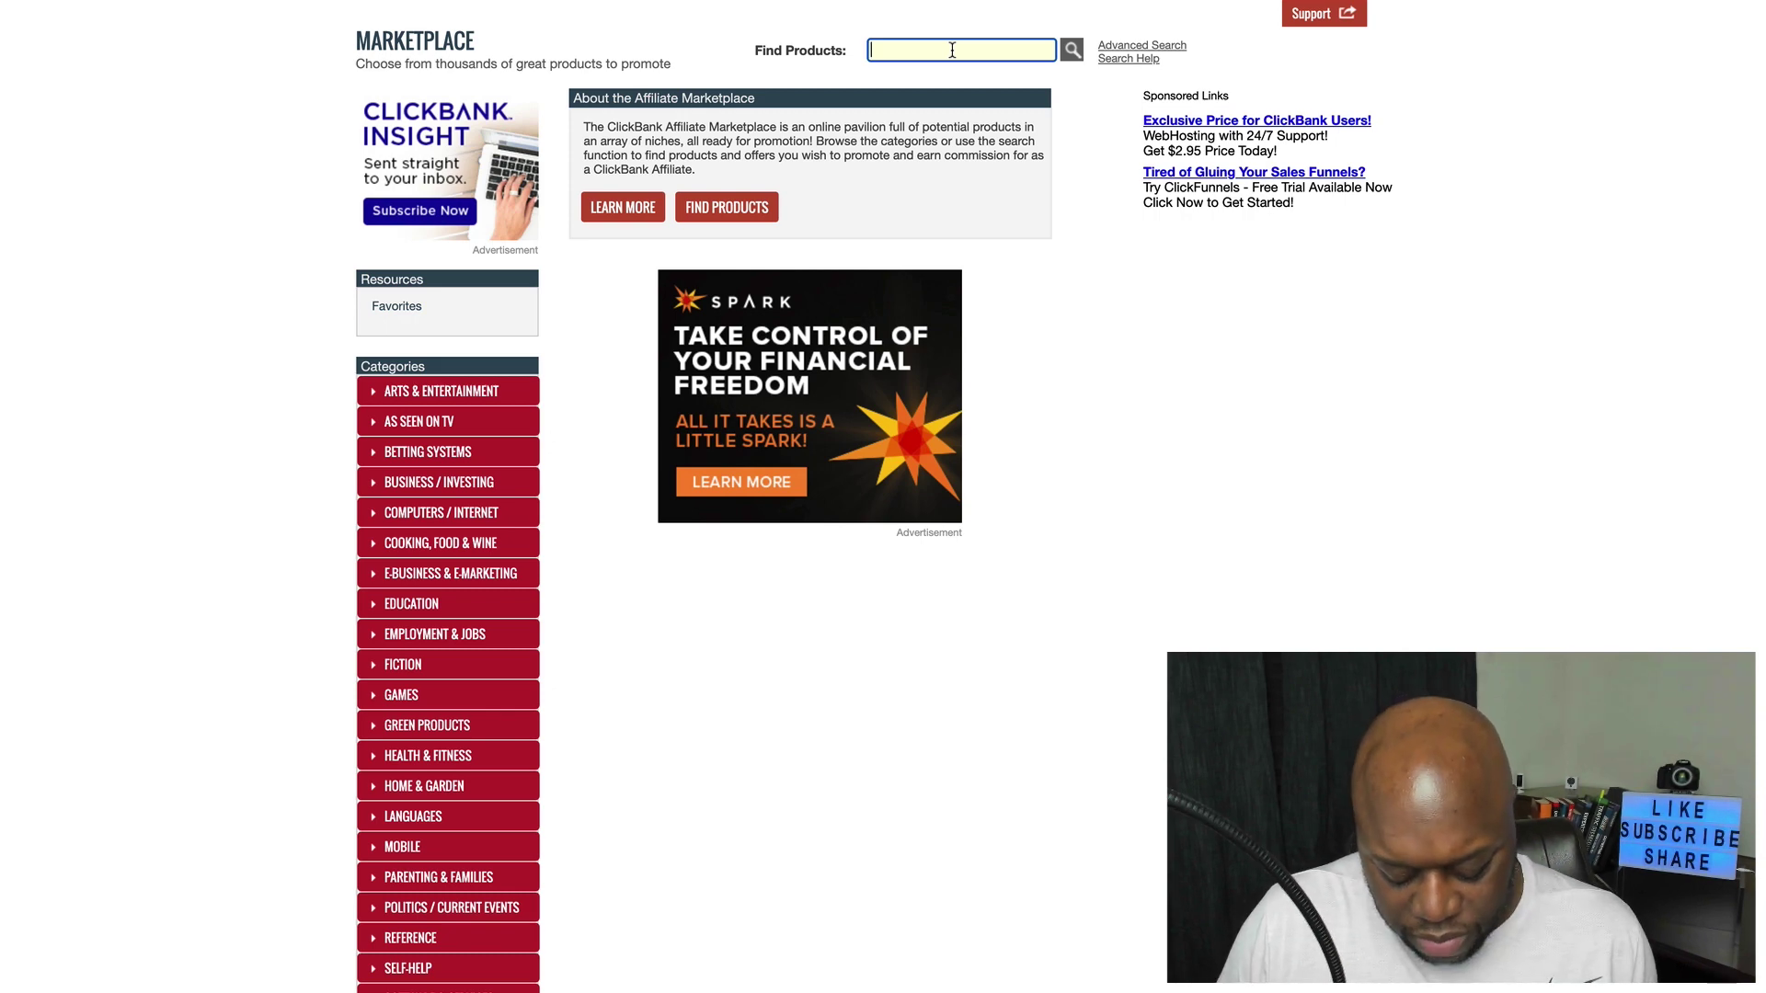
{"action": "type", "text": "small shop"}
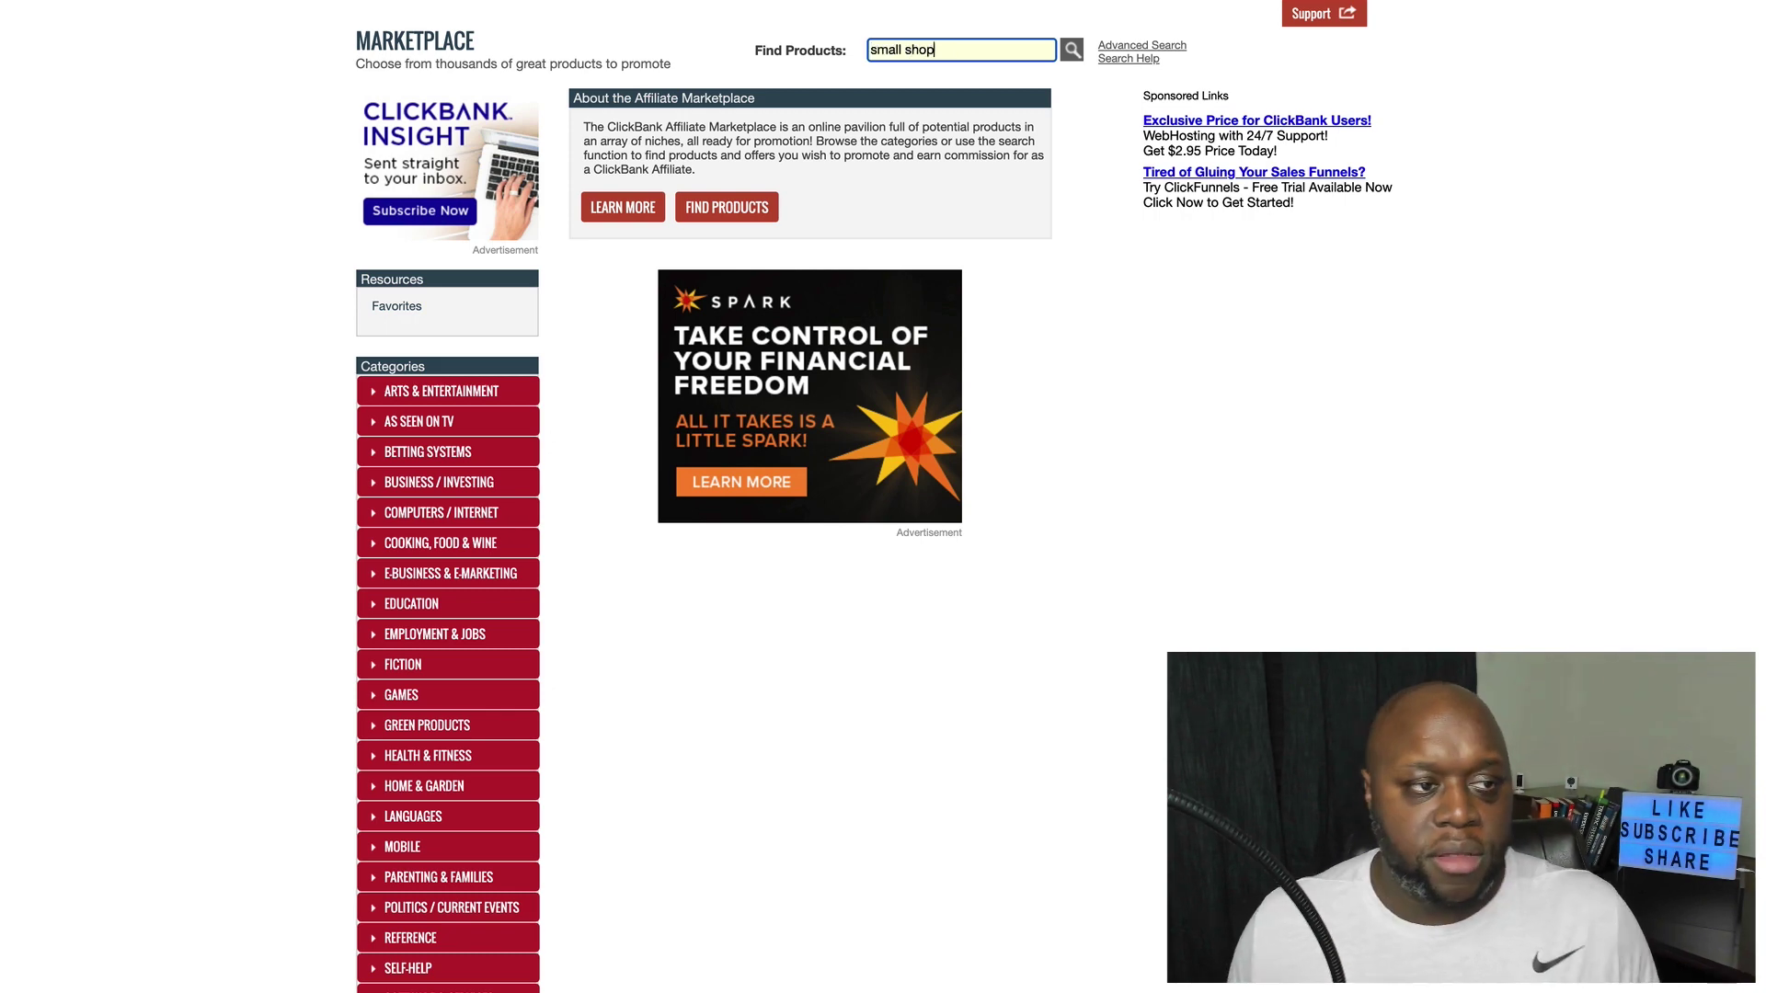
{"action": "key", "text": "Return"}
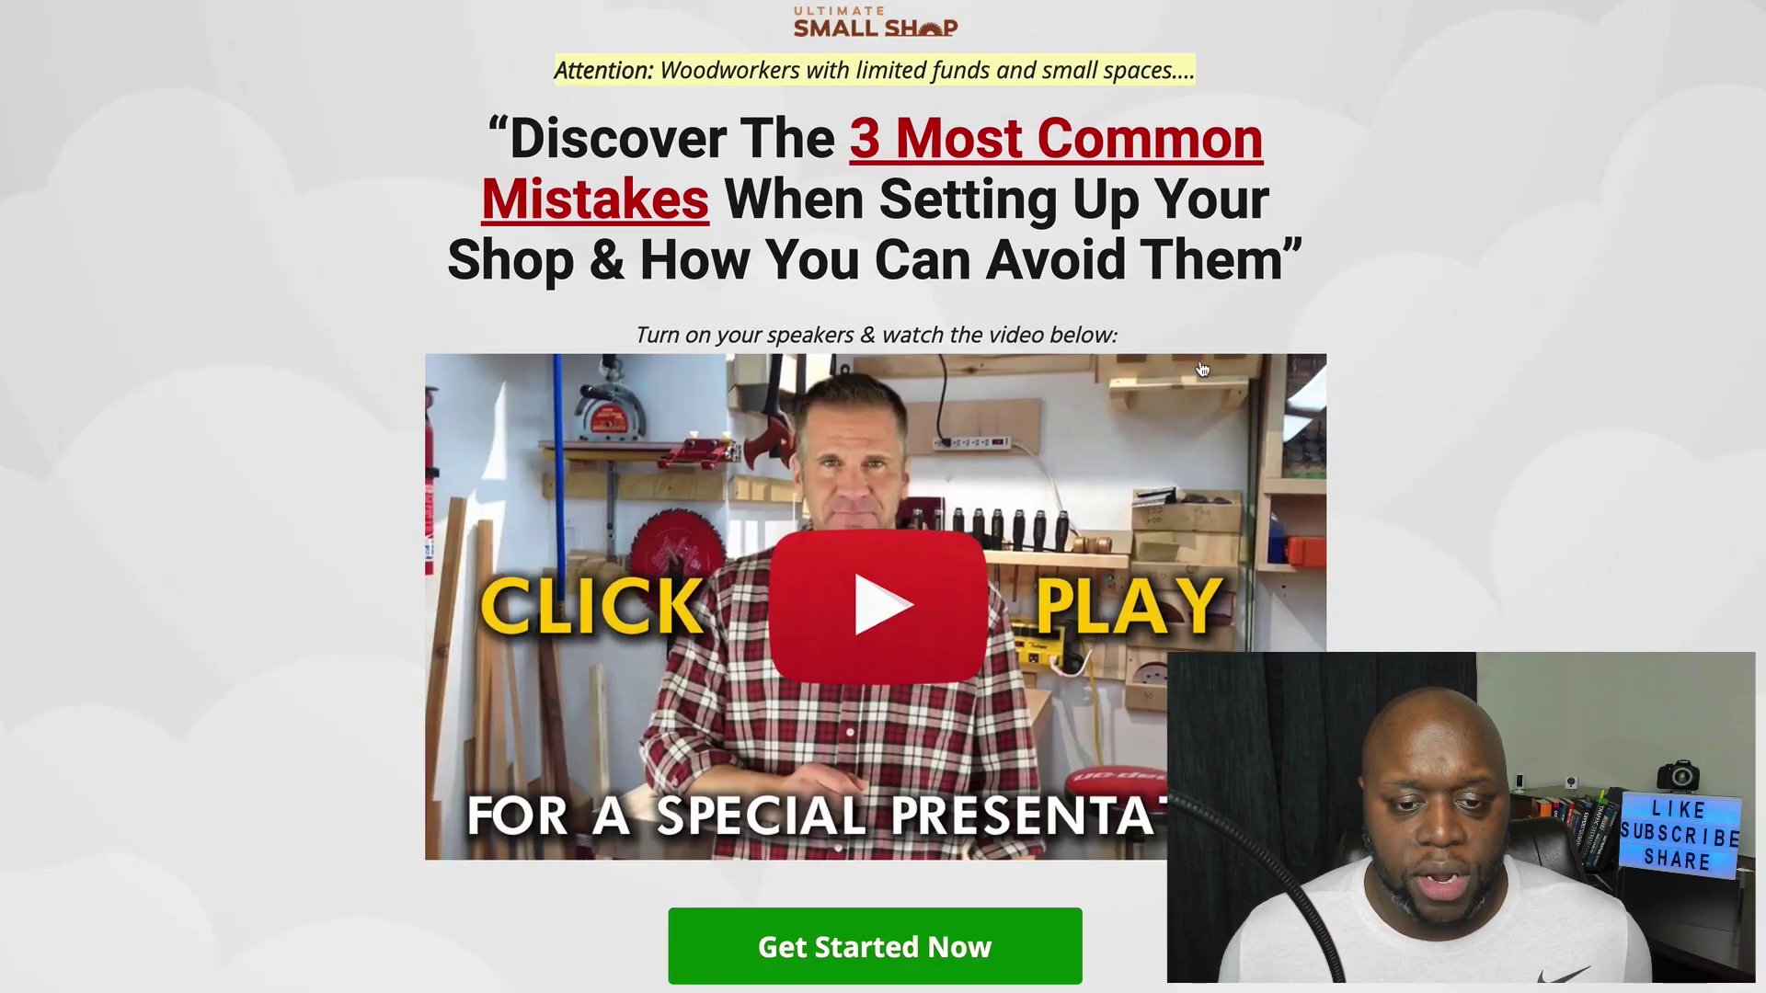
Step: Look through the Ultimate Small Shop sales page, including its headline, video and sales letter
{"action": "scroll", "coordinate": [1205, 363], "scroll_direction": "down", "scroll_amount": 7}
{"action": "scroll", "coordinate": [1204, 364], "scroll_direction": "up", "scroll_amount": 7}
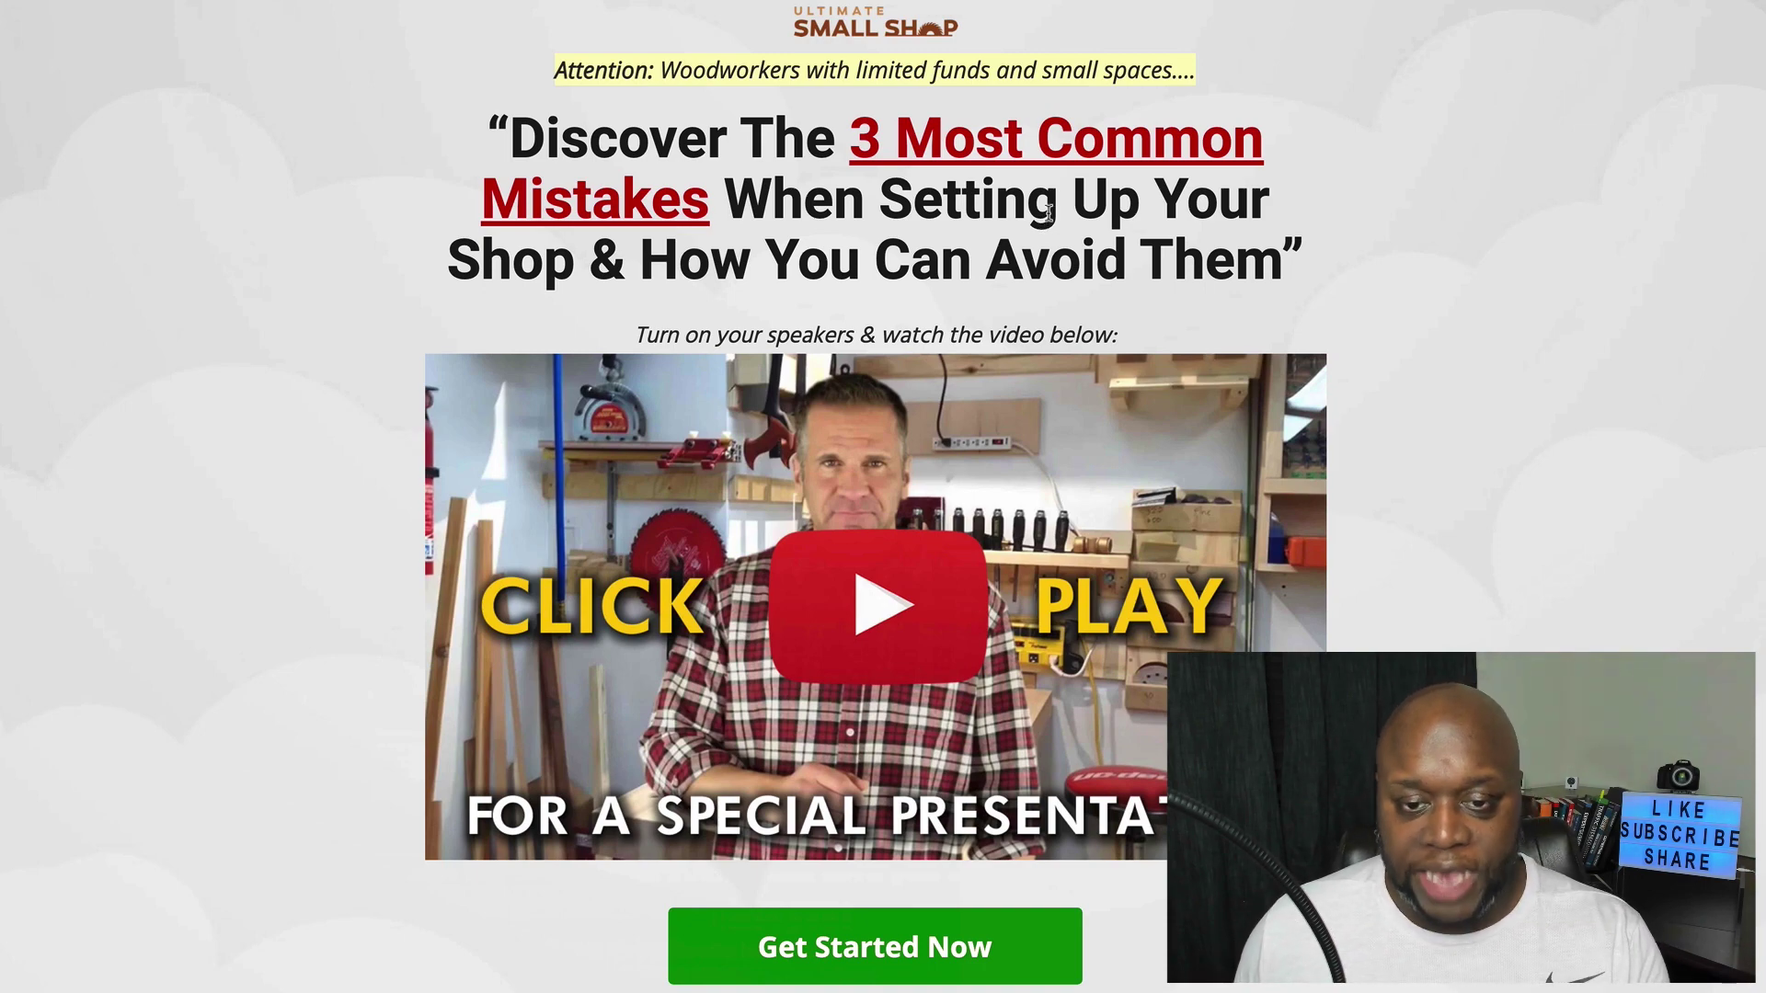
{"action": "scroll", "coordinate": [1049, 212], "scroll_direction": "down", "scroll_amount": 5}
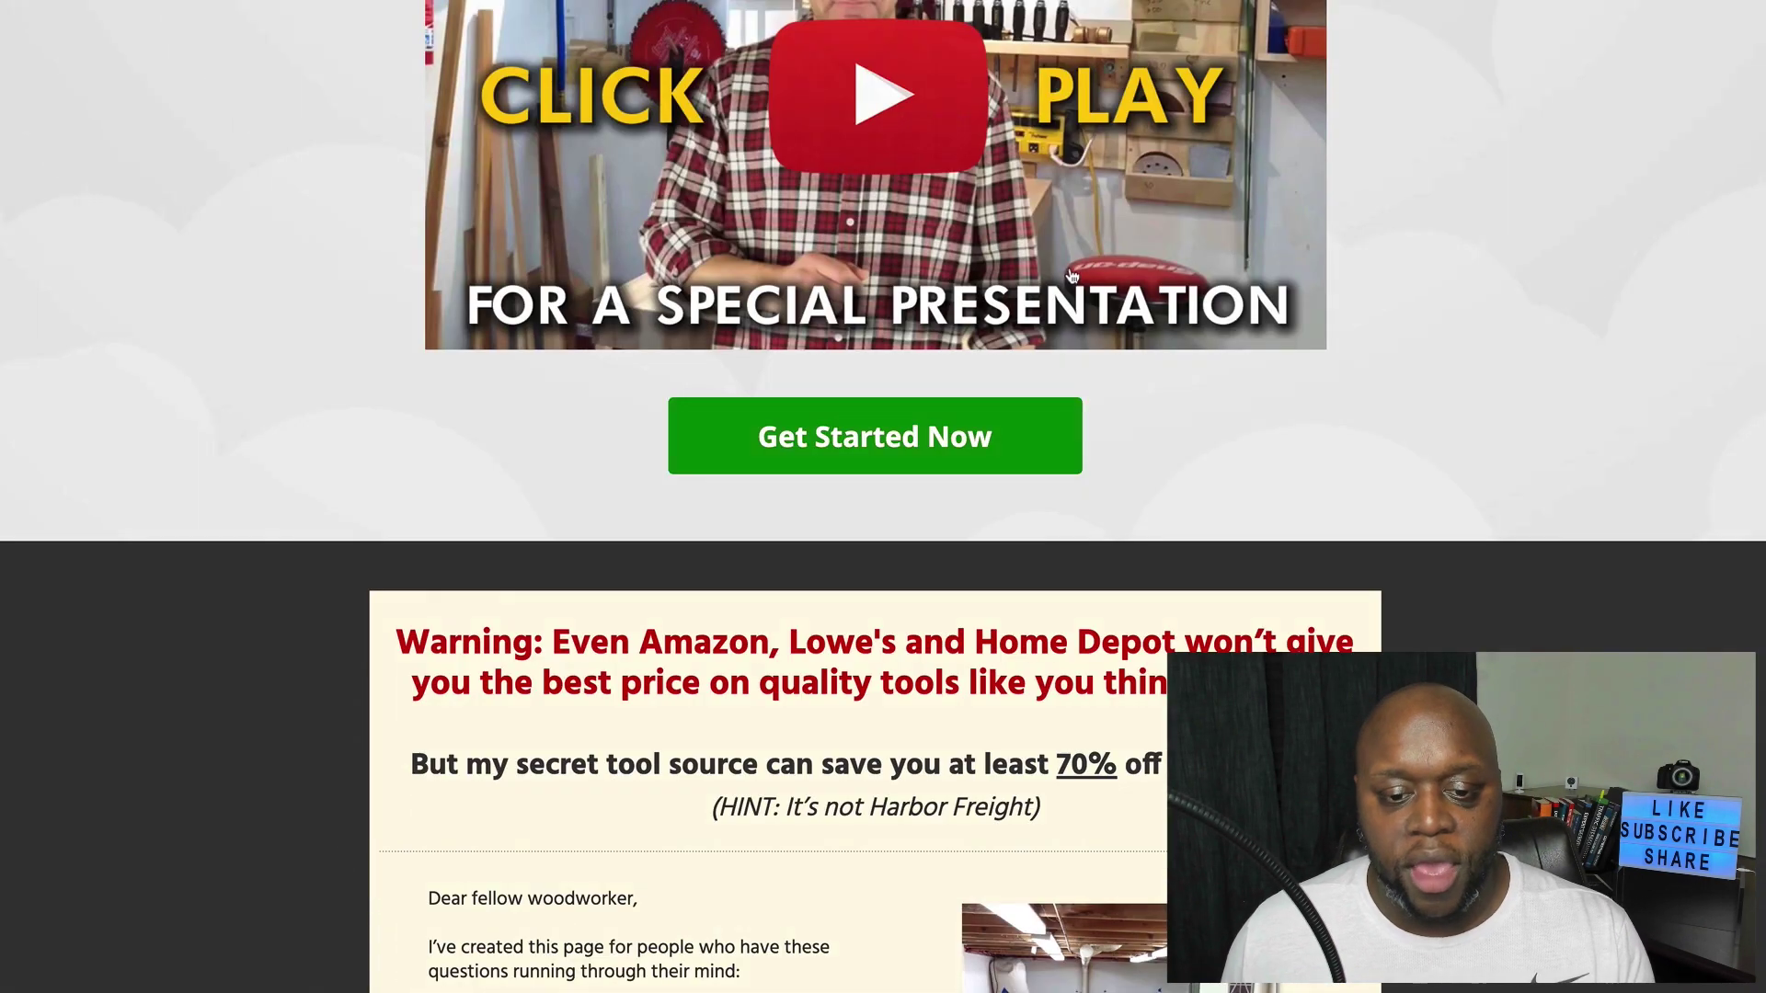
{"action": "scroll", "coordinate": [1071, 276], "scroll_direction": "down", "scroll_amount": 5}
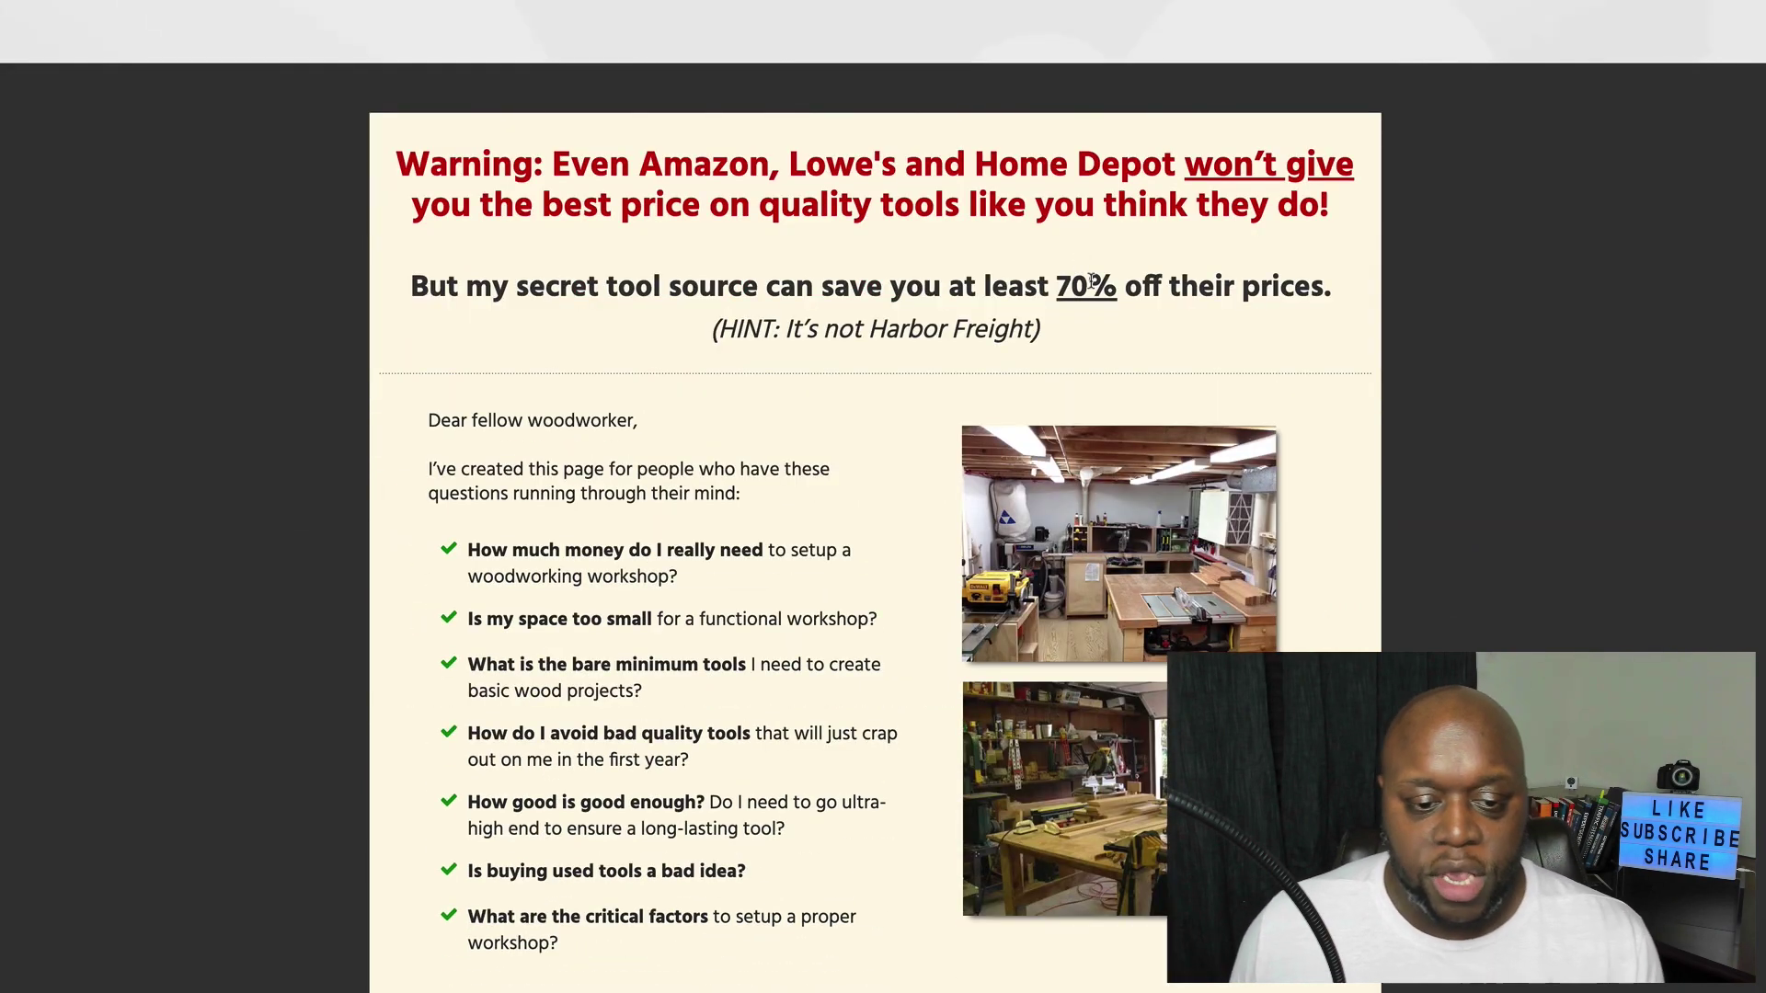
{"action": "scroll", "coordinate": [1092, 282], "scroll_direction": "down", "scroll_amount": 9}
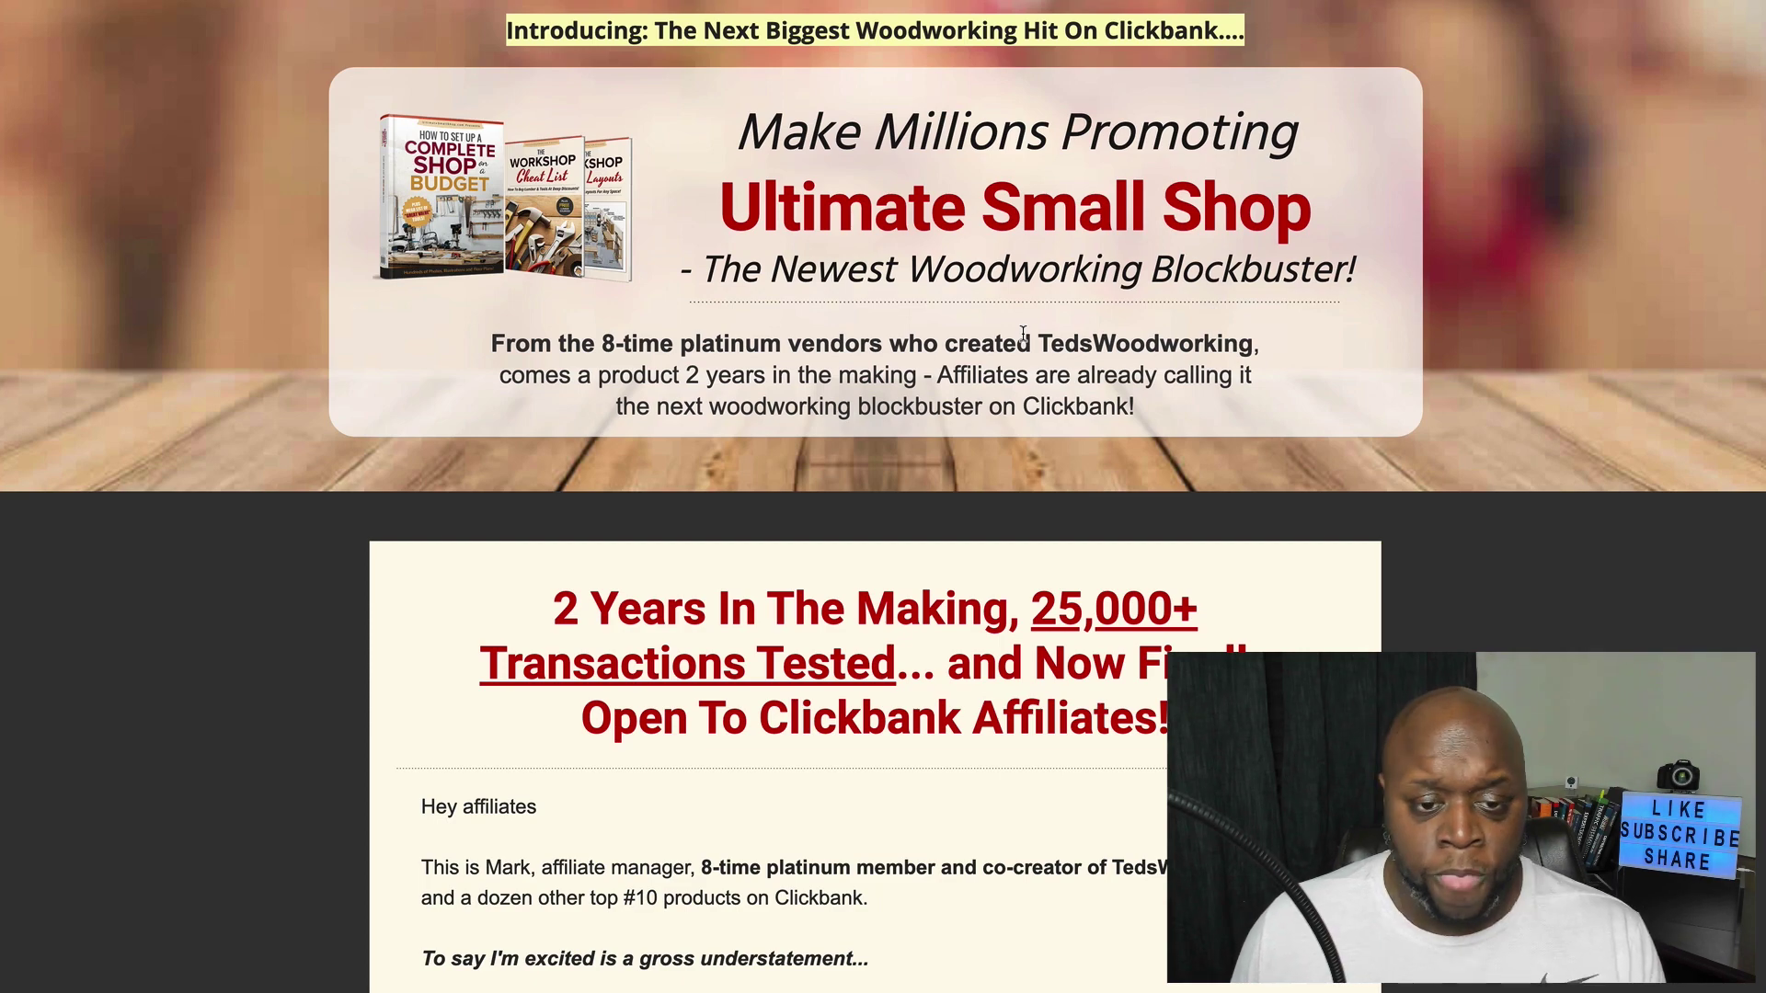
Step: Open the Keywords section from the navigation at the end of the Ultimate Small Shop affiliate page
{"action": "key", "text": "End"}
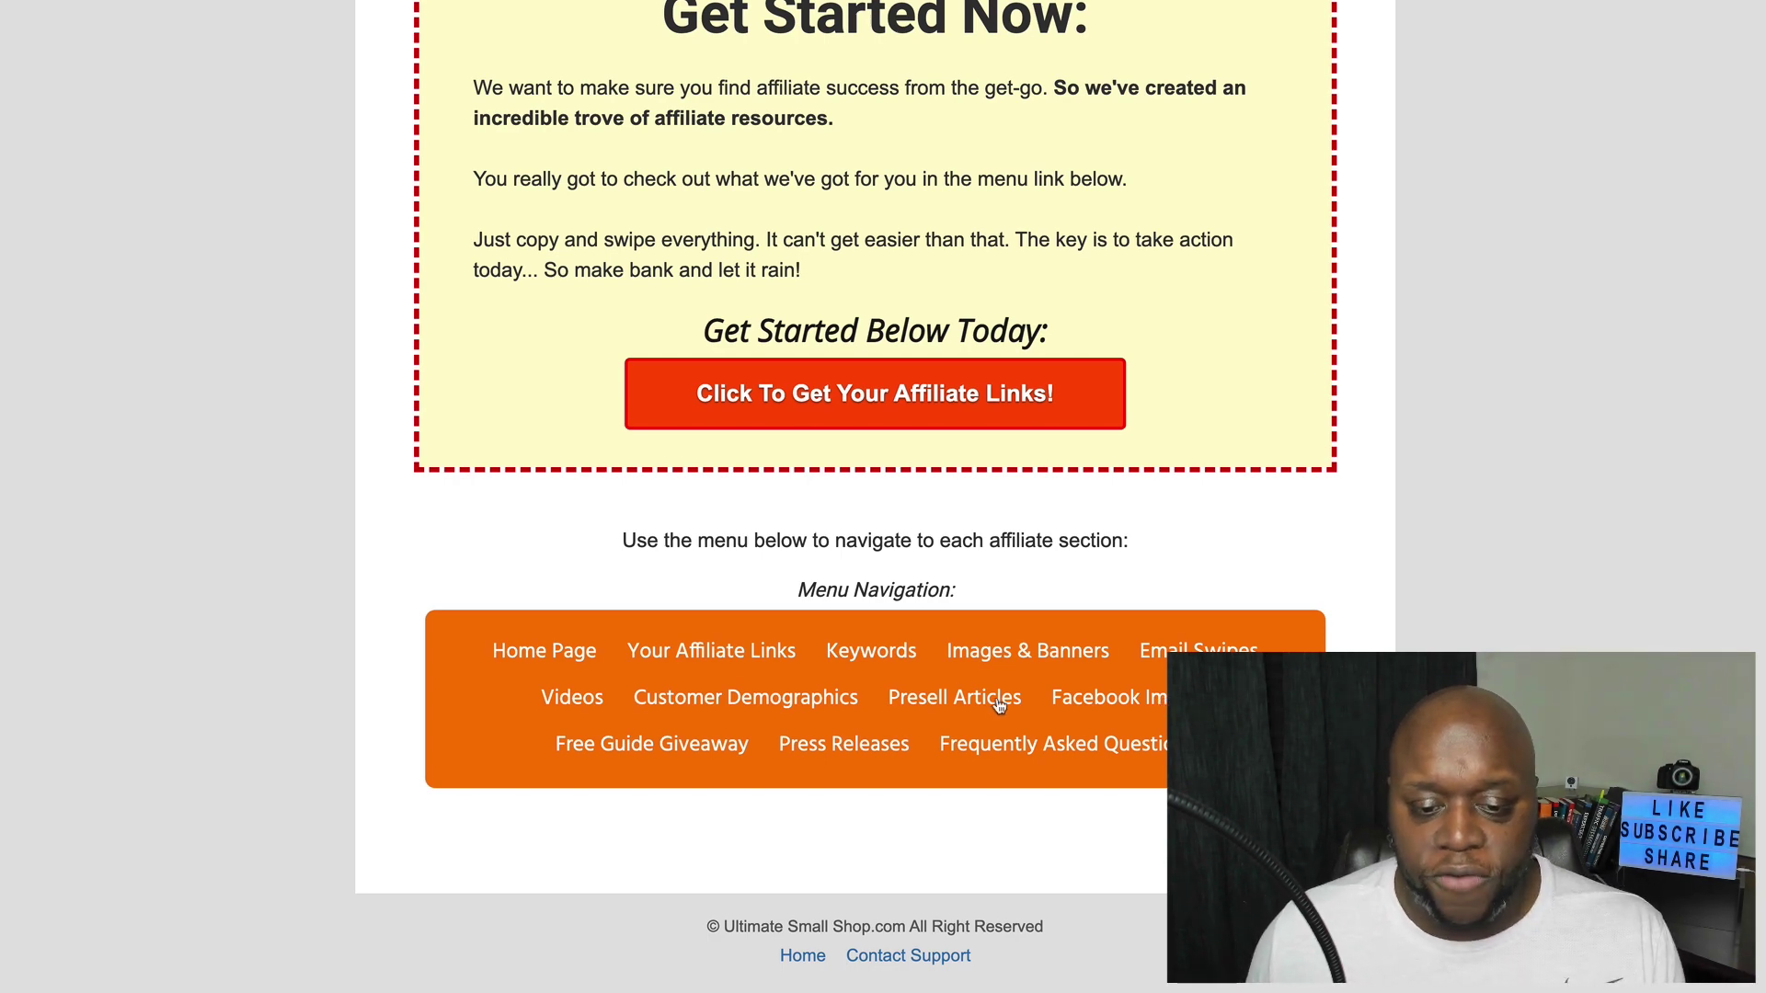
{"action": "left_click", "coordinate": [882, 664]}
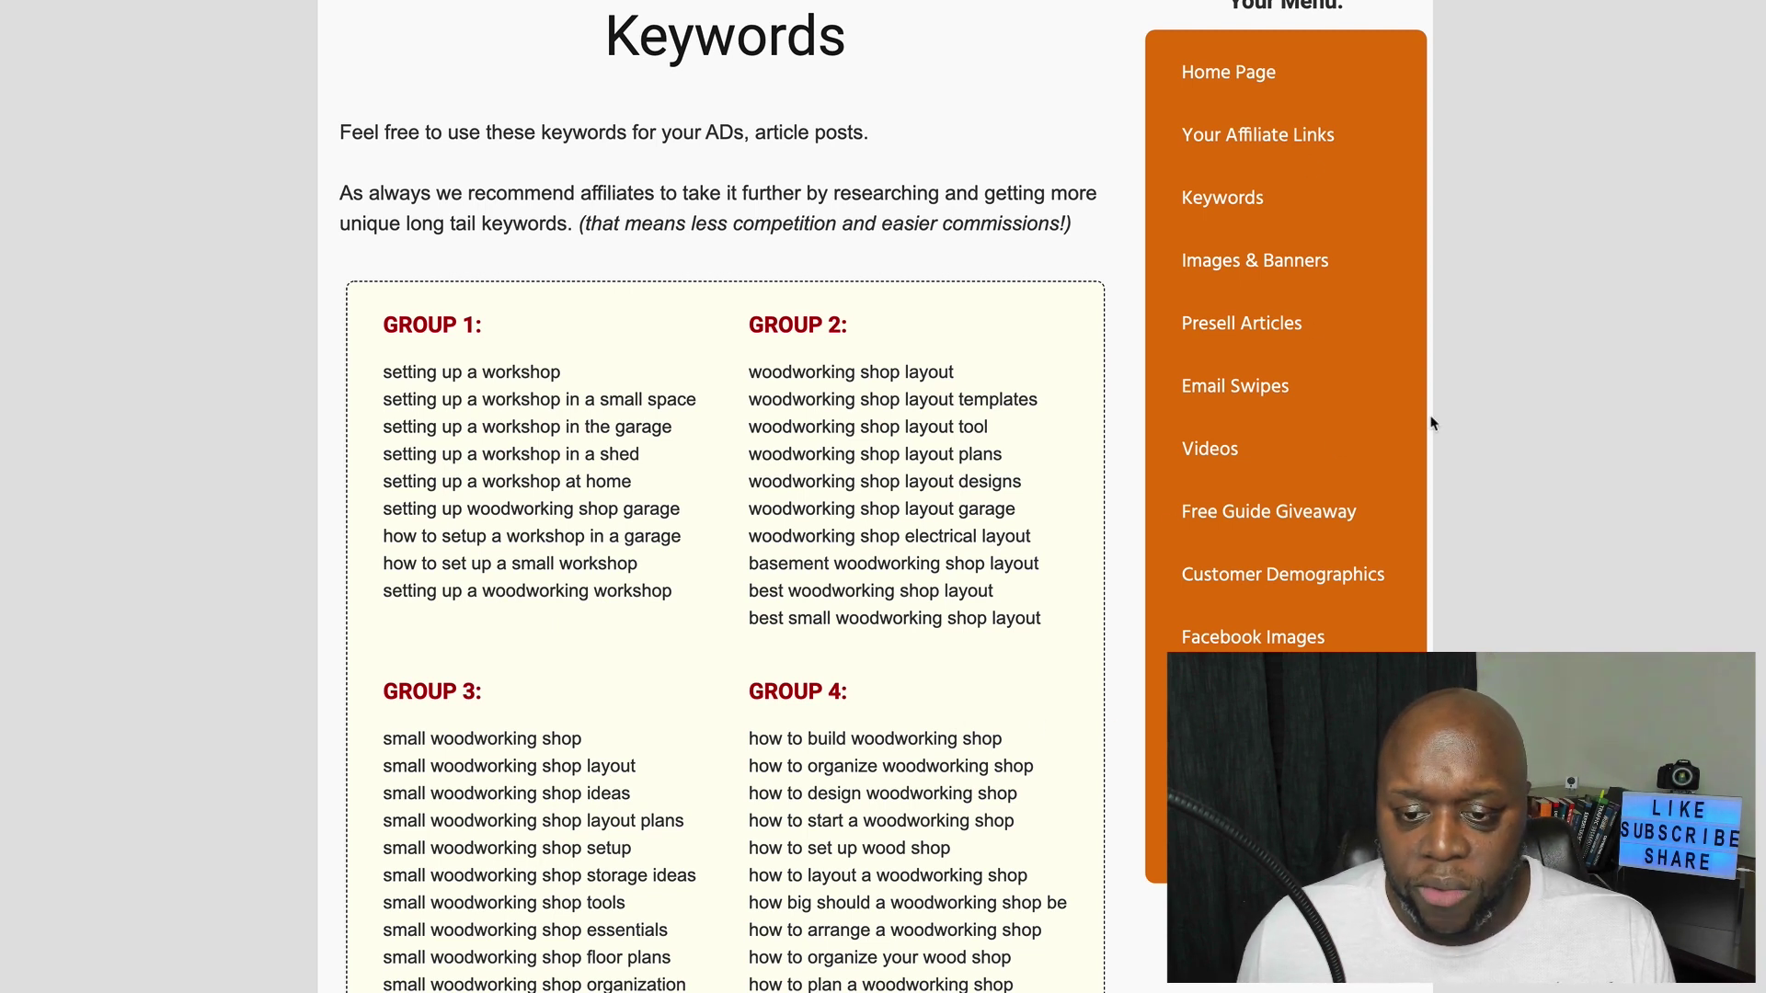
Step: Open the Customer Demographics section and read it from gender and age through countries, interests and additional interests
{"action": "left_click", "coordinate": [1279, 577]}
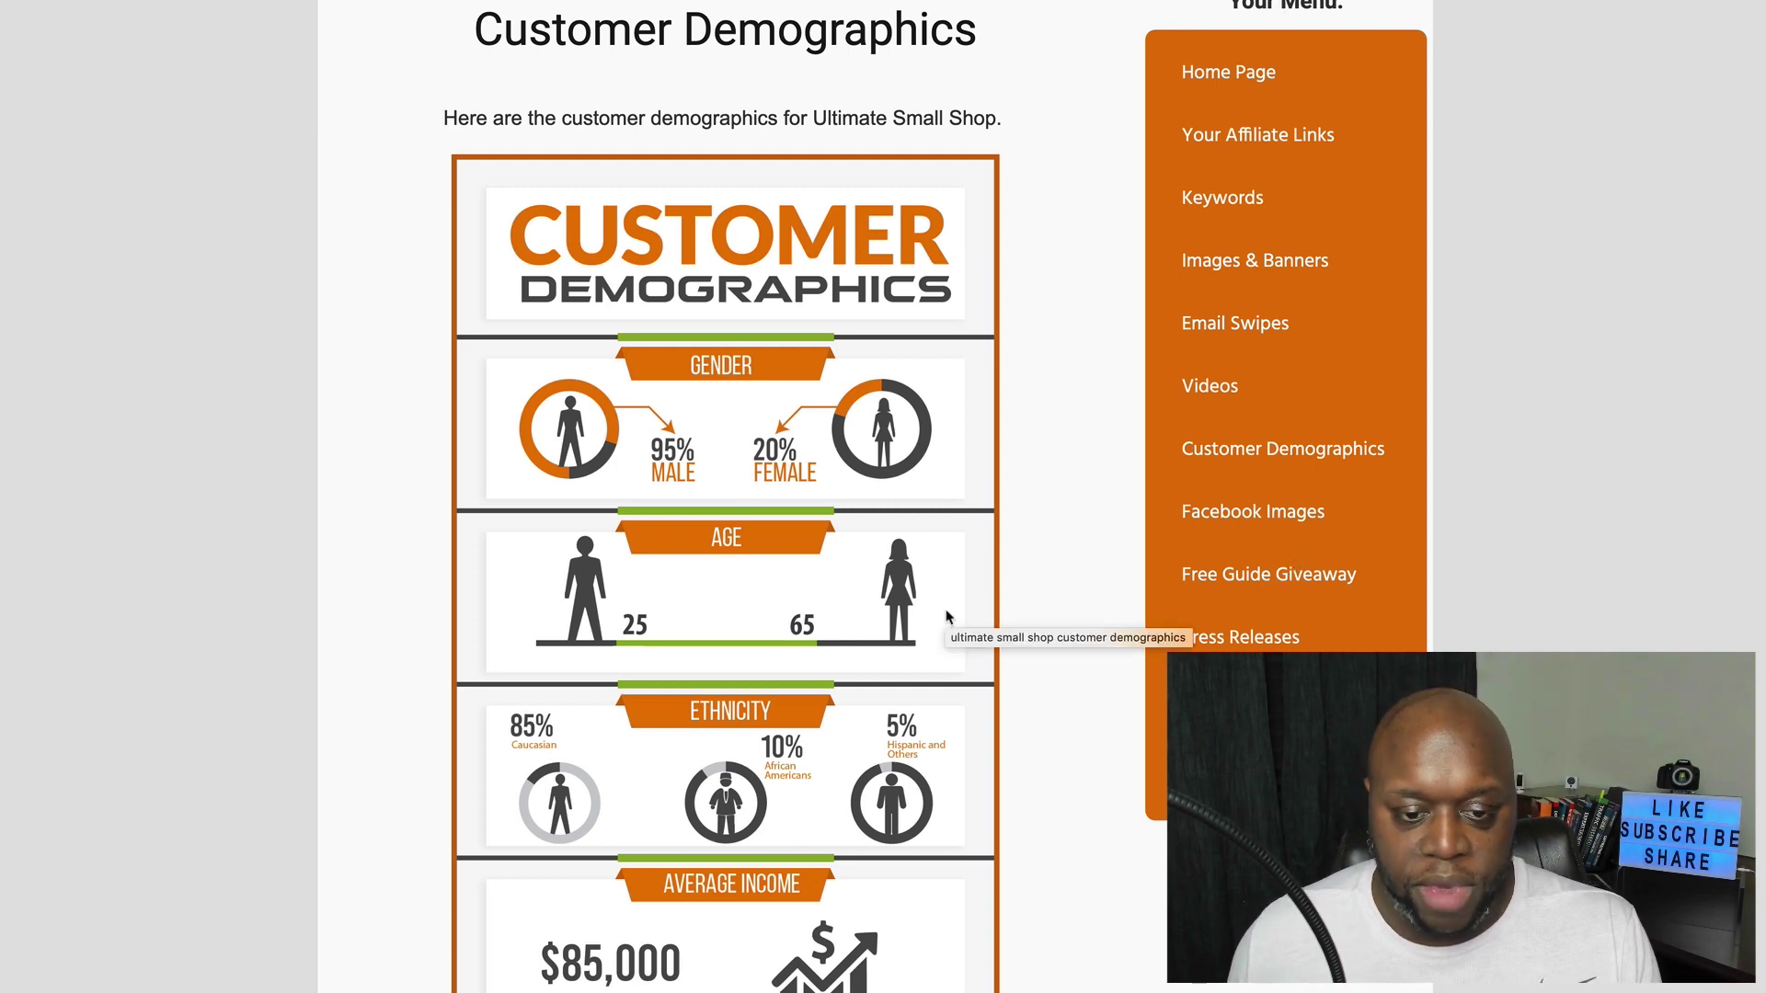
{"action": "scroll", "coordinate": [940, 615], "scroll_direction": "down", "scroll_amount": 2}
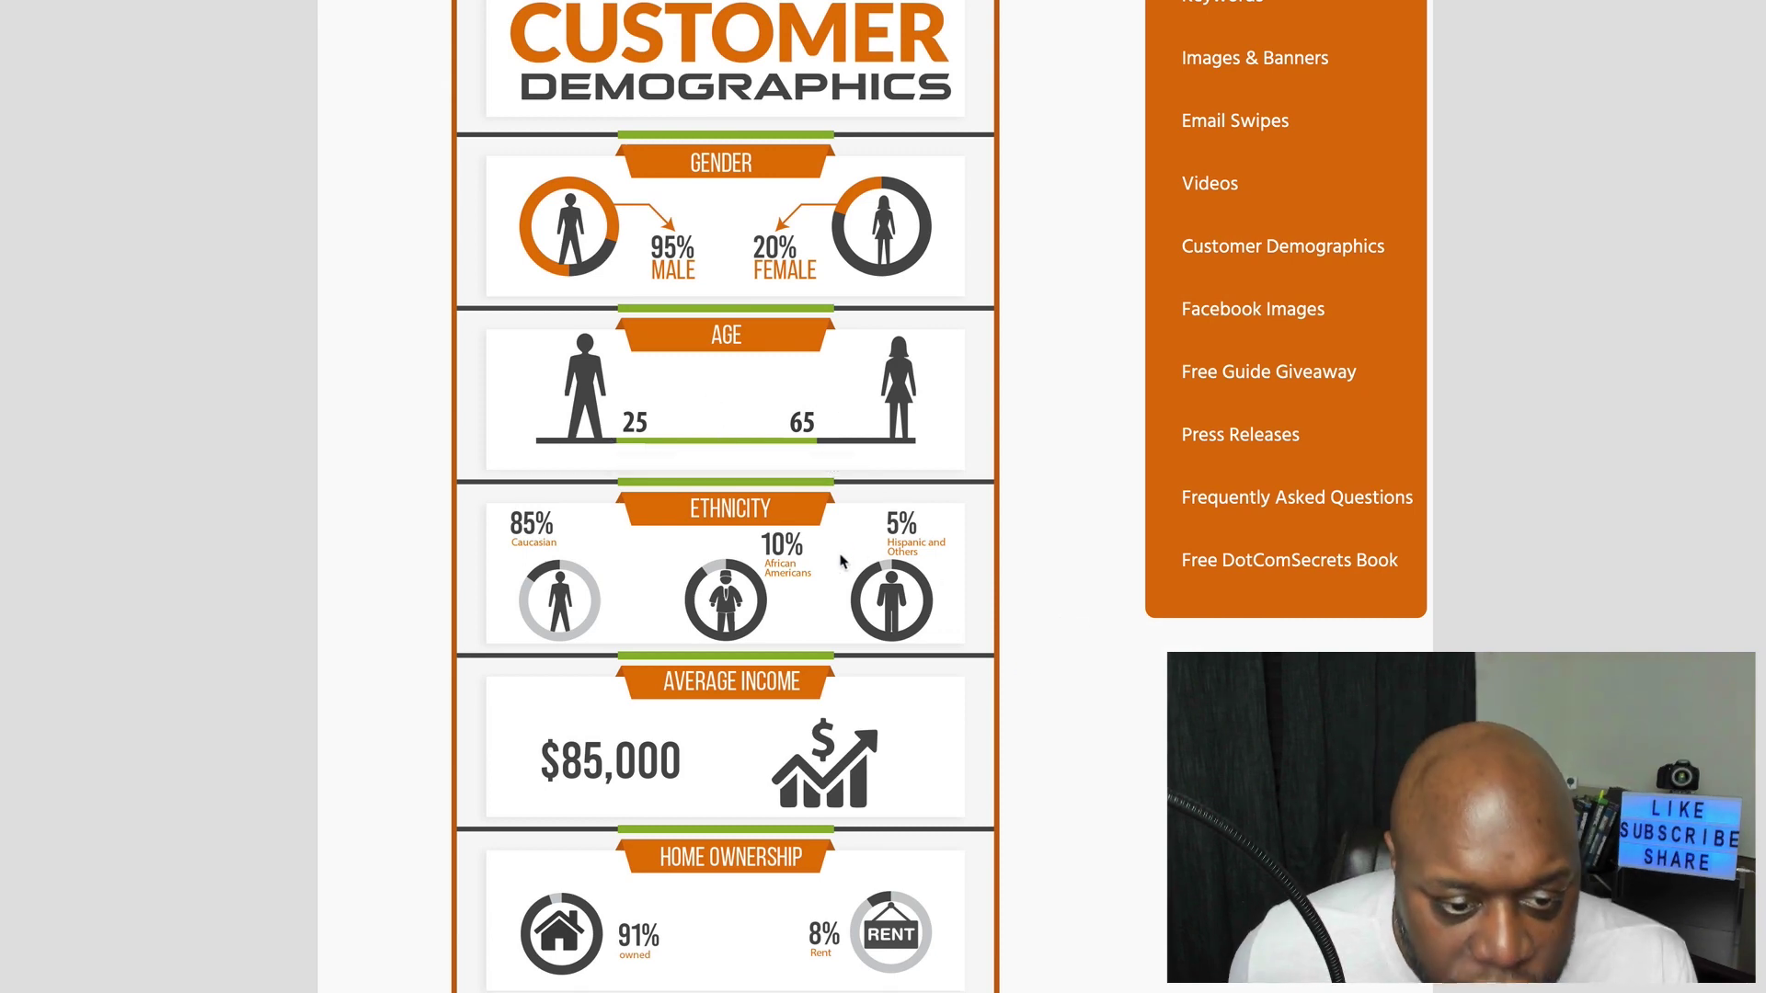
{"action": "scroll", "coordinate": [1086, 687], "scroll_direction": "down", "scroll_amount": 2}
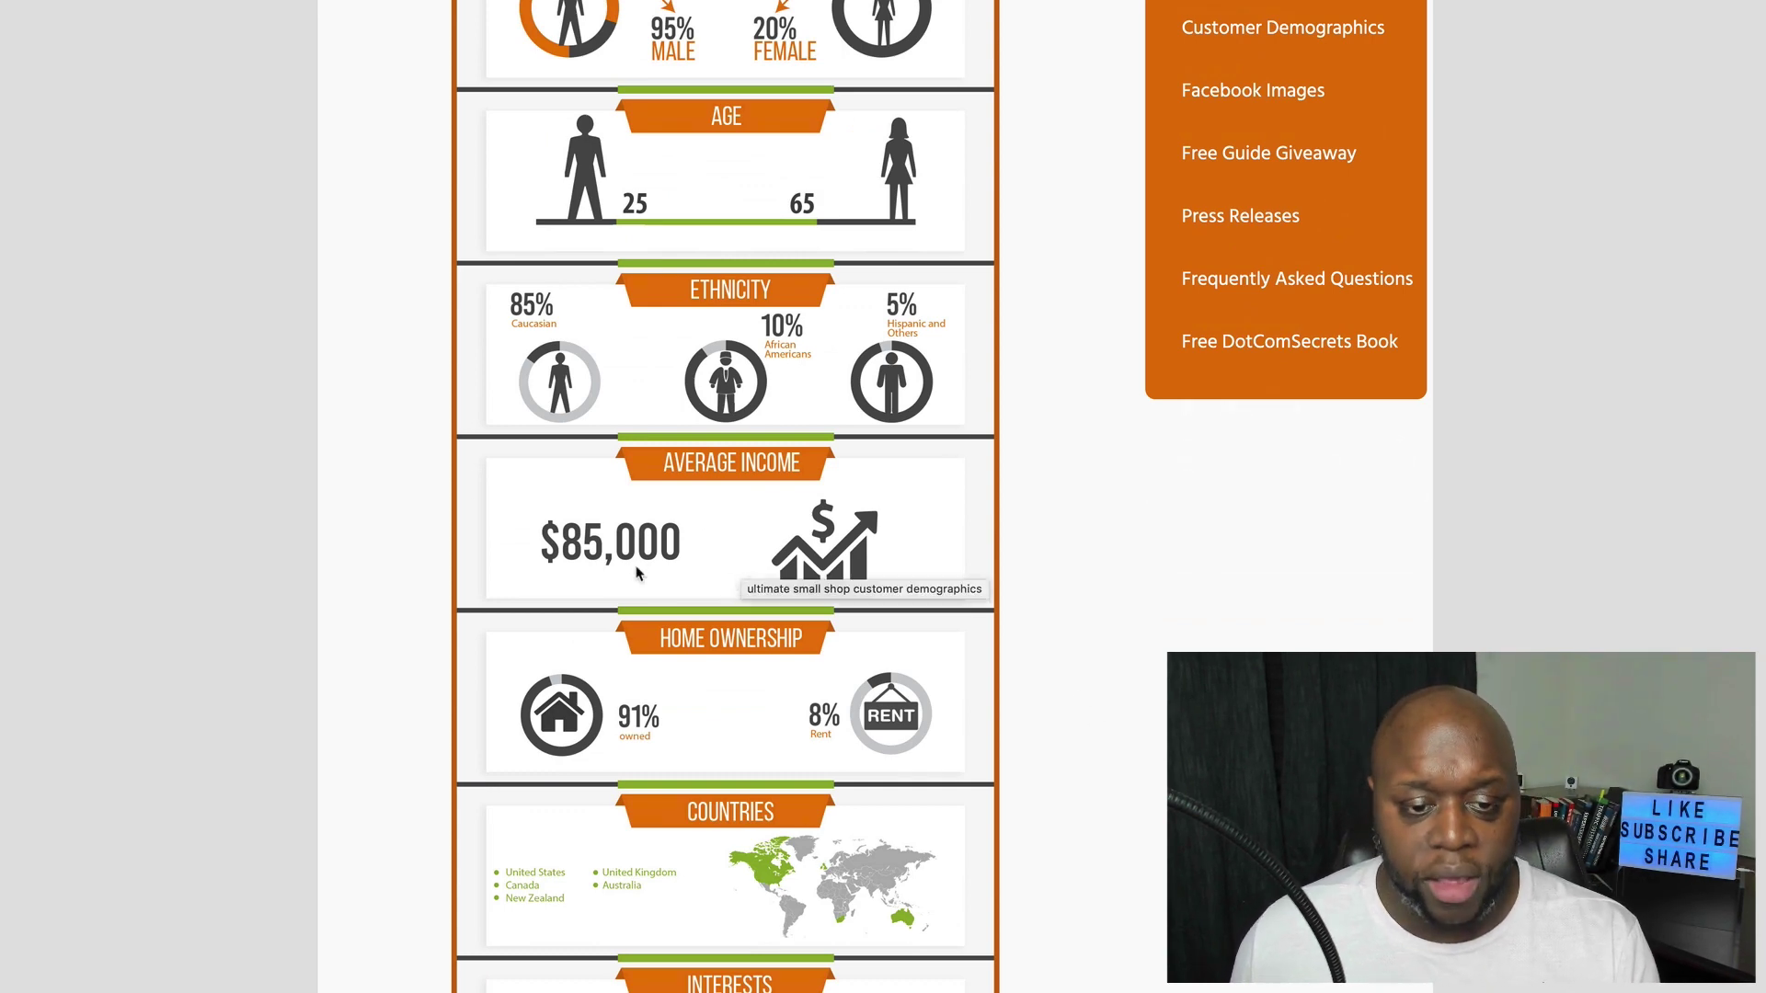
{"action": "scroll", "coordinate": [1063, 741], "scroll_direction": "down", "scroll_amount": 2}
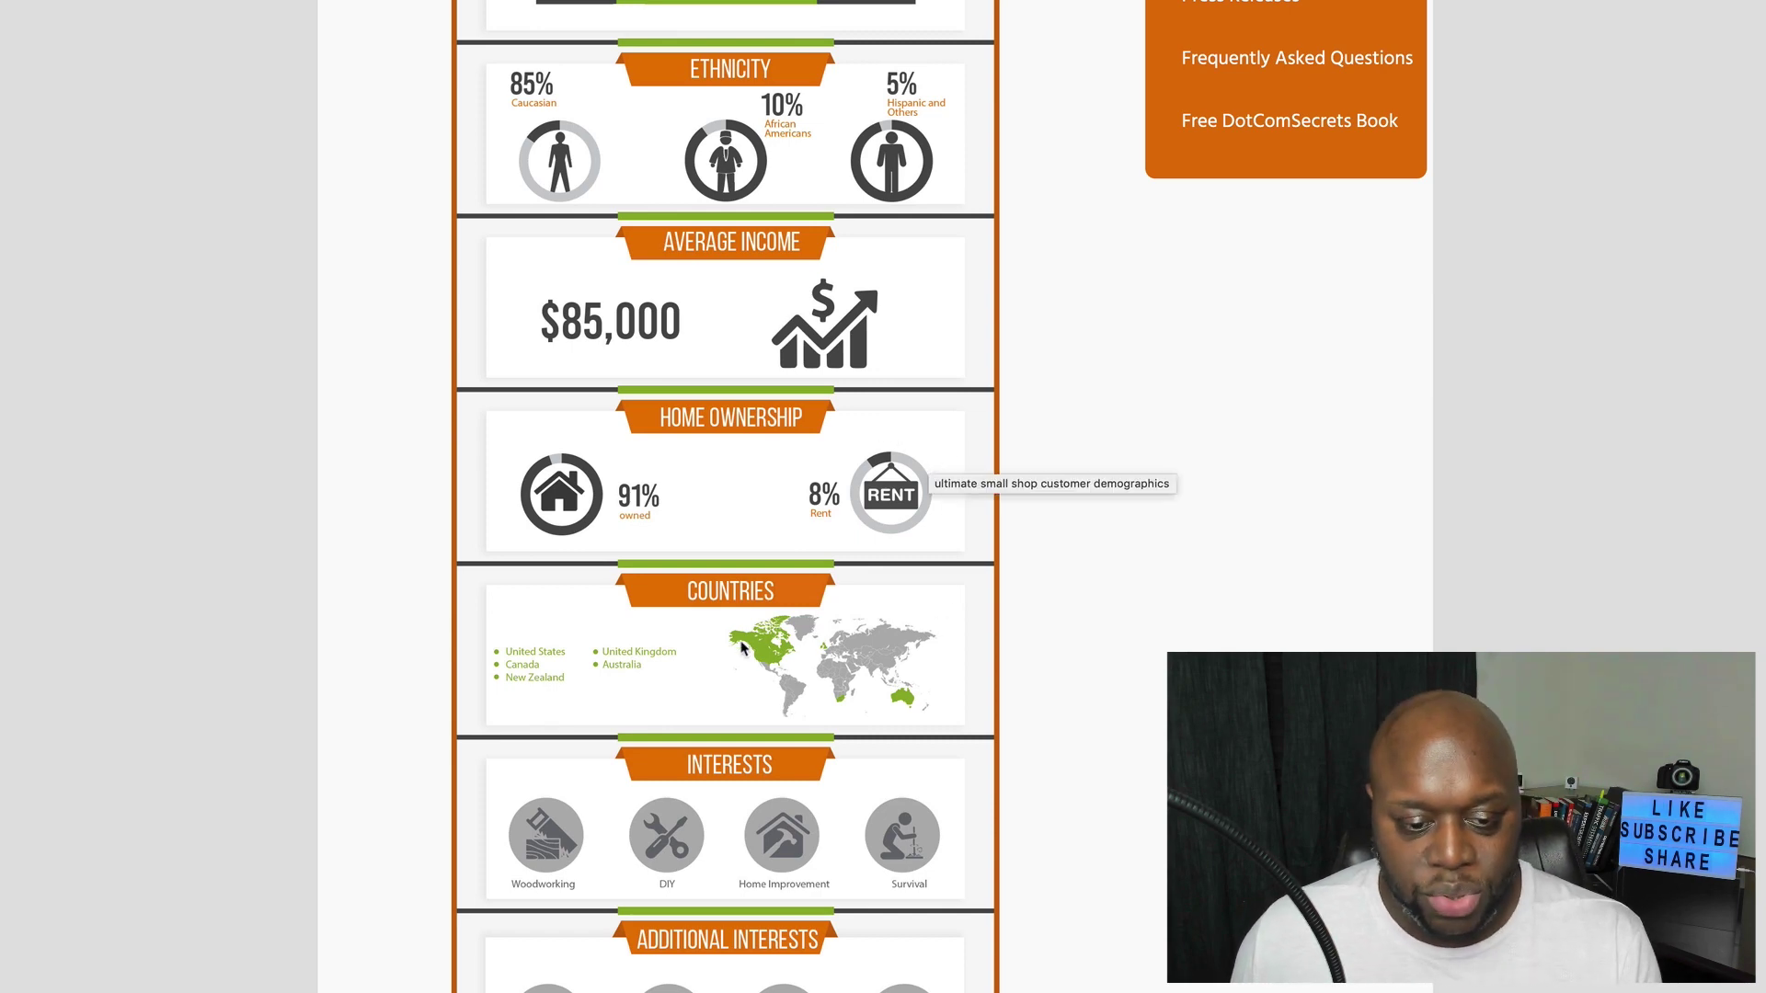
{"action": "scroll", "coordinate": [740, 639], "scroll_direction": "down", "scroll_amount": 1}
{"action": "scroll", "coordinate": [741, 640], "scroll_direction": "down", "scroll_amount": 4}
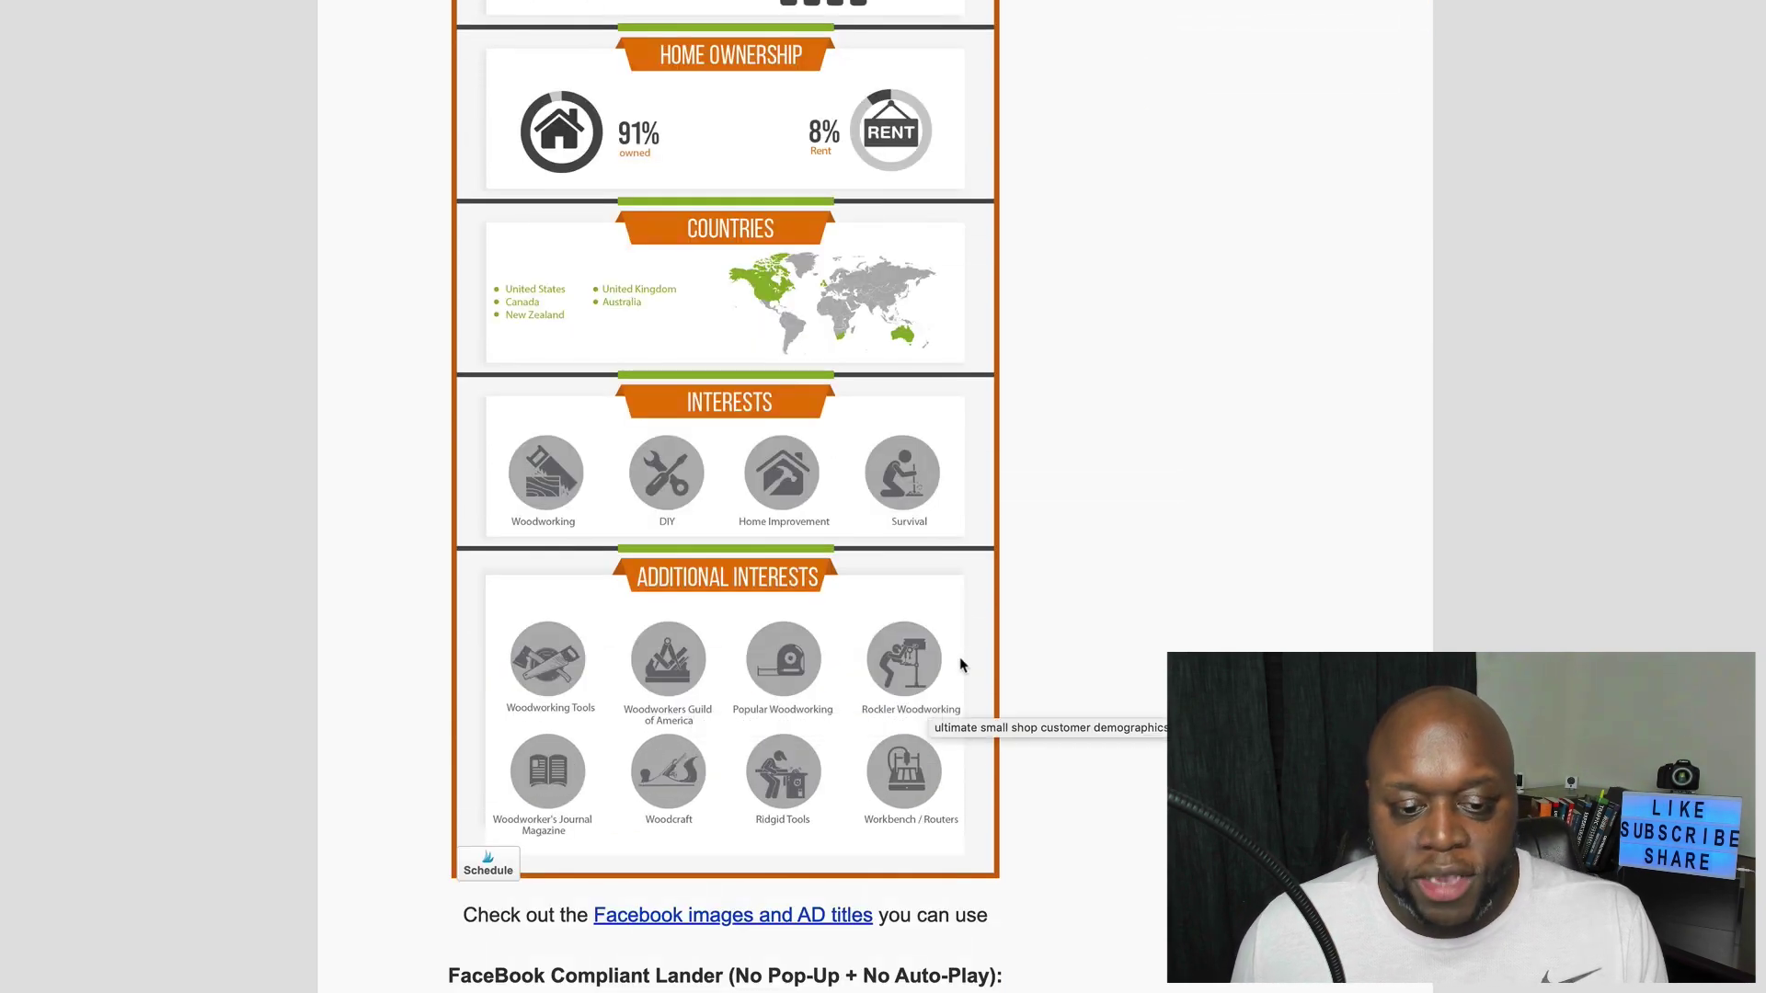
{"action": "scroll", "coordinate": [964, 659], "scroll_direction": "up", "scroll_amount": 10}
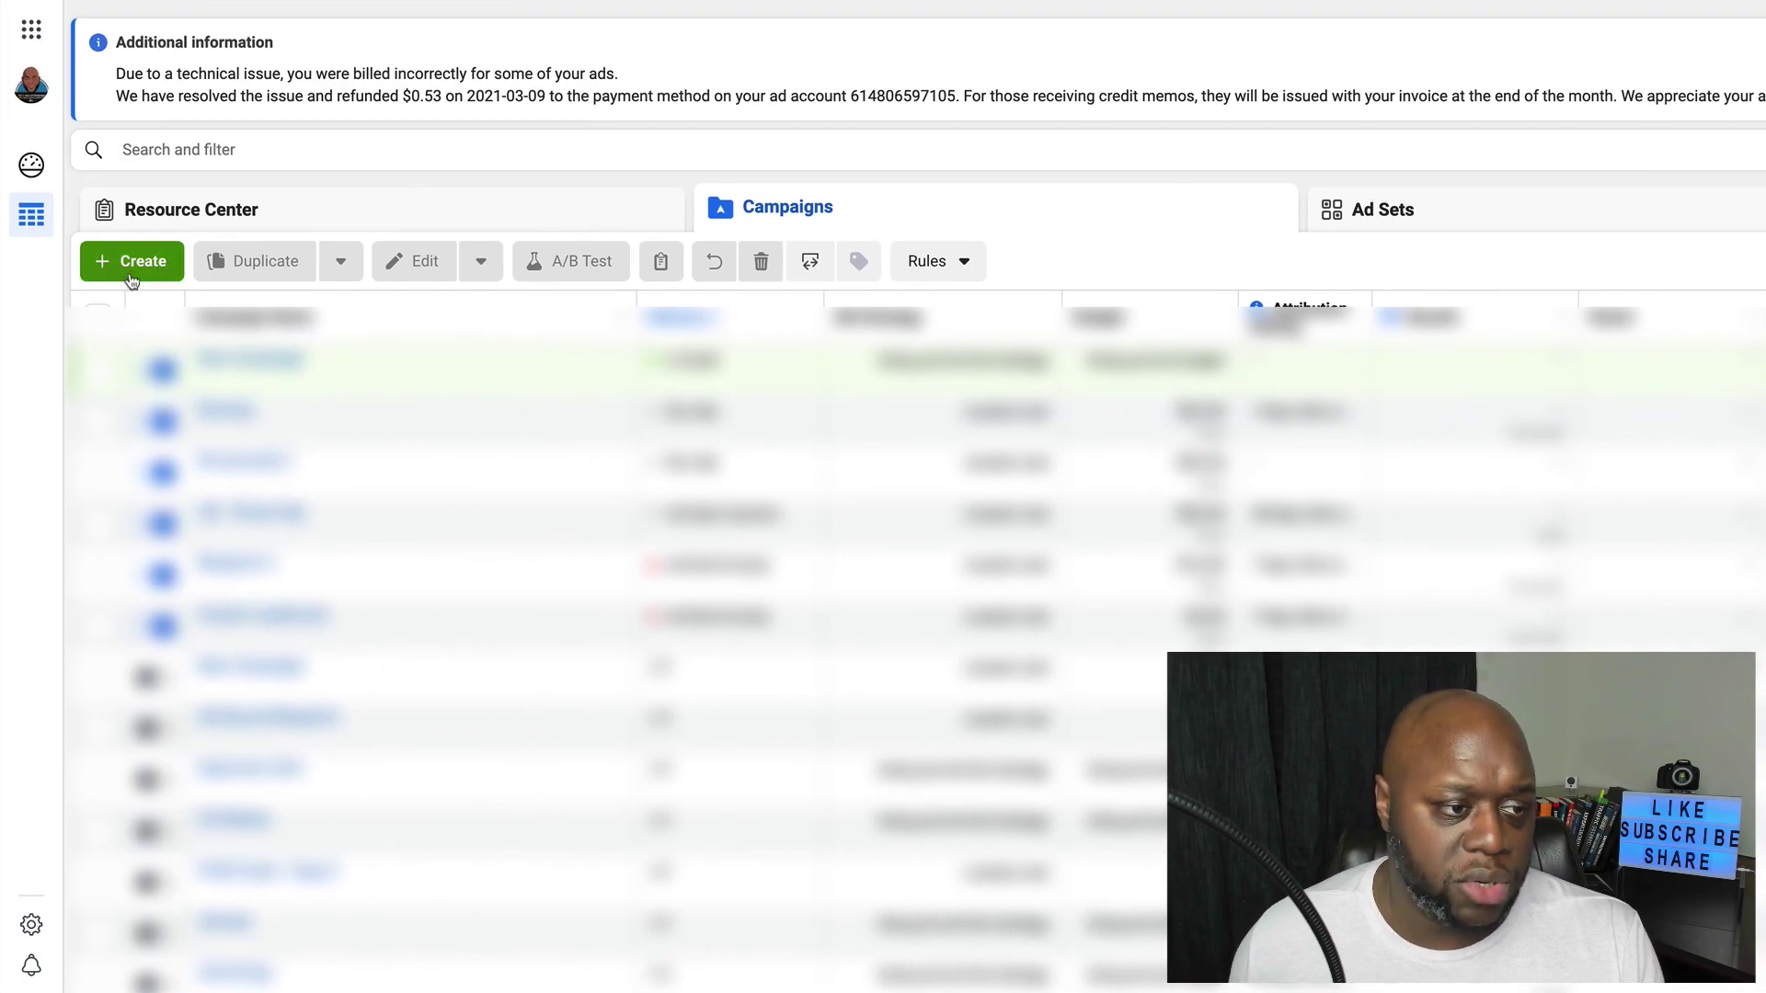
Step: Switch to Facebook Ads Manager and create a new campaign with the Traffic objective, named "Small shop"
{"action": "left_click", "coordinate": [131, 279]}
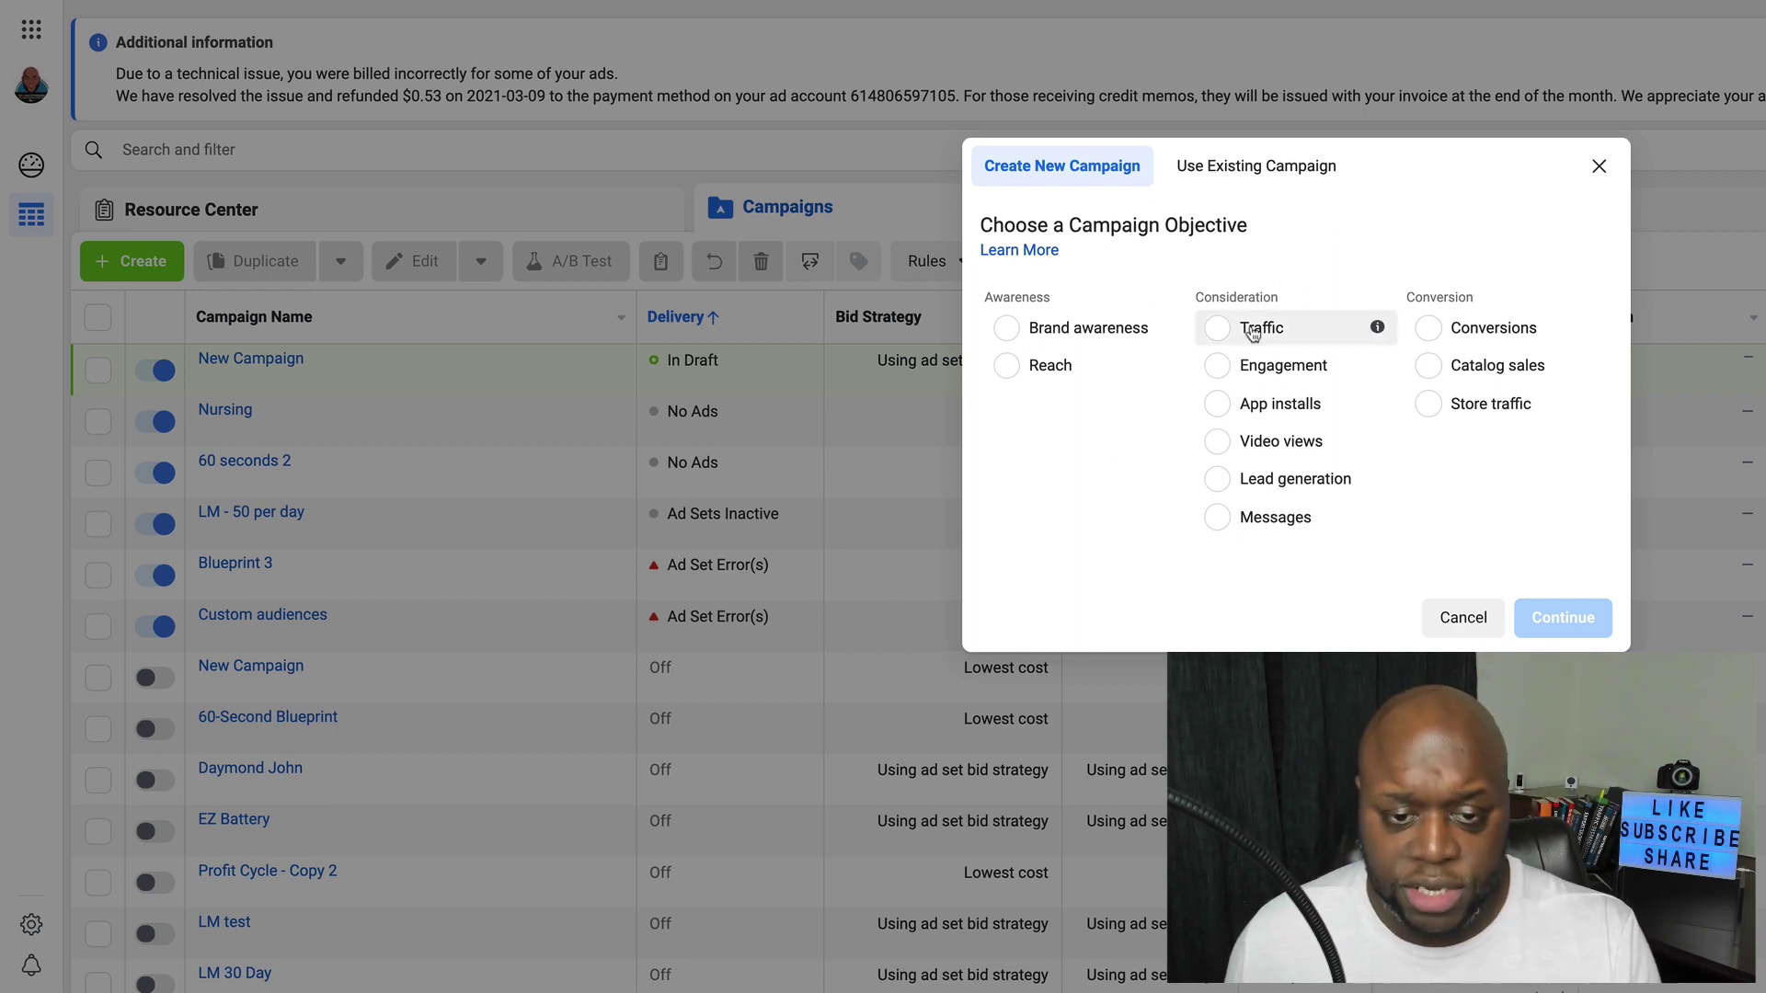
{"action": "left_click", "coordinate": [1222, 338]}
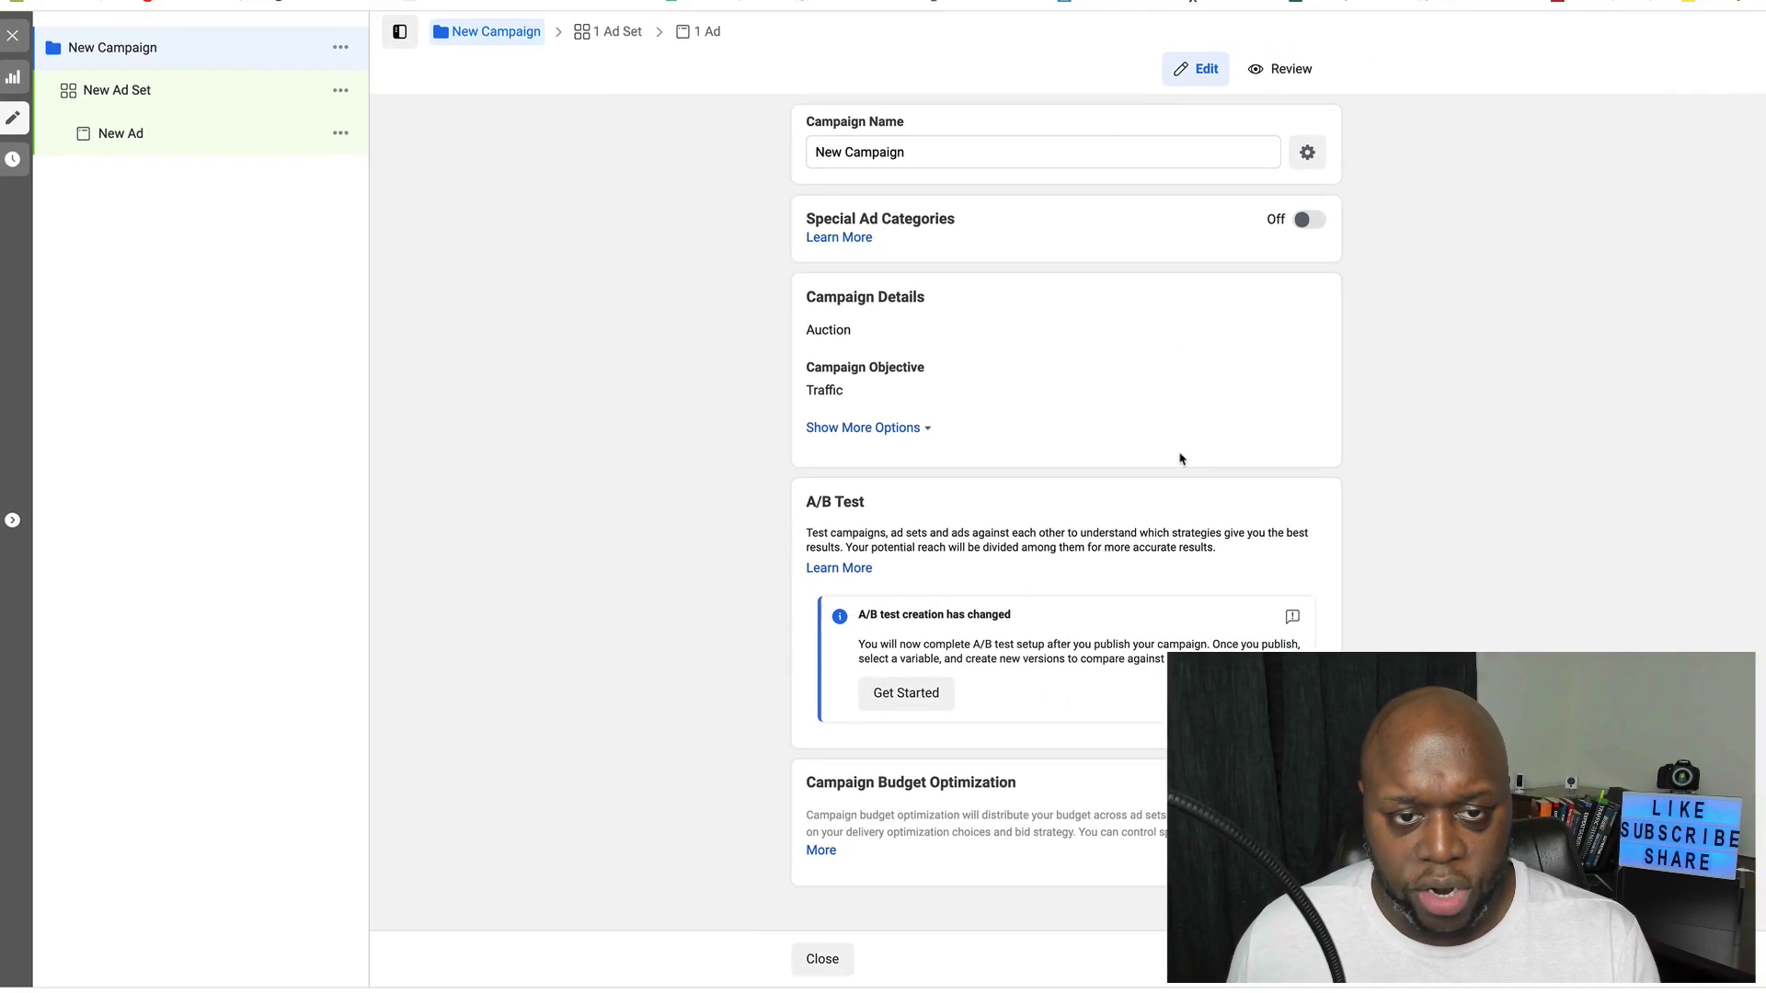
{"action": "triple_click", "coordinate": [998, 149]}
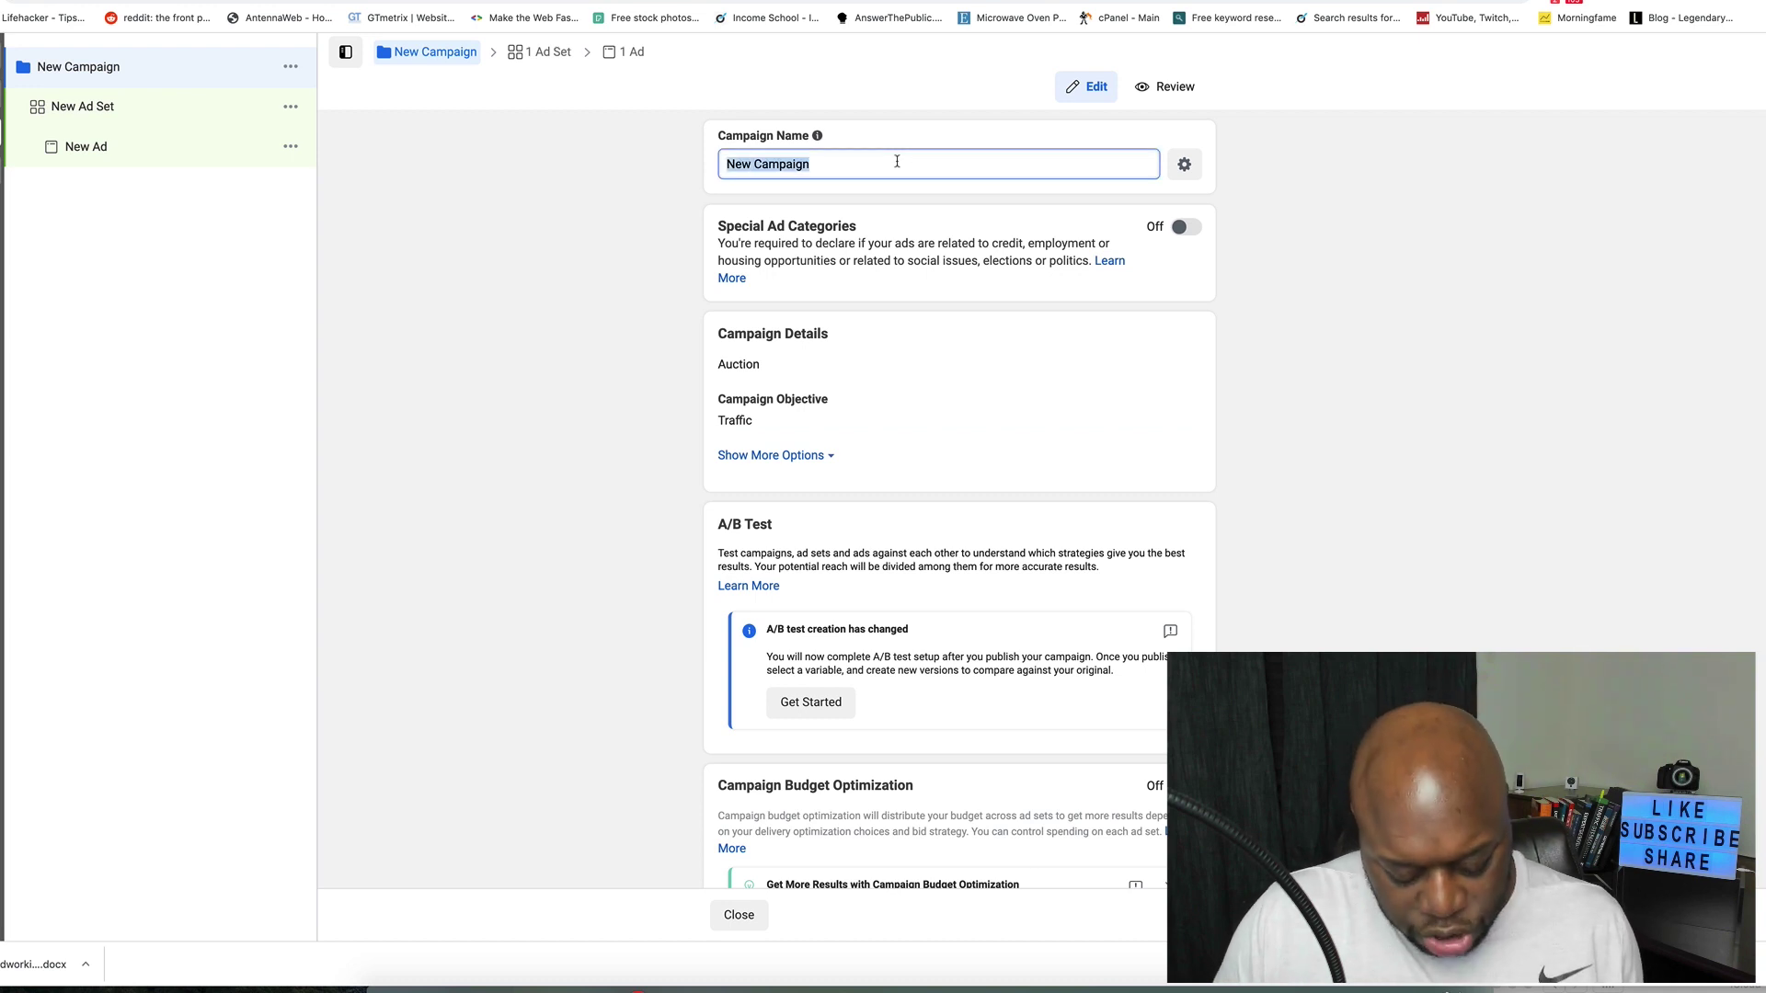
{"action": "type", "text": "Small shop"}
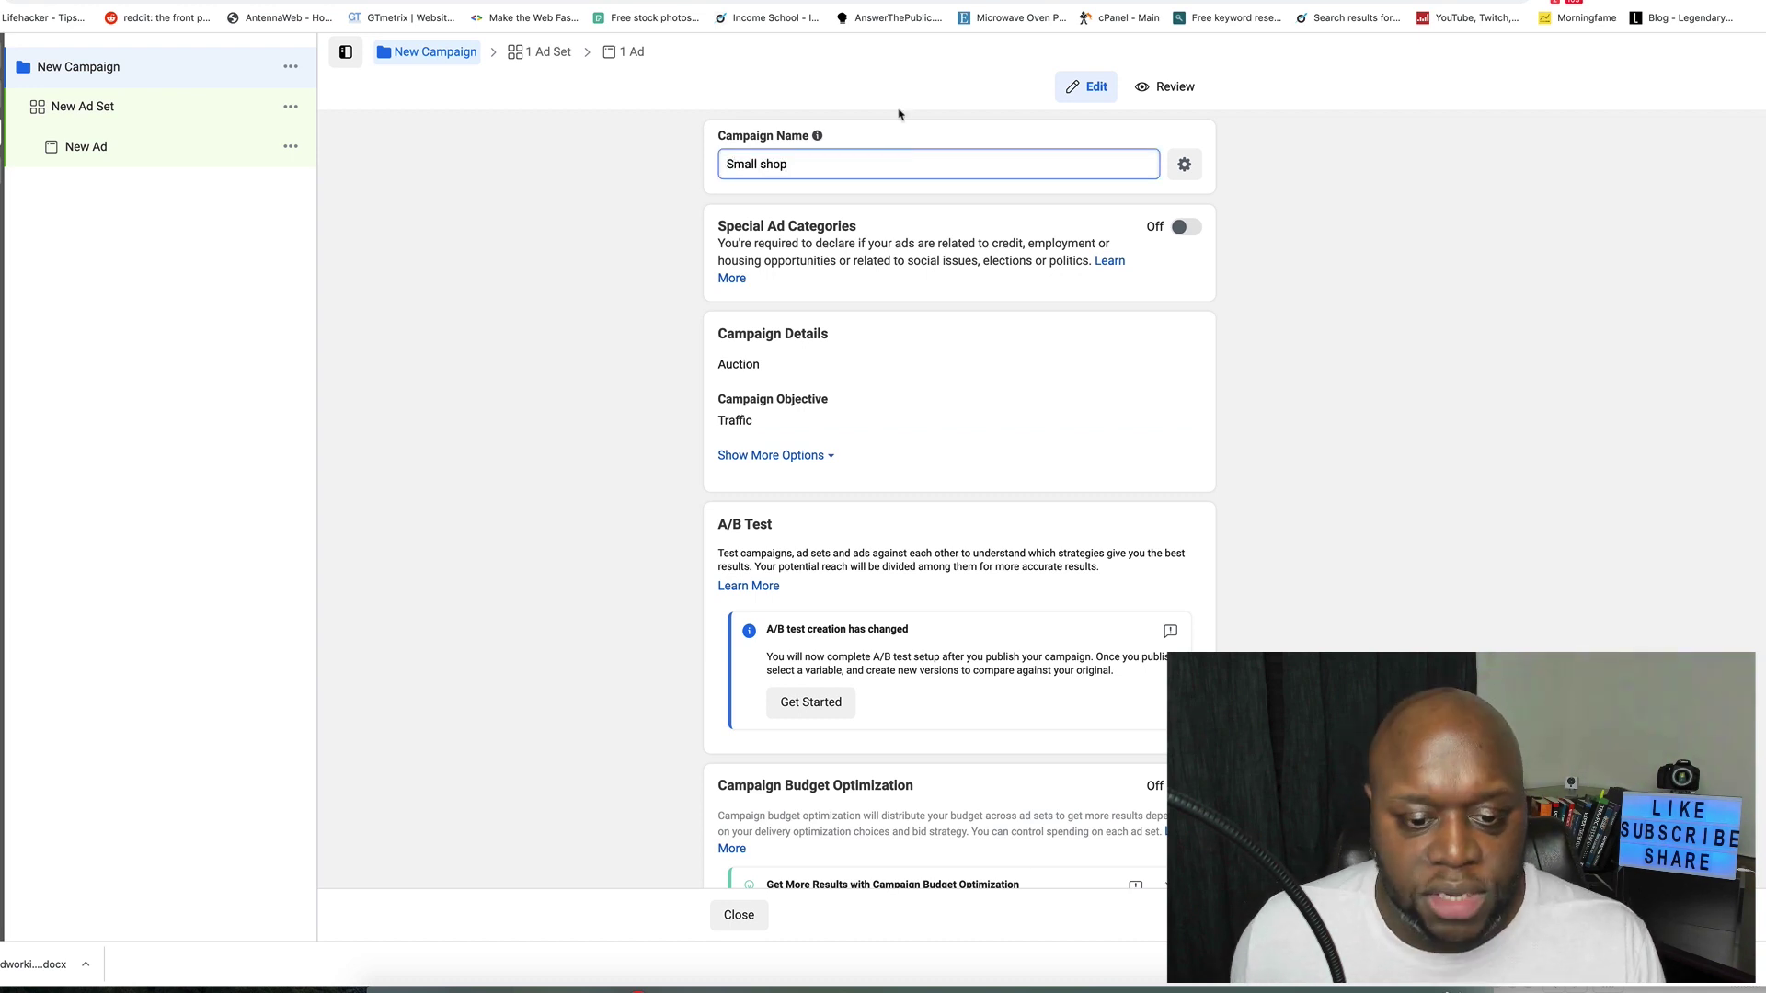
{"action": "scroll", "coordinate": [1033, 375], "scroll_direction": "down", "scroll_amount": 3}
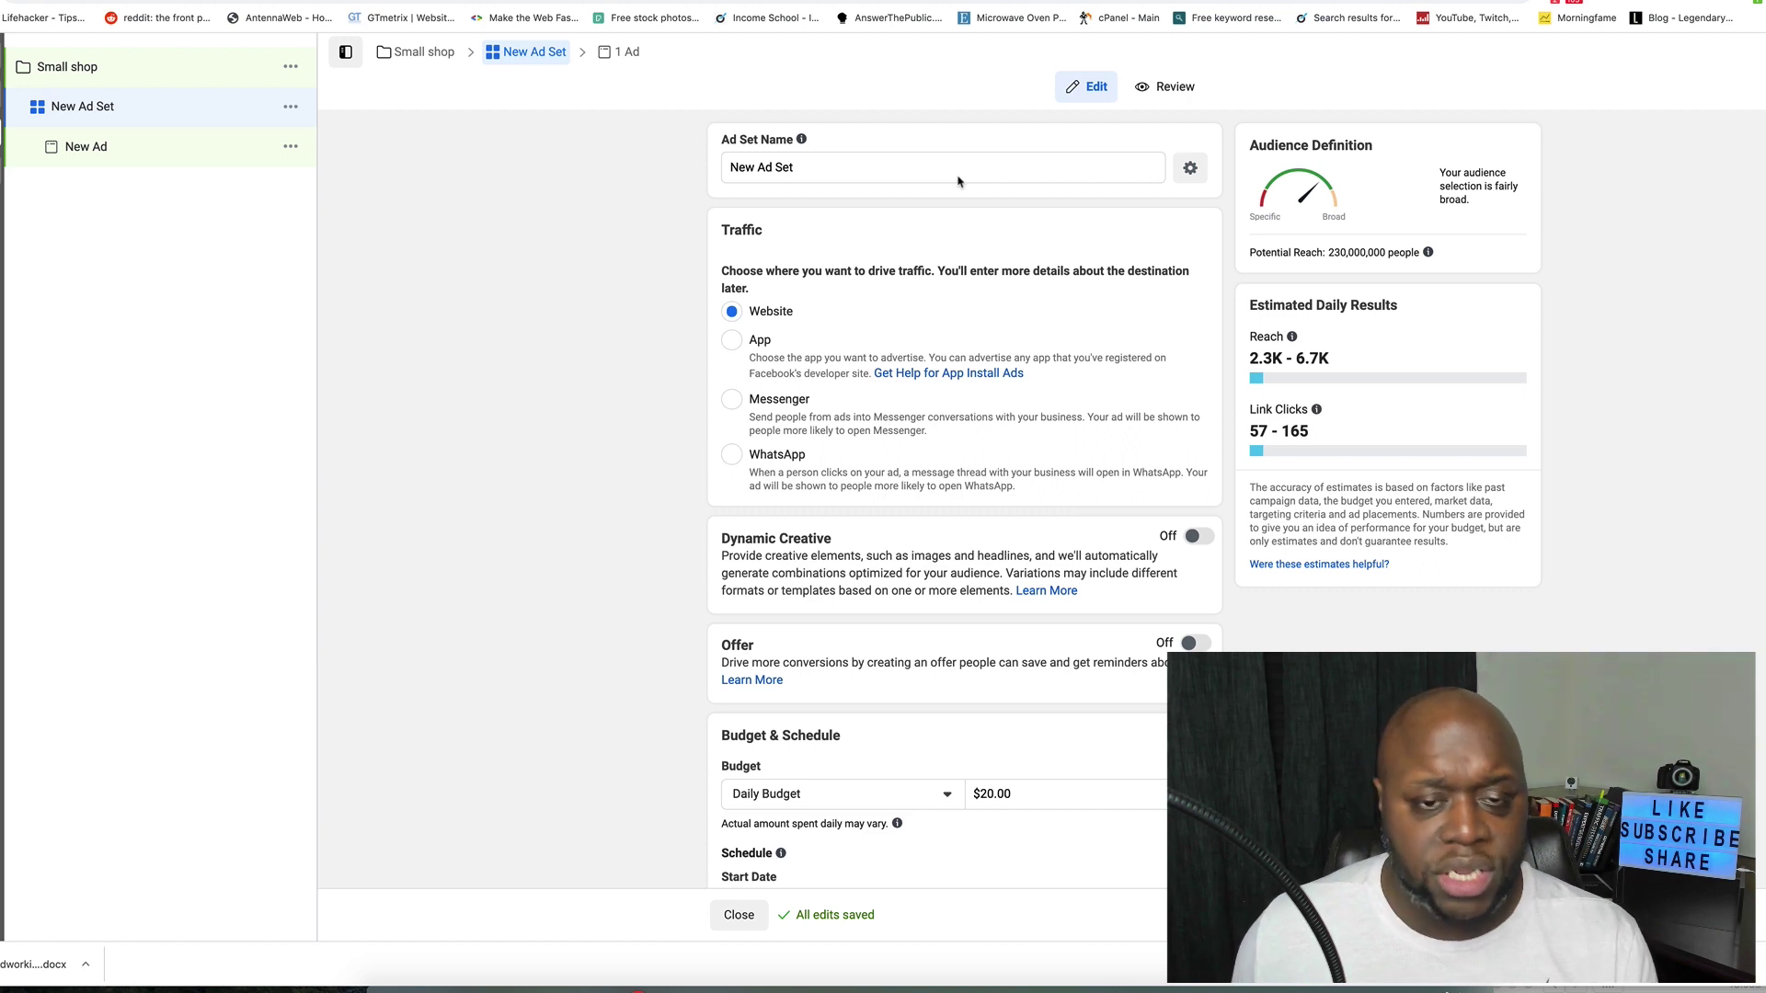
Step: Consult the Ultimate Small Shop customer demographics page for targeting interests, and name the ad set "Woodworking"
{"action": "triple_click", "coordinate": [1031, 169]}
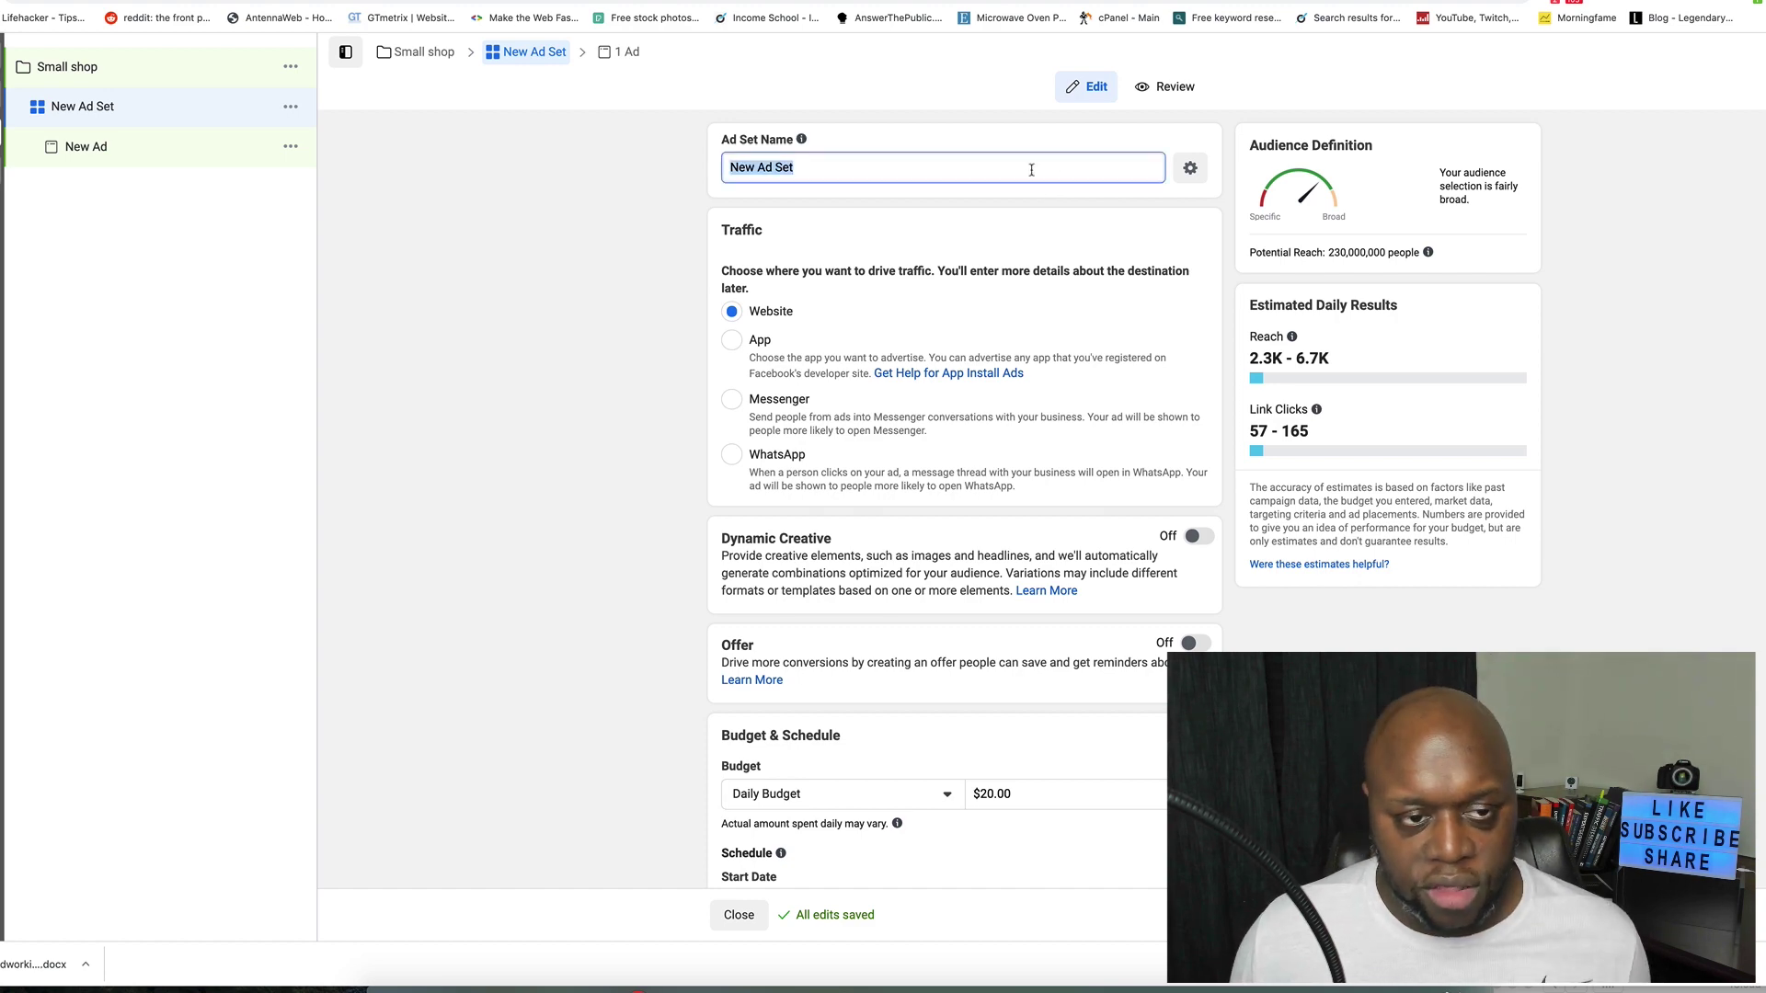
{"action": "scroll", "coordinate": [1031, 169], "scroll_direction": "down", "scroll_amount": 8}
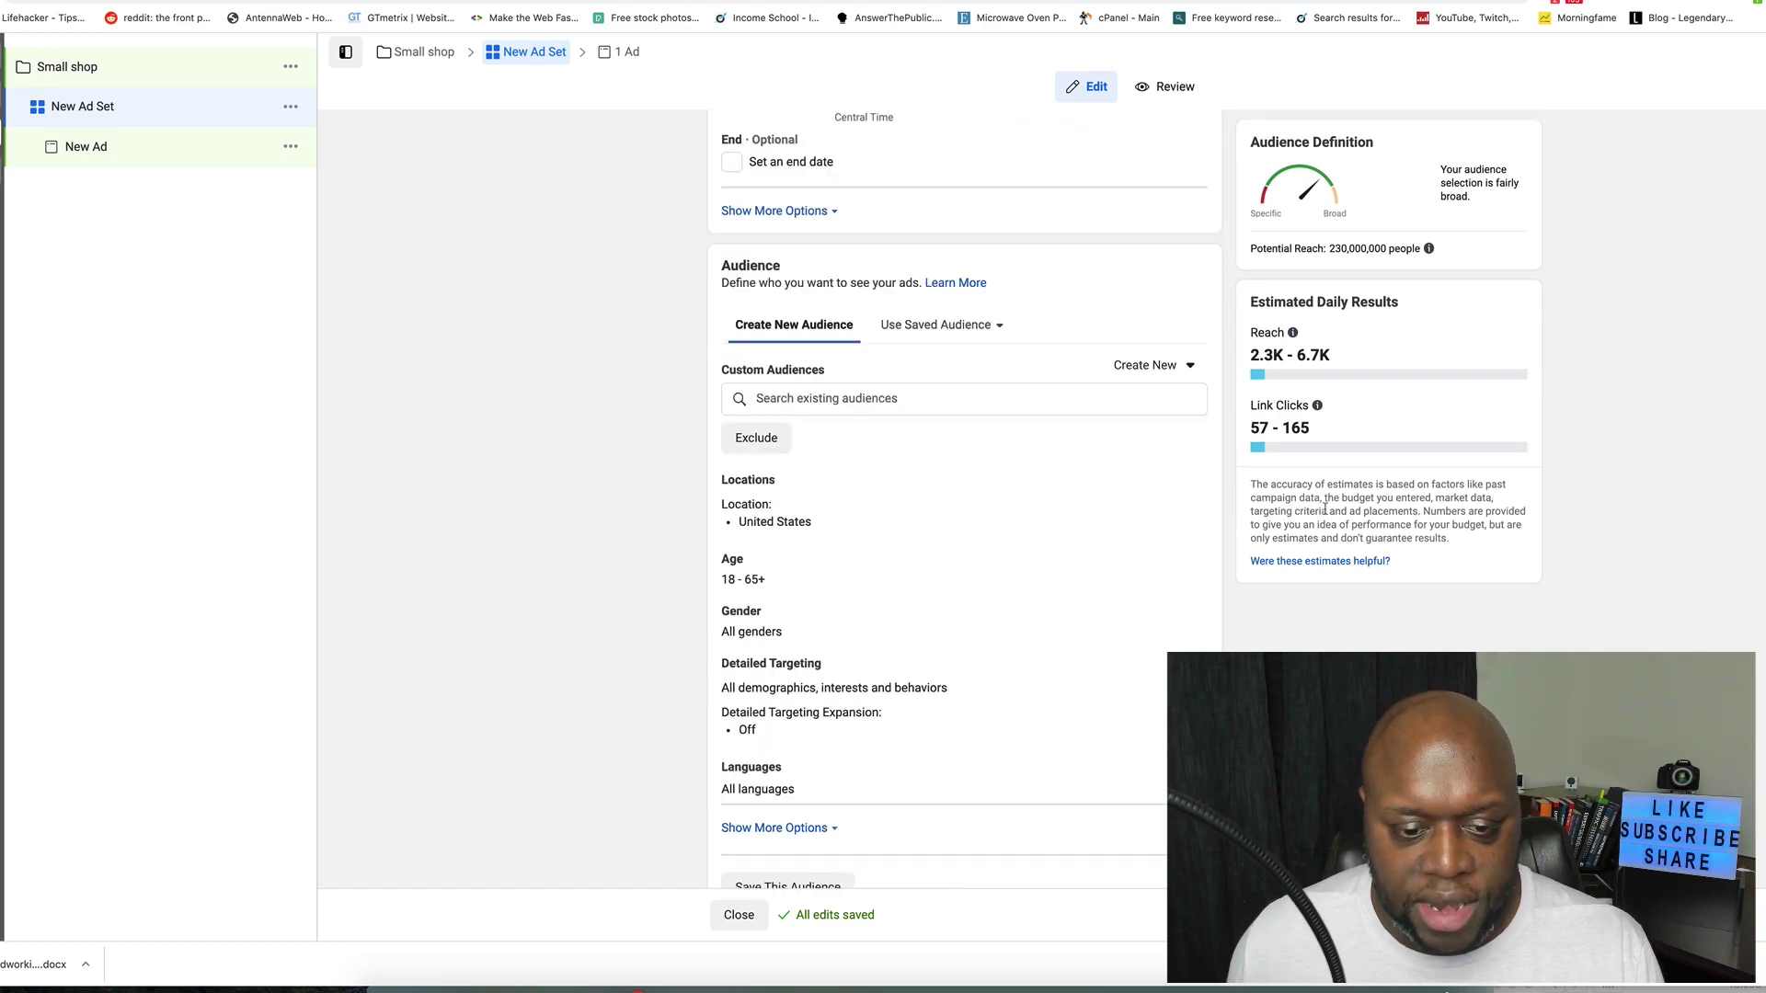
{"action": "scroll", "coordinate": [1164, 621], "scroll_direction": "up", "scroll_amount": 8}
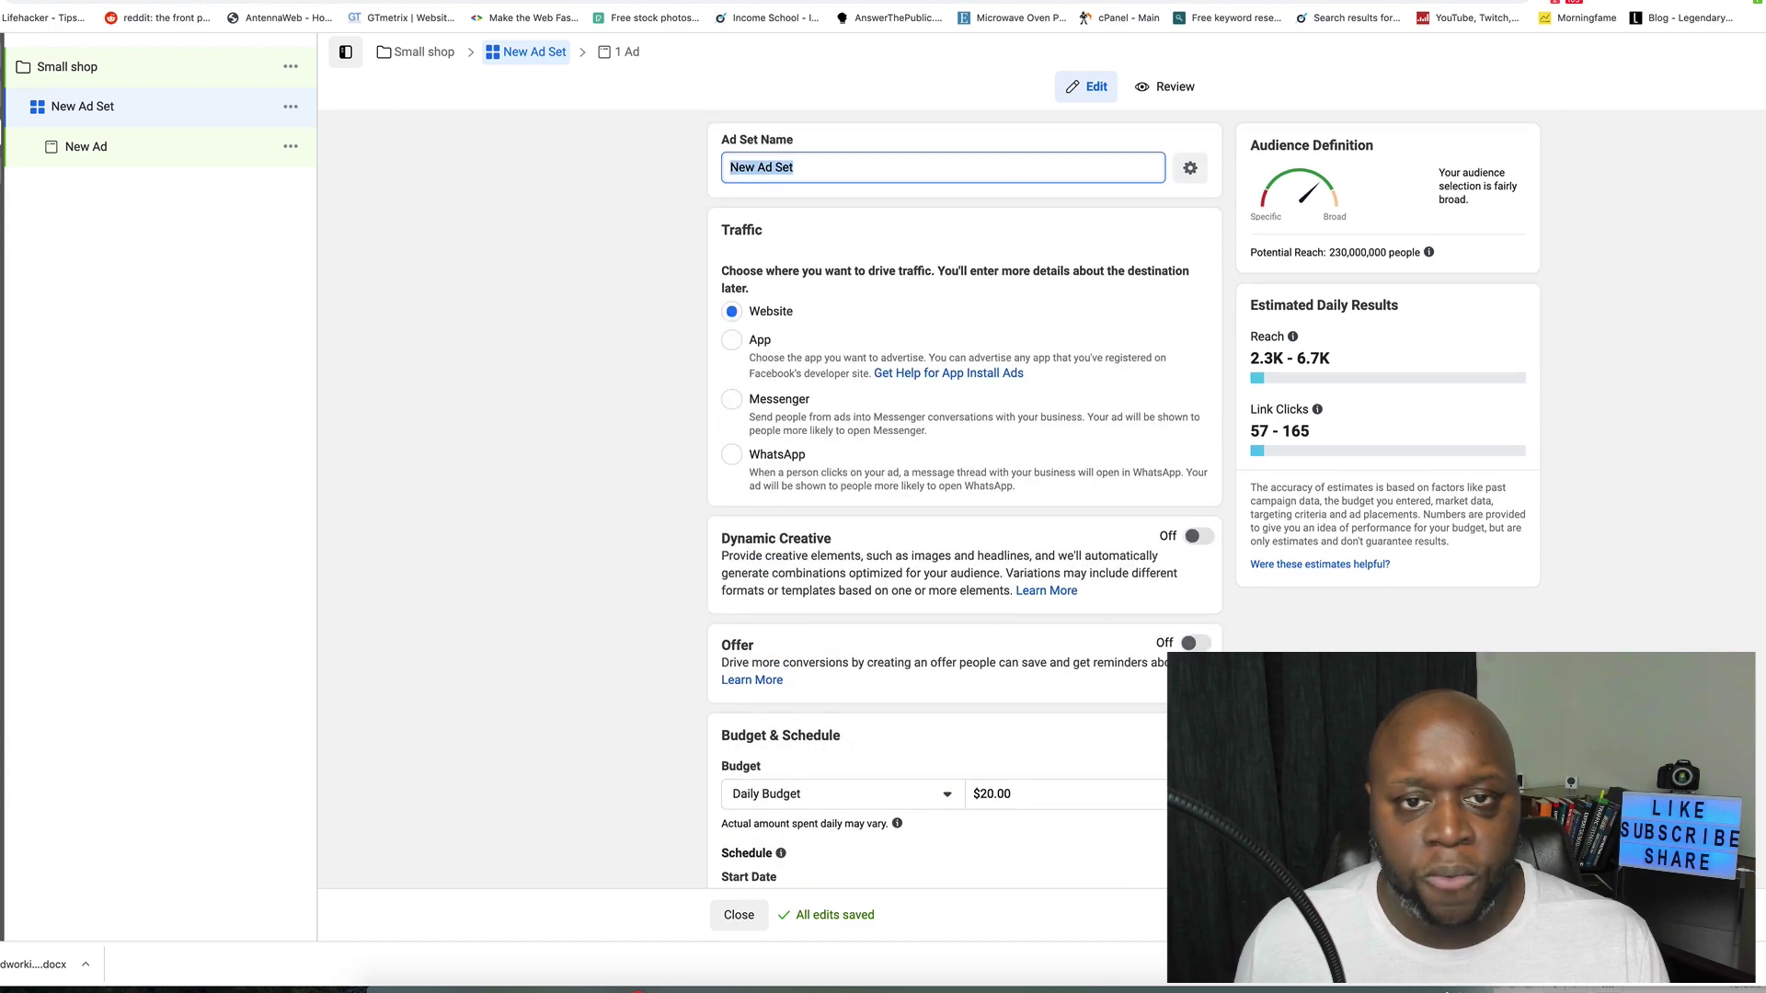
{"action": "key", "text": "ctrl+Tab"}
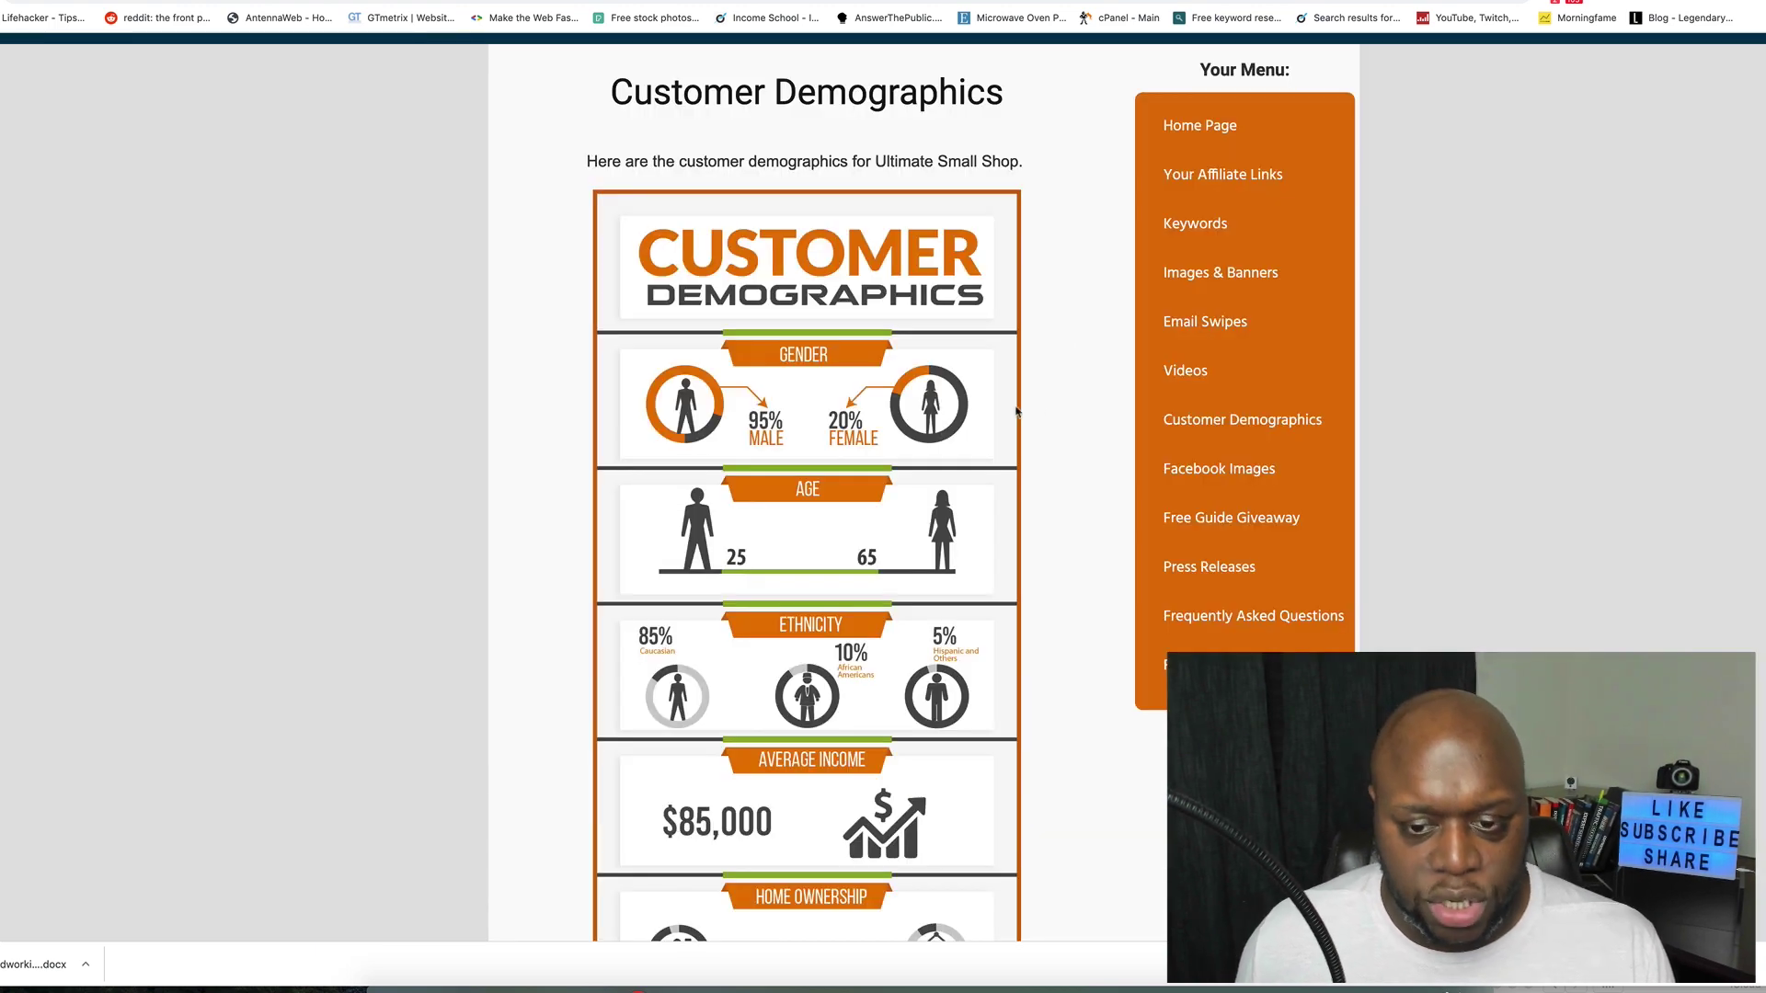
{"action": "scroll", "coordinate": [1072, 596], "scroll_direction": "down", "scroll_amount": 7}
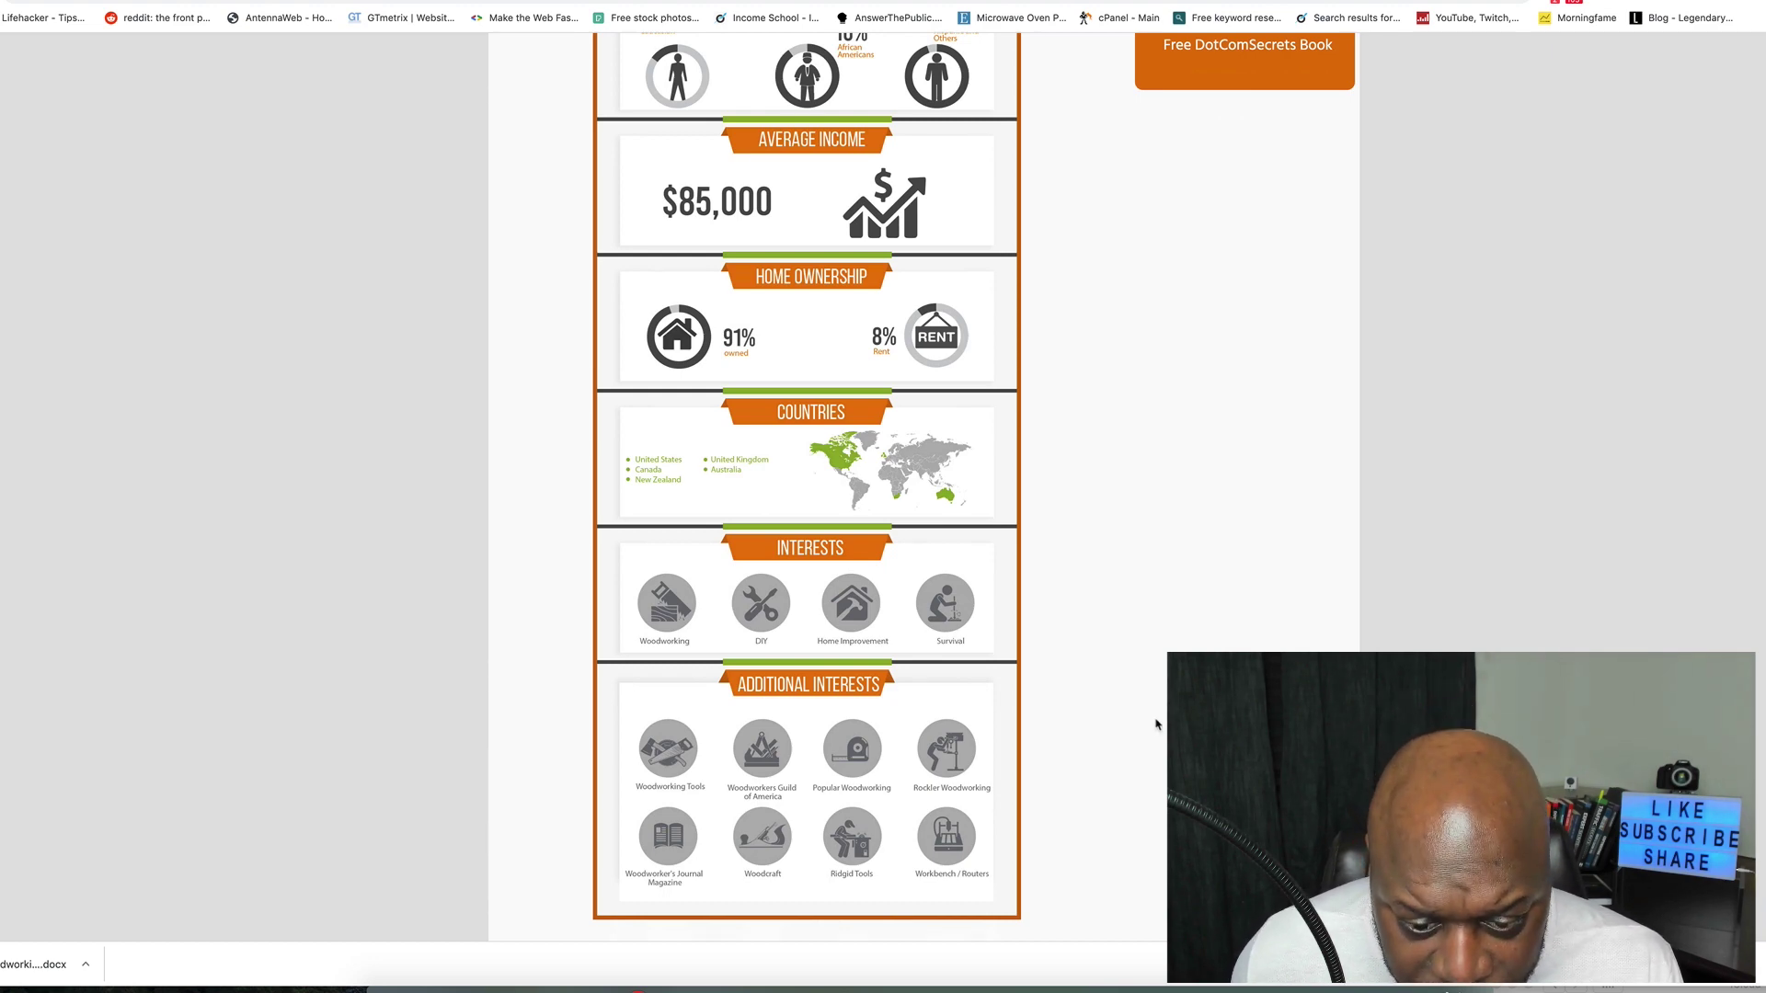
{"action": "scroll", "coordinate": [1156, 727], "scroll_direction": "up", "scroll_amount": 3}
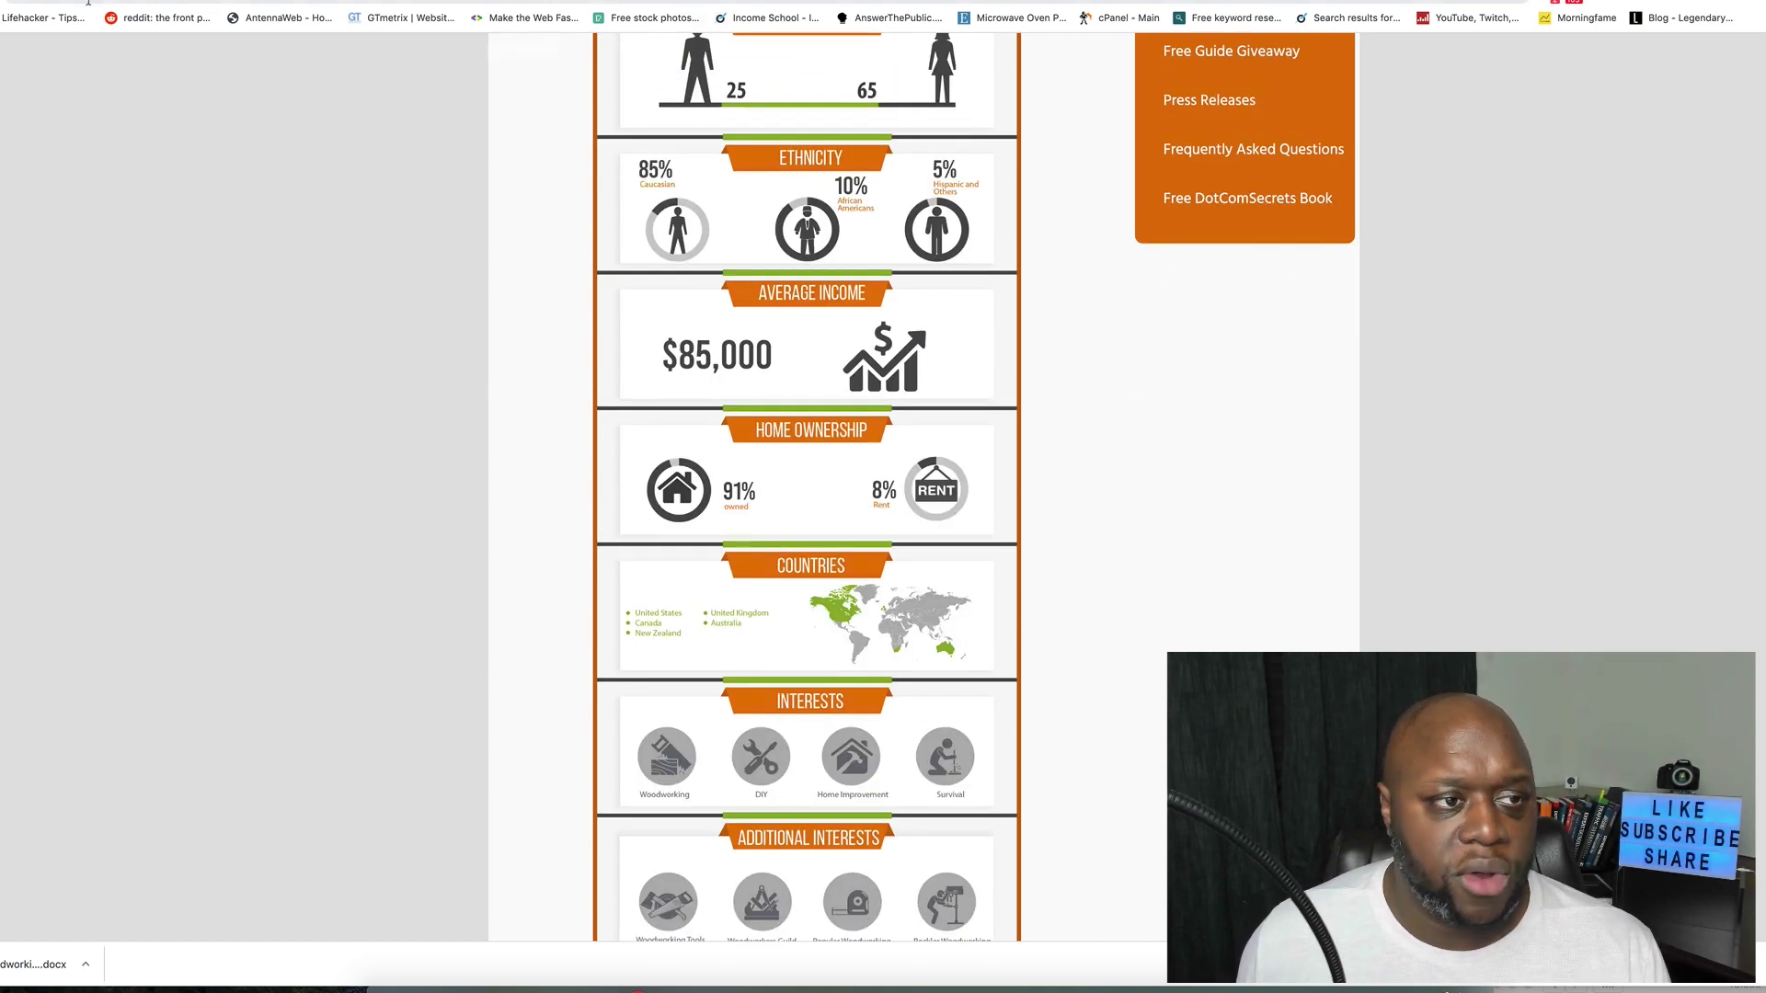
{"action": "left_click", "coordinate": [670, 1]}
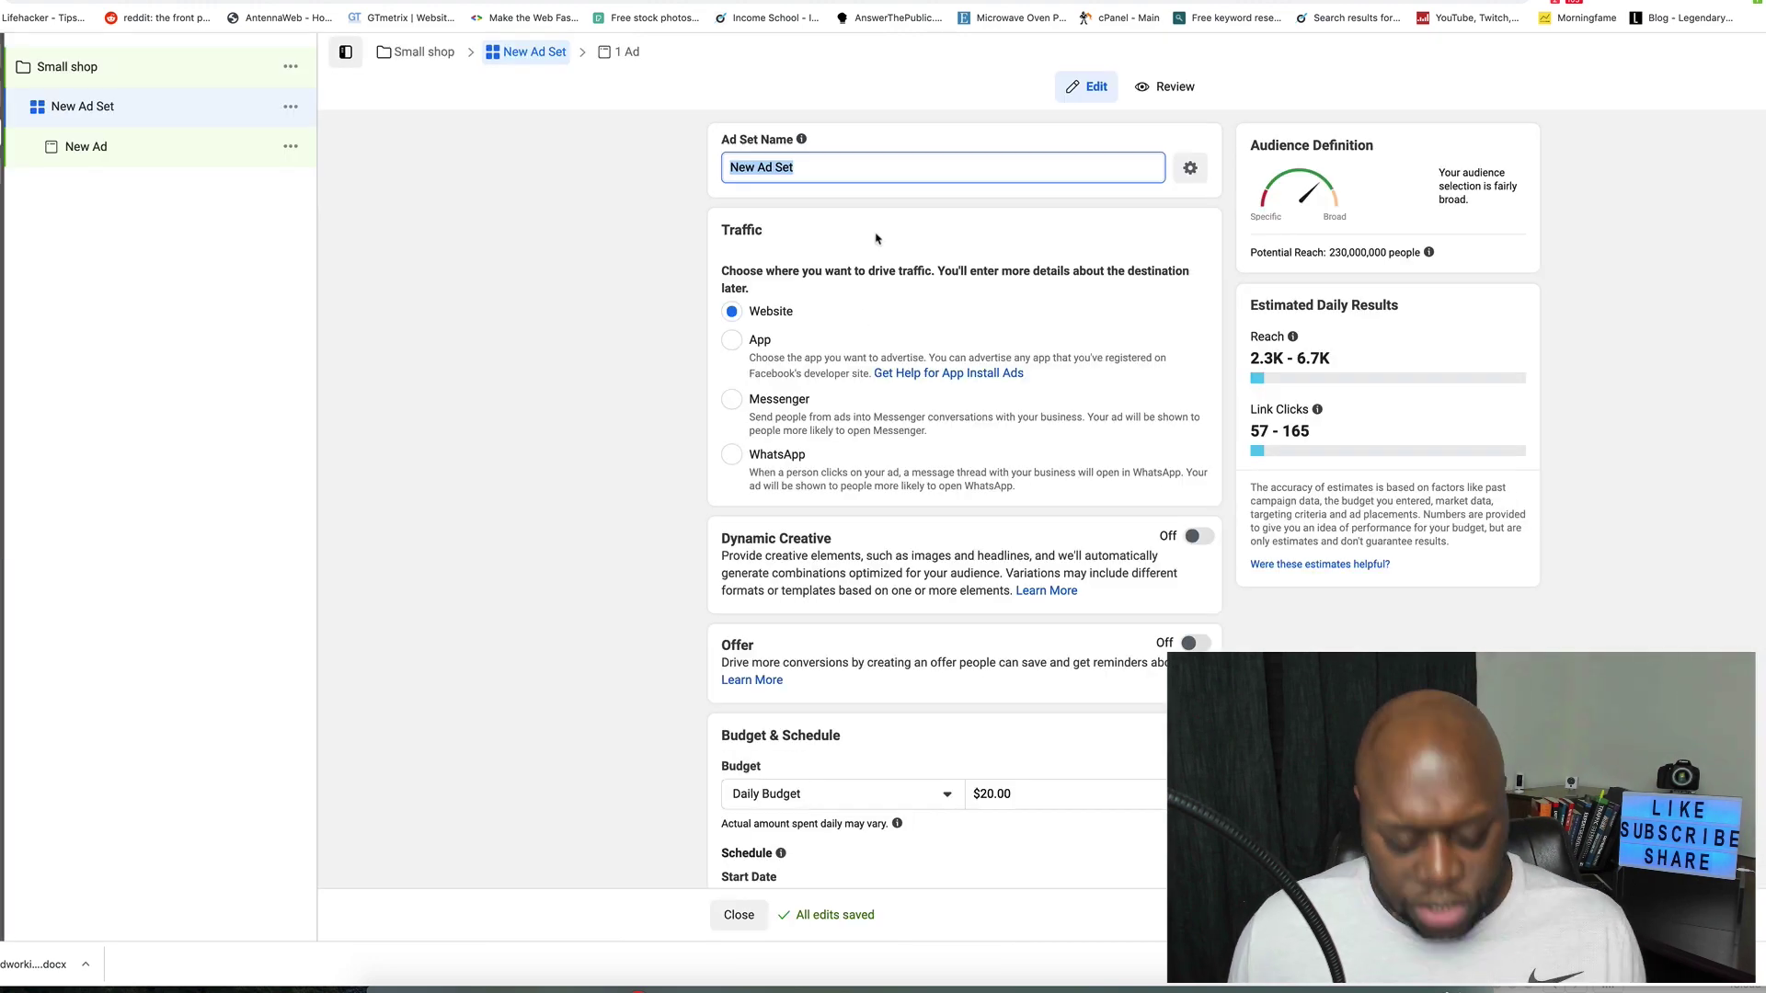
{"action": "type", "text": "Woodworking"}
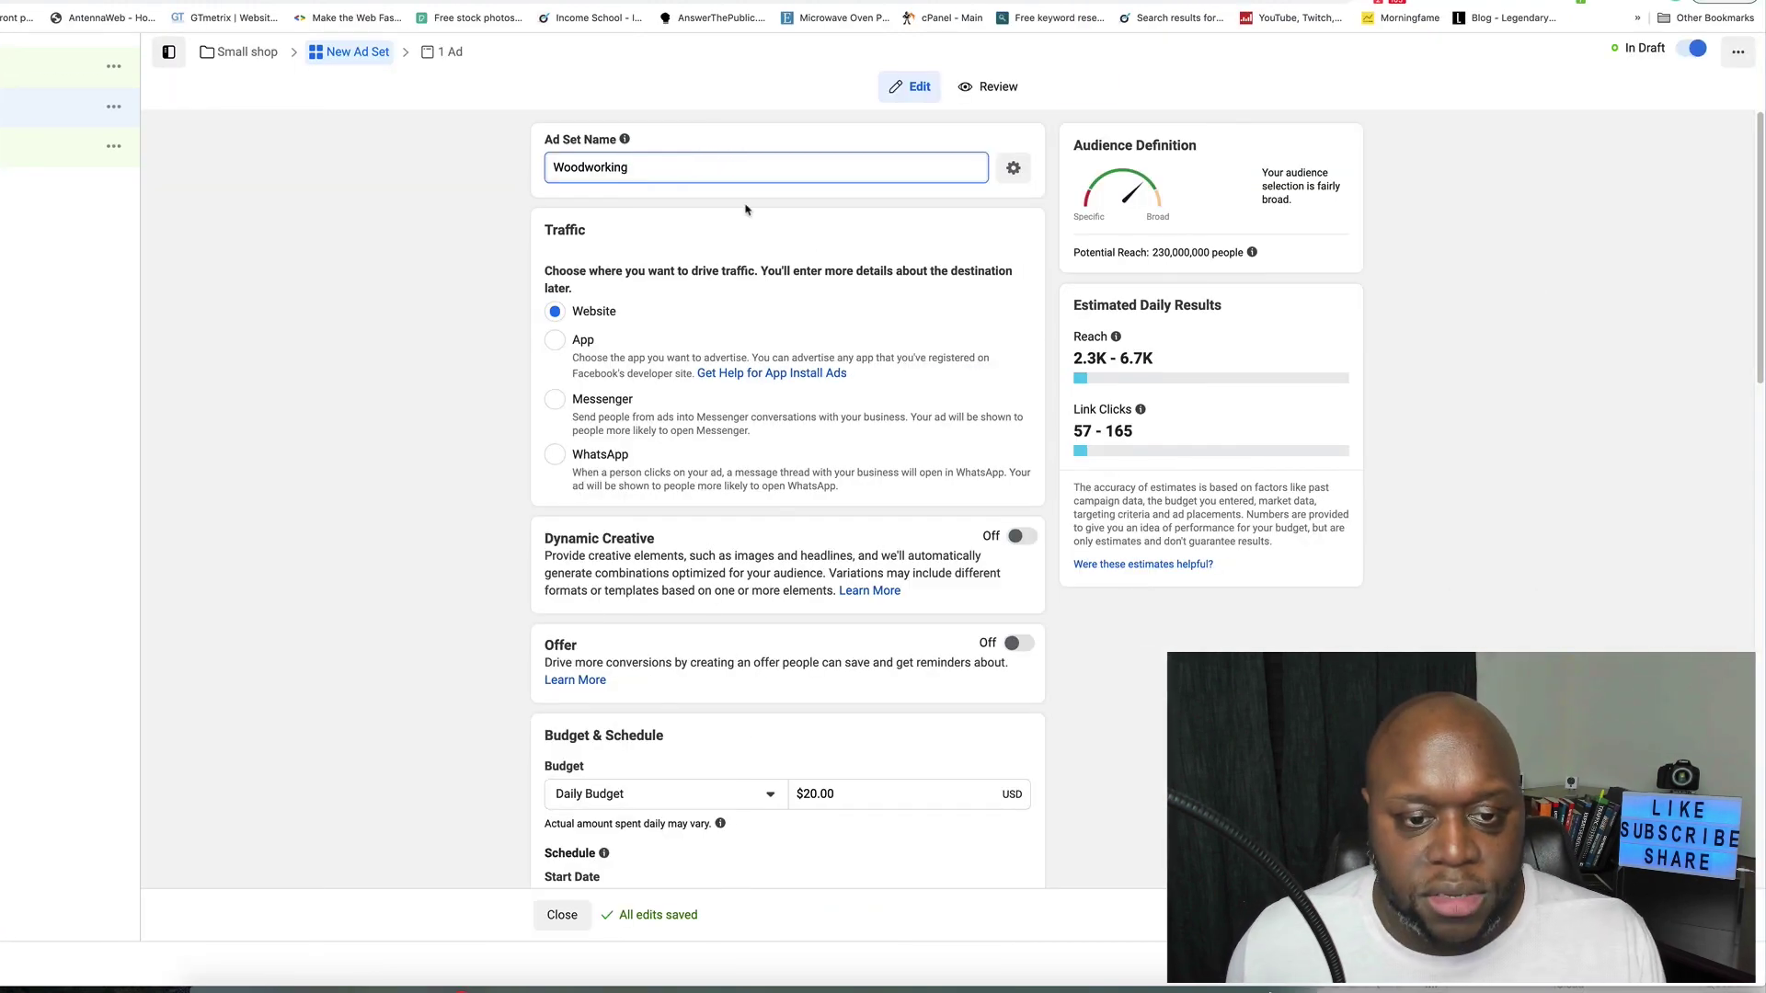
Step: Set the ad set's daily budget to $5.00
{"action": "scroll", "coordinate": [378, 508], "scroll_direction": "down", "scroll_amount": 4}
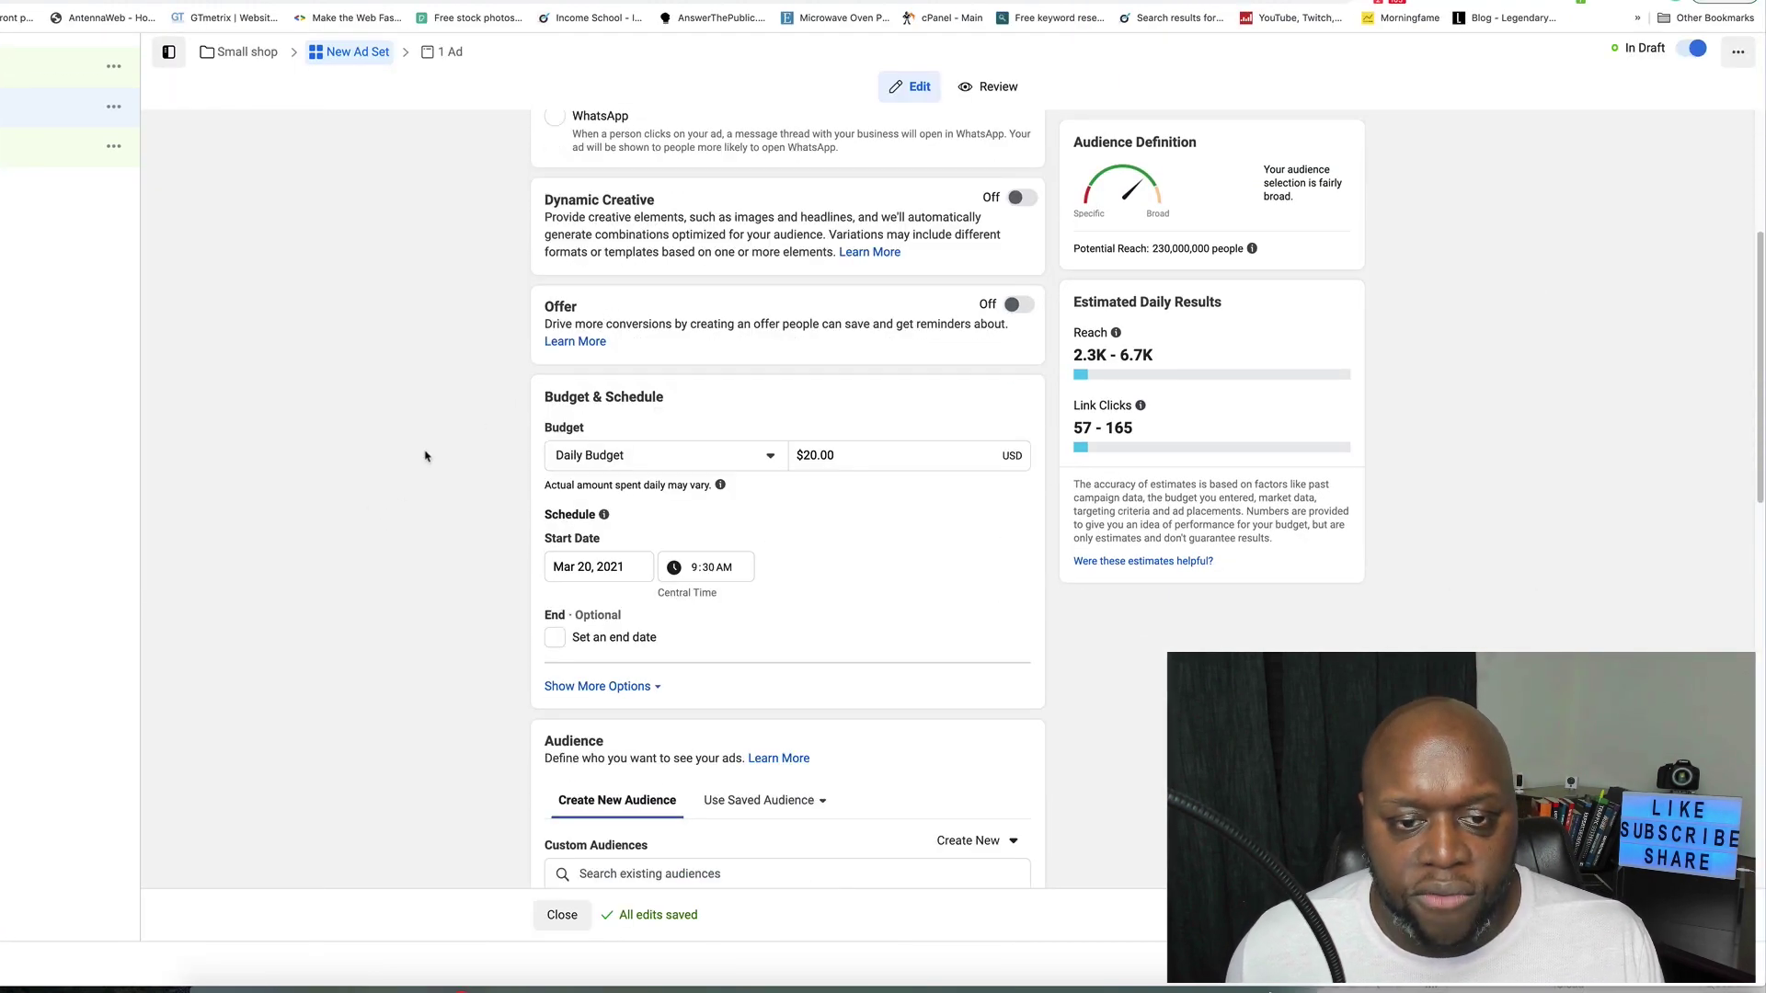
{"action": "mouse_move", "coordinate": [720, 485]}
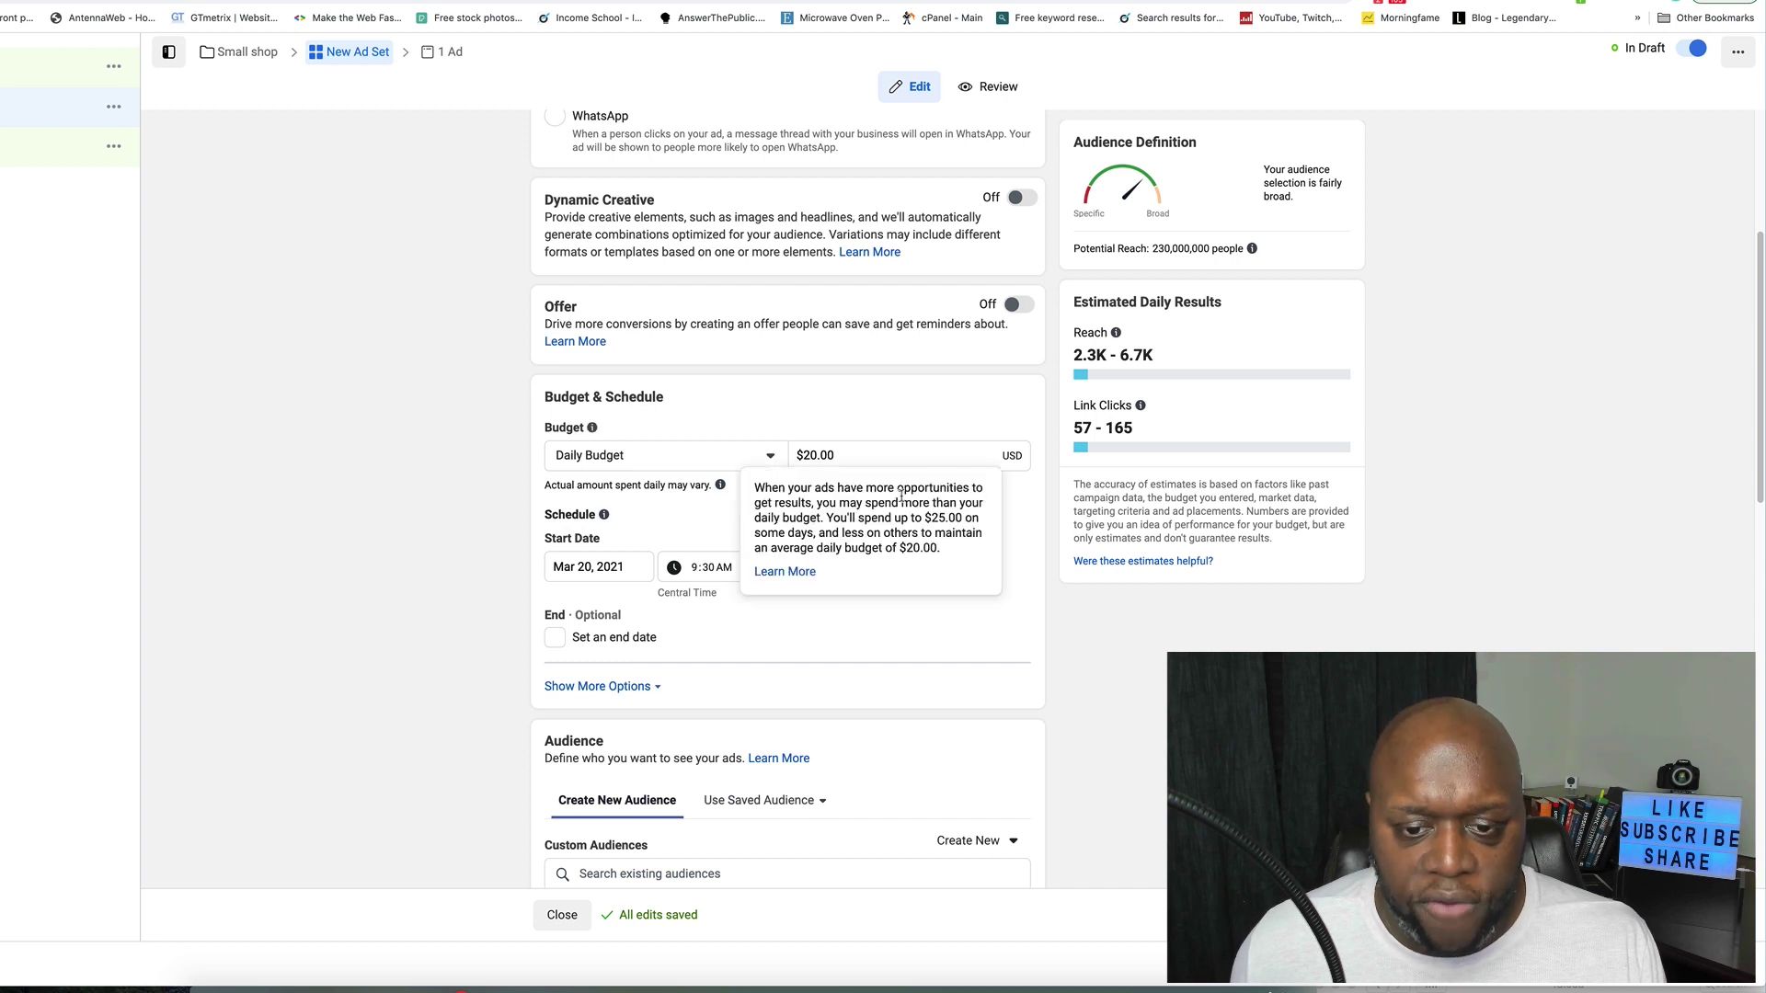
{"action": "left_click", "coordinate": [873, 454]}
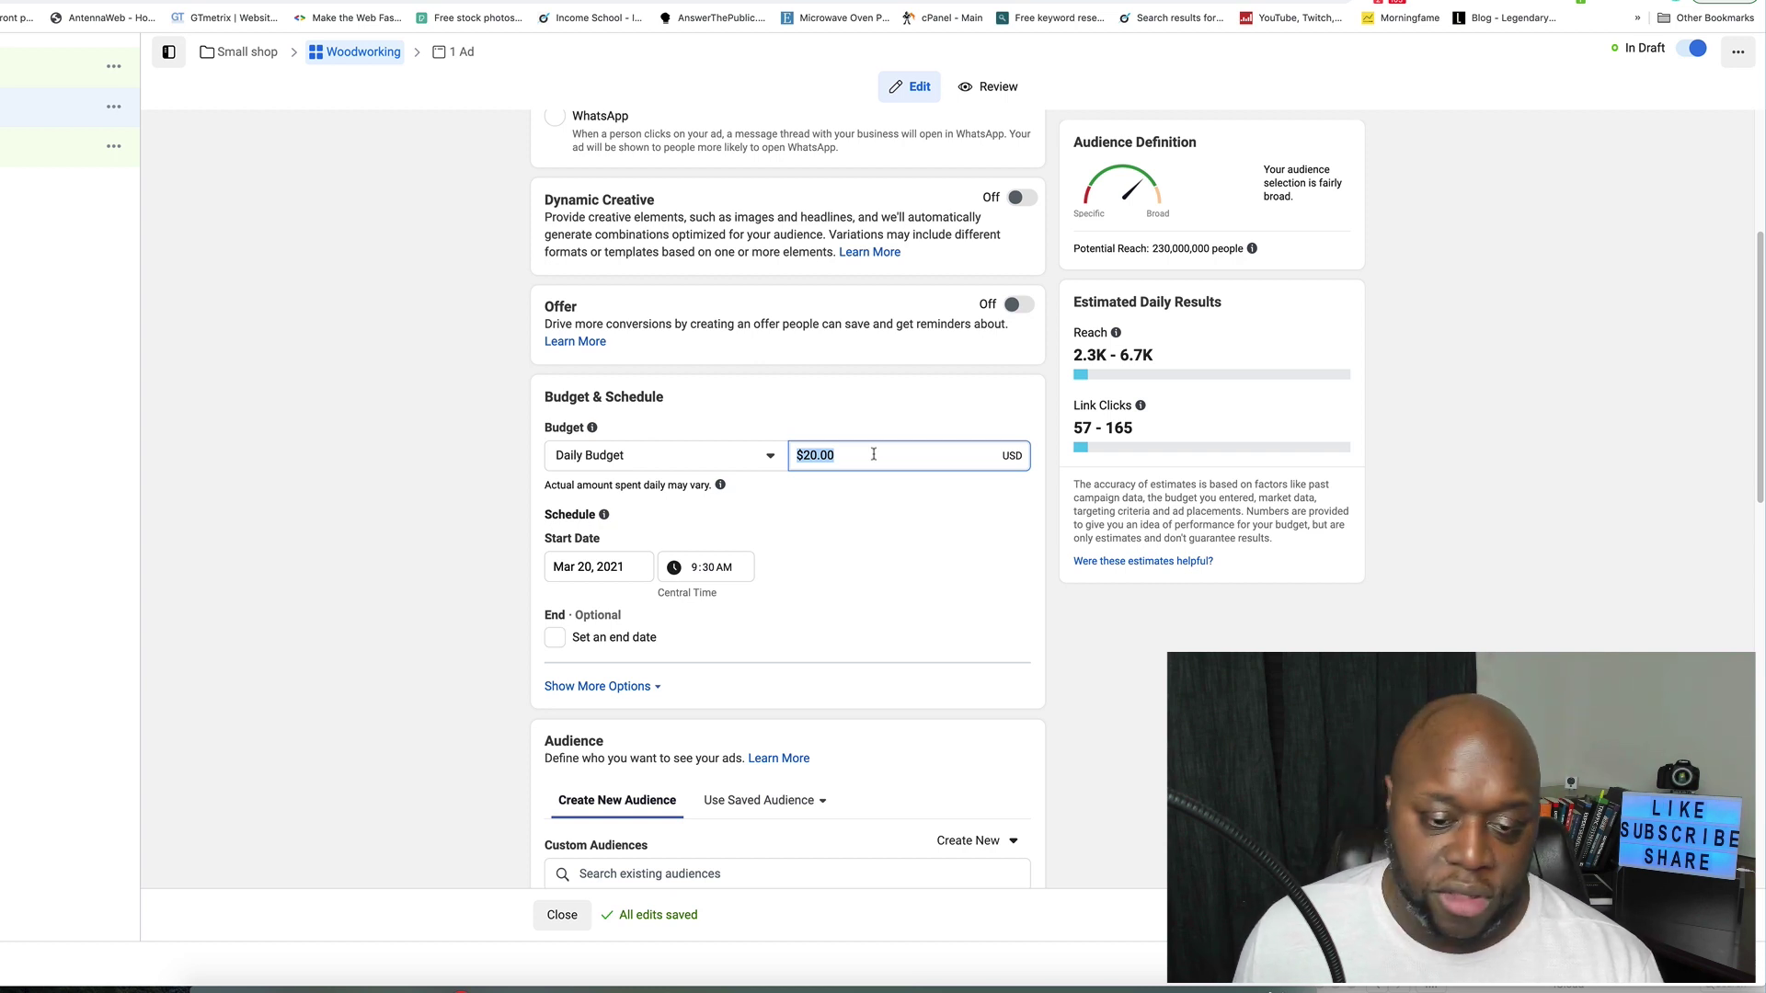
{"action": "type", "text": "5"}
{"action": "left_click", "coordinate": [836, 526]}
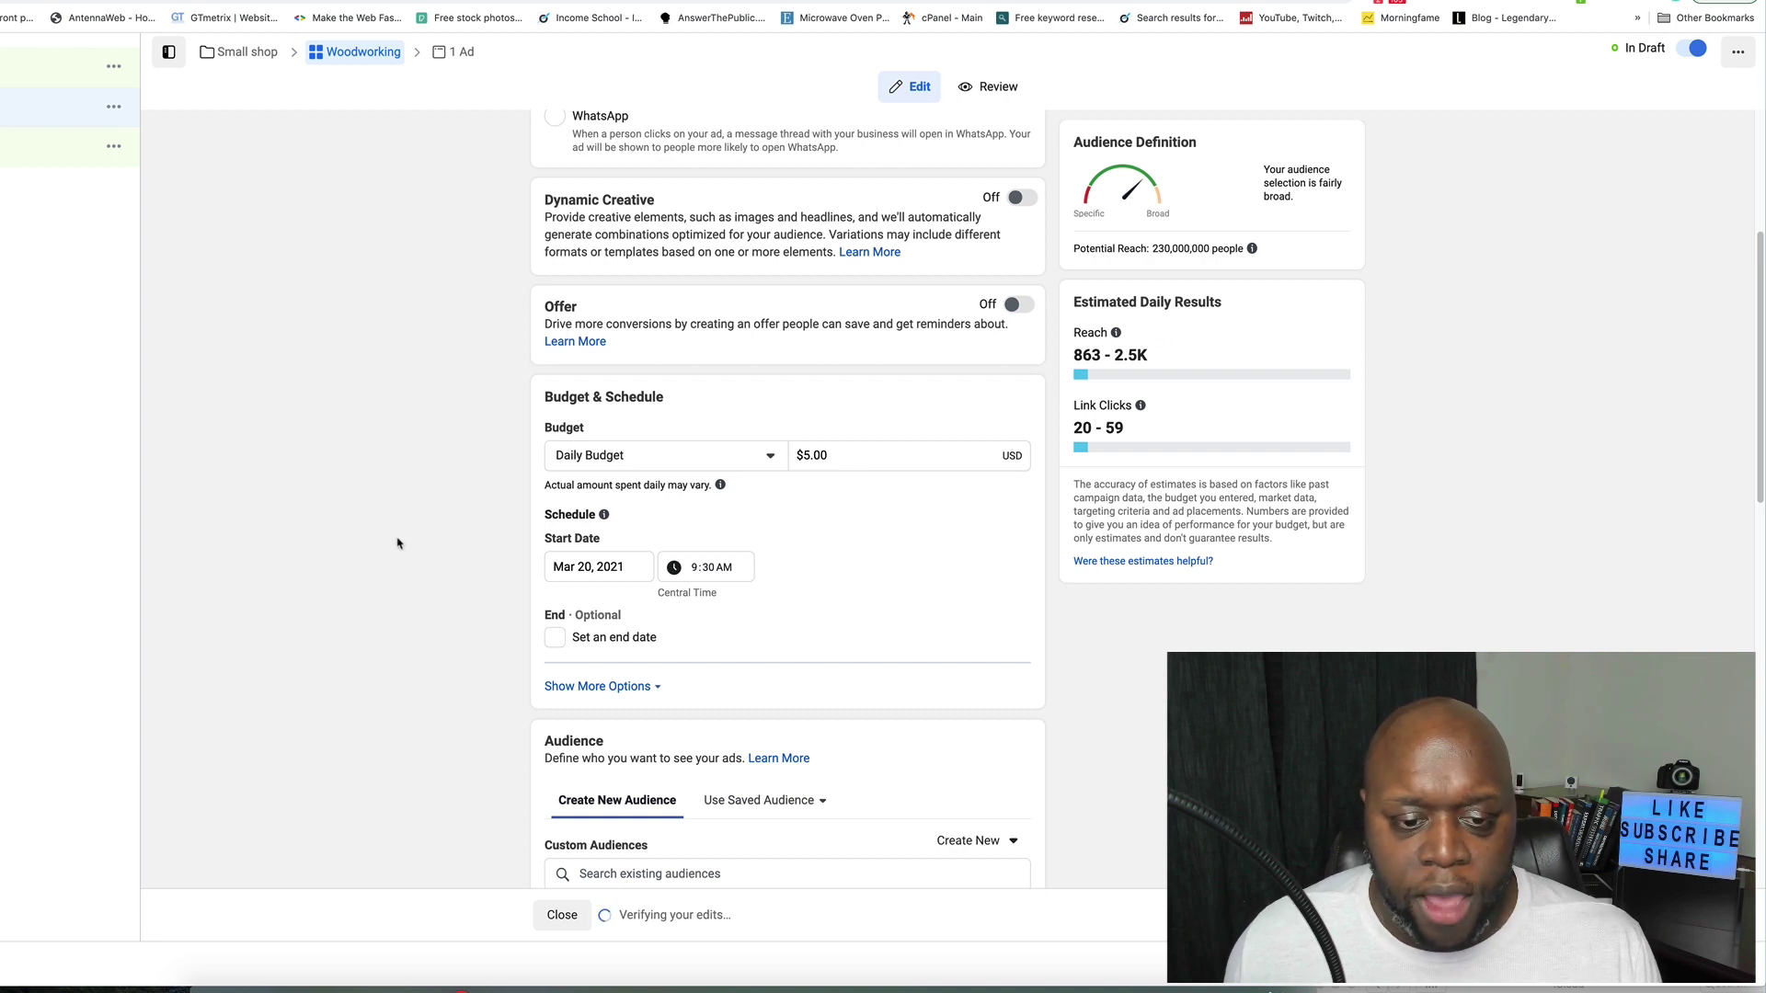
Step: Enable an end date for the ad set's schedule and set it to 3/31/2021
{"action": "left_click", "coordinate": [555, 638]}
{"action": "left_click", "coordinate": [595, 680]}
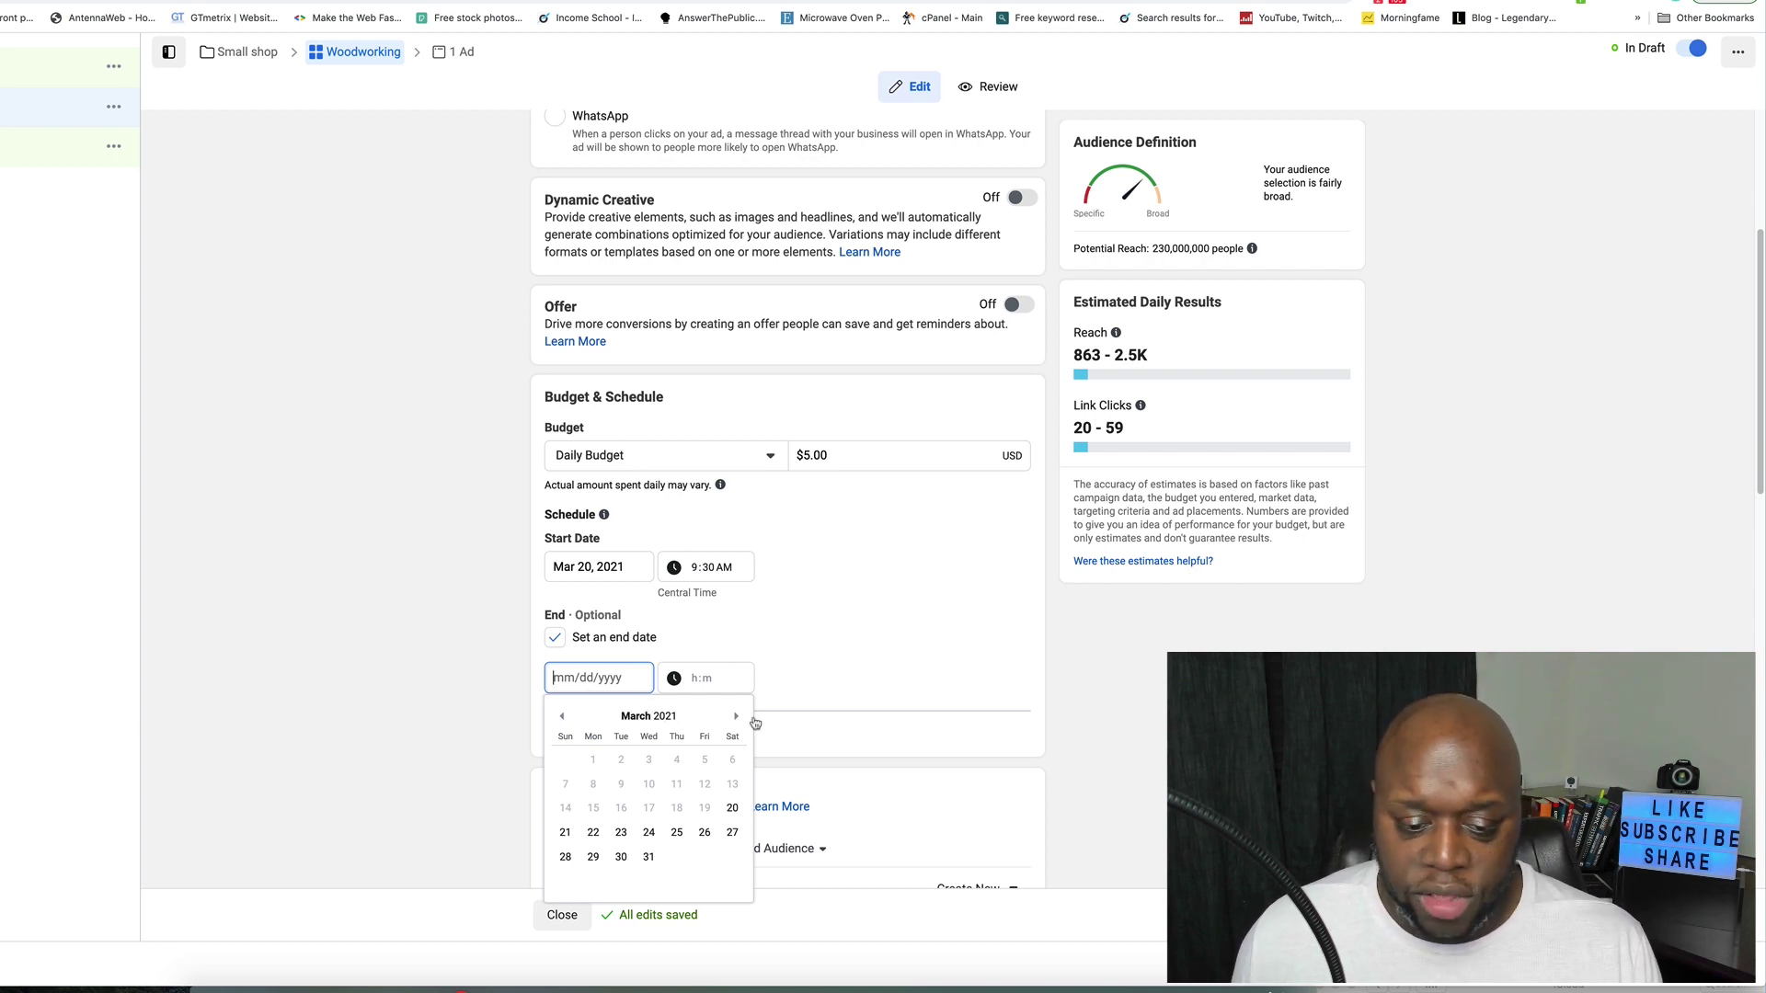
{"action": "left_click", "coordinate": [649, 857]}
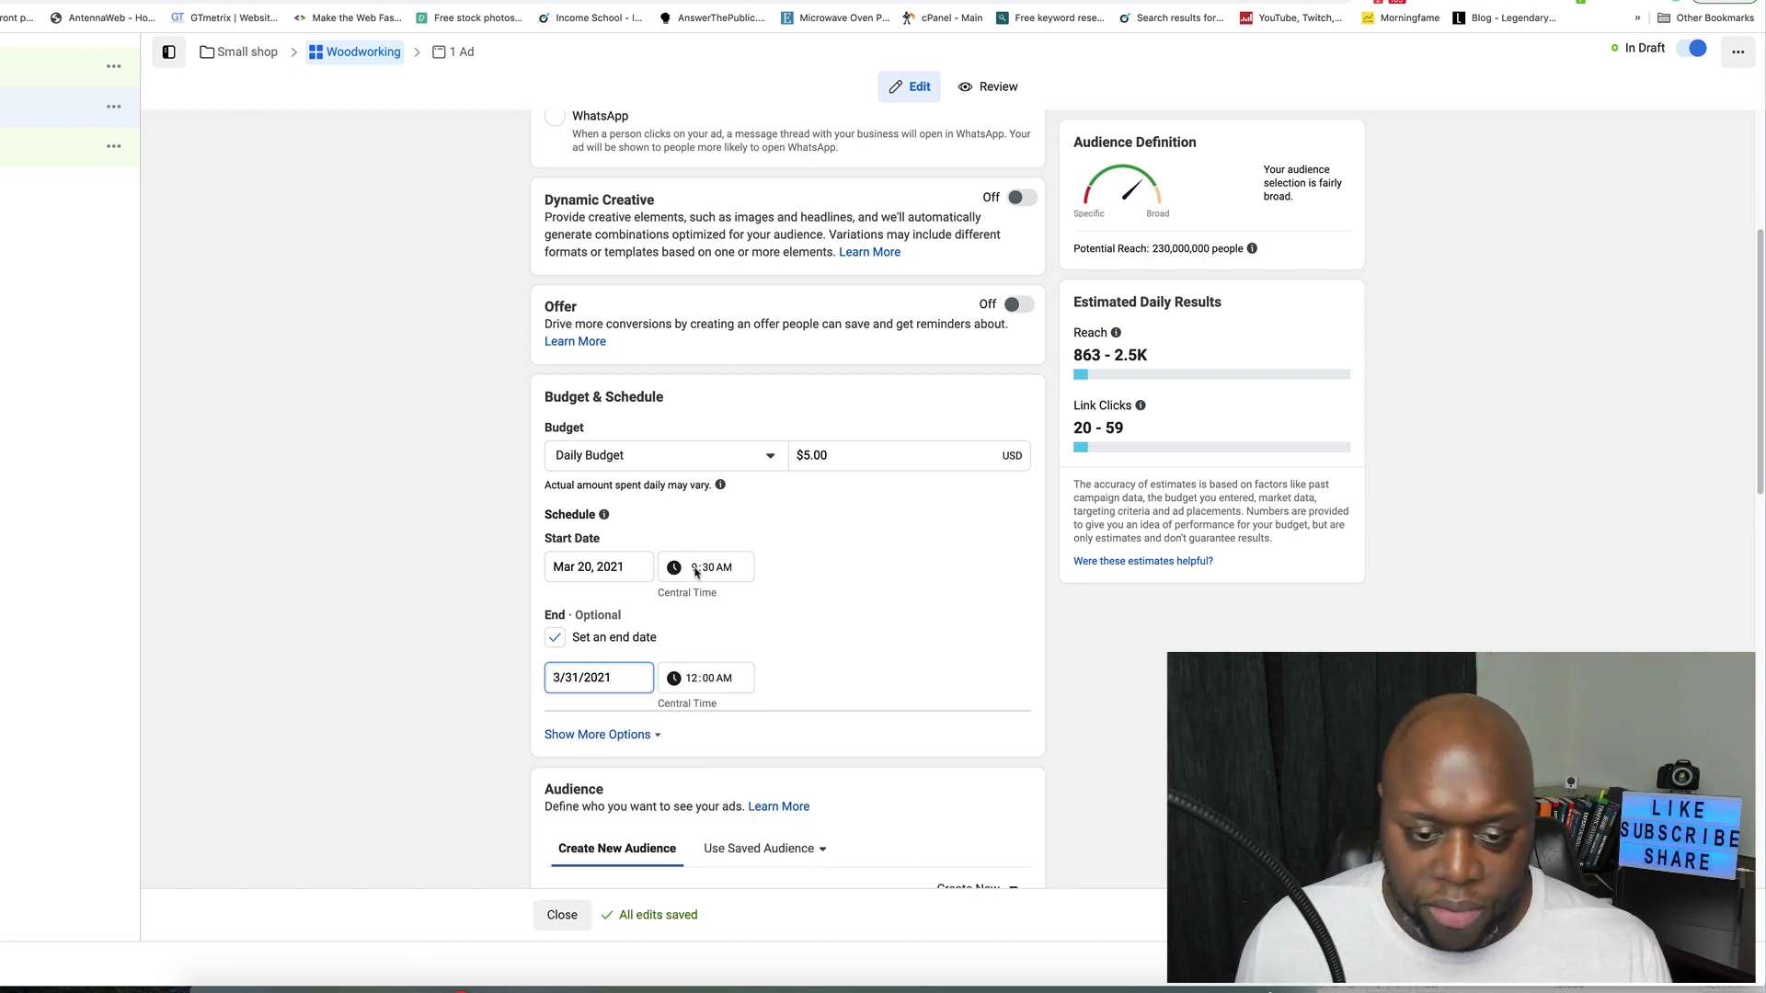
Step: Schedule the ad set to start on March 21, 2021 at 12:01 AM and set its end time to 11:59 PM
{"action": "left_click", "coordinate": [696, 572]}
{"action": "left_click", "coordinate": [603, 569]}
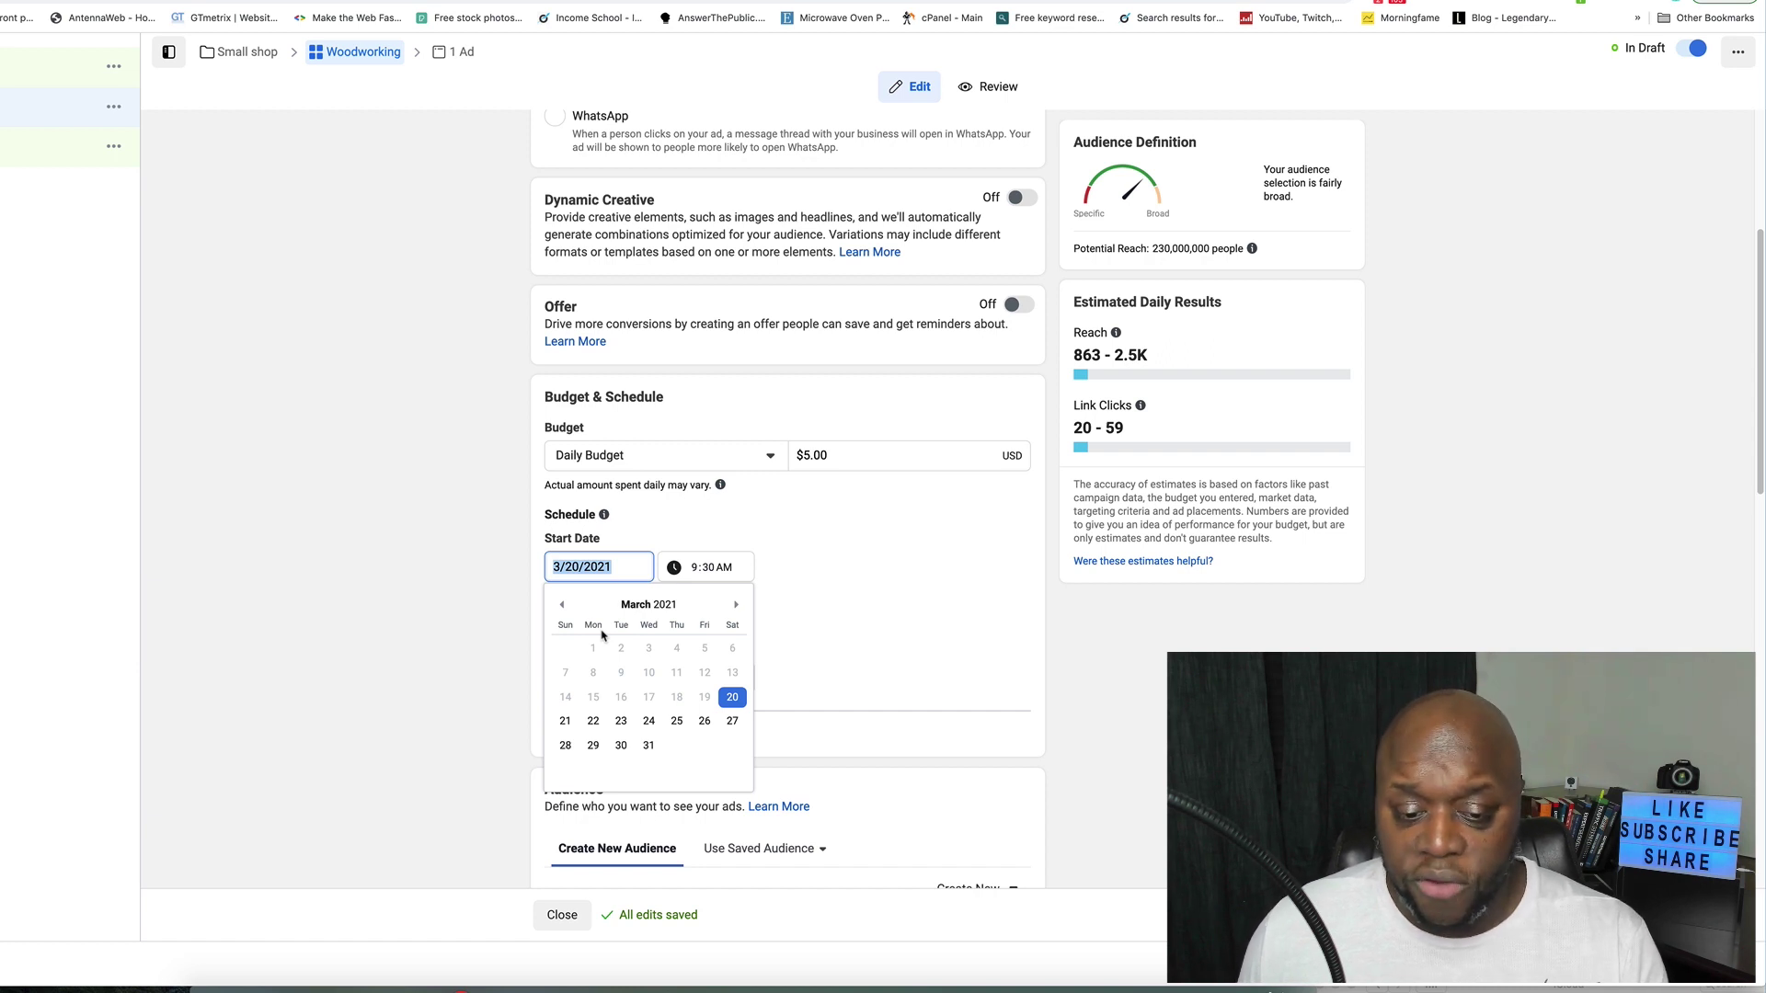
{"action": "left_click", "coordinate": [564, 723]}
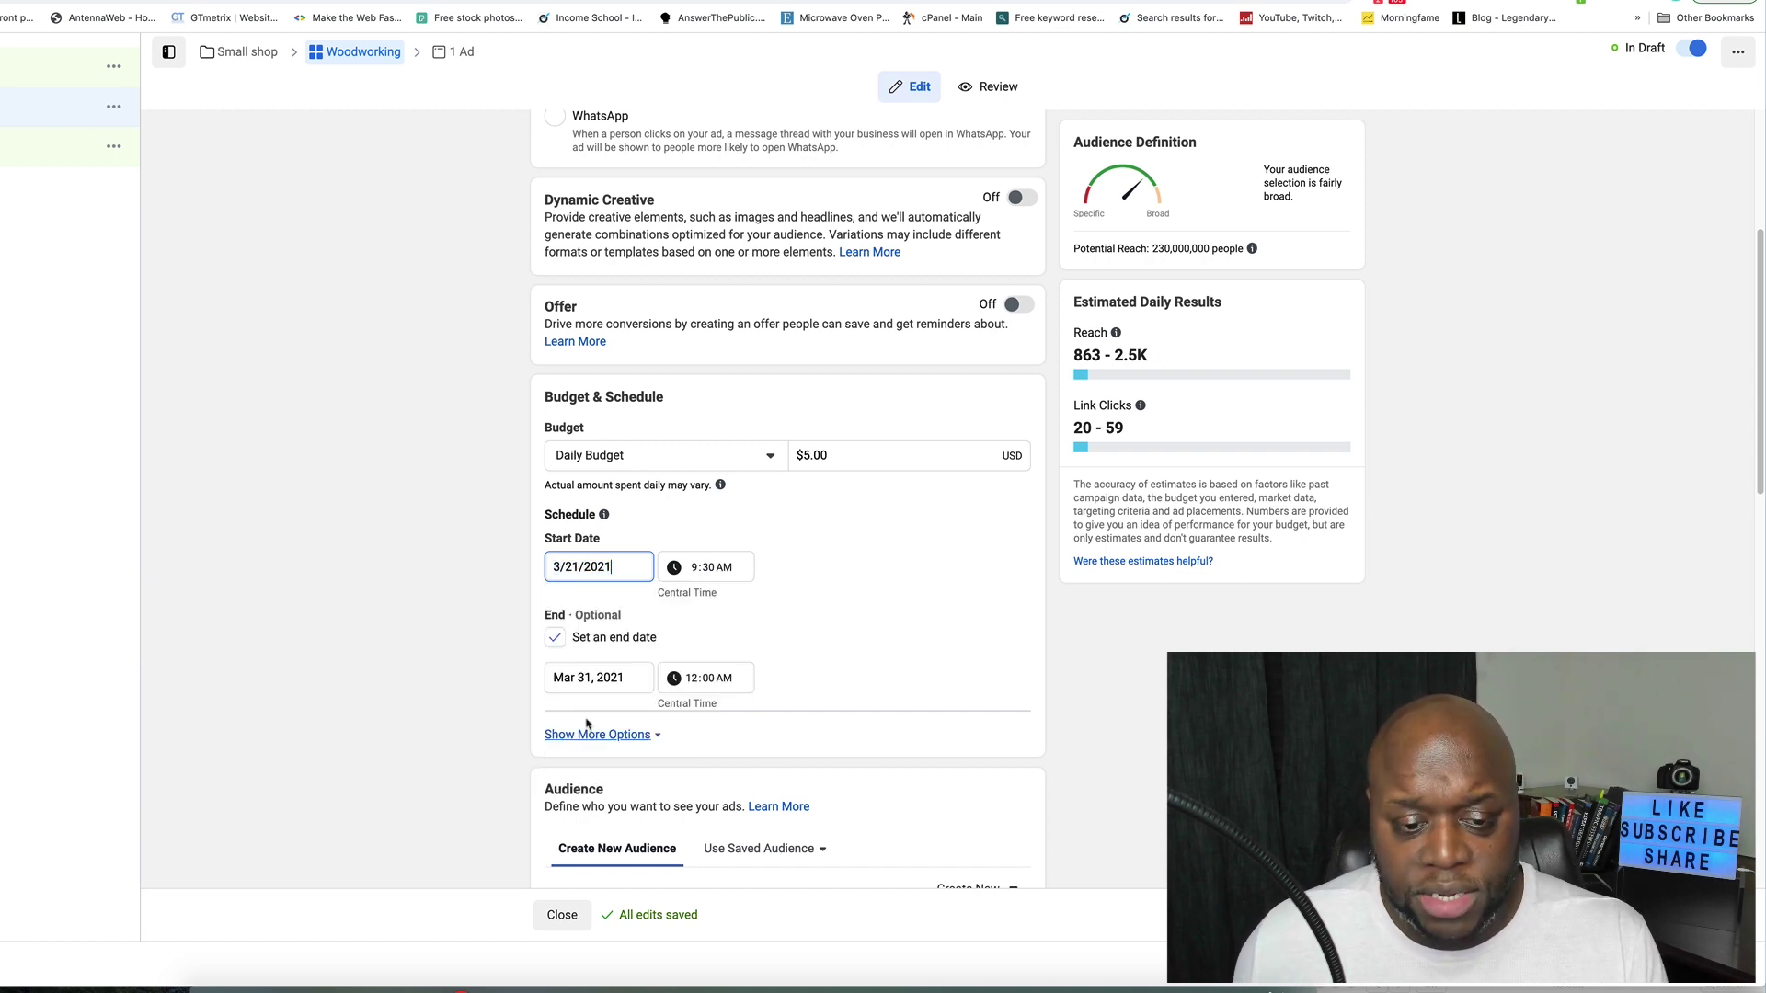
{"action": "left_click", "coordinate": [693, 568]}
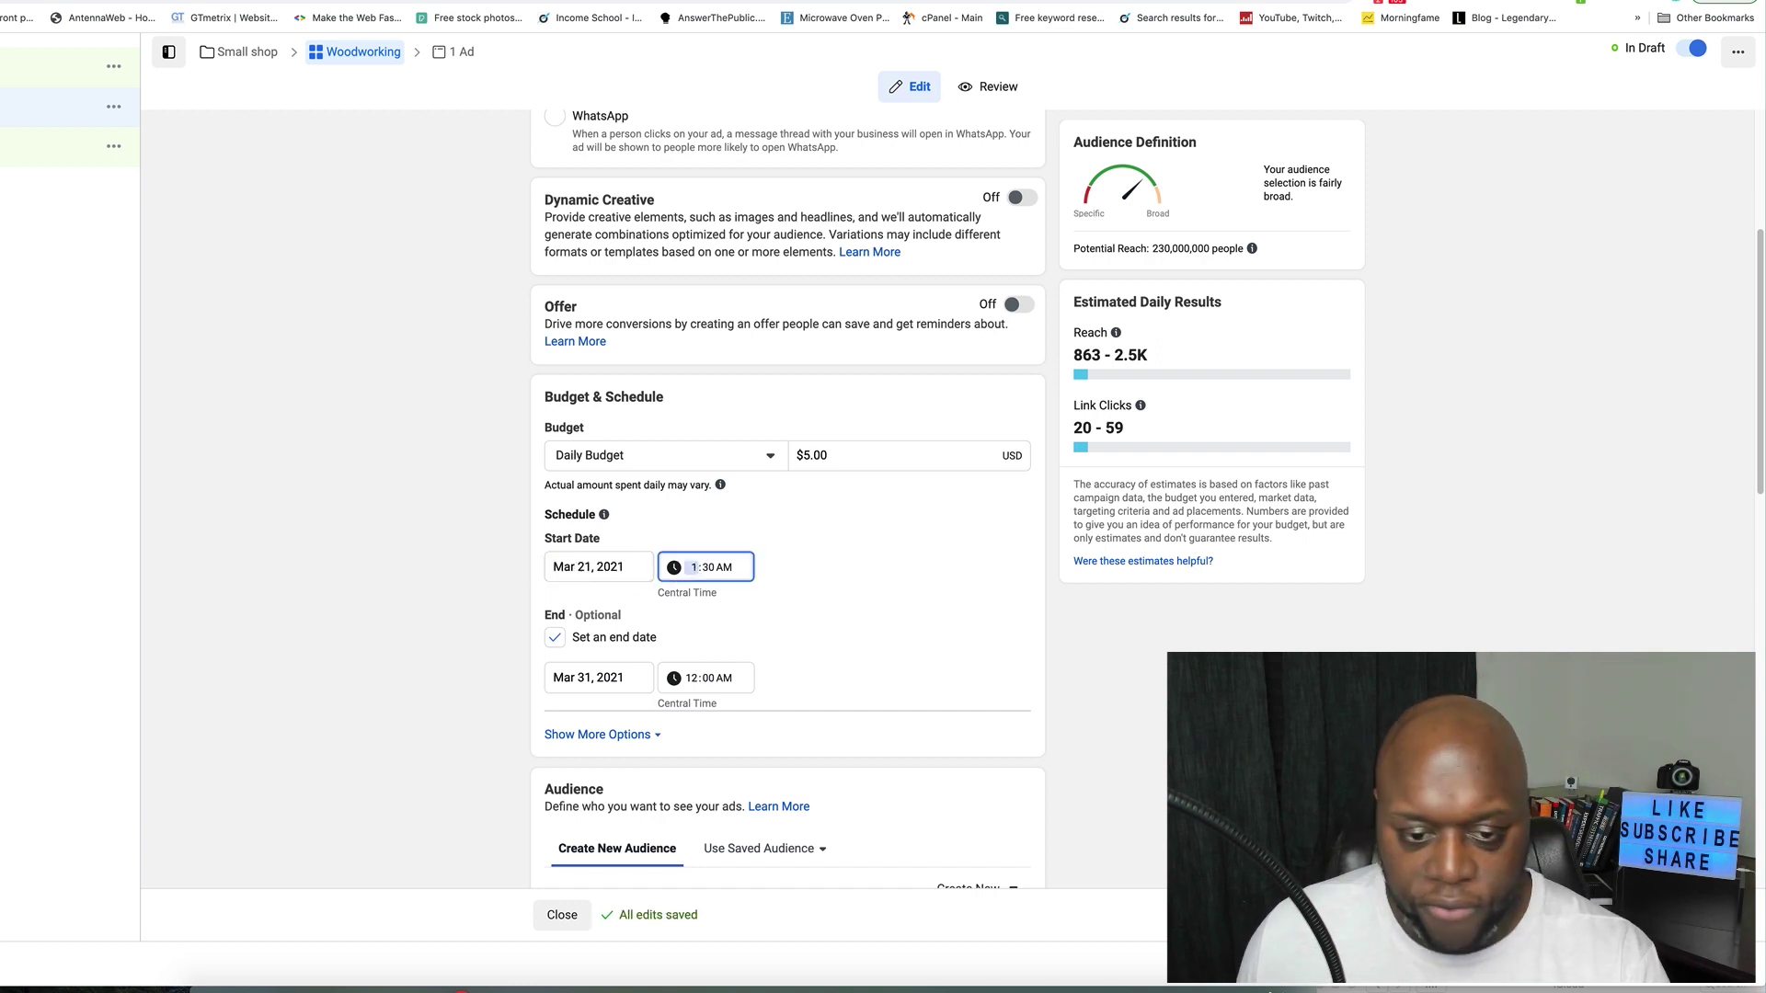
{"action": "type", "text": "1200"}
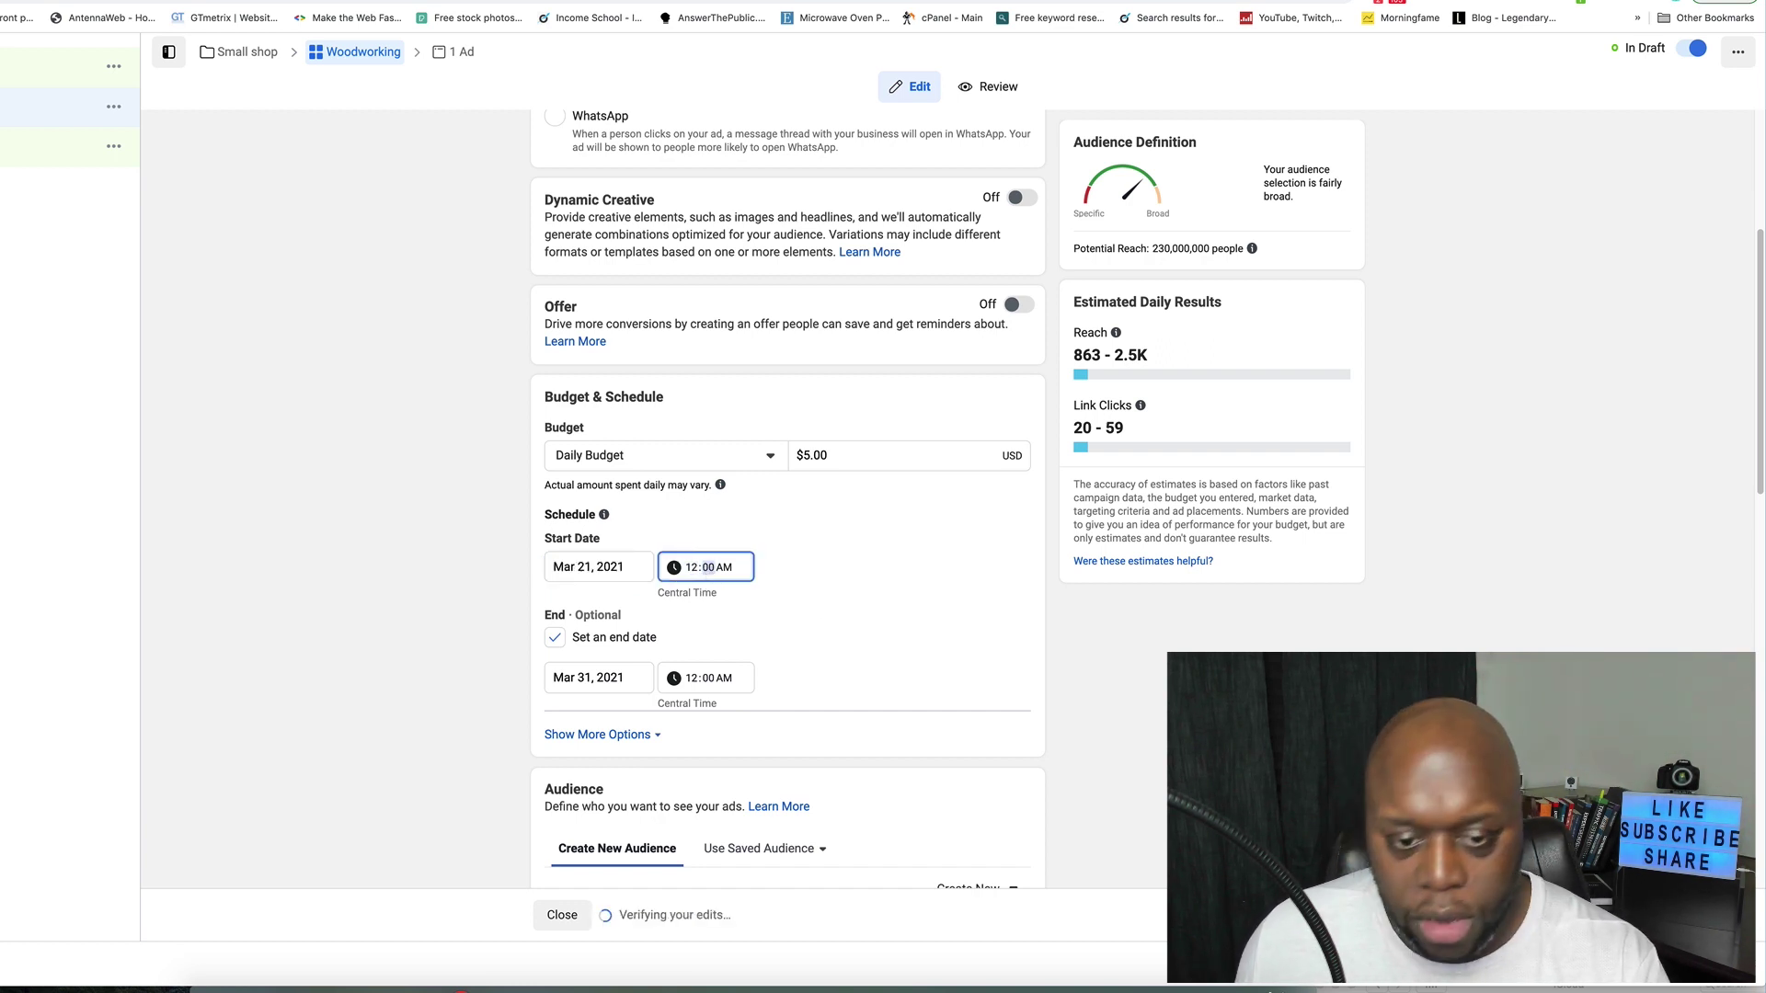
{"action": "type", "text": "1"}
{"action": "left_click", "coordinate": [866, 620]}
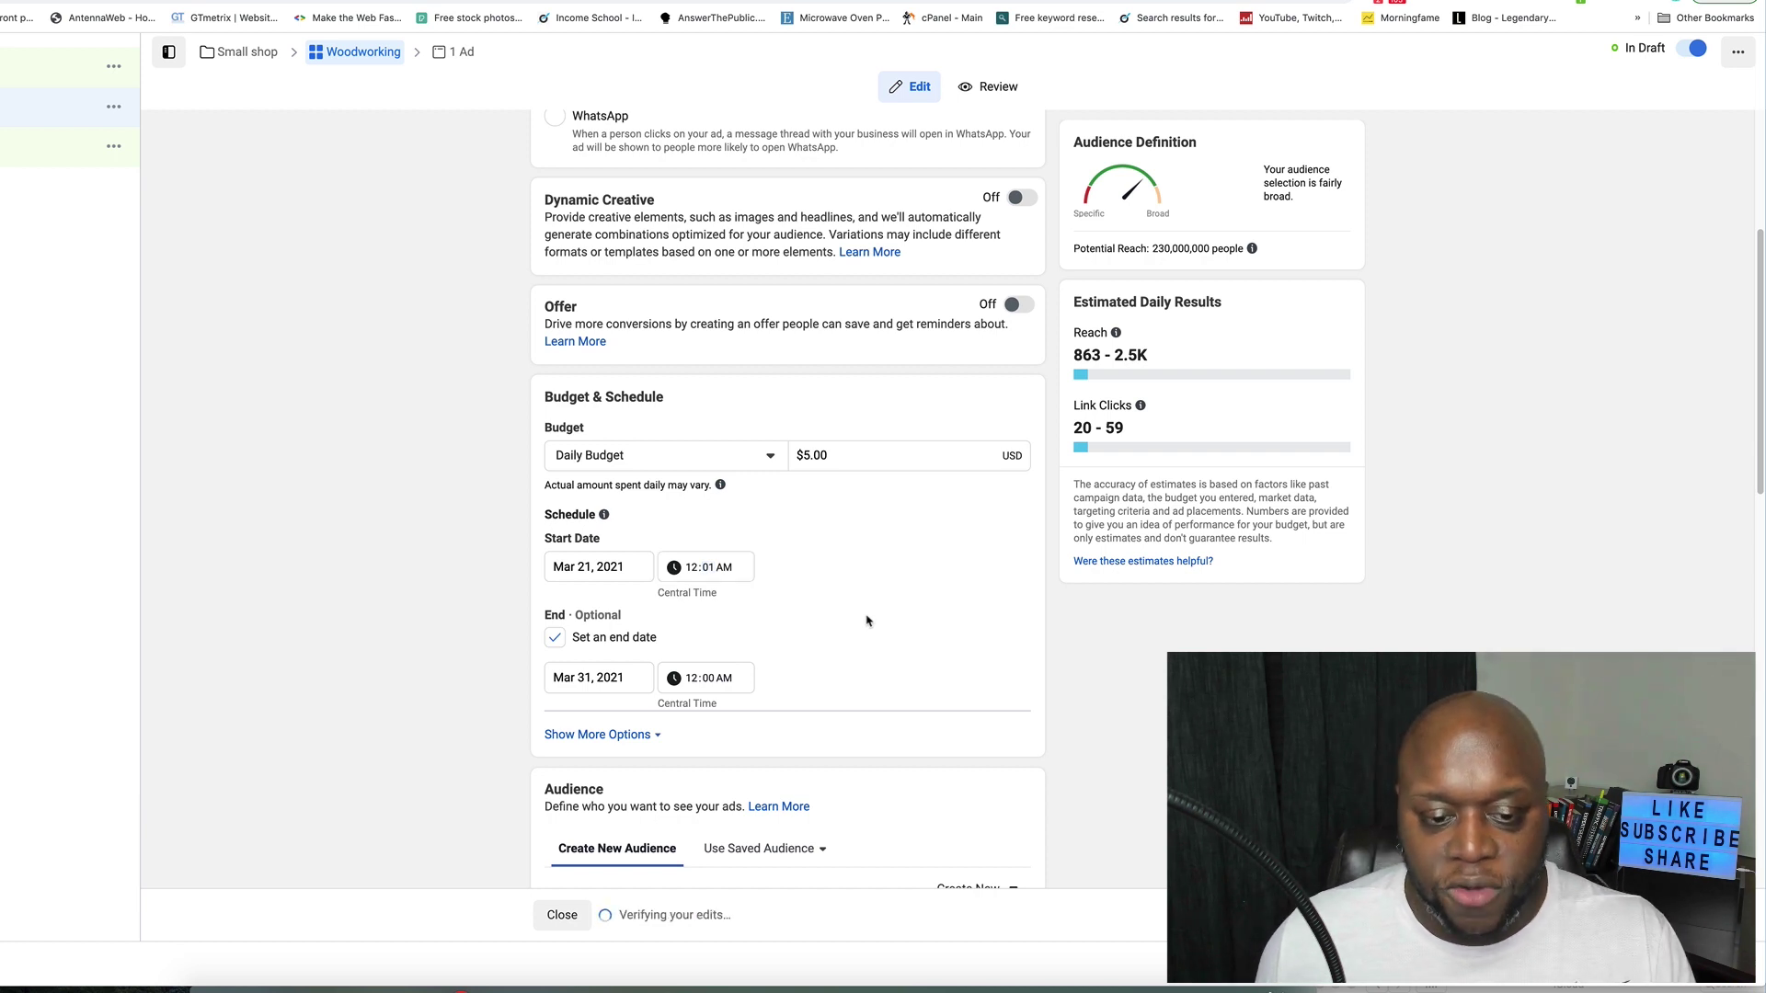
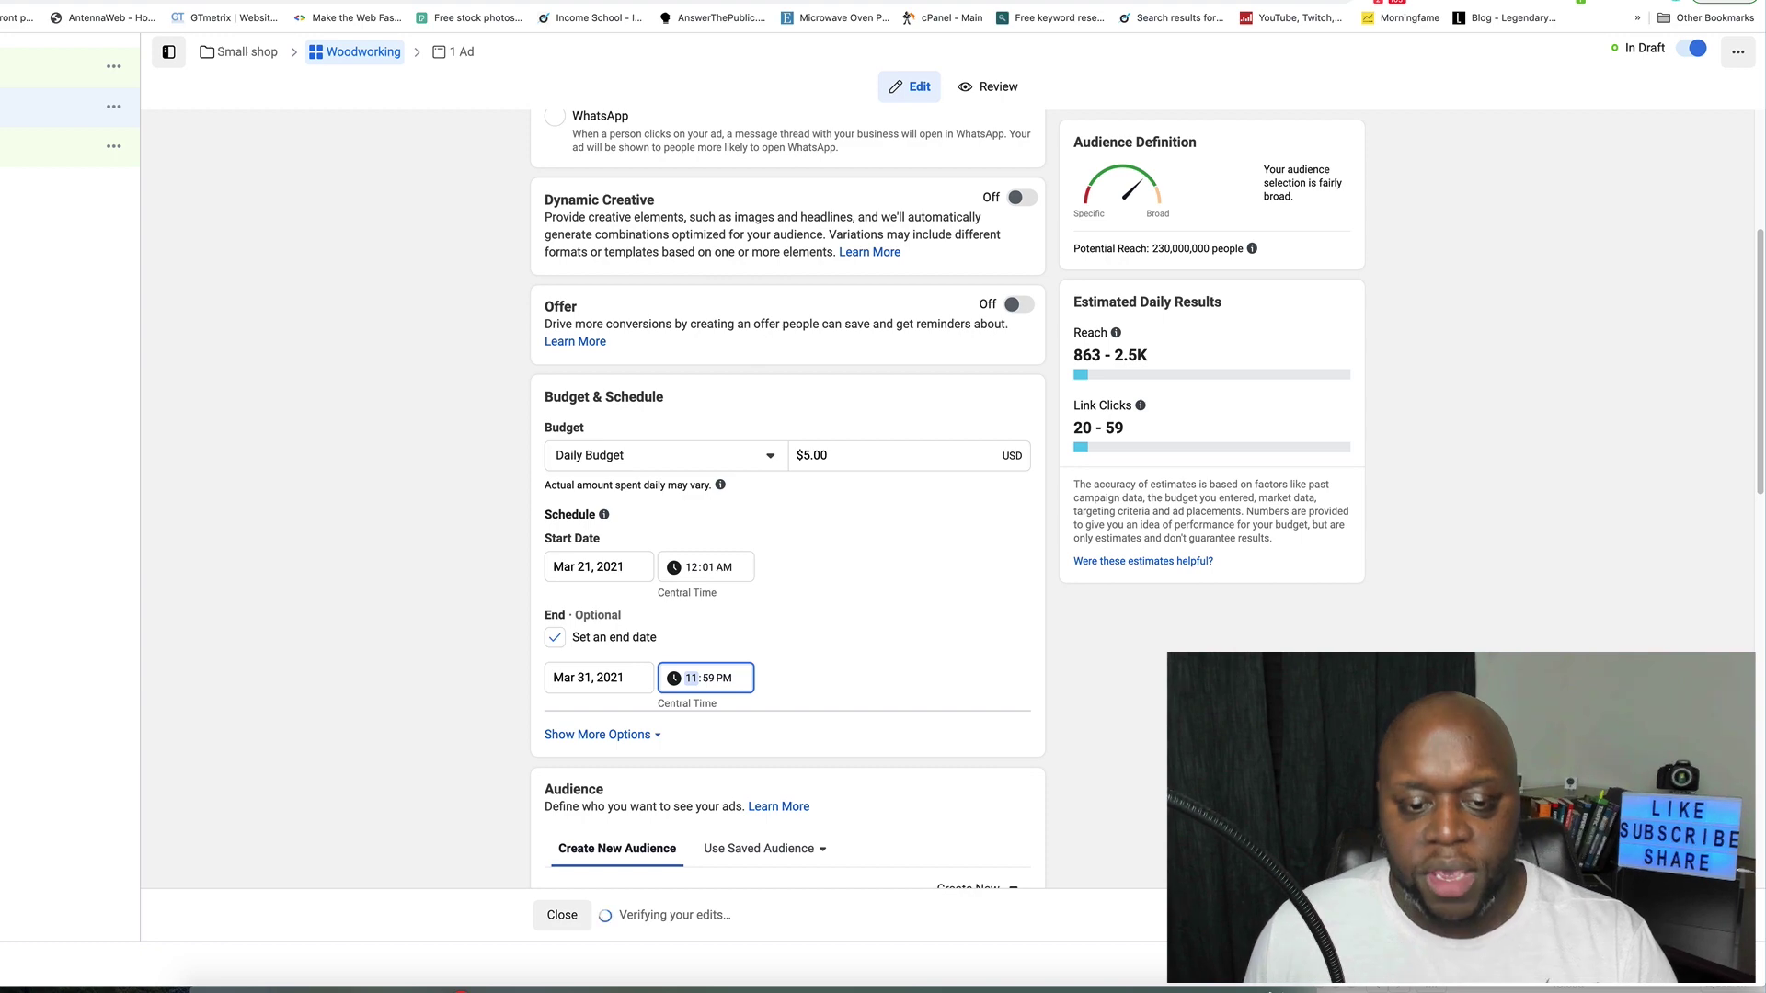
Step: Consult the target countries on the customer demographics page and add United Kingdom to the audience's included locations
{"action": "scroll", "coordinate": [1112, 777], "scroll_direction": "down", "scroll_amount": 1}
{"action": "scroll", "coordinate": [1112, 777], "scroll_direction": "down", "scroll_amount": 5}
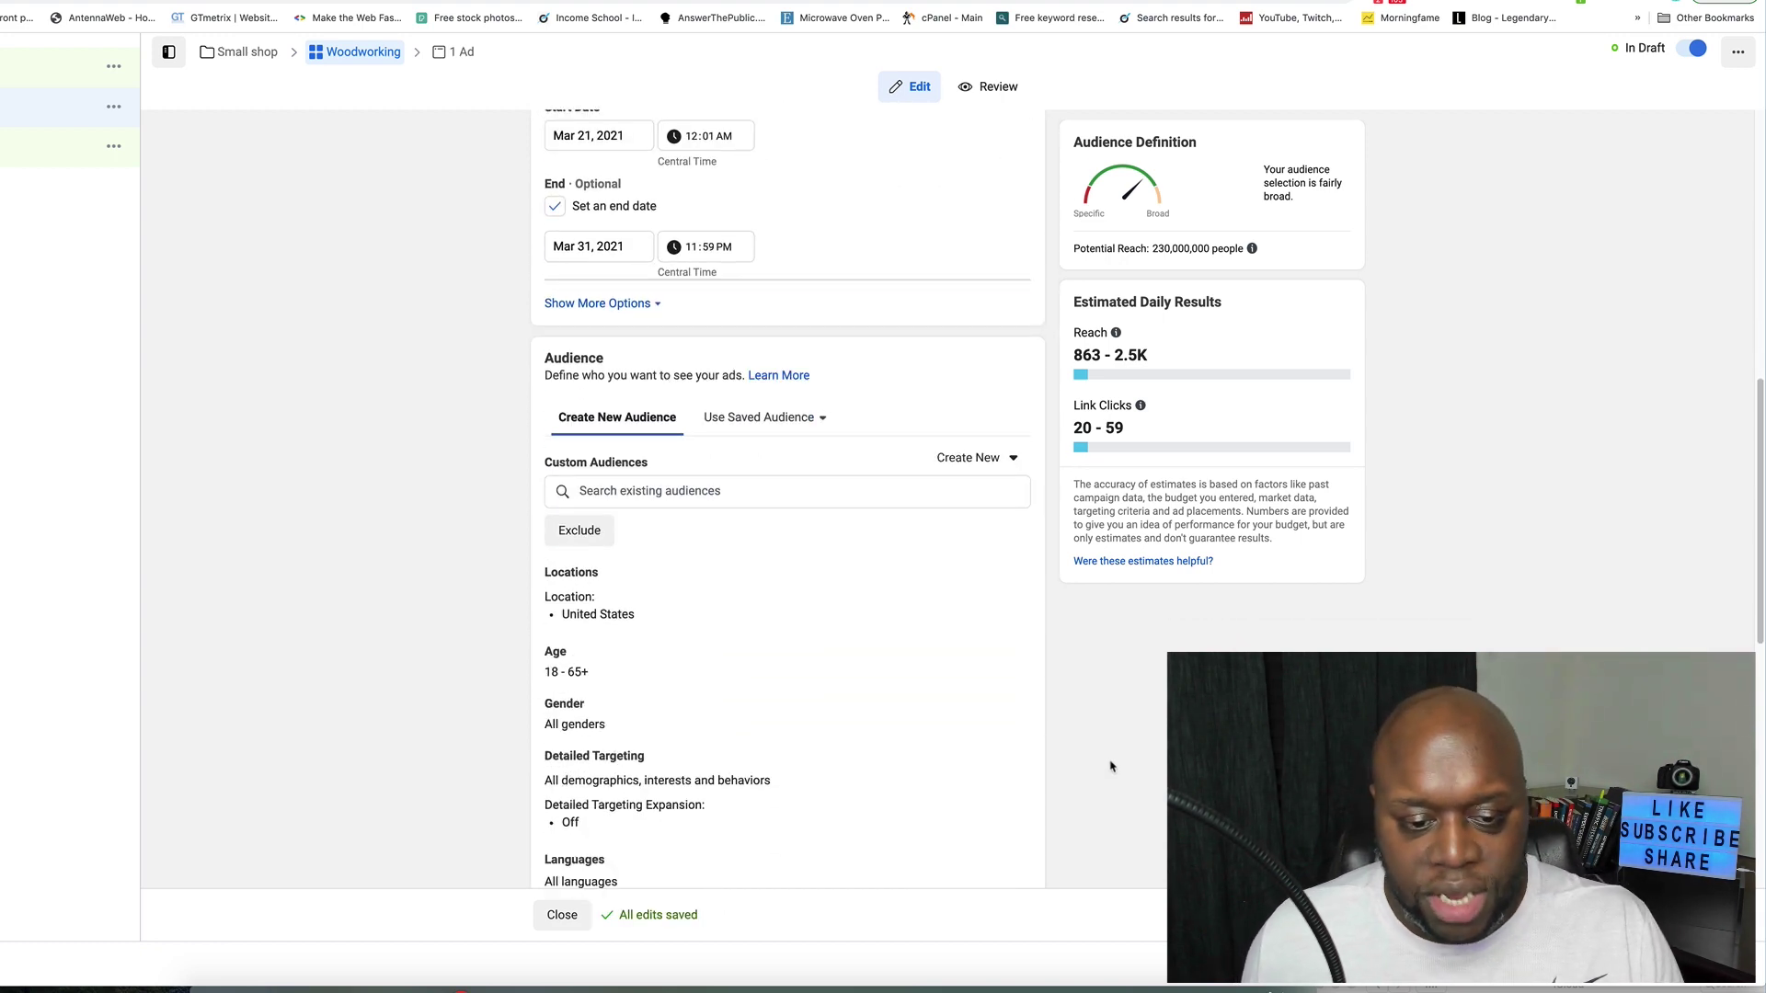
{"action": "scroll", "coordinate": [1110, 766], "scroll_direction": "down", "scroll_amount": 2}
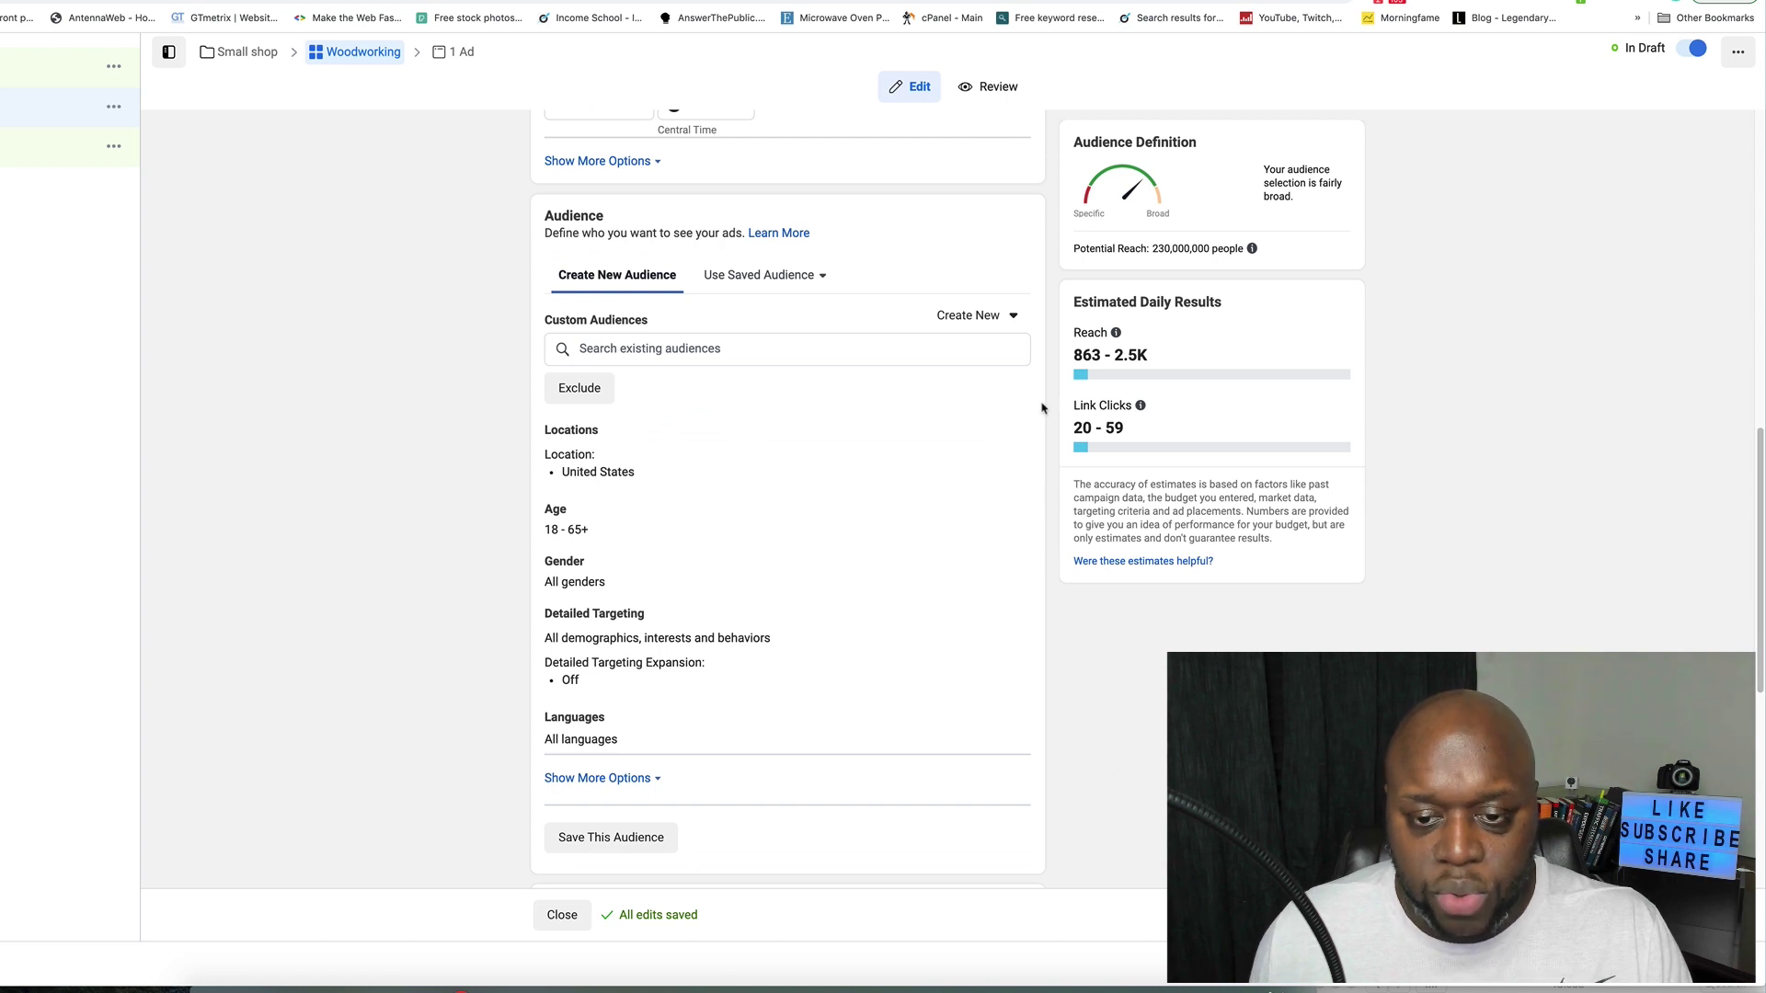
{"action": "mouse_move", "coordinate": [952, 444]}
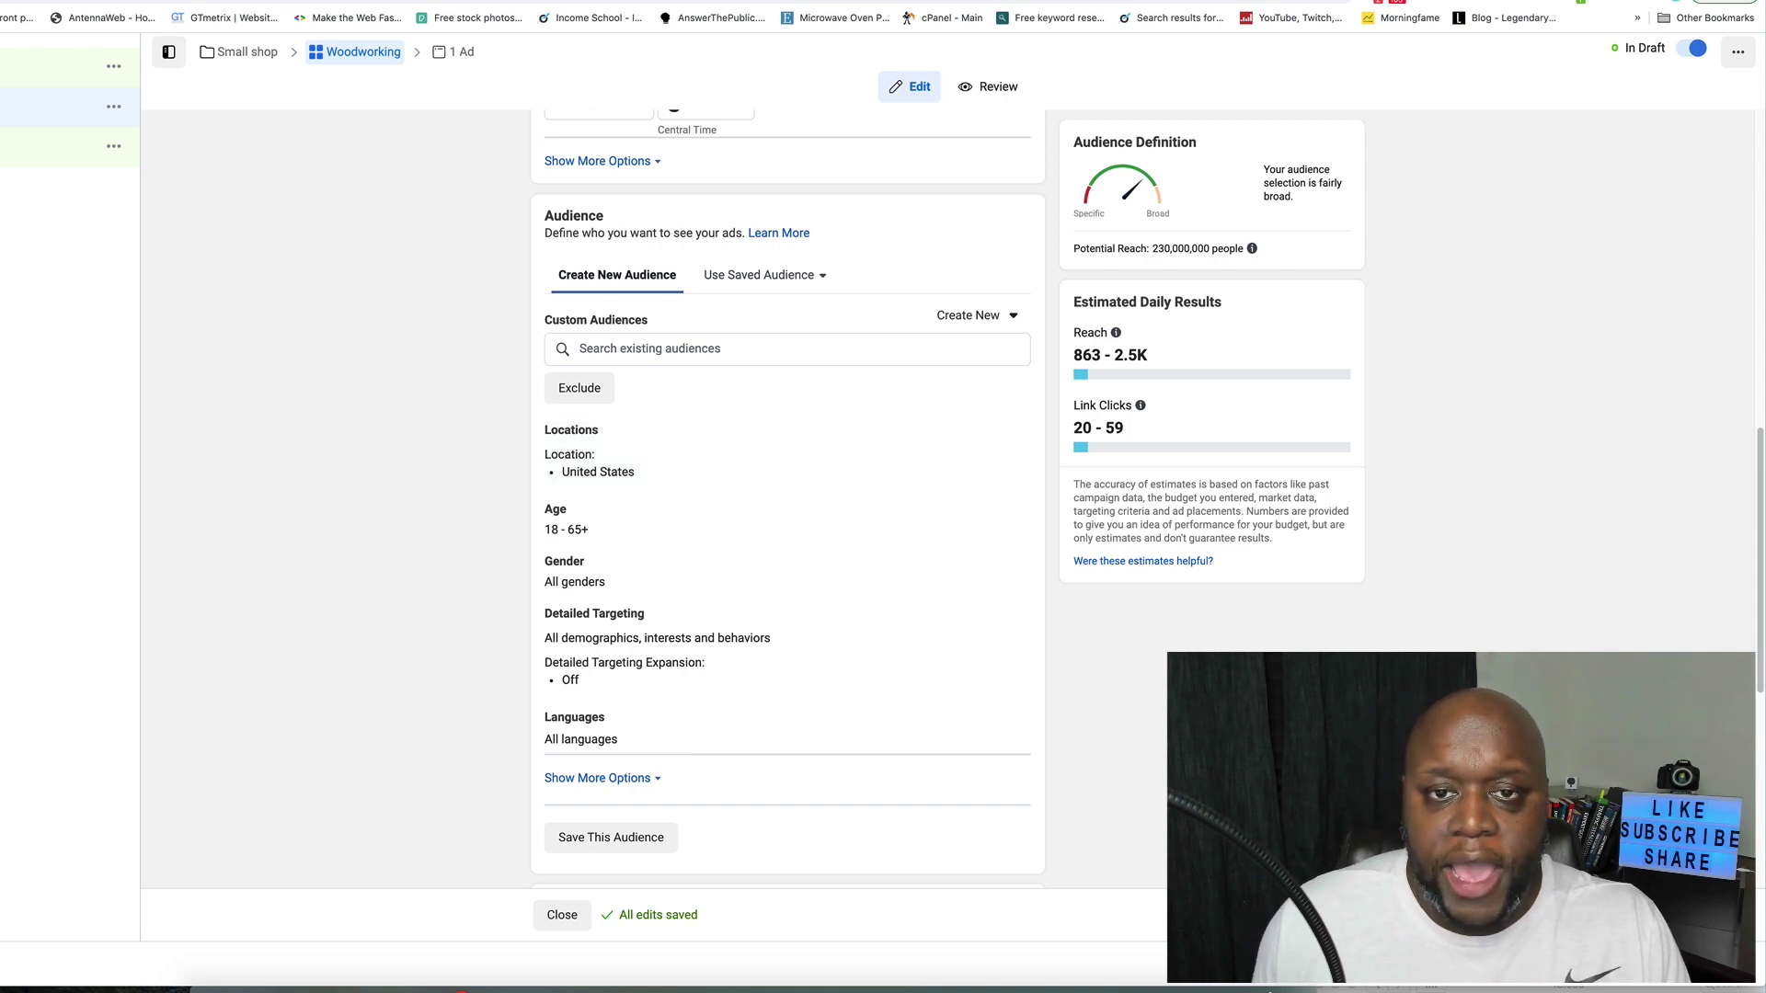
{"action": "key", "text": "ctrl+Tab"}
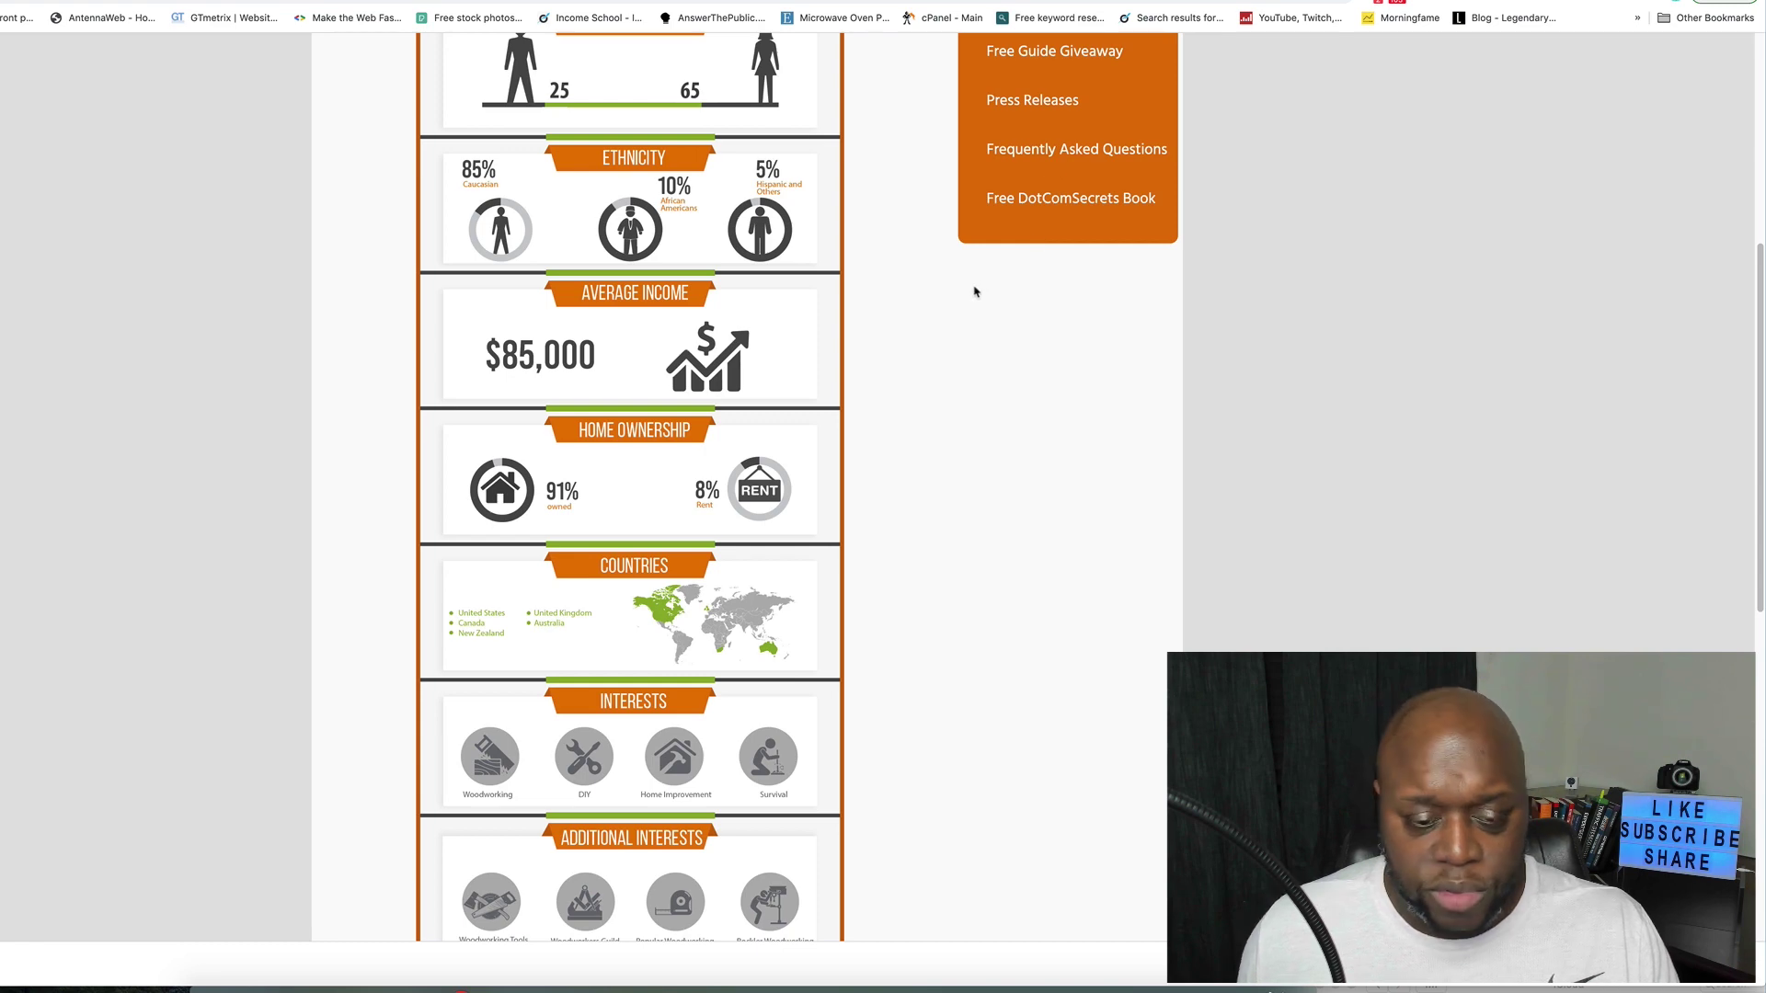
{"action": "scroll", "coordinate": [762, 512], "scroll_direction": "down", "scroll_amount": 4}
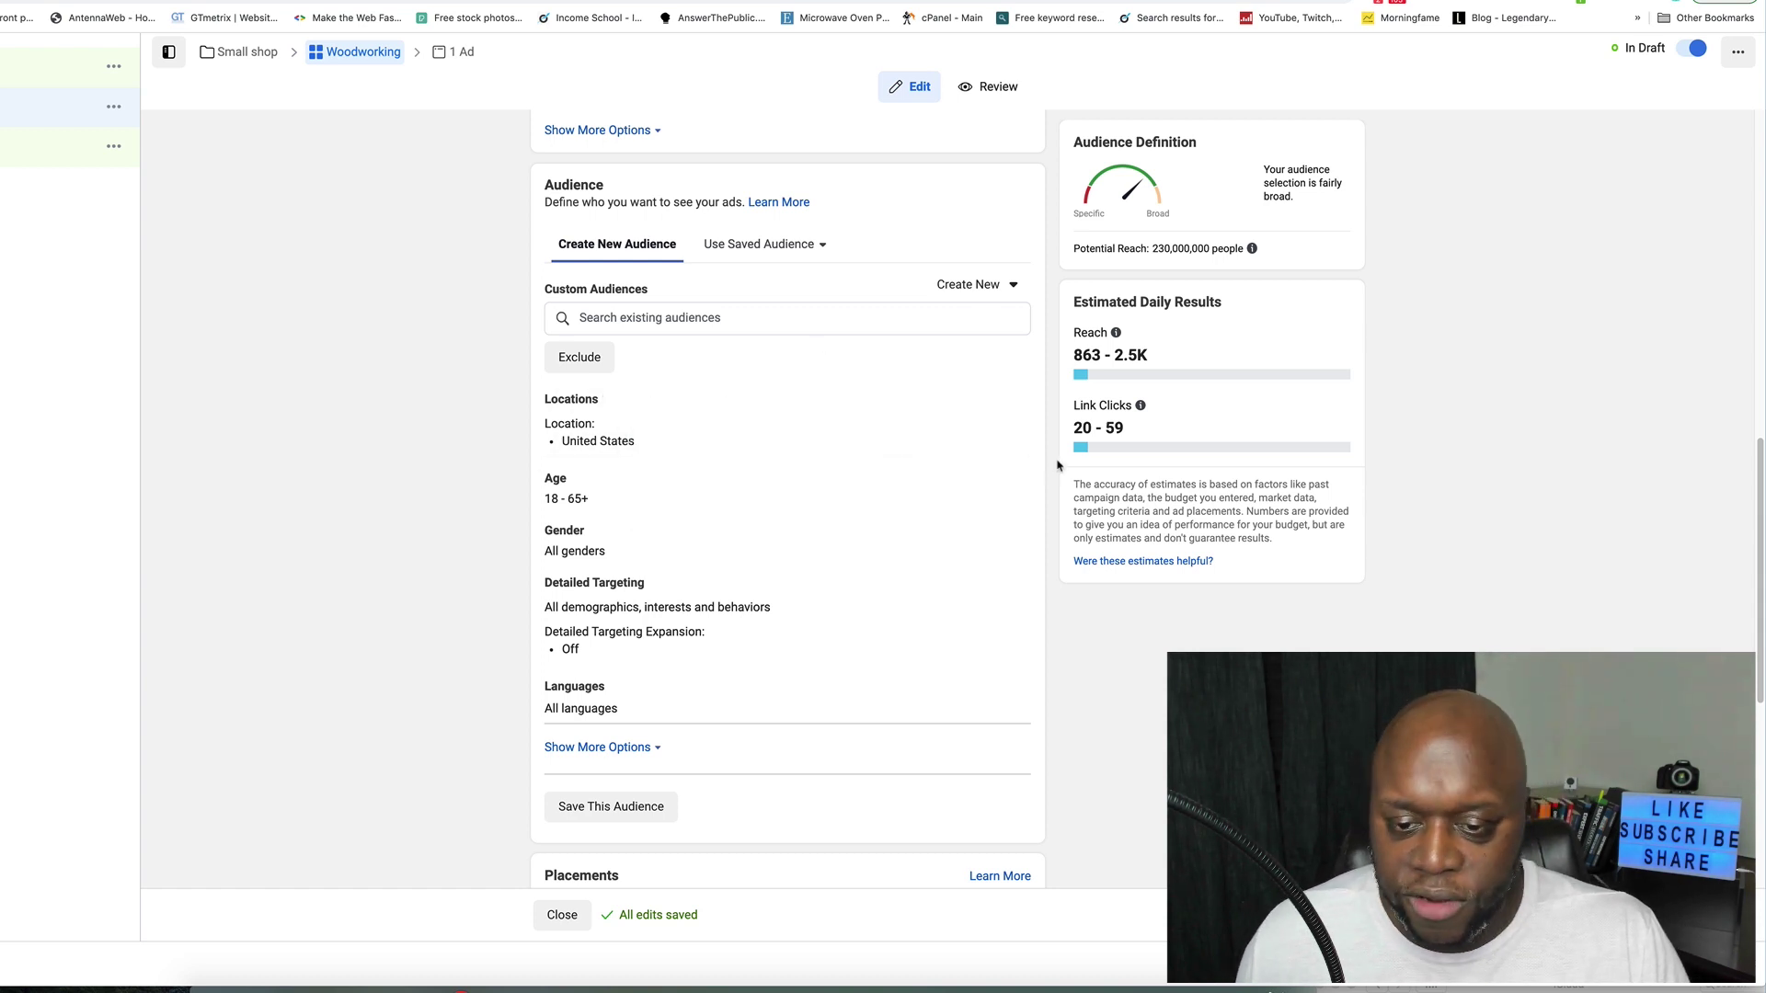
{"action": "left_click", "coordinate": [1008, 405]}
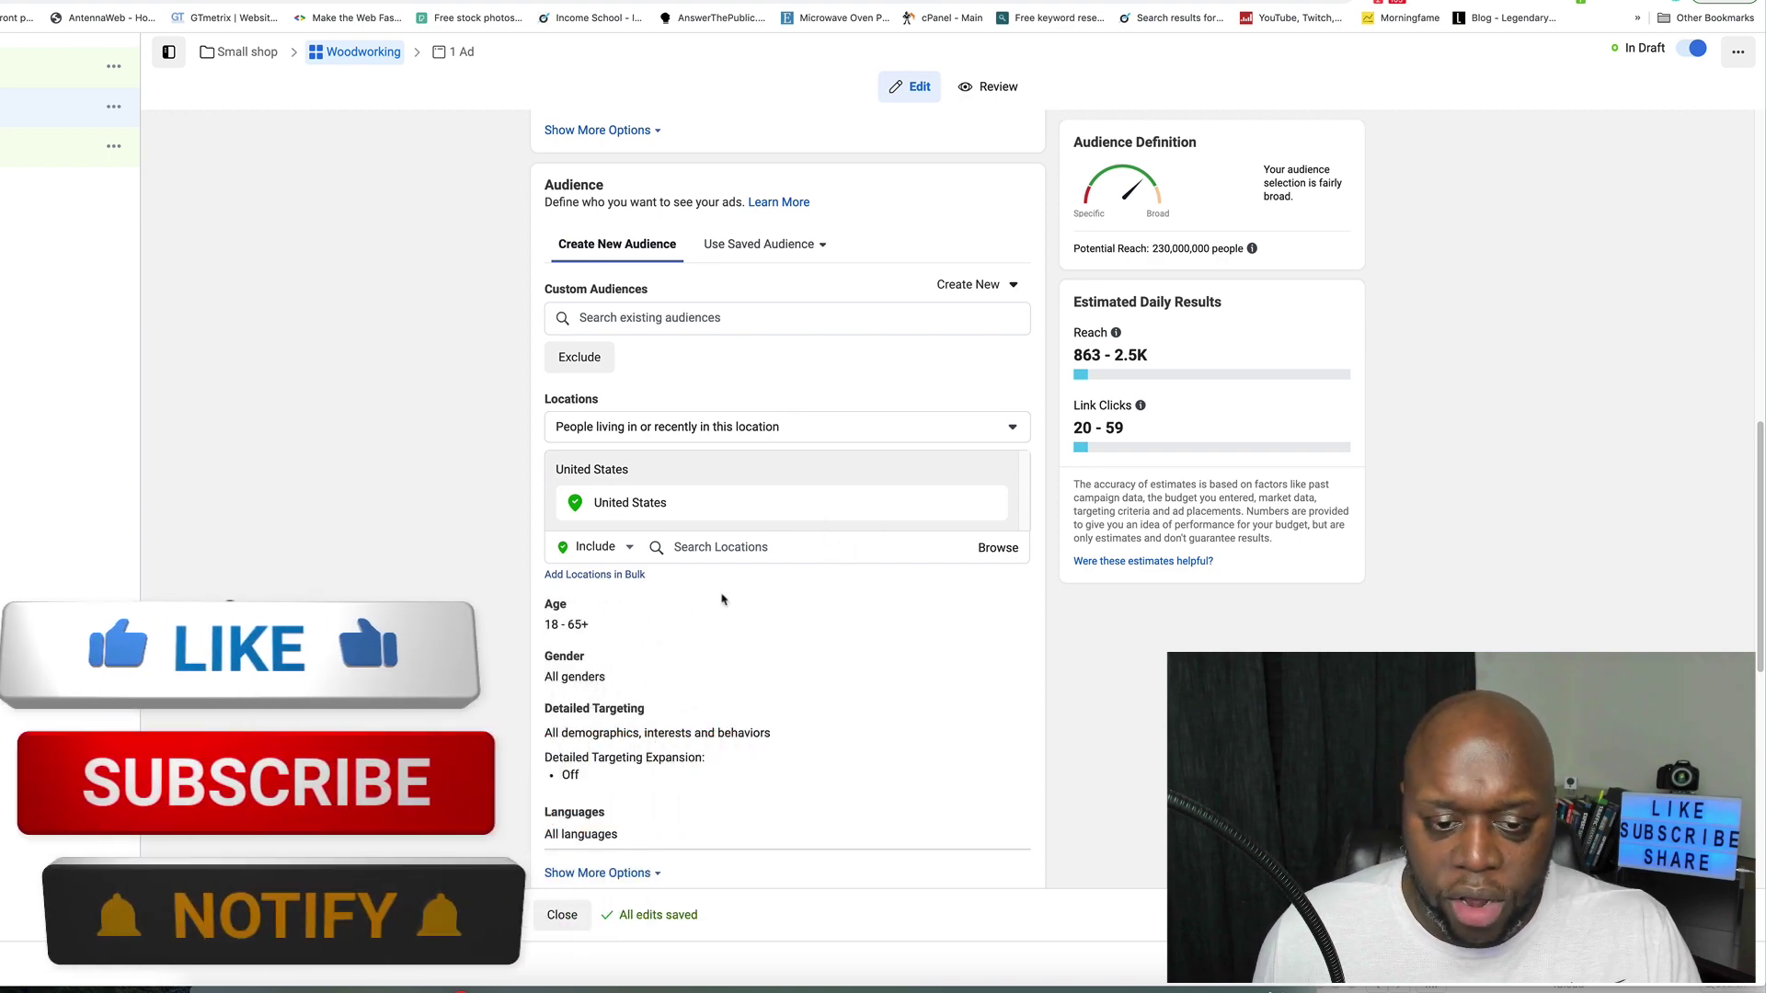
{"action": "left_click", "coordinate": [770, 547]}
{"action": "type", "text": "united"}
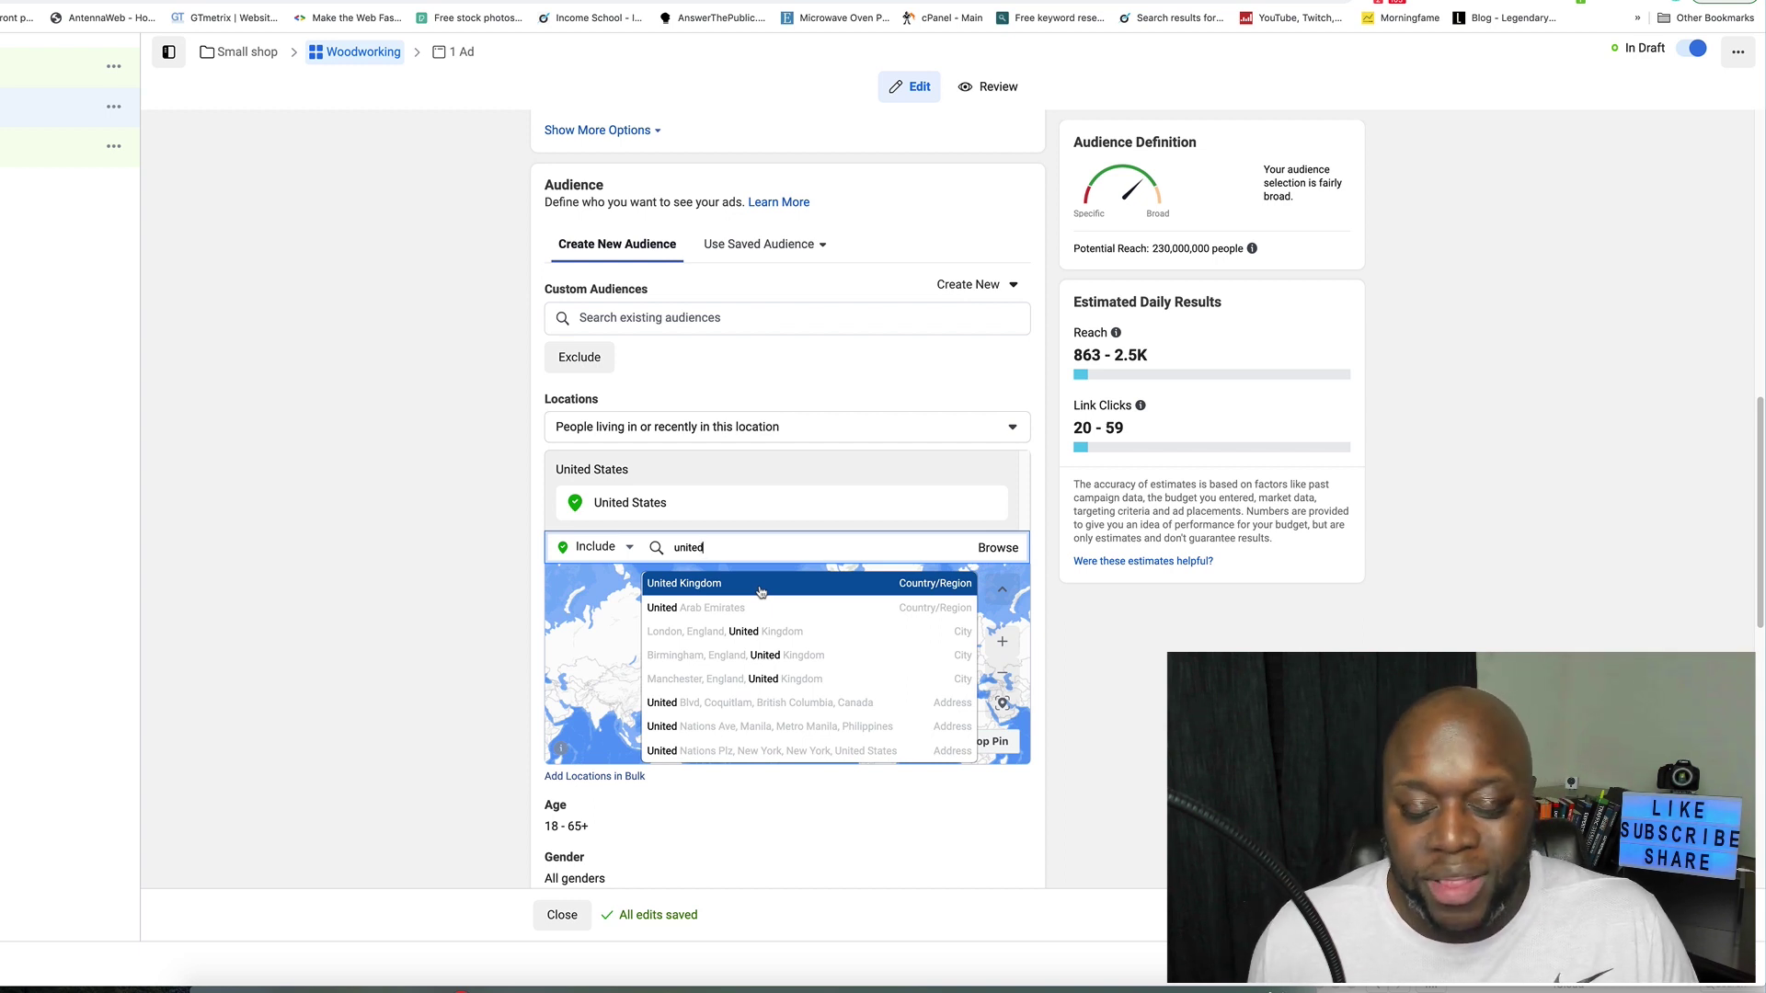
{"action": "left_click", "coordinate": [759, 587]}
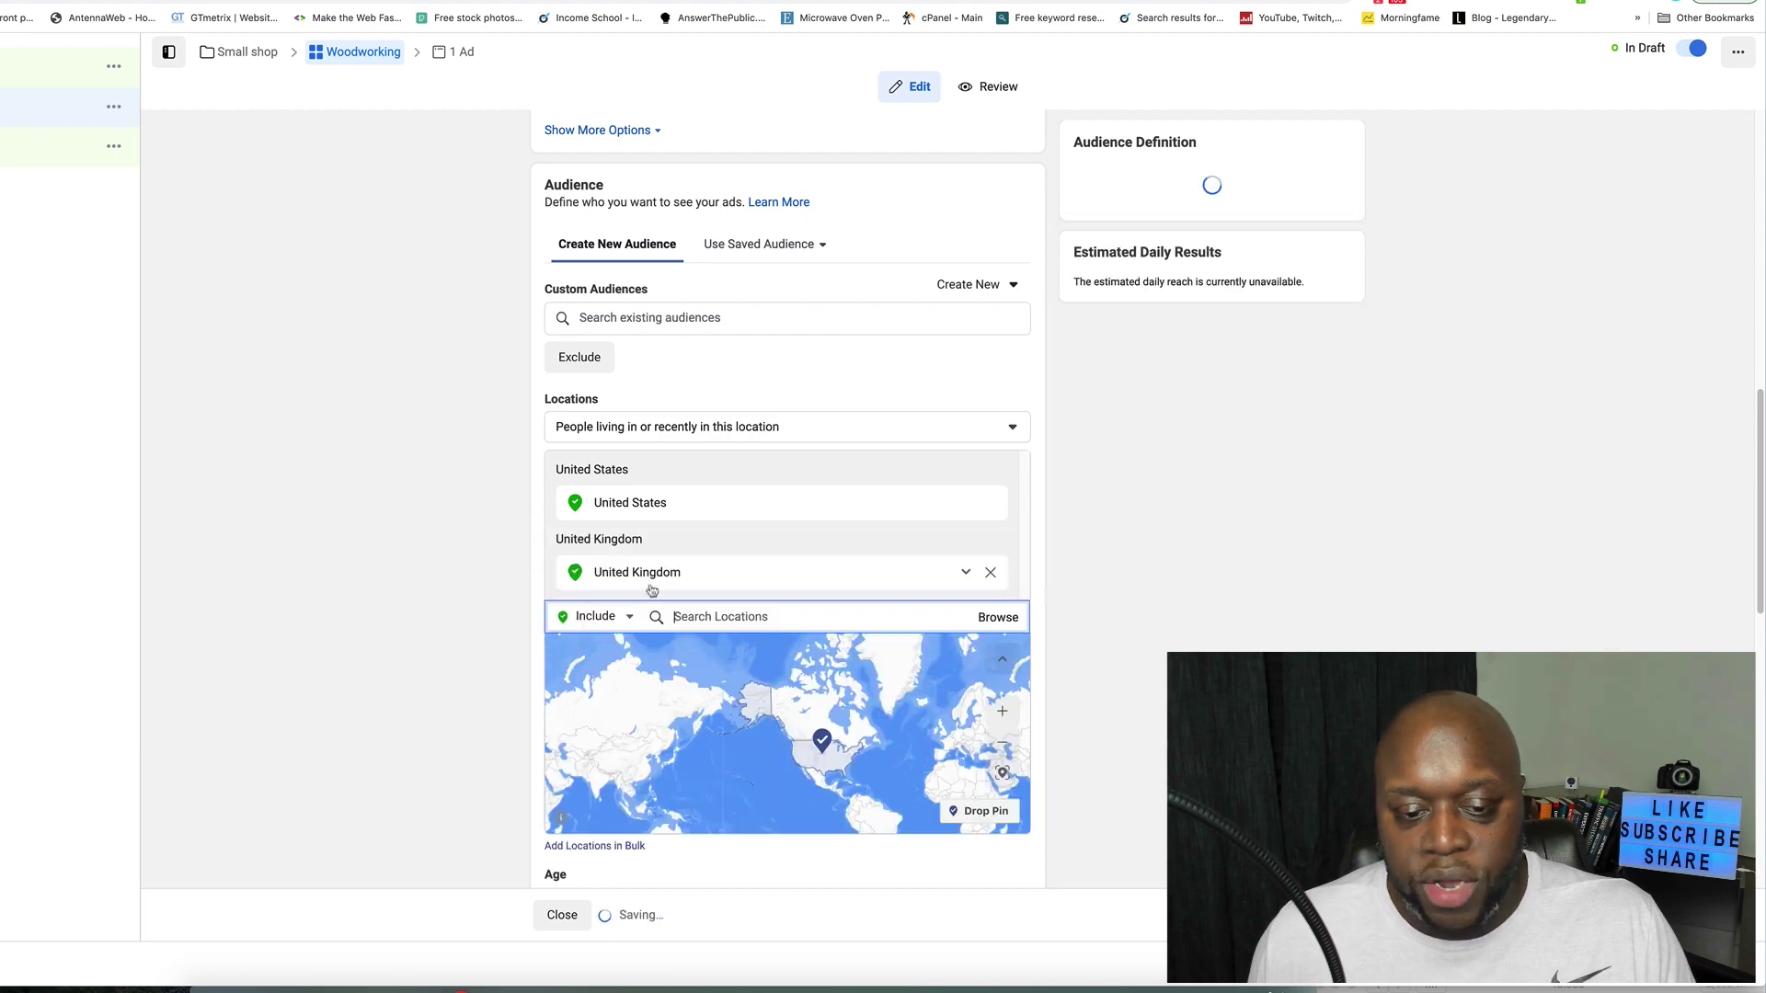
Step: Check the gender and age data on the customer demographics page, then limit the audience to men aged 25 to 64
{"action": "scroll", "coordinate": [425, 587], "scroll_direction": "down", "scroll_amount": 5}
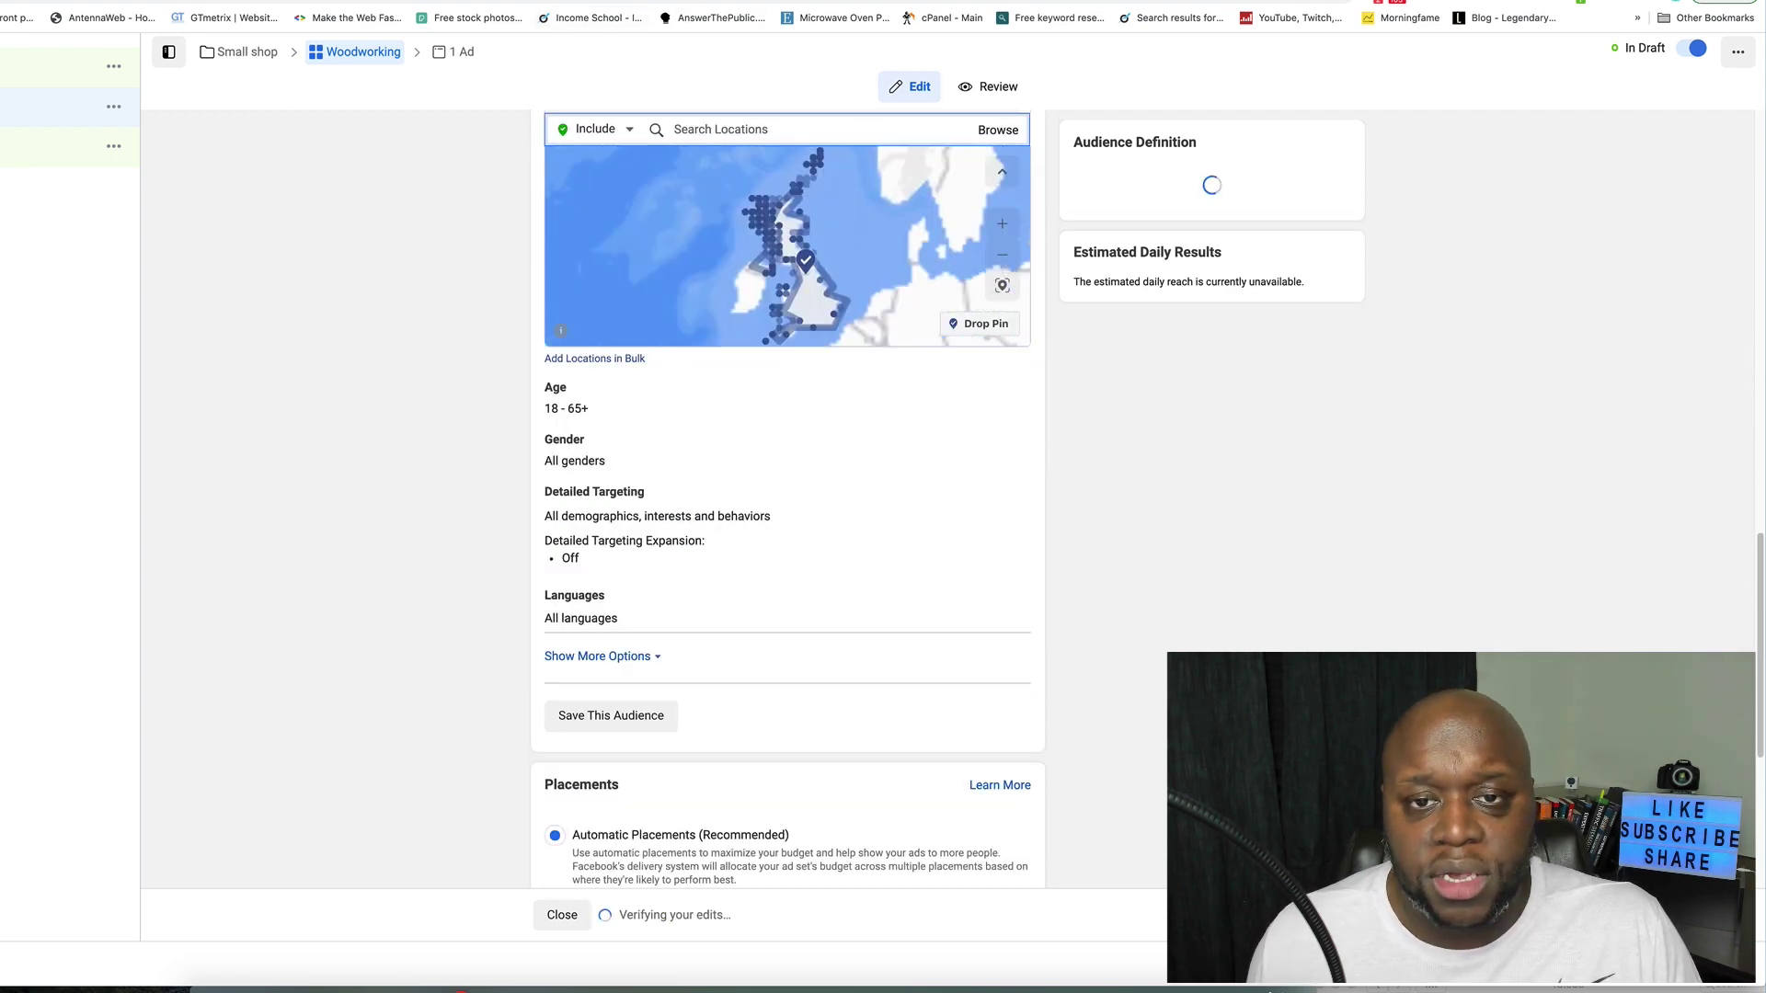
{"action": "left_click", "coordinate": [602, 3]}
{"action": "scroll", "coordinate": [394, 577], "scroll_direction": "up", "scroll_amount": 7}
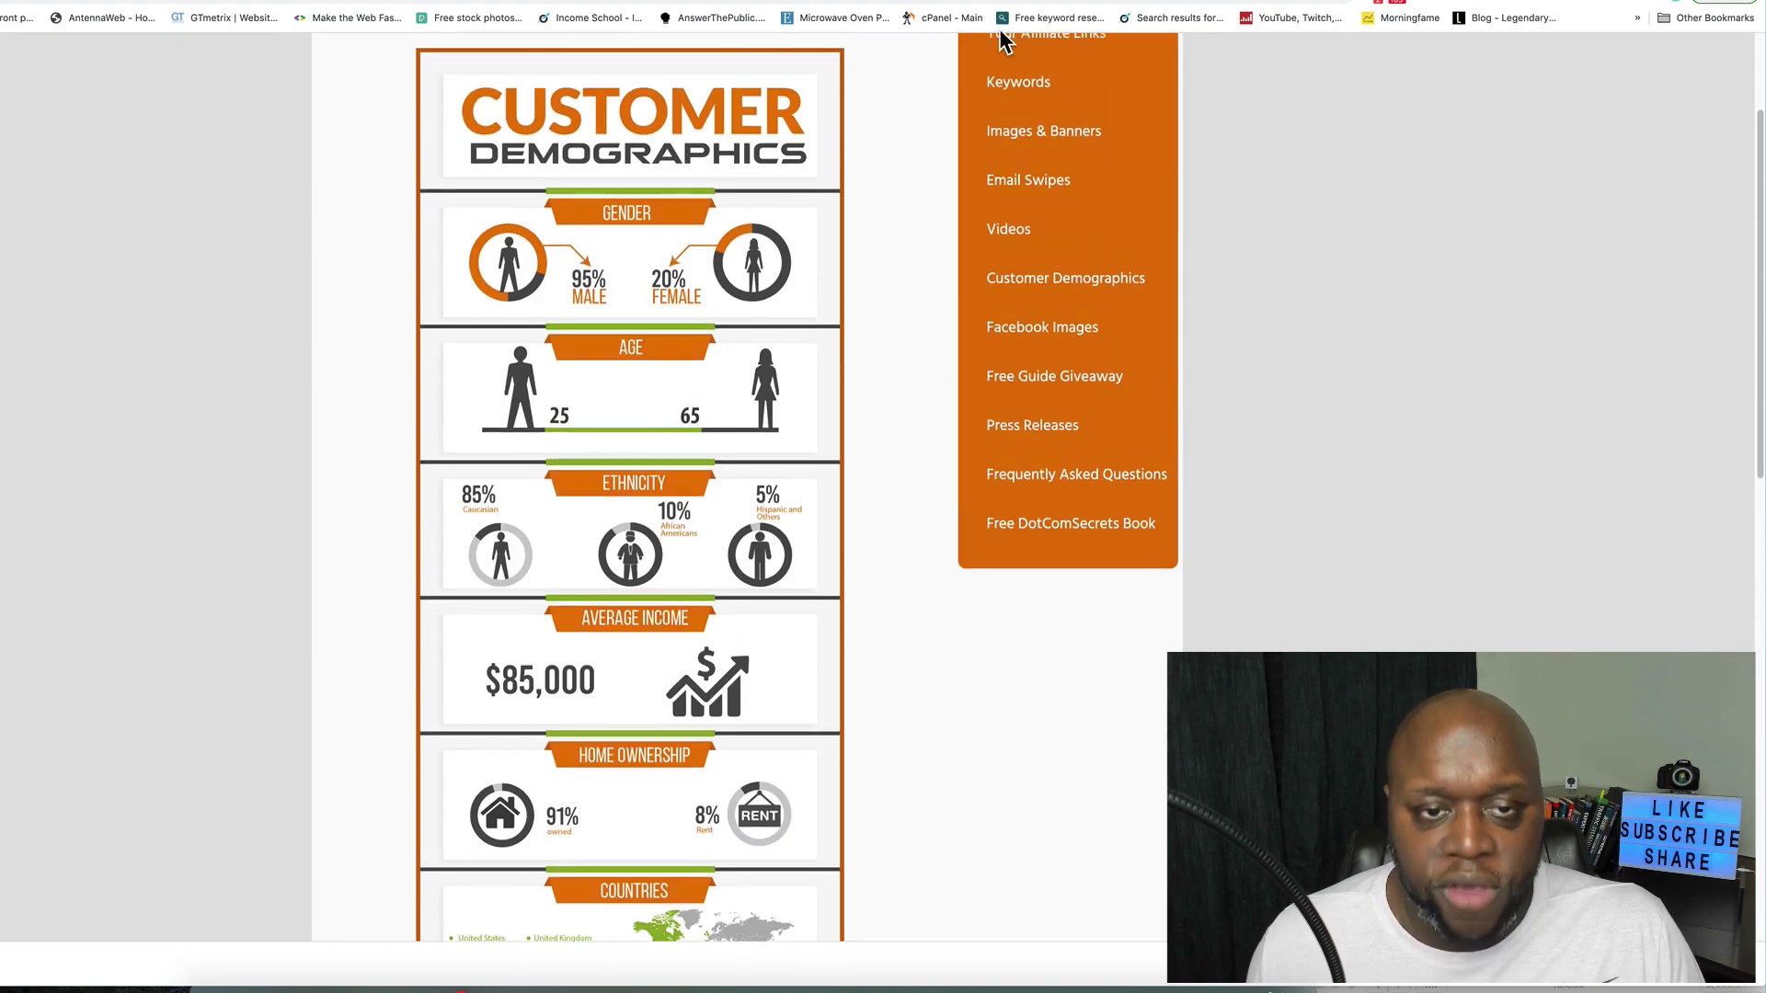
{"action": "key", "text": "ctrl+Tab"}
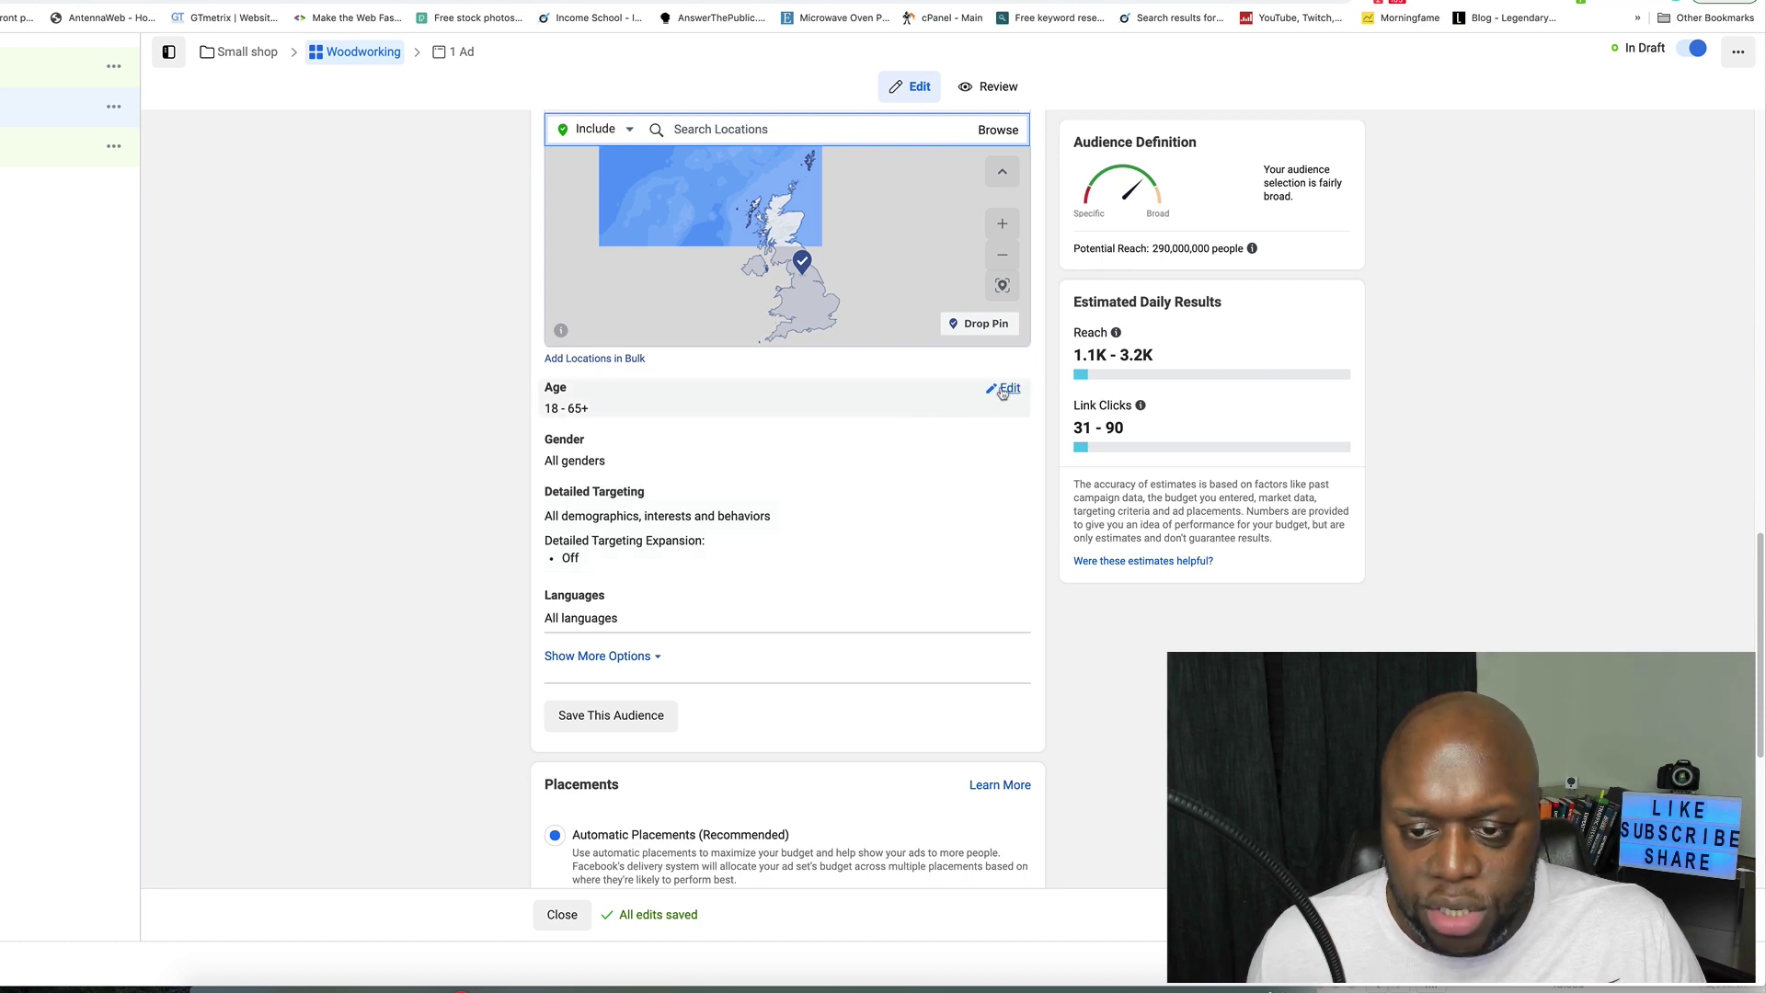
{"action": "left_click", "coordinate": [1000, 389]}
{"action": "left_click", "coordinate": [575, 418]}
{"action": "scroll", "coordinate": [630, 552], "scroll_direction": "down", "scroll_amount": 3}
{"action": "scroll", "coordinate": [633, 648], "scroll_direction": "down", "scroll_amount": 1}
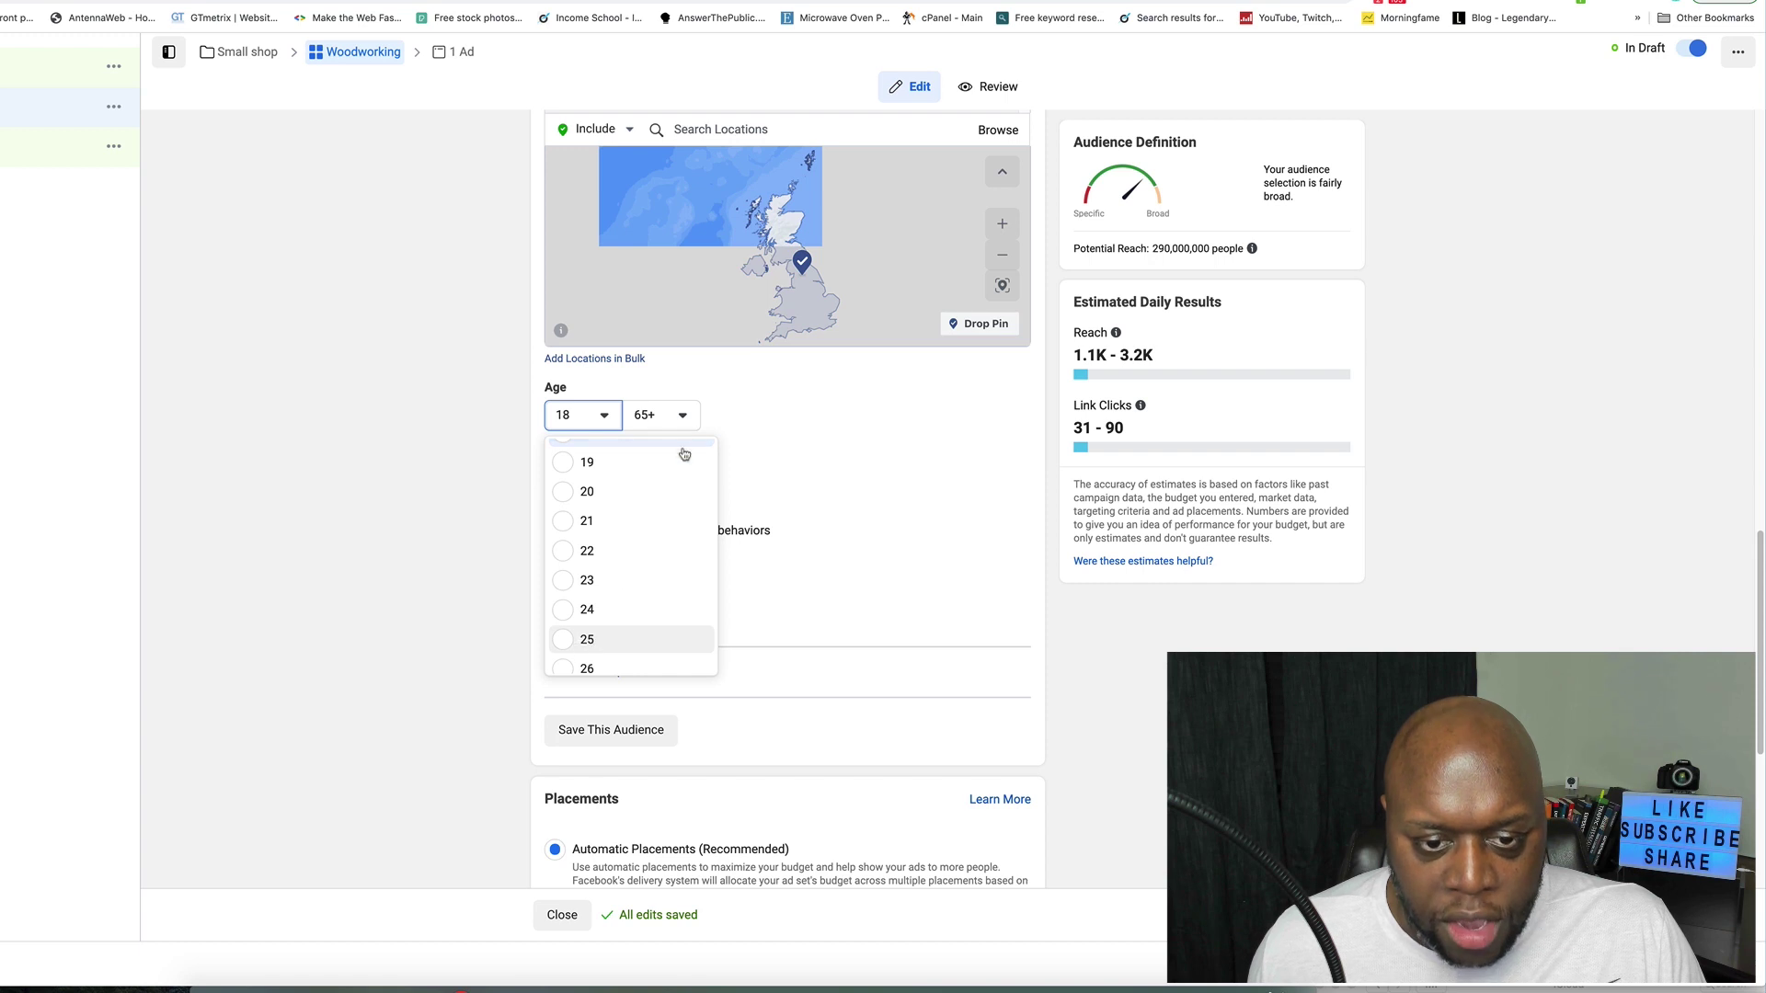
{"action": "left_click", "coordinate": [598, 642]}
{"action": "left_click", "coordinate": [683, 415]}
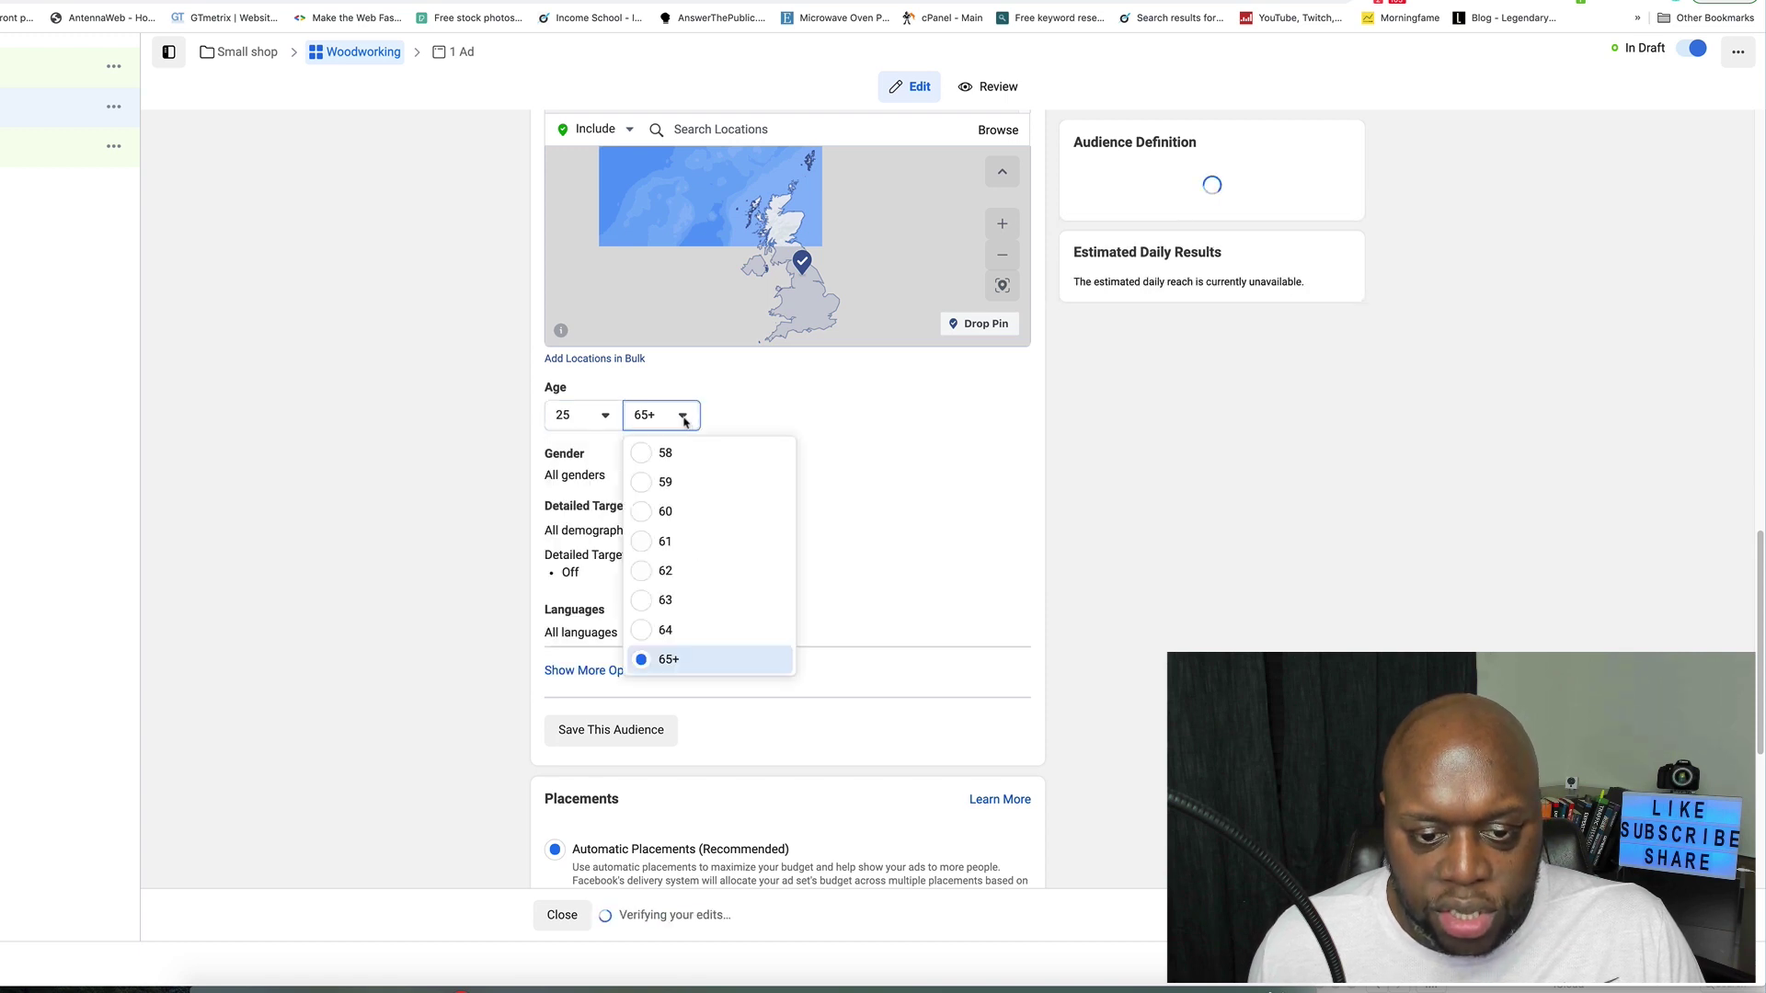
{"action": "left_click", "coordinate": [650, 626]}
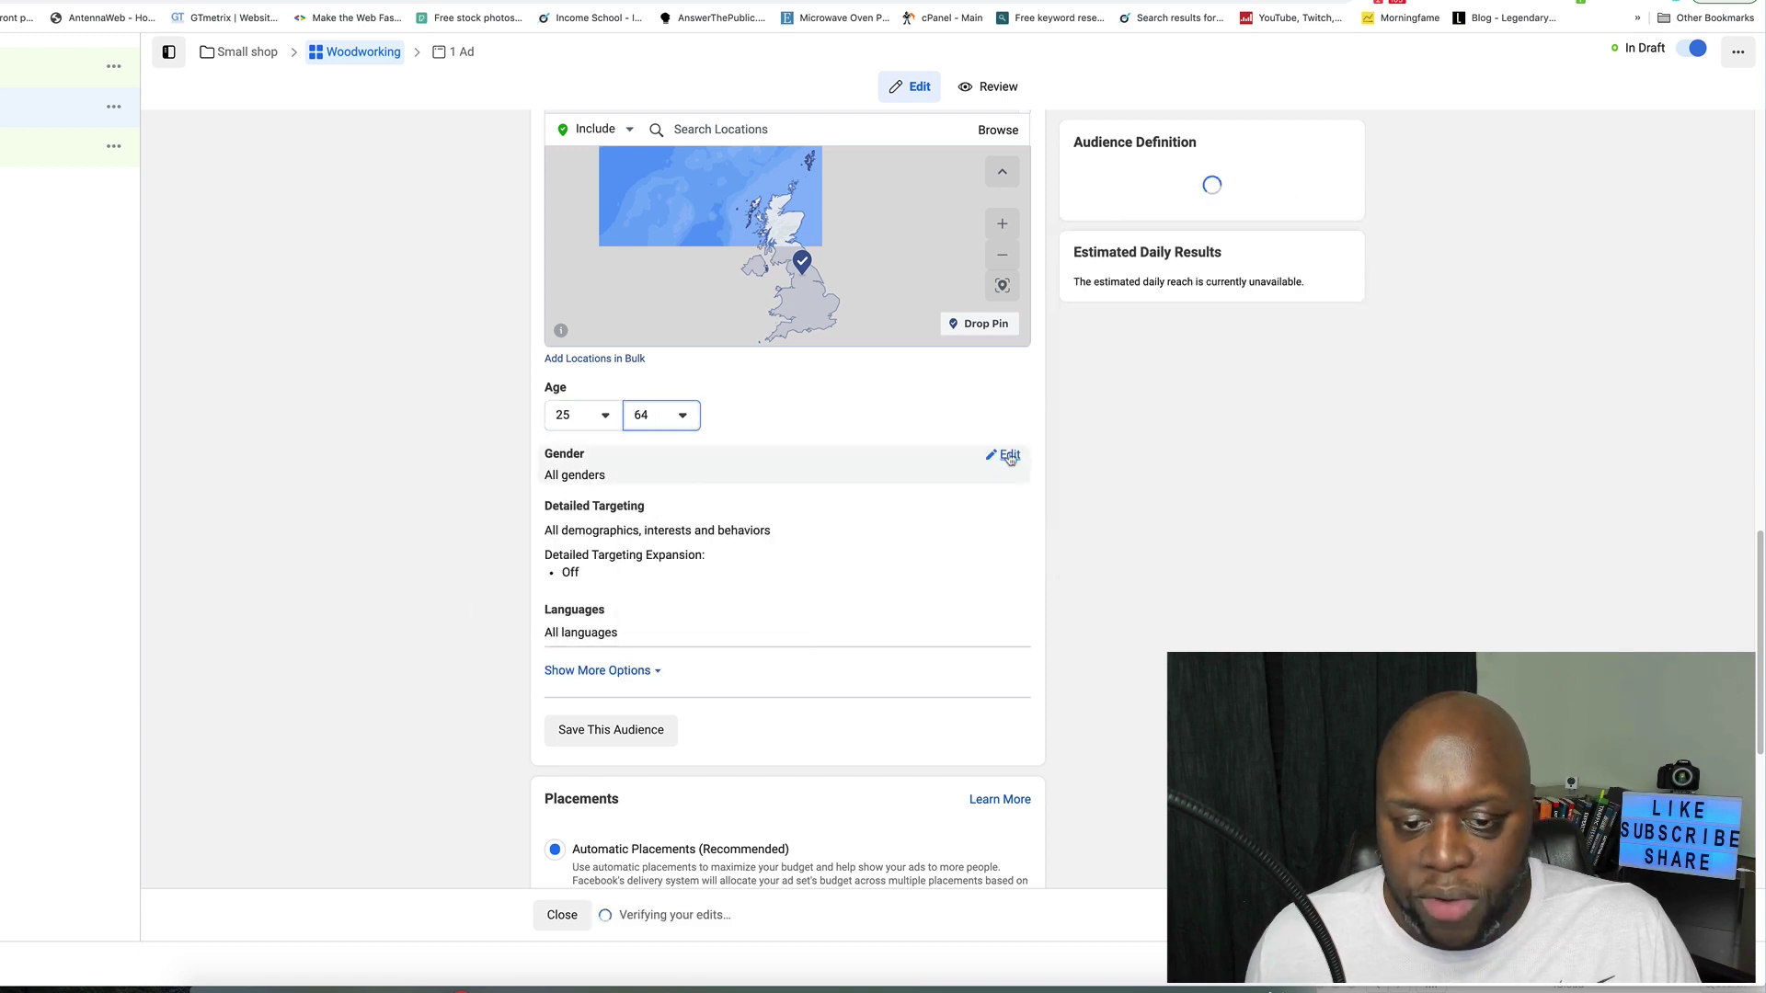
{"action": "left_click", "coordinate": [1005, 456]}
{"action": "left_click", "coordinate": [612, 479]}
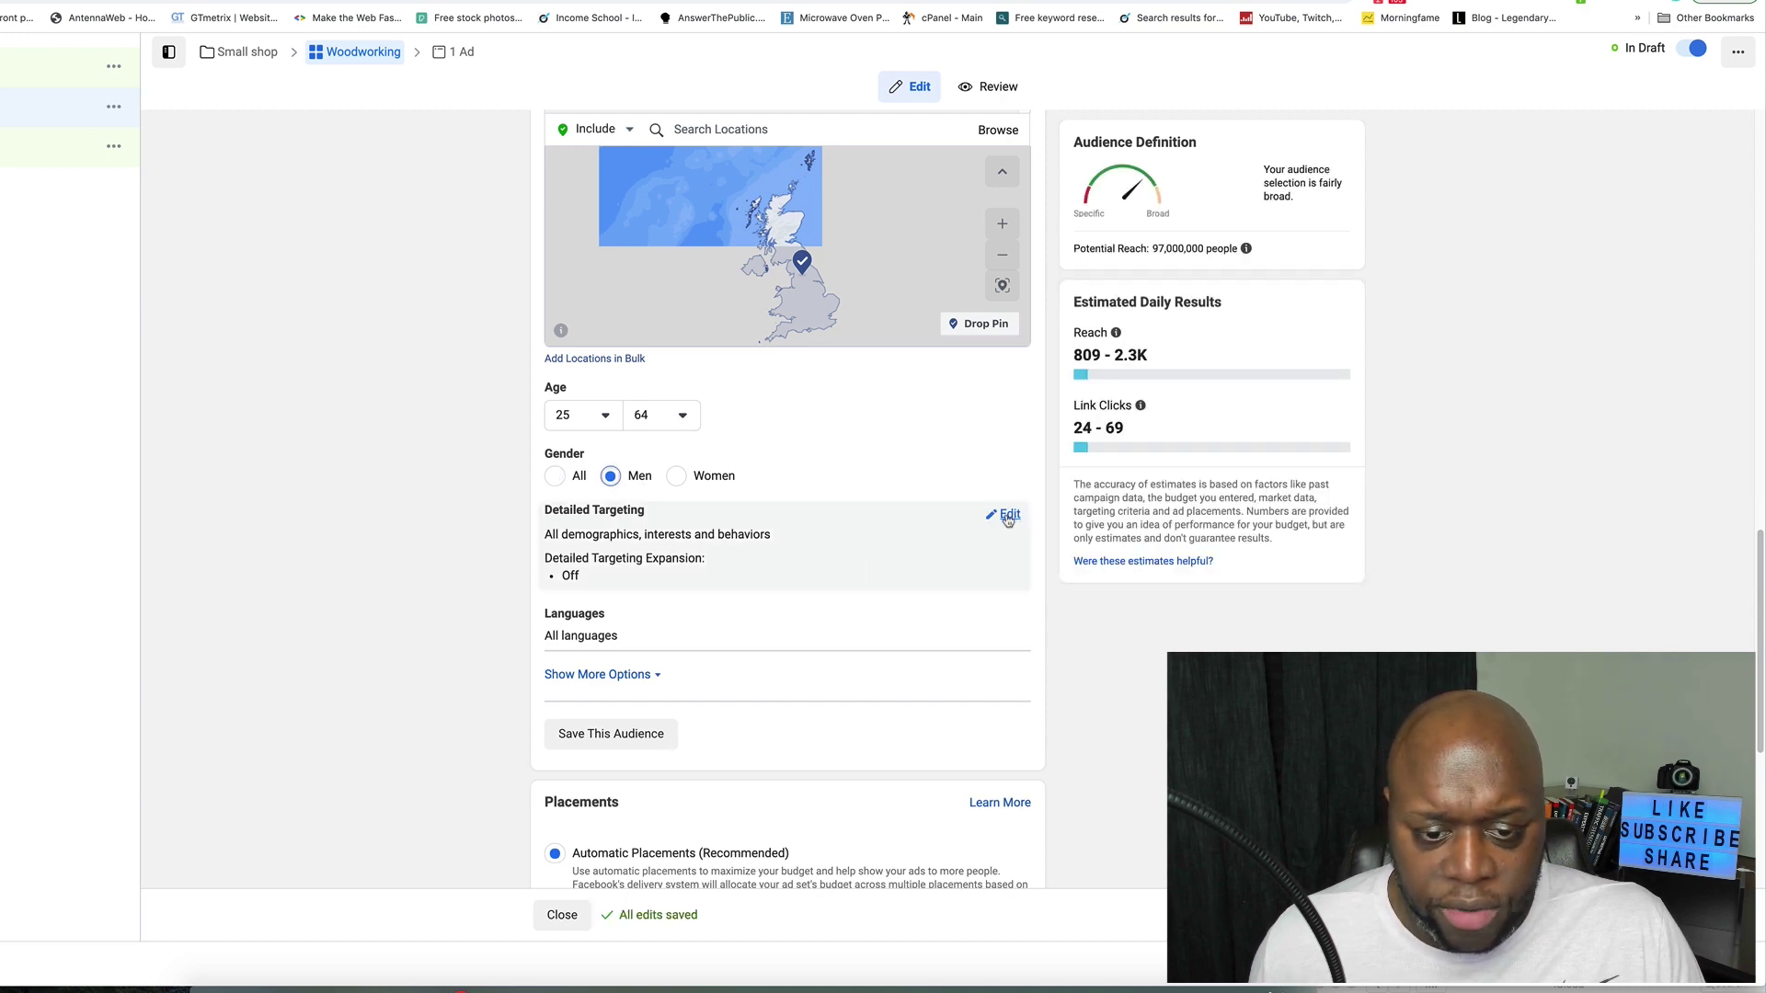
Step: Add the Woodworking interest to the audience's detailed targeting
{"action": "left_click", "coordinate": [1008, 518]}
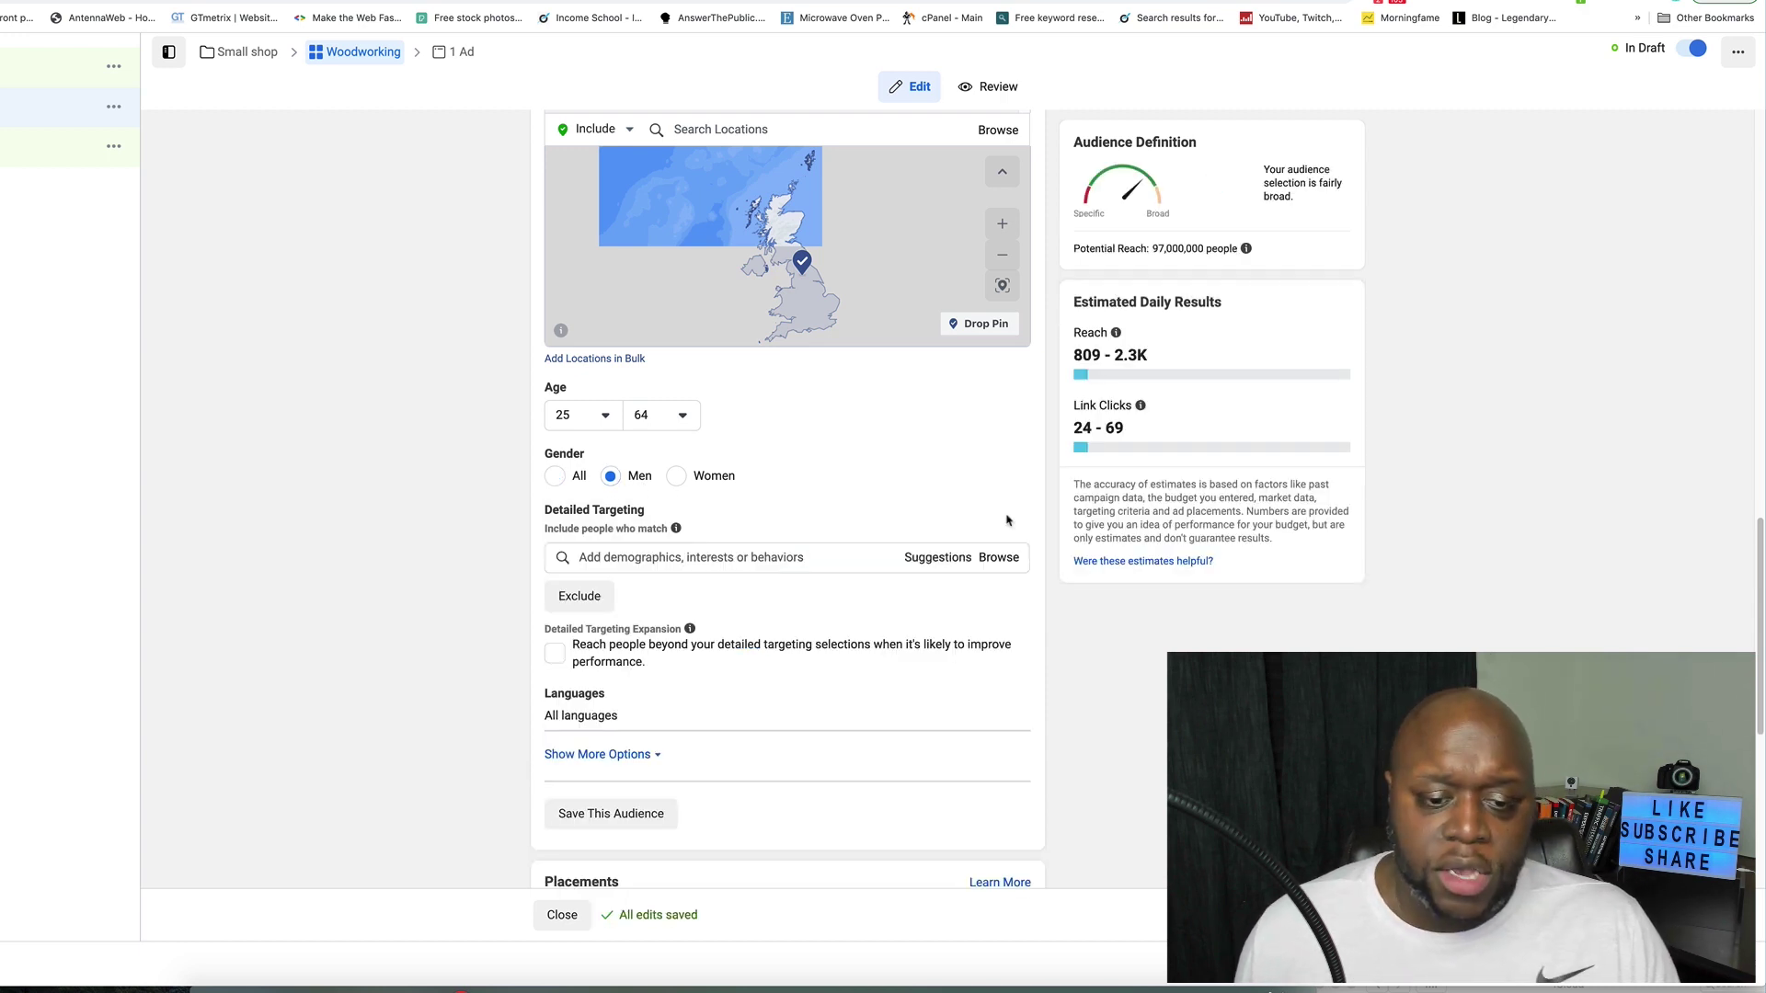
{"action": "scroll", "coordinate": [1007, 520], "scroll_direction": "down", "scroll_amount": 1}
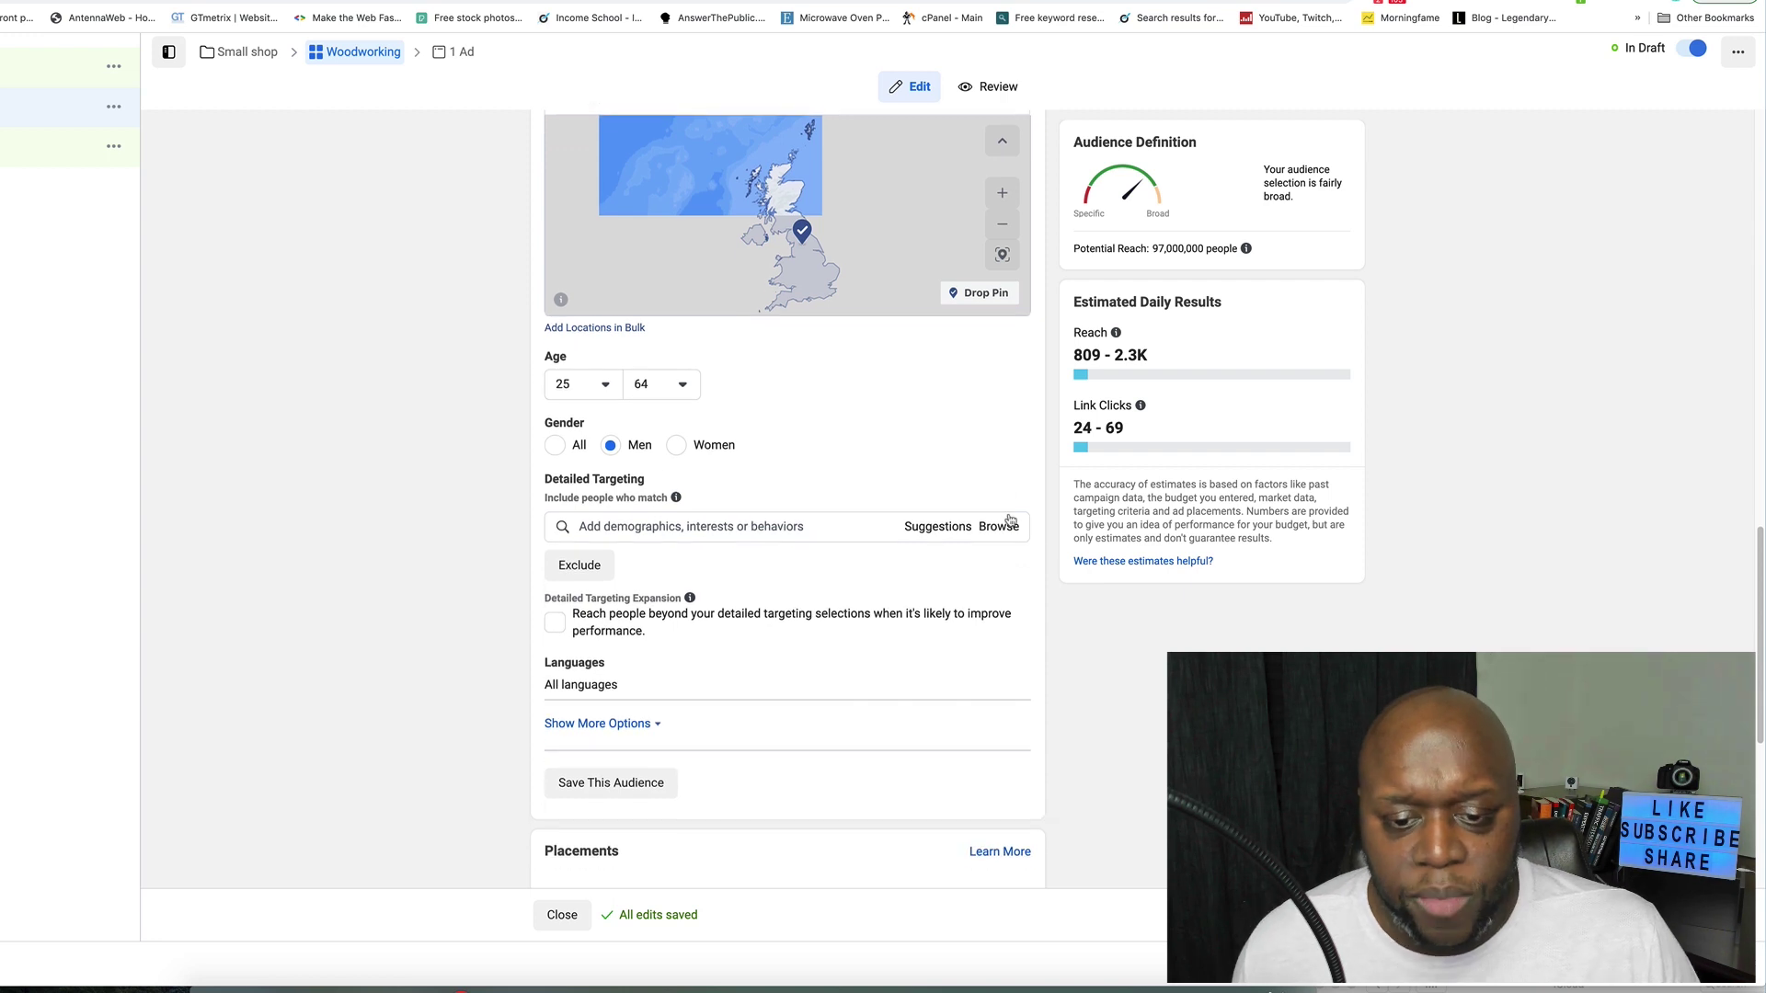
{"action": "left_click", "coordinate": [815, 526]}
{"action": "type", "text": "woodworking"}
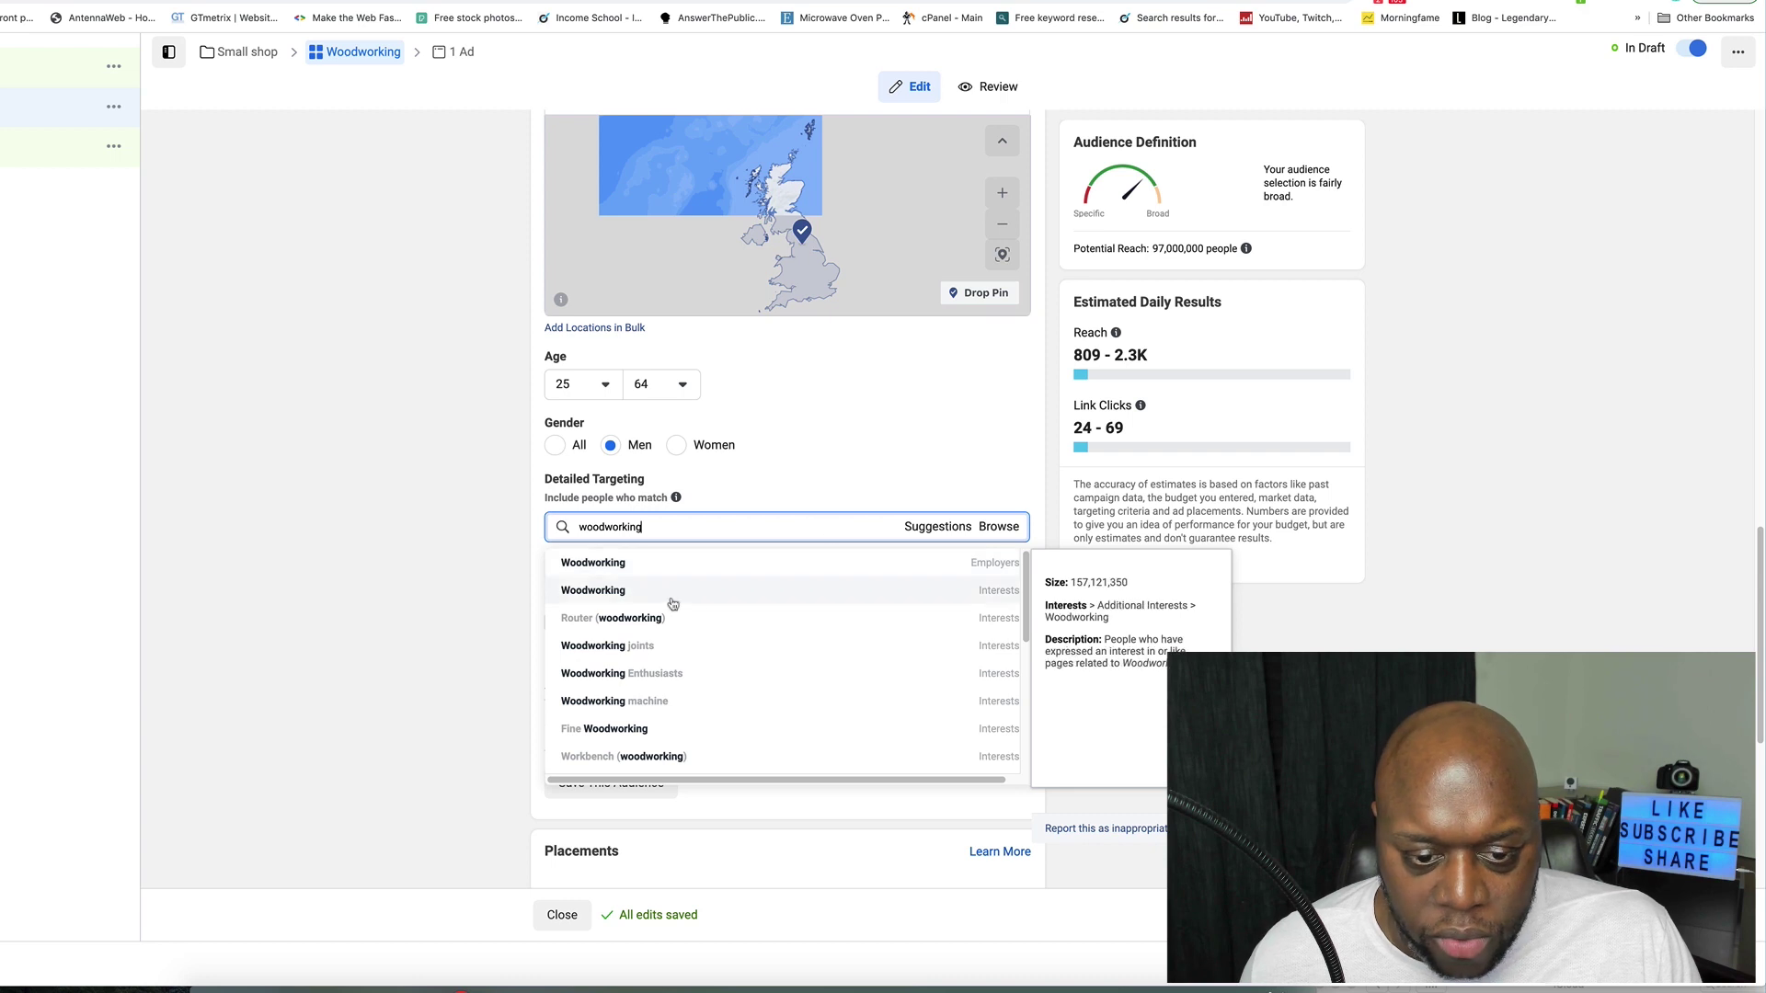
{"action": "left_click", "coordinate": [993, 596]}
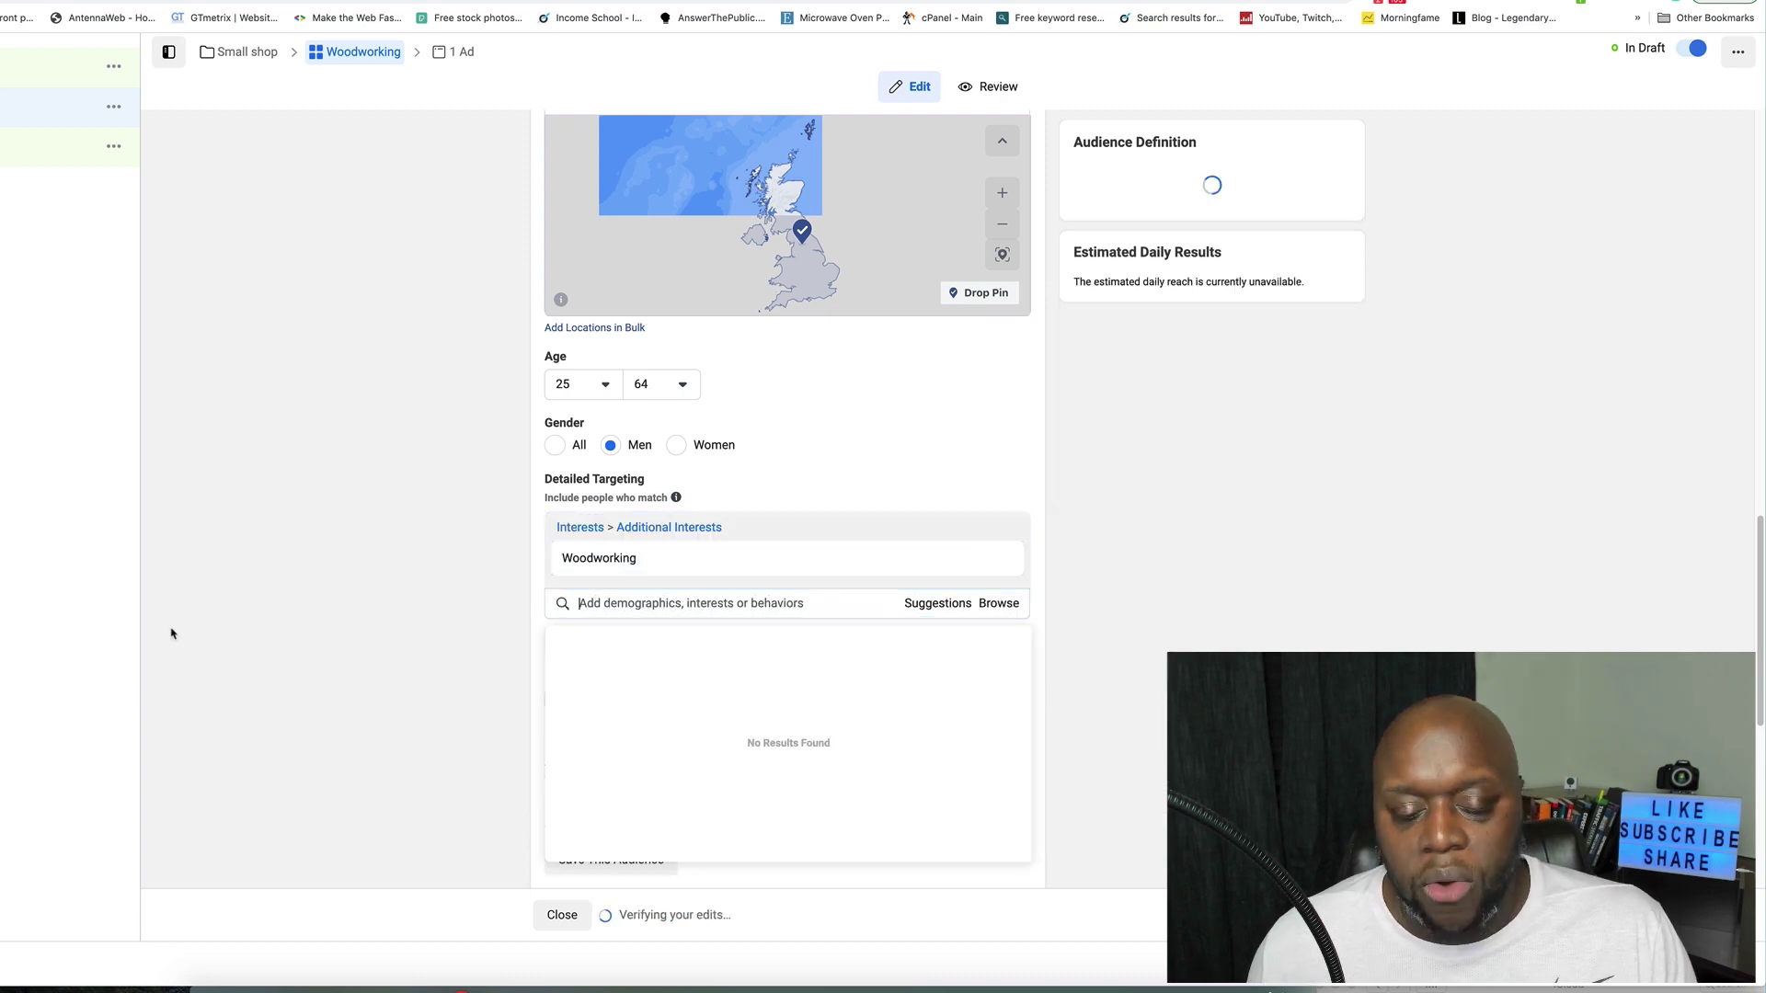
{"action": "left_click", "coordinate": [372, 642]}
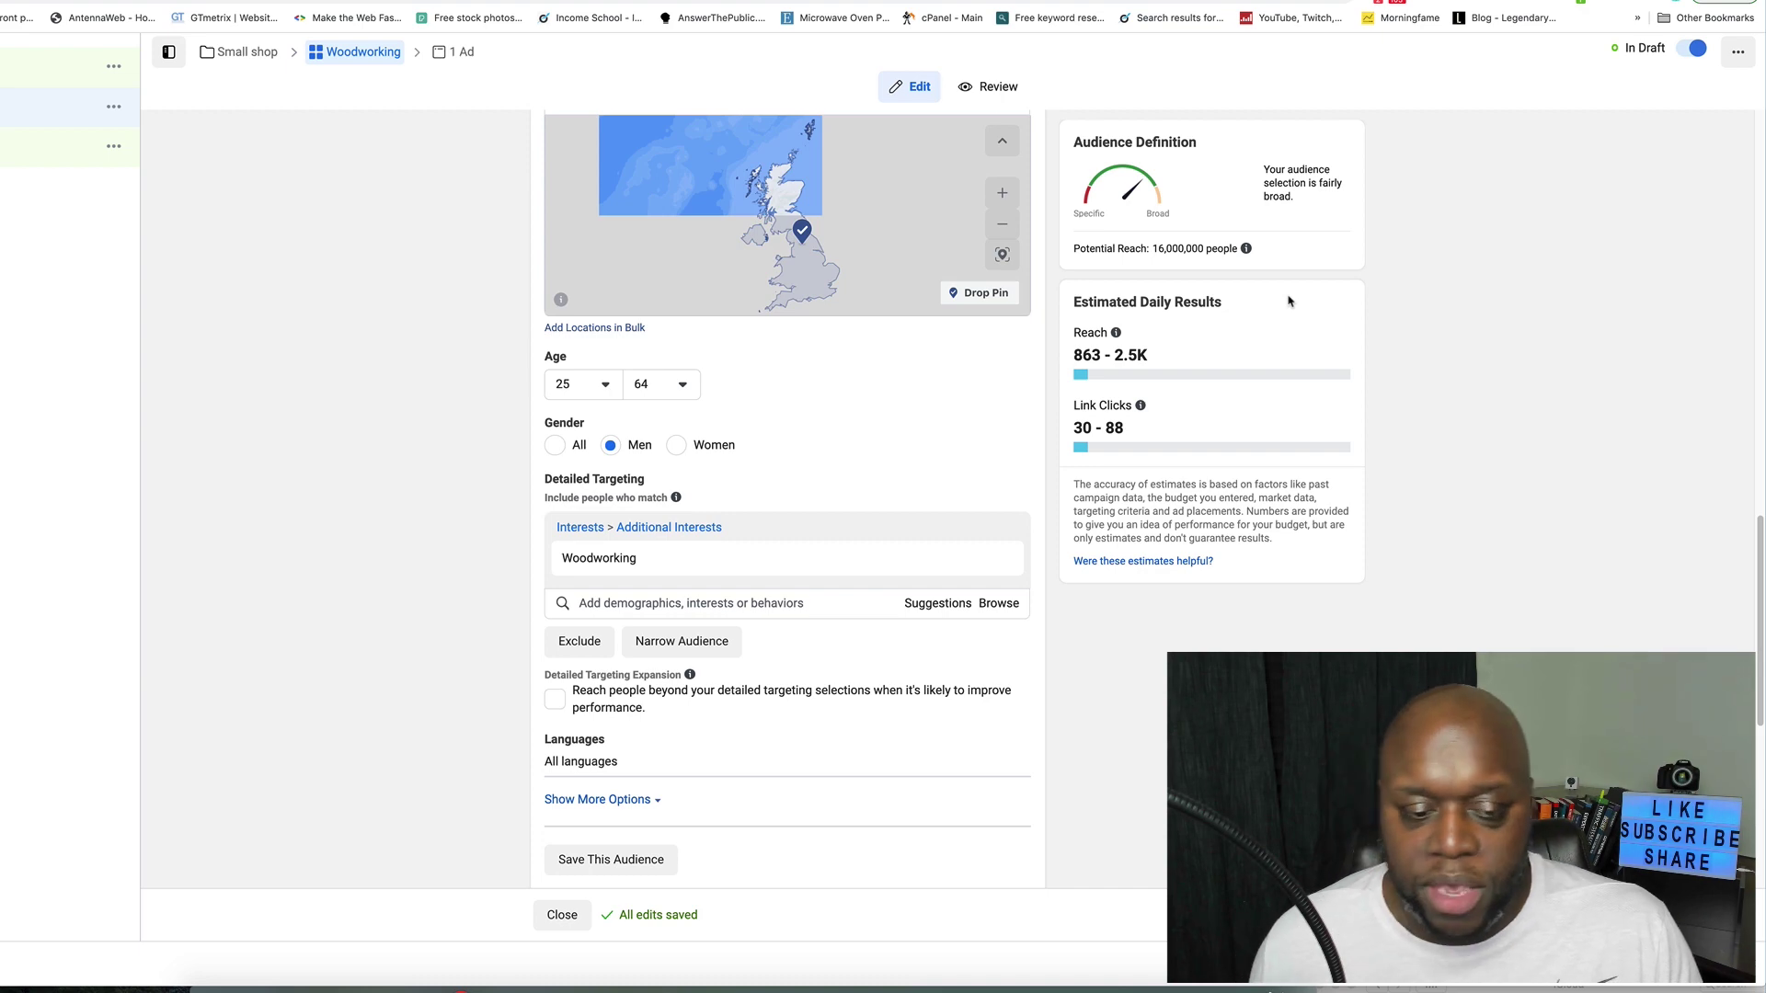
Step: Review the interests on the customer demographics page and the suggested additions to the audience's detailed targeting
{"action": "key", "text": "ctrl+Tab"}
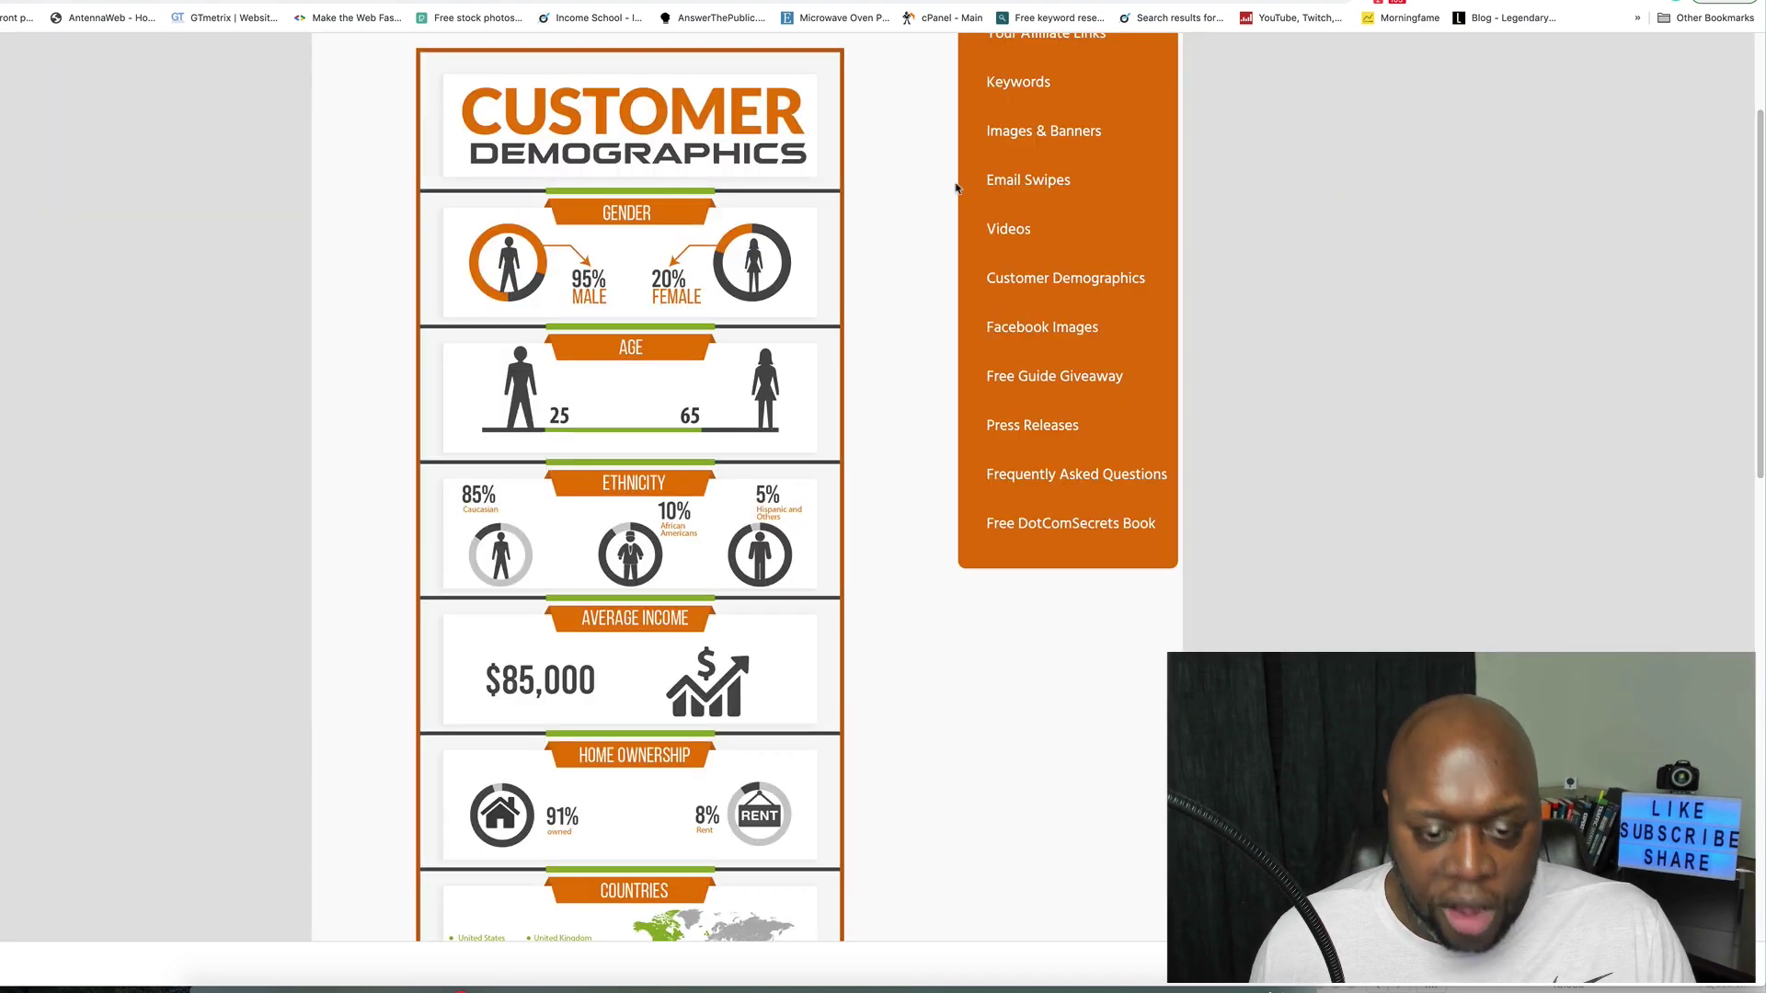
{"action": "scroll", "coordinate": [948, 484], "scroll_direction": "down", "scroll_amount": 6}
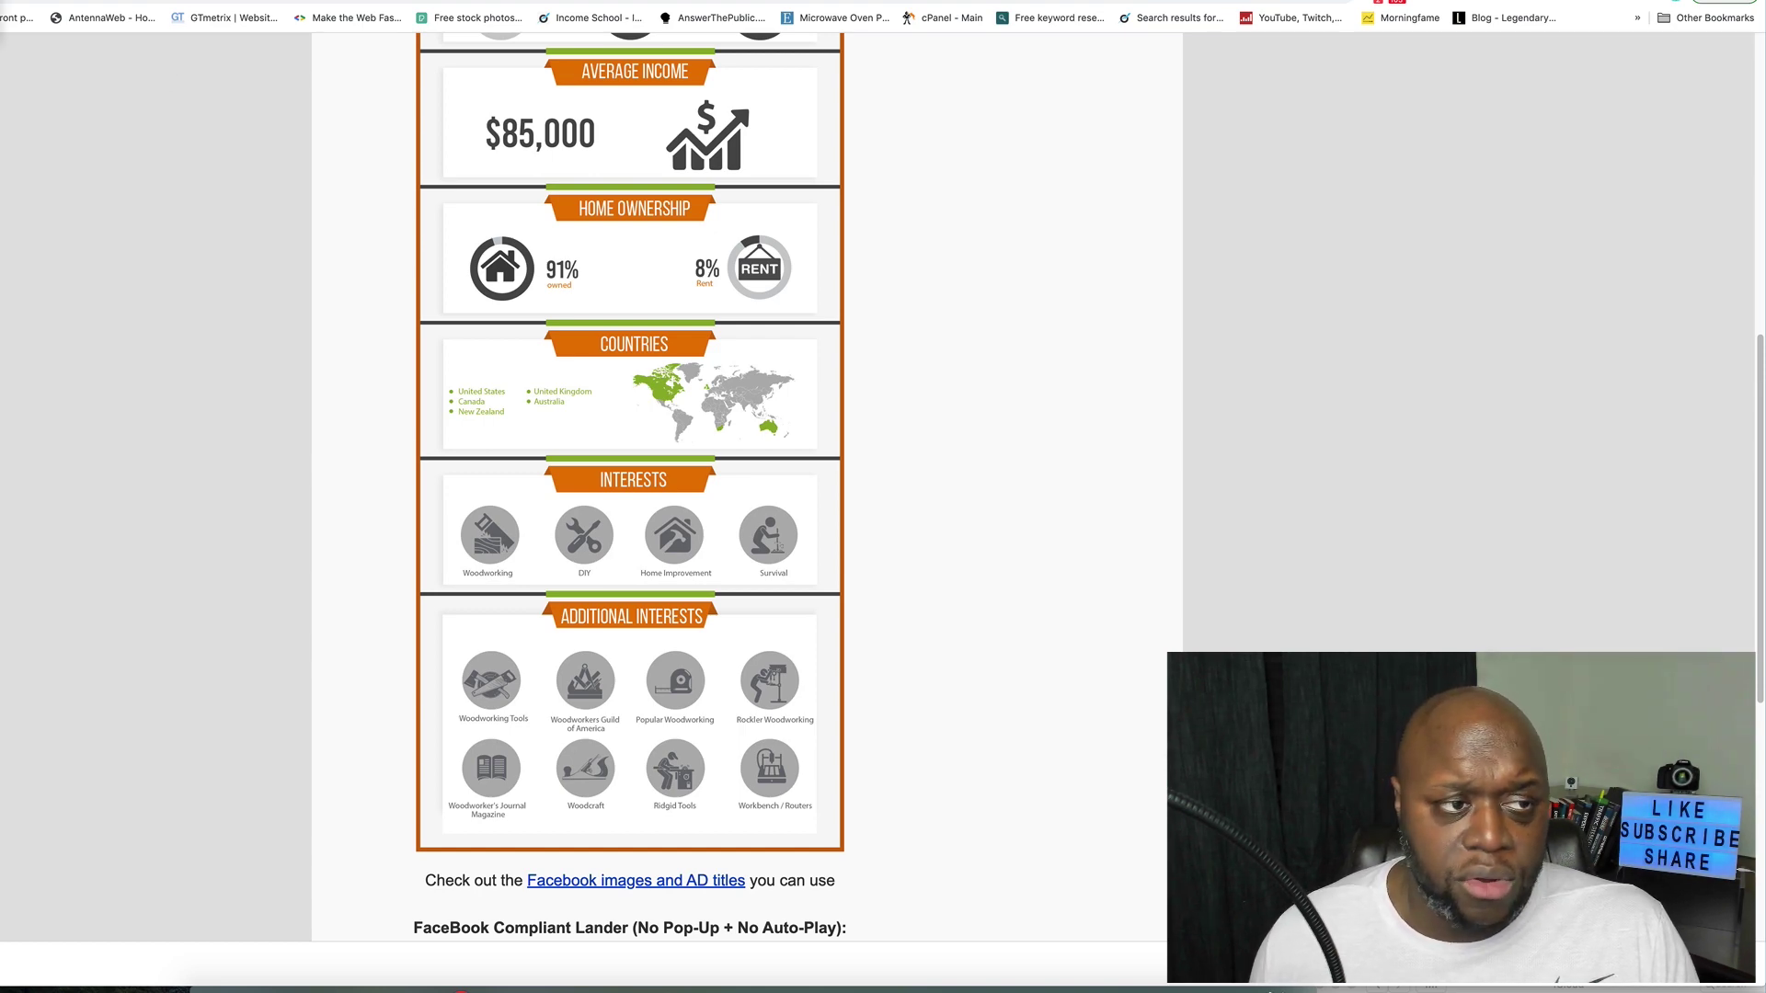
{"action": "key", "text": "ctrl+Tab"}
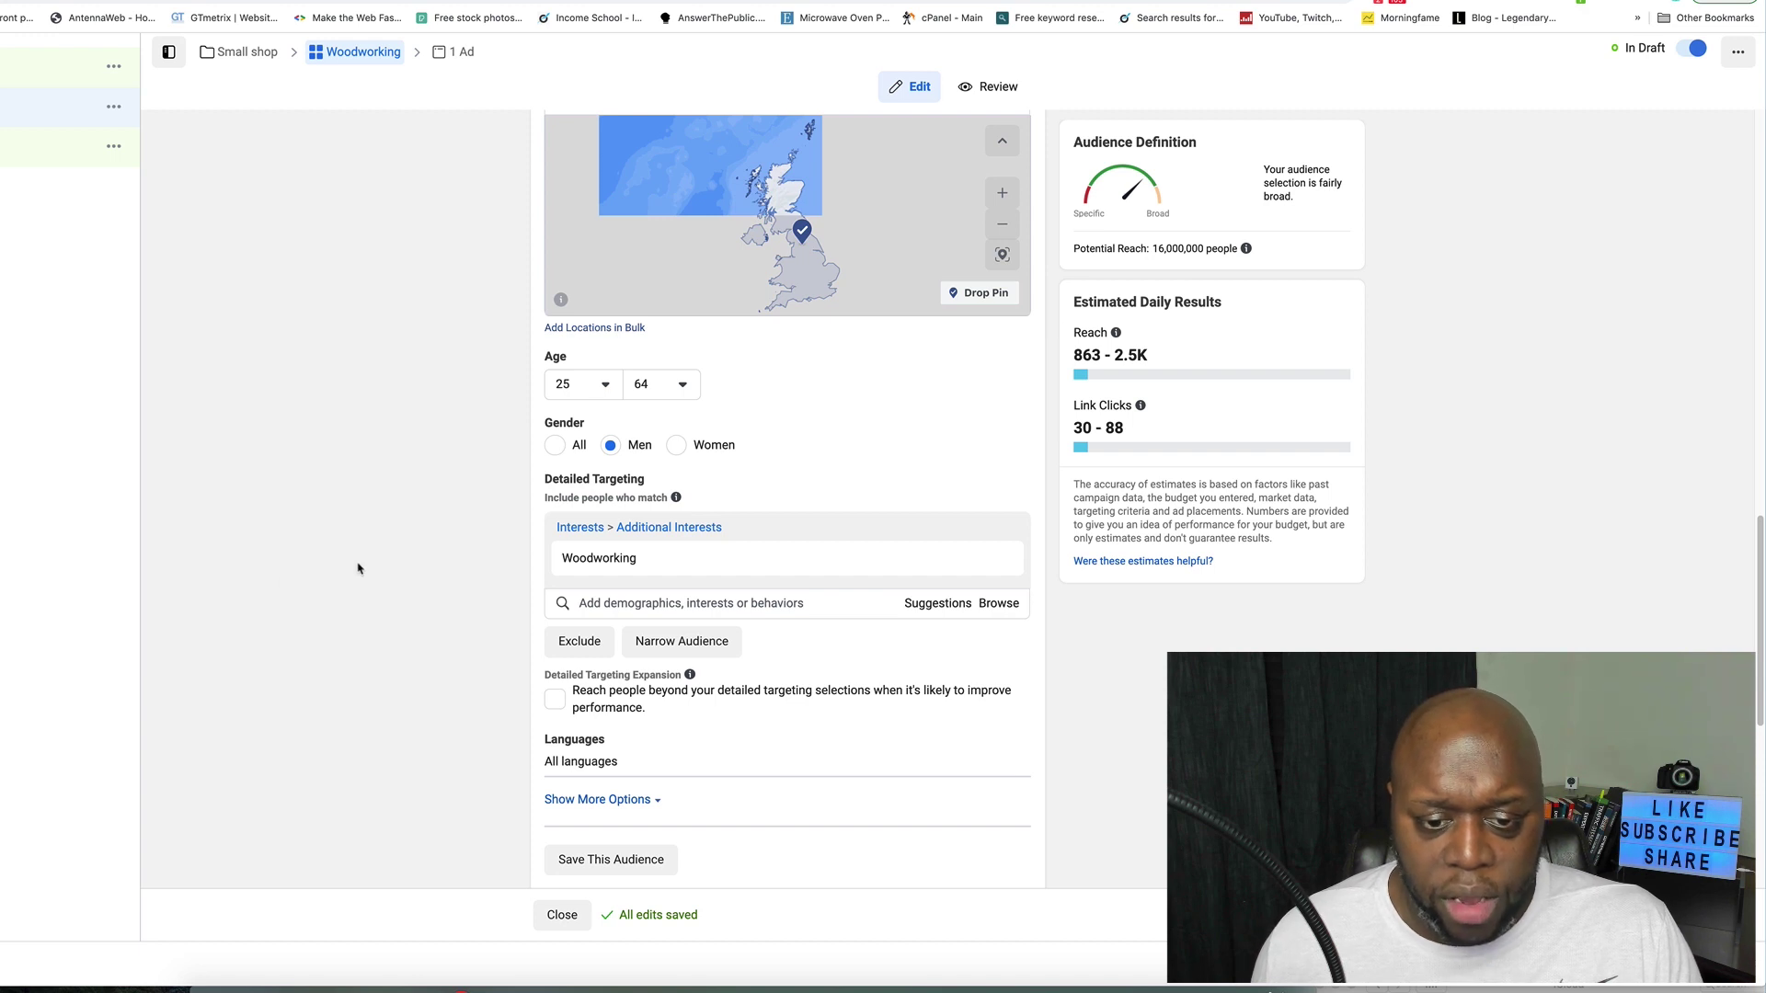
{"action": "scroll", "coordinate": [358, 569], "scroll_direction": "down", "scroll_amount": 1}
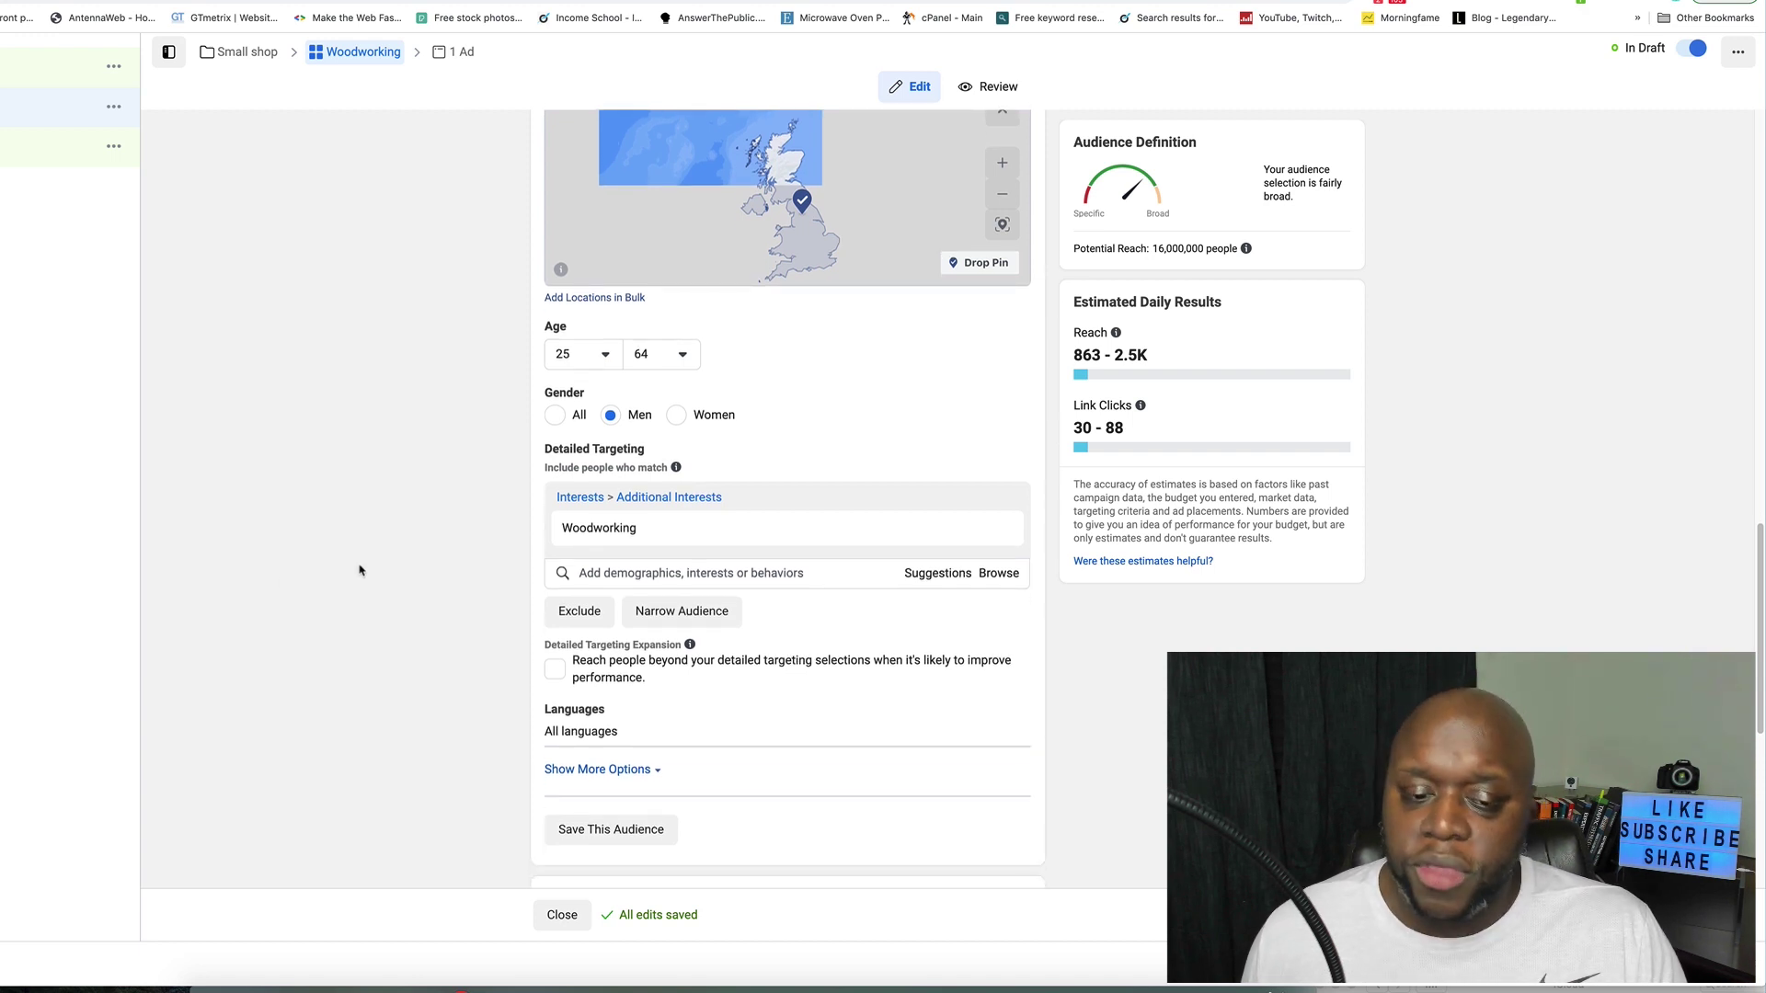
{"action": "mouse_move", "coordinate": [1001, 543]}
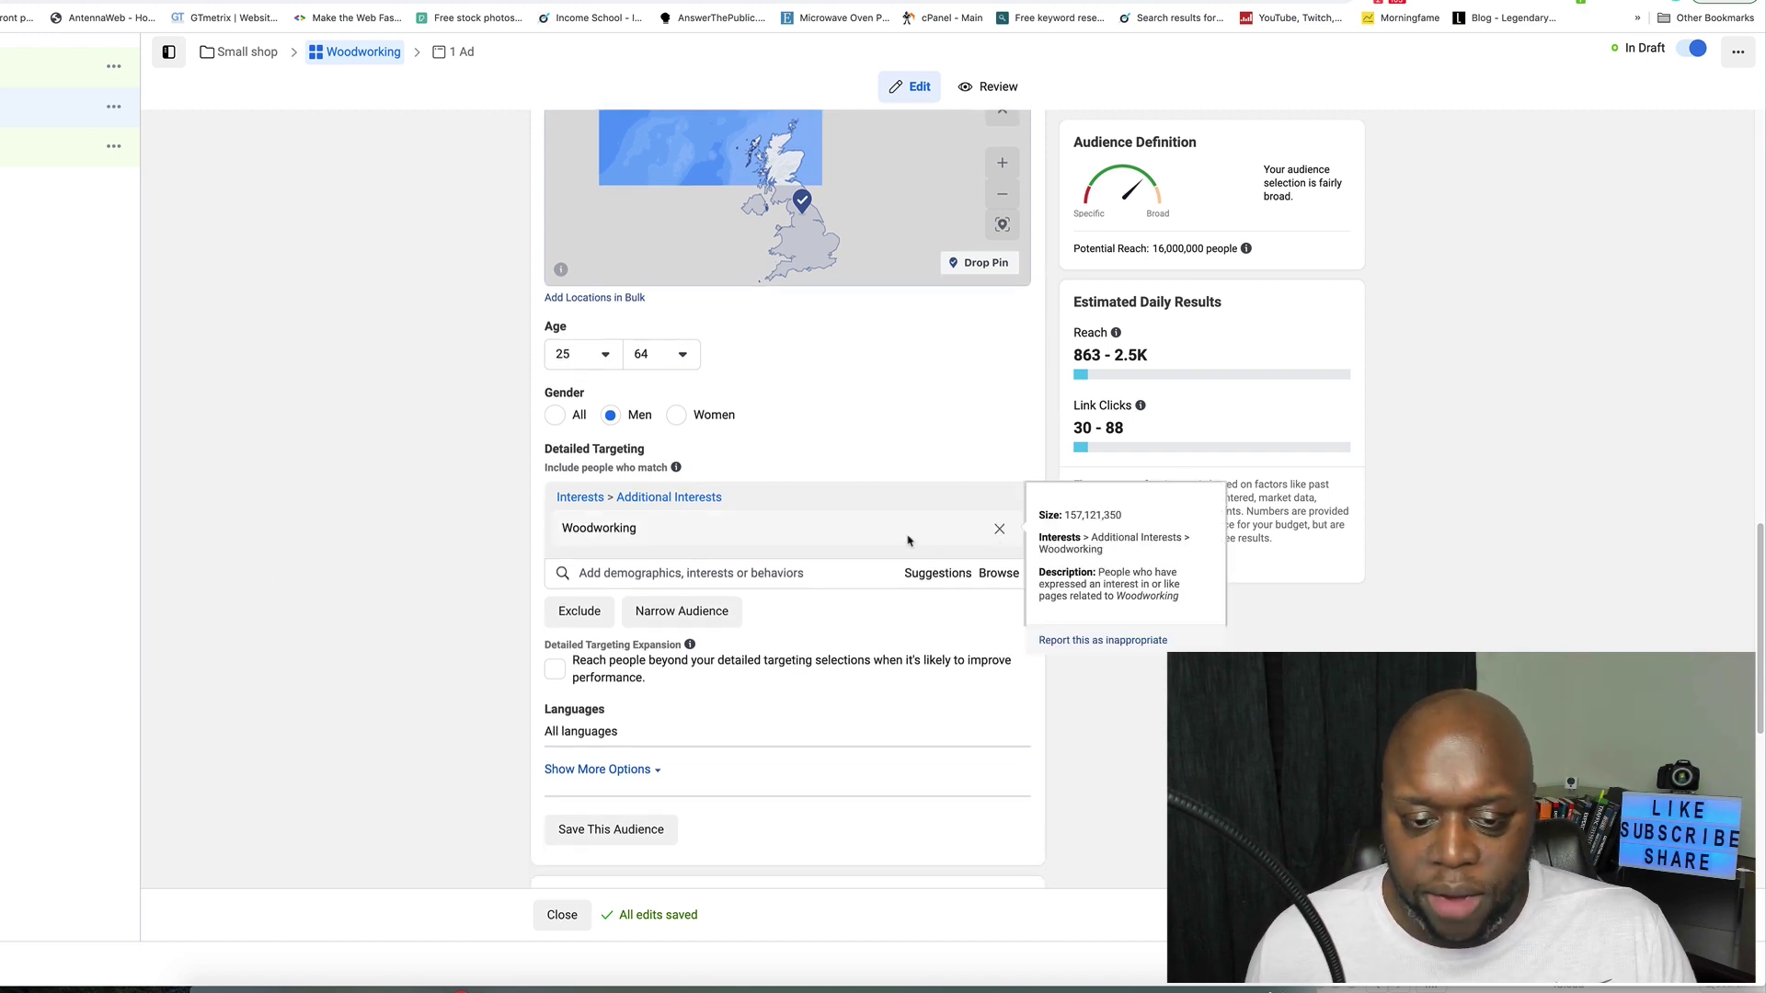
{"action": "left_click", "coordinate": [937, 574]}
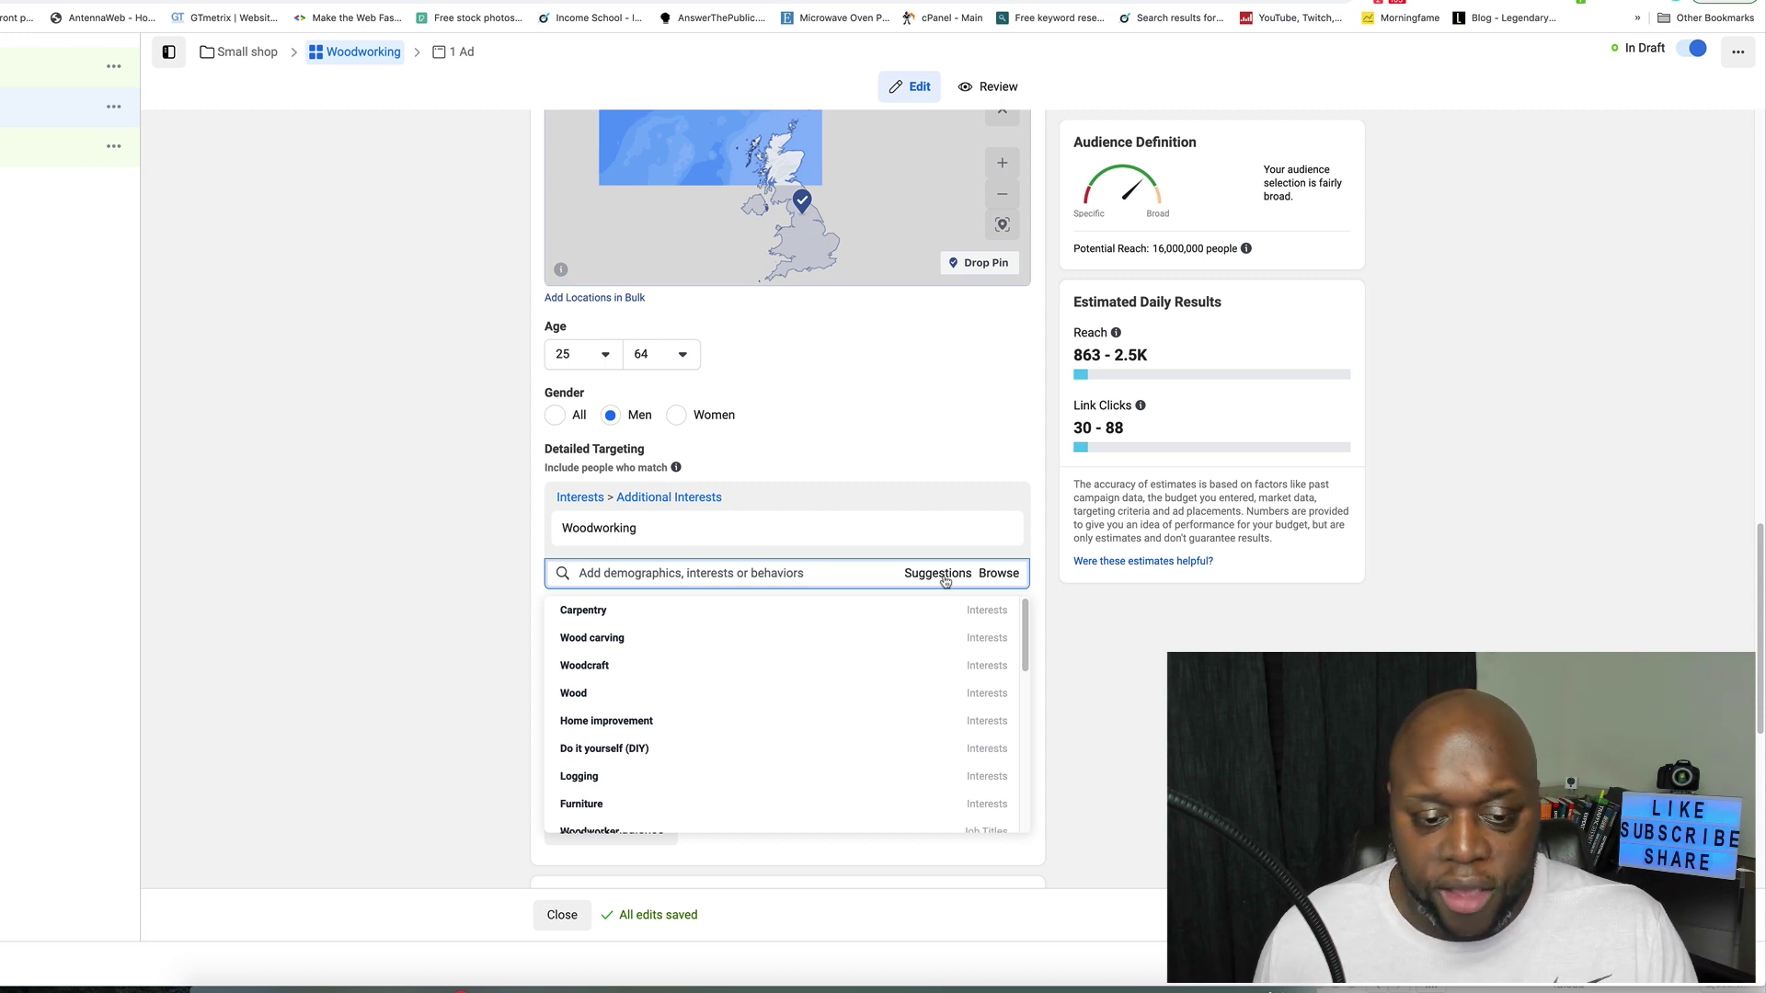
{"action": "mouse_move", "coordinate": [921, 608]}
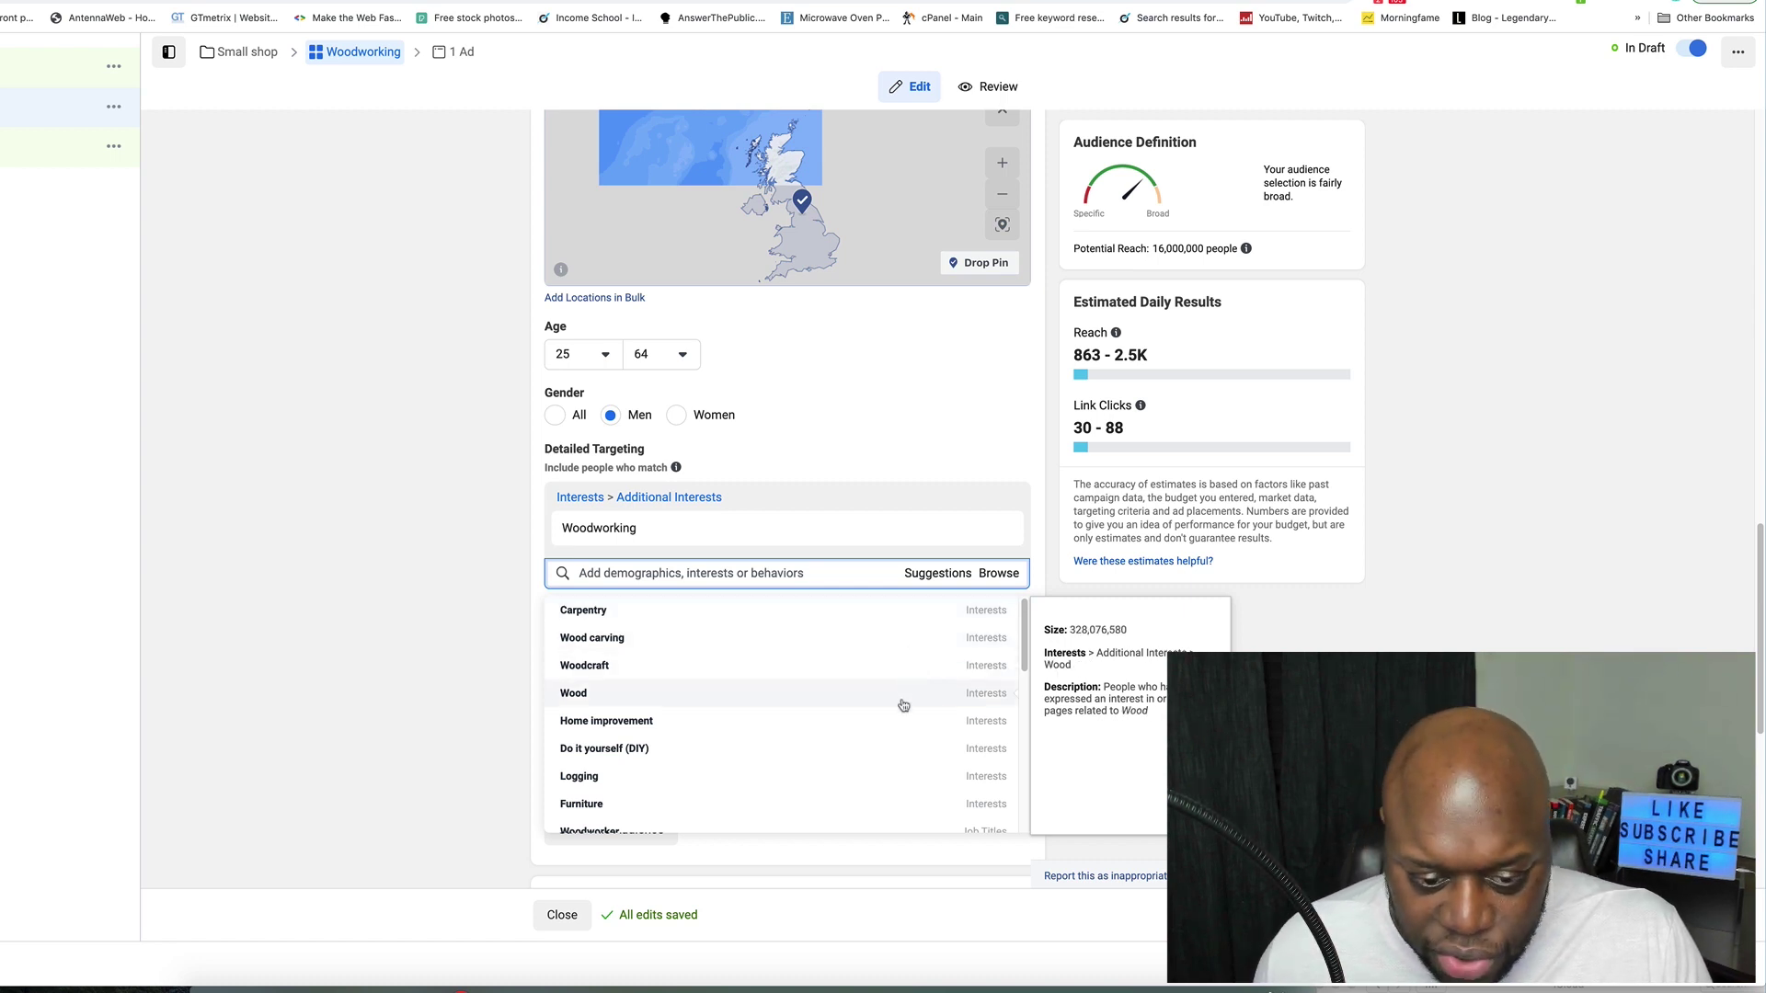
{"action": "scroll", "coordinate": [904, 694], "scroll_direction": "down", "scroll_amount": 2}
{"action": "scroll", "coordinate": [904, 706], "scroll_direction": "down", "scroll_amount": 5}
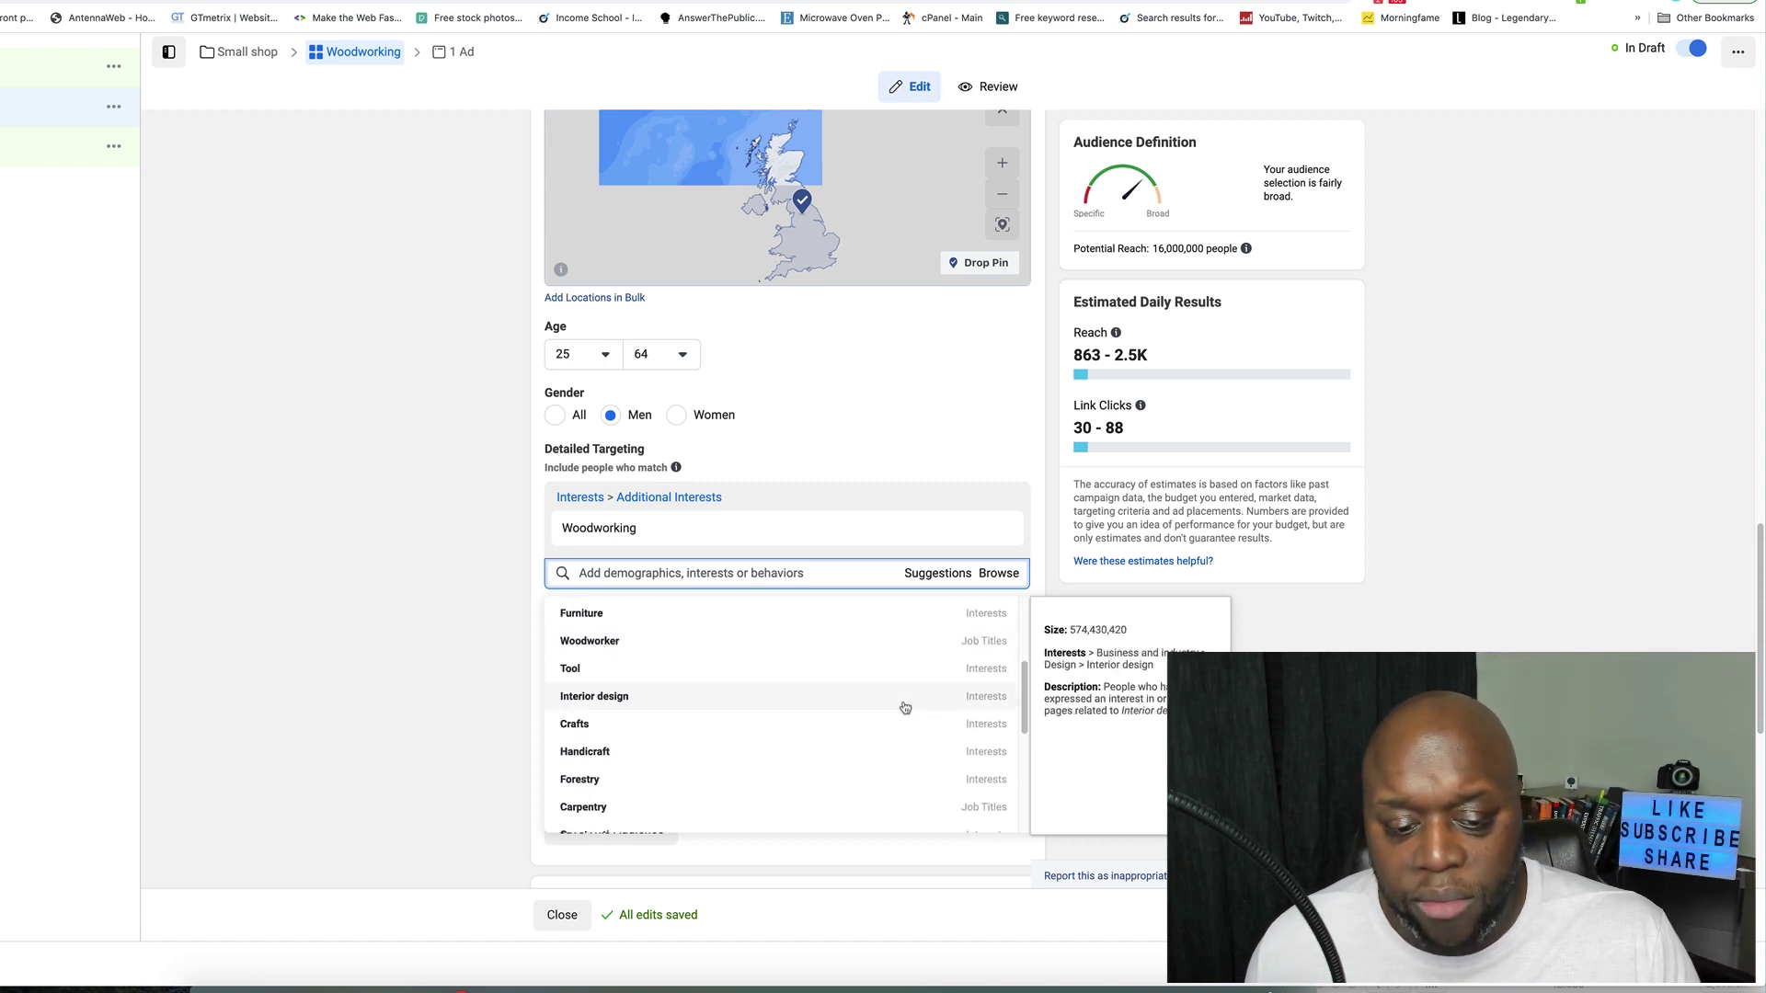
{"action": "scroll", "coordinate": [630, 702], "scroll_direction": "up", "scroll_amount": 7}
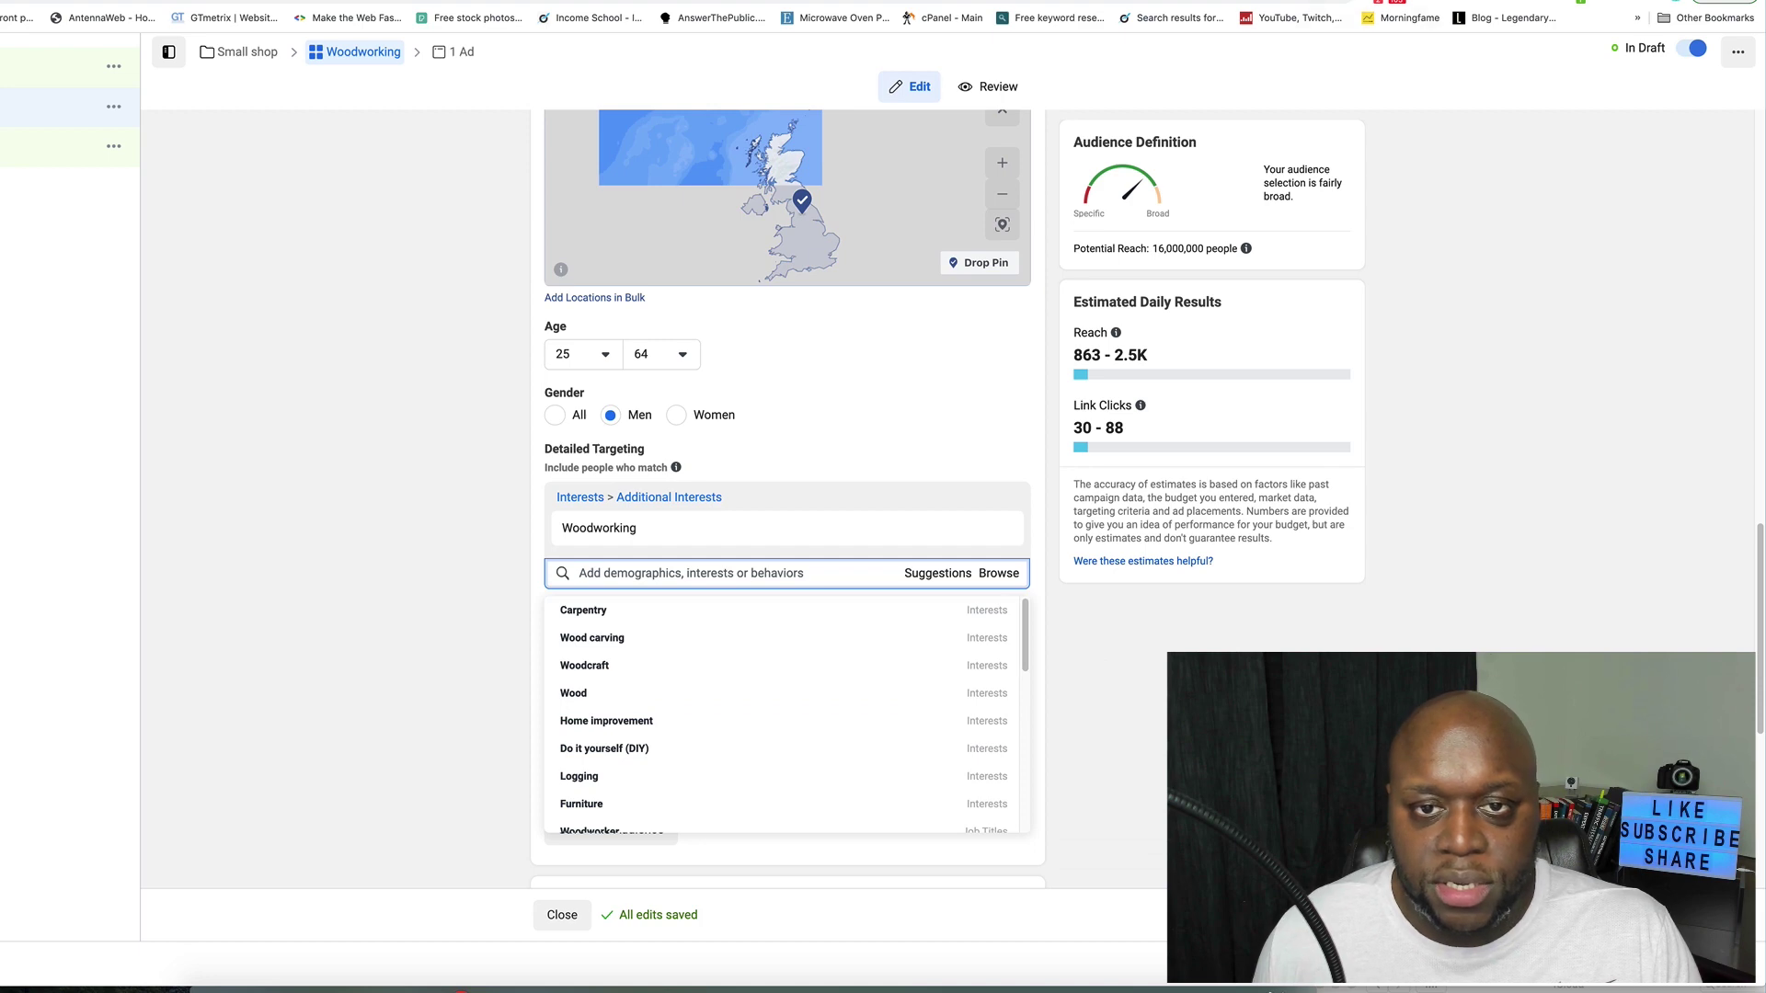
Step: Recheck the interests on the customer demographics page, then dismiss the interest suggestions and review the remaining audience options in the ad set
{"action": "key", "text": "ctrl+Tab"}
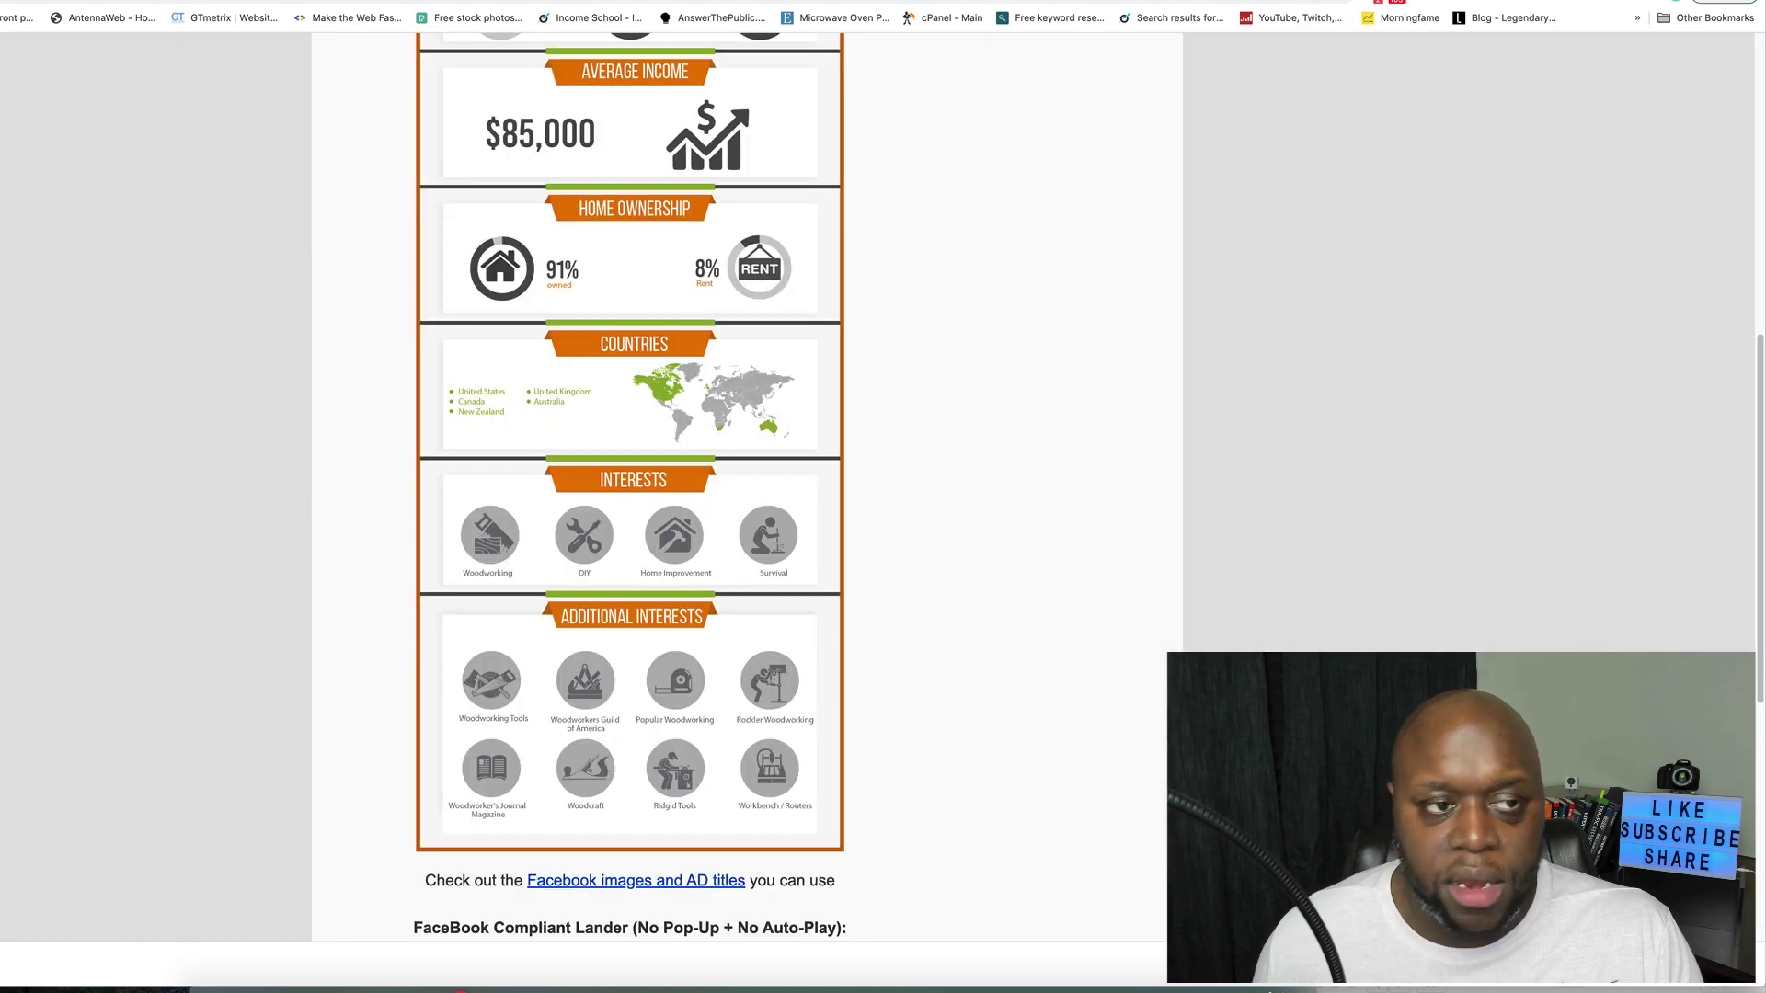
{"action": "key", "text": "ctrl+shift+Tab"}
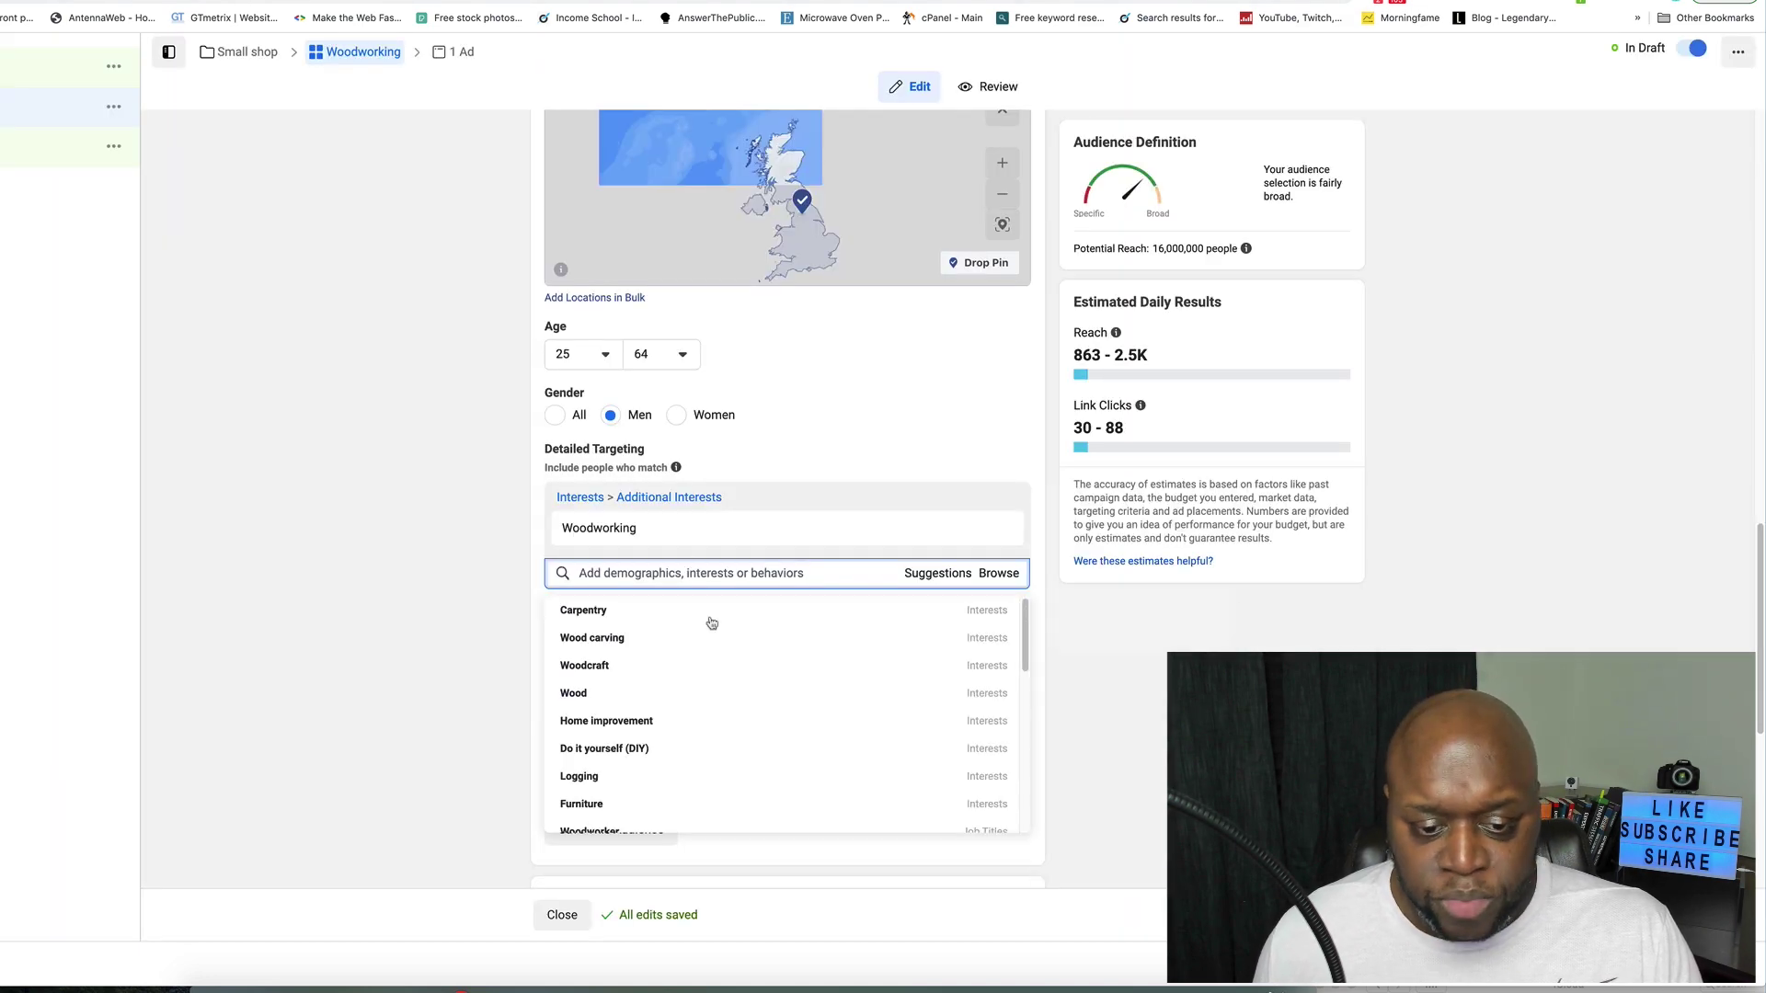
{"action": "left_click", "coordinate": [150, 524]}
{"action": "scroll", "coordinate": [507, 501], "scroll_direction": "down", "scroll_amount": 4}
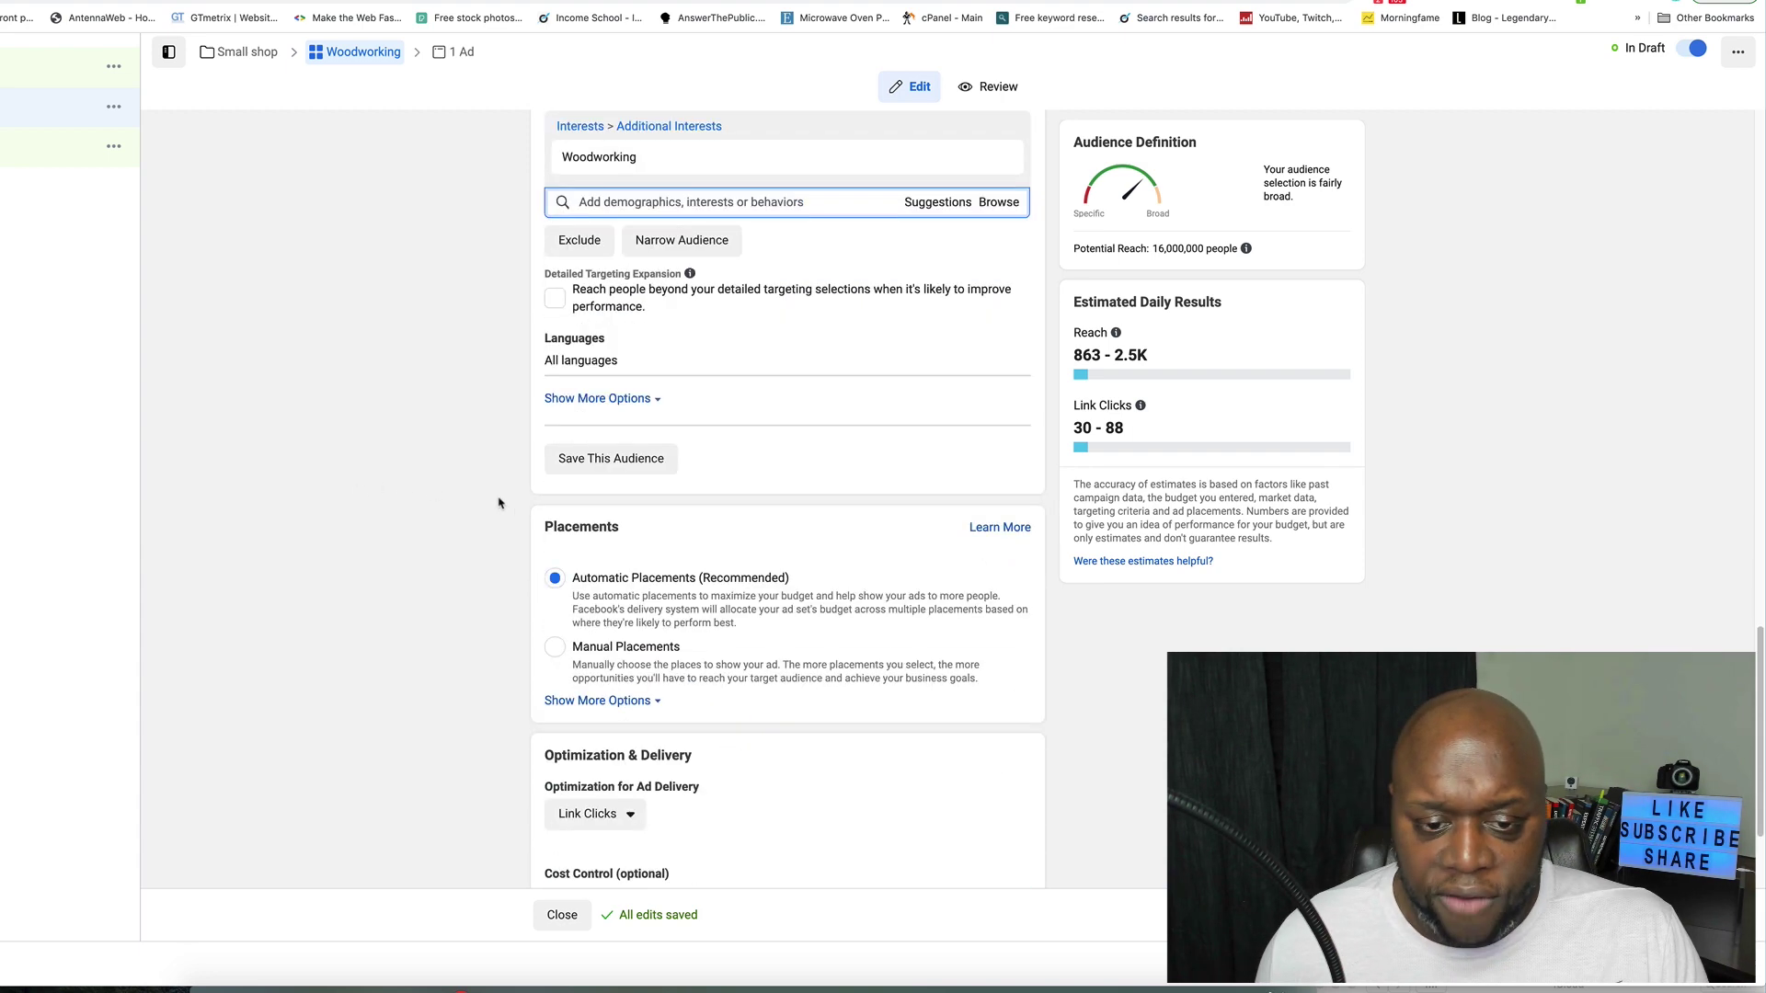
{"action": "scroll", "coordinate": [416, 497], "scroll_direction": "up", "scroll_amount": 1}
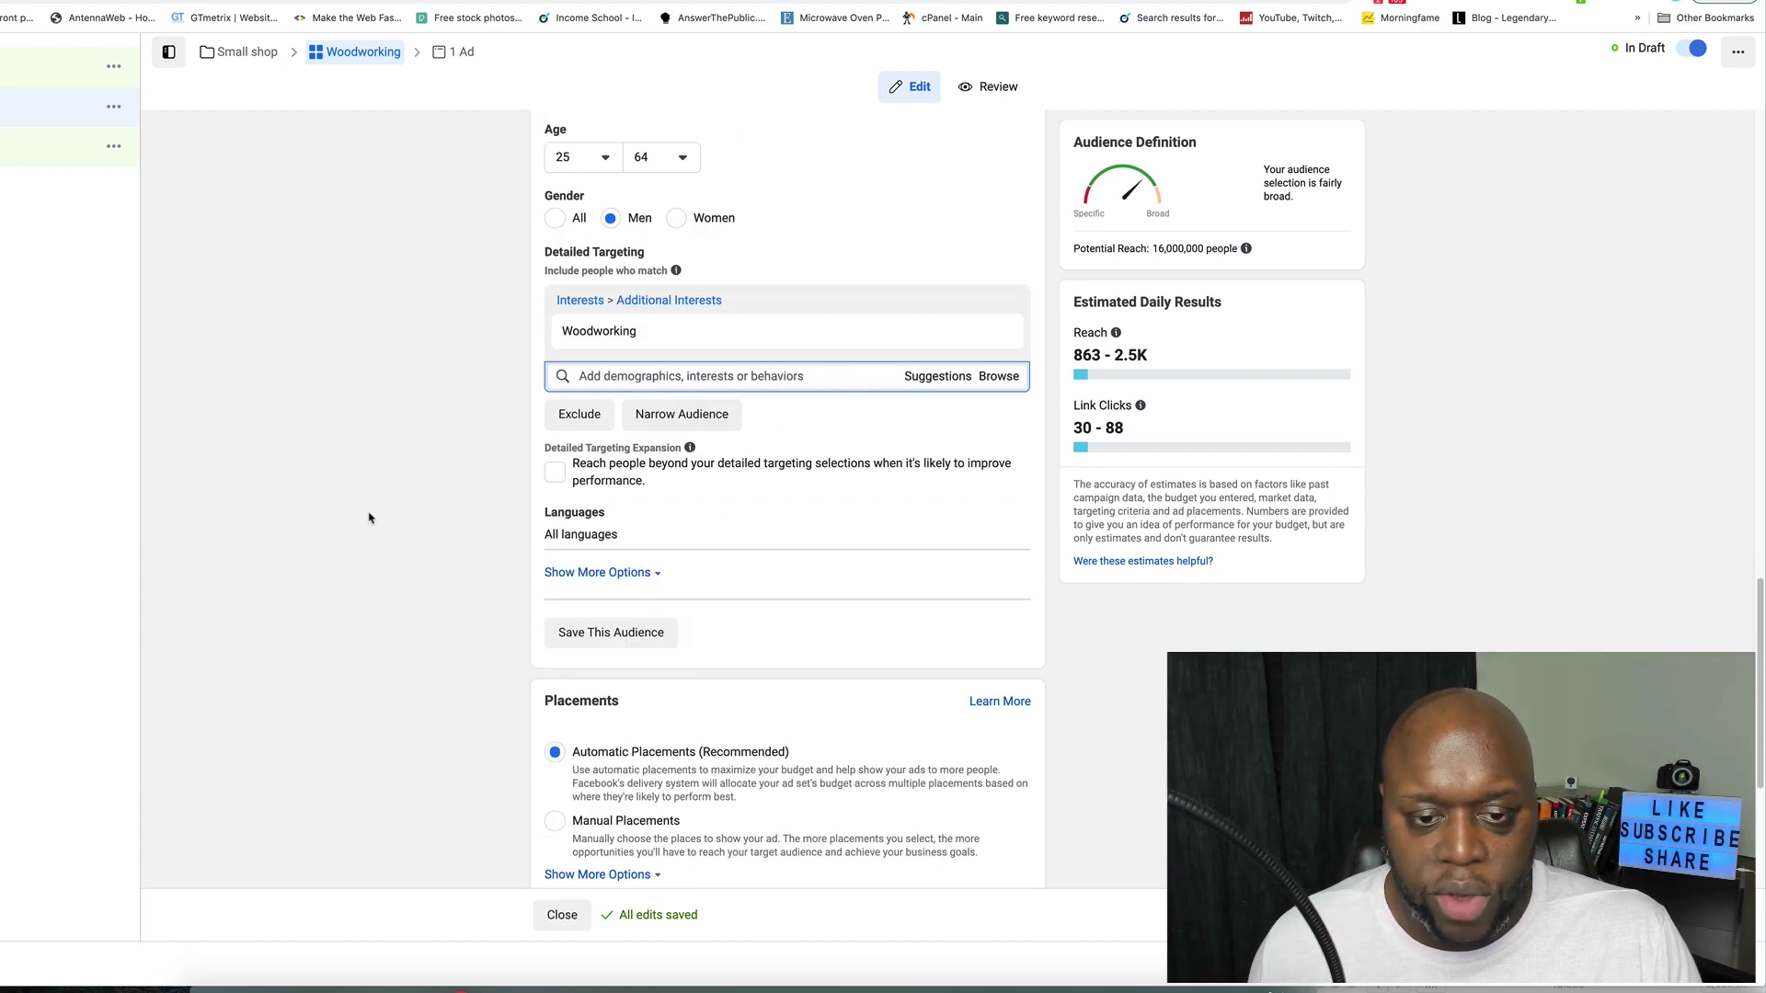
{"action": "scroll", "coordinate": [509, 502], "scroll_direction": "up", "scroll_amount": 1}
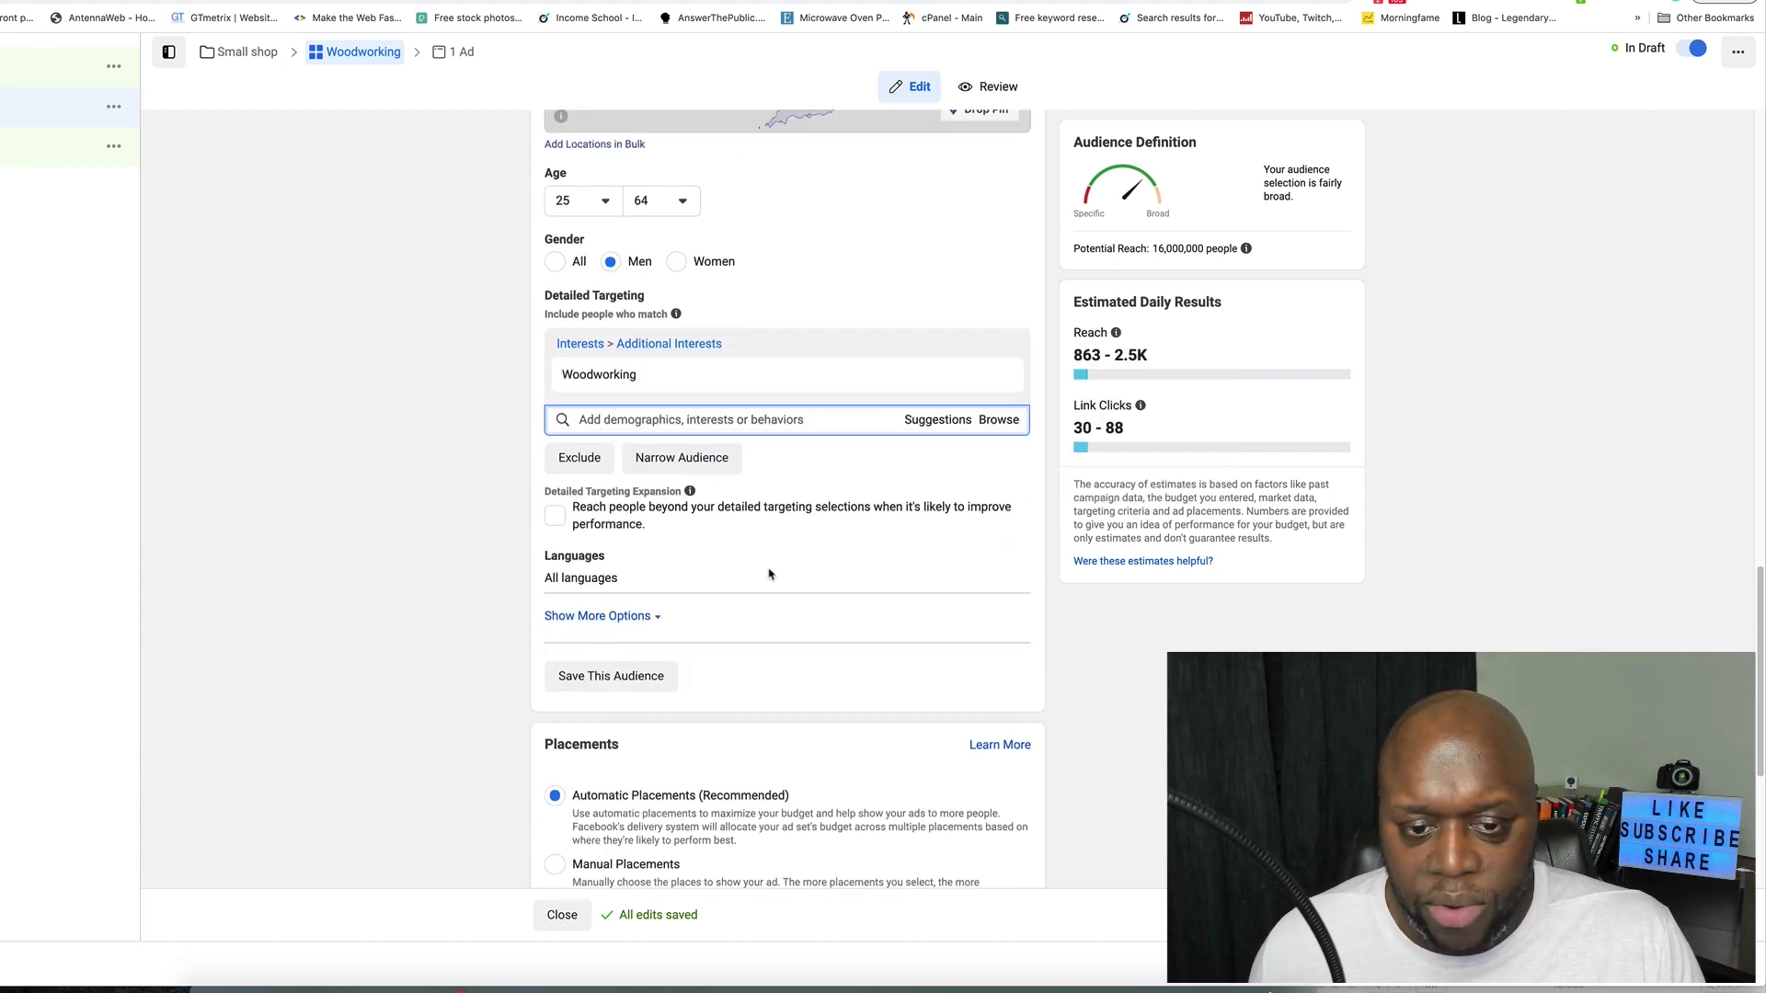
{"action": "left_click", "coordinate": [453, 485]}
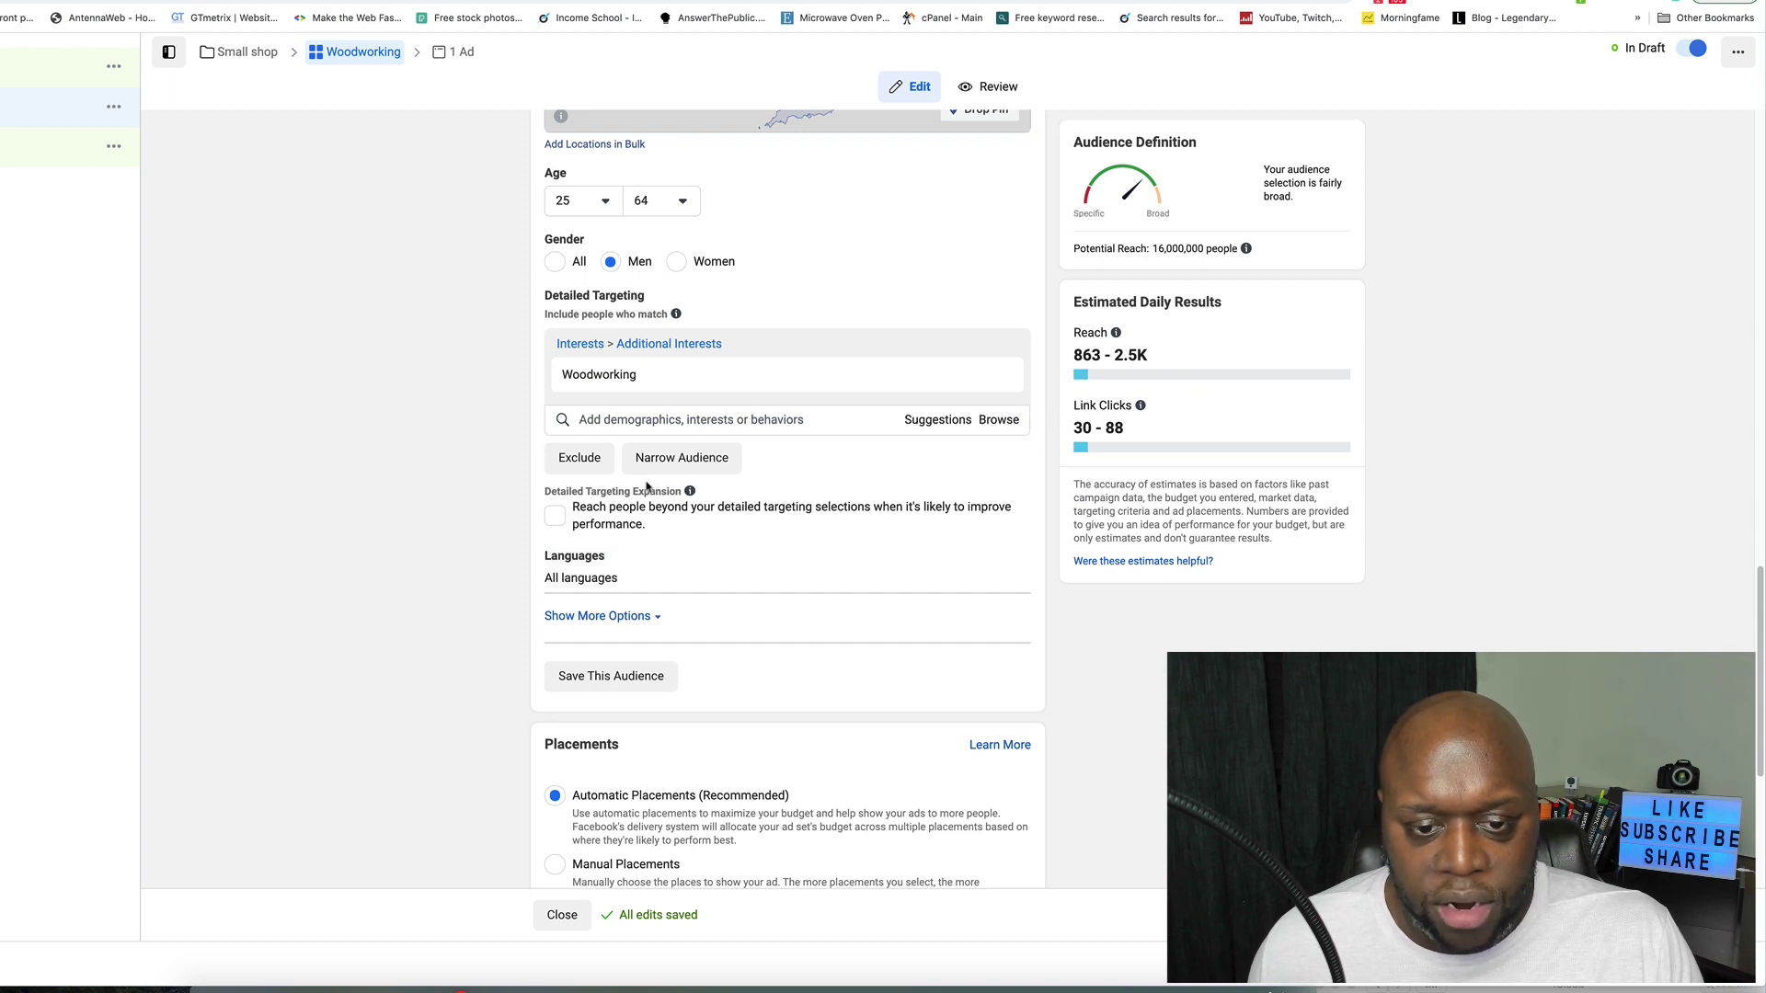
Step: Add a narrowing condition to the detailed targeting, search it for household, and check the average income on the customer demographics page
{"action": "left_click", "coordinate": [672, 472]}
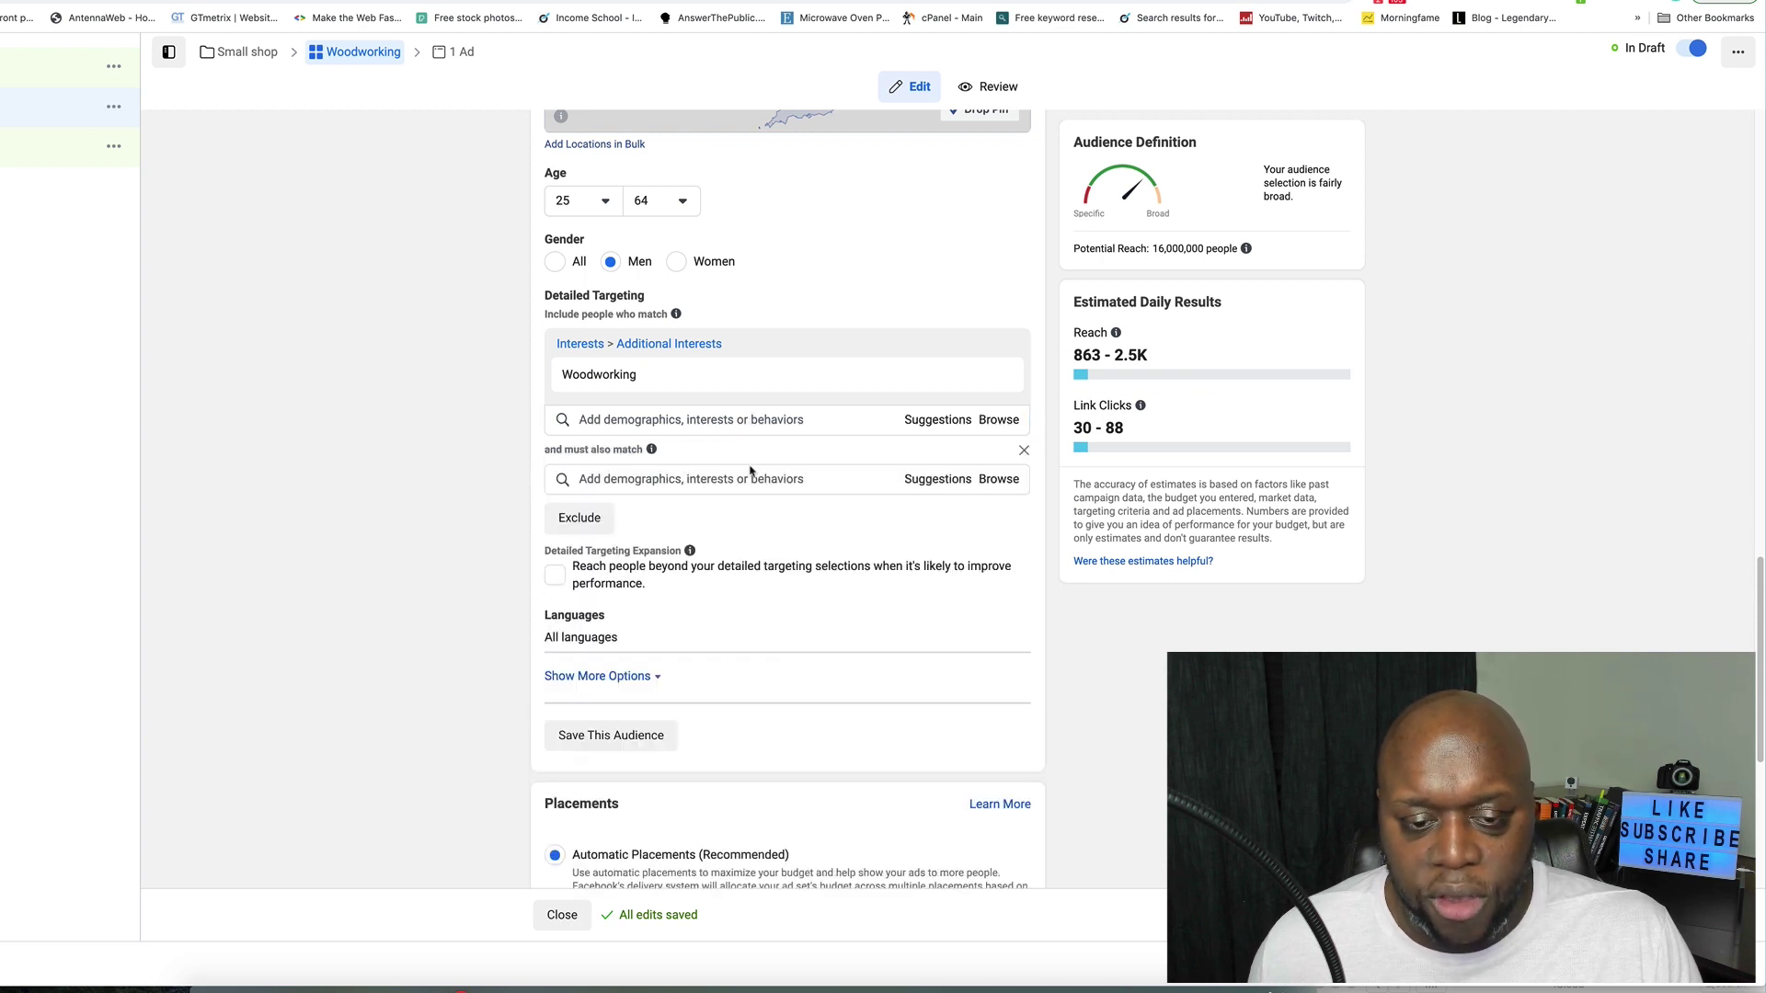
{"action": "left_click", "coordinate": [800, 489]}
{"action": "type", "text": "household"}
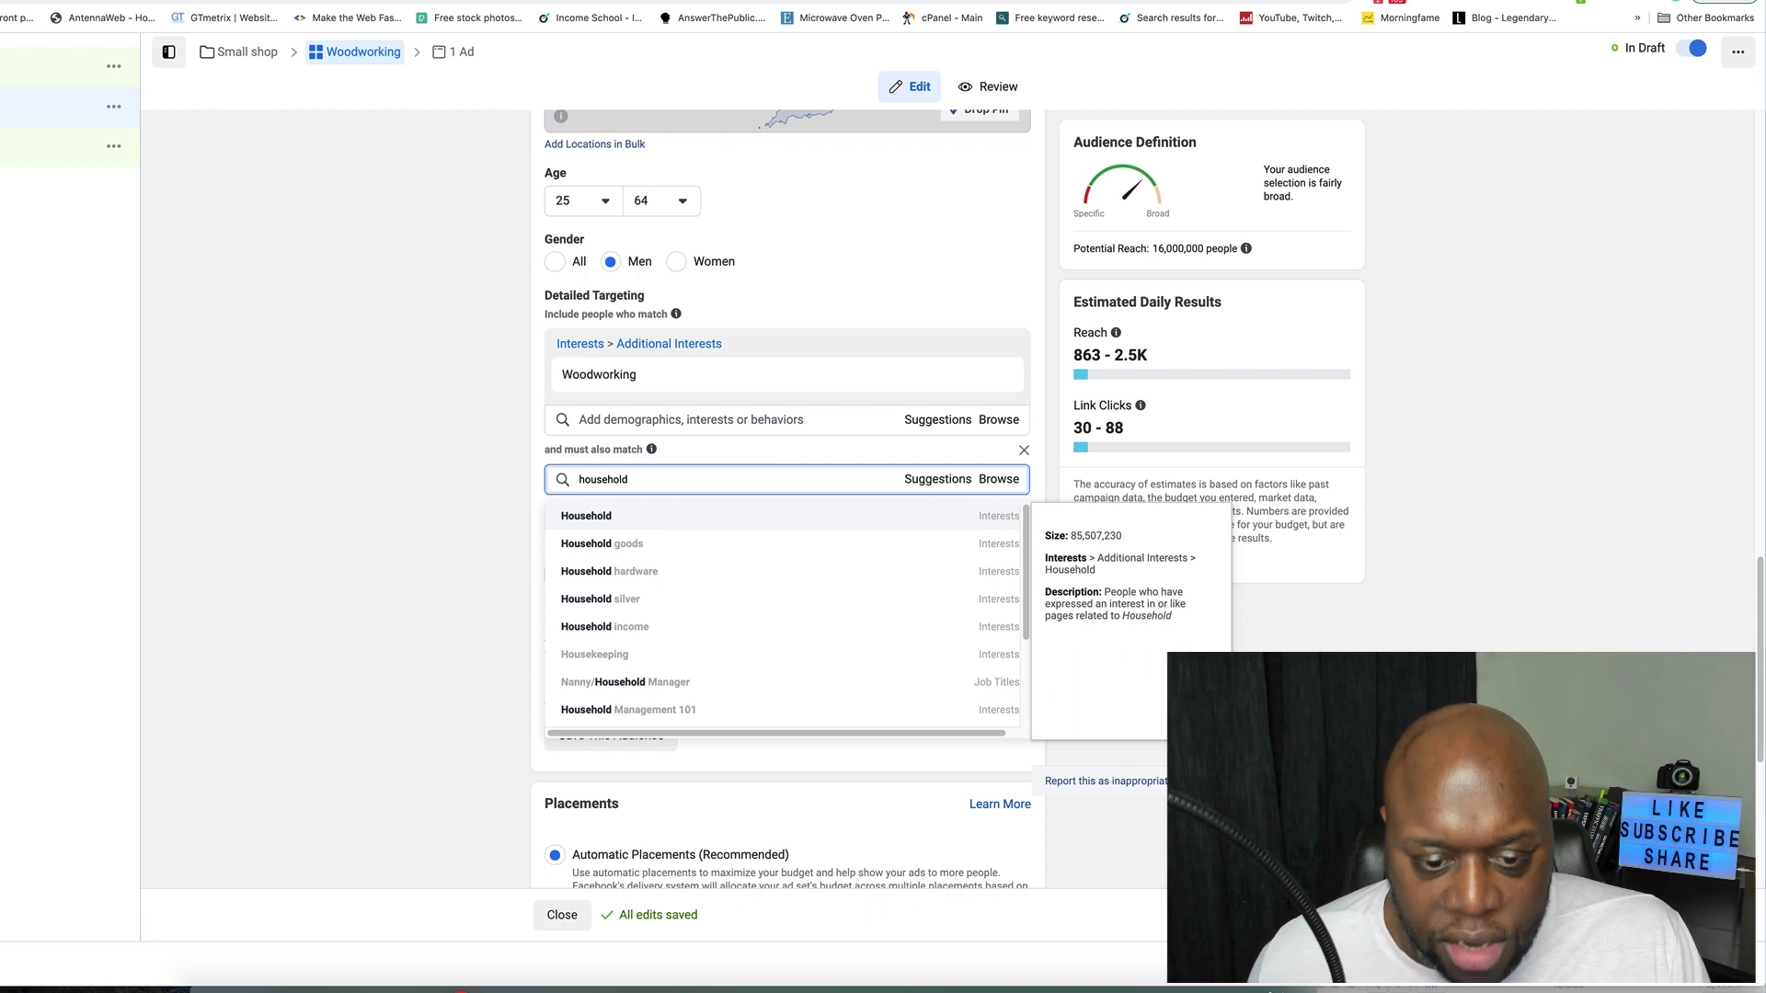
{"action": "scroll", "coordinate": [847, 564], "scroll_direction": "down", "scroll_amount": 3}
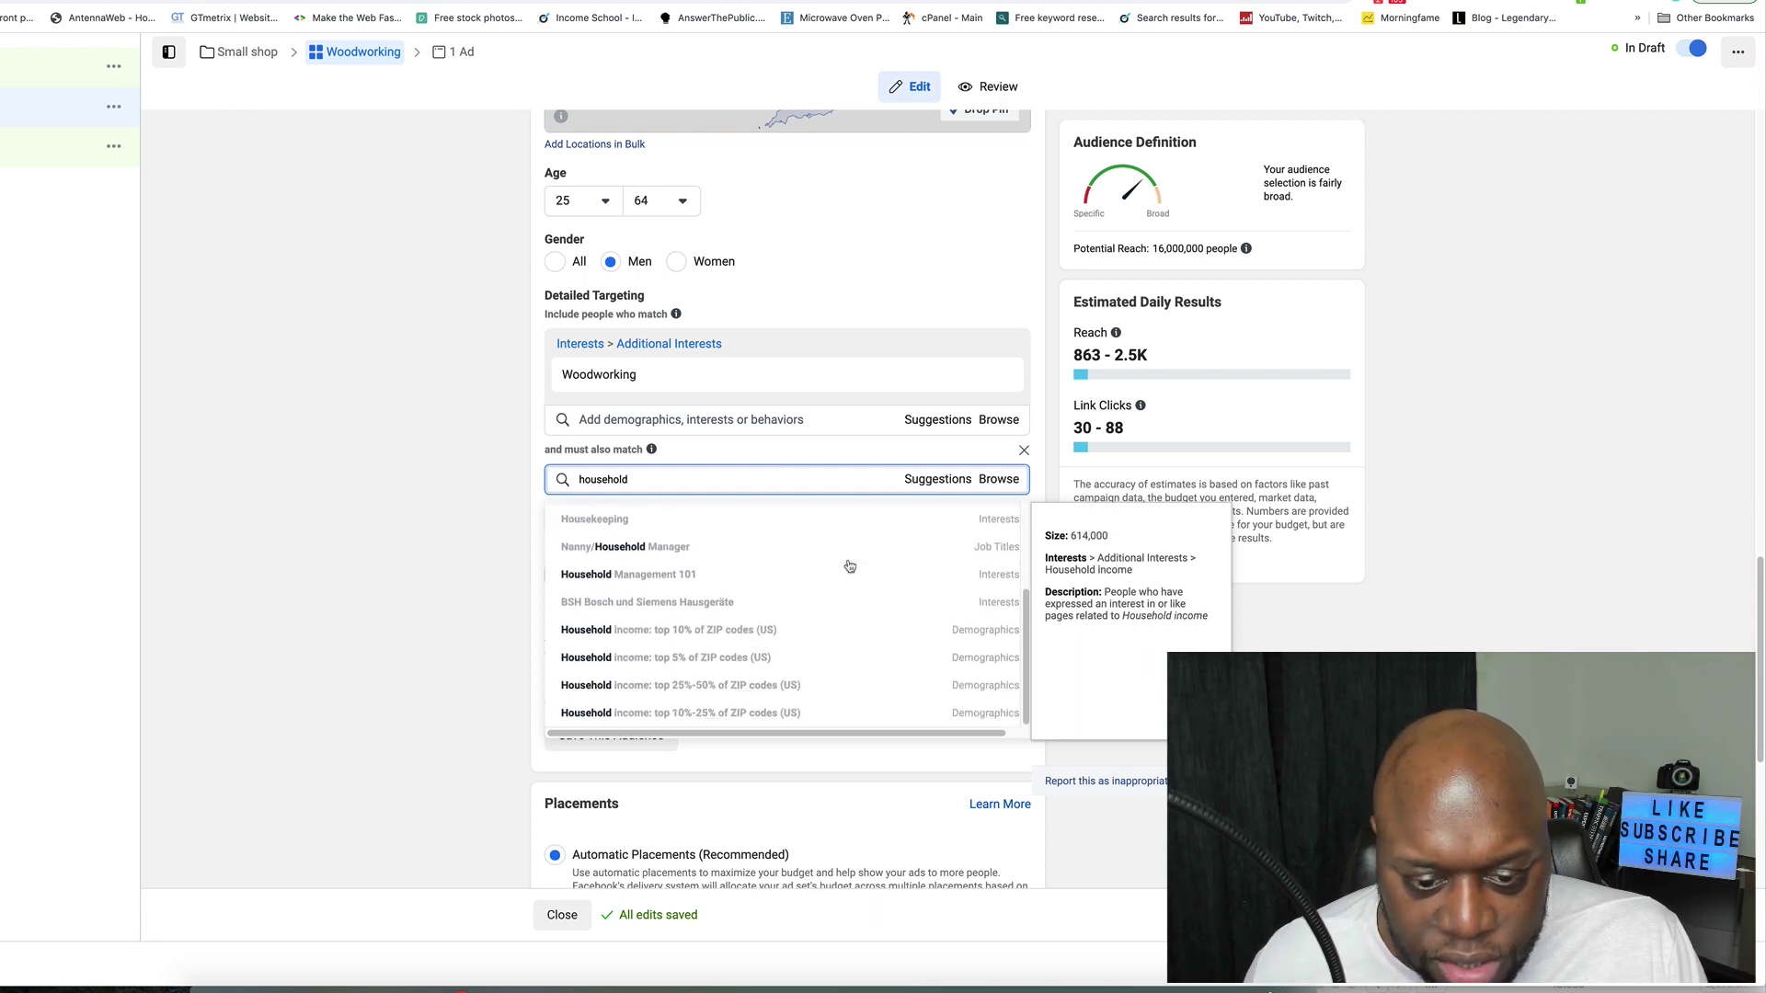
{"action": "scroll", "coordinate": [849, 566], "scroll_direction": "down", "scroll_amount": 3}
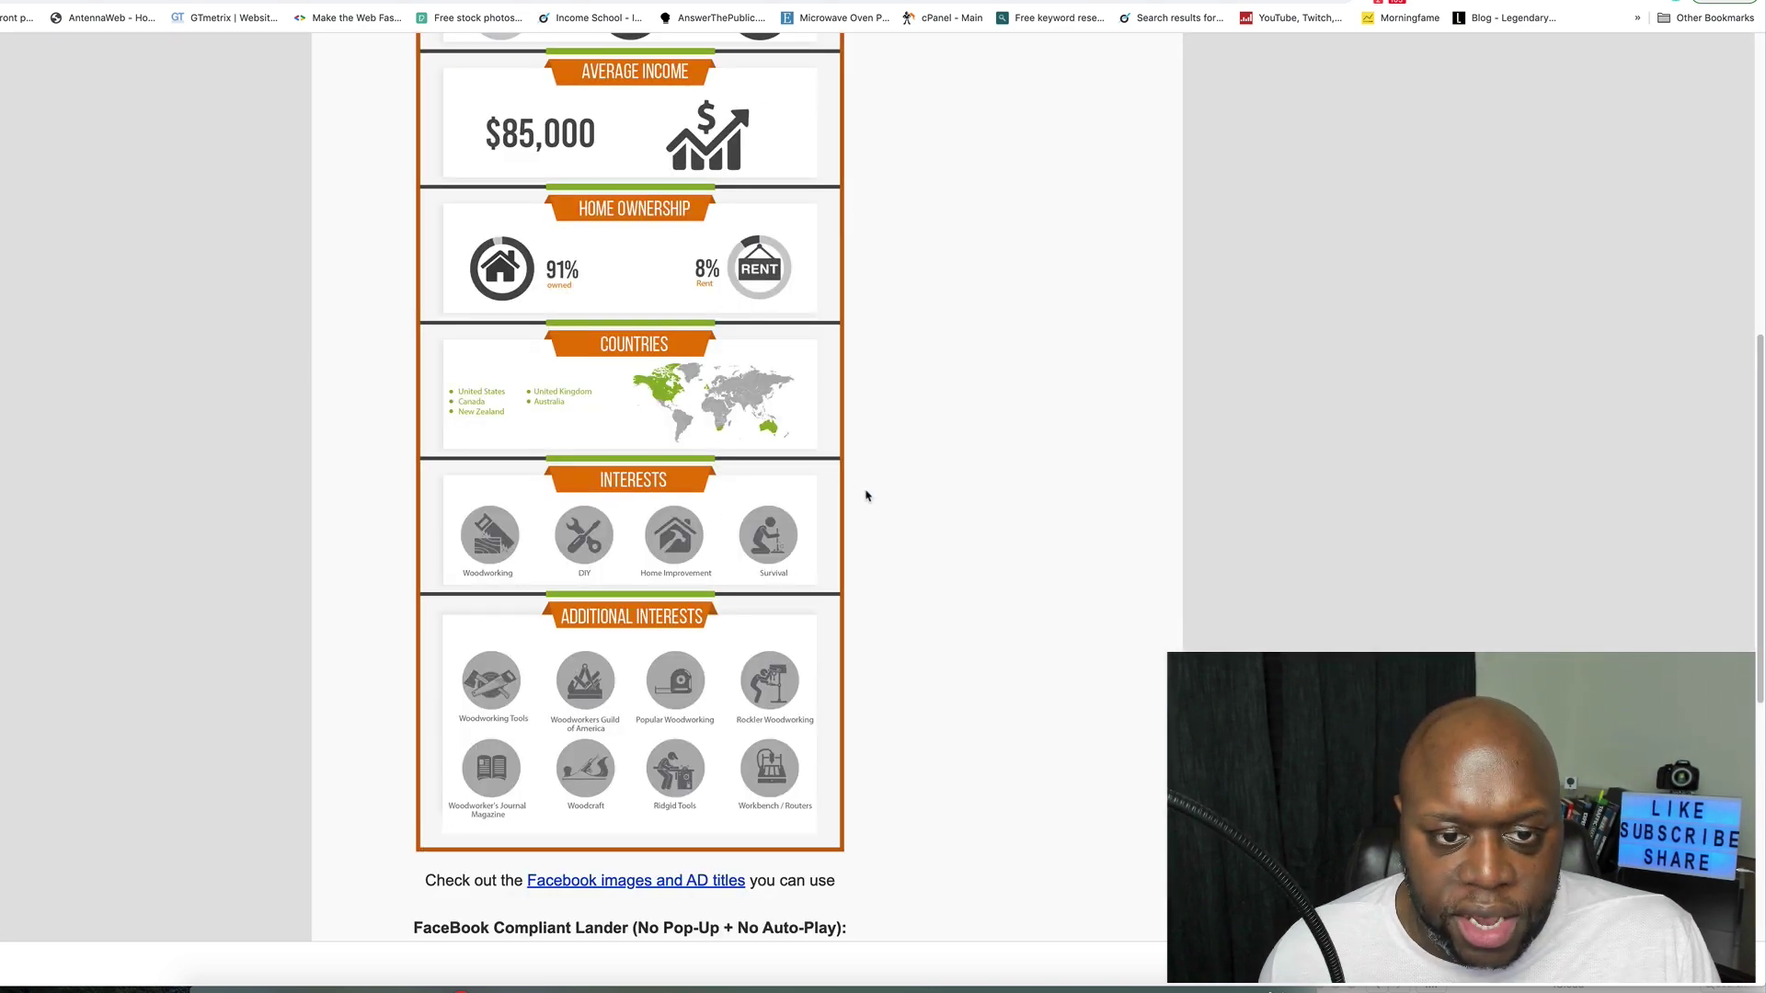
{"action": "scroll", "coordinate": [866, 498], "scroll_direction": "up", "scroll_amount": 3}
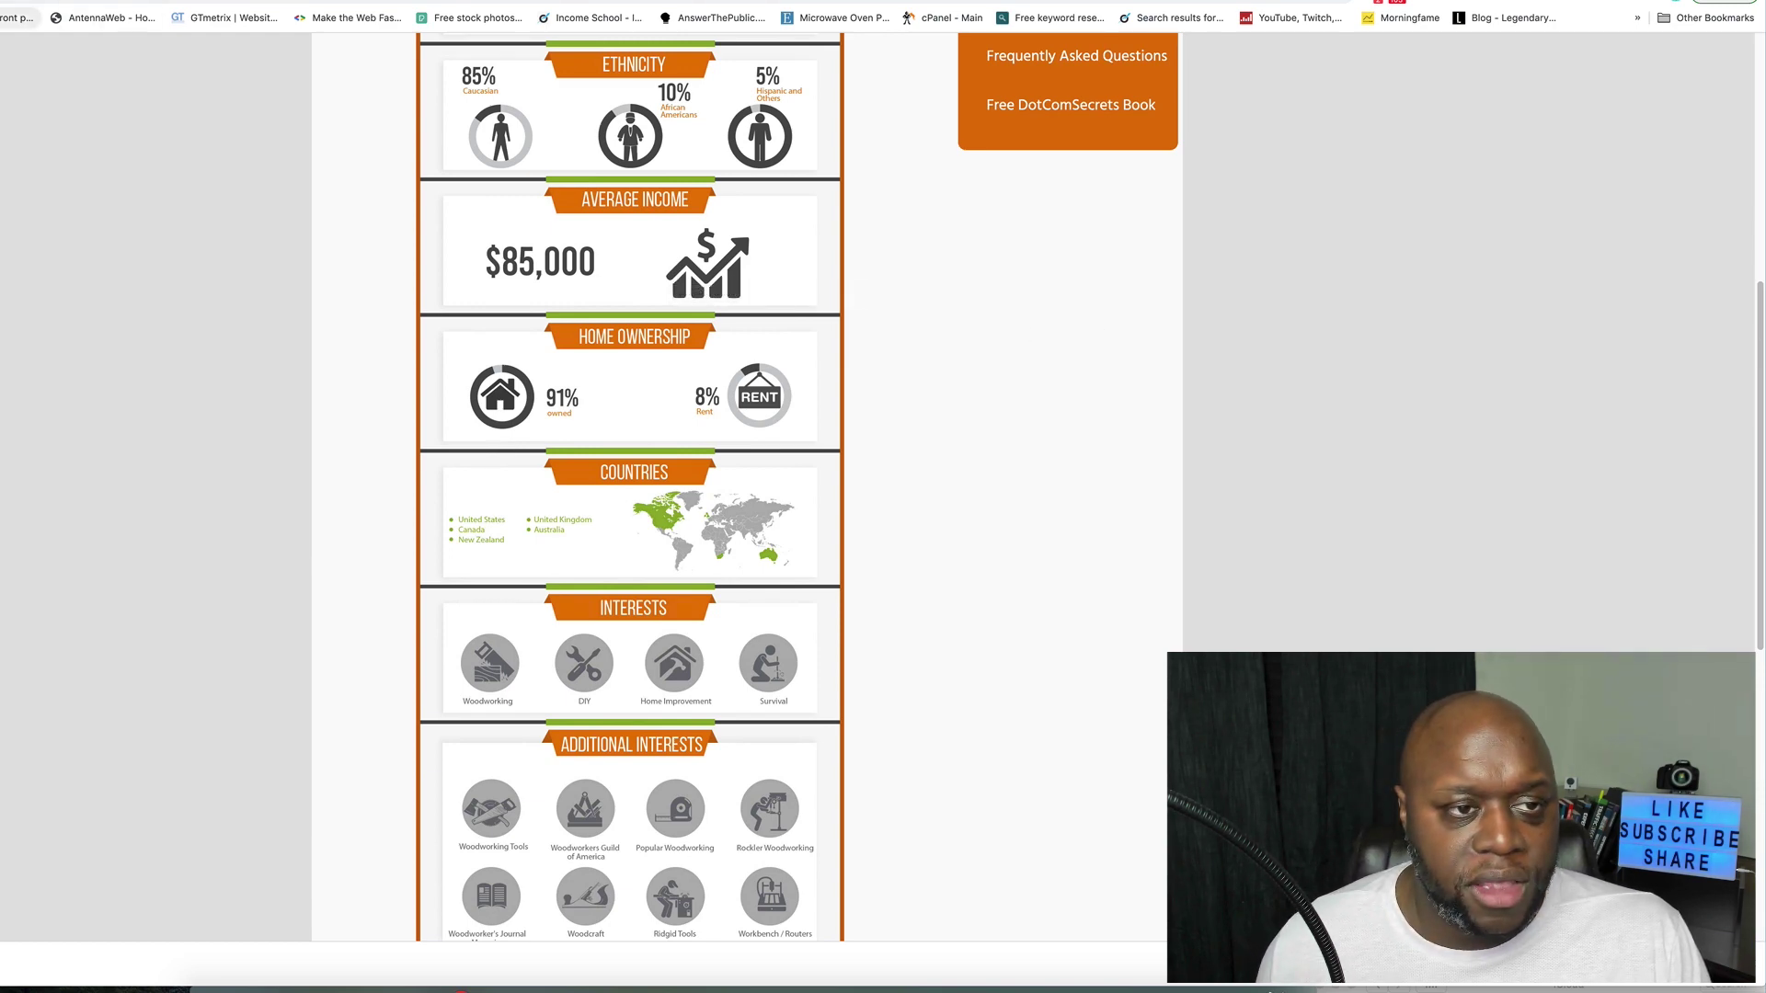
{"action": "key", "text": "ctrl+w"}
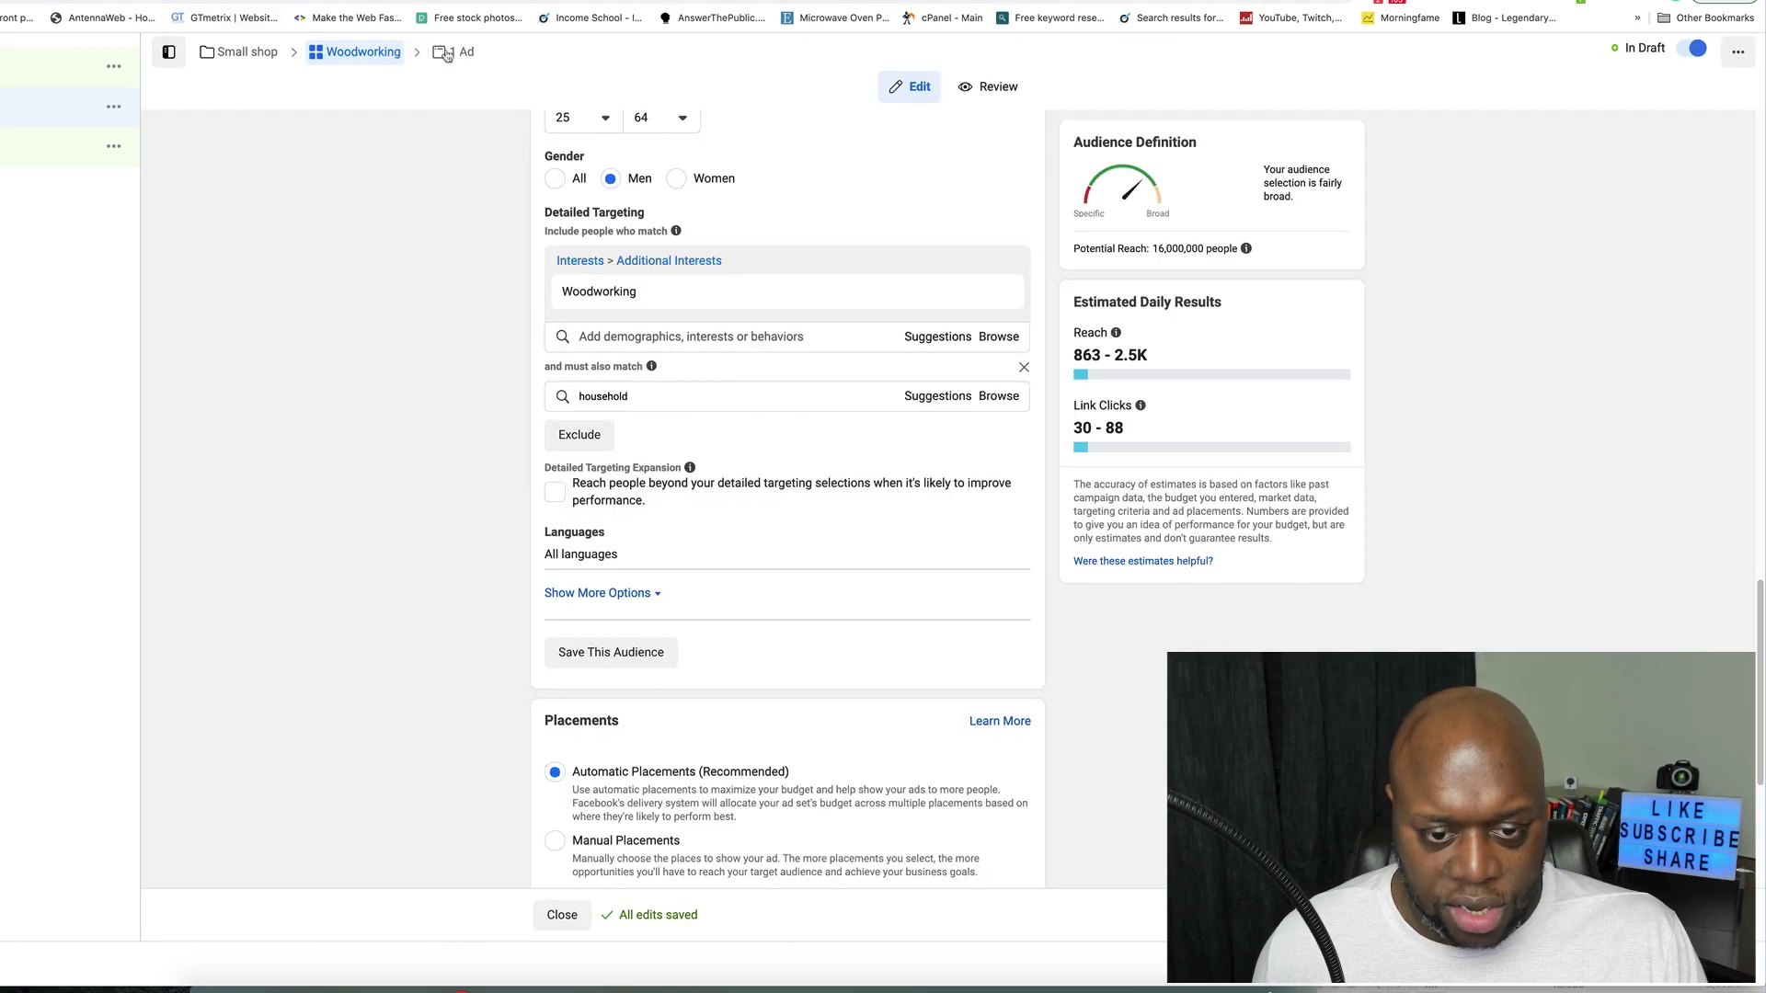
Step: Search the narrowing condition for "house hold" and add Household income: top 25%-50% of ZIP codes (US)
{"action": "double_click", "coordinate": [819, 398]}
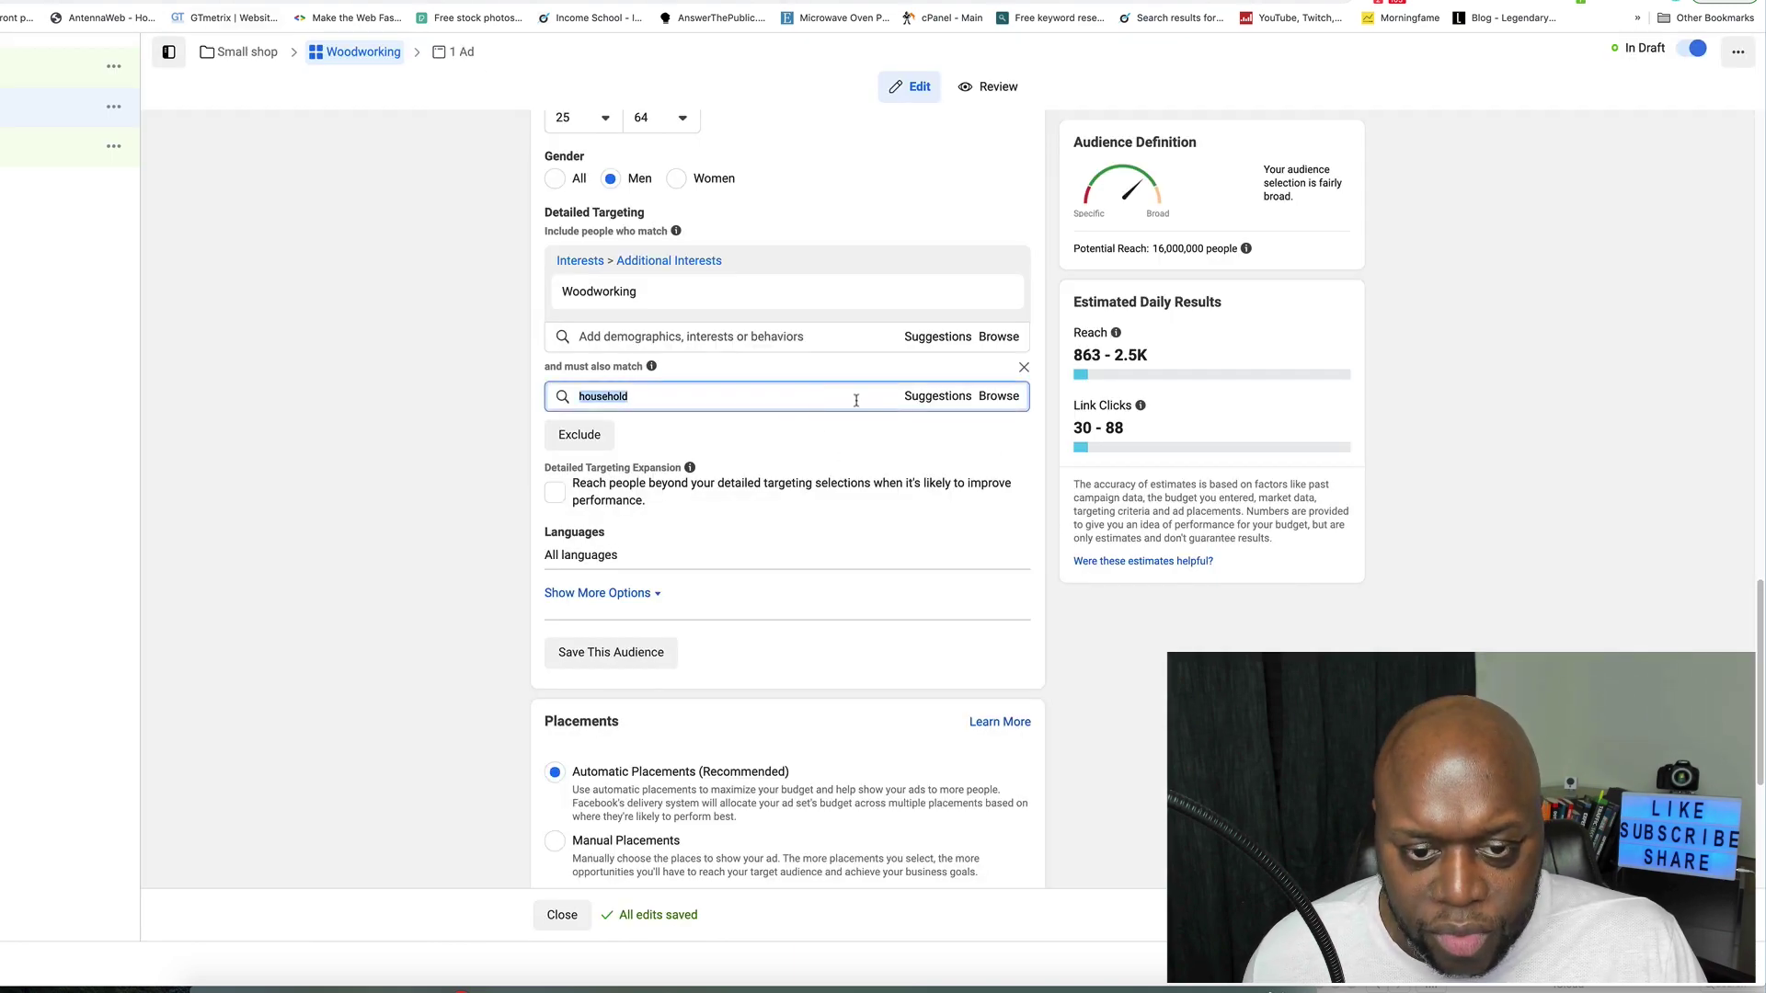
{"action": "key", "text": "BackSpace"}
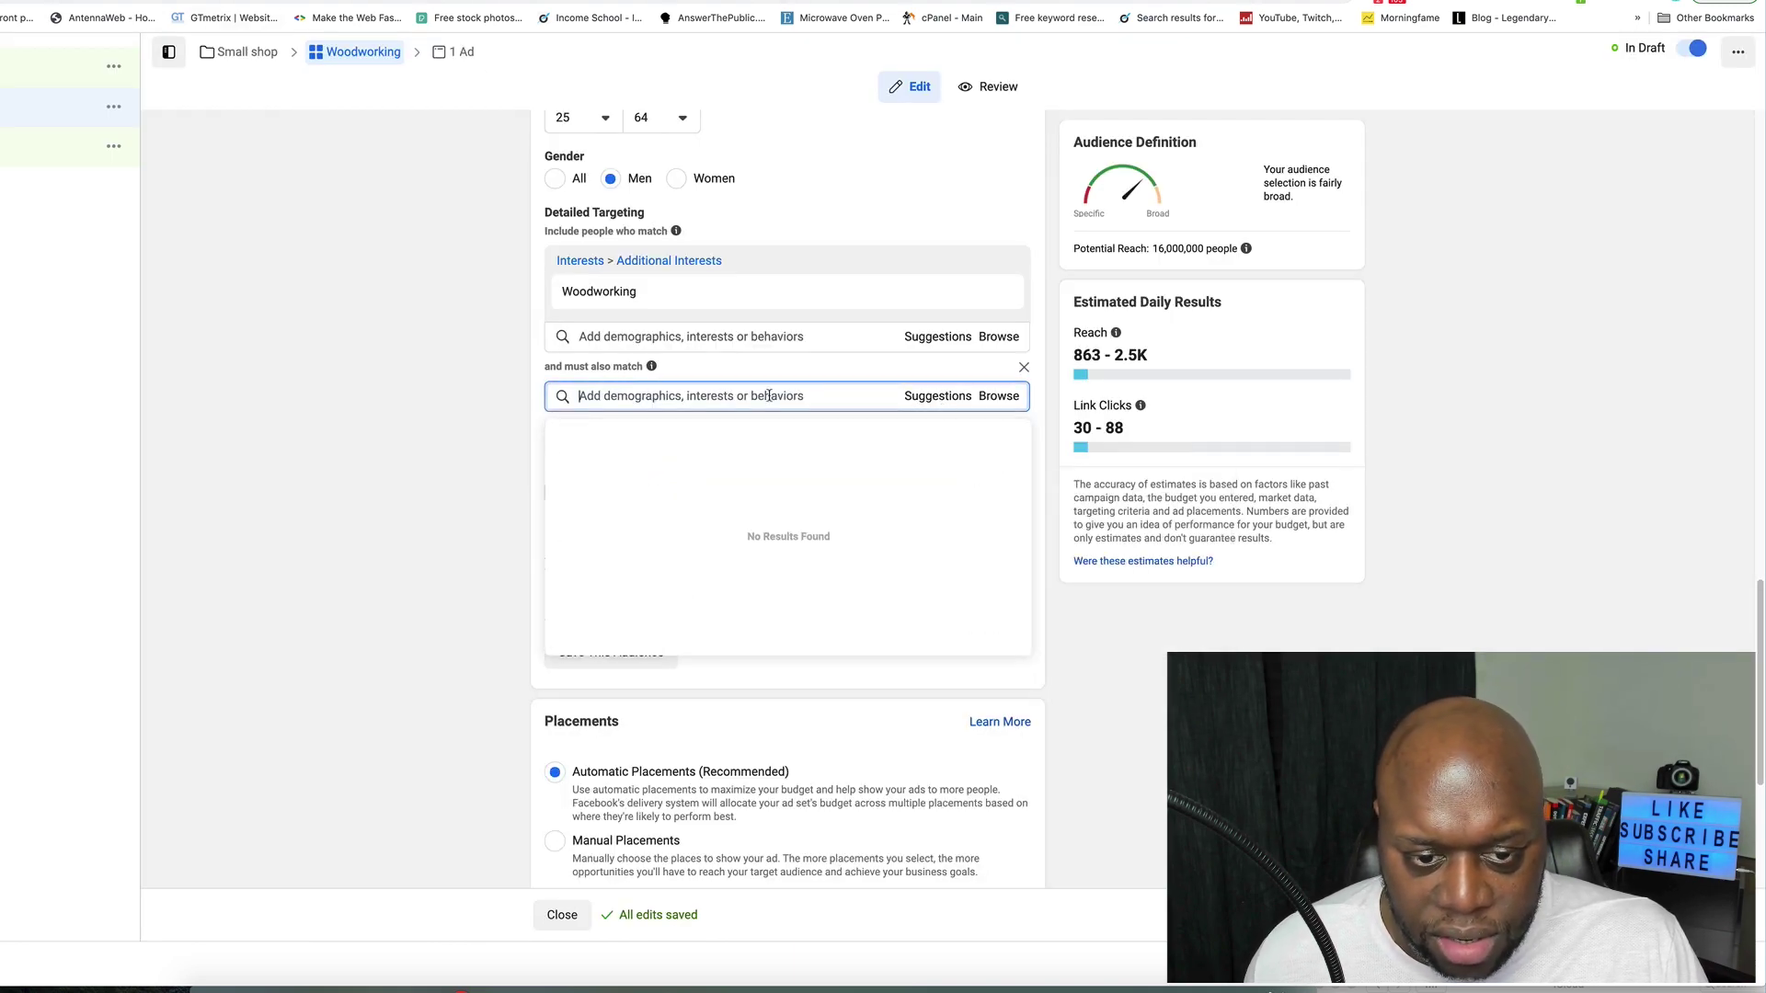
{"action": "type", "text": "house hold"}
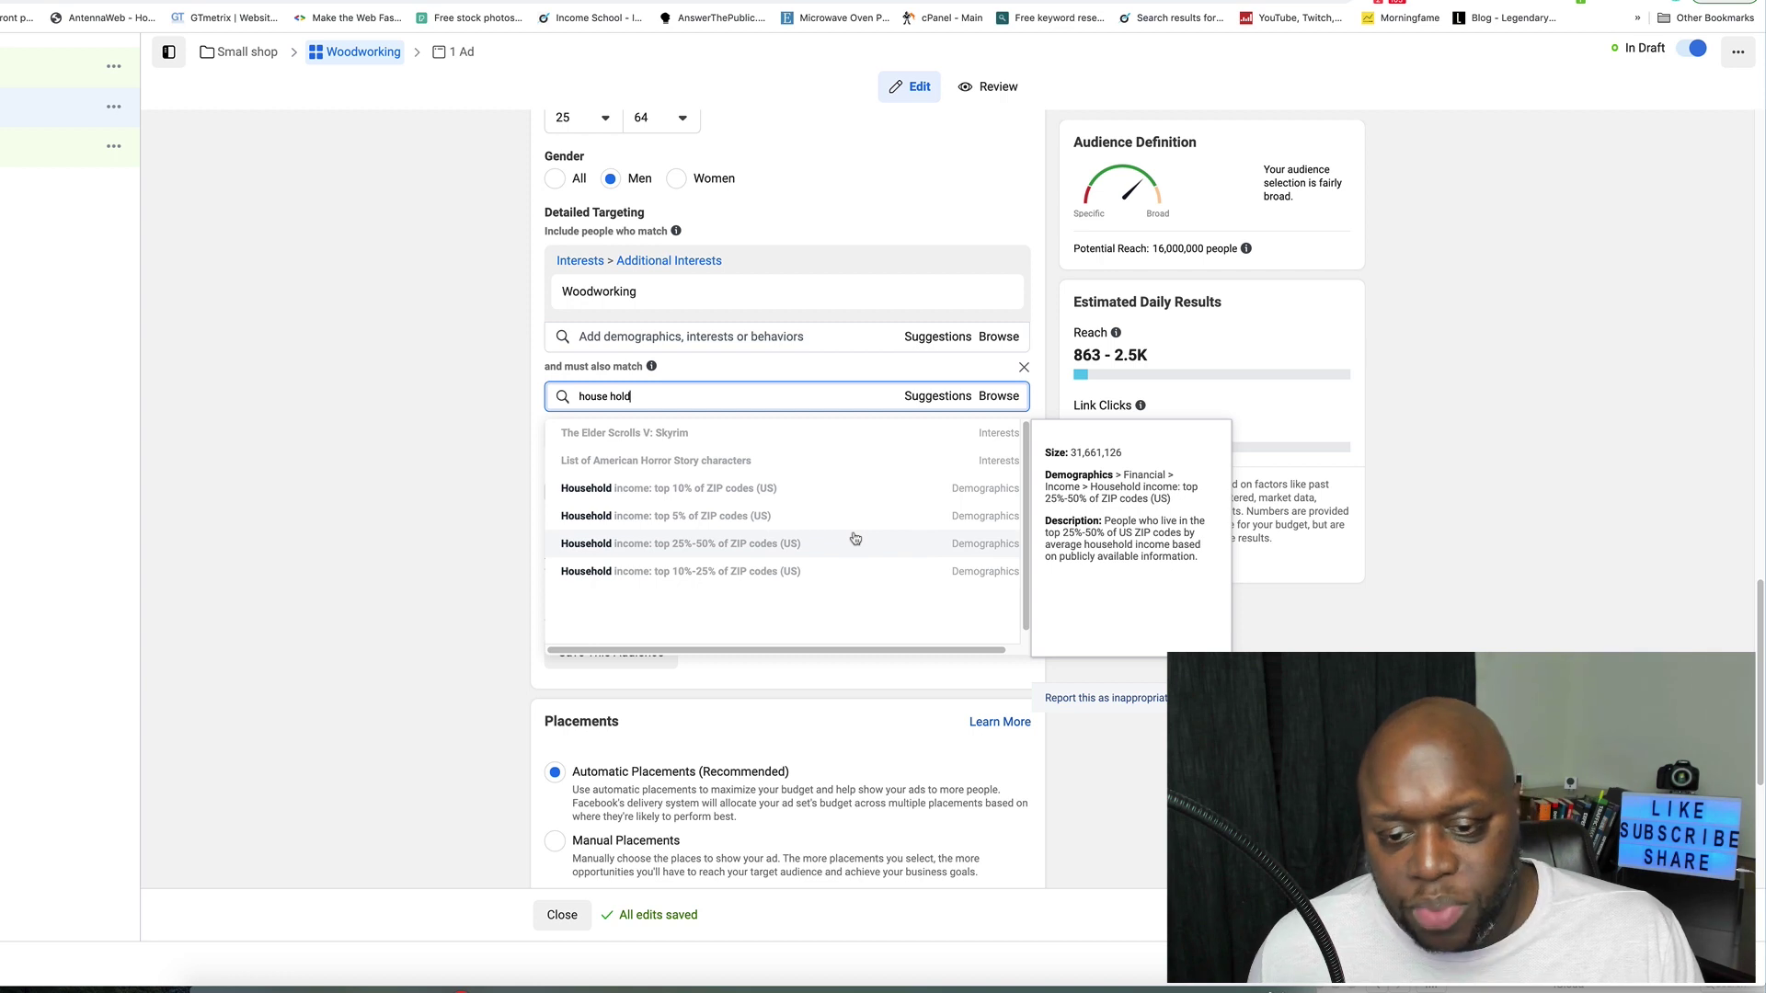
{"action": "left_click", "coordinate": [854, 541]}
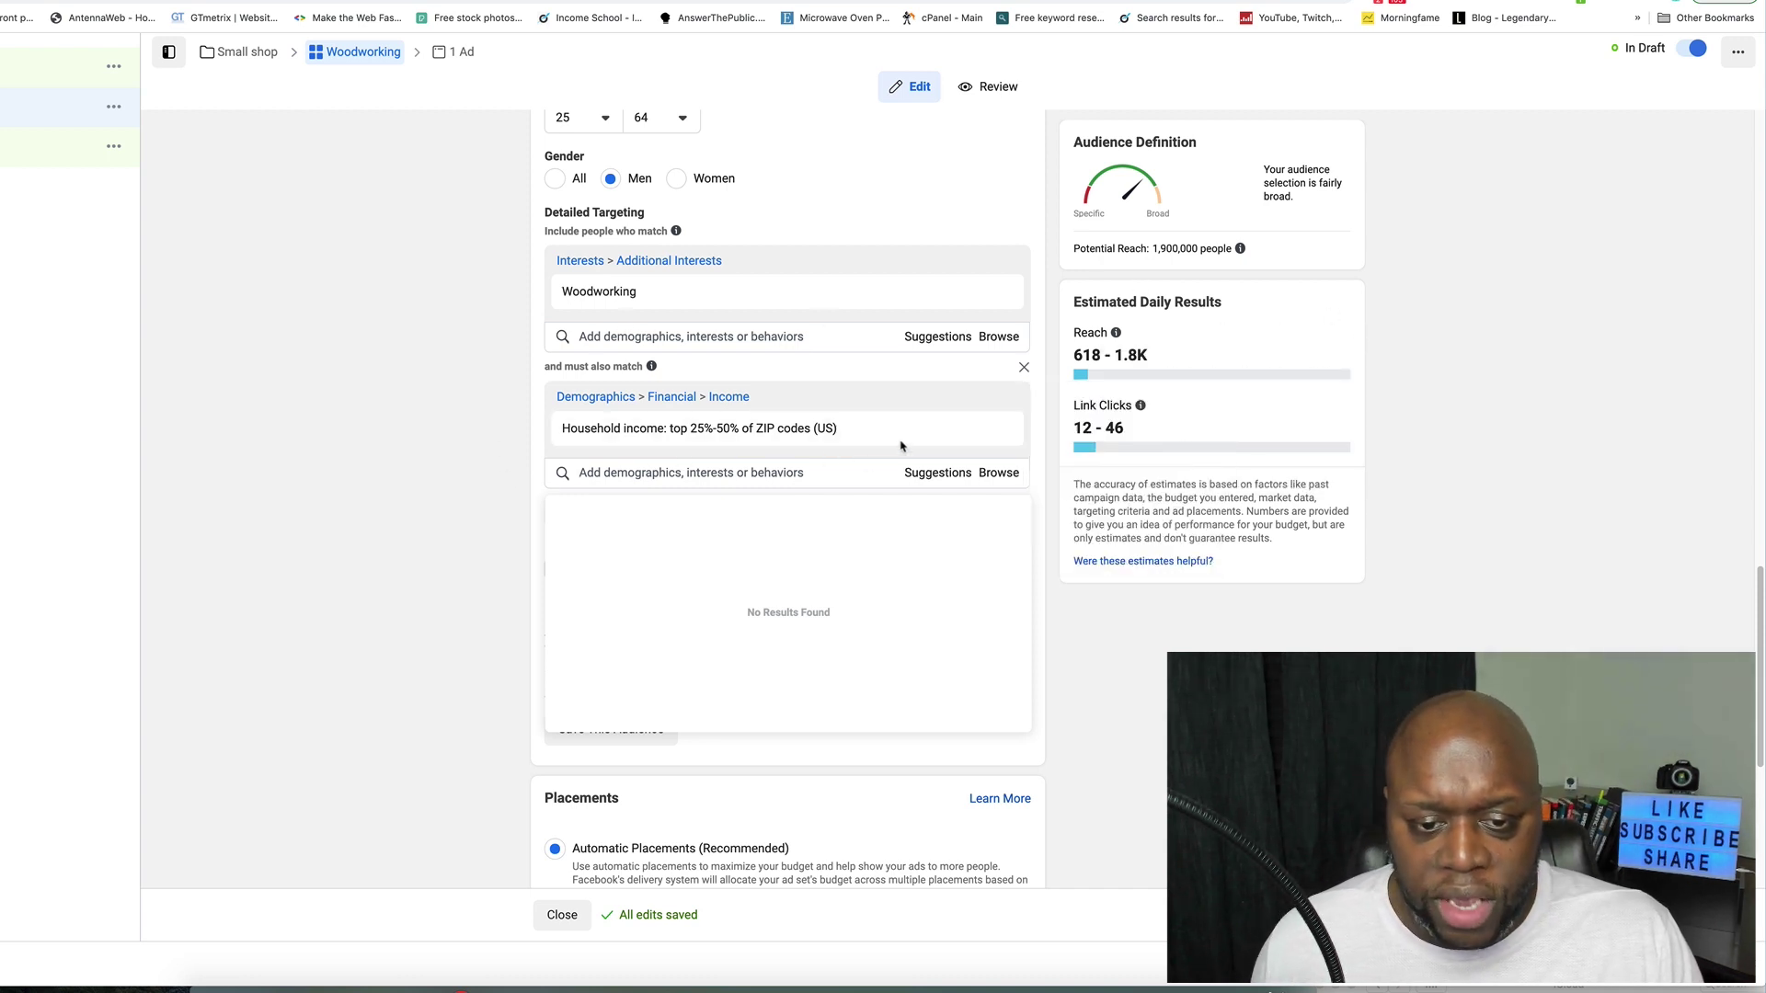
{"action": "mouse_move", "coordinate": [896, 436]}
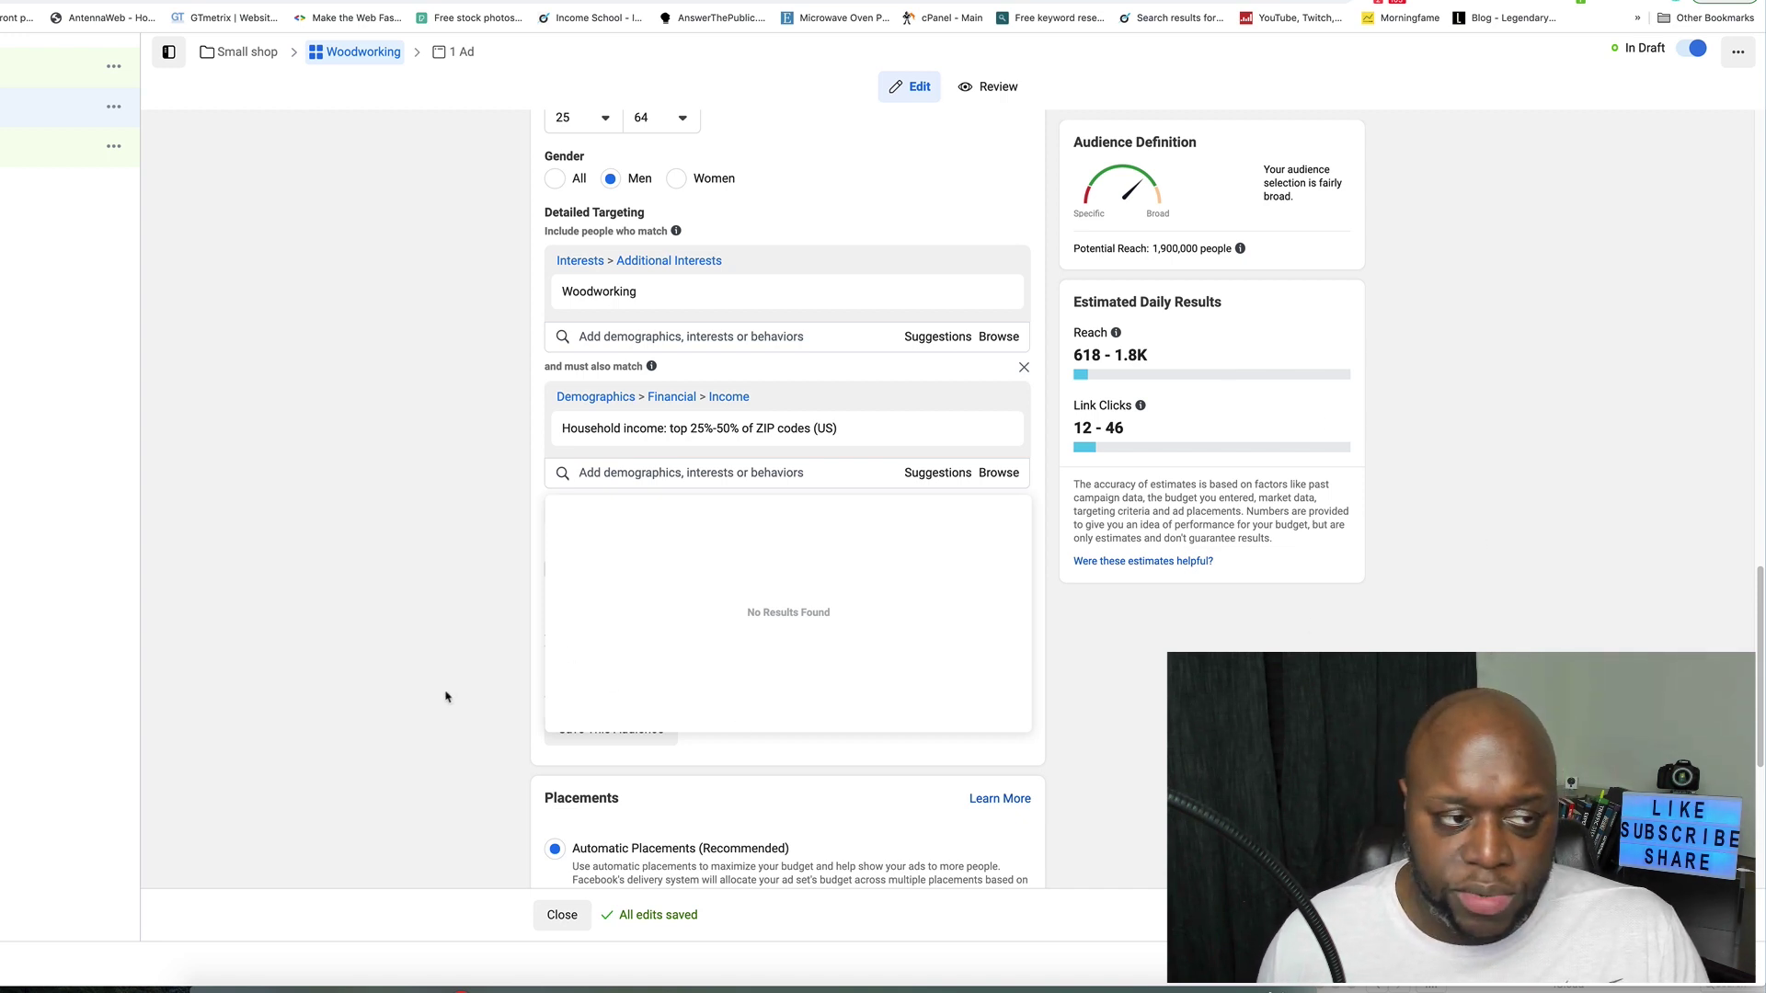
Step: Switch the ad set to Manual Placements and exclude the Instagram, Messenger and Audience Network platforms
{"action": "scroll", "coordinate": [445, 696], "scroll_direction": "down", "scroll_amount": 5}
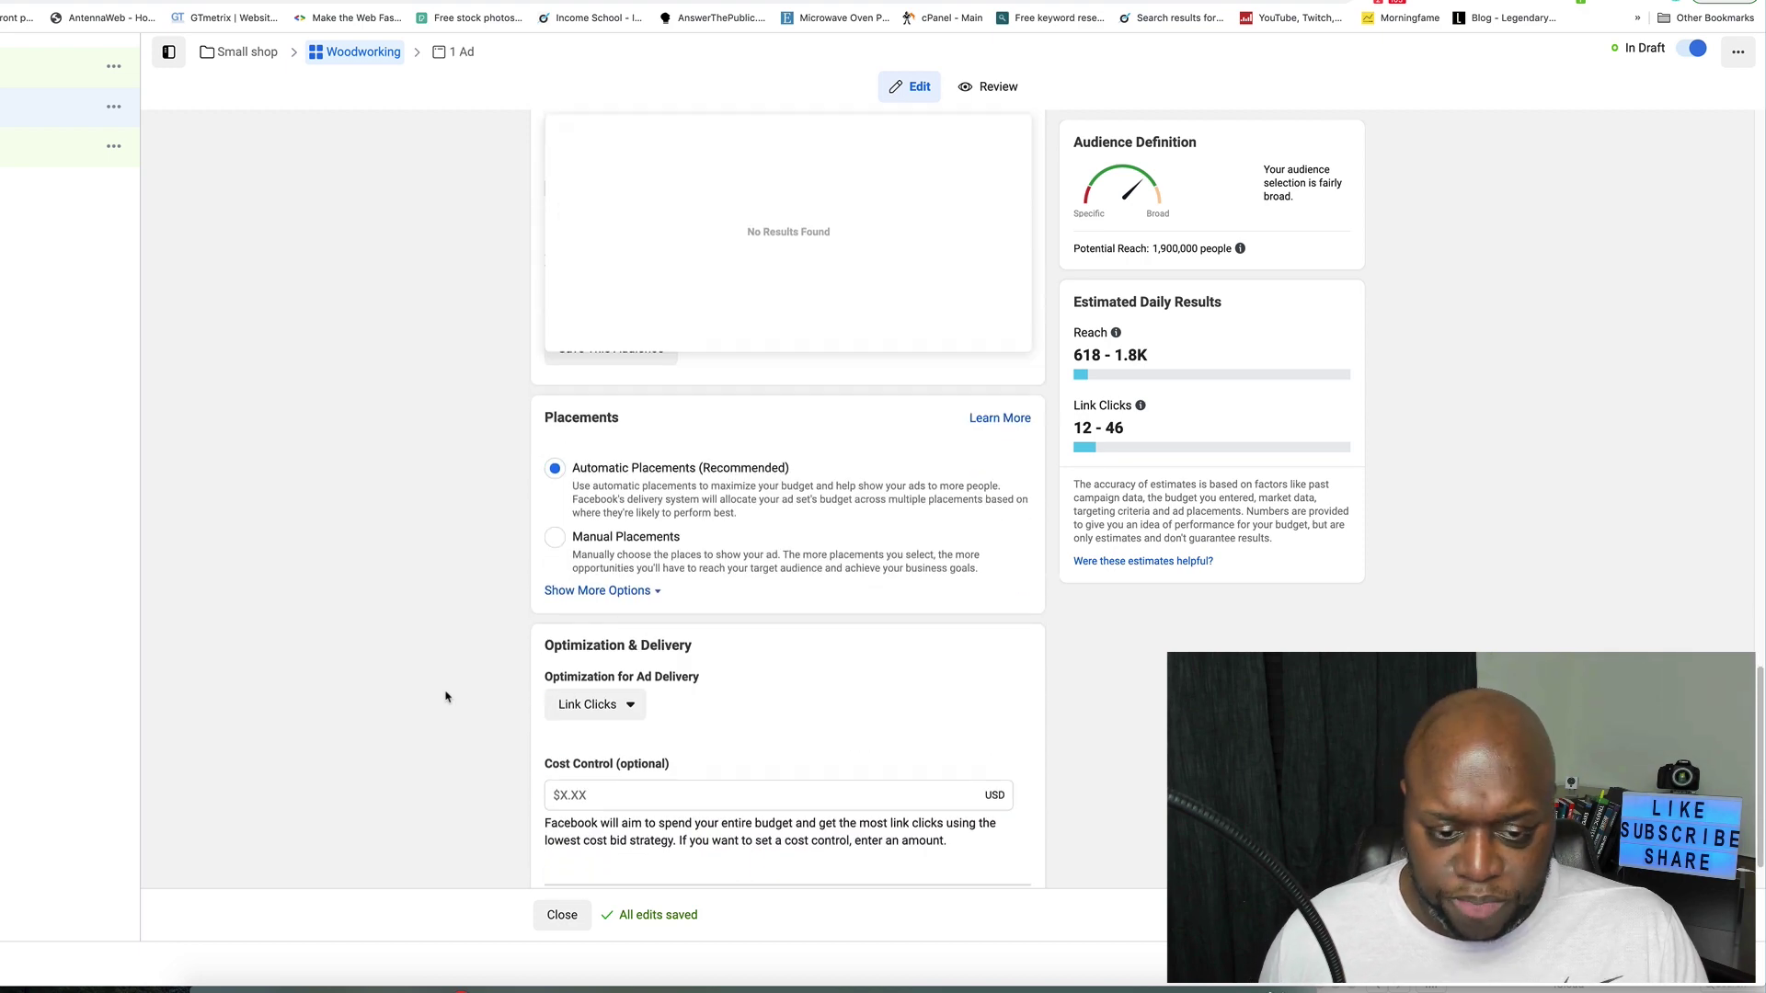
{"action": "scroll", "coordinate": [445, 696], "scroll_direction": "down", "scroll_amount": 1}
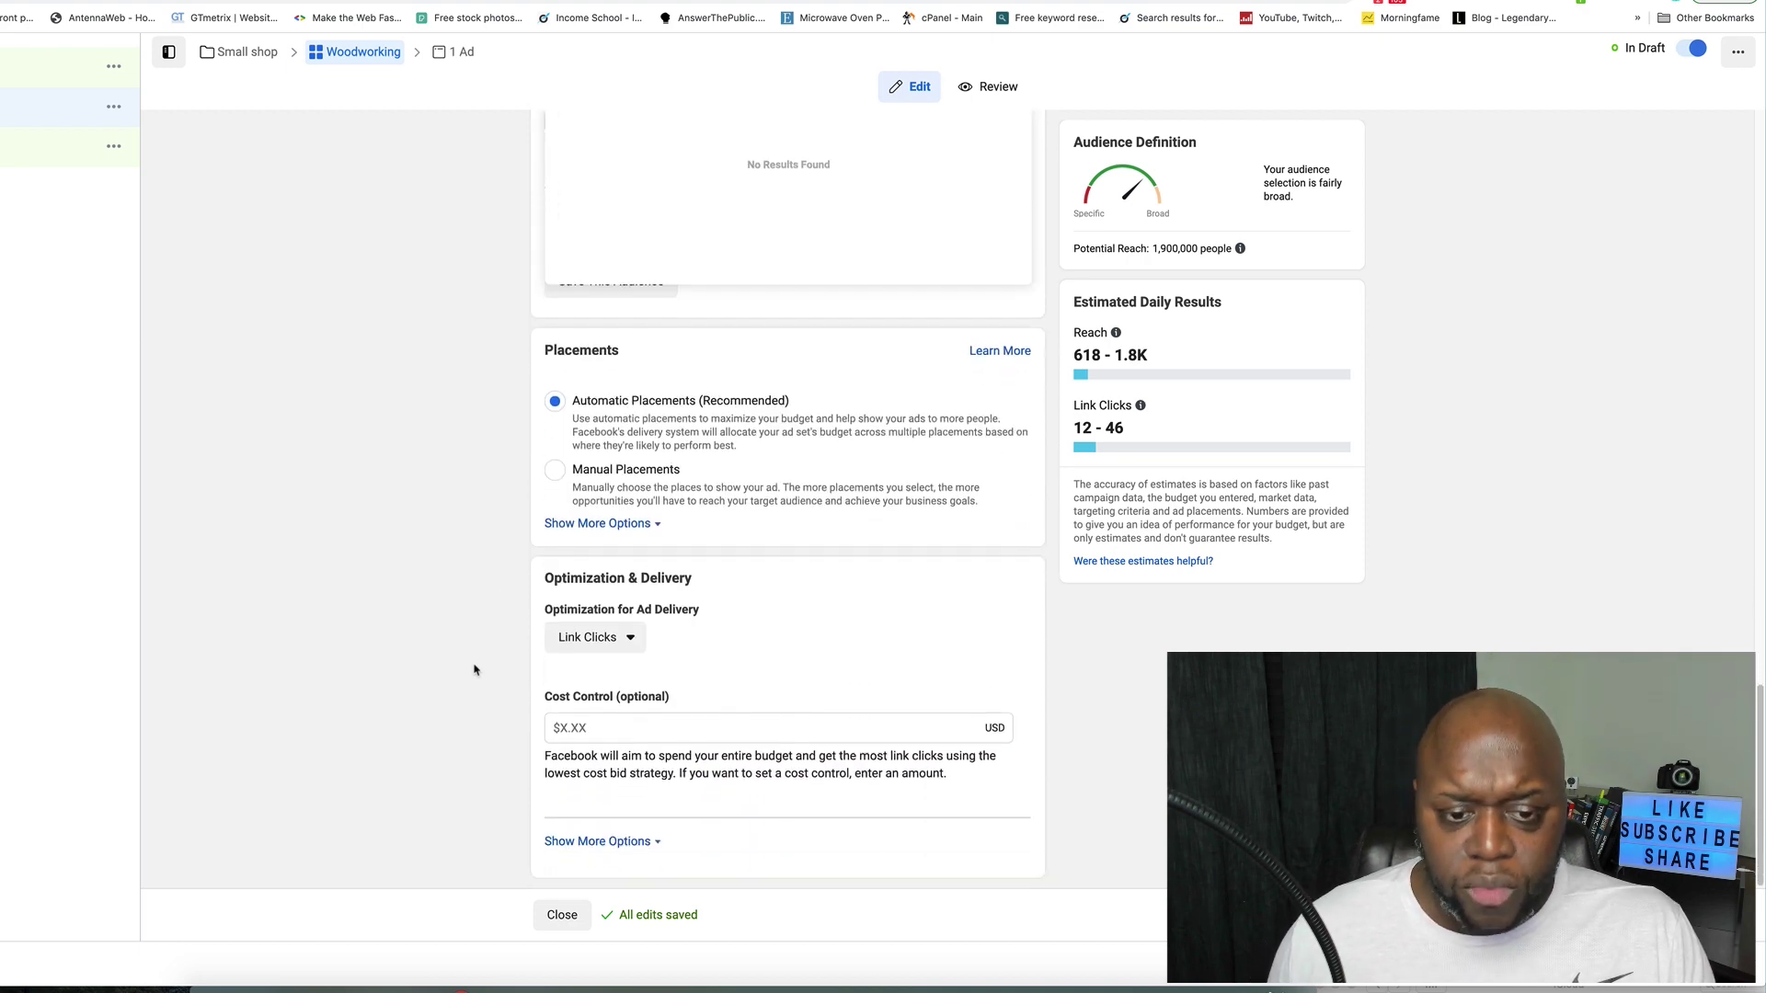
{"action": "left_click", "coordinate": [556, 473]}
{"action": "scroll", "coordinate": [462, 575], "scroll_direction": "down", "scroll_amount": 2}
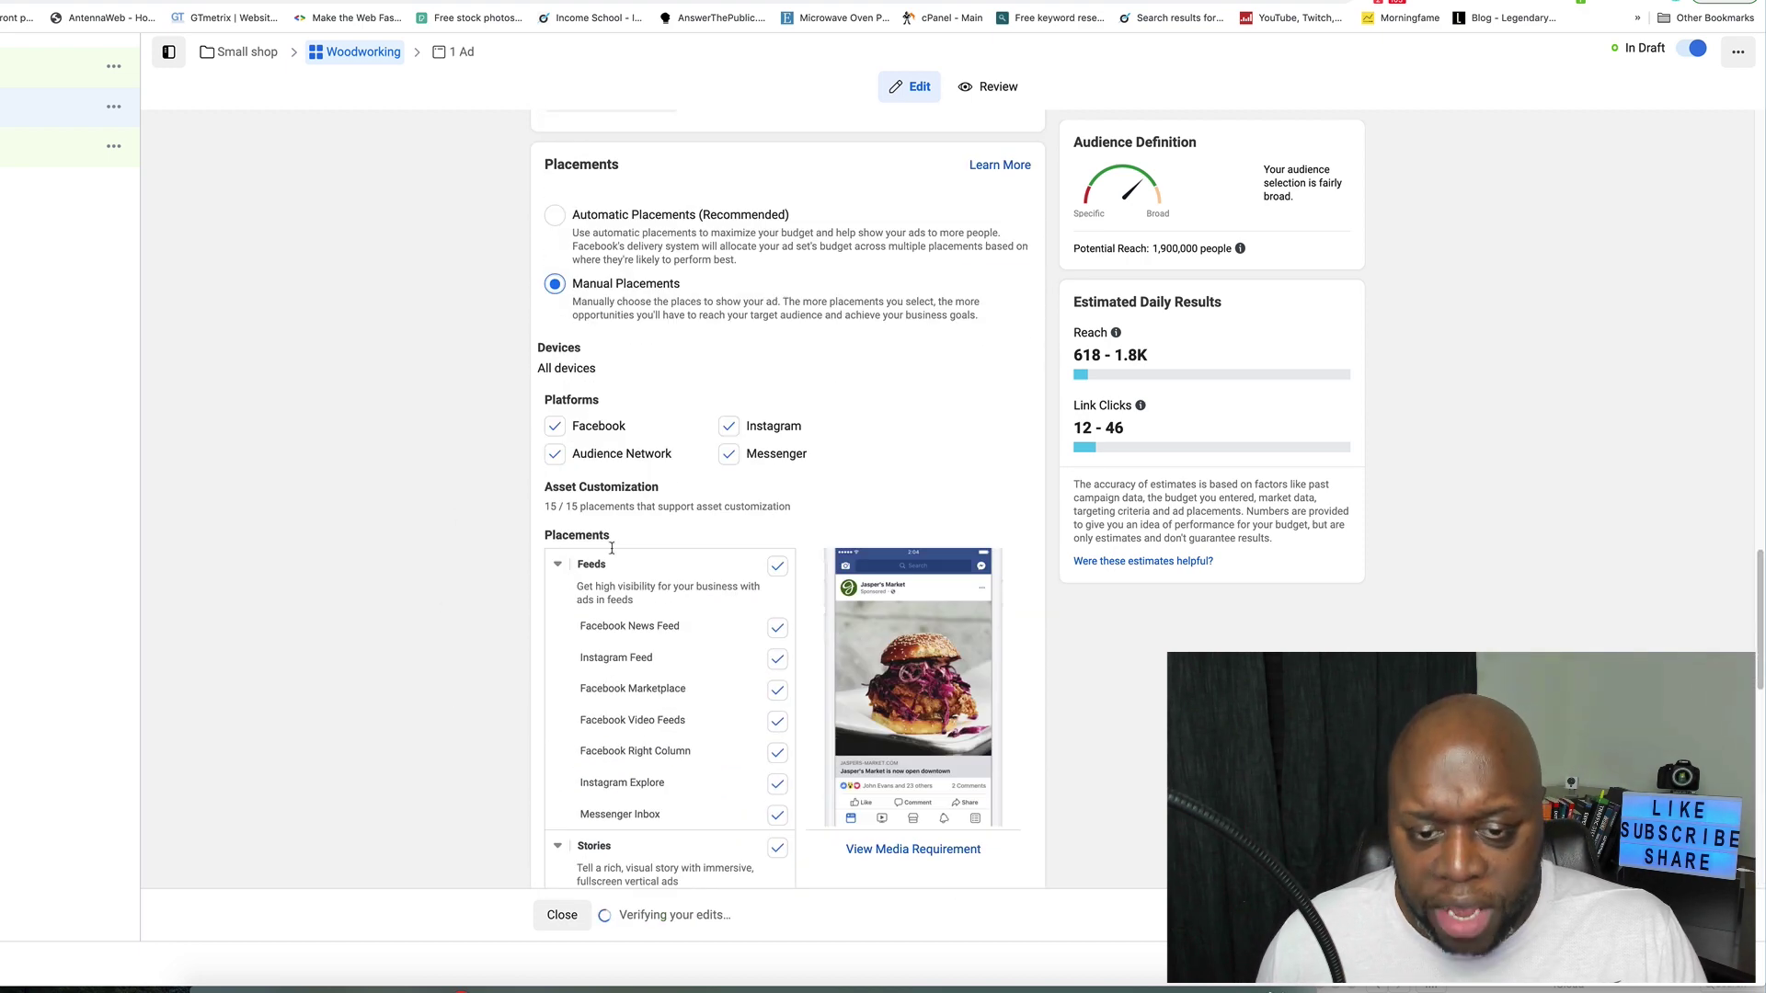
{"action": "left_click", "coordinate": [729, 426]}
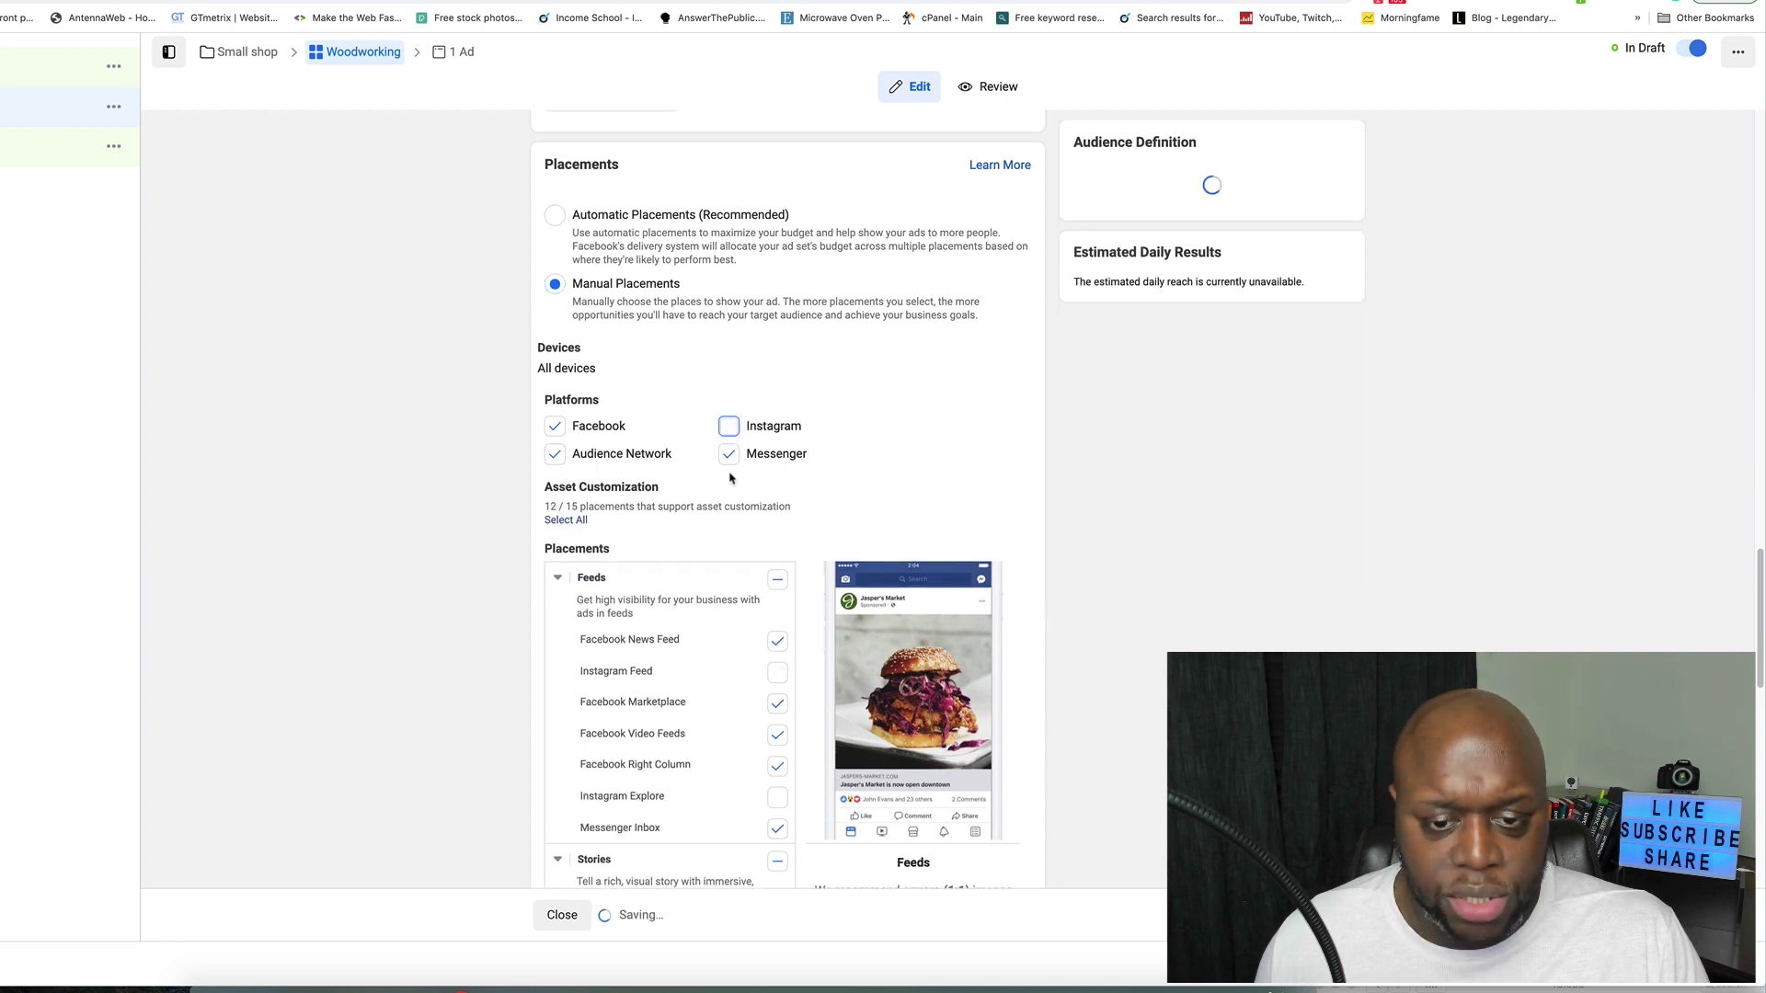
{"action": "left_click", "coordinate": [729, 453]}
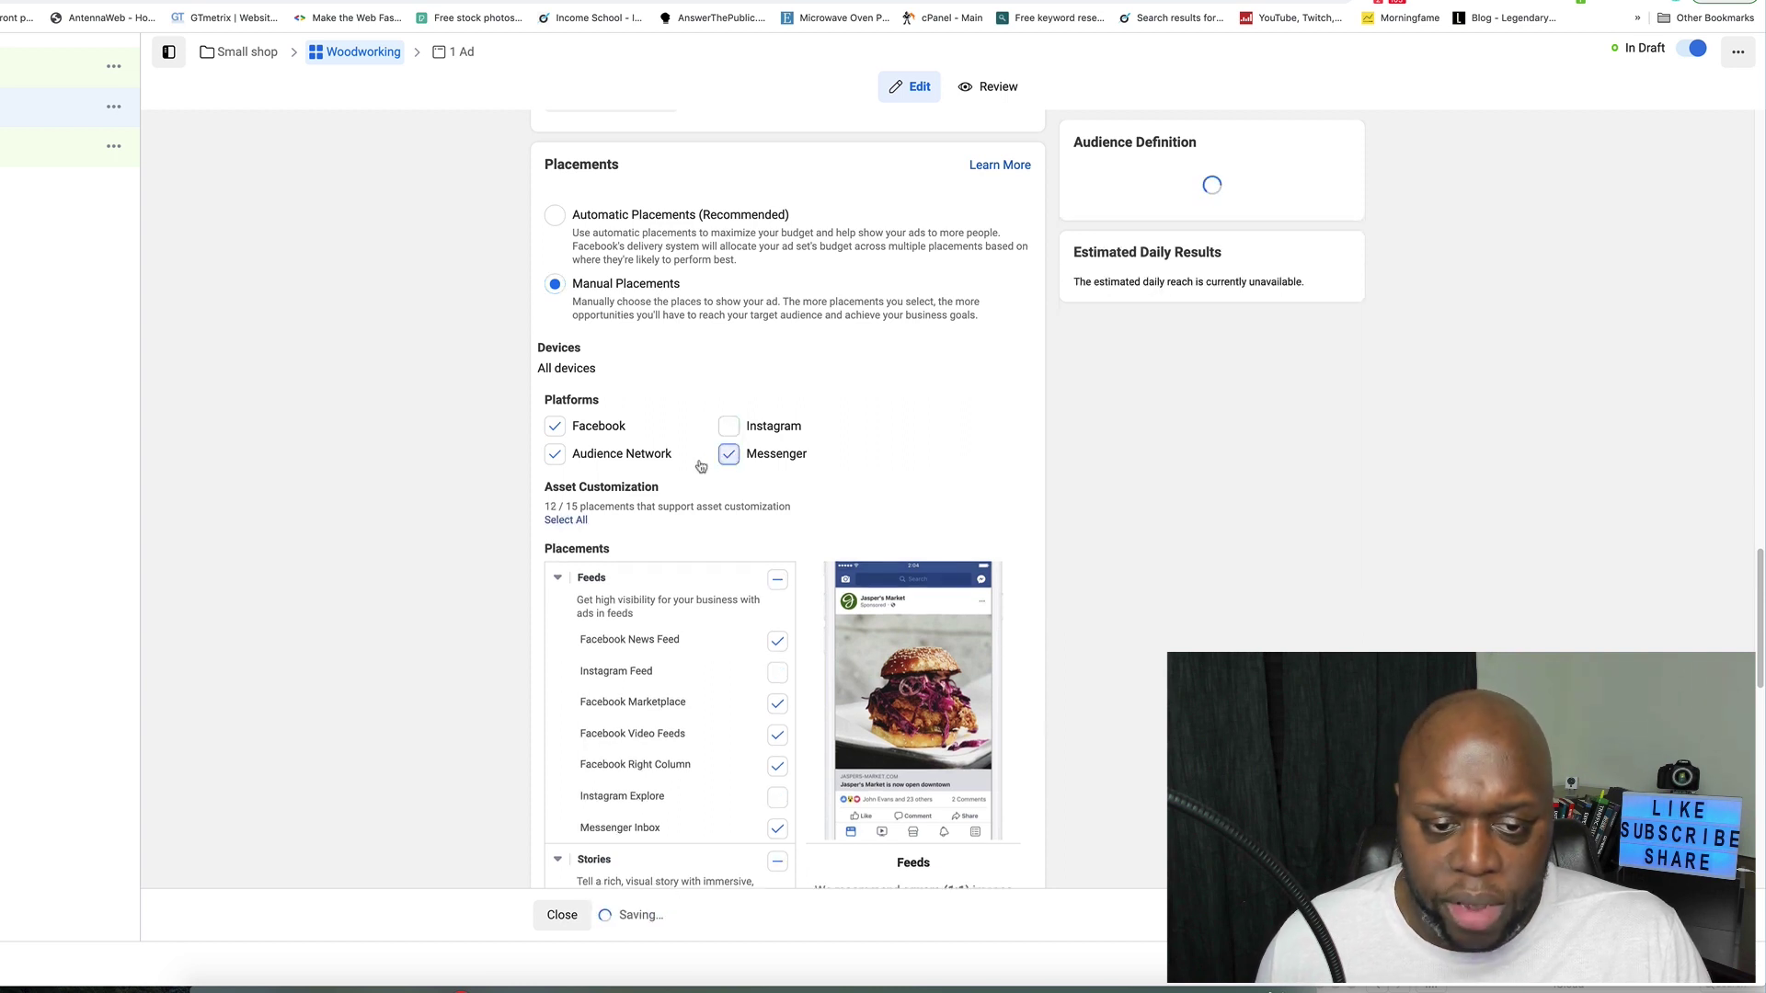
{"action": "left_click", "coordinate": [554, 458]}
Step: Exclude the Facebook Marketplace, Video Feeds, Right Column, Stories and In-Stream placements, keeping Facebook News Feed
{"action": "scroll", "coordinate": [387, 631], "scroll_direction": "down", "scroll_amount": 2}
{"action": "scroll", "coordinate": [387, 631], "scroll_direction": "down", "scroll_amount": 2}
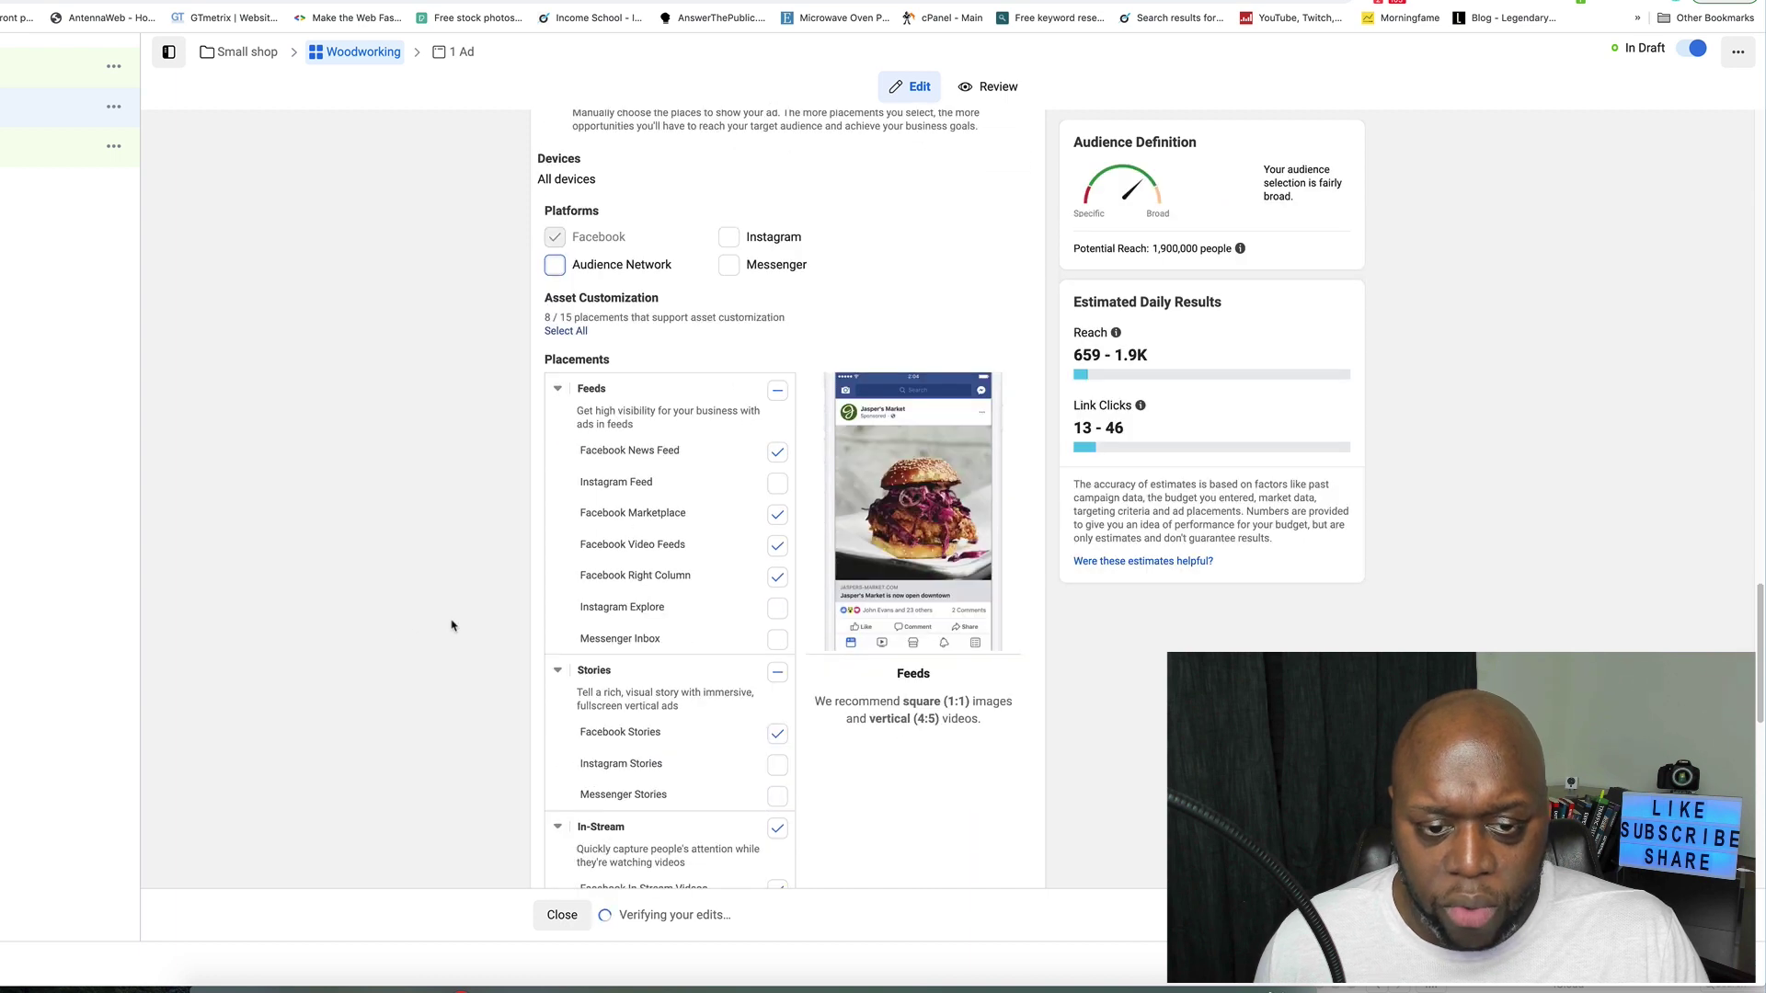
{"action": "left_click", "coordinate": [777, 516]}
{"action": "left_click", "coordinate": [778, 546]}
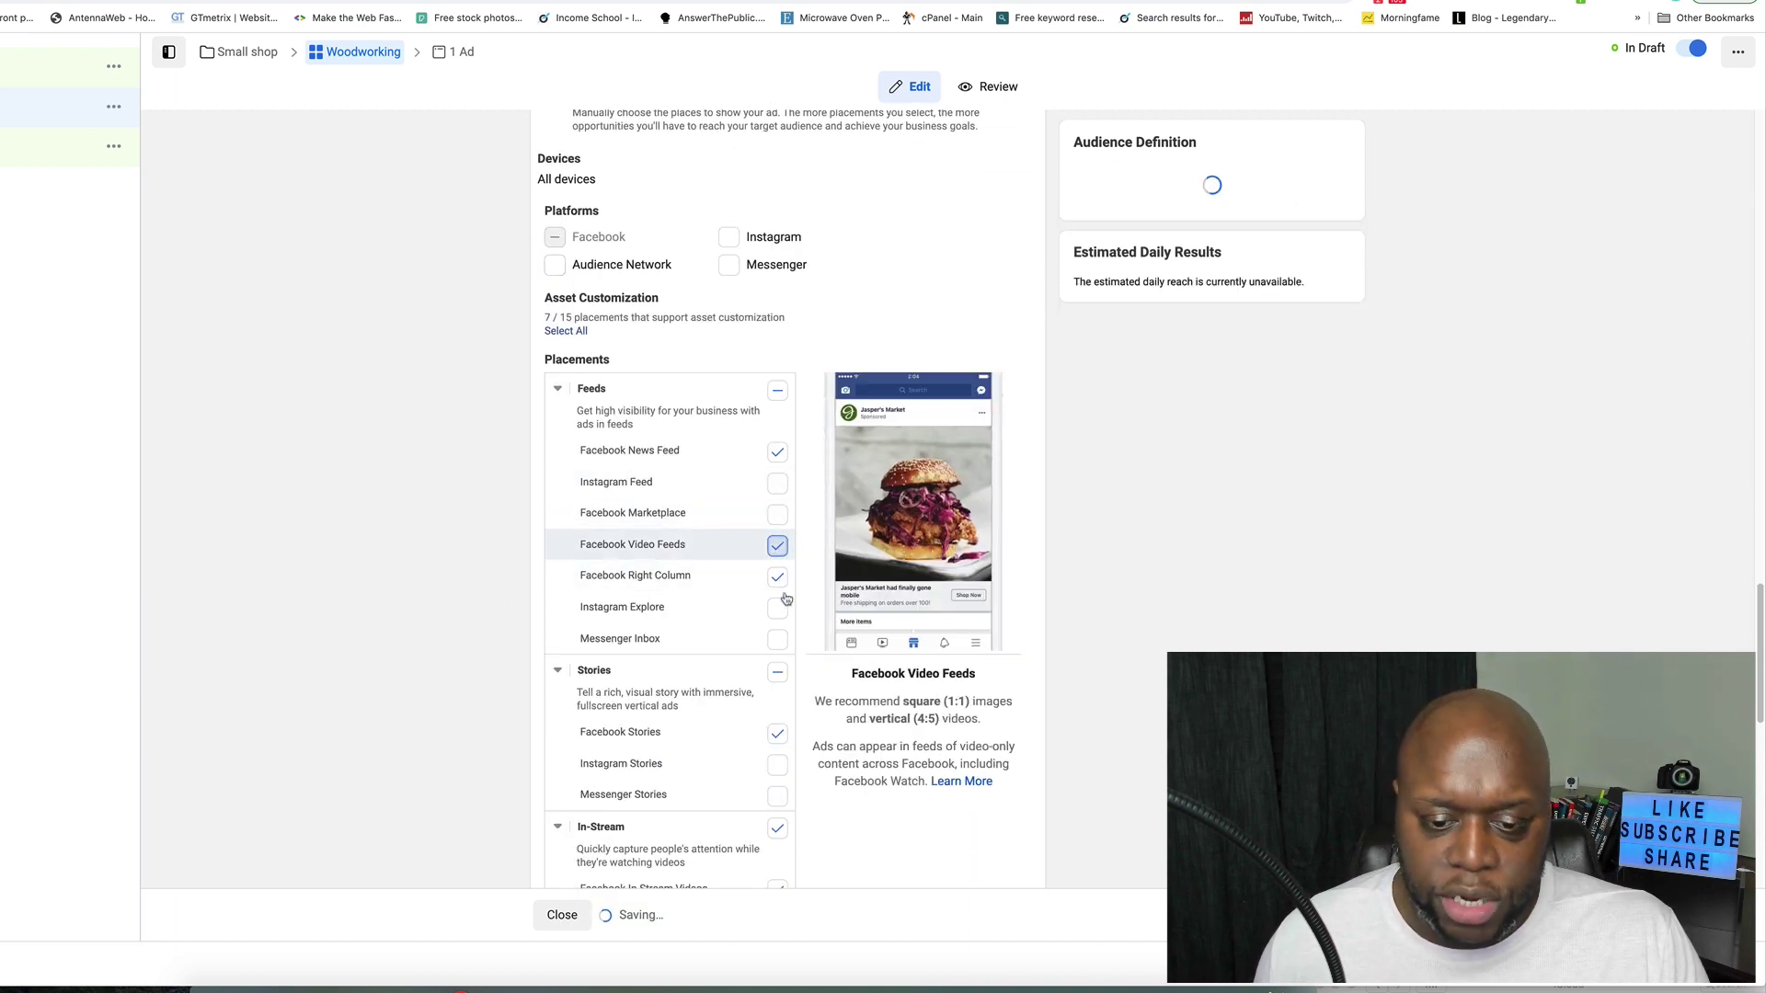
{"action": "left_click", "coordinate": [777, 733]}
{"action": "left_click", "coordinate": [777, 829]}
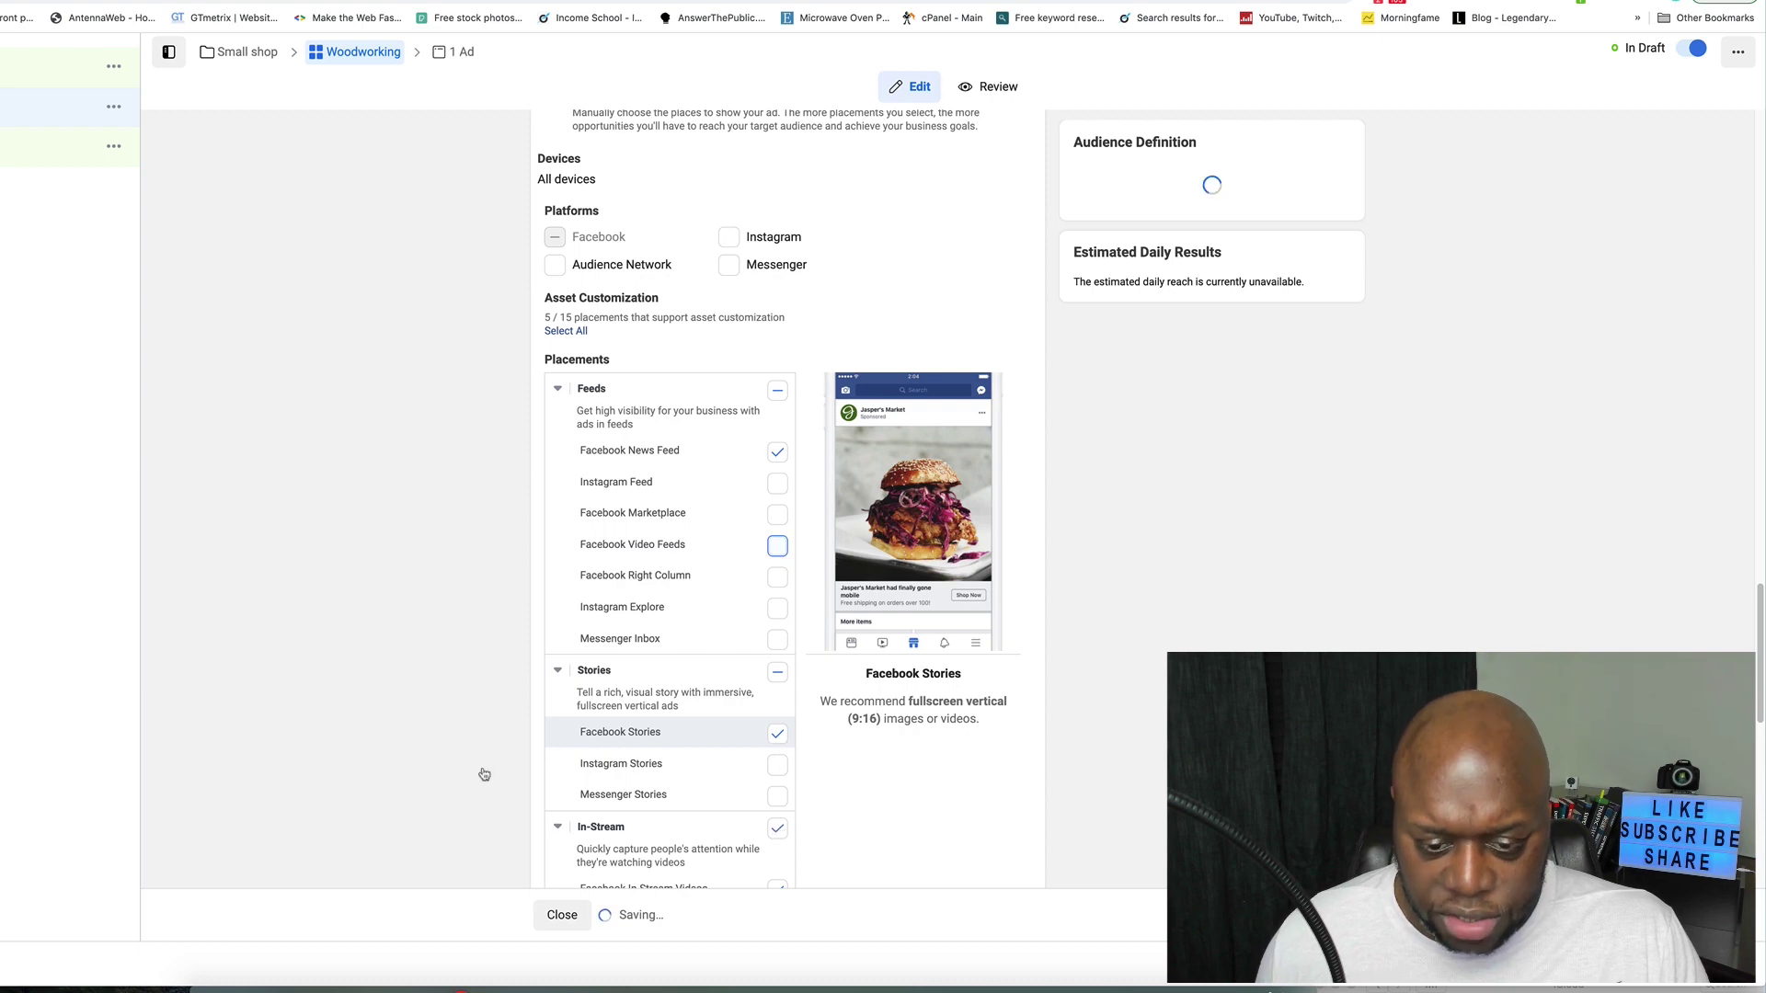
Step: Exclude the Search and In-Article placements from the ad set
{"action": "scroll", "coordinate": [455, 676], "scroll_direction": "down", "scroll_amount": 10}
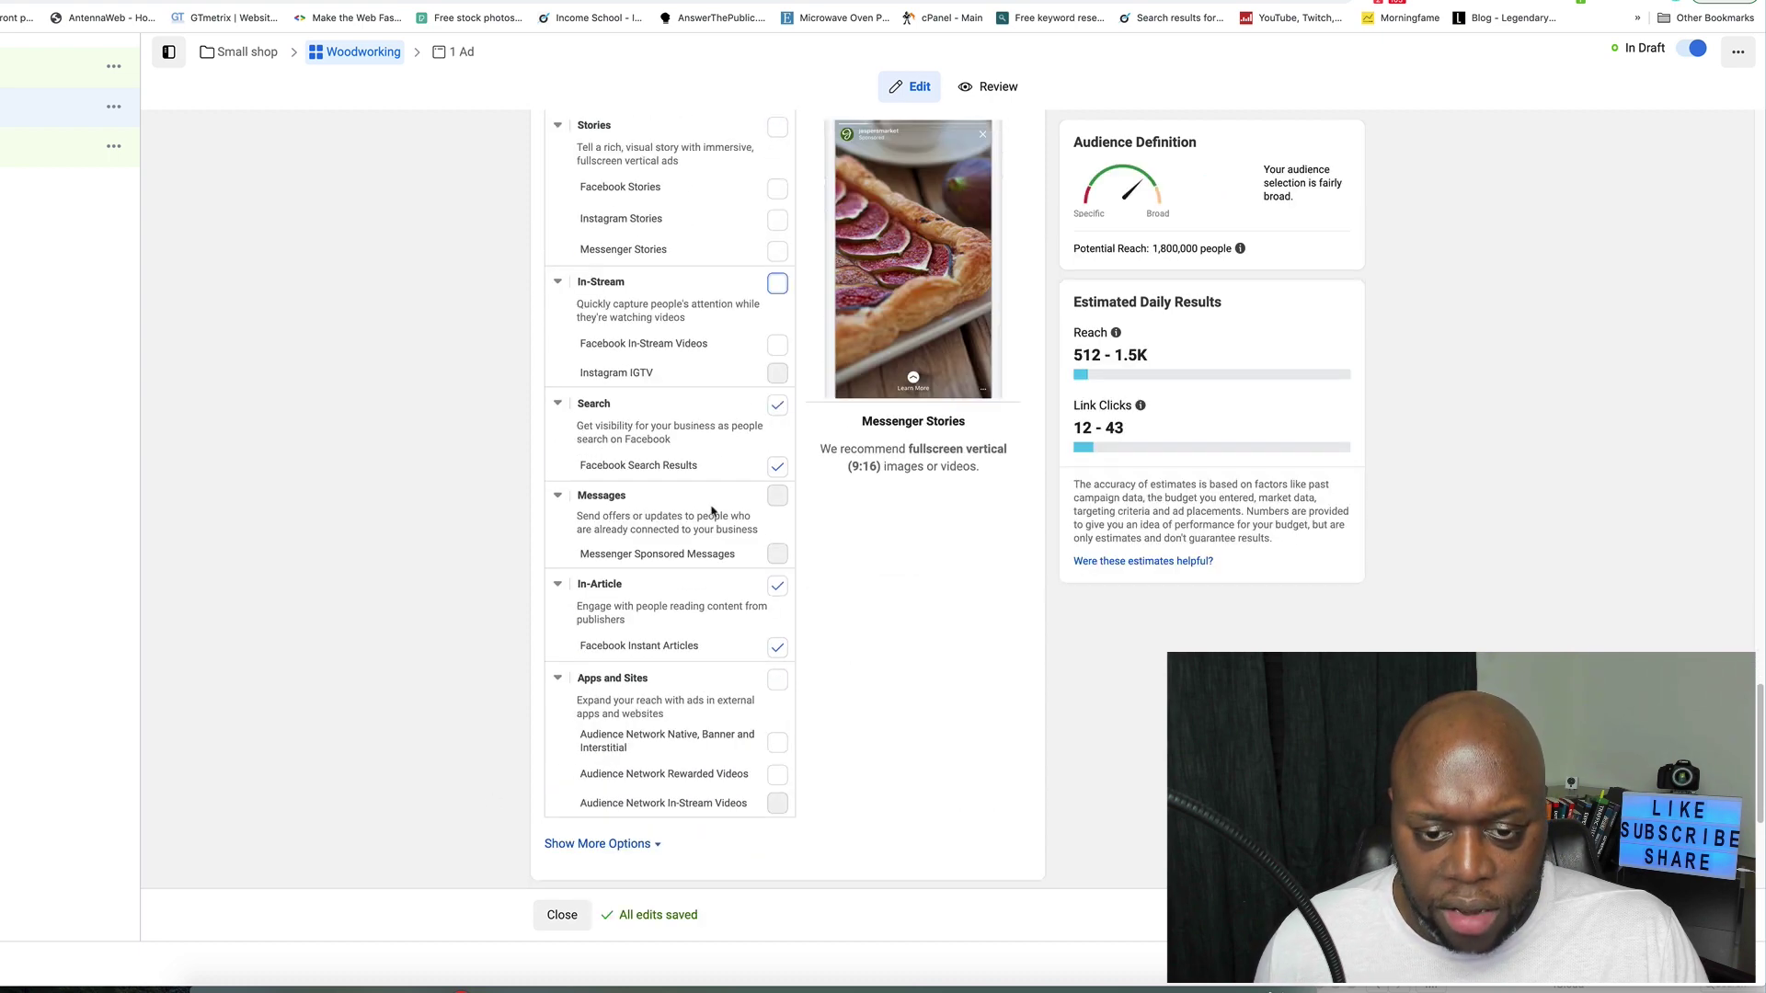
{"action": "left_click", "coordinate": [777, 404]}
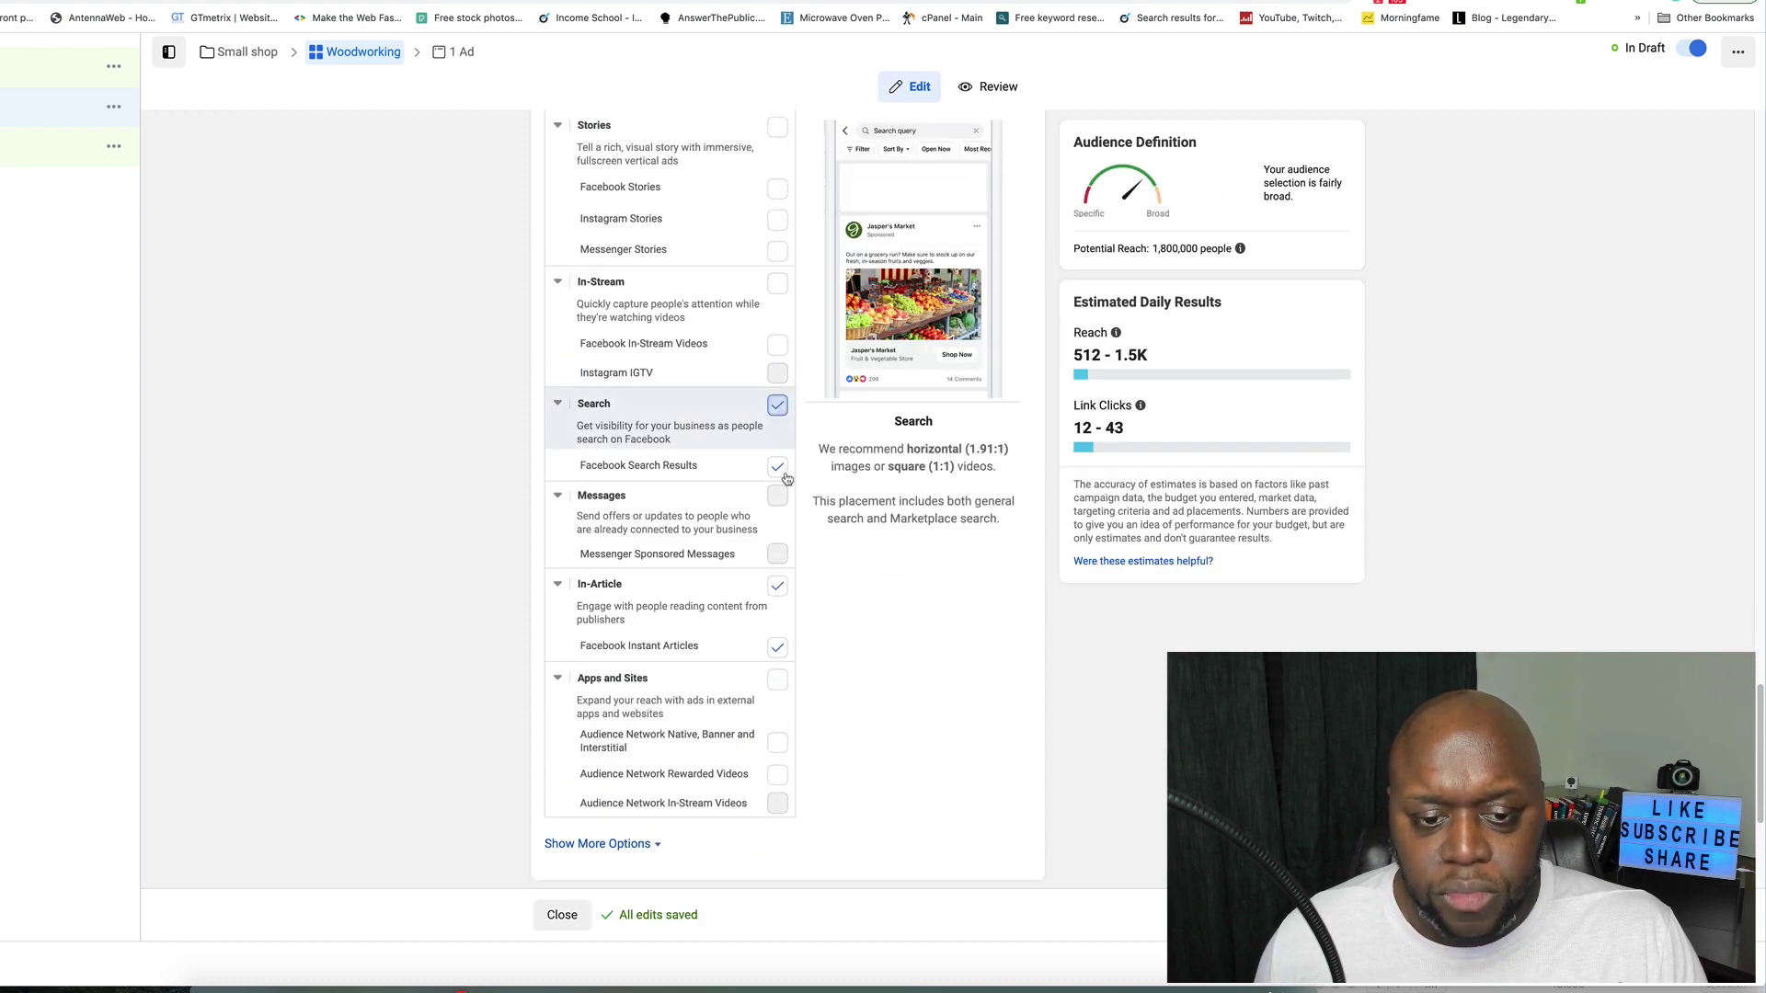
{"action": "left_click", "coordinate": [779, 588]}
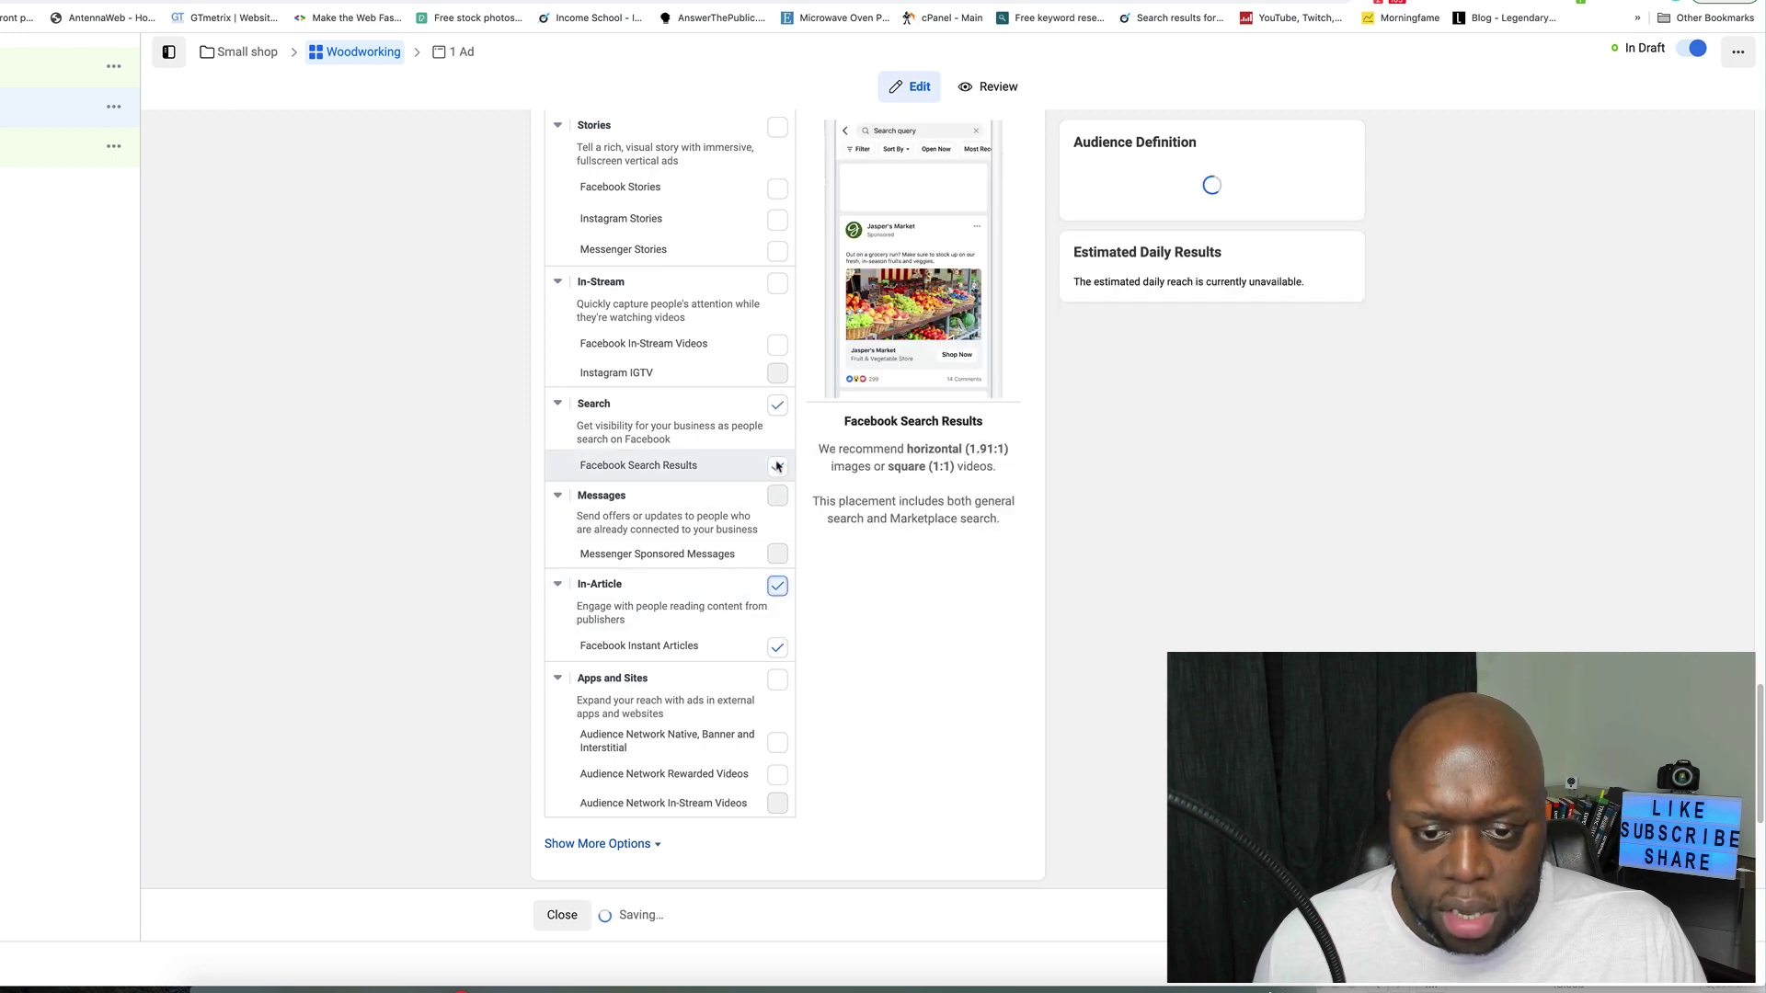
{"action": "left_click", "coordinate": [778, 405]}
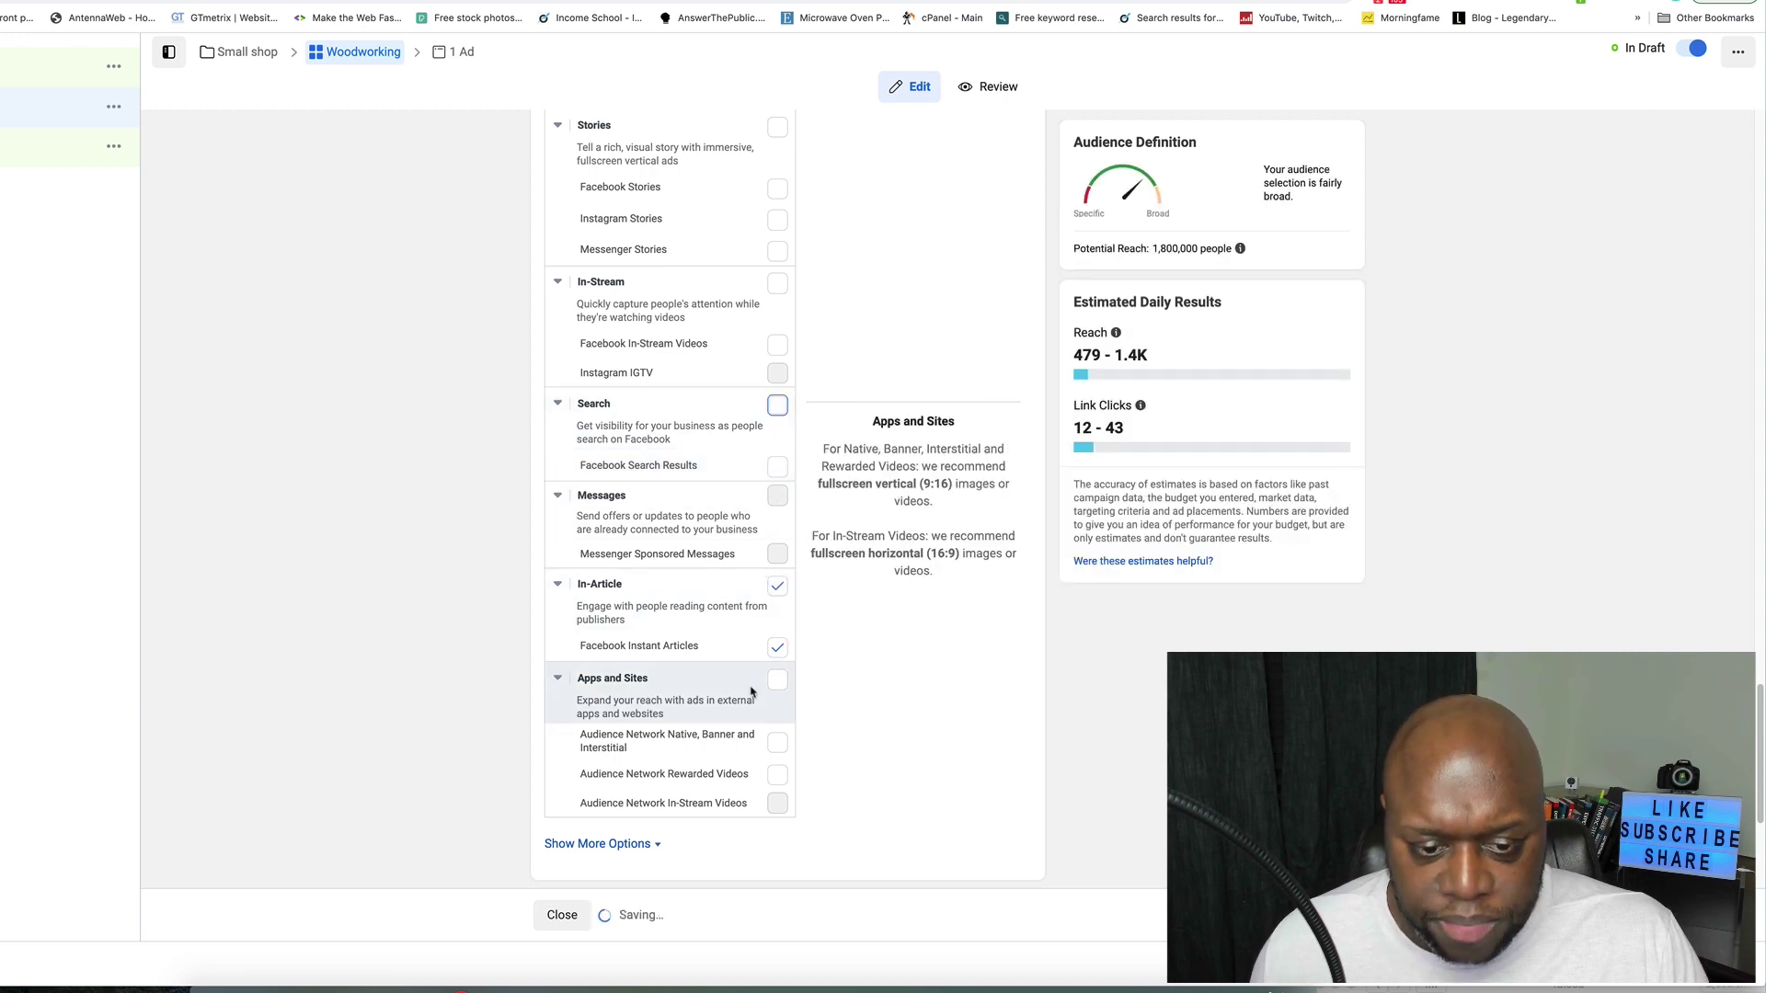
{"action": "left_click", "coordinate": [777, 593]}
Step: Look over the ad set's optimization settings, then open the new ad, dismiss the media tip and review its identity, format and creative sections
{"action": "scroll", "coordinate": [361, 700], "scroll_direction": "down", "scroll_amount": 4}
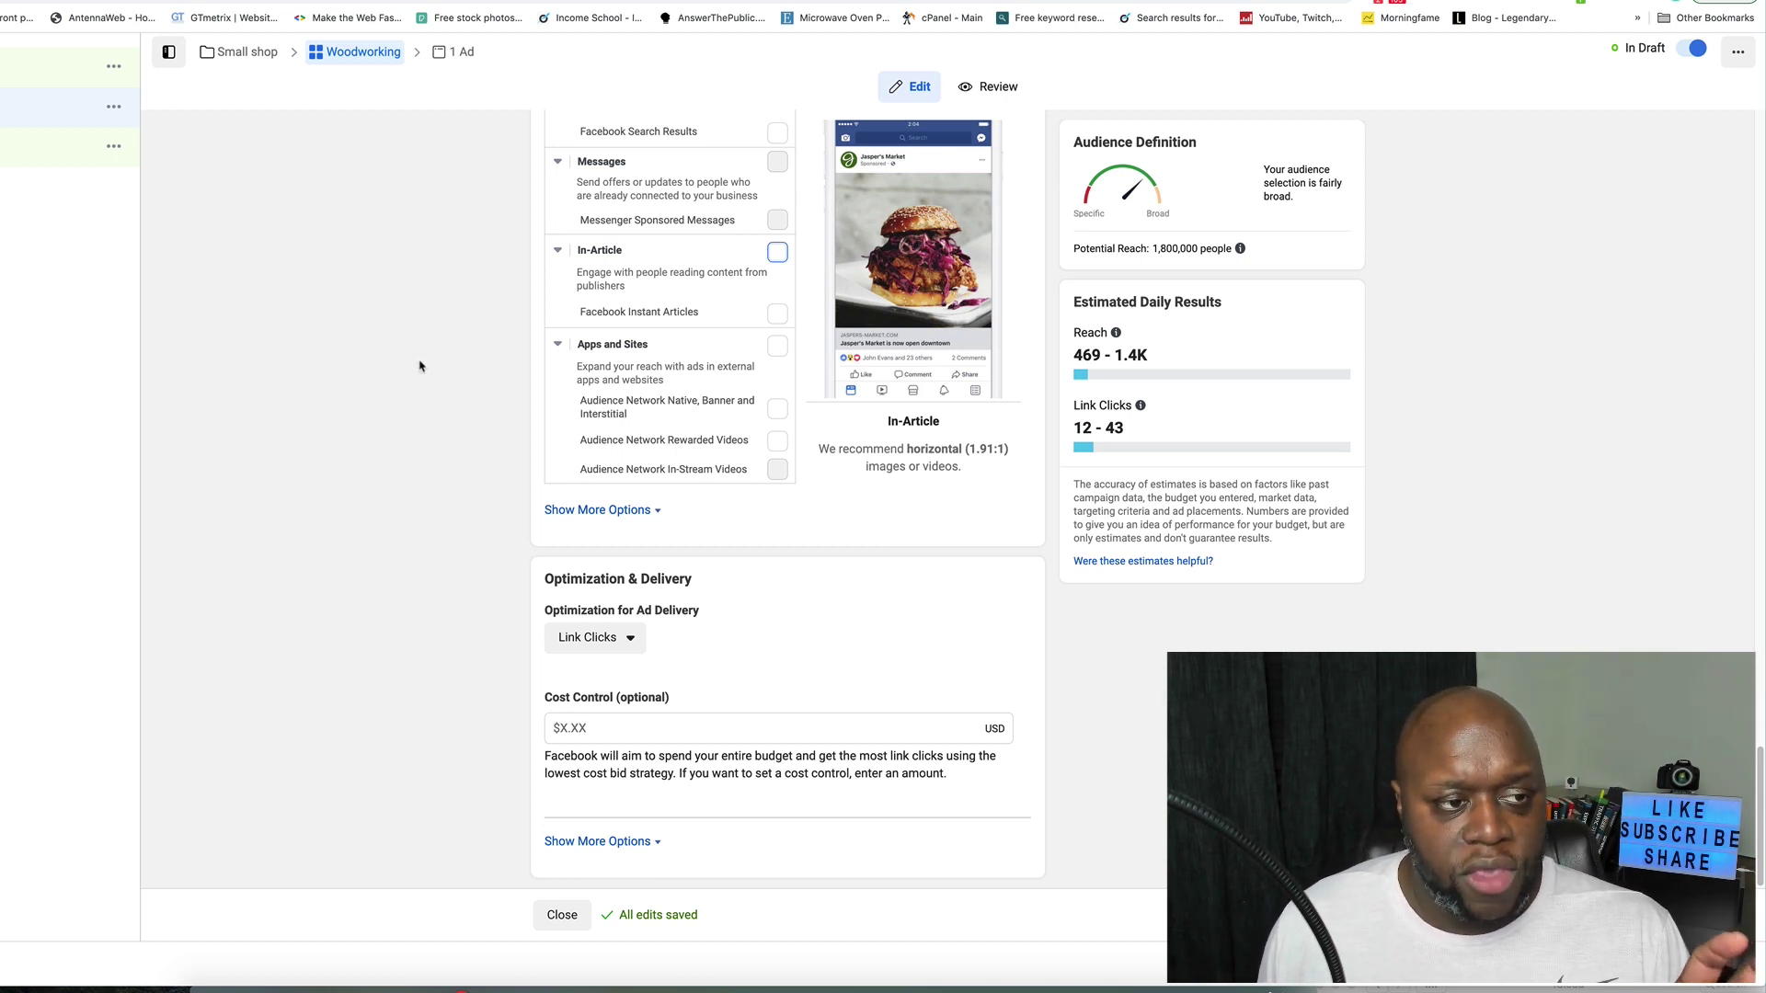
{"action": "scroll", "coordinate": [396, 534], "scroll_direction": "up", "scroll_amount": 7}
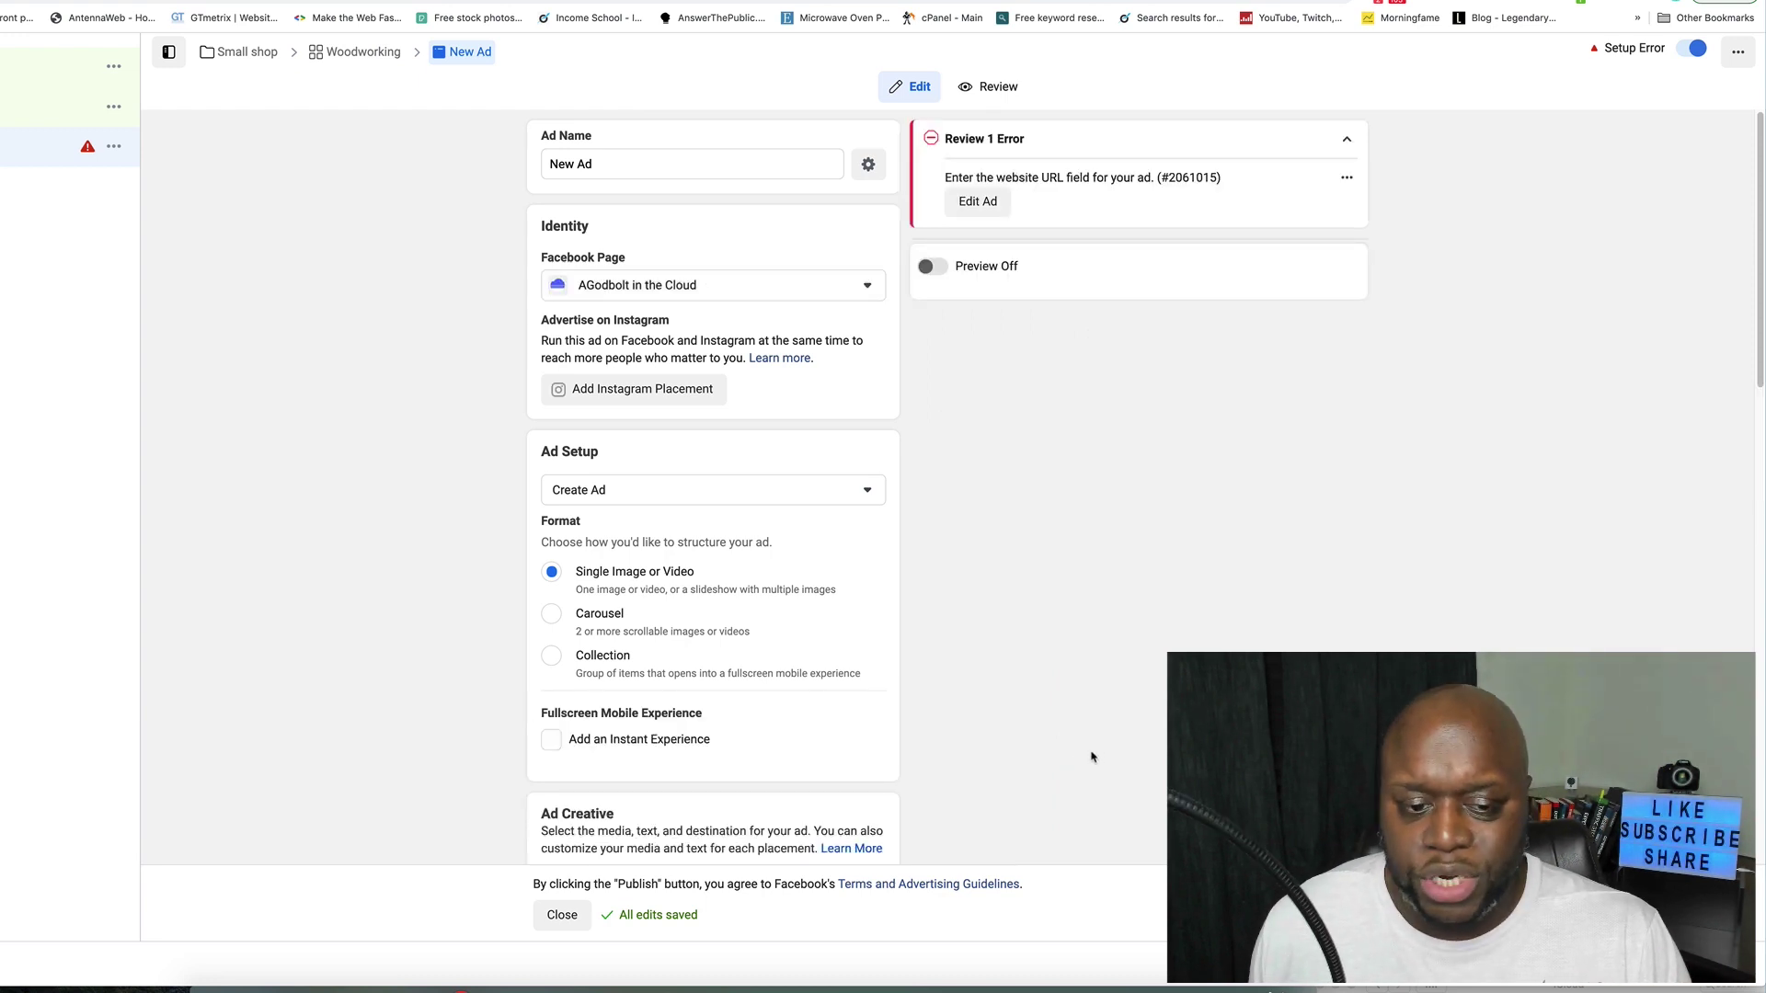
{"action": "scroll", "coordinate": [1093, 780], "scroll_direction": "down", "scroll_amount": 2}
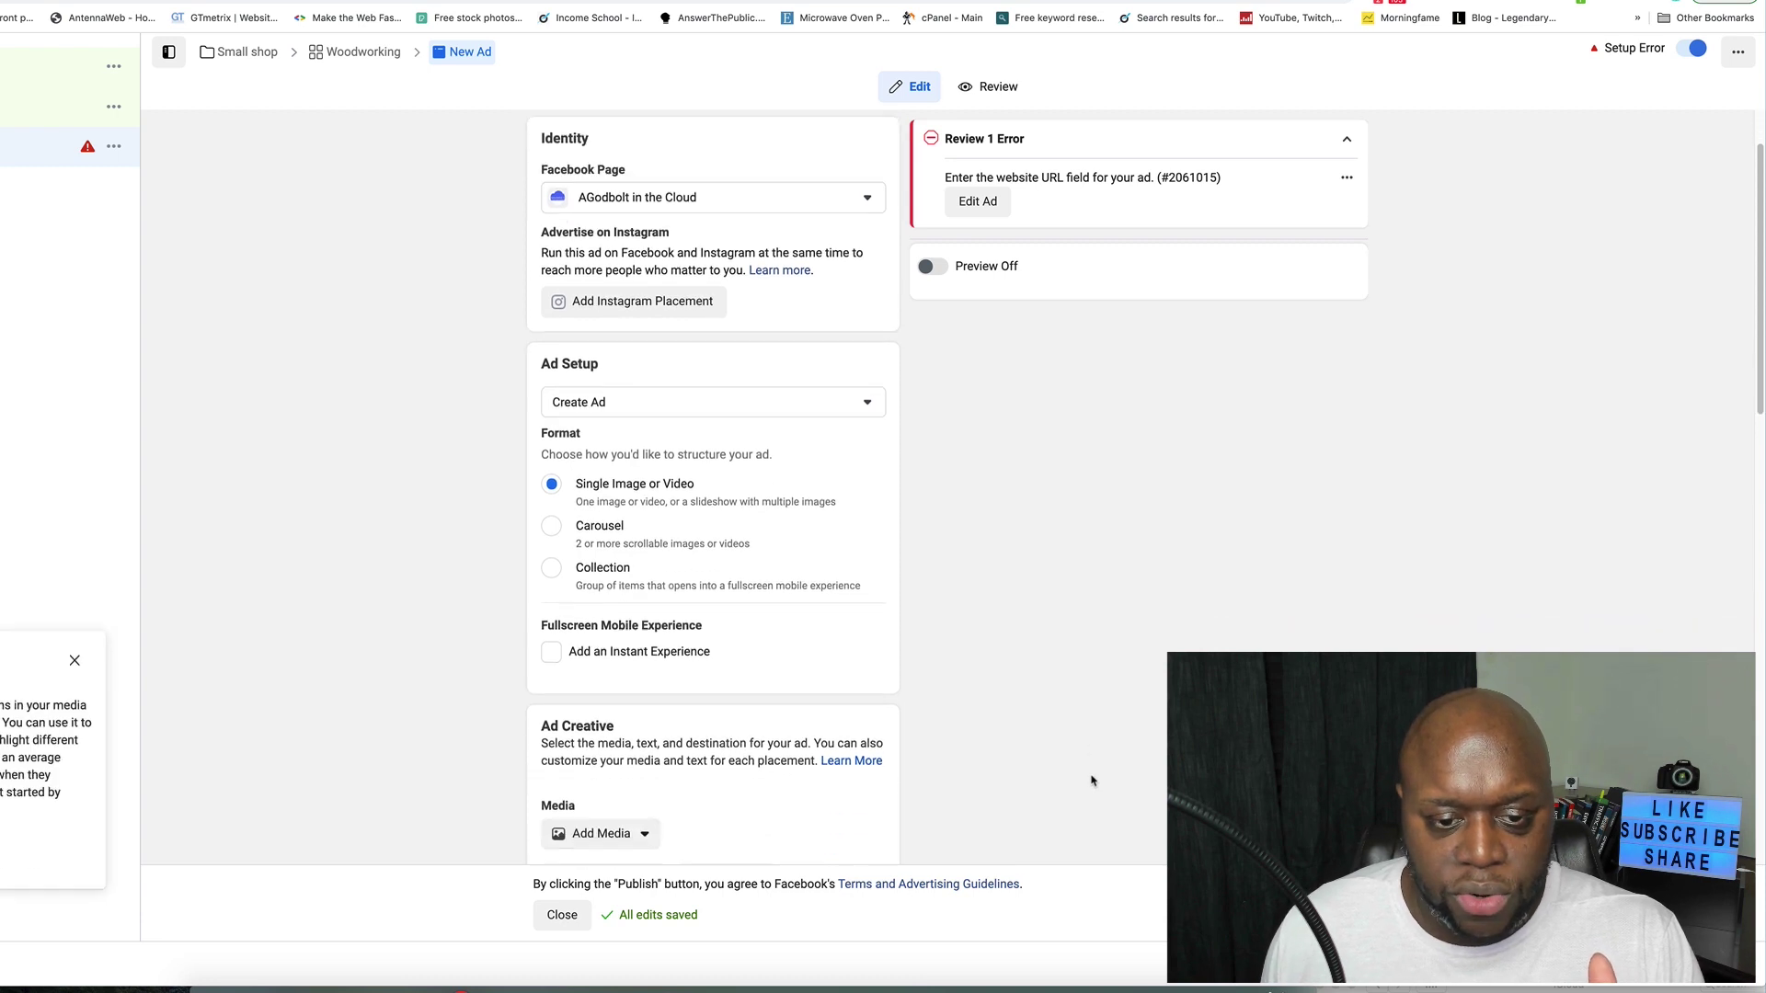
{"action": "left_click", "coordinate": [74, 661]}
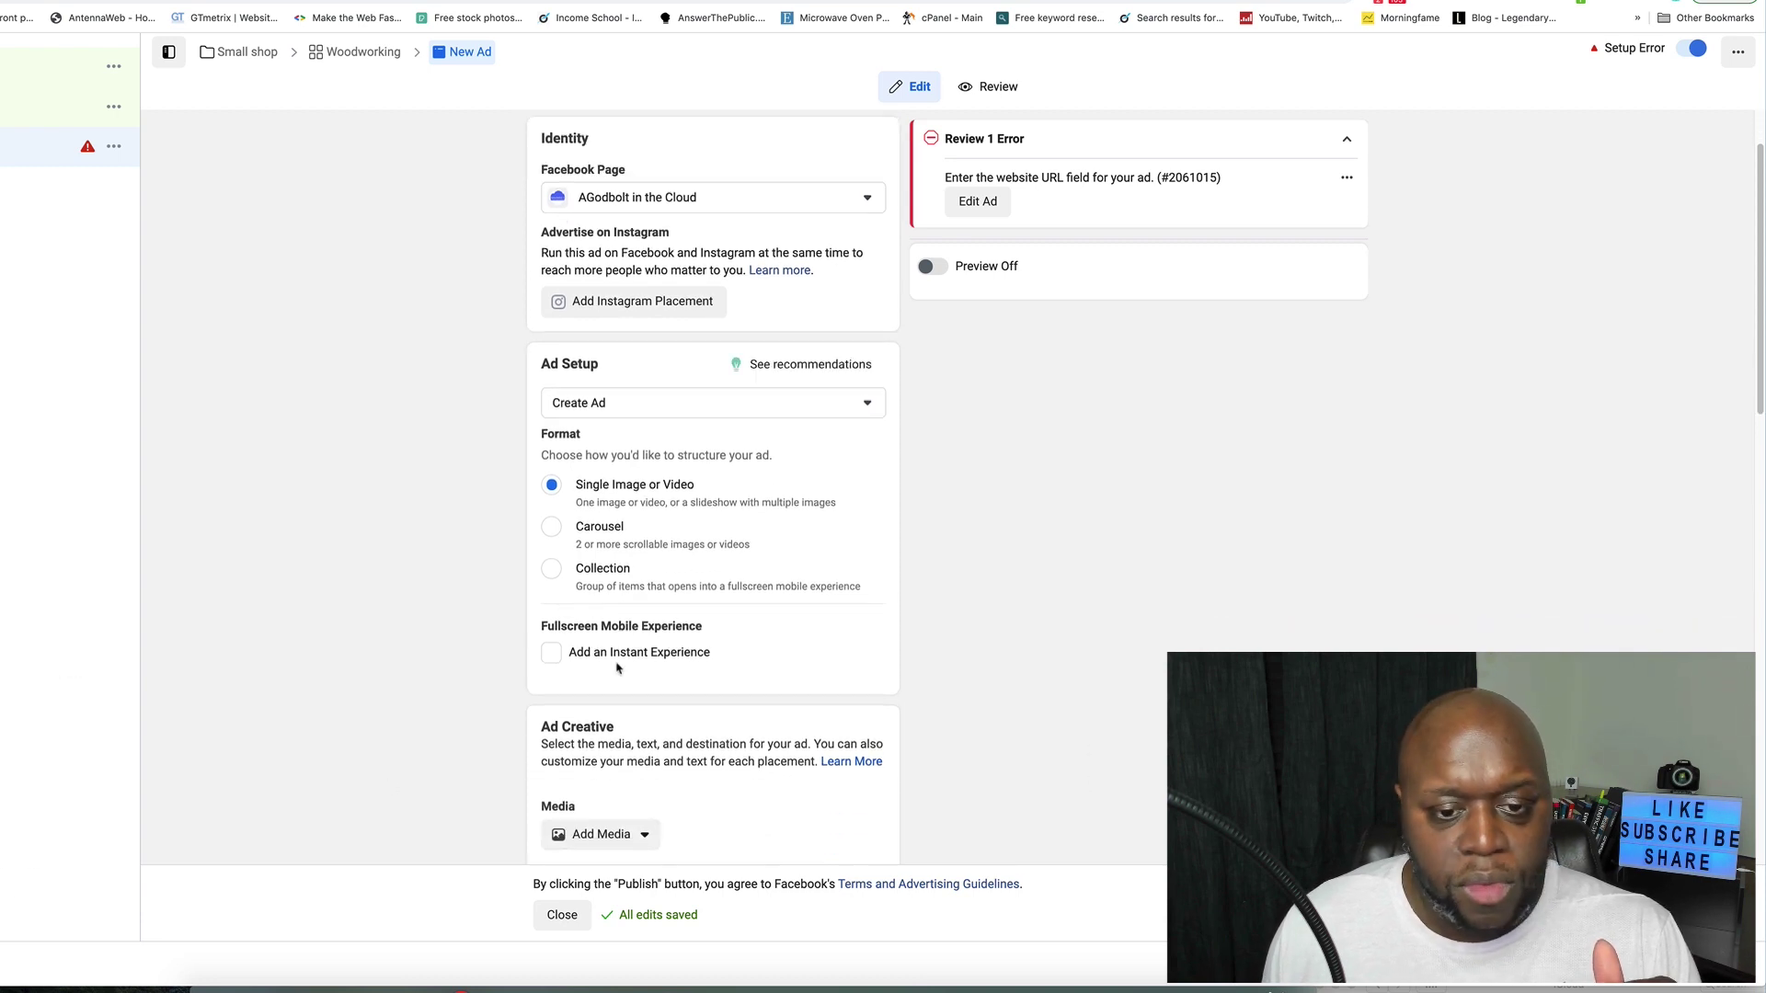
{"action": "scroll", "coordinate": [1150, 634], "scroll_direction": "down", "scroll_amount": 1}
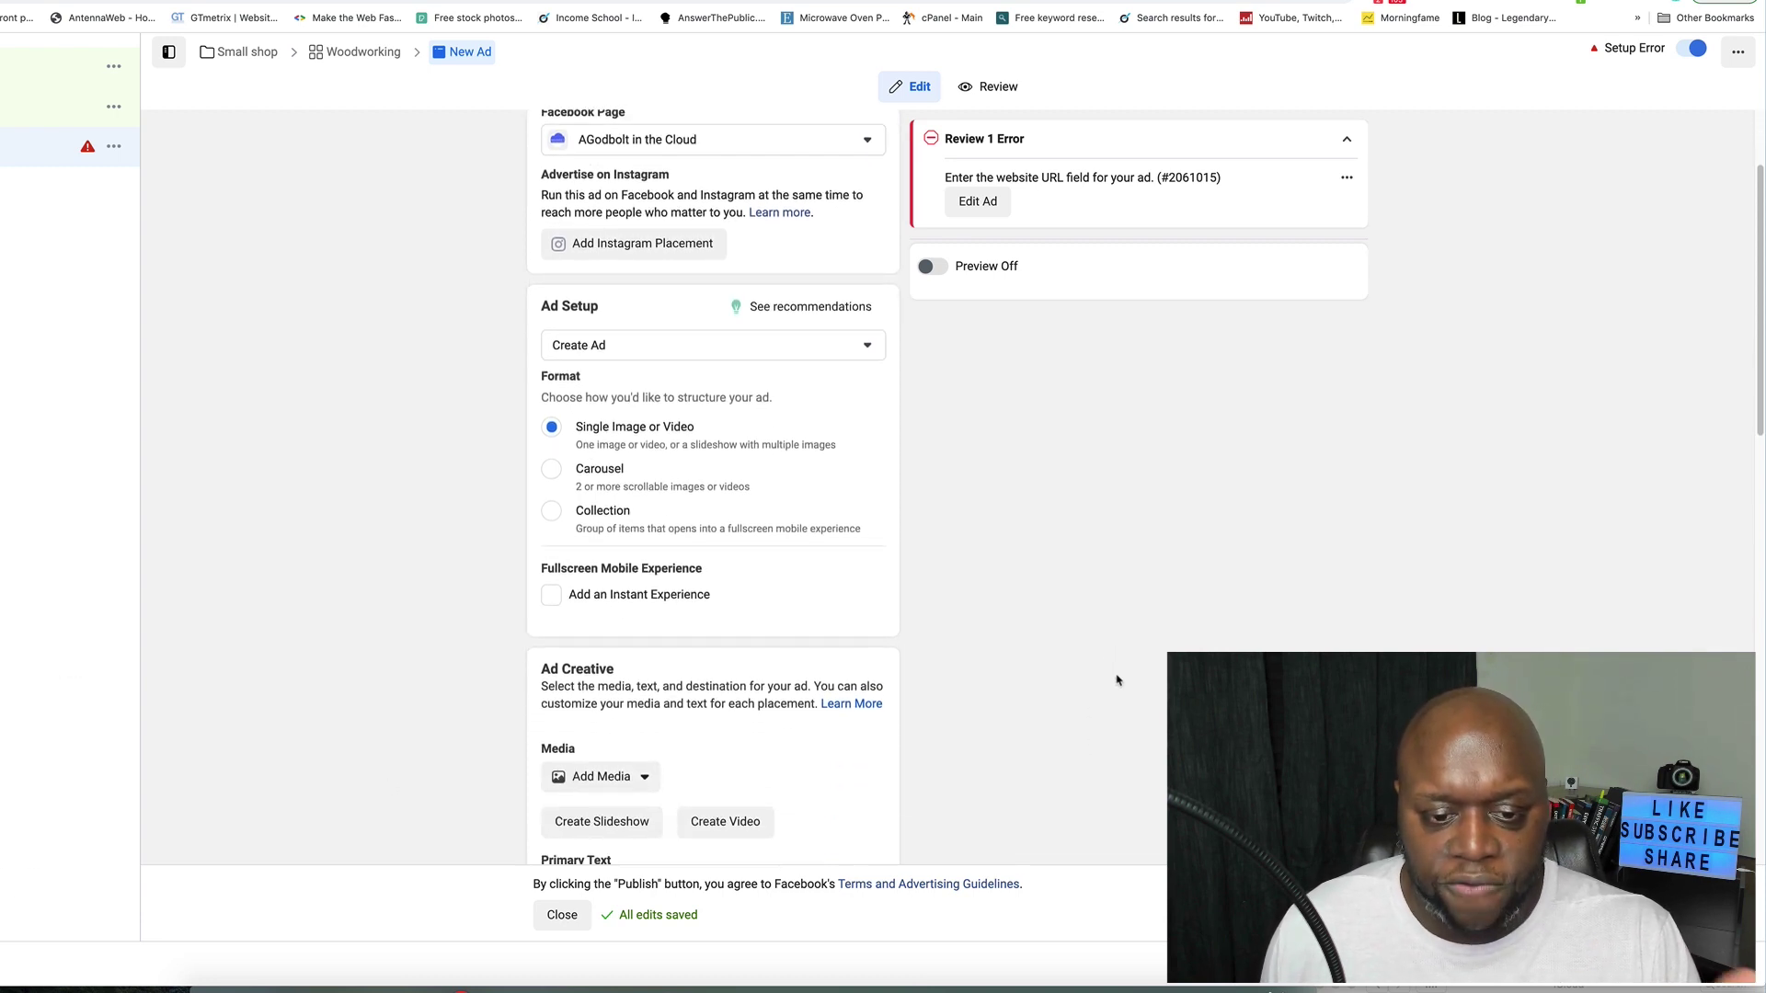
{"action": "scroll", "coordinate": [1135, 688], "scroll_direction": "down", "scroll_amount": 1}
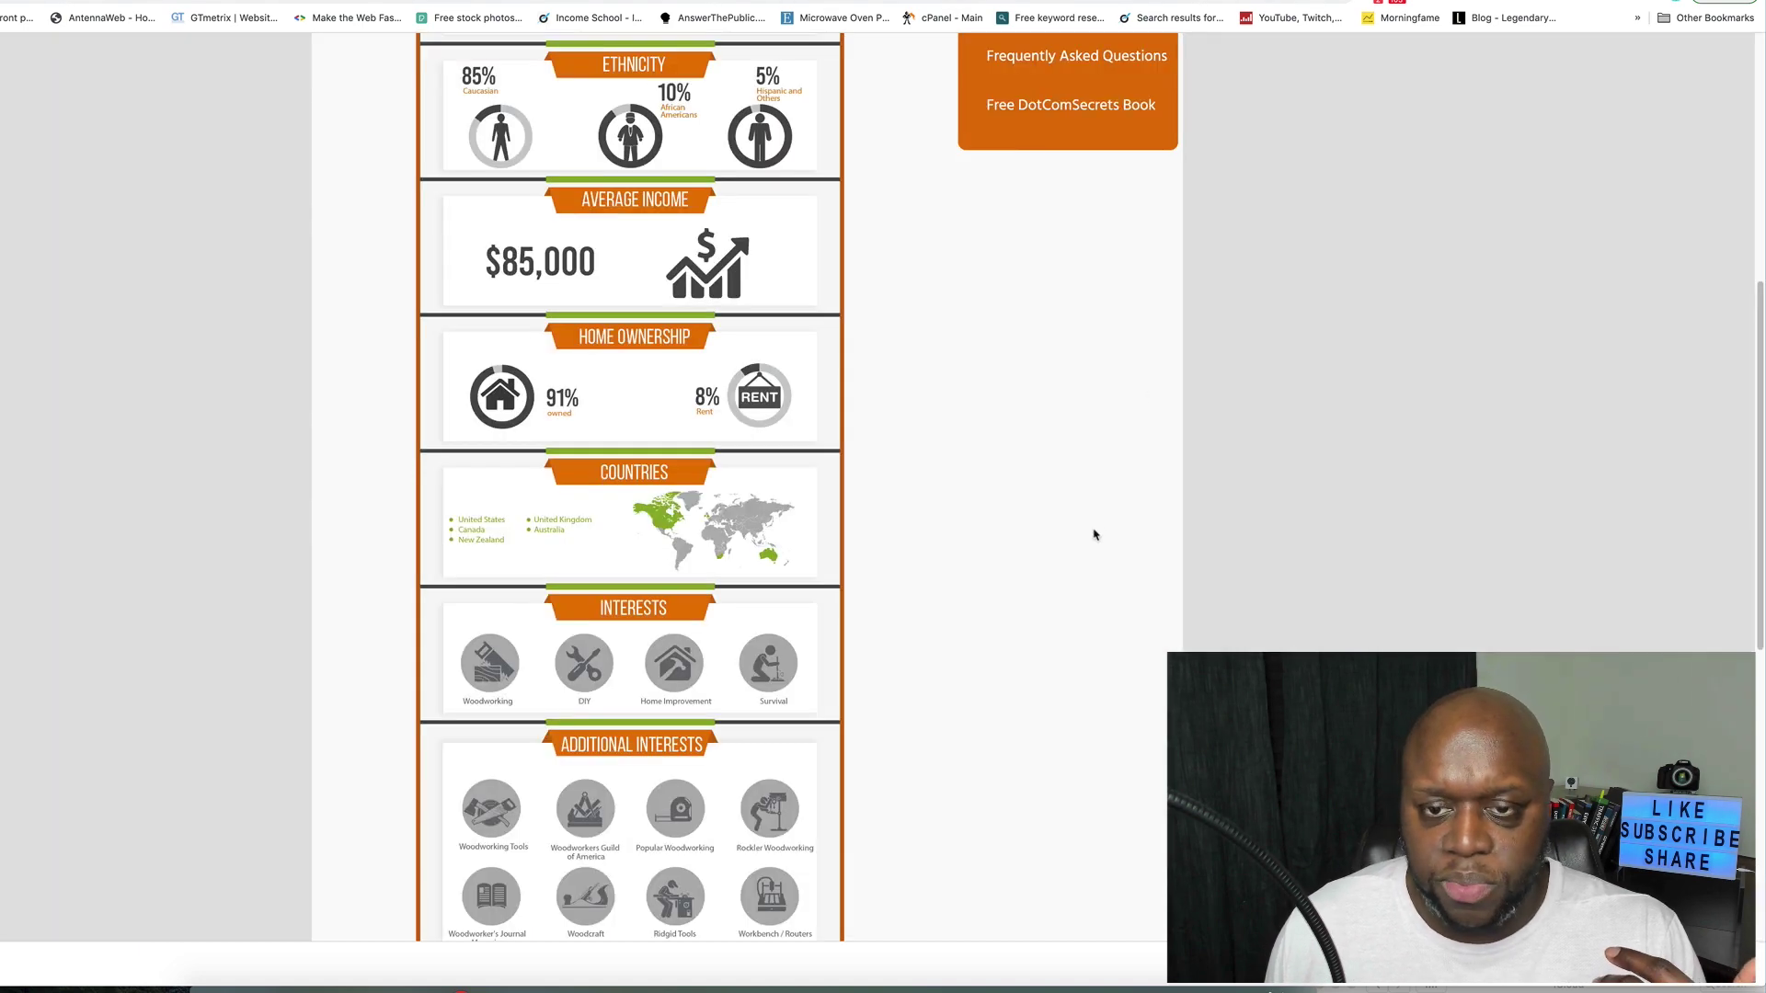
Step: Copy the FB compliant lander URL from the Facebook Images & Resources page, view that landing page in a new tab, and close it
{"action": "scroll", "coordinate": [1092, 532], "scroll_direction": "up", "scroll_amount": 5}
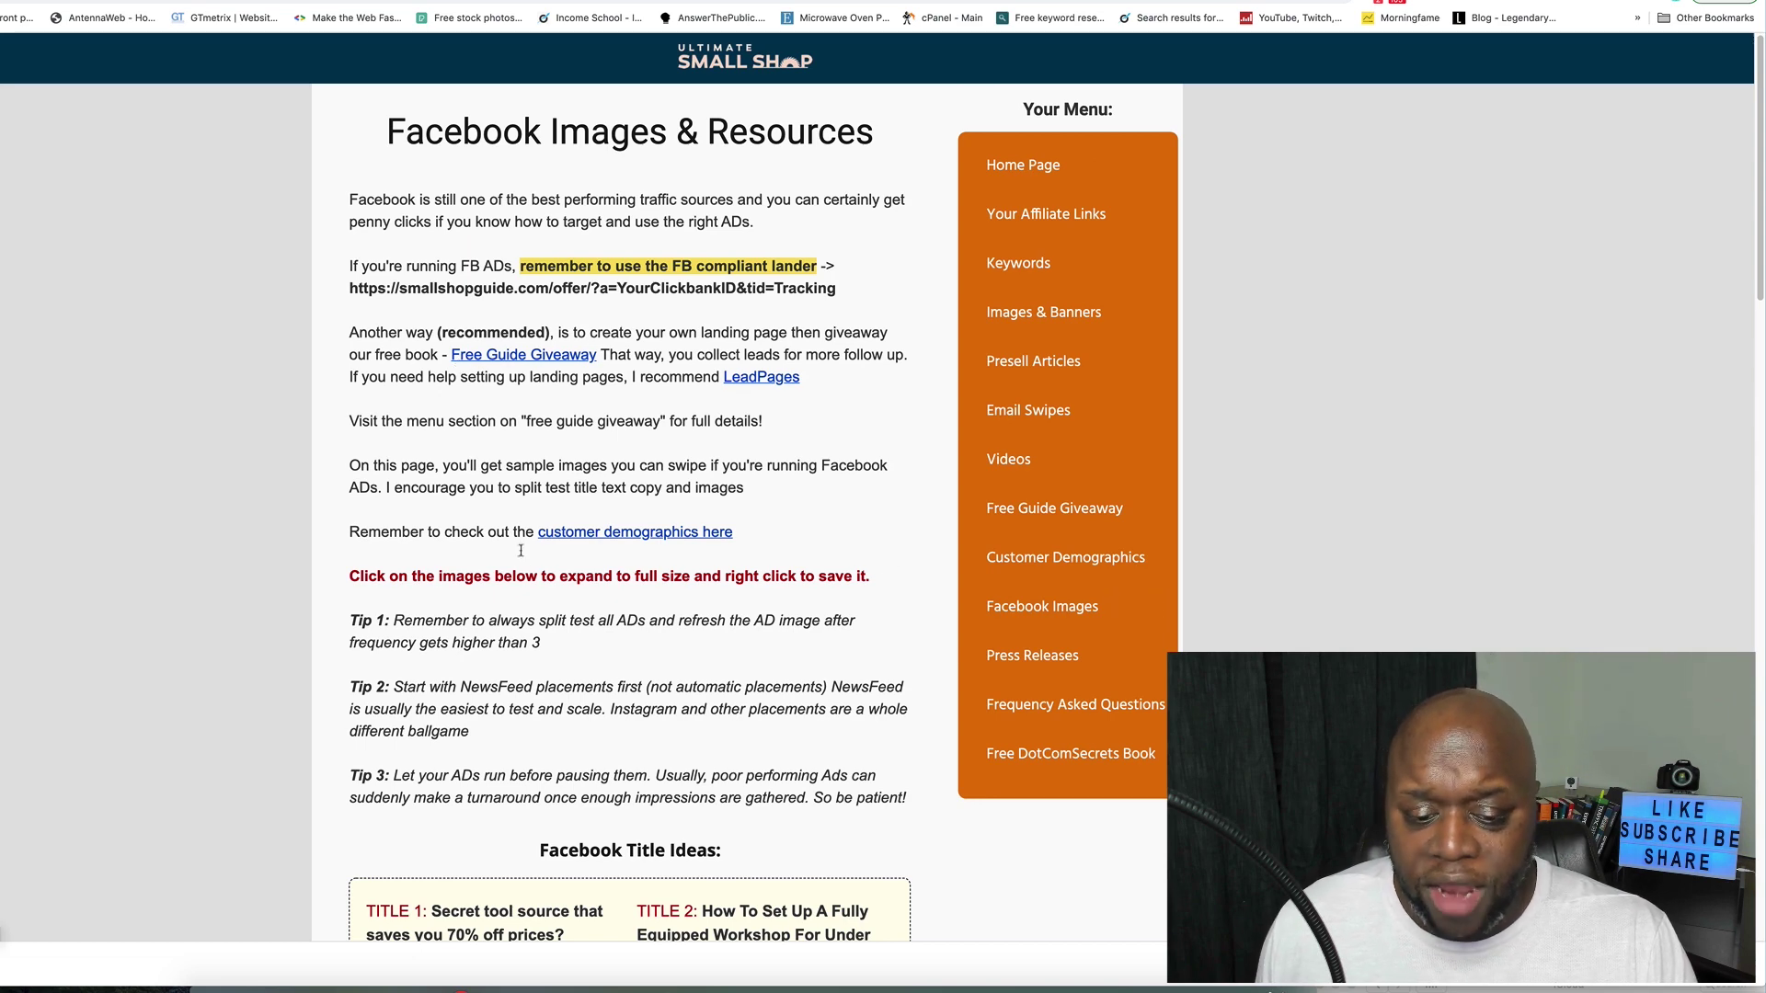
{"action": "scroll", "coordinate": [517, 532], "scroll_direction": "down", "scroll_amount": 3}
{"action": "scroll", "coordinate": [524, 567], "scroll_direction": "up", "scroll_amount": 2}
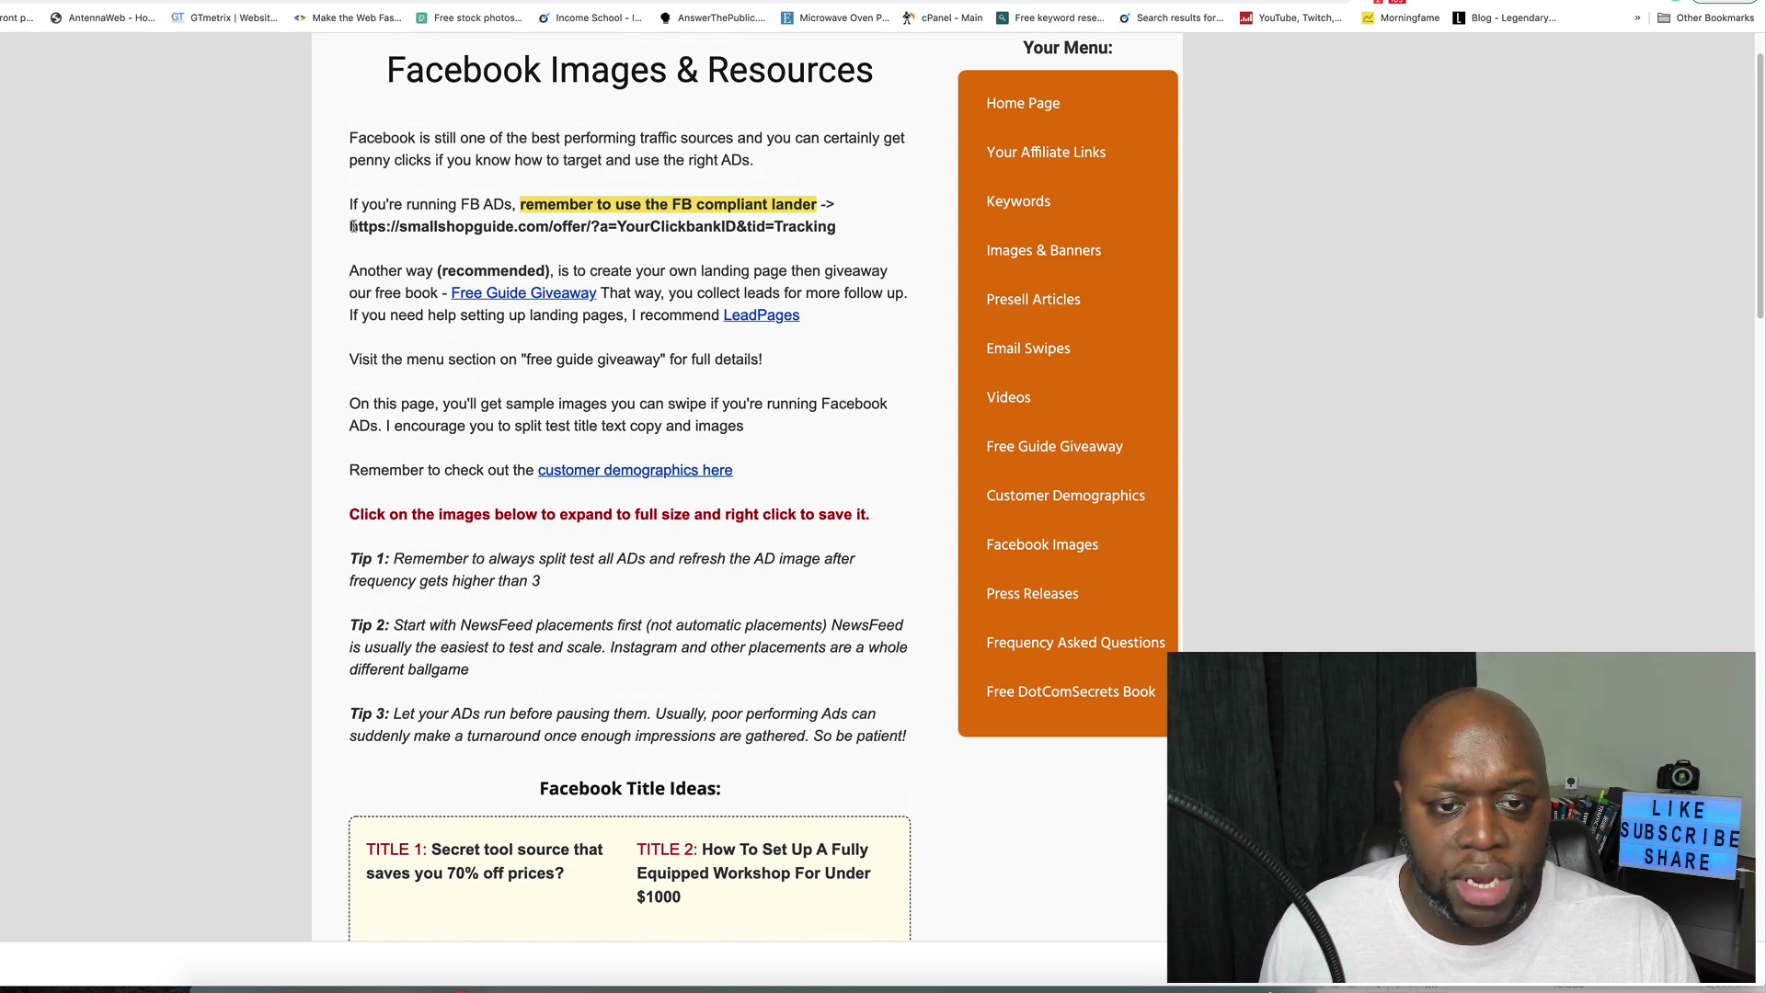
{"action": "triple_click", "coordinate": [708, 220]}
{"action": "right_click", "coordinate": [708, 223]}
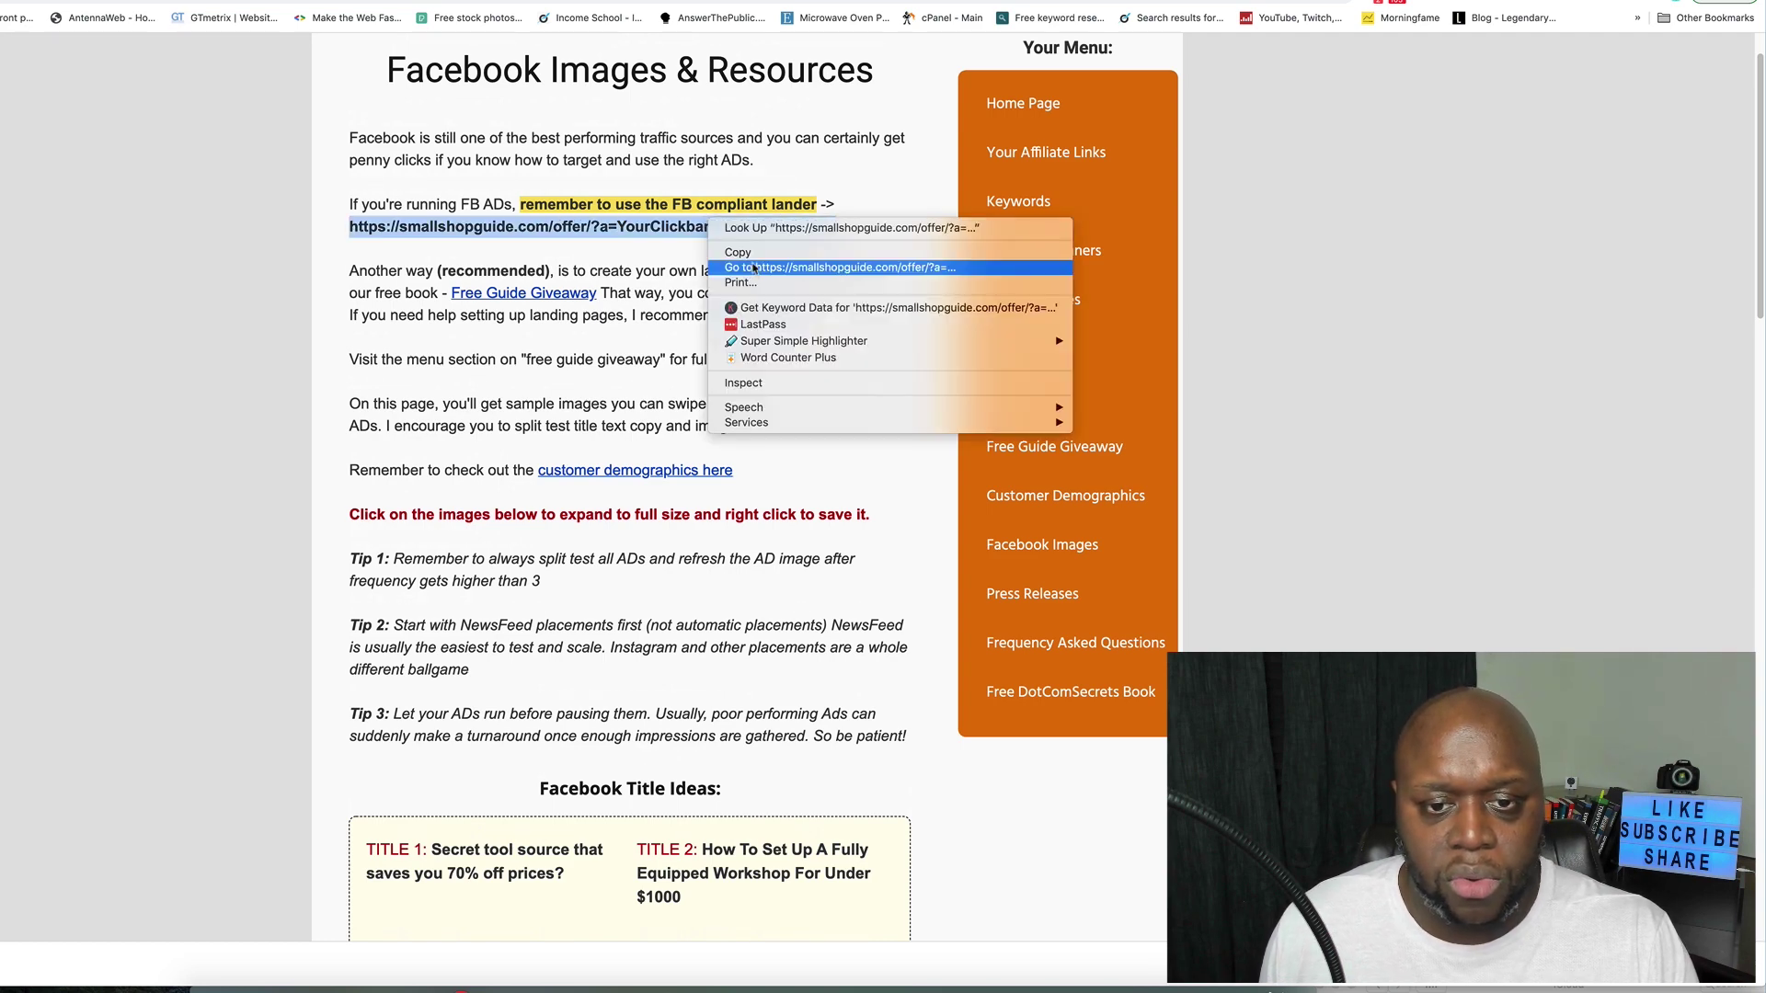
{"action": "left_click", "coordinate": [759, 250]}
{"action": "key", "text": "super+t"}
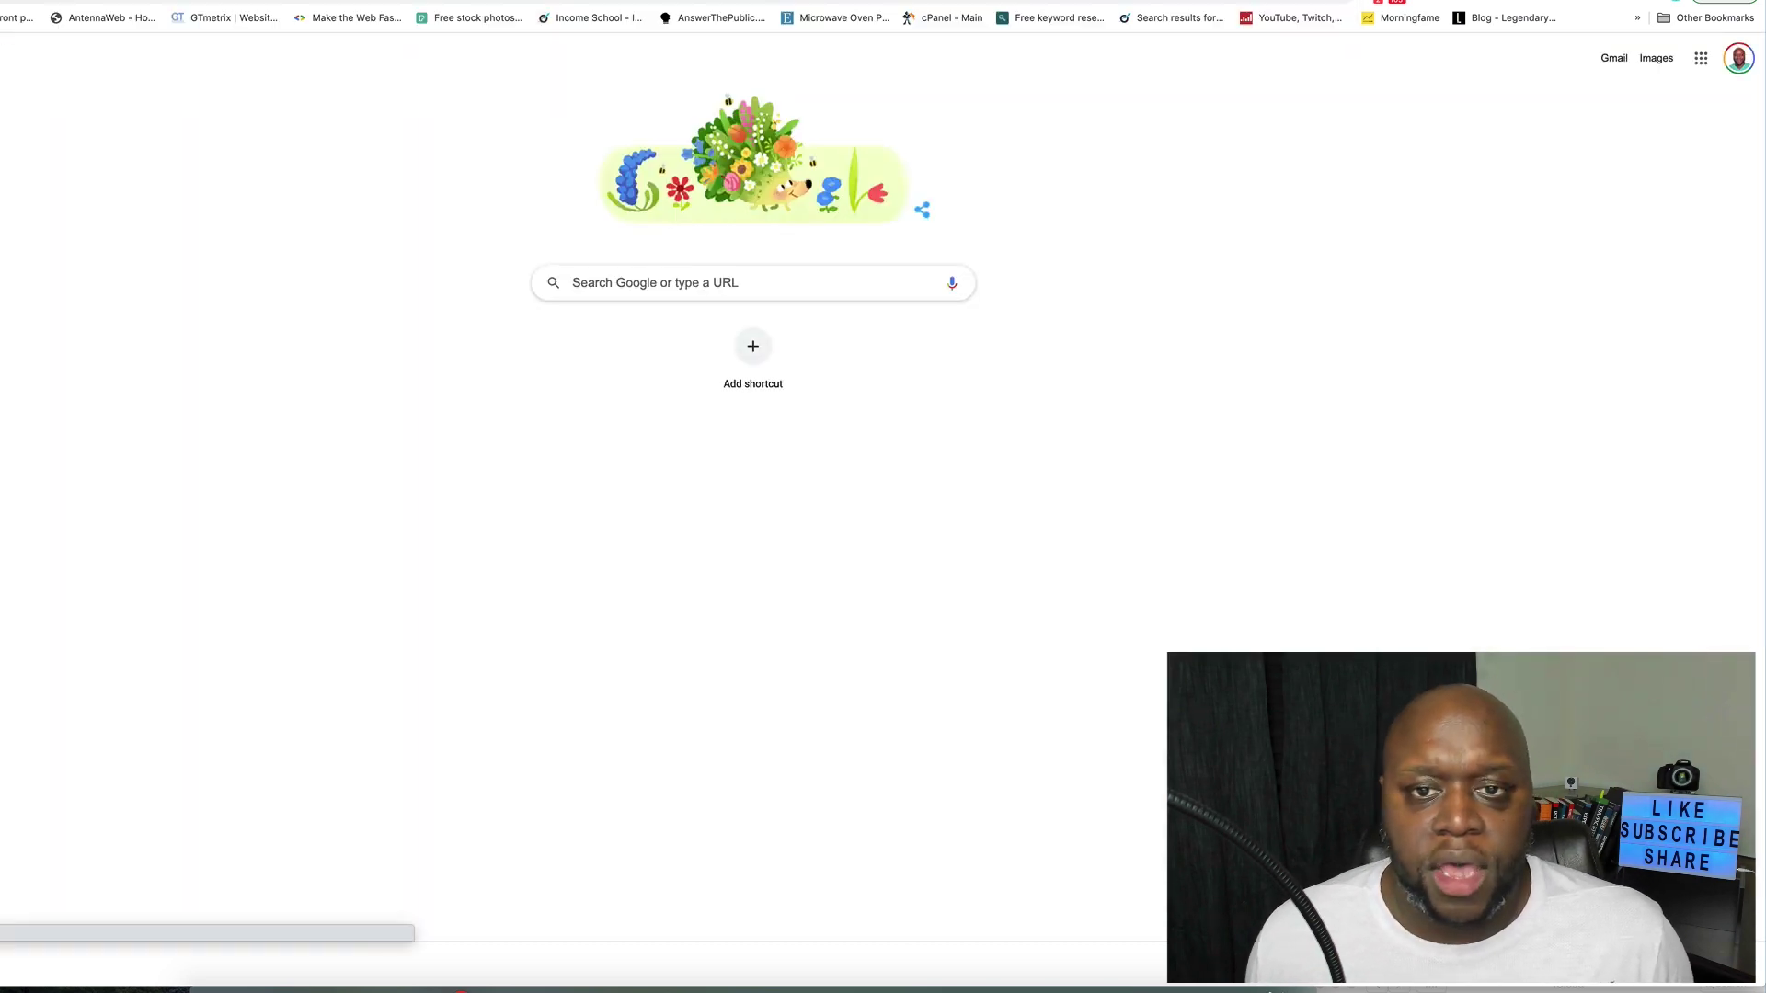
{"action": "key", "text": "ctrl+v"}
{"action": "key", "text": "Return"}
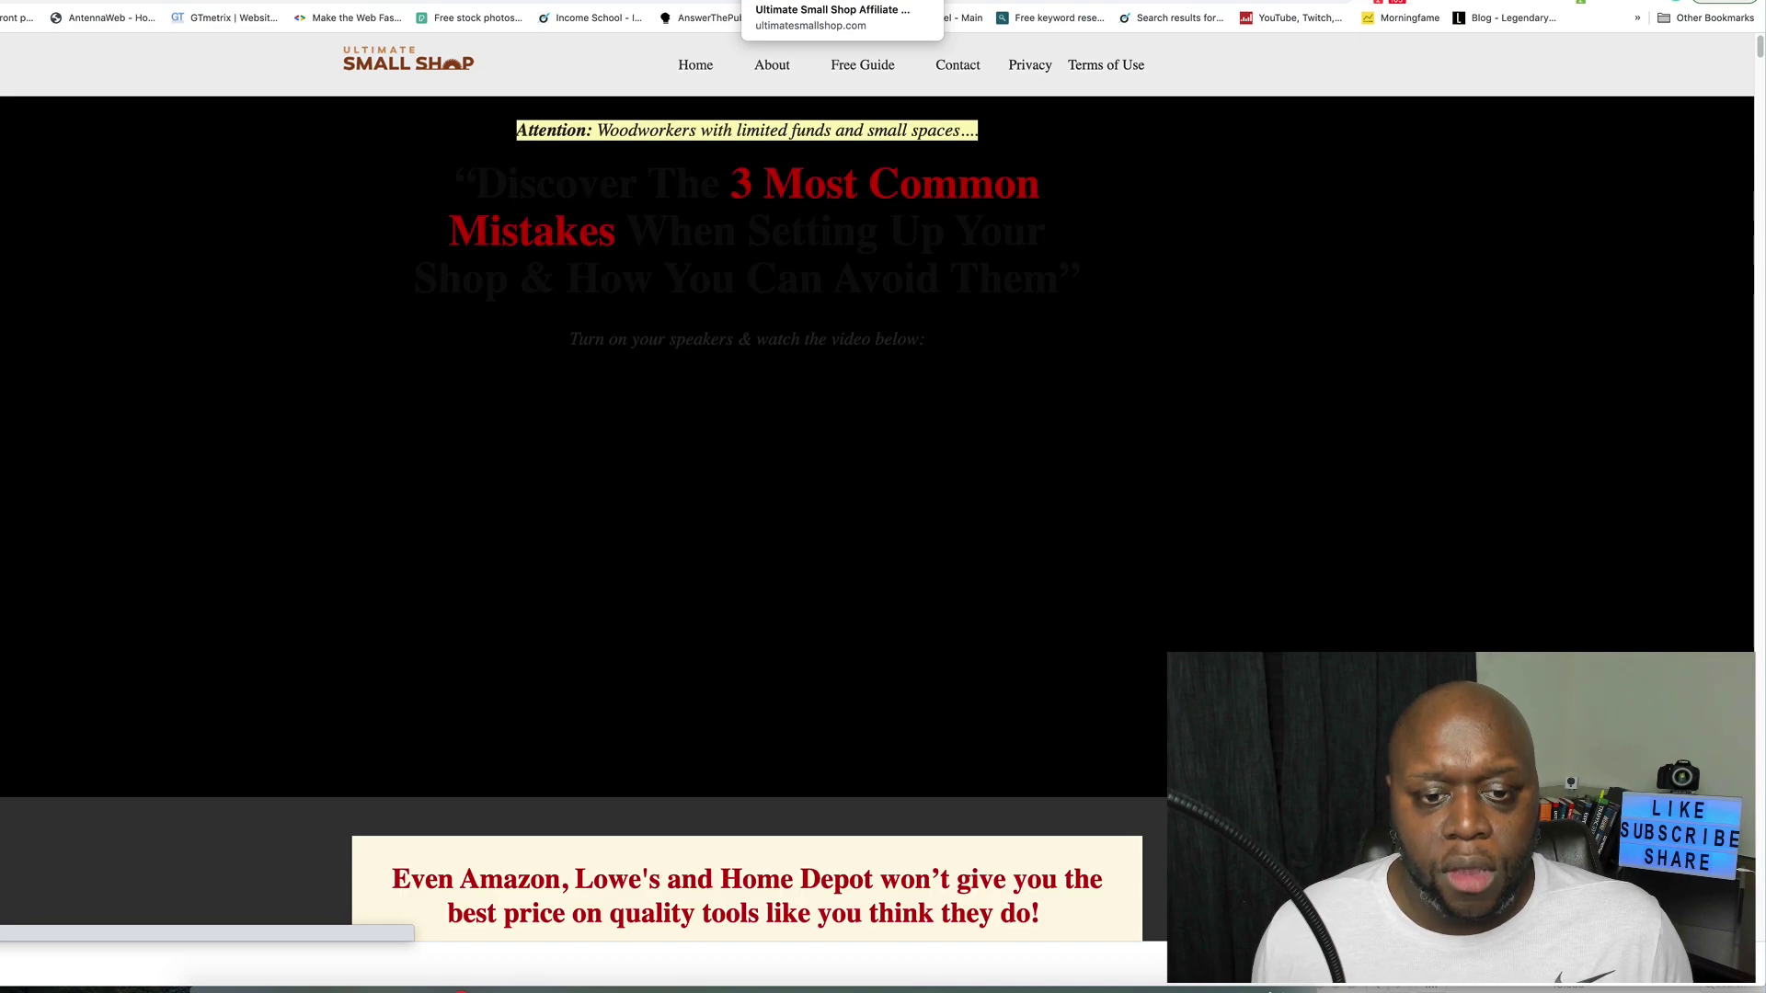
{"action": "key", "text": "super+w"}
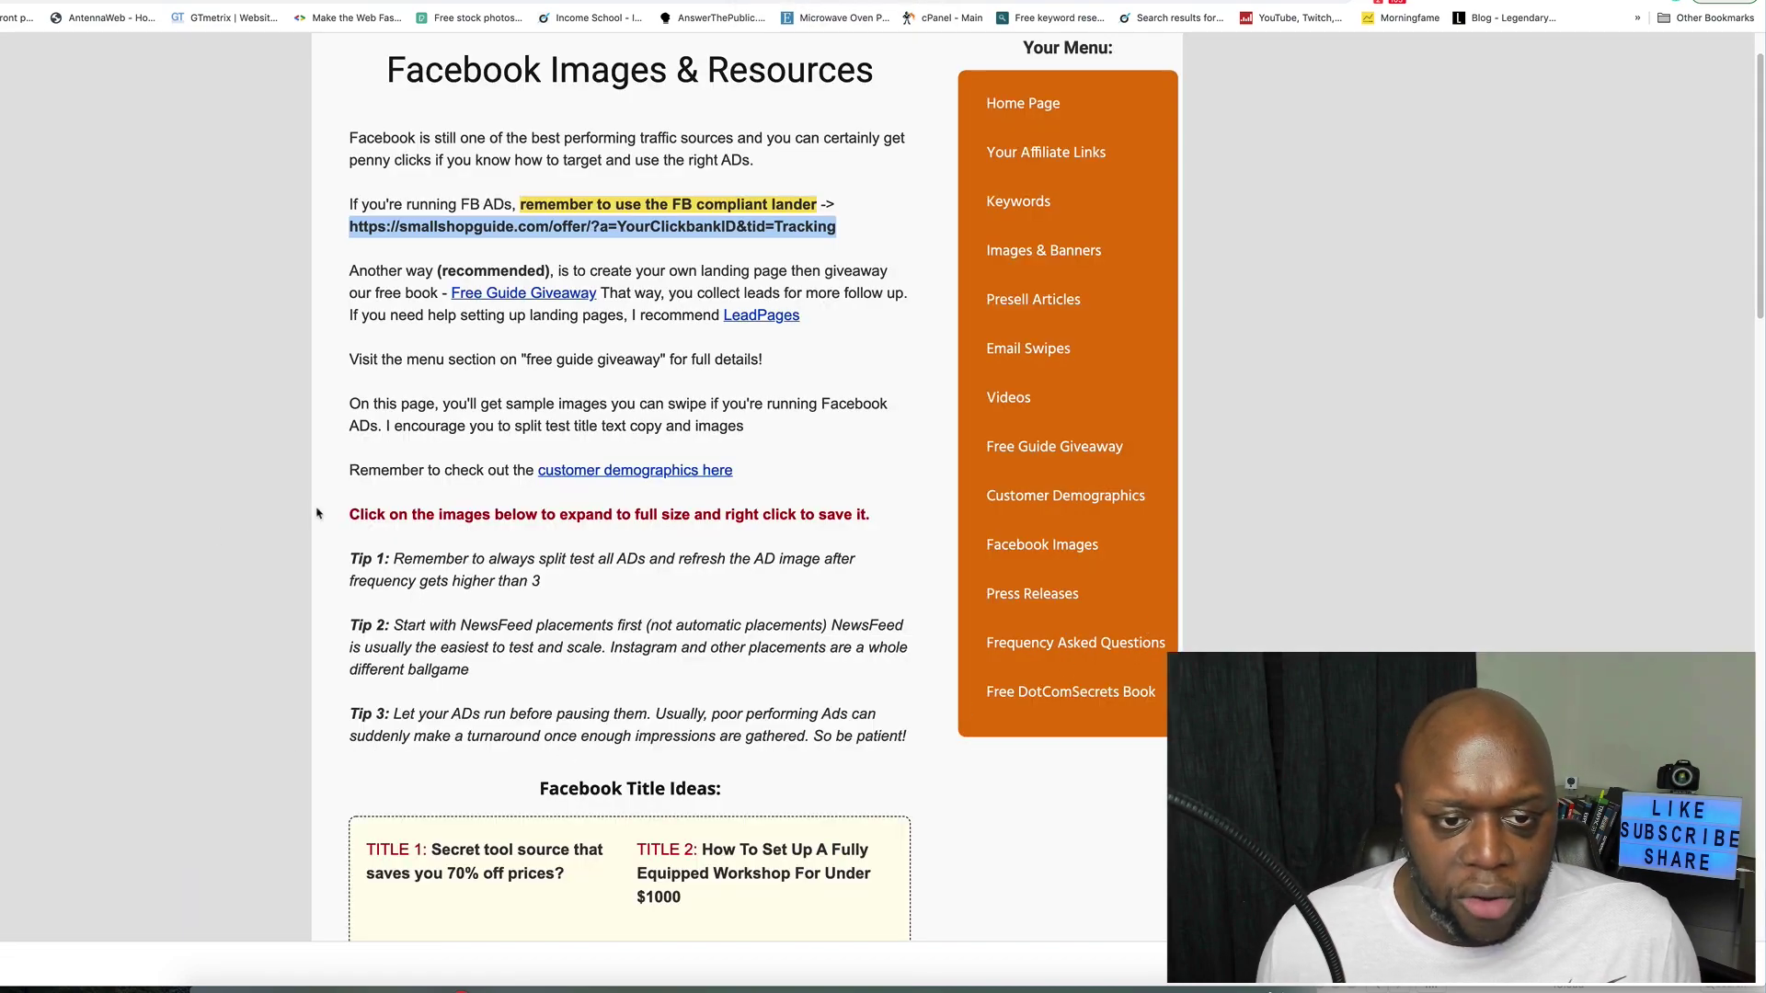
{"action": "scroll", "coordinate": [810, 678], "scroll_direction": "down", "scroll_amount": 9}
{"action": "scroll", "coordinate": [809, 678], "scroll_direction": "down", "scroll_amount": 3}
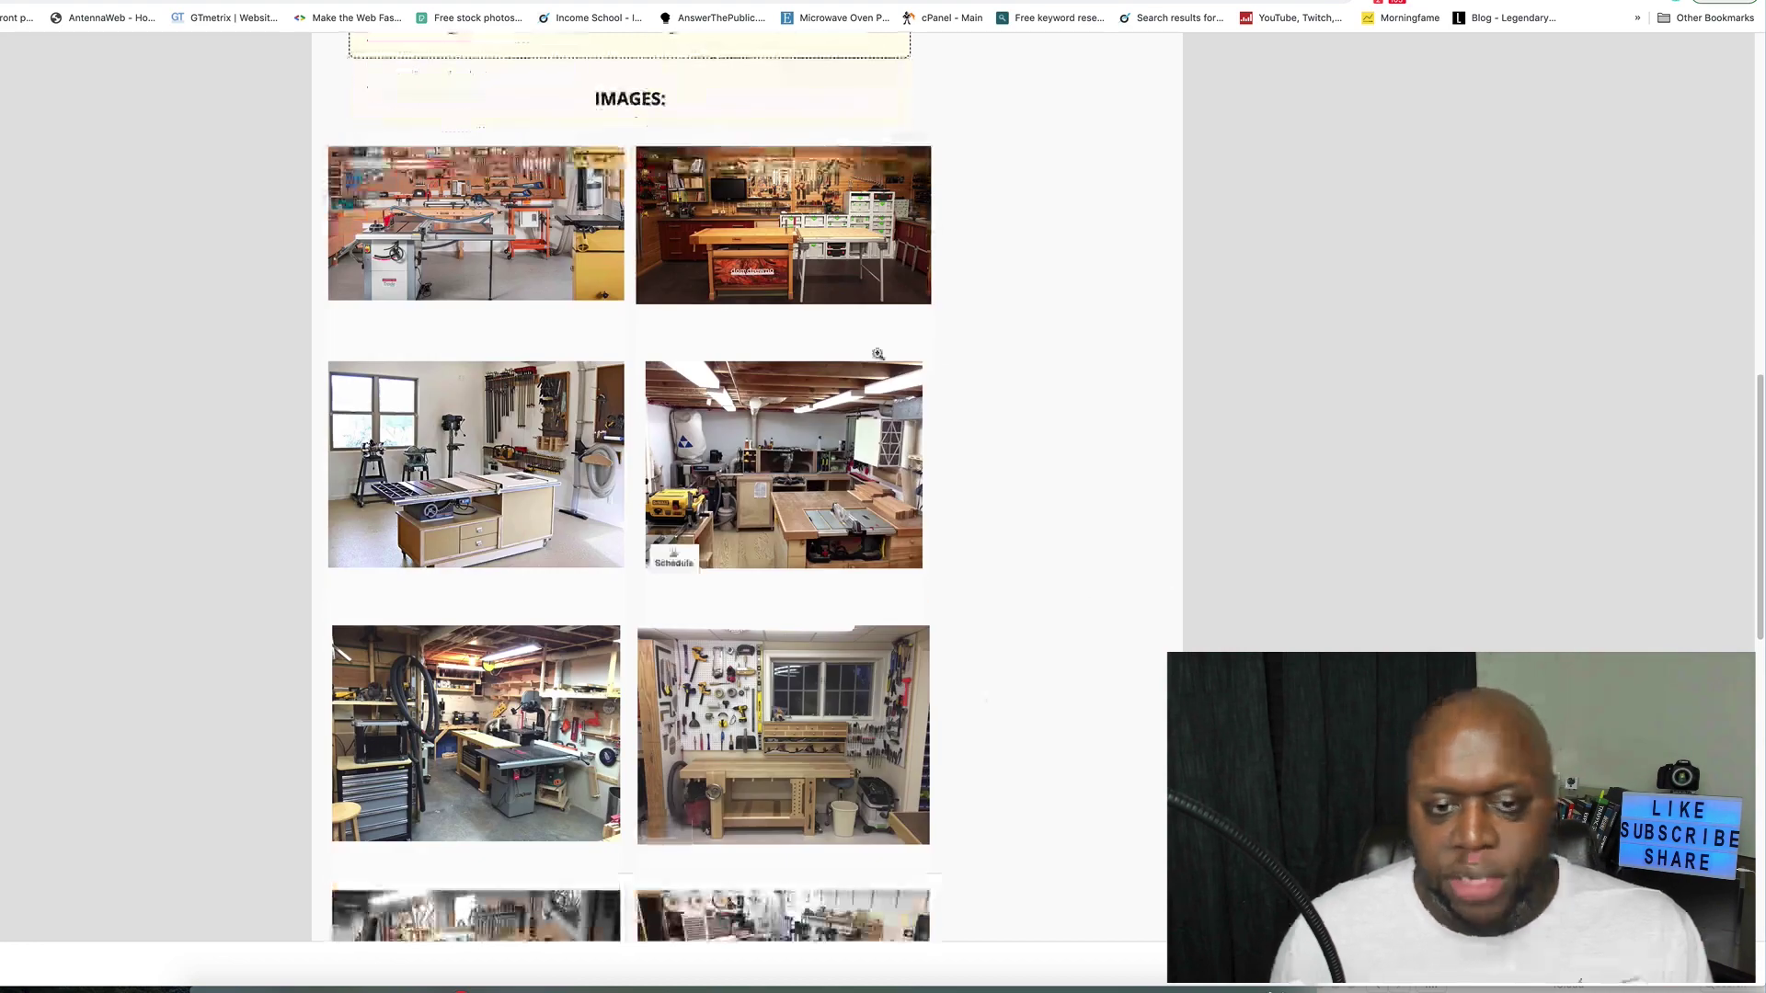
{"action": "right_click", "coordinate": [390, 215]}
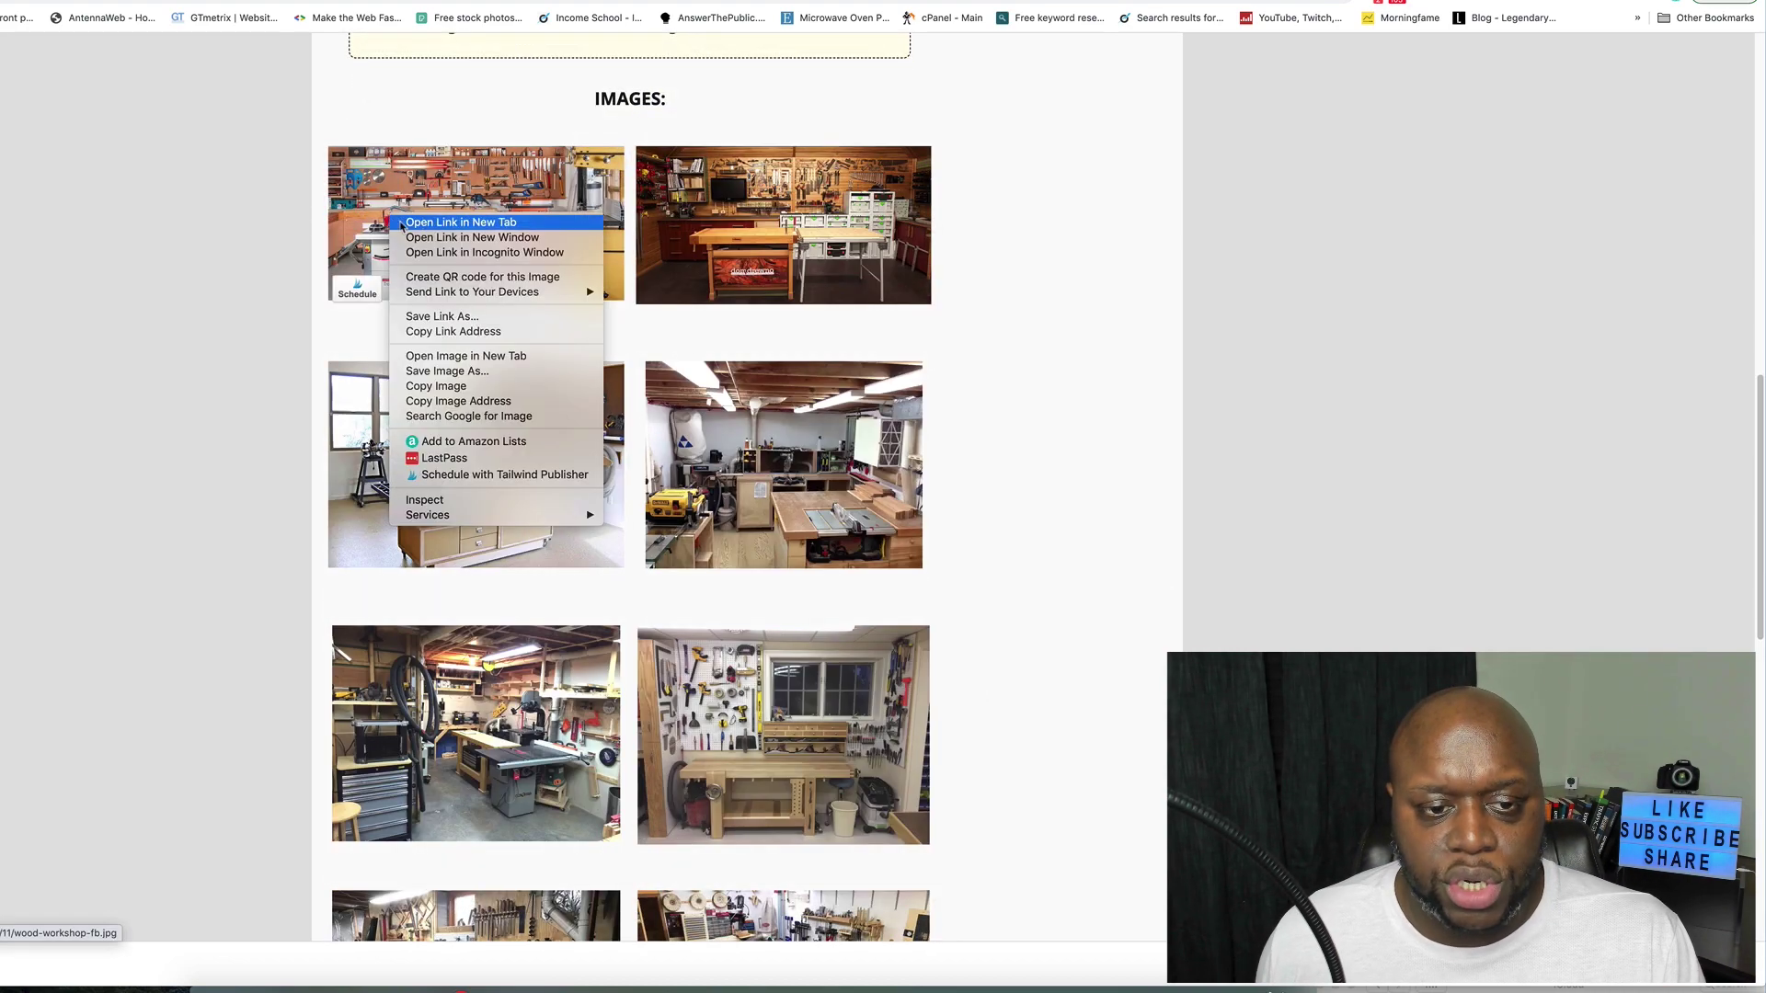
{"action": "left_click", "coordinate": [479, 371]}
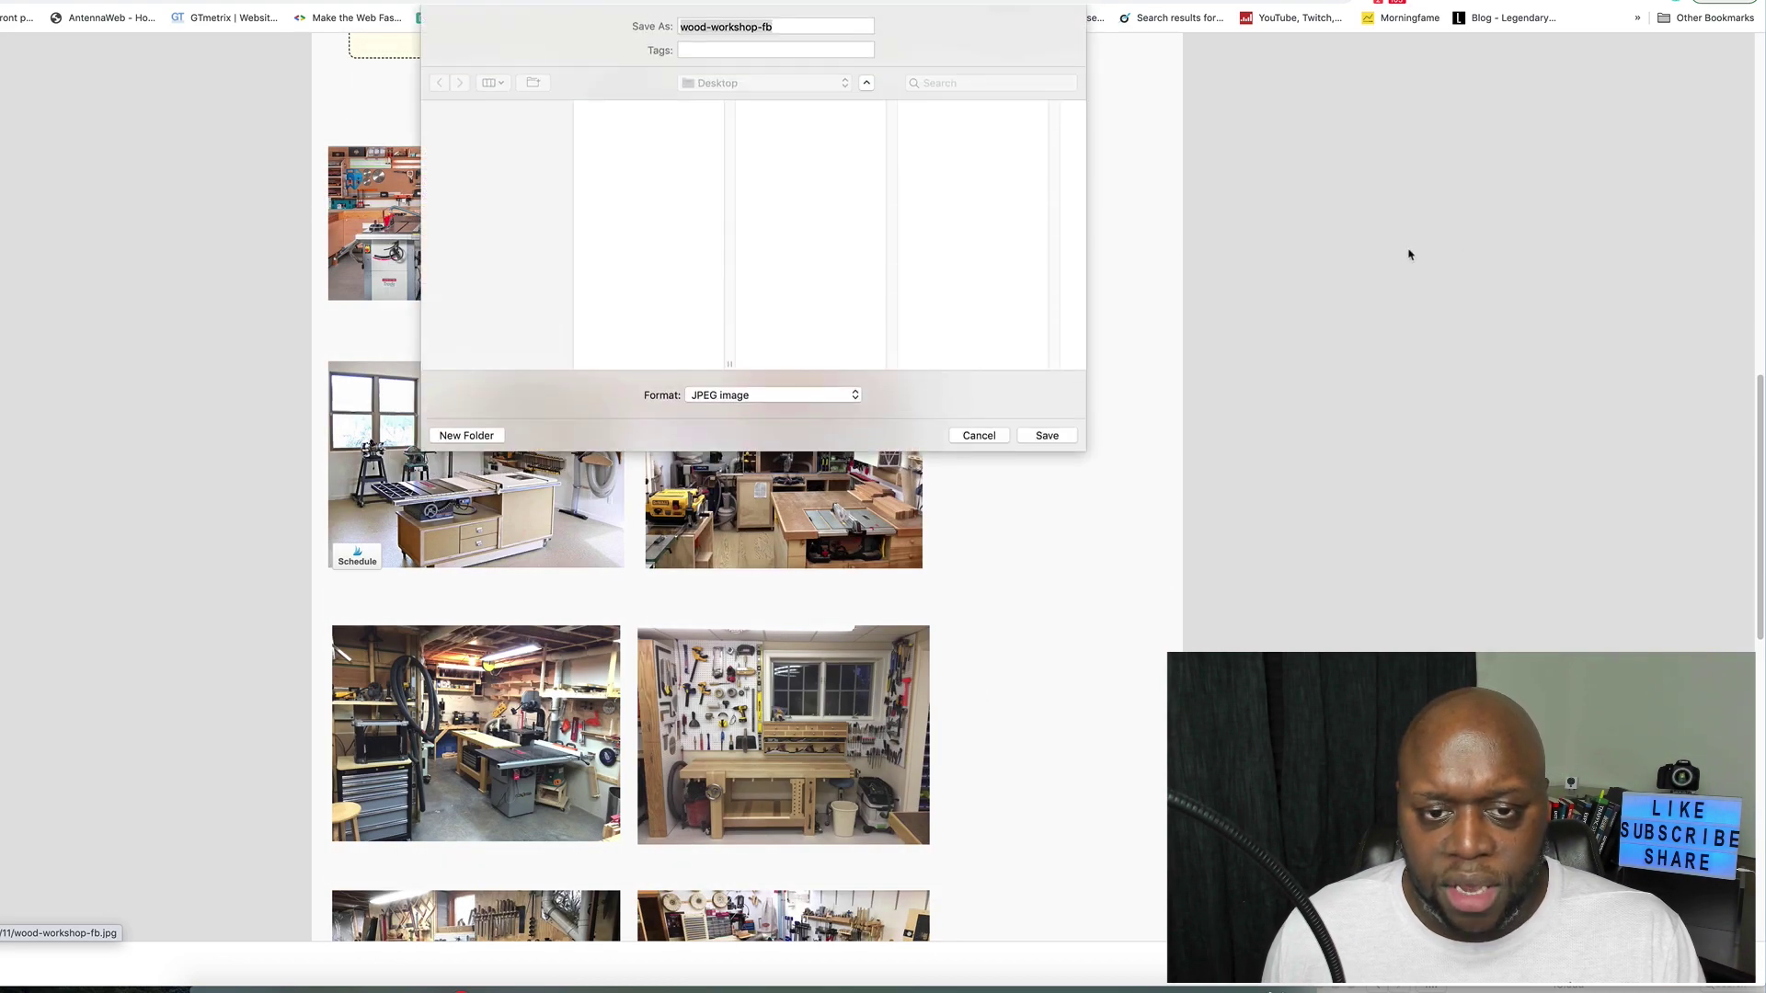
{"action": "left_click", "coordinate": [985, 435]}
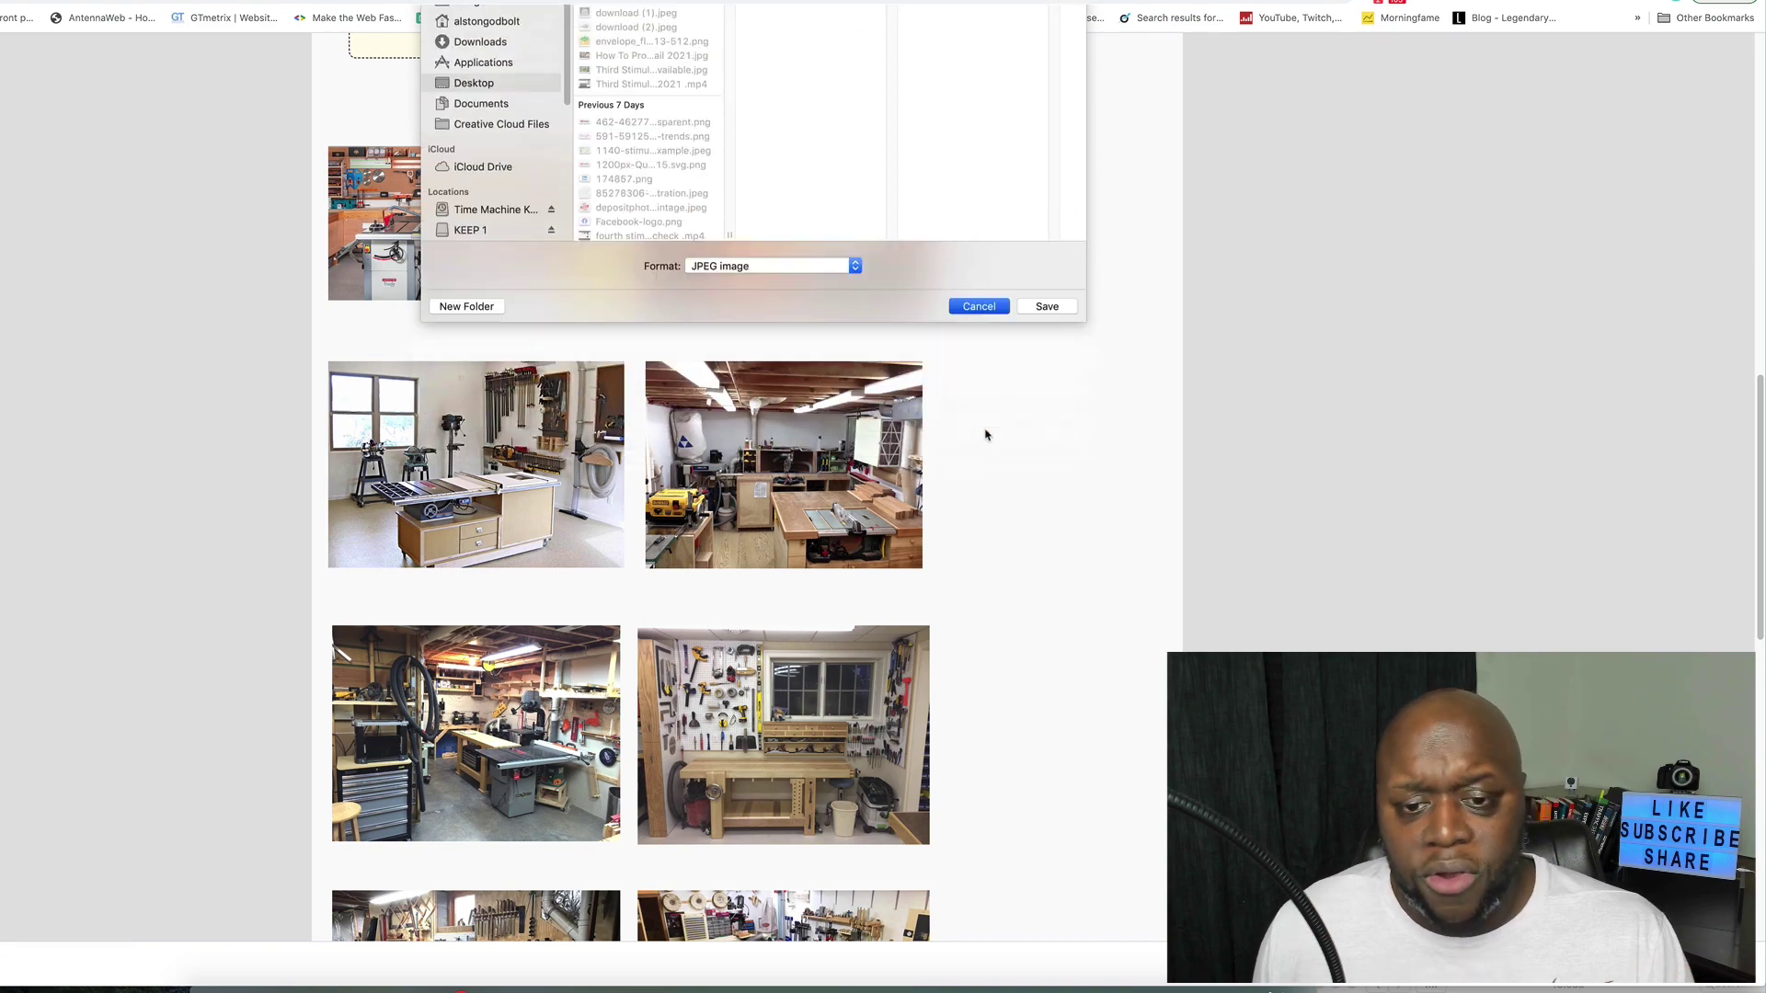
Step: Look over the remaining workshop images and their usage advice, then search the free stock photo site for "woodworking" and browse the photos
{"action": "scroll", "coordinate": [987, 436], "scroll_direction": "down", "scroll_amount": 8}
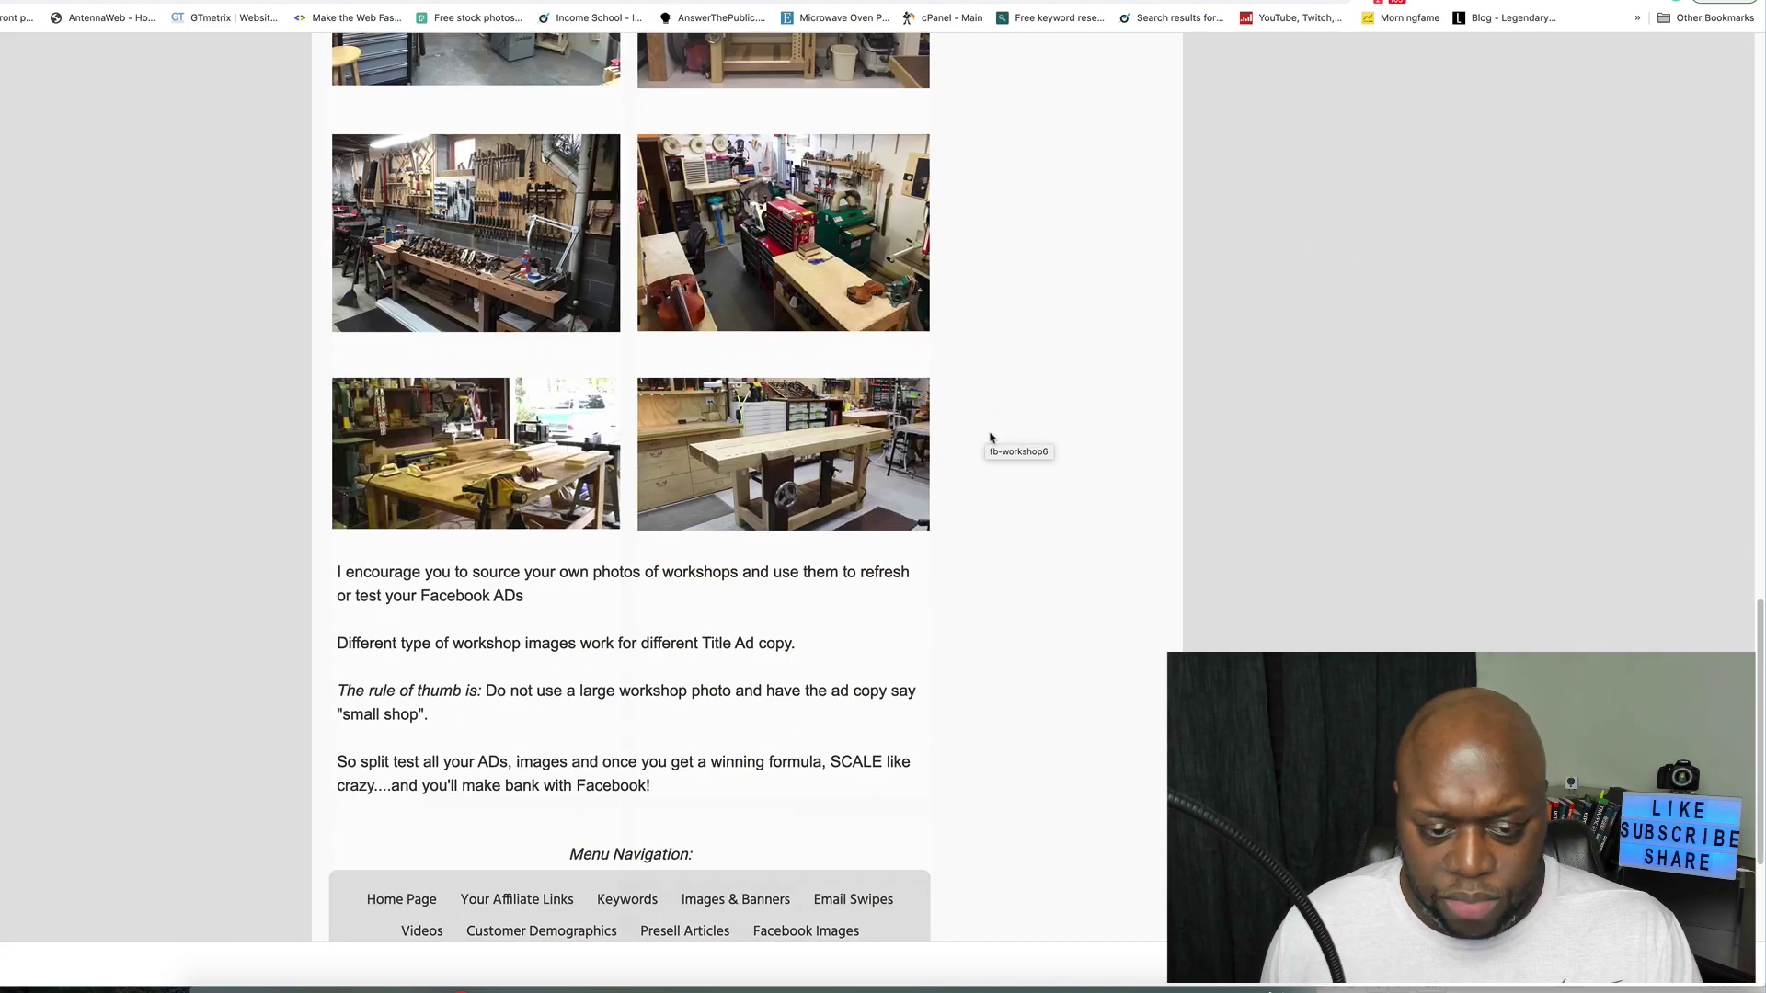
{"action": "scroll", "coordinate": [990, 439], "scroll_direction": "up", "scroll_amount": 1}
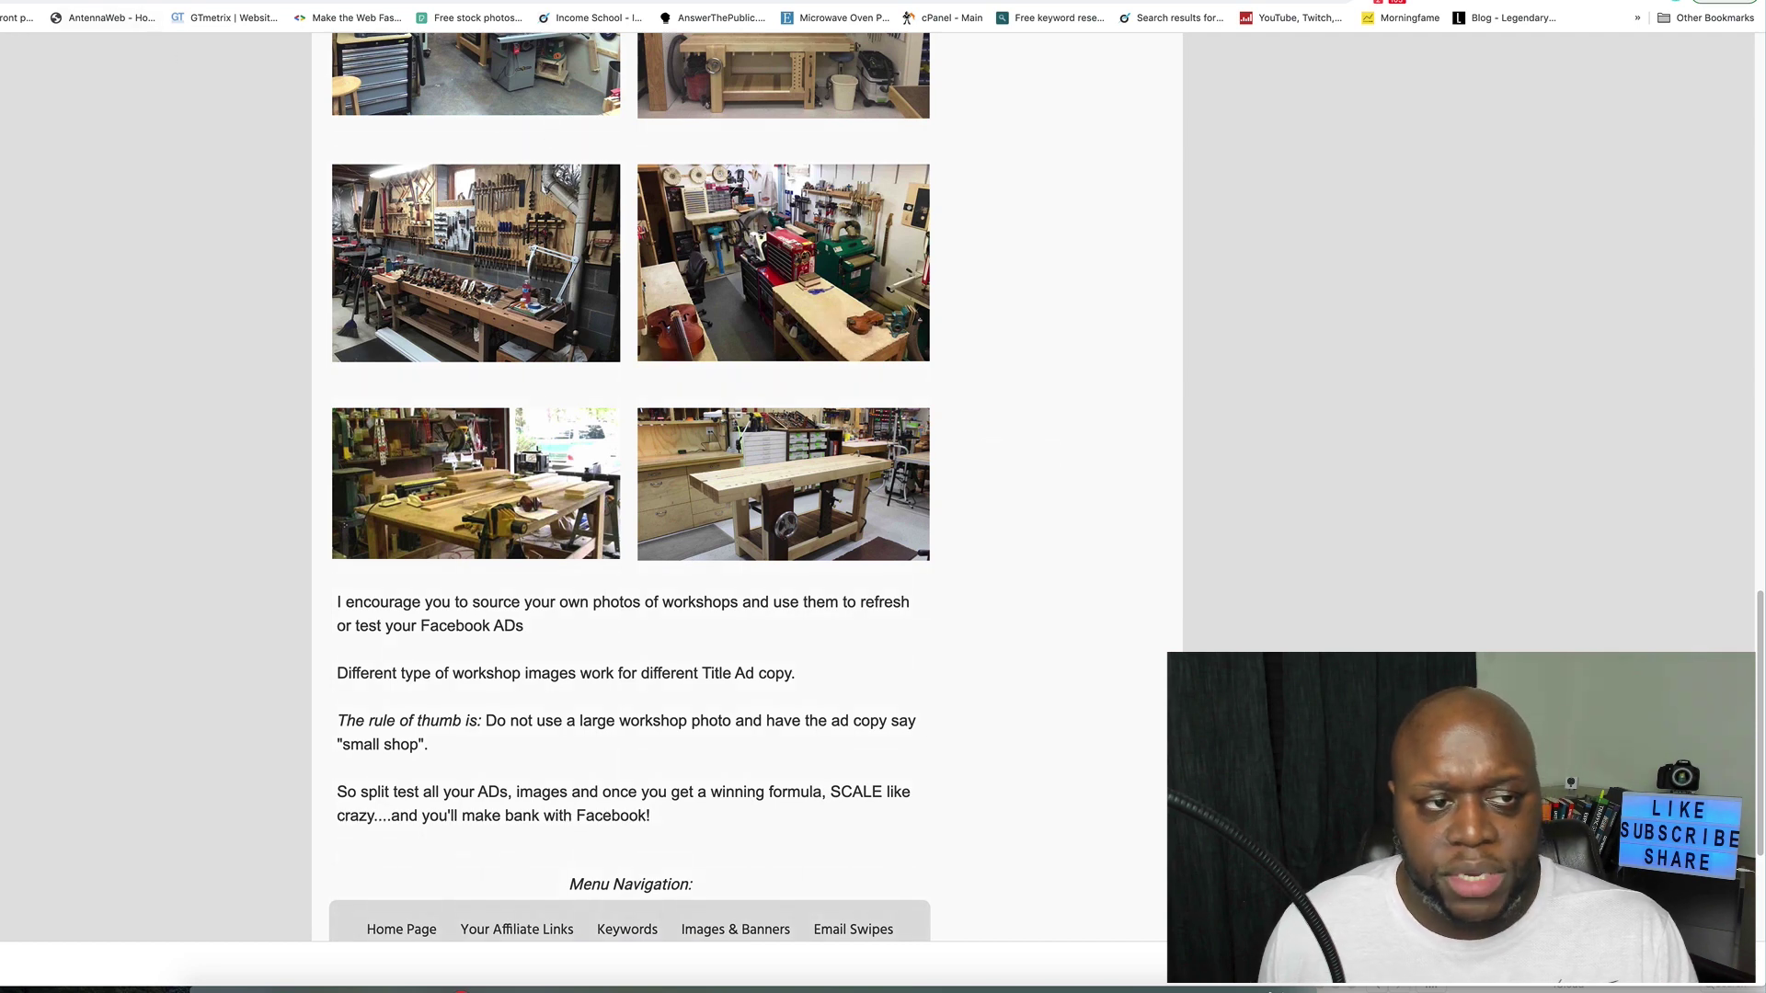
{"action": "key", "text": "ctrl+Tab"}
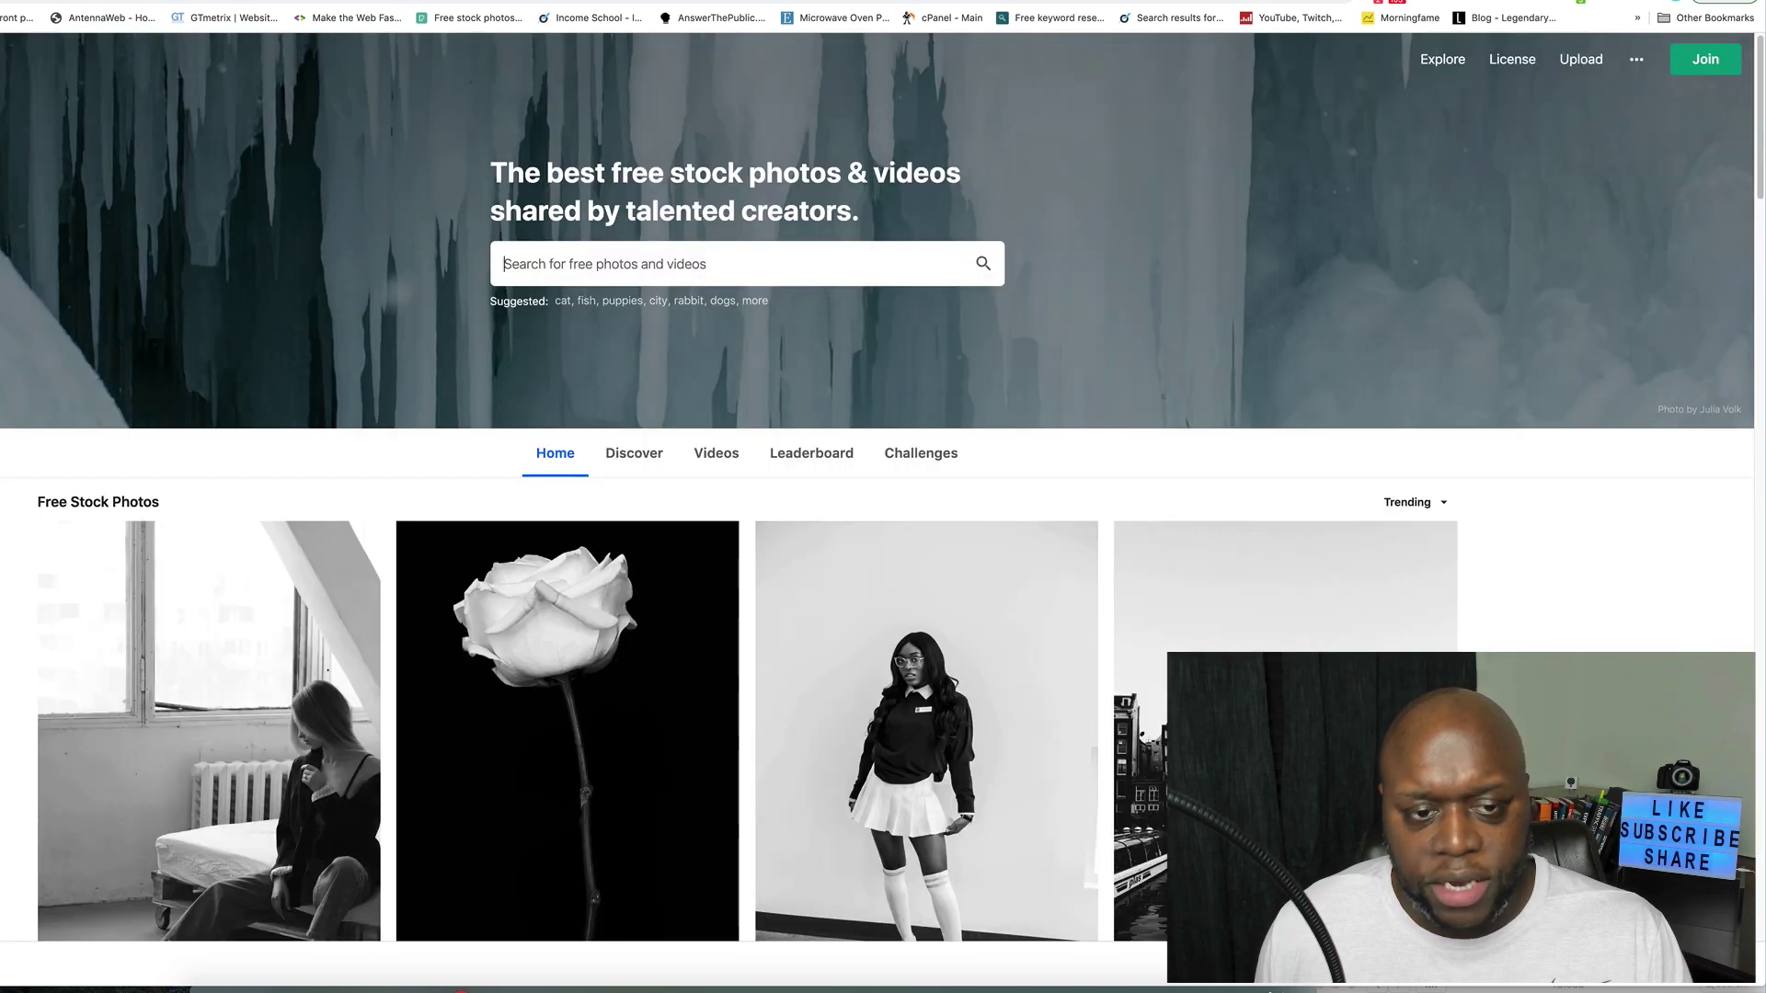
{"action": "left_click", "coordinate": [593, 256]}
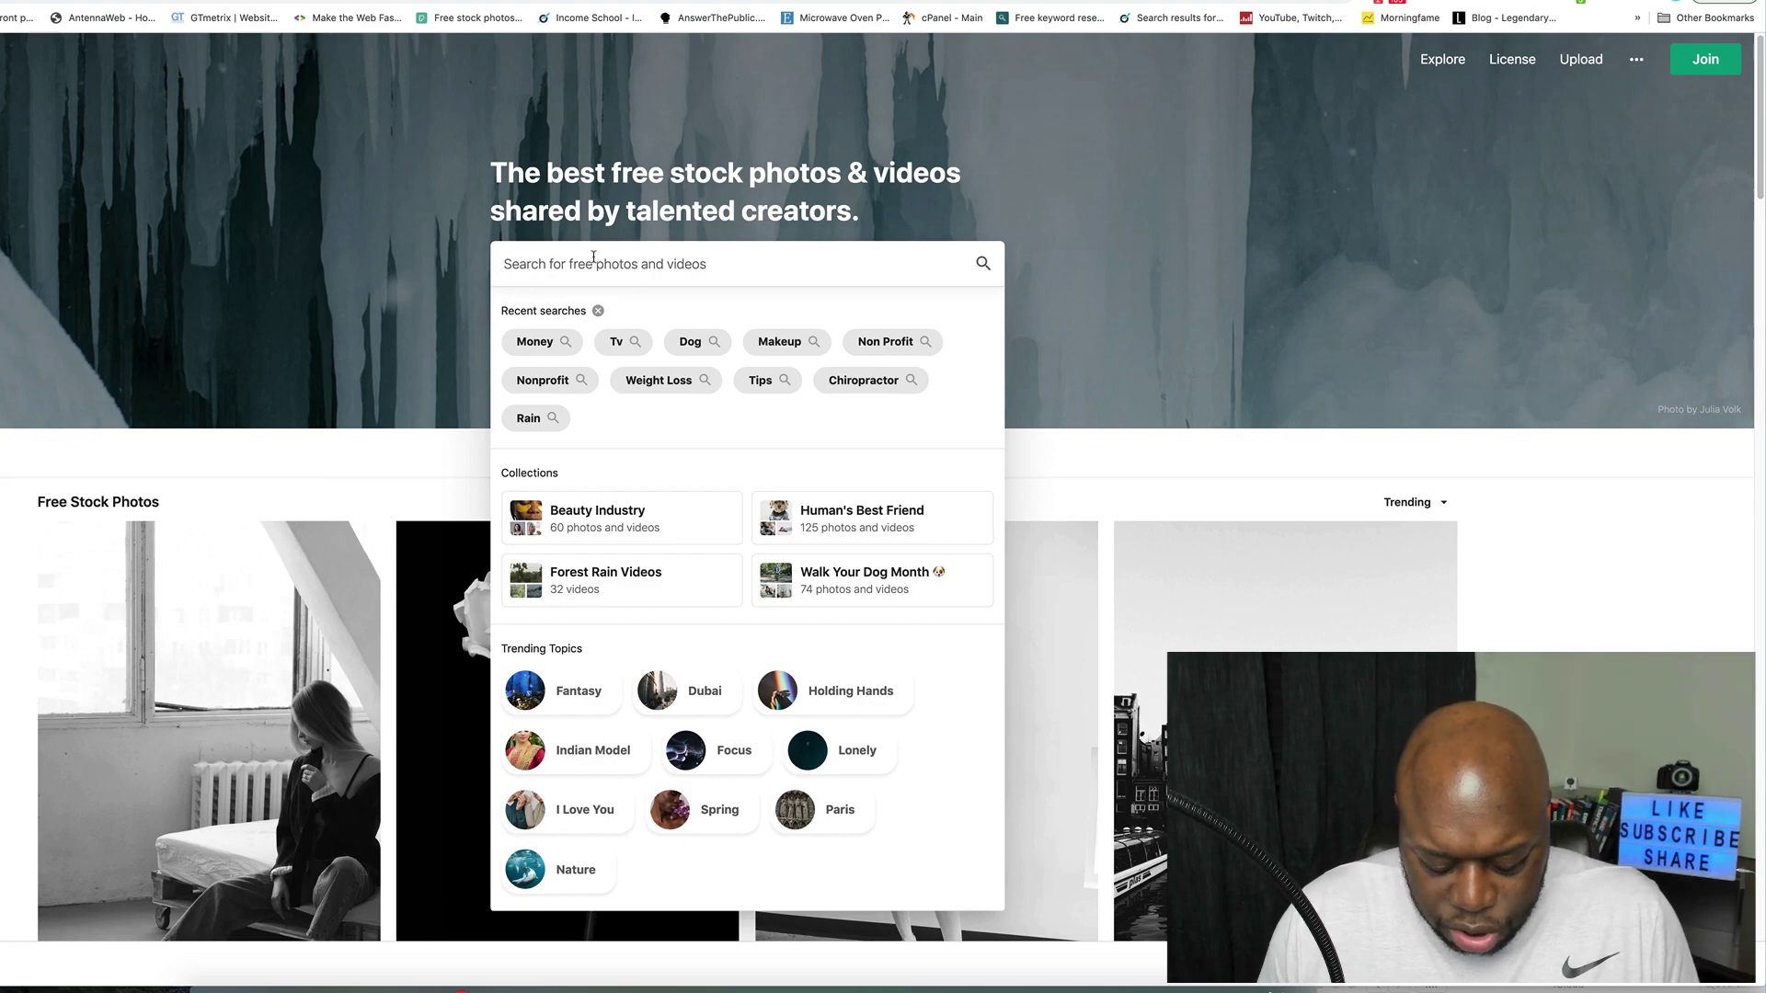
{"action": "type", "text": "woodworking"}
{"action": "key", "text": "Return"}
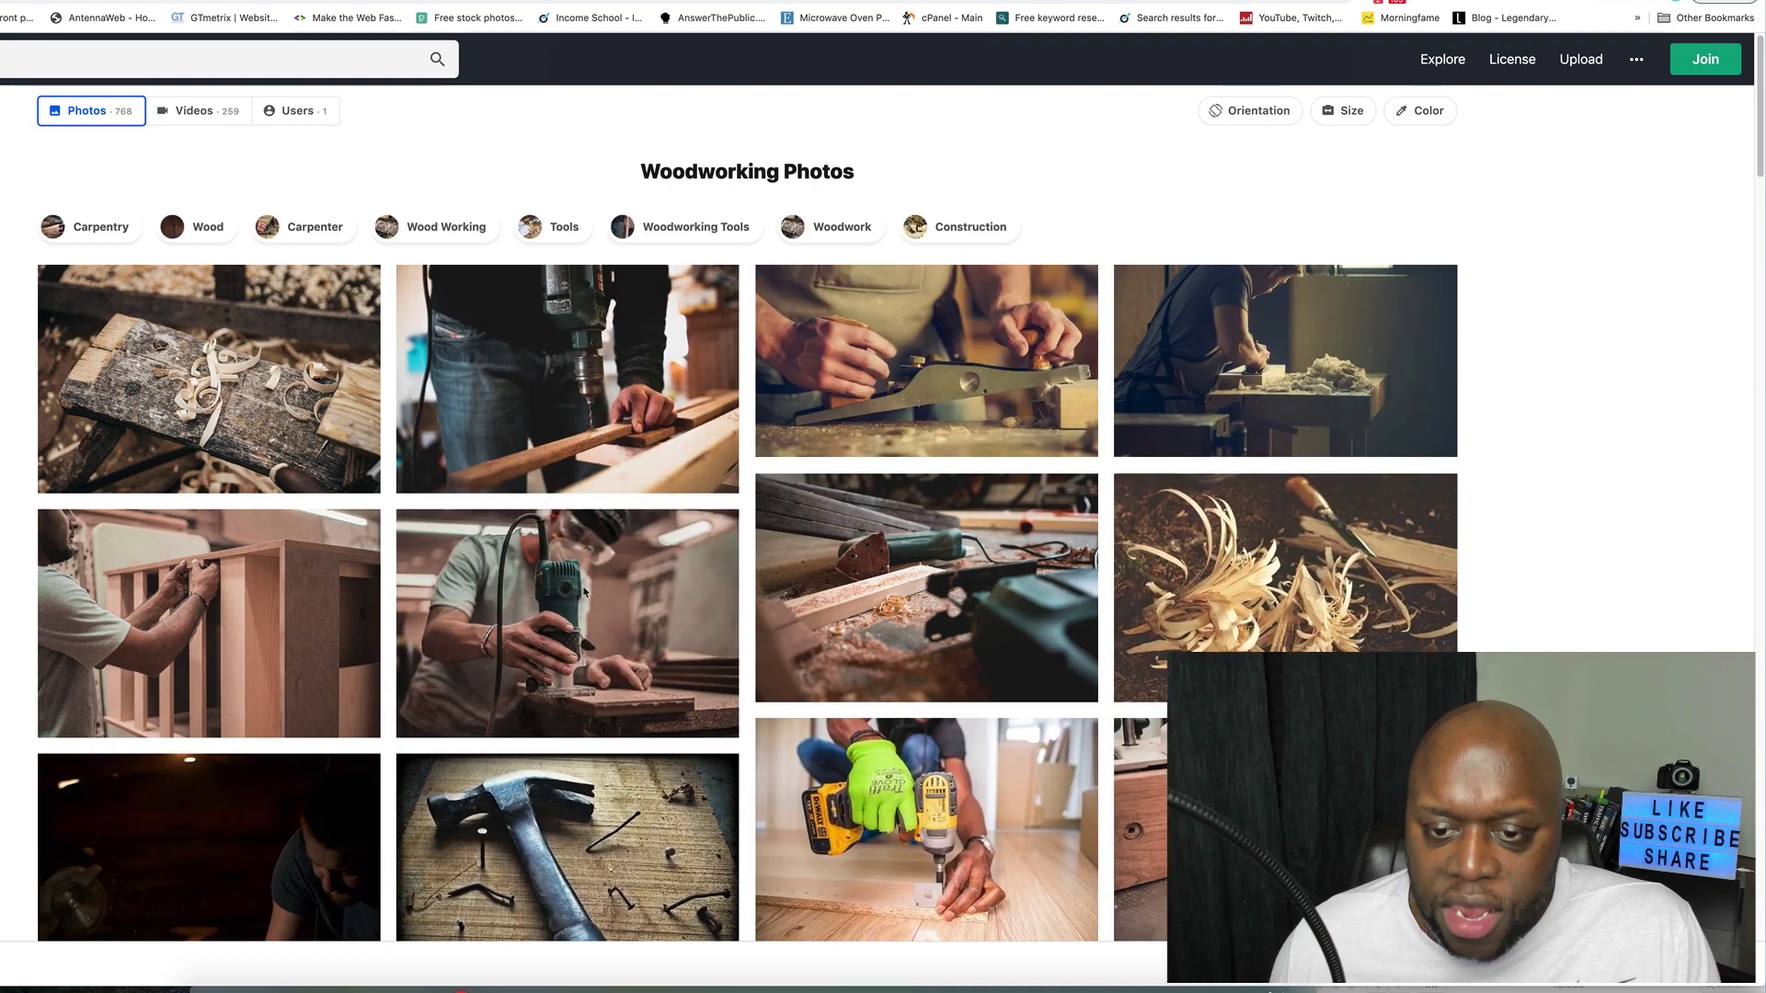
{"action": "scroll", "coordinate": [1589, 559], "scroll_direction": "down", "scroll_amount": 1}
{"action": "scroll", "coordinate": [1589, 563], "scroll_direction": "down", "scroll_amount": 4}
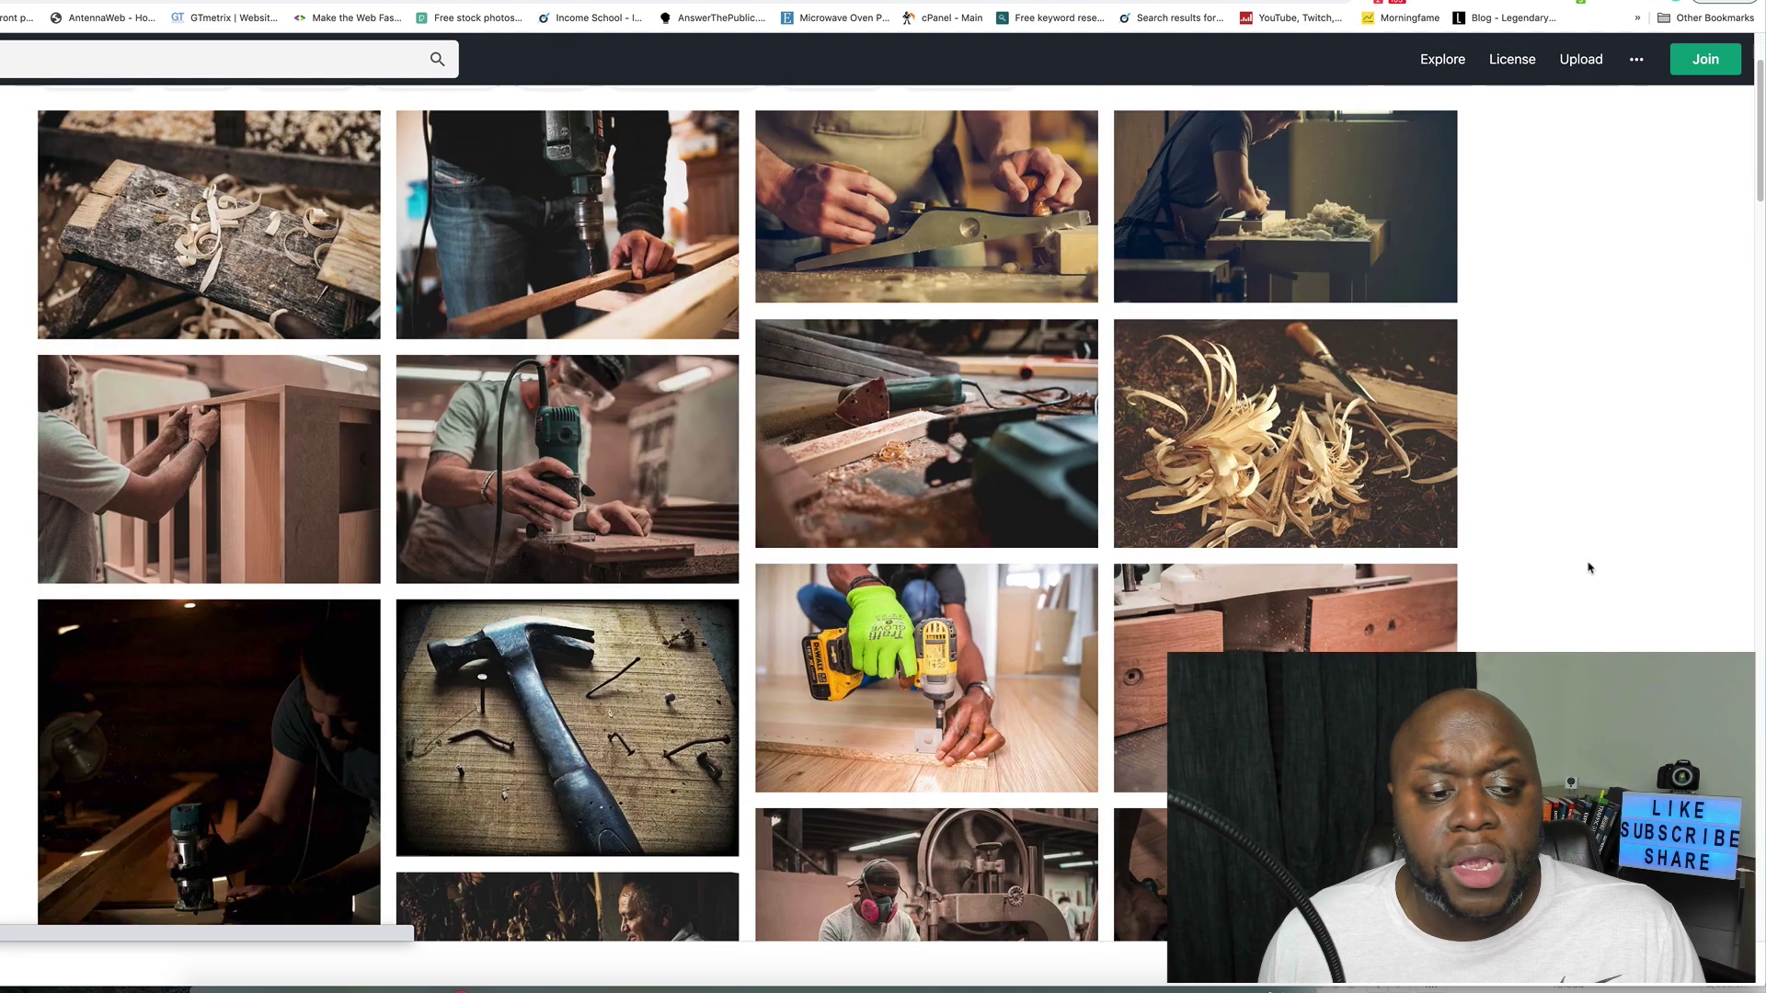
{"action": "scroll", "coordinate": [1594, 564], "scroll_direction": "down", "scroll_amount": 1}
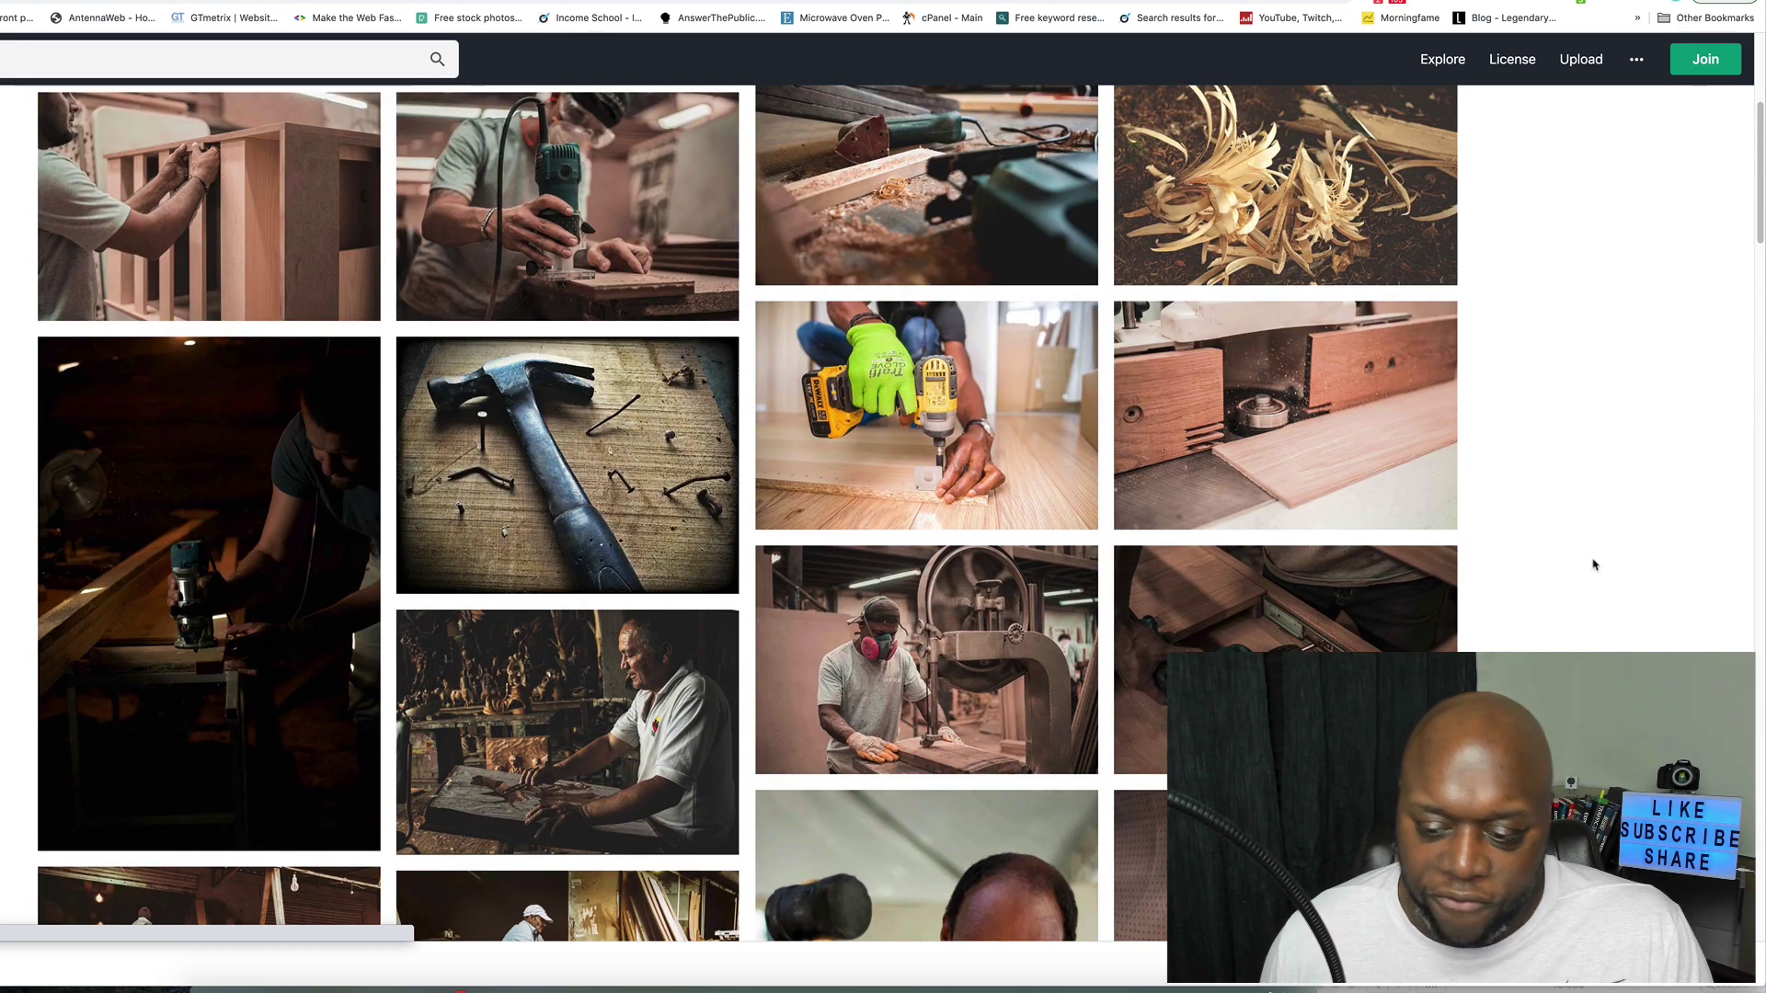
{"action": "scroll", "coordinate": [1594, 564], "scroll_direction": "down", "scroll_amount": 5}
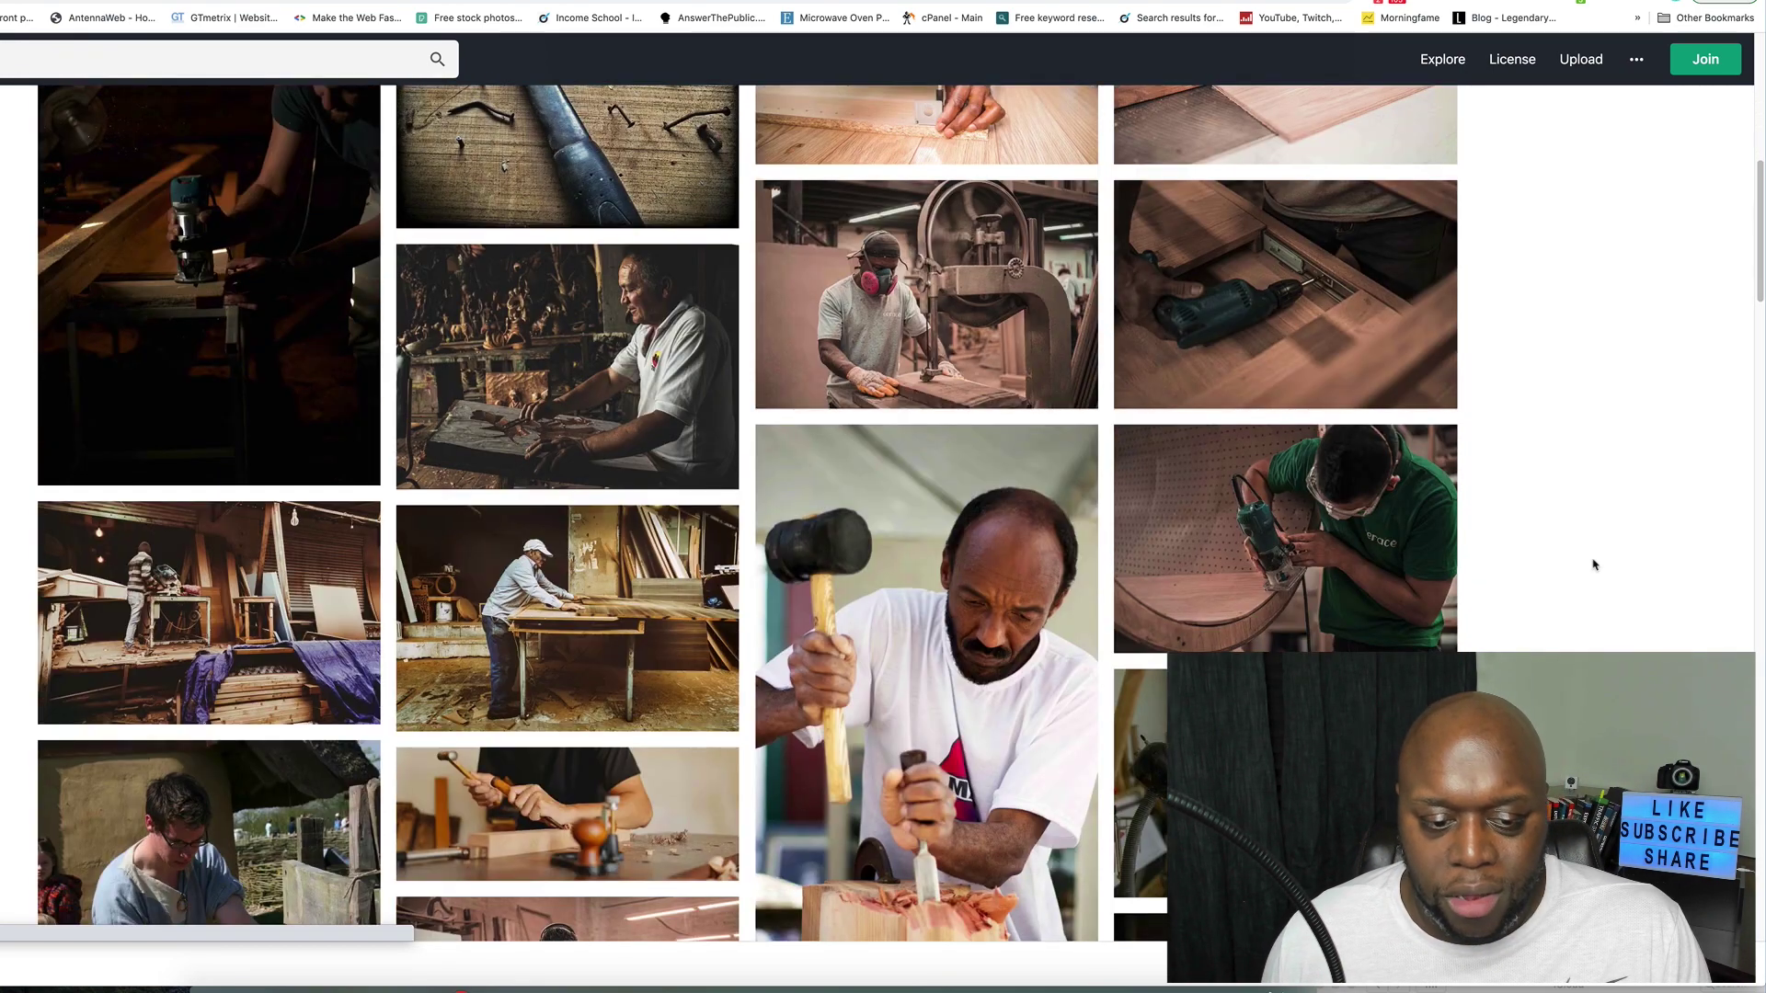
{"action": "scroll", "coordinate": [992, 547], "scroll_direction": "down", "scroll_amount": 2}
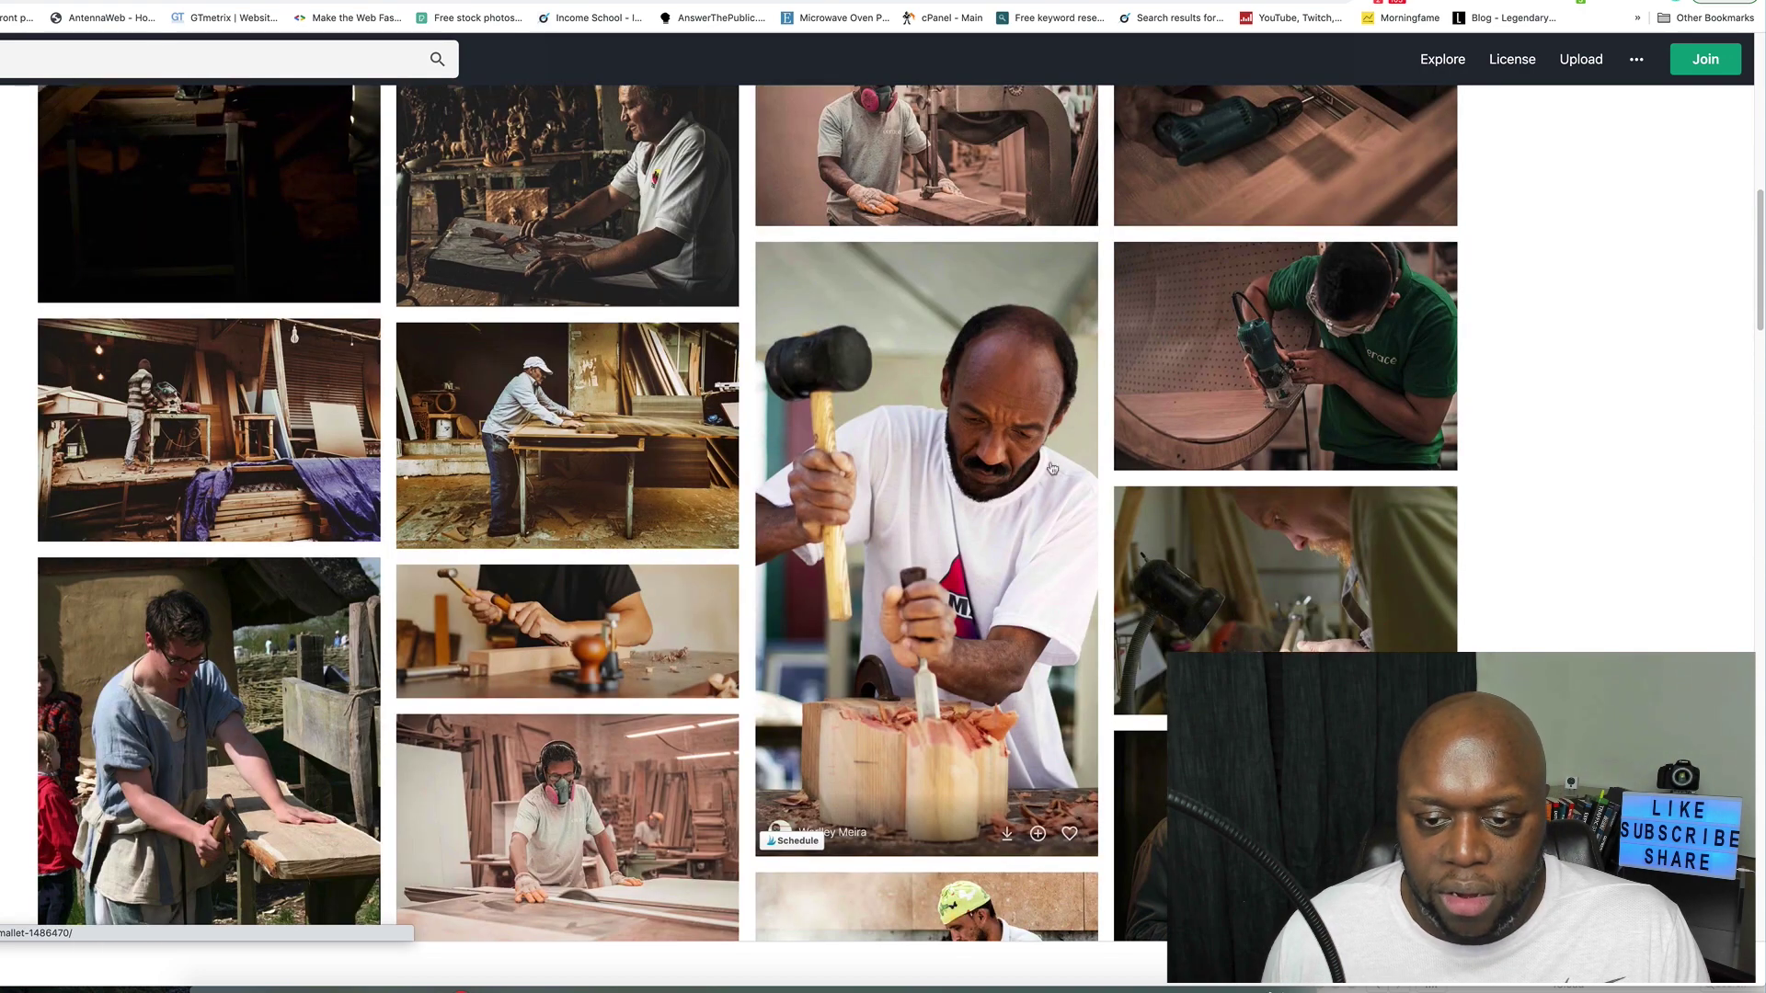
{"action": "scroll", "coordinate": [980, 430], "scroll_direction": "down", "scroll_amount": 7}
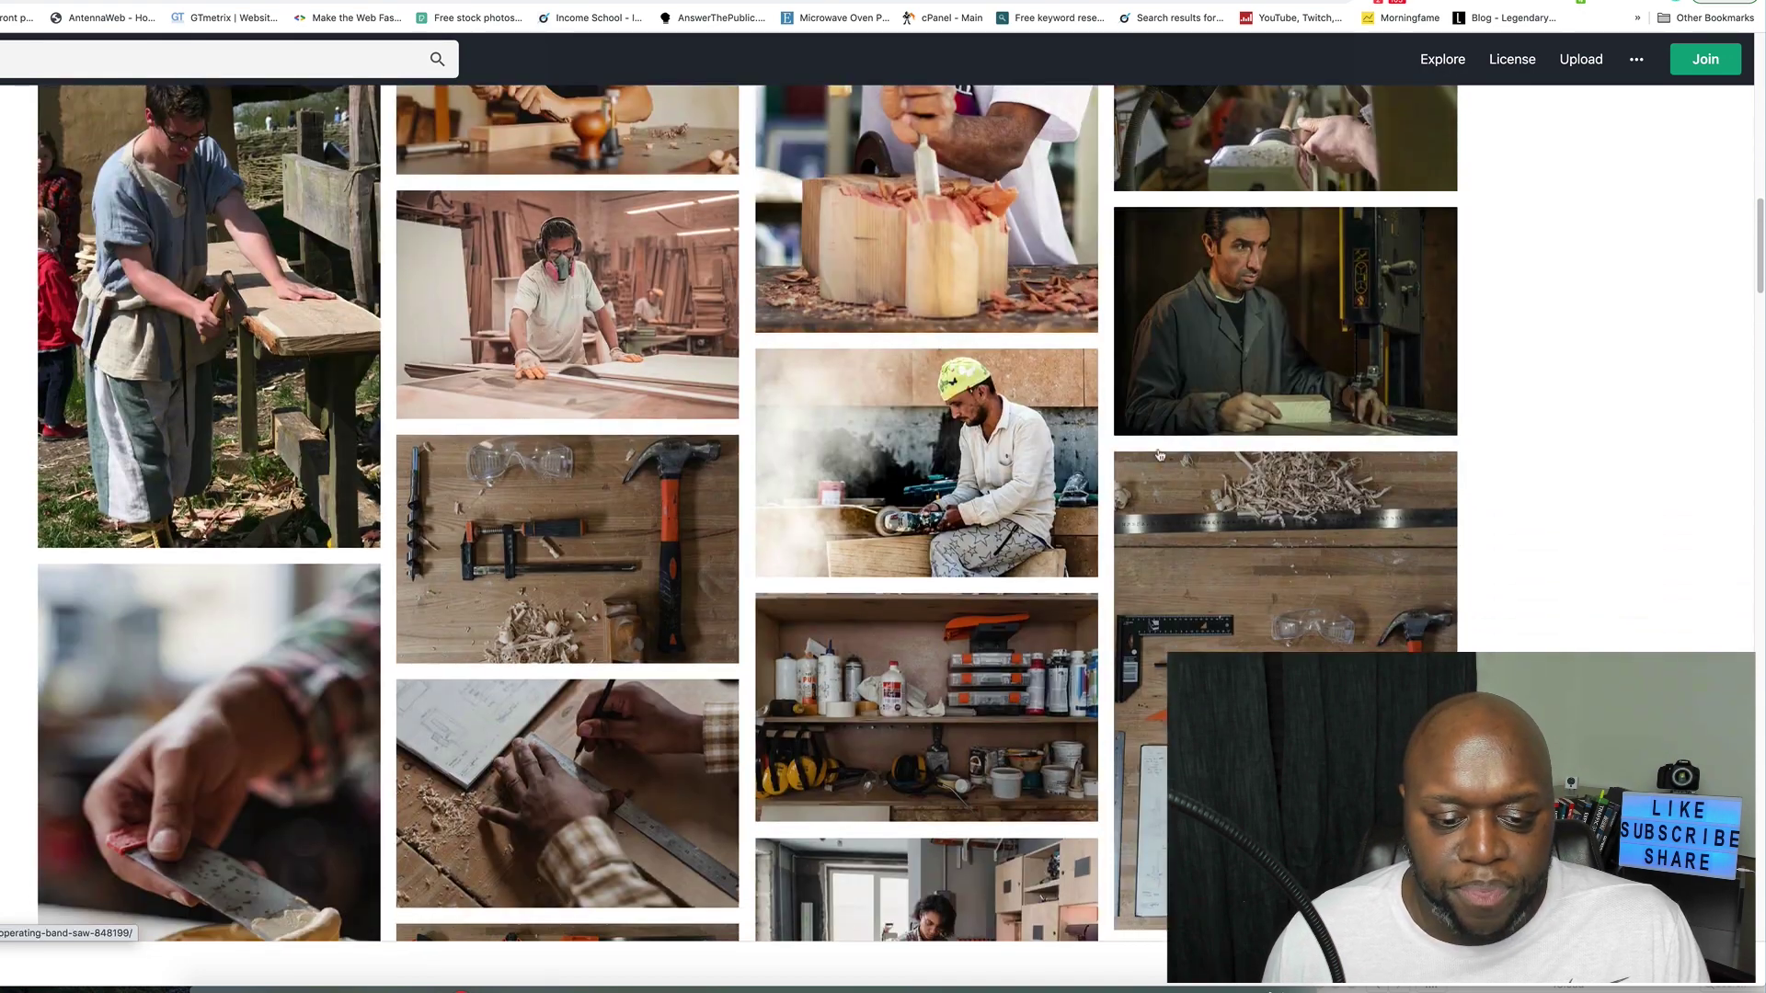
{"action": "scroll", "coordinate": [1159, 455], "scroll_direction": "down", "scroll_amount": 1}
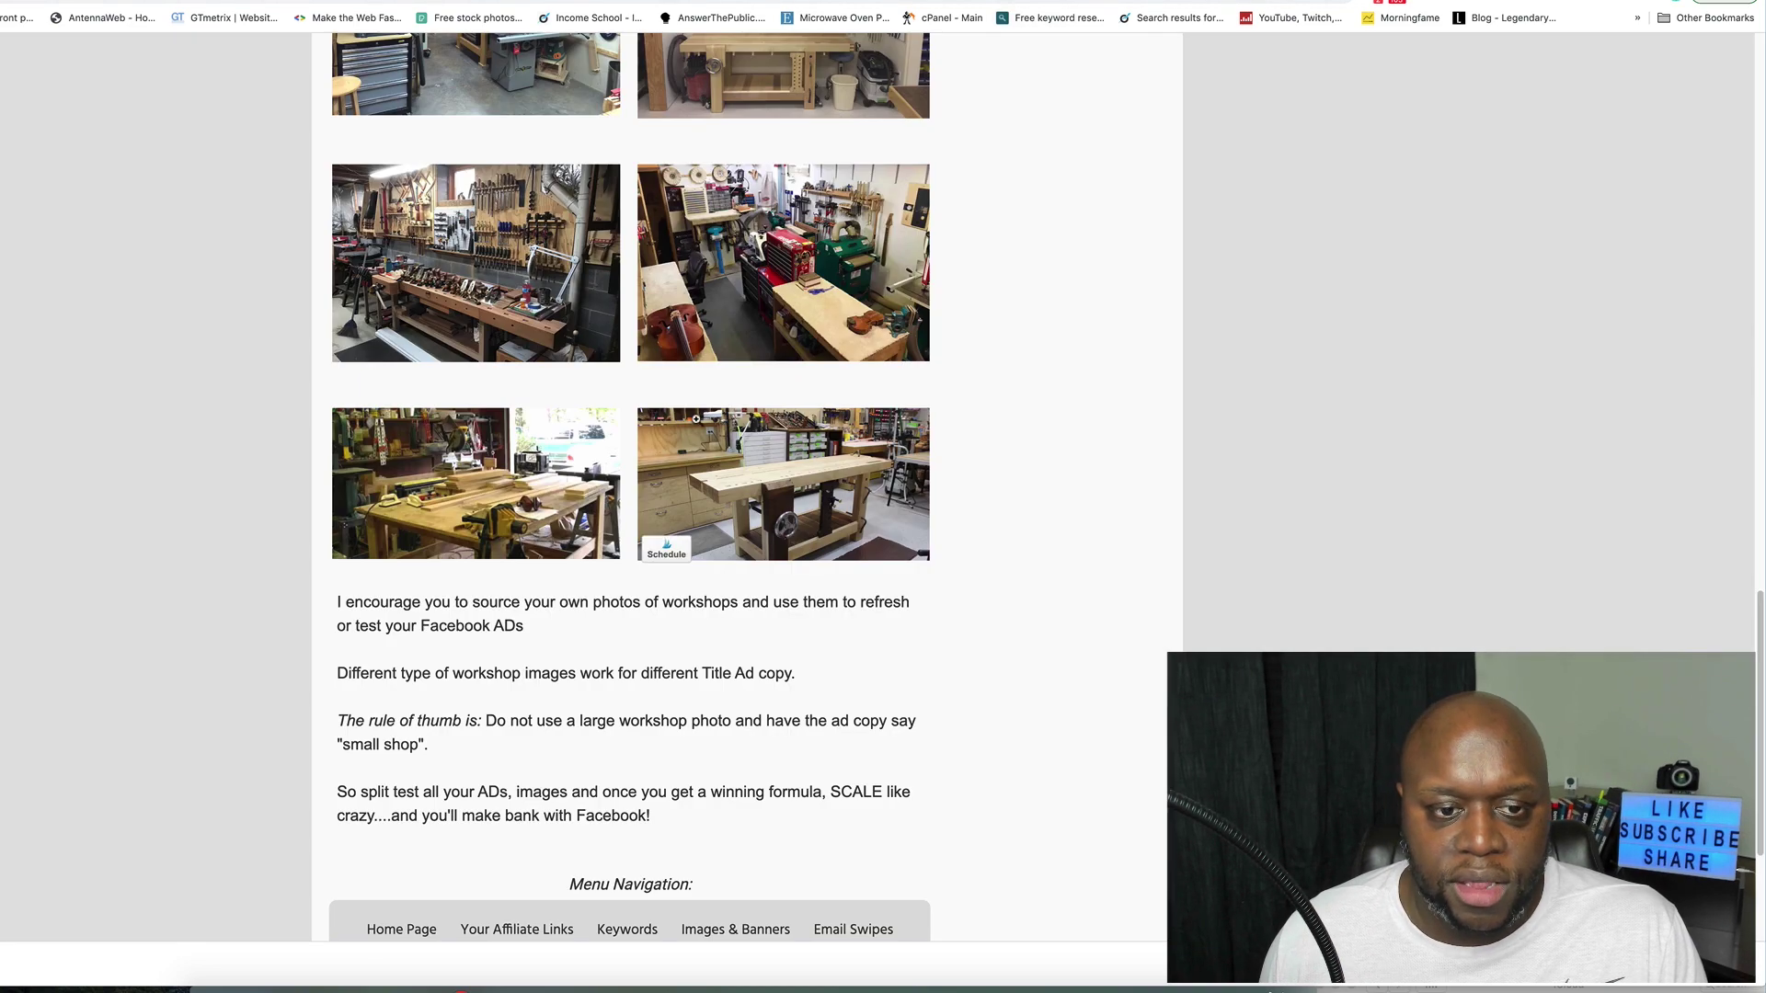
Step: Return to the vendor's Facebook images and title ideas and save the first workshop image to the Desktop as wood-workshop-fb in JPEG format
{"action": "scroll", "coordinate": [696, 419], "scroll_direction": "up", "scroll_amount": 3}
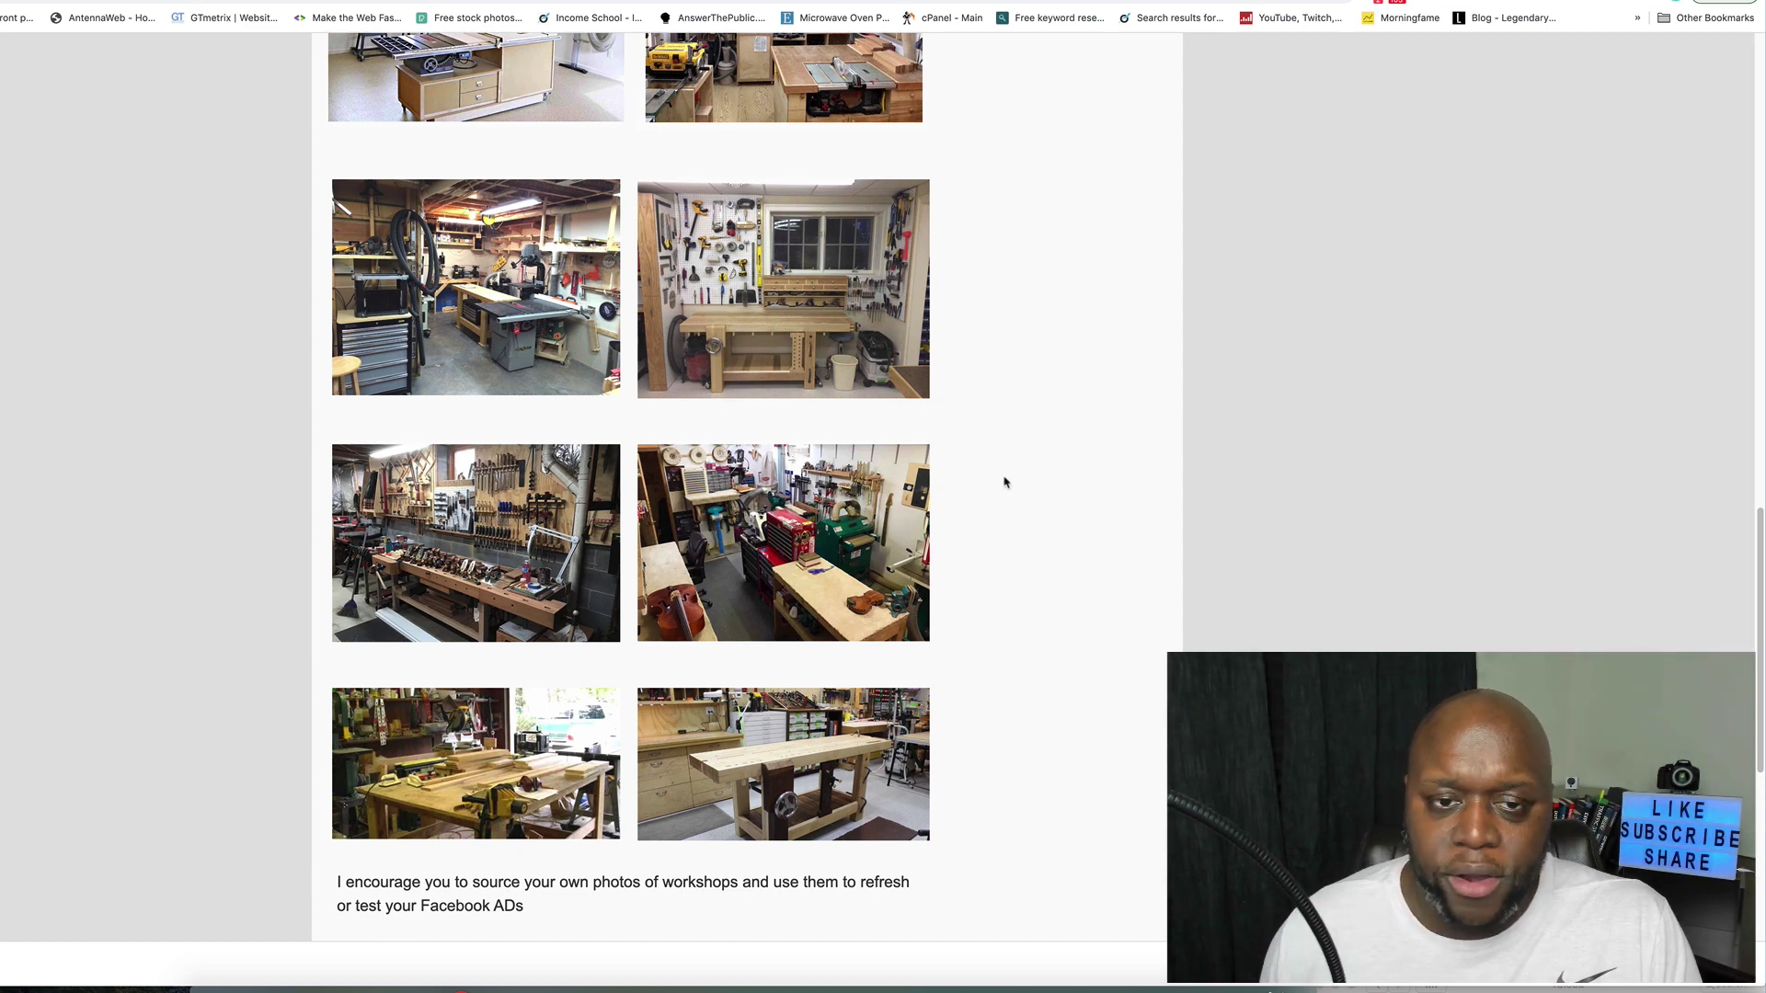
{"action": "scroll", "coordinate": [1004, 482], "scroll_direction": "up", "scroll_amount": 6}
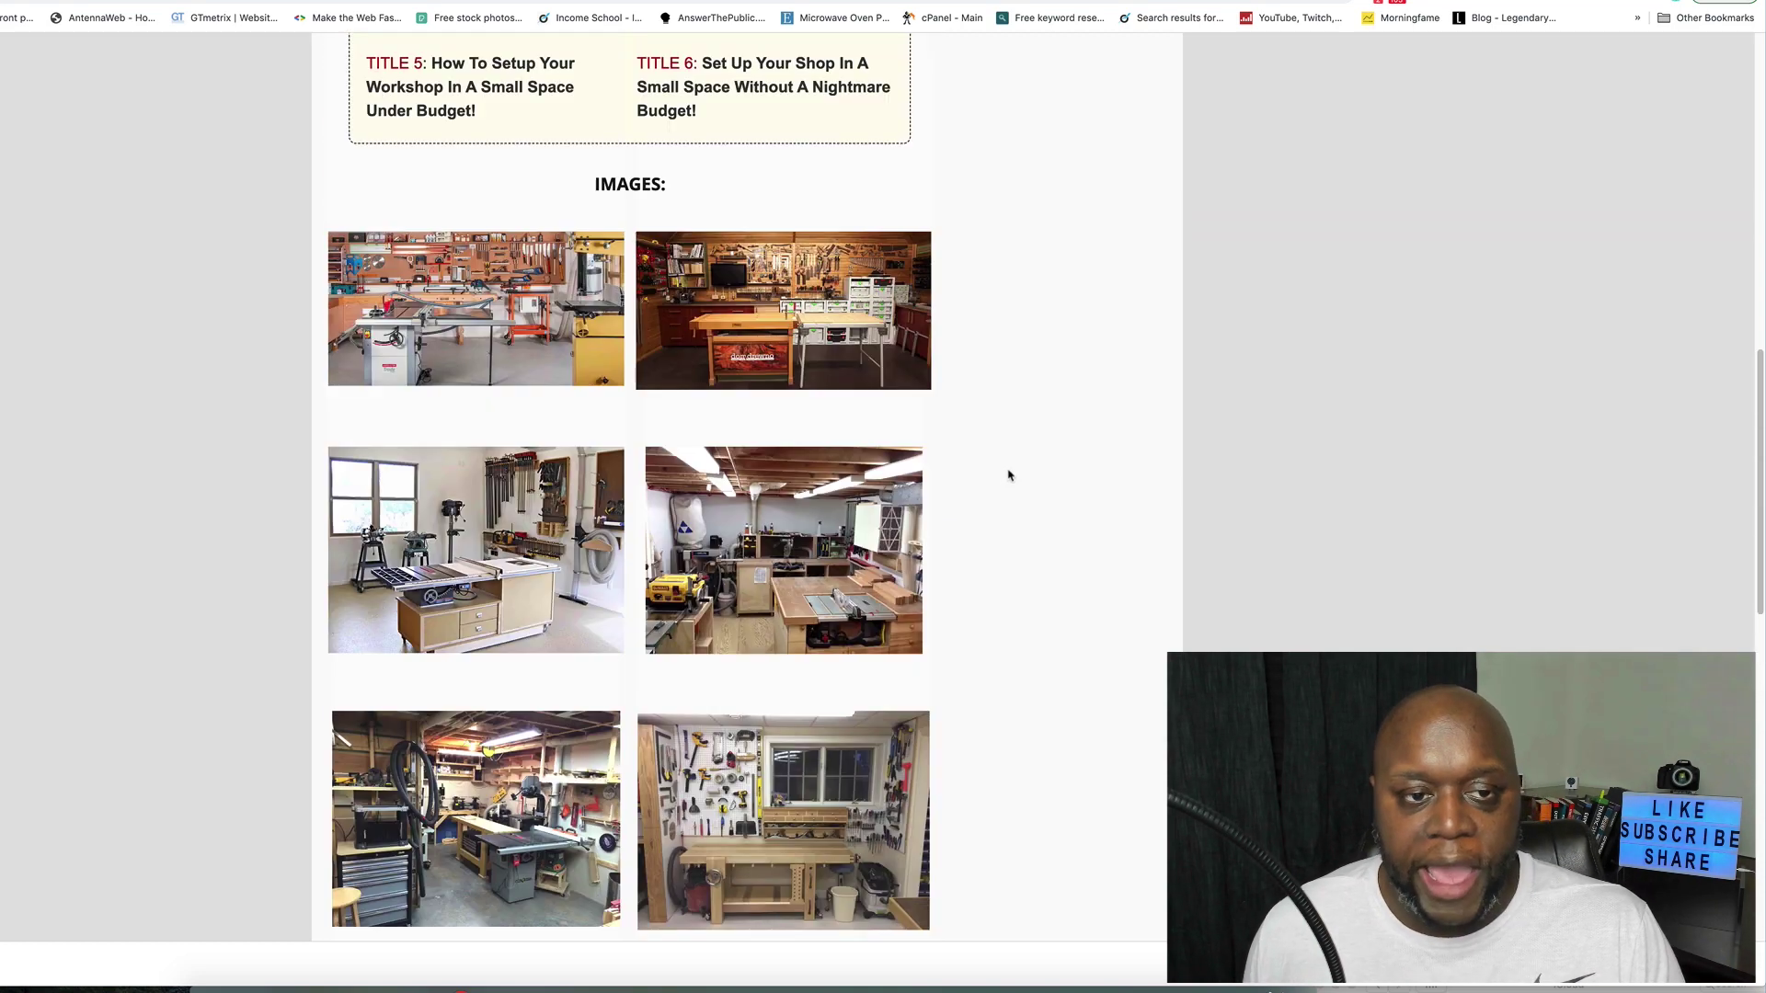
{"action": "scroll", "coordinate": [1009, 475], "scroll_direction": "up", "scroll_amount": 4}
{"action": "scroll", "coordinate": [1009, 474], "scroll_direction": "up", "scroll_amount": 1}
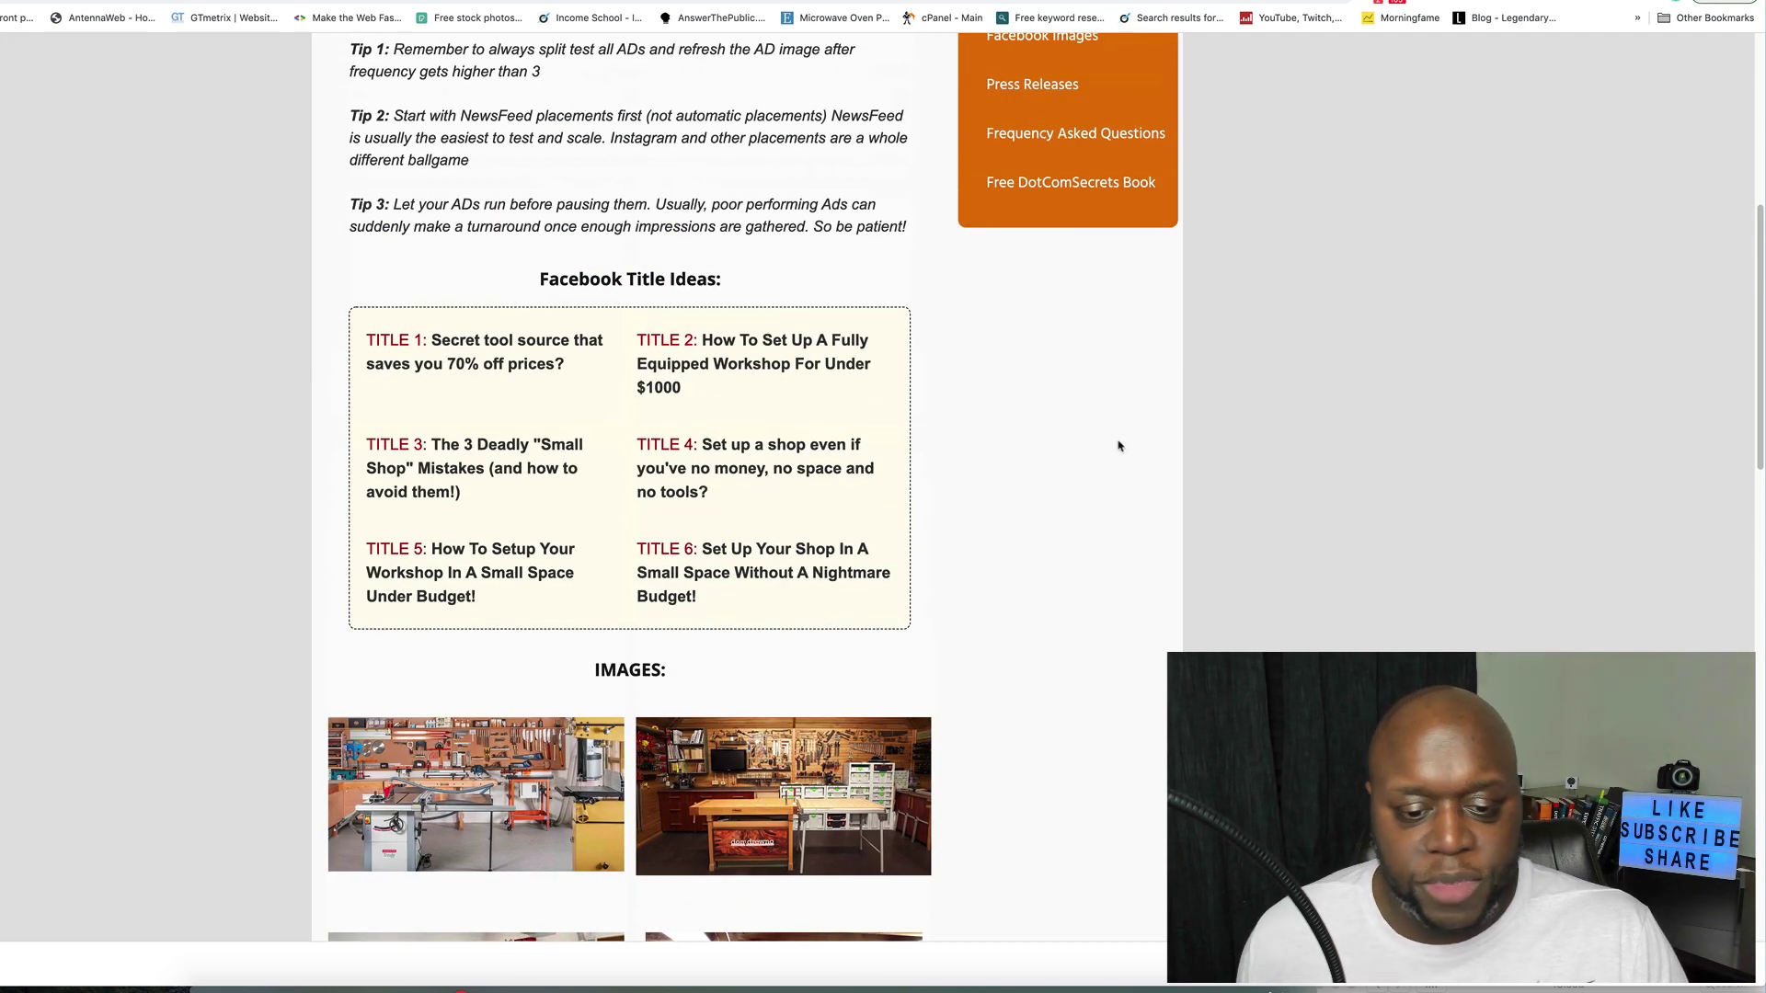
{"action": "scroll", "coordinate": [1120, 433], "scroll_direction": "down", "scroll_amount": 1}
{"action": "right_click", "coordinate": [494, 750]}
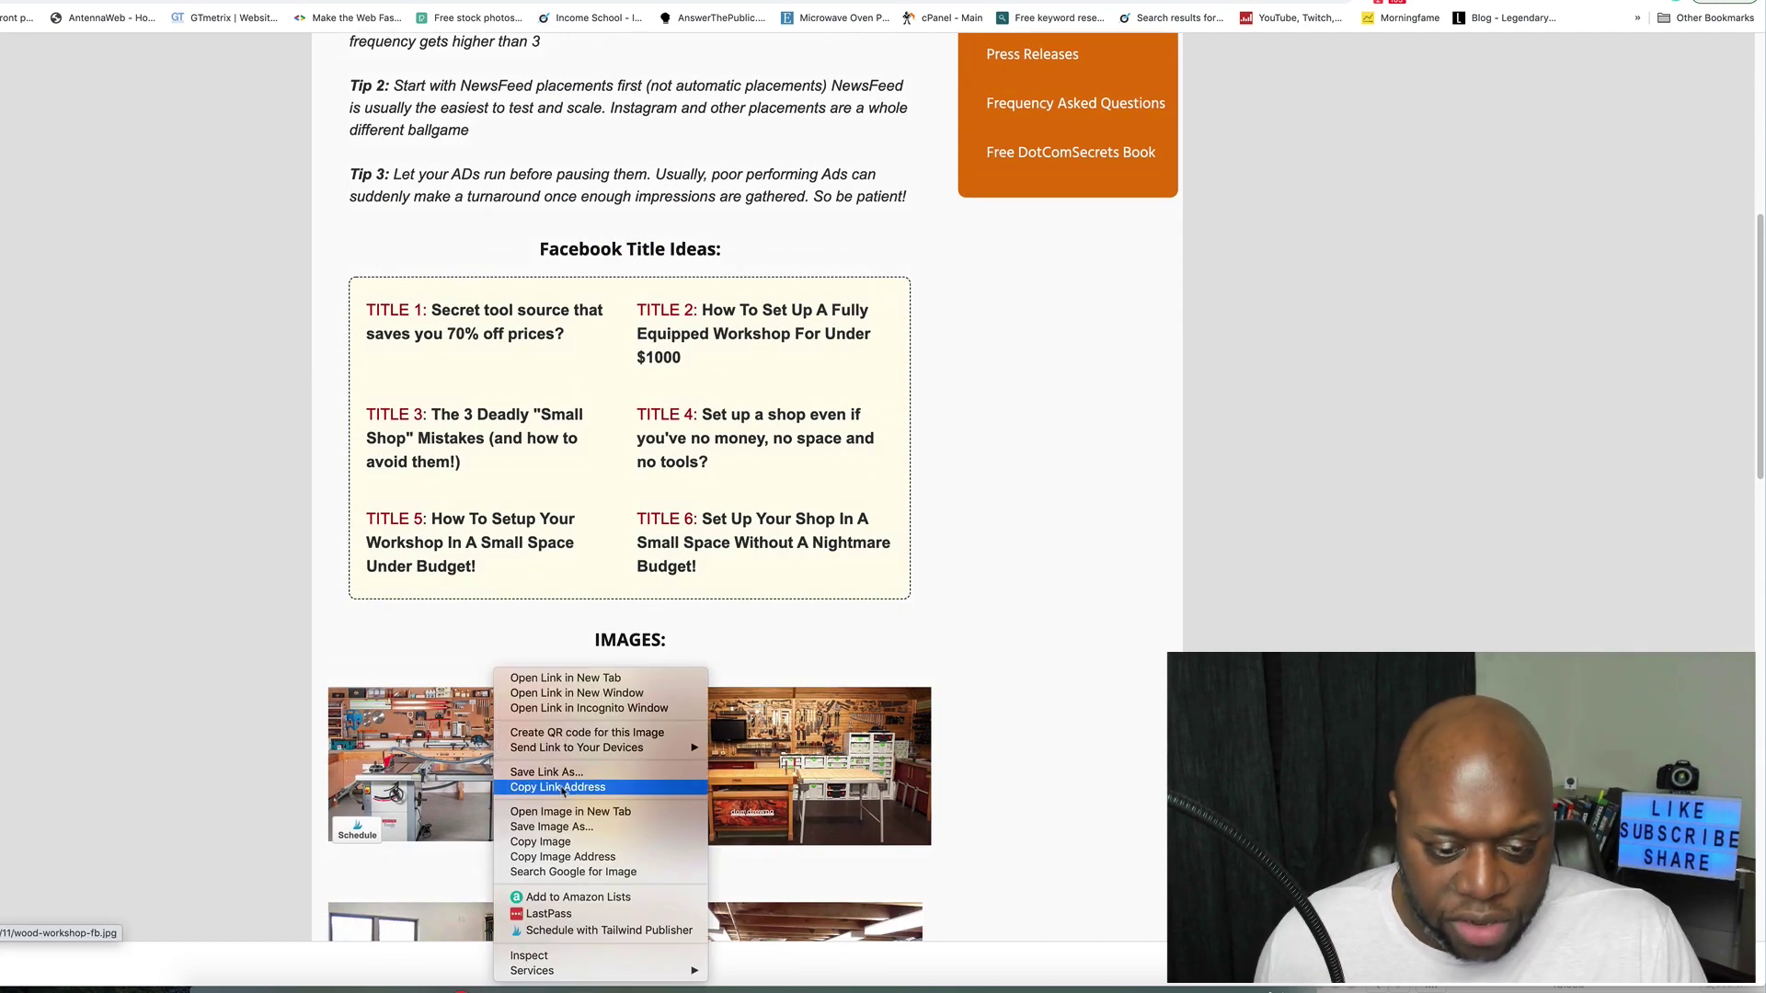
{"action": "left_click", "coordinate": [591, 833]}
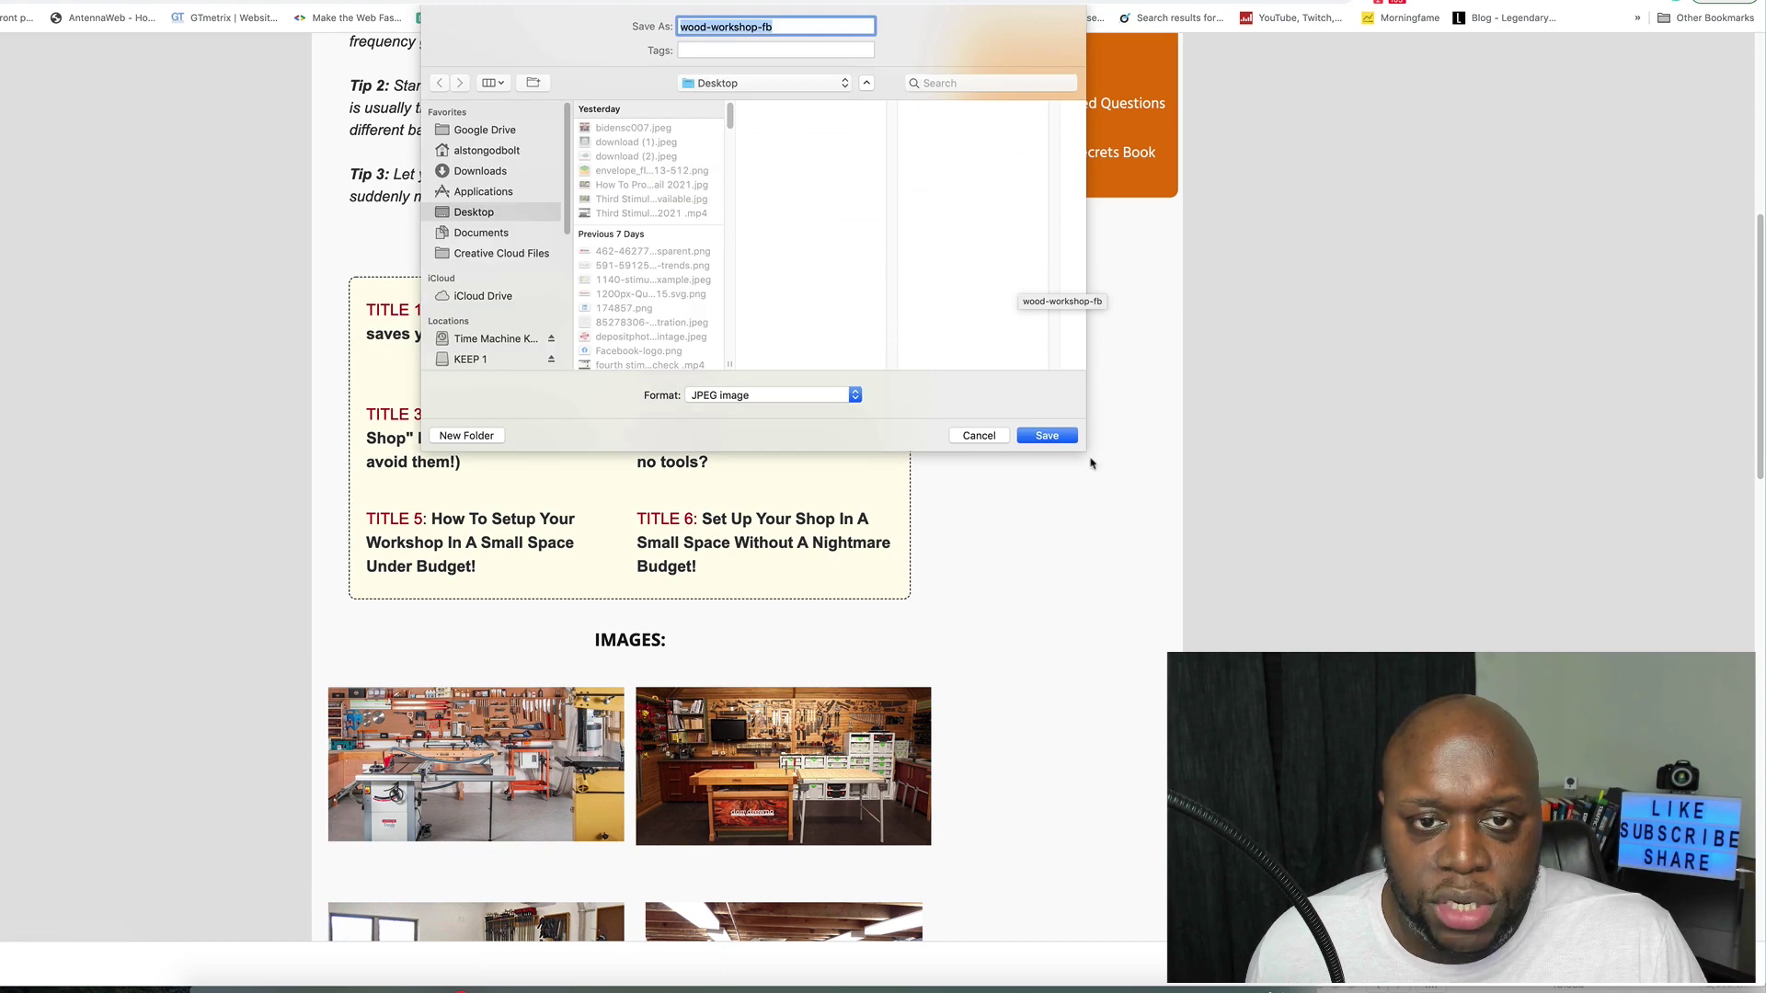
{"action": "left_click", "coordinate": [1047, 430]}
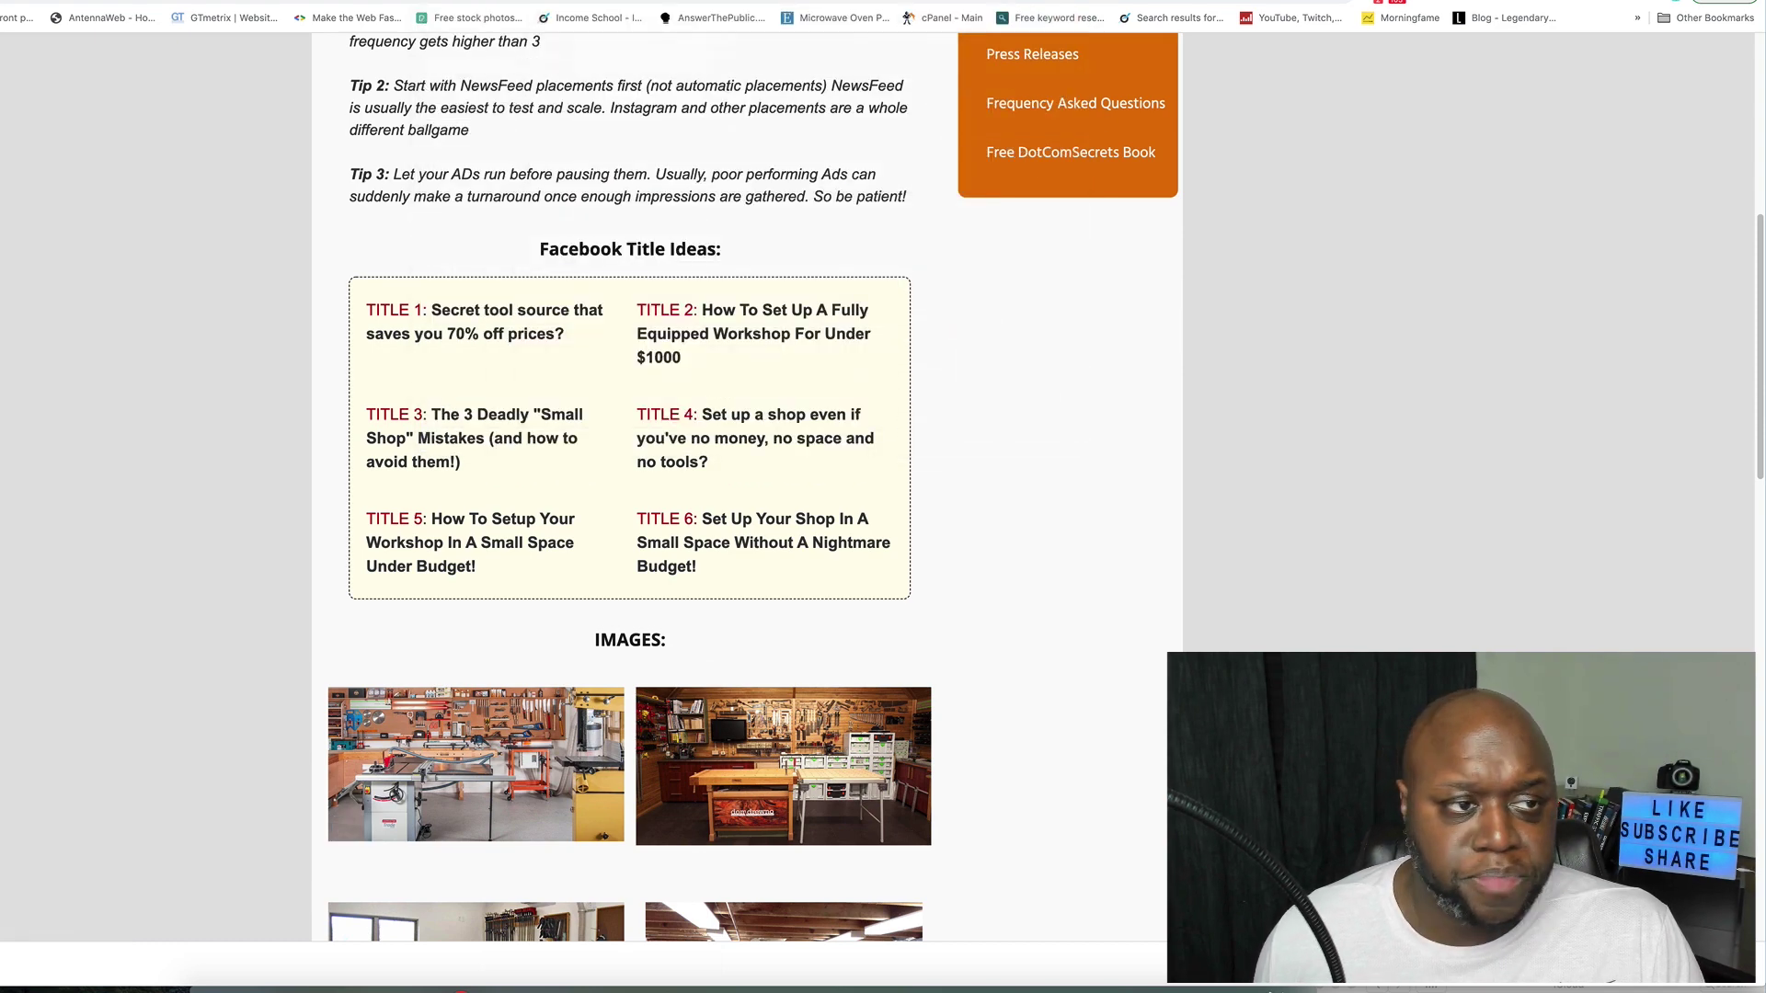
Step: Switch to Facebook Ads Manager and upload wood-workshop-fb.jpeg as the new ad's image, accepting the square 1:1 crop and enhancements
{"action": "key", "text": "ctrl+Tab"}
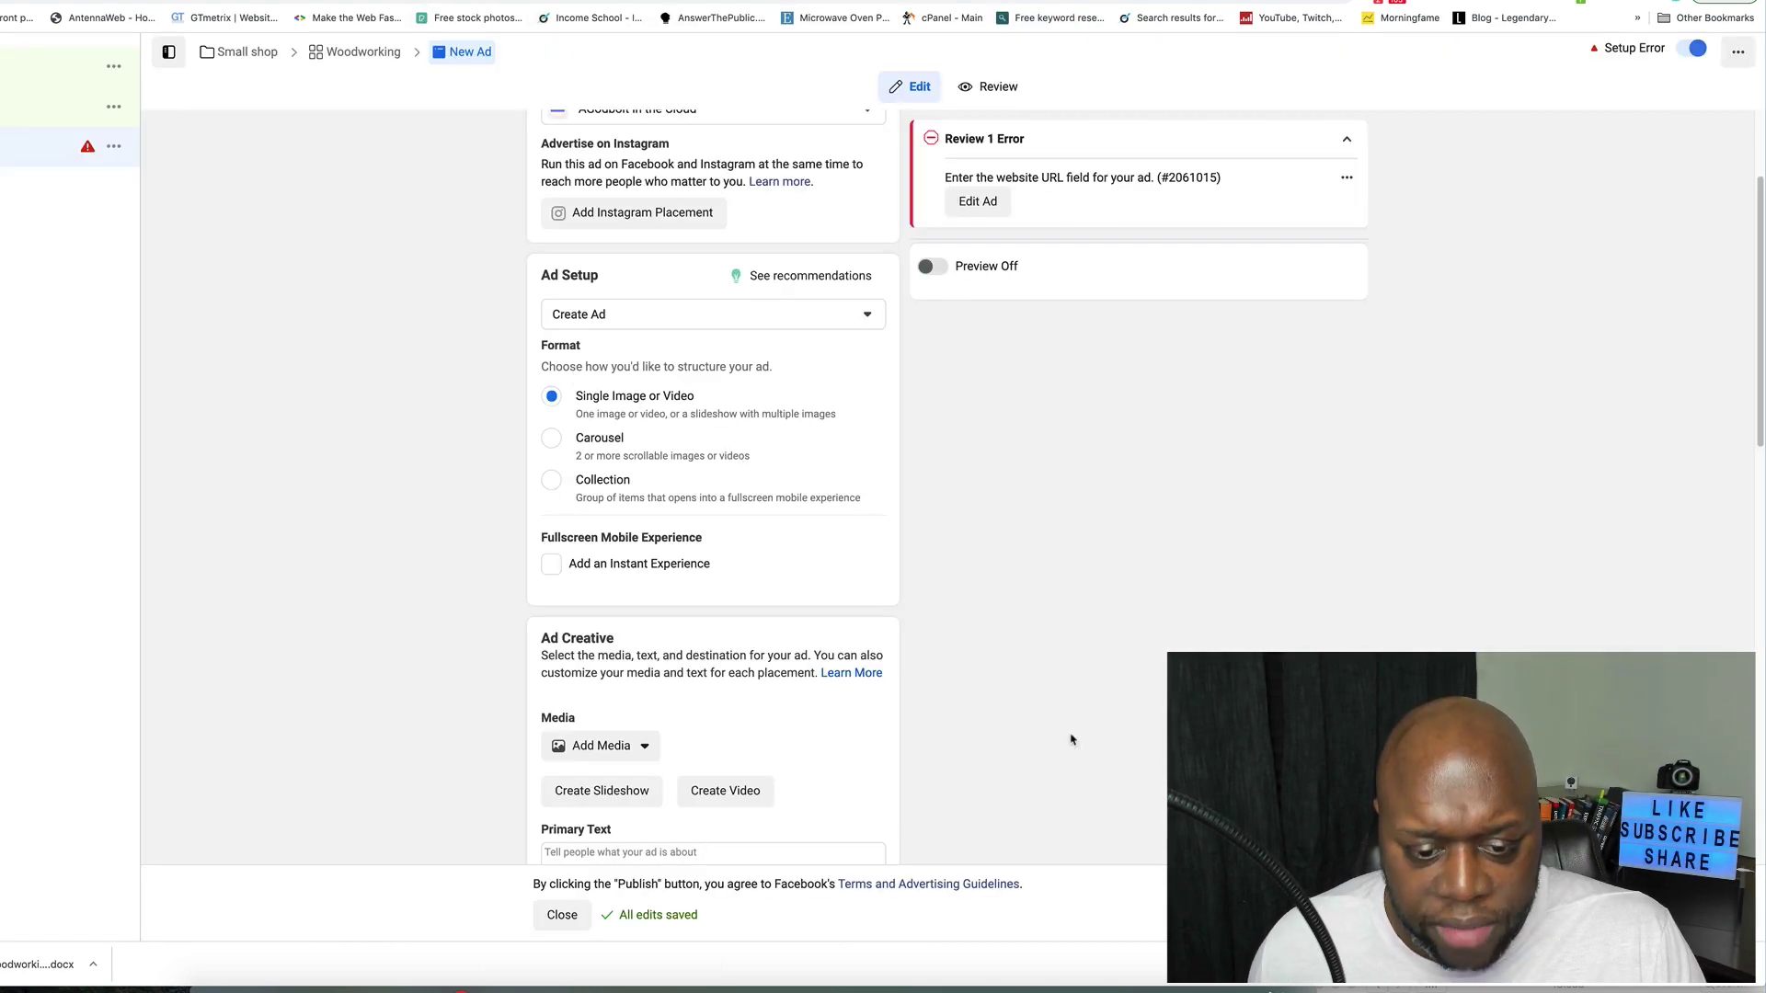
{"action": "scroll", "coordinate": [1056, 741], "scroll_direction": "down", "scroll_amount": 2}
{"action": "left_click", "coordinate": [643, 571]}
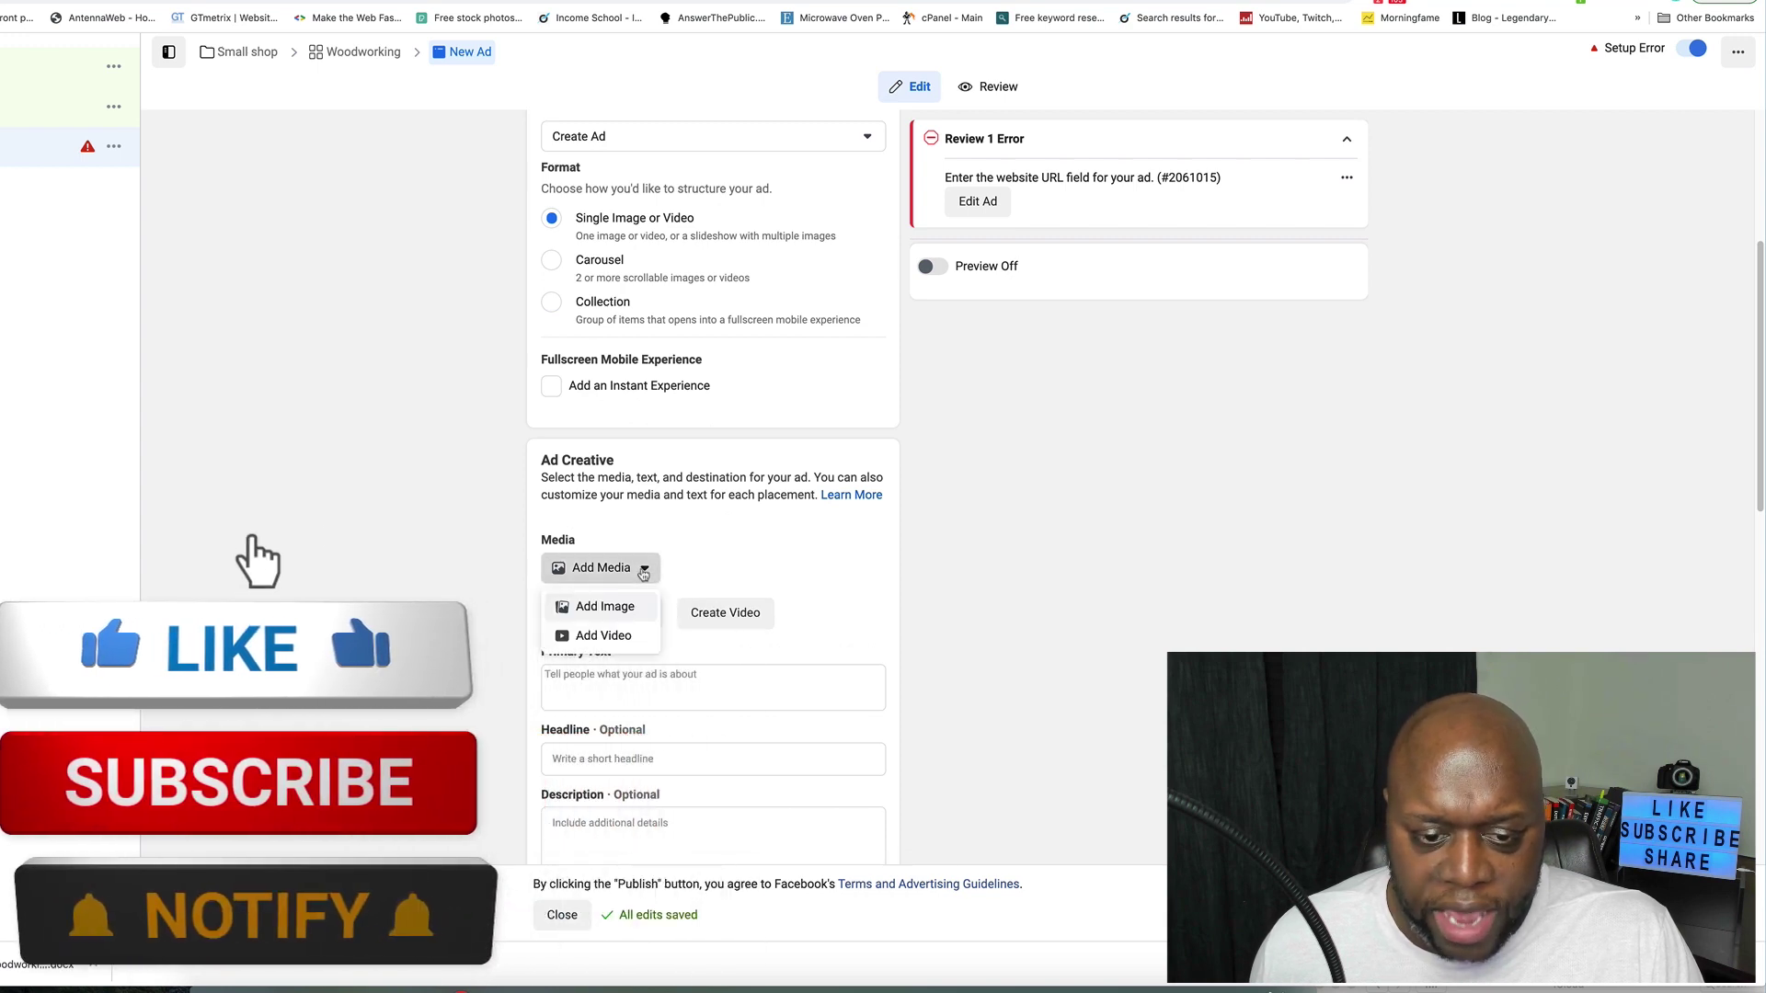
{"action": "left_click", "coordinate": [605, 606]}
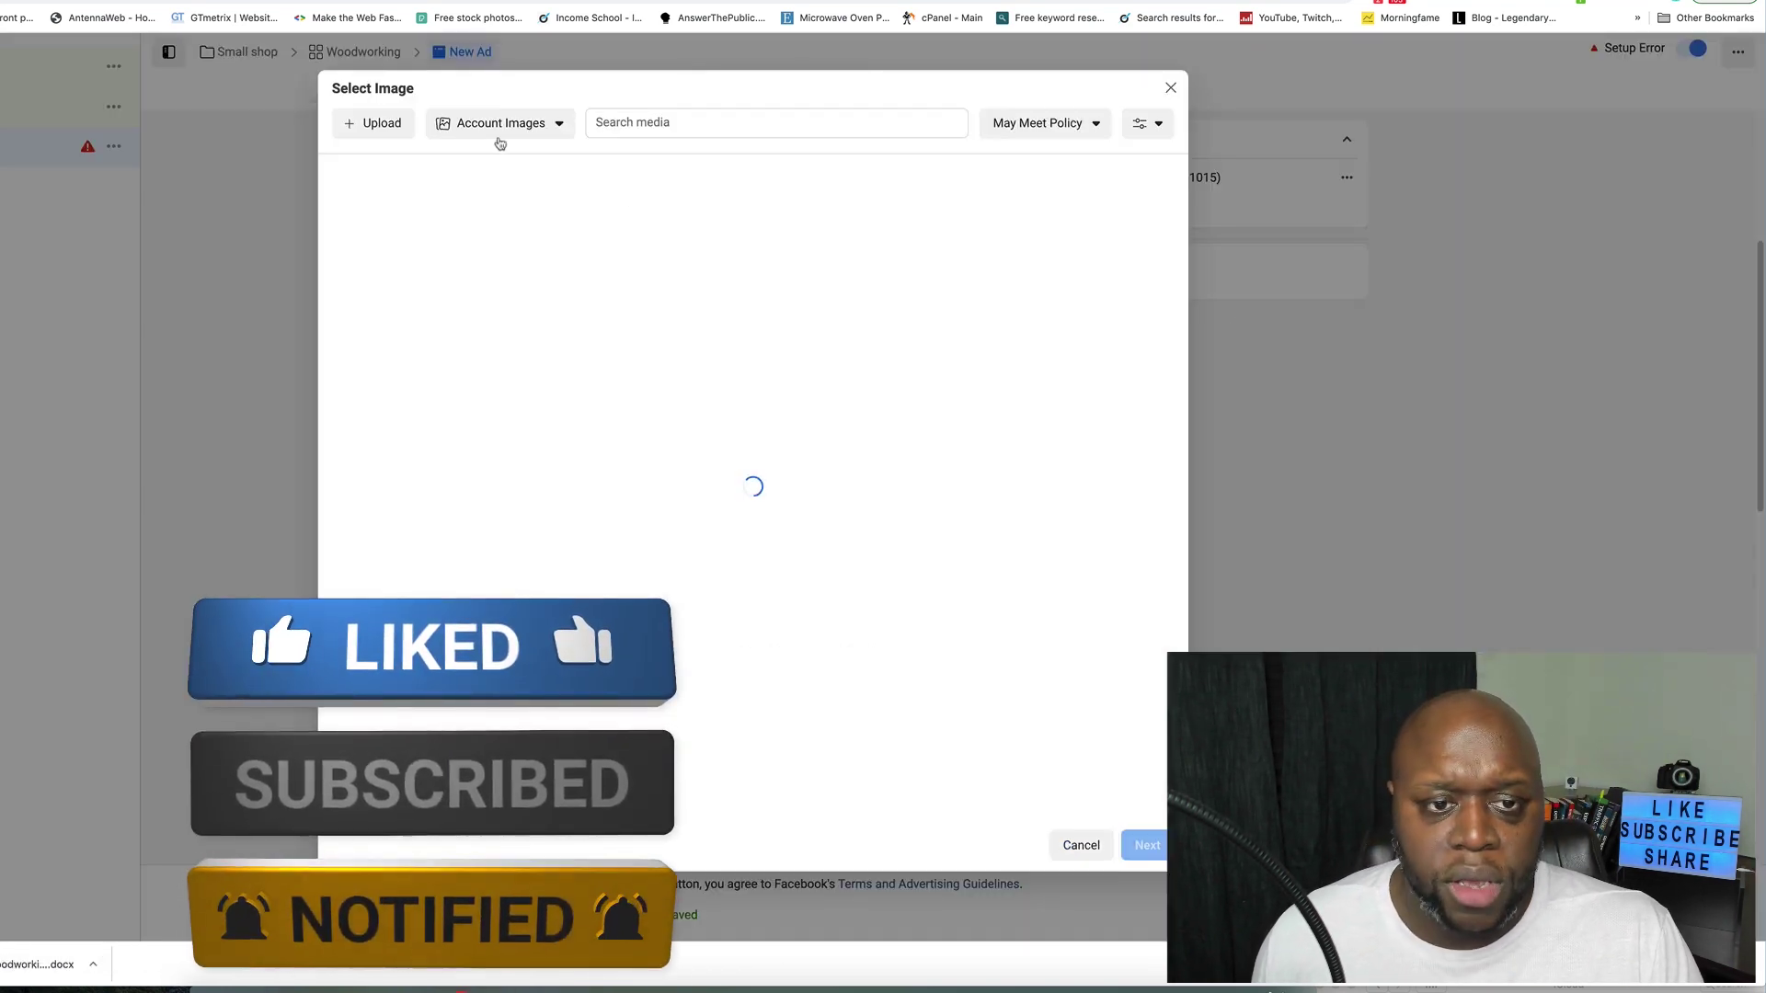
{"action": "left_click", "coordinate": [381, 132]}
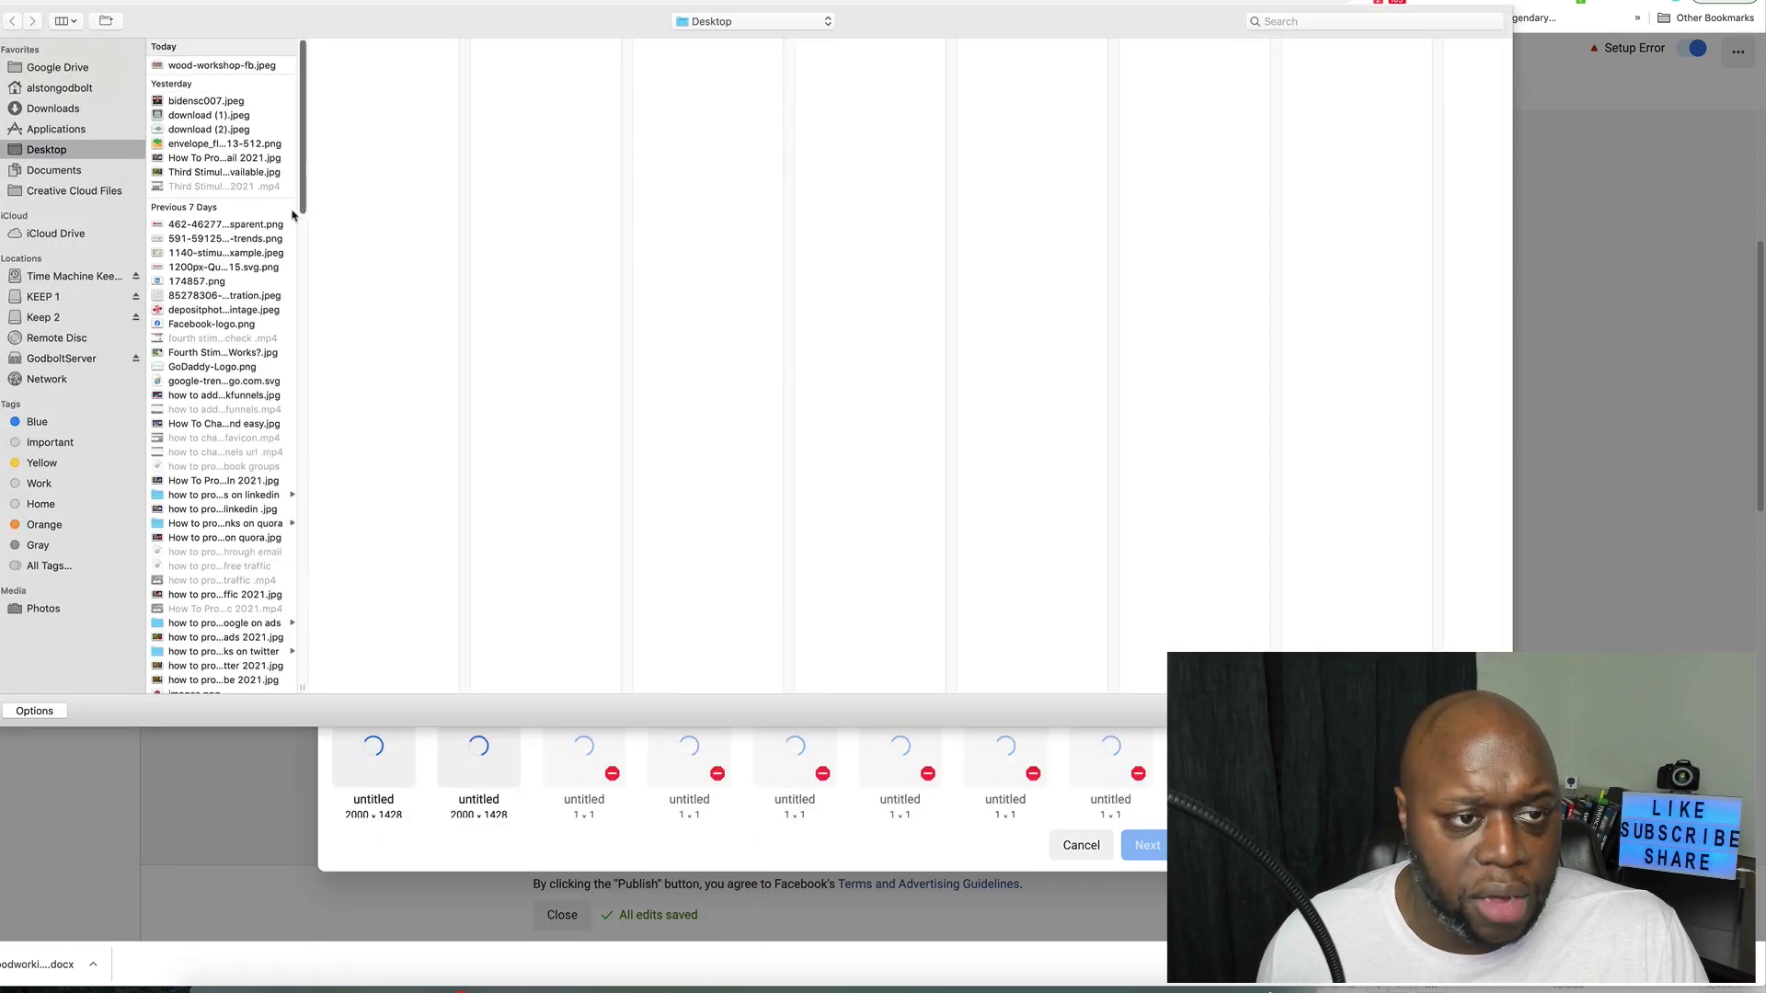
{"action": "left_click", "coordinate": [221, 65]}
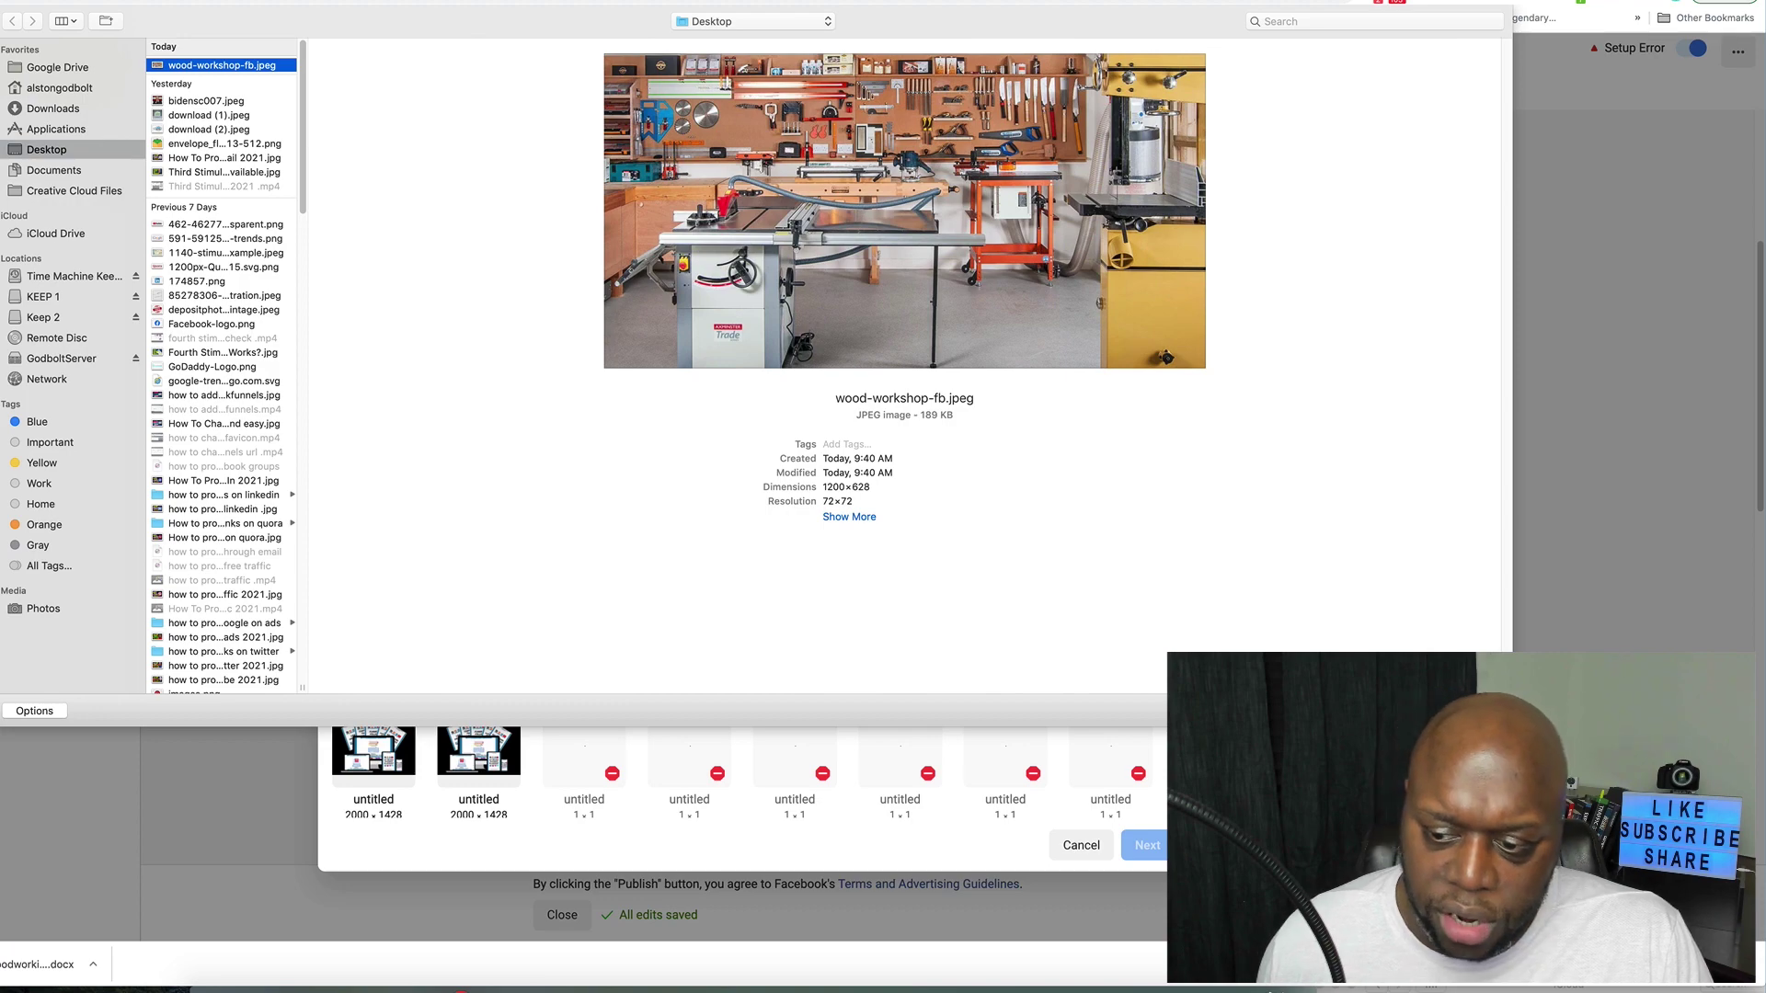
{"action": "key", "text": "Return"}
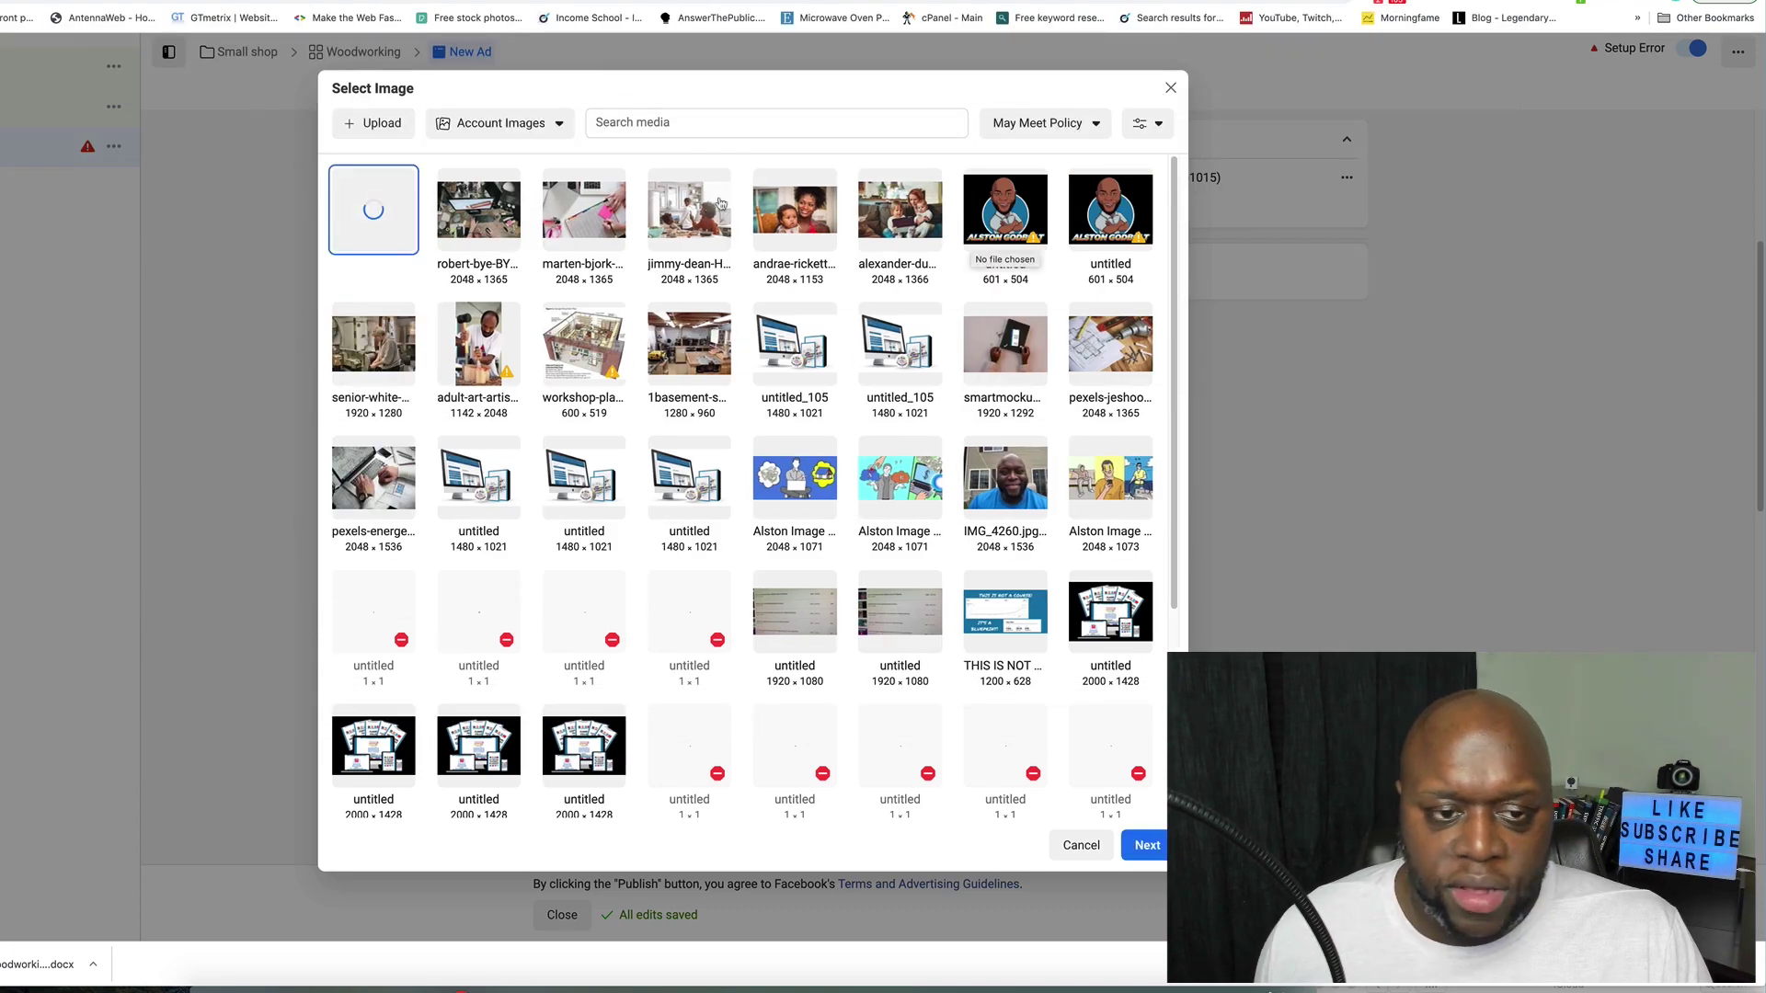
{"action": "left_click", "coordinate": [1147, 845]}
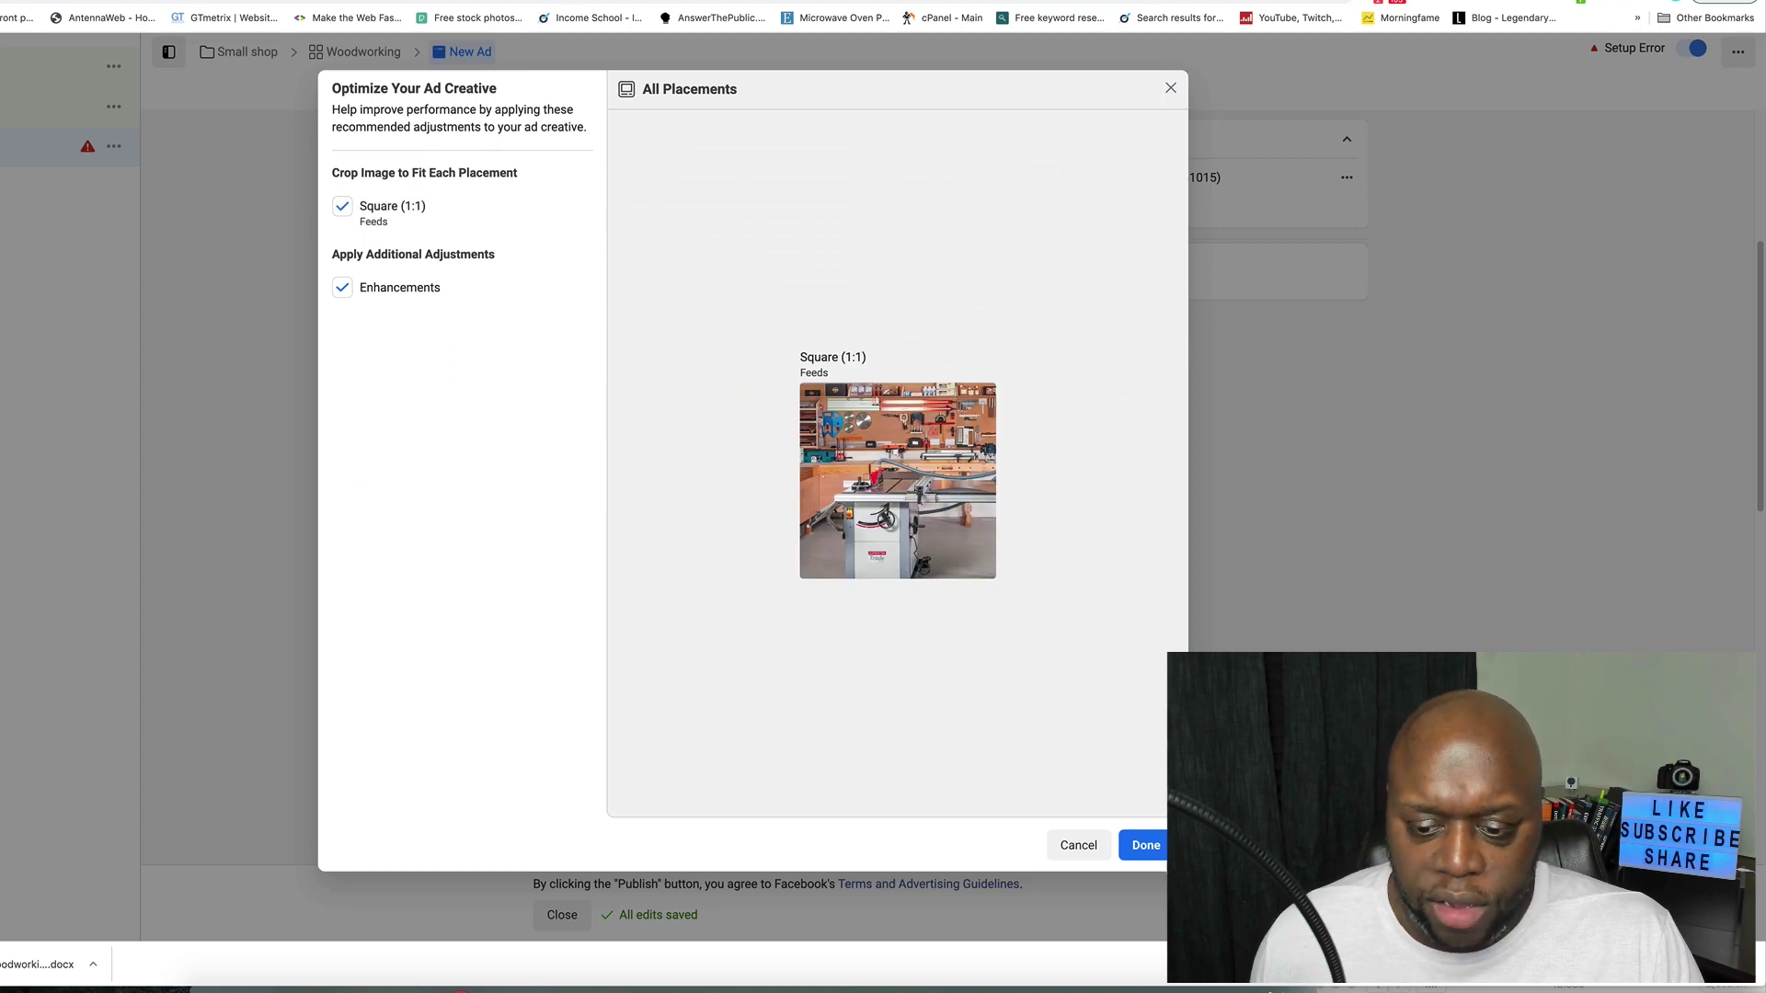
{"action": "left_click", "coordinate": [1161, 852]}
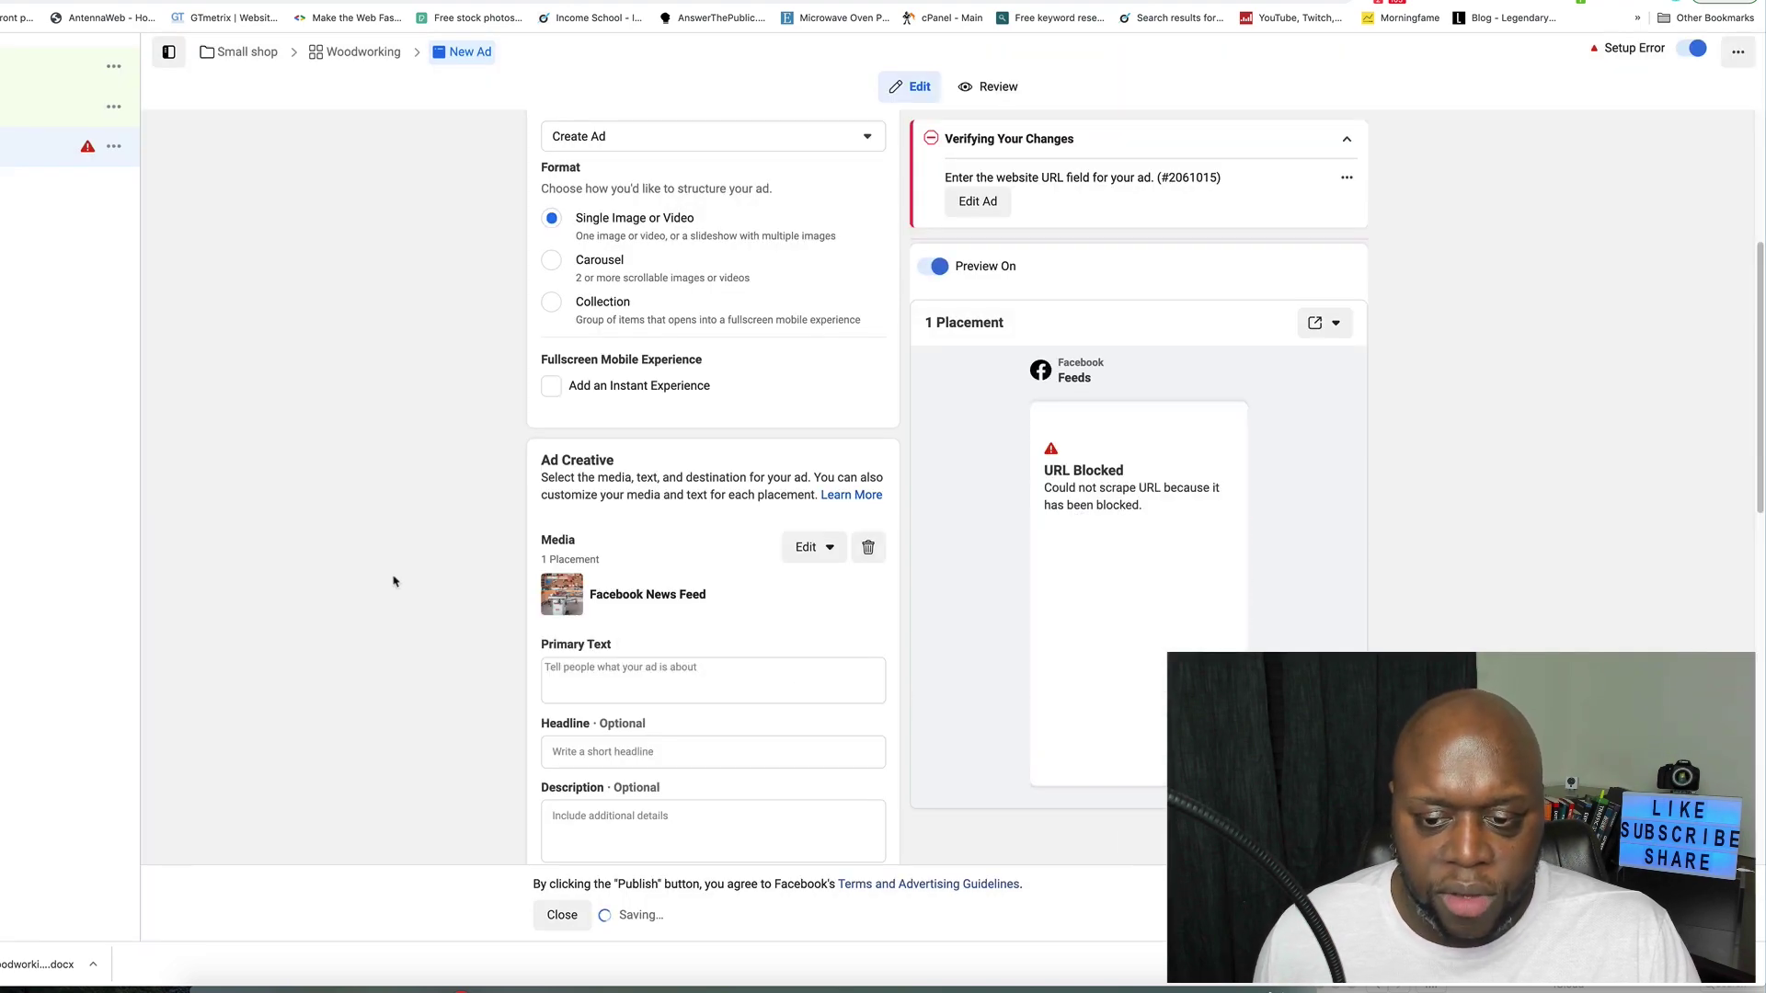
{"action": "scroll", "coordinate": [396, 576], "scroll_direction": "down", "scroll_amount": 1}
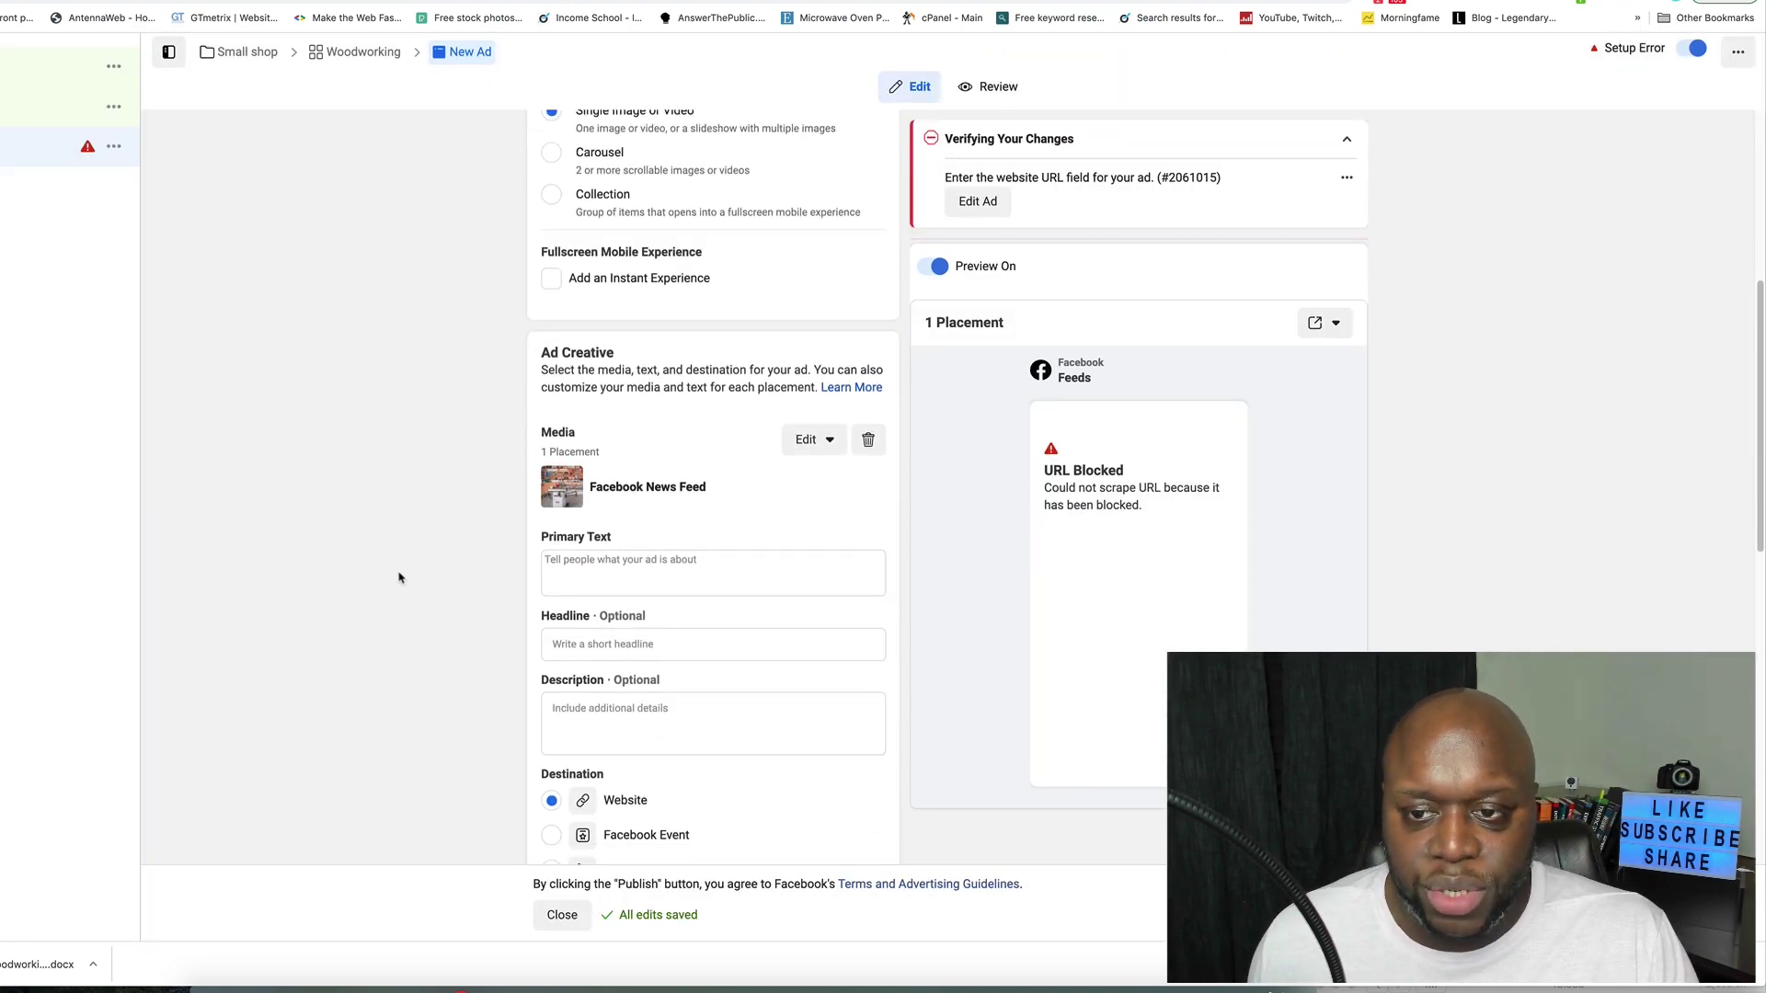
{"action": "scroll", "coordinate": [424, 580], "scroll_direction": "down", "scroll_amount": 5}
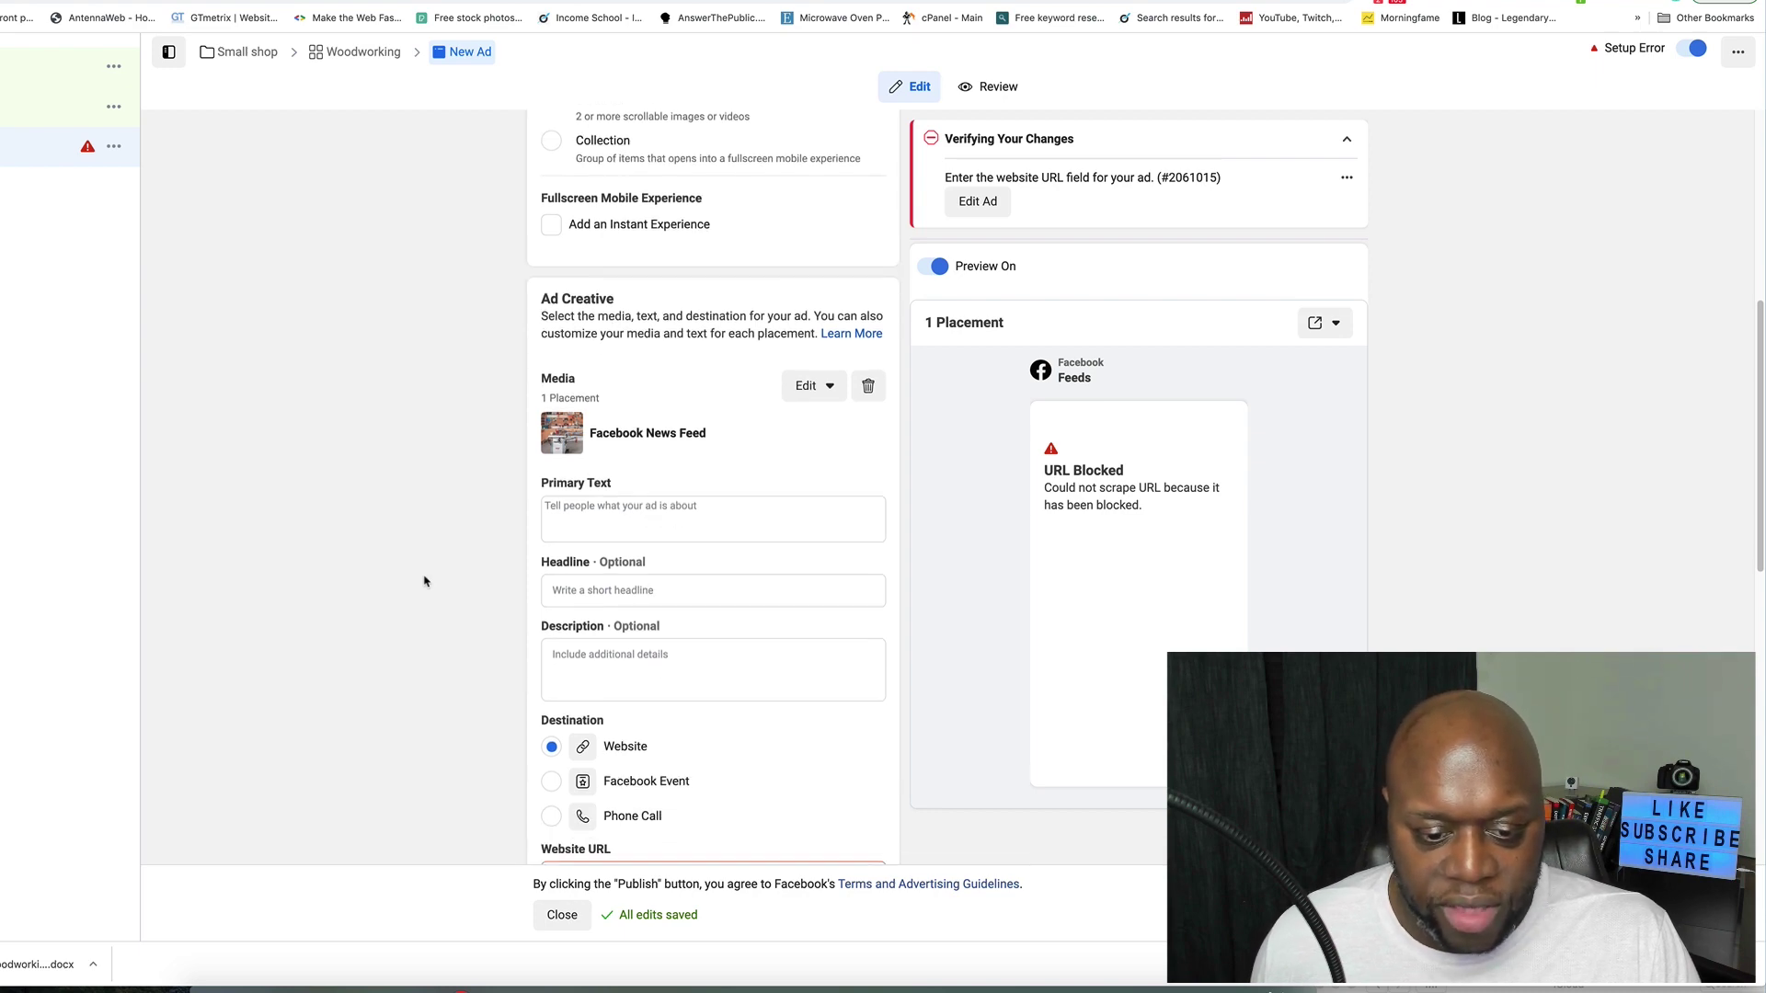
{"action": "scroll", "coordinate": [424, 580], "scroll_direction": "up", "scroll_amount": 2}
{"action": "scroll", "coordinate": [424, 581], "scroll_direction": "up", "scroll_amount": 4}
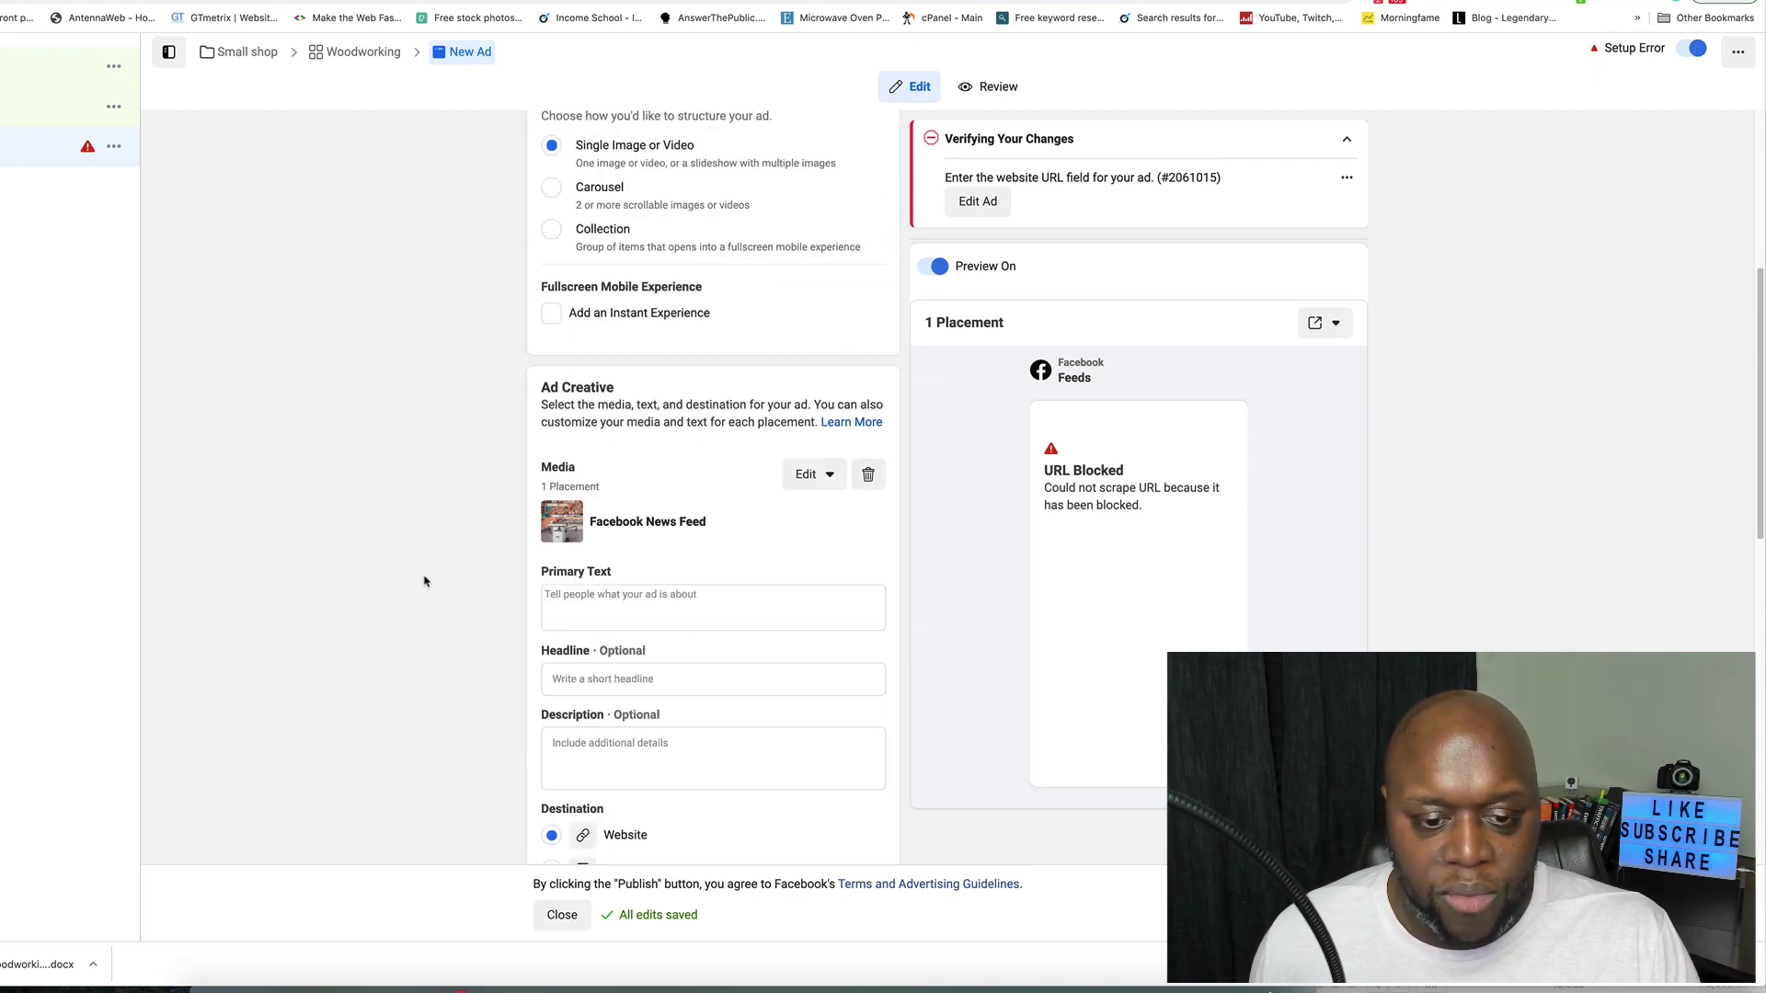
{"action": "scroll", "coordinate": [426, 580], "scroll_direction": "down", "scroll_amount": 2}
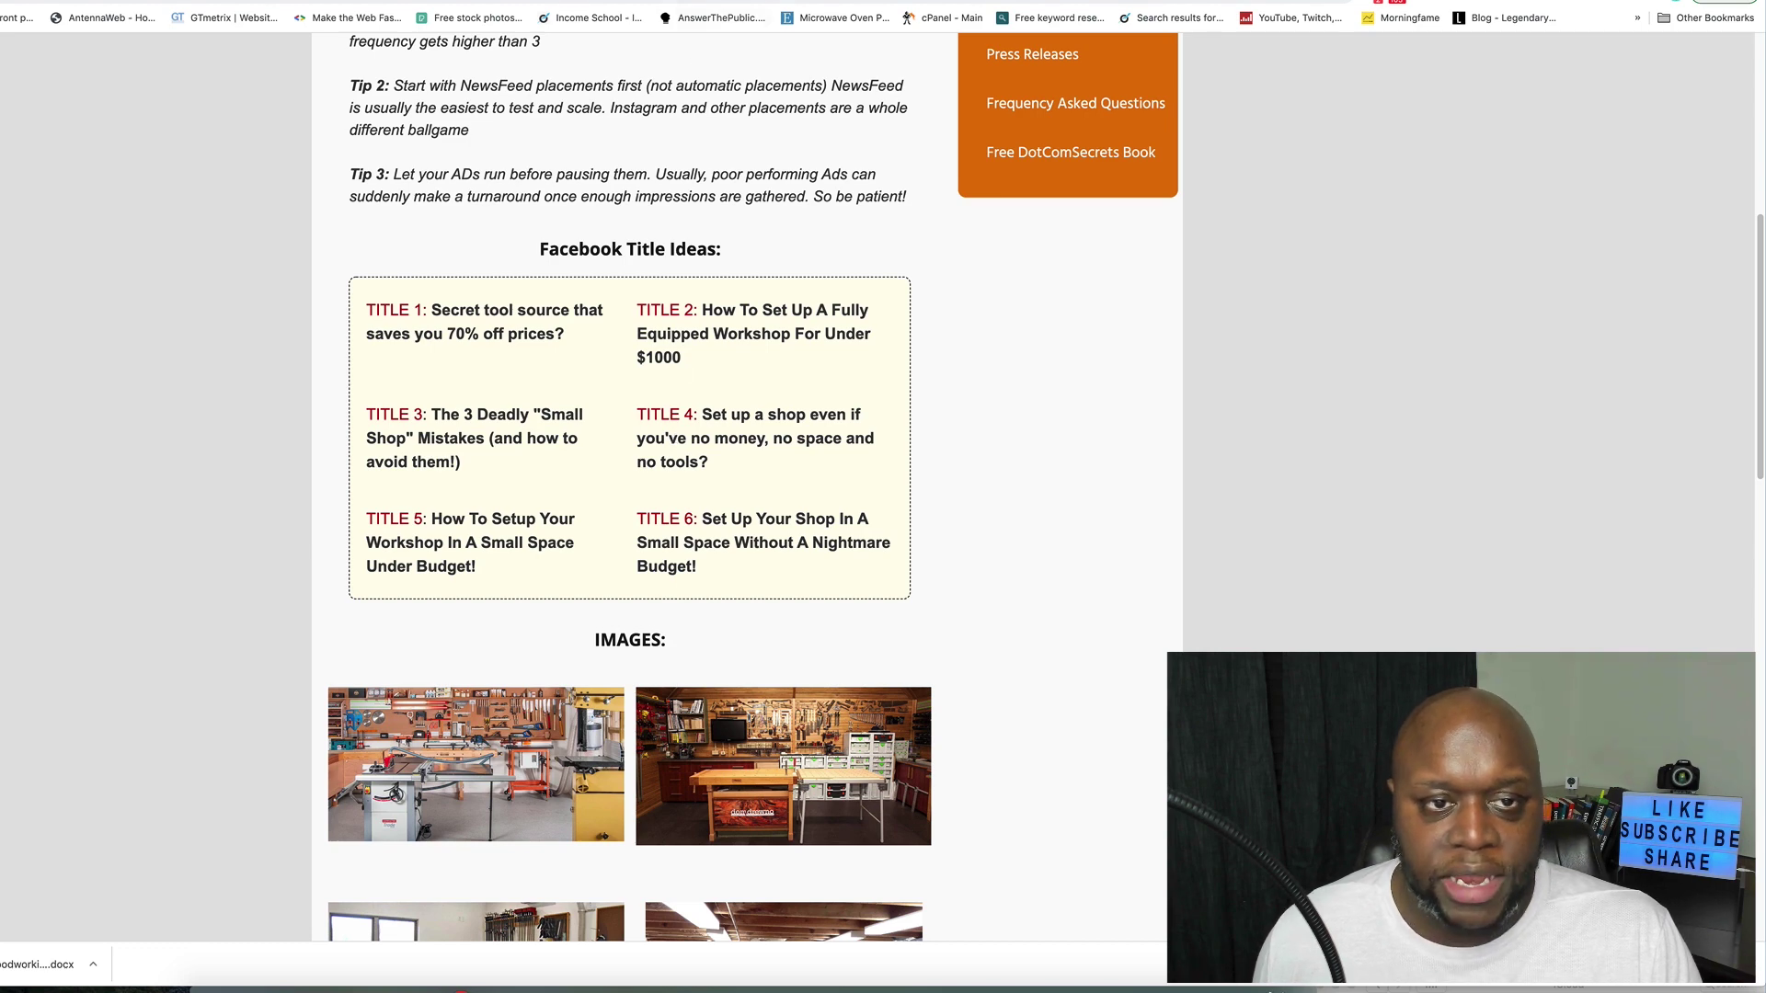
Step: Switch to the vendor's sales page and copy the heading "The Most Common Problems Beginner Woodworkers Face Are Tool Selection & Workshop Space"
{"action": "key", "text": "alt+Left"}
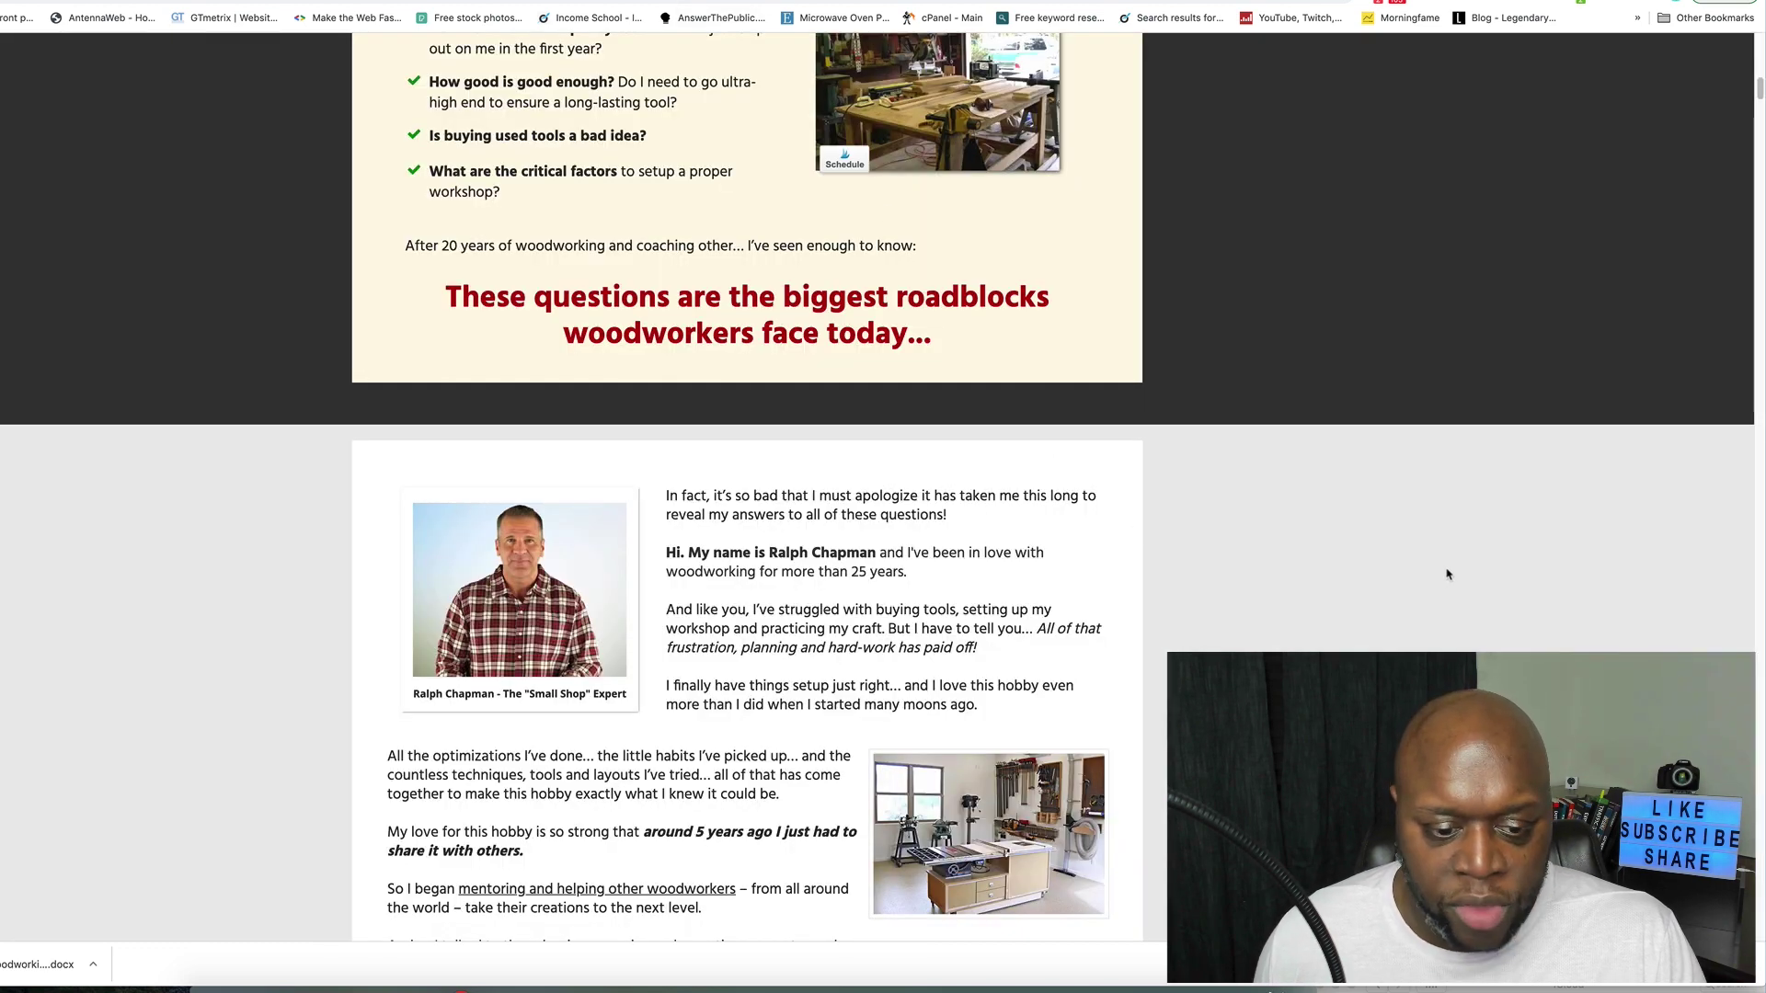
{"action": "scroll", "coordinate": [1447, 575], "scroll_direction": "down", "scroll_amount": 2}
{"action": "scroll", "coordinate": [1447, 575], "scroll_direction": "down", "scroll_amount": 5}
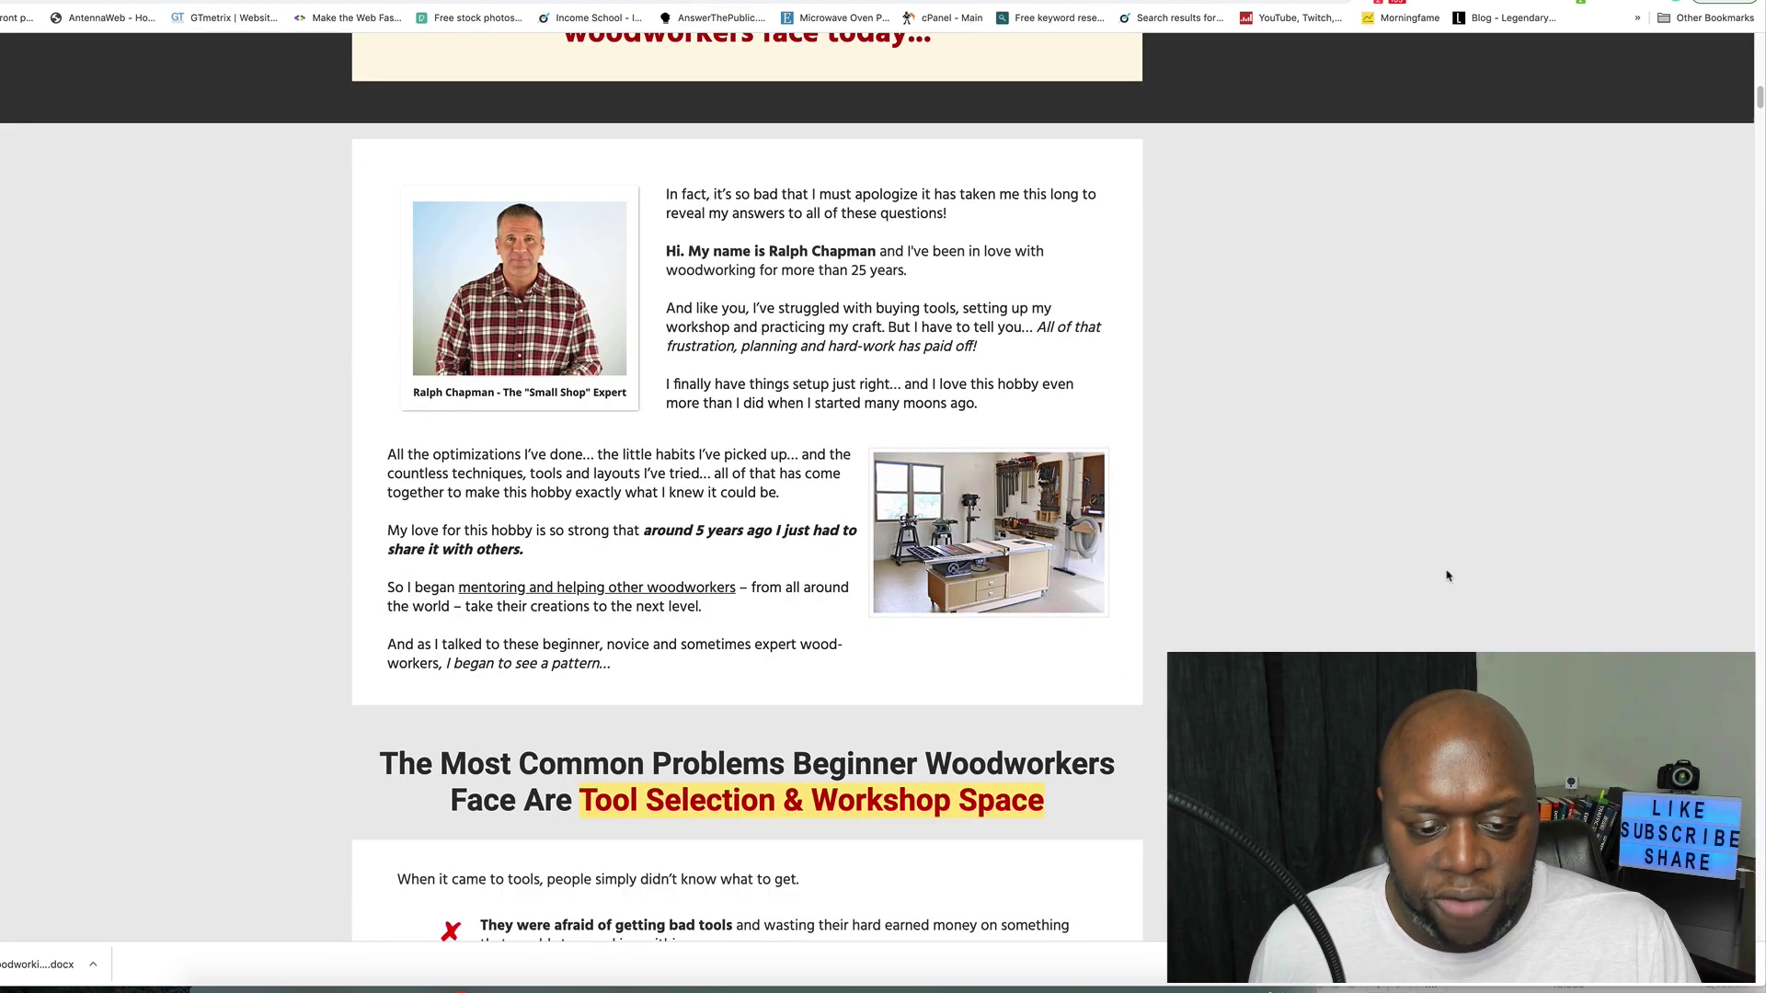
{"action": "scroll", "coordinate": [1449, 566], "scroll_direction": "down", "scroll_amount": 2}
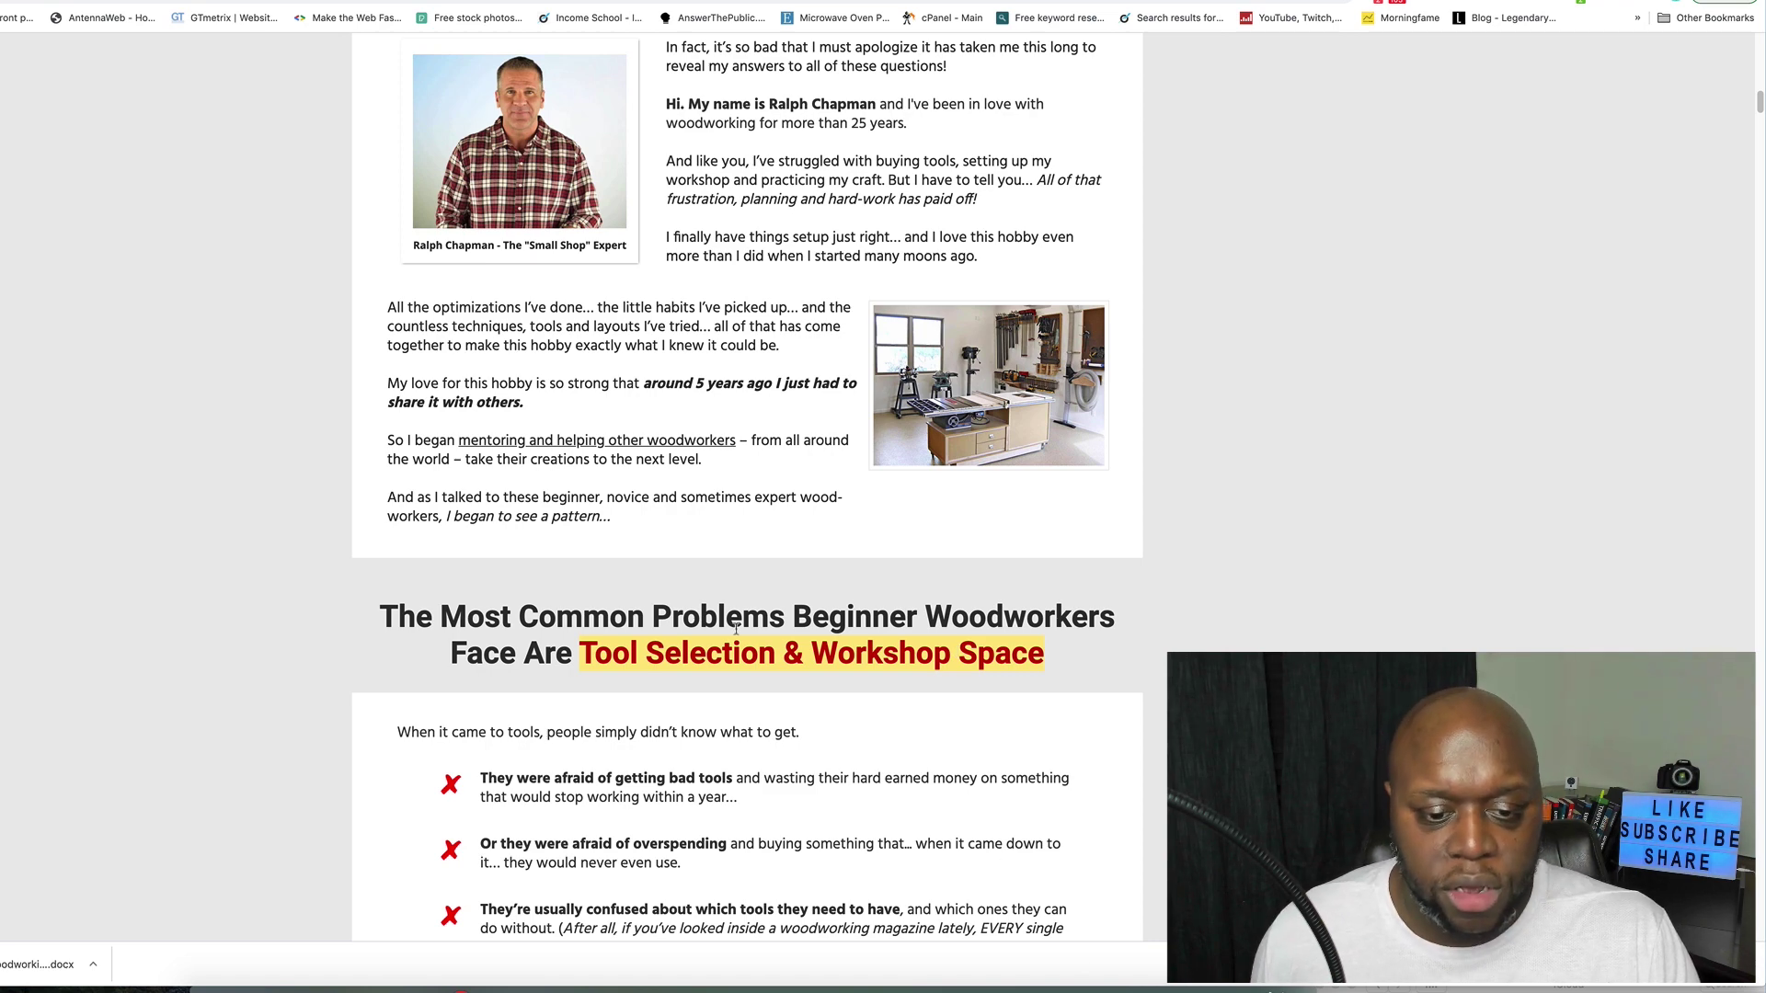
{"action": "left_click_drag", "start_coordinate": [381, 613], "coordinate": [1044, 655]}
{"action": "key", "text": "ctrl+c"}
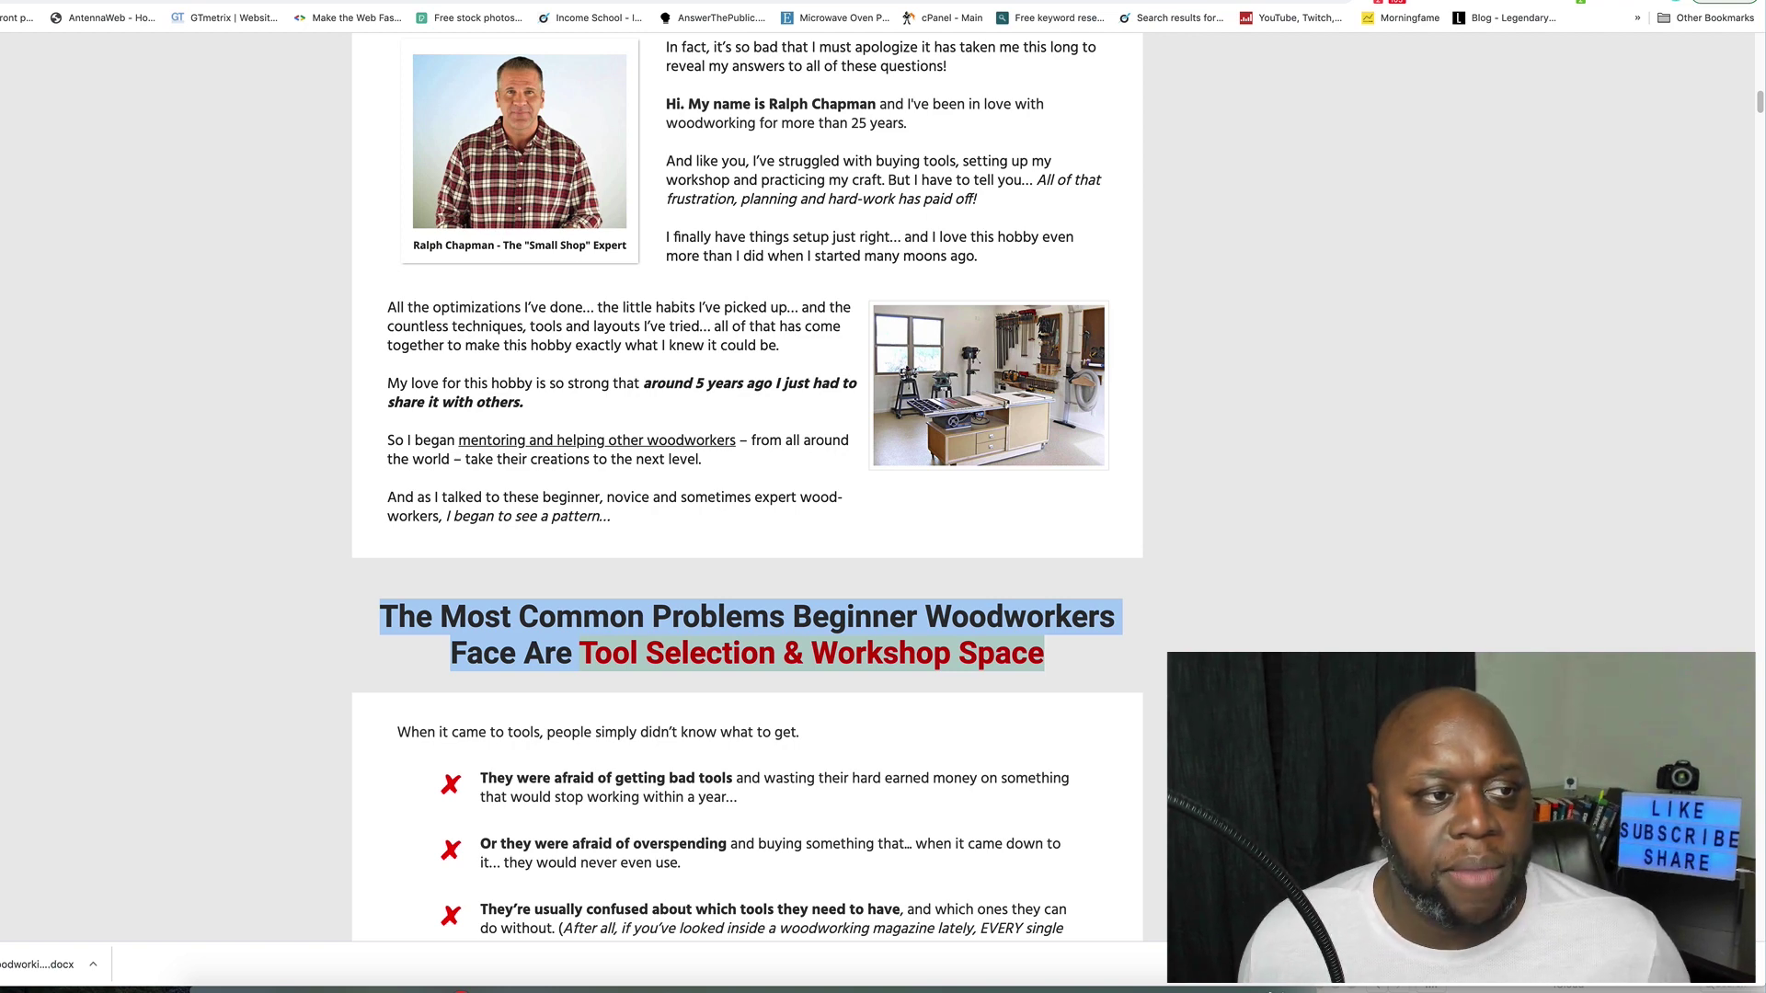
Step: Return to Facebook Ads Manager and paste the copied heading as the new ad's primary text
{"action": "key", "text": "ctrl+Tab"}
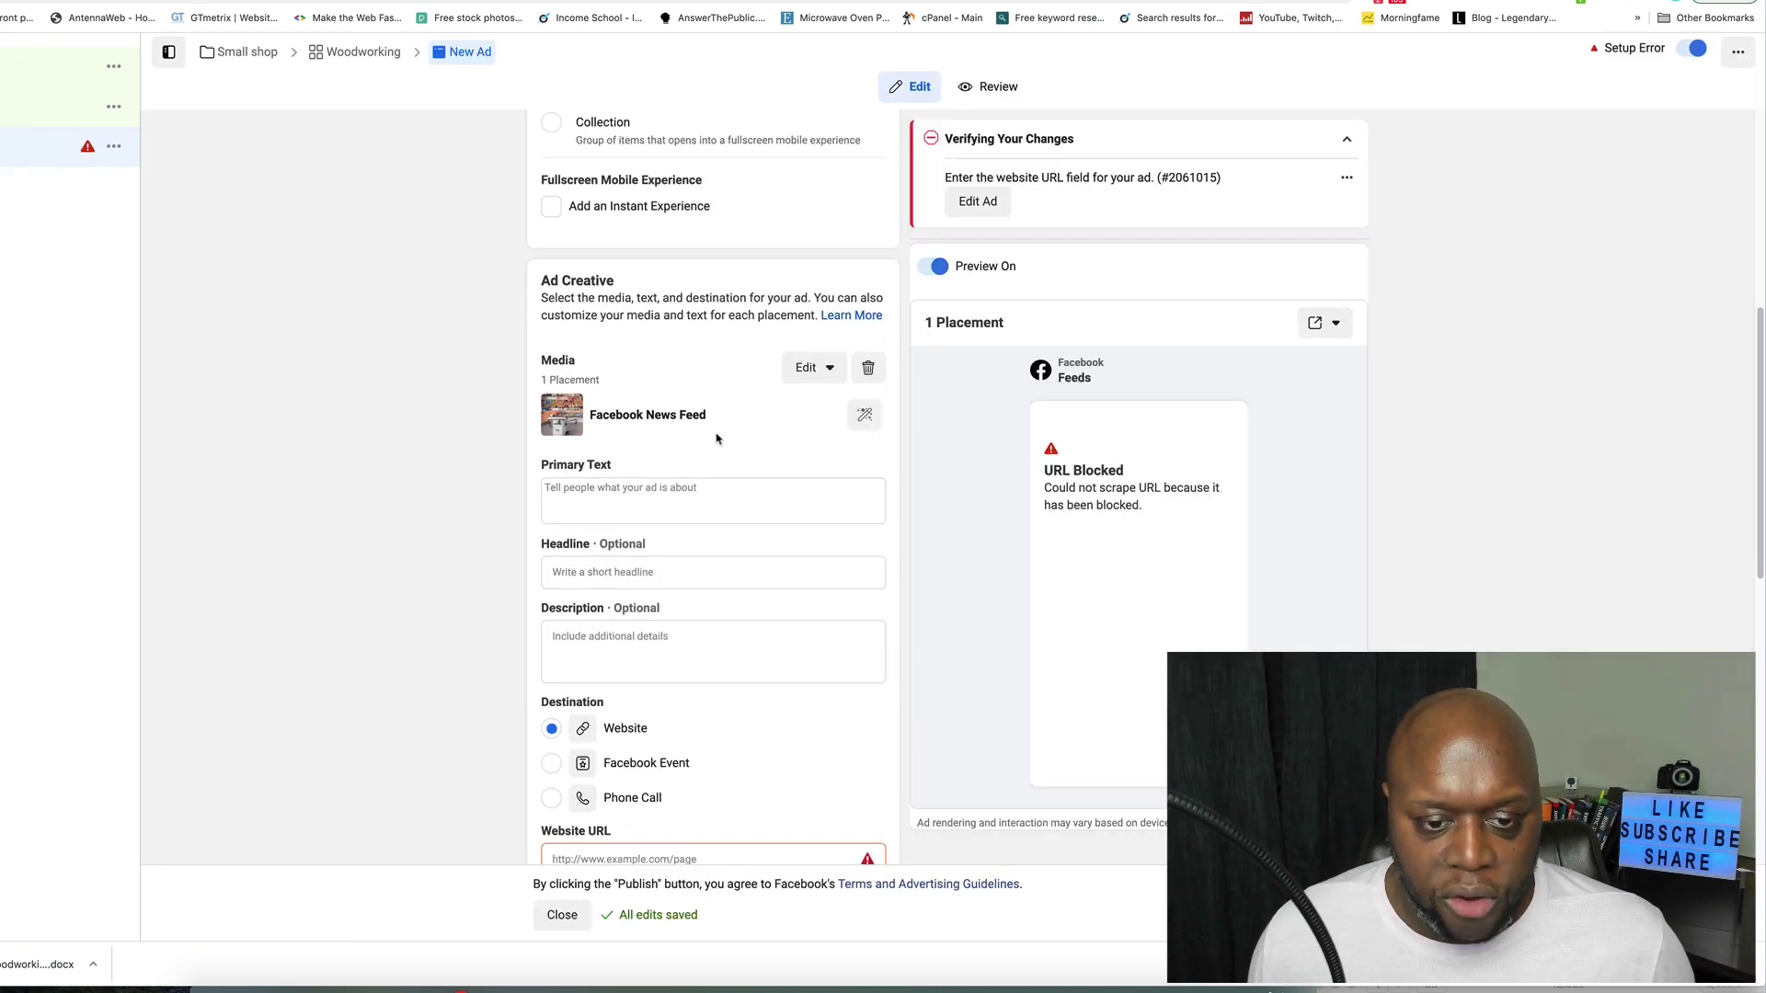
{"action": "scroll", "coordinate": [872, 824], "scroll_direction": "down", "scroll_amount": 1}
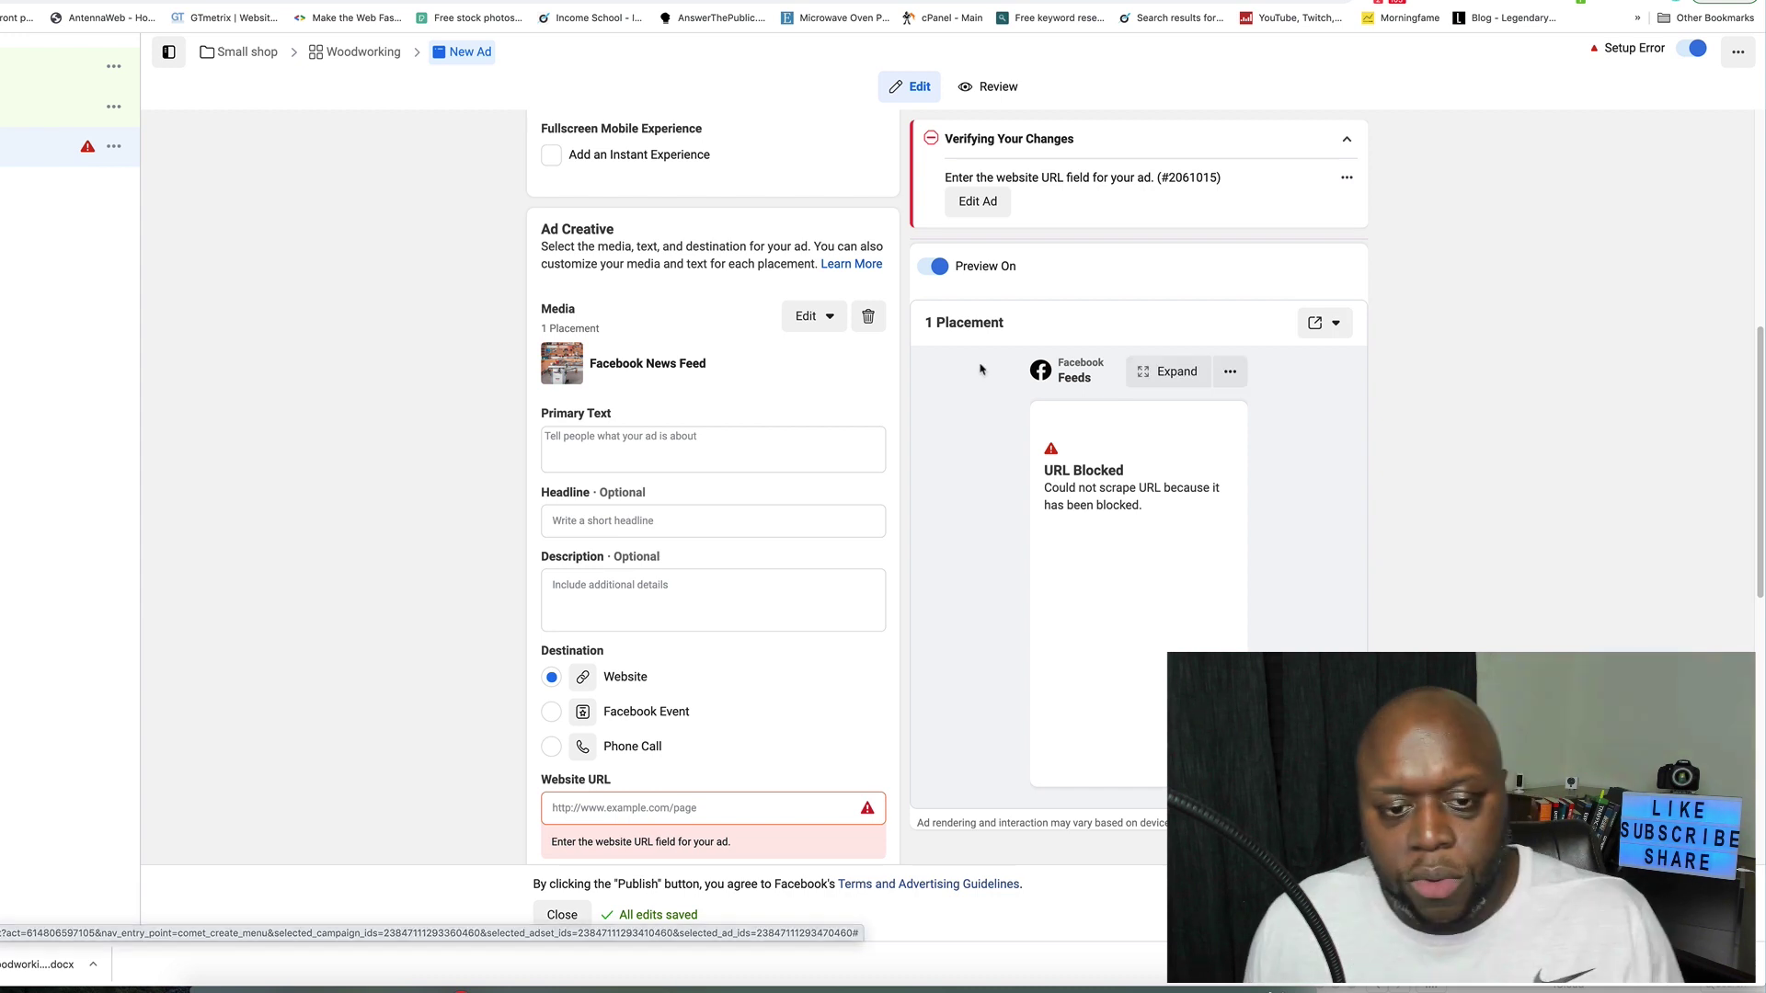
{"action": "left_click", "coordinate": [657, 443]}
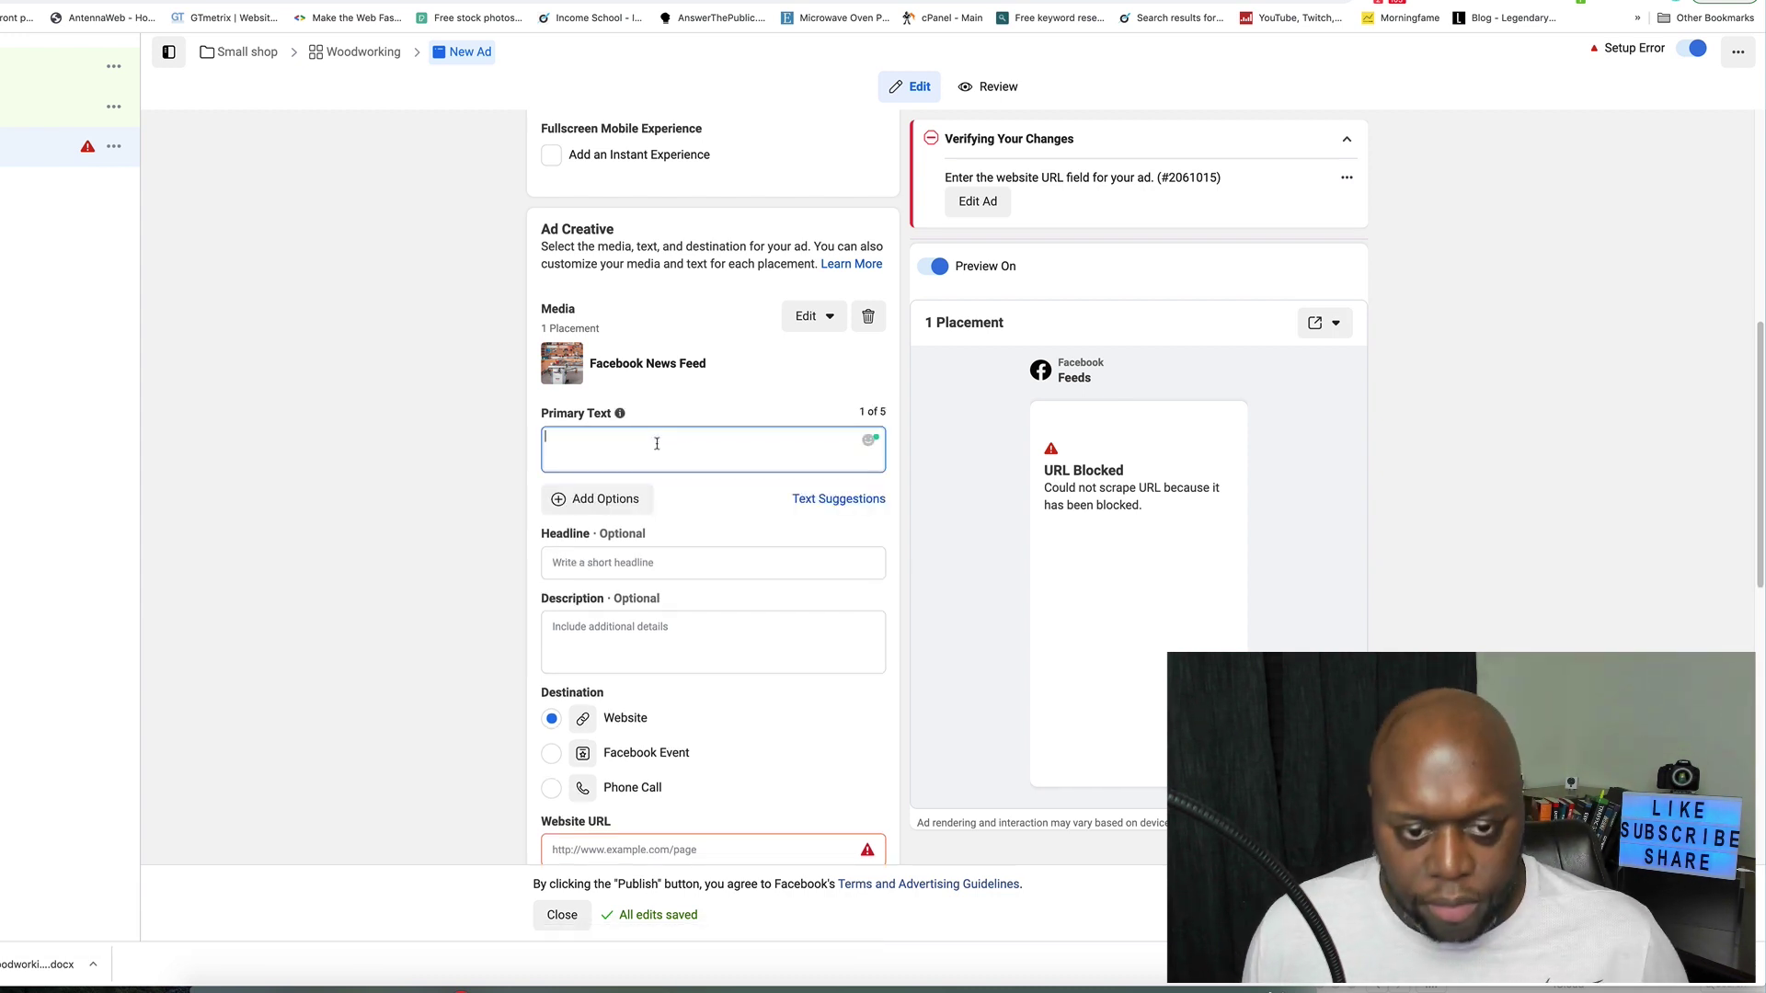
{"action": "key", "text": "ctrl+v"}
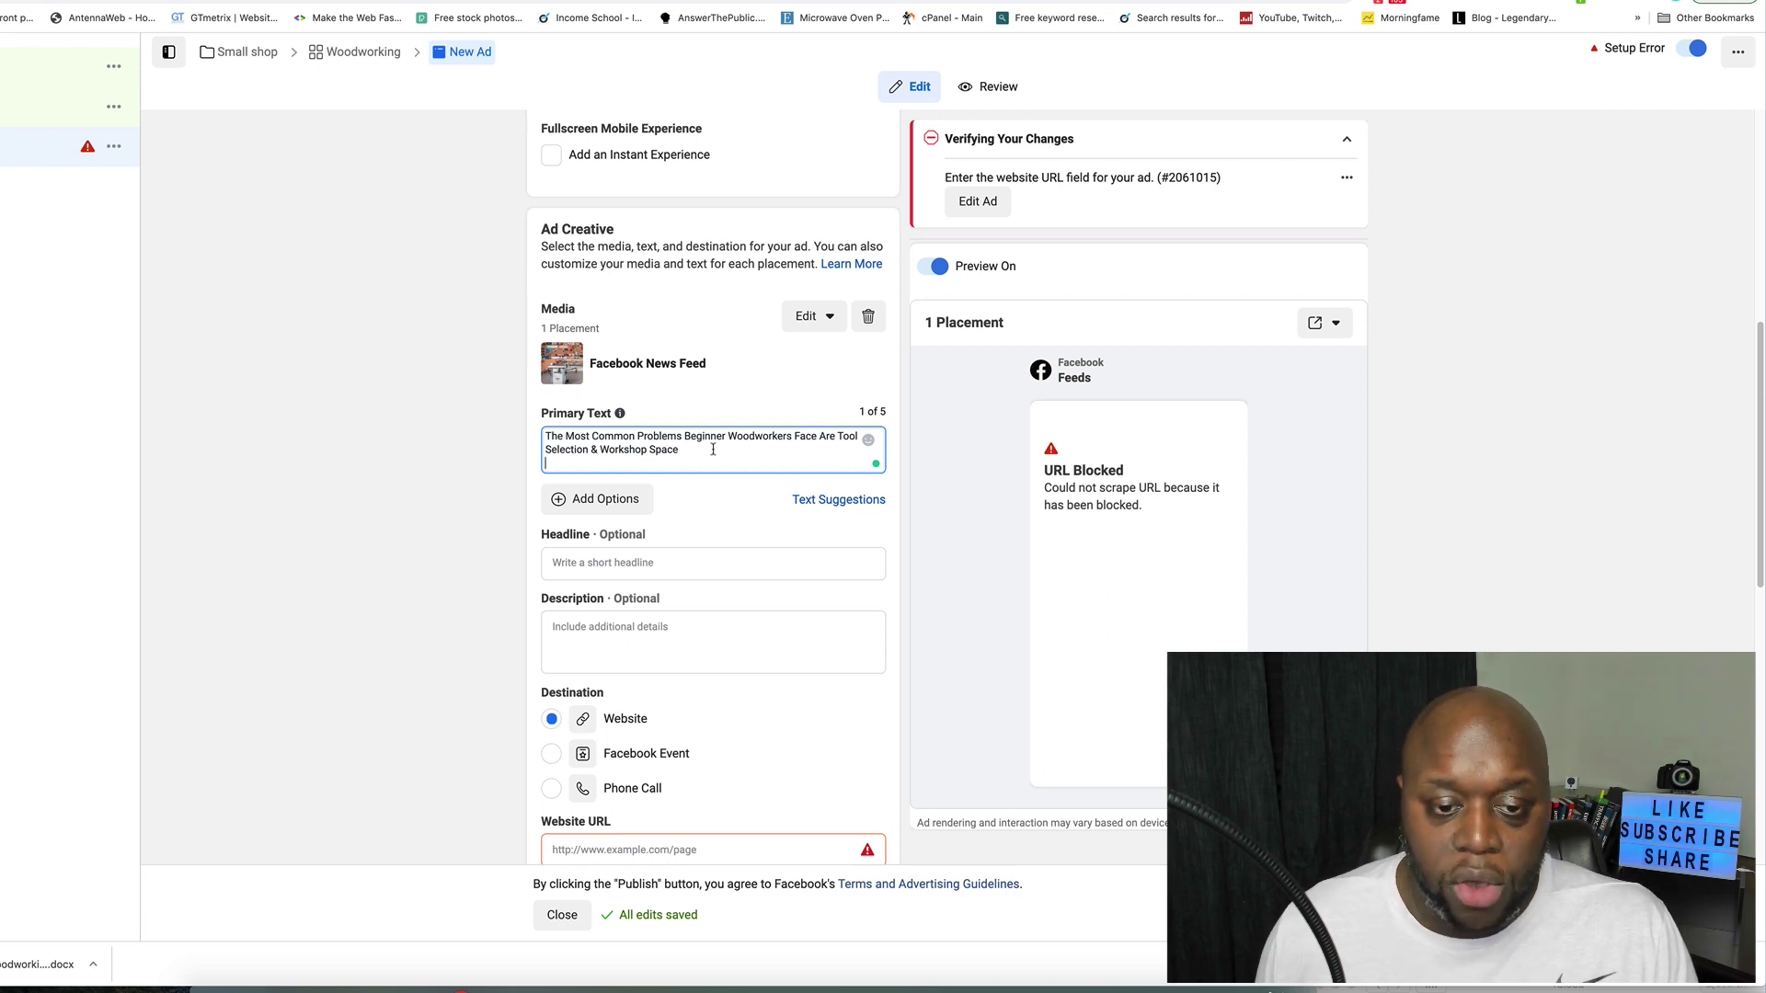
Step: Replace the ad's primary text with "Are your tools taking up too much space"
{"action": "left_click_drag", "start_coordinate": [713, 449], "coordinate": [540, 437]}
{"action": "type", "text": "Are your too"}
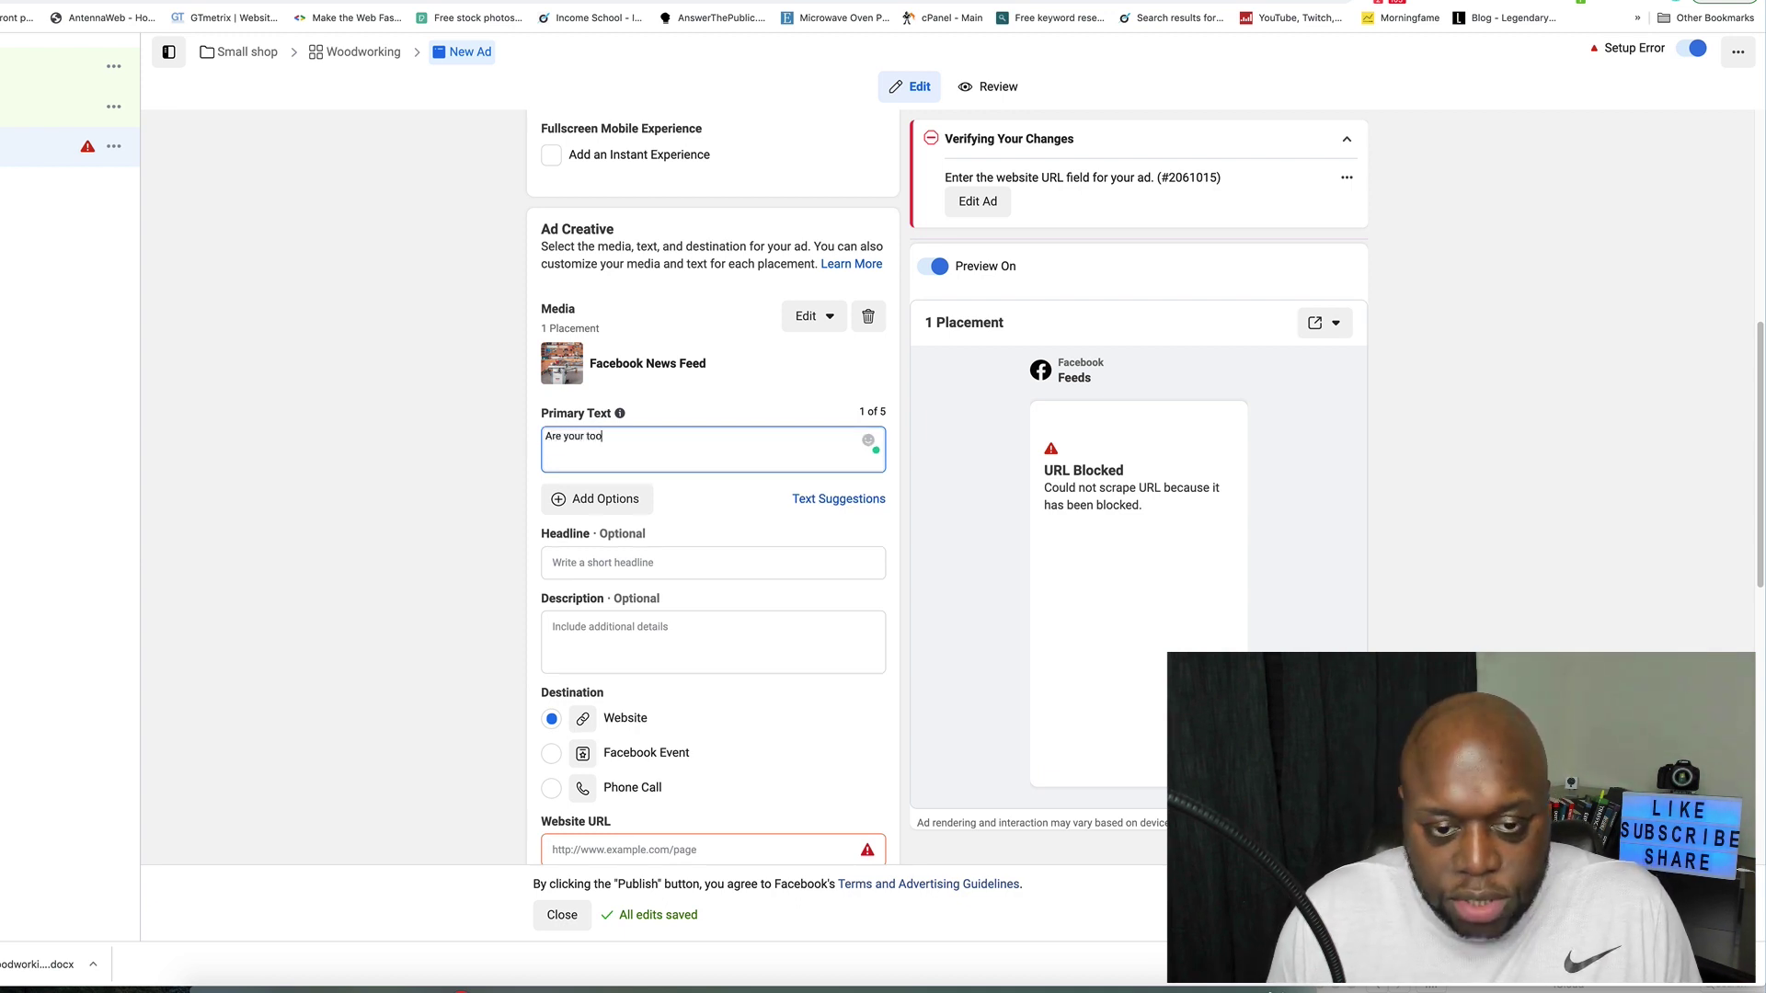
{"action": "type", "text": "ls taking up"}
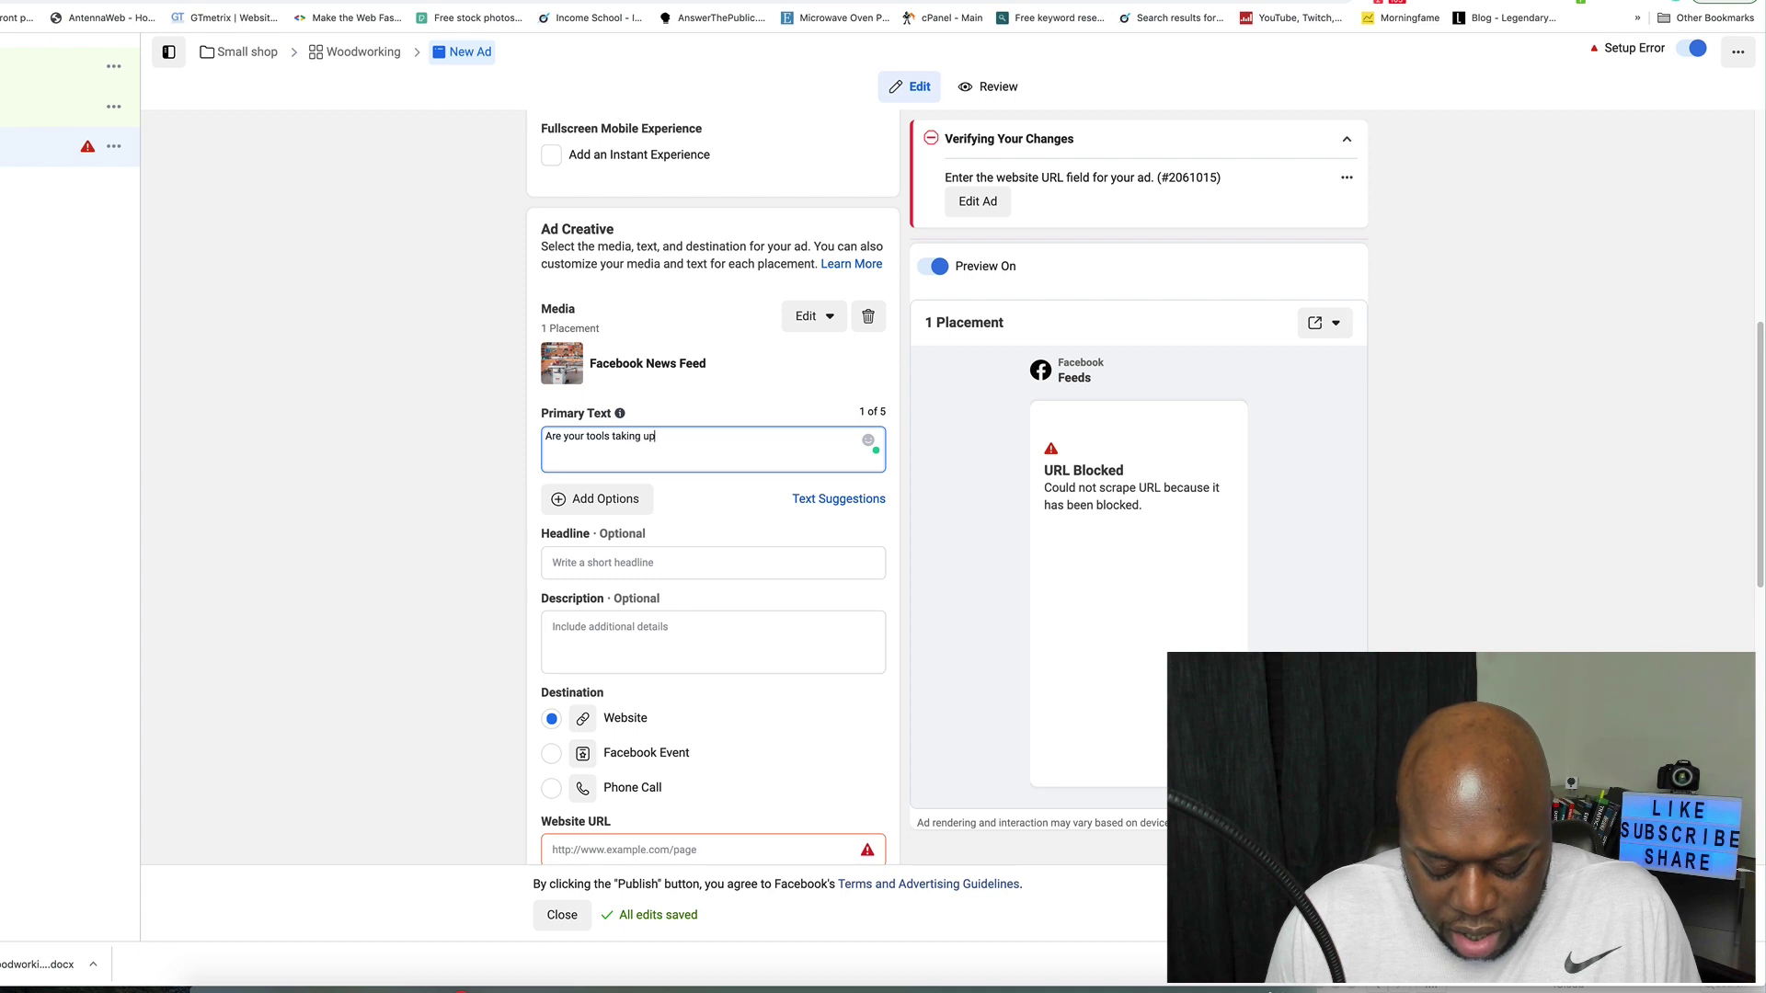
{"action": "type", "text": " too much space"}
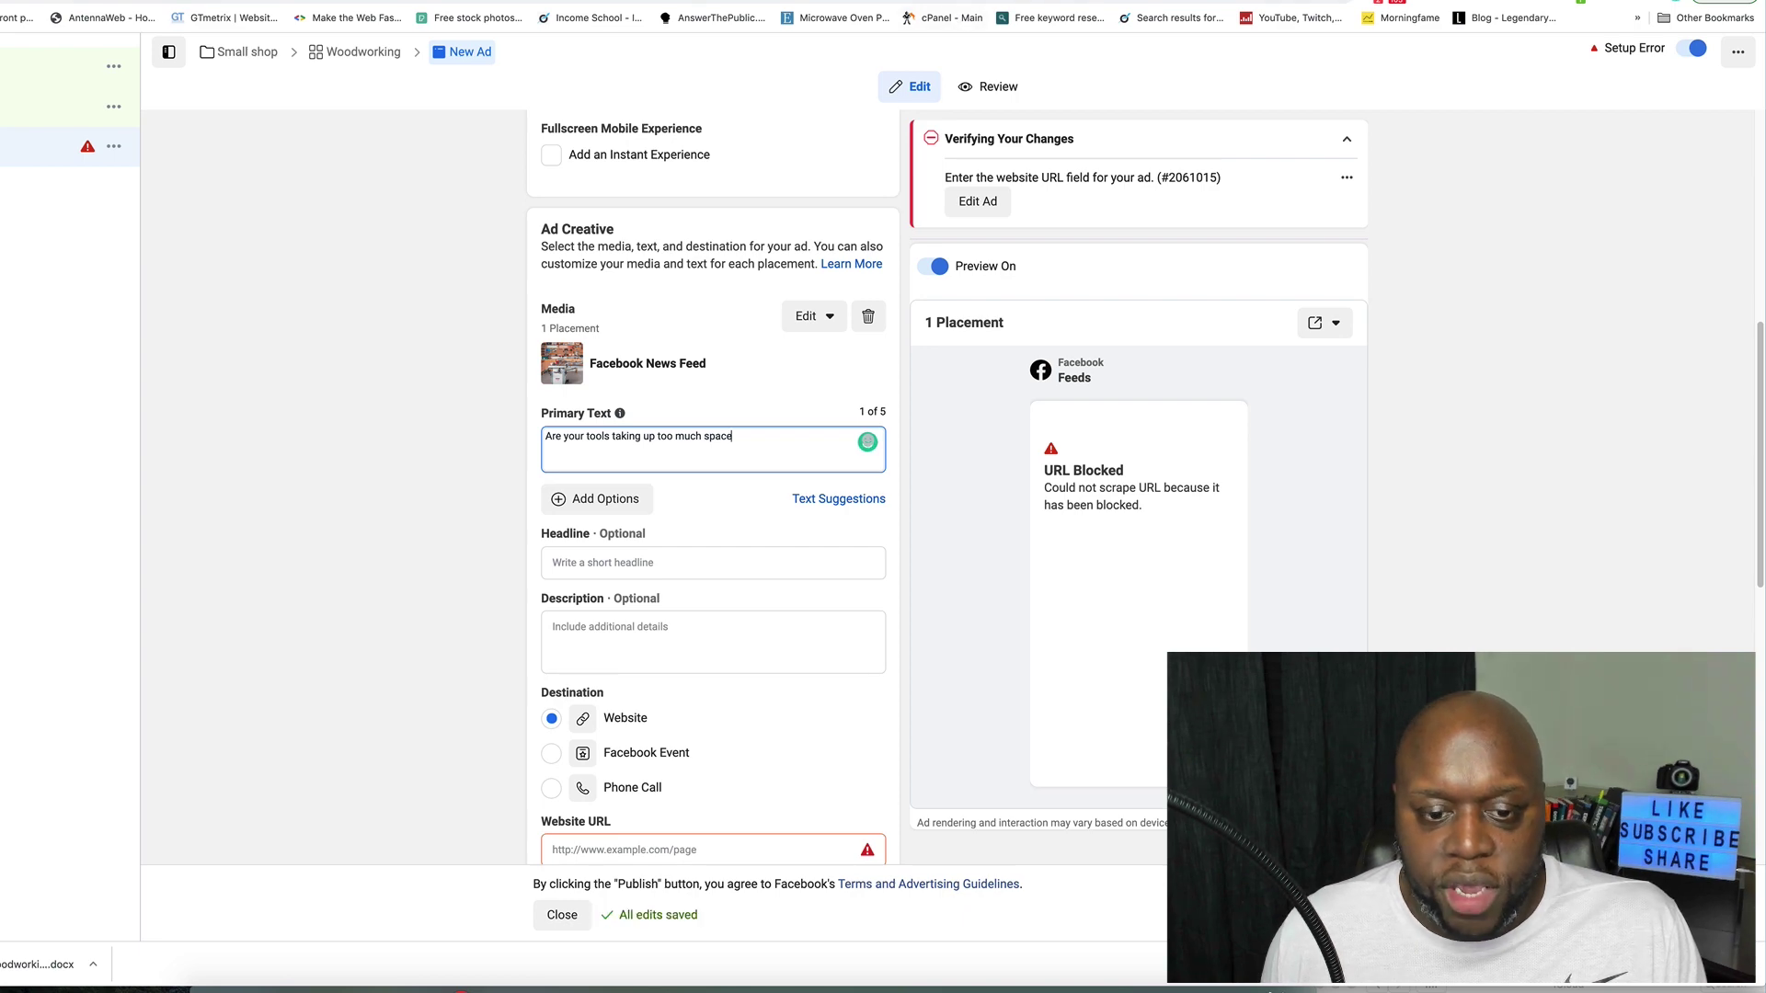
Step: Copy Title 1, "Secret tool source that saves you 70% off prices?", from the vendor's Facebook title ideas and paste it as the ad's headline
{"action": "key", "text": "ctrl+Tab"}
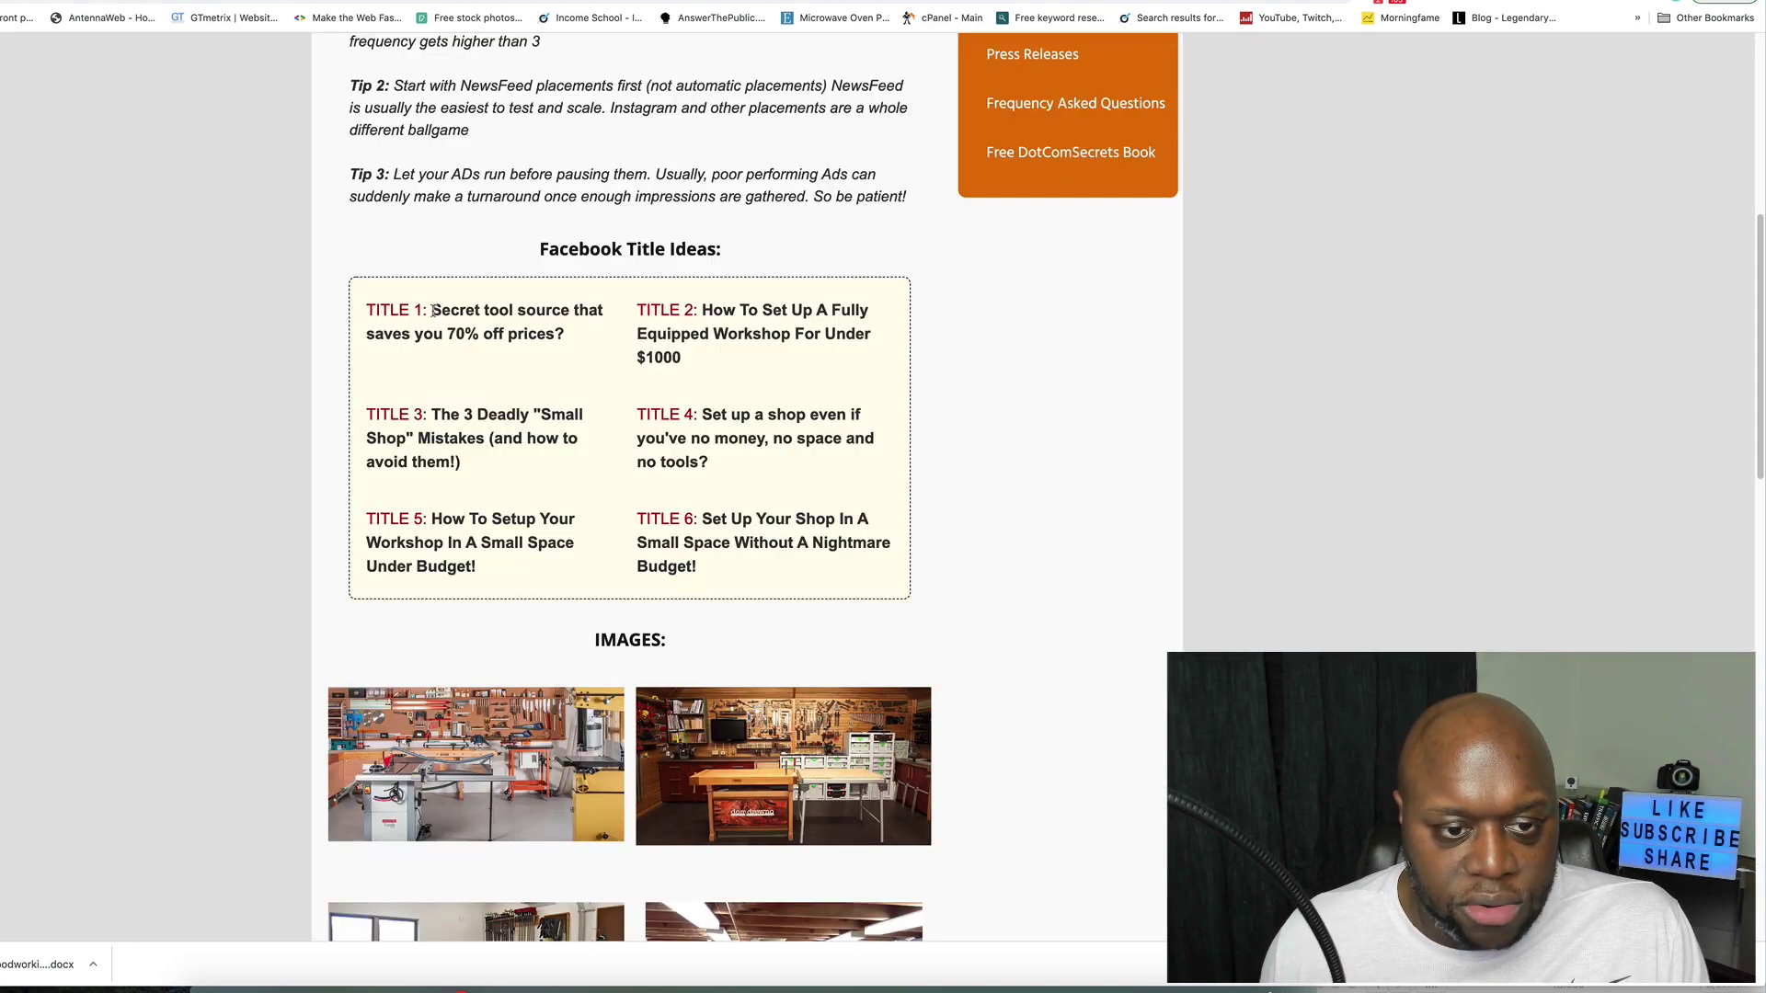
{"action": "left_click_drag", "start_coordinate": [431, 311], "coordinate": [560, 340]}
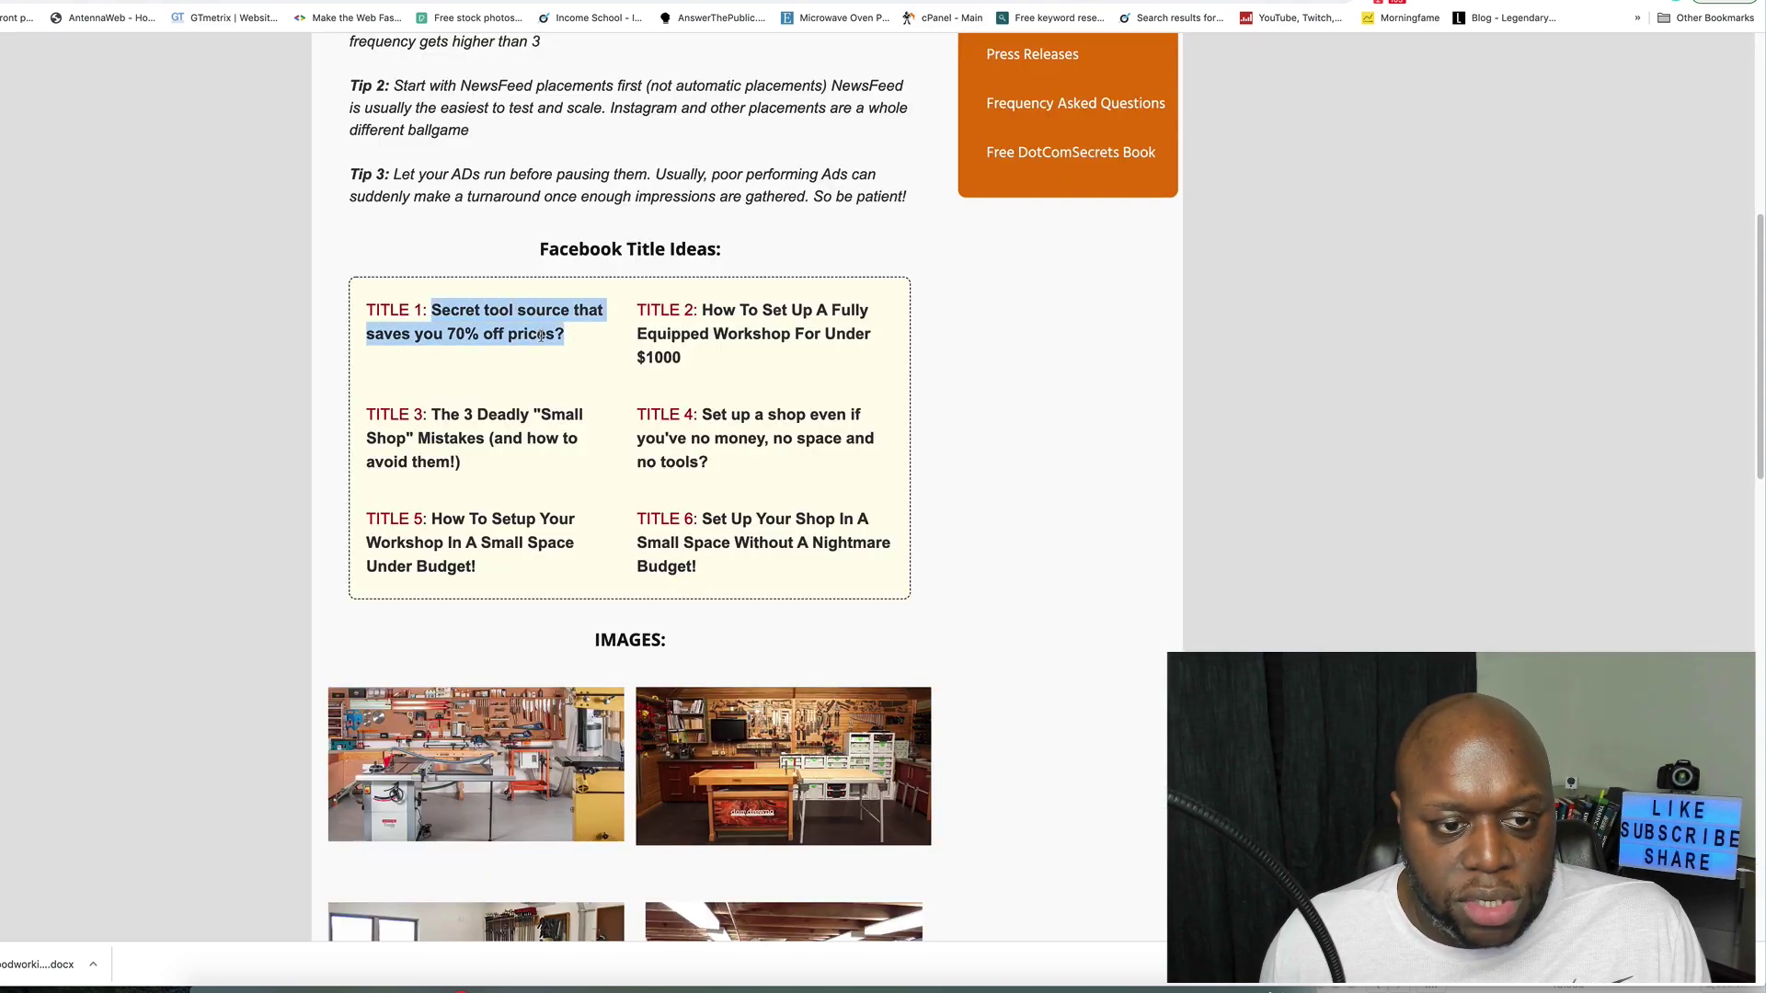
{"action": "right_click", "coordinate": [517, 337]}
{"action": "left_click", "coordinate": [581, 363]}
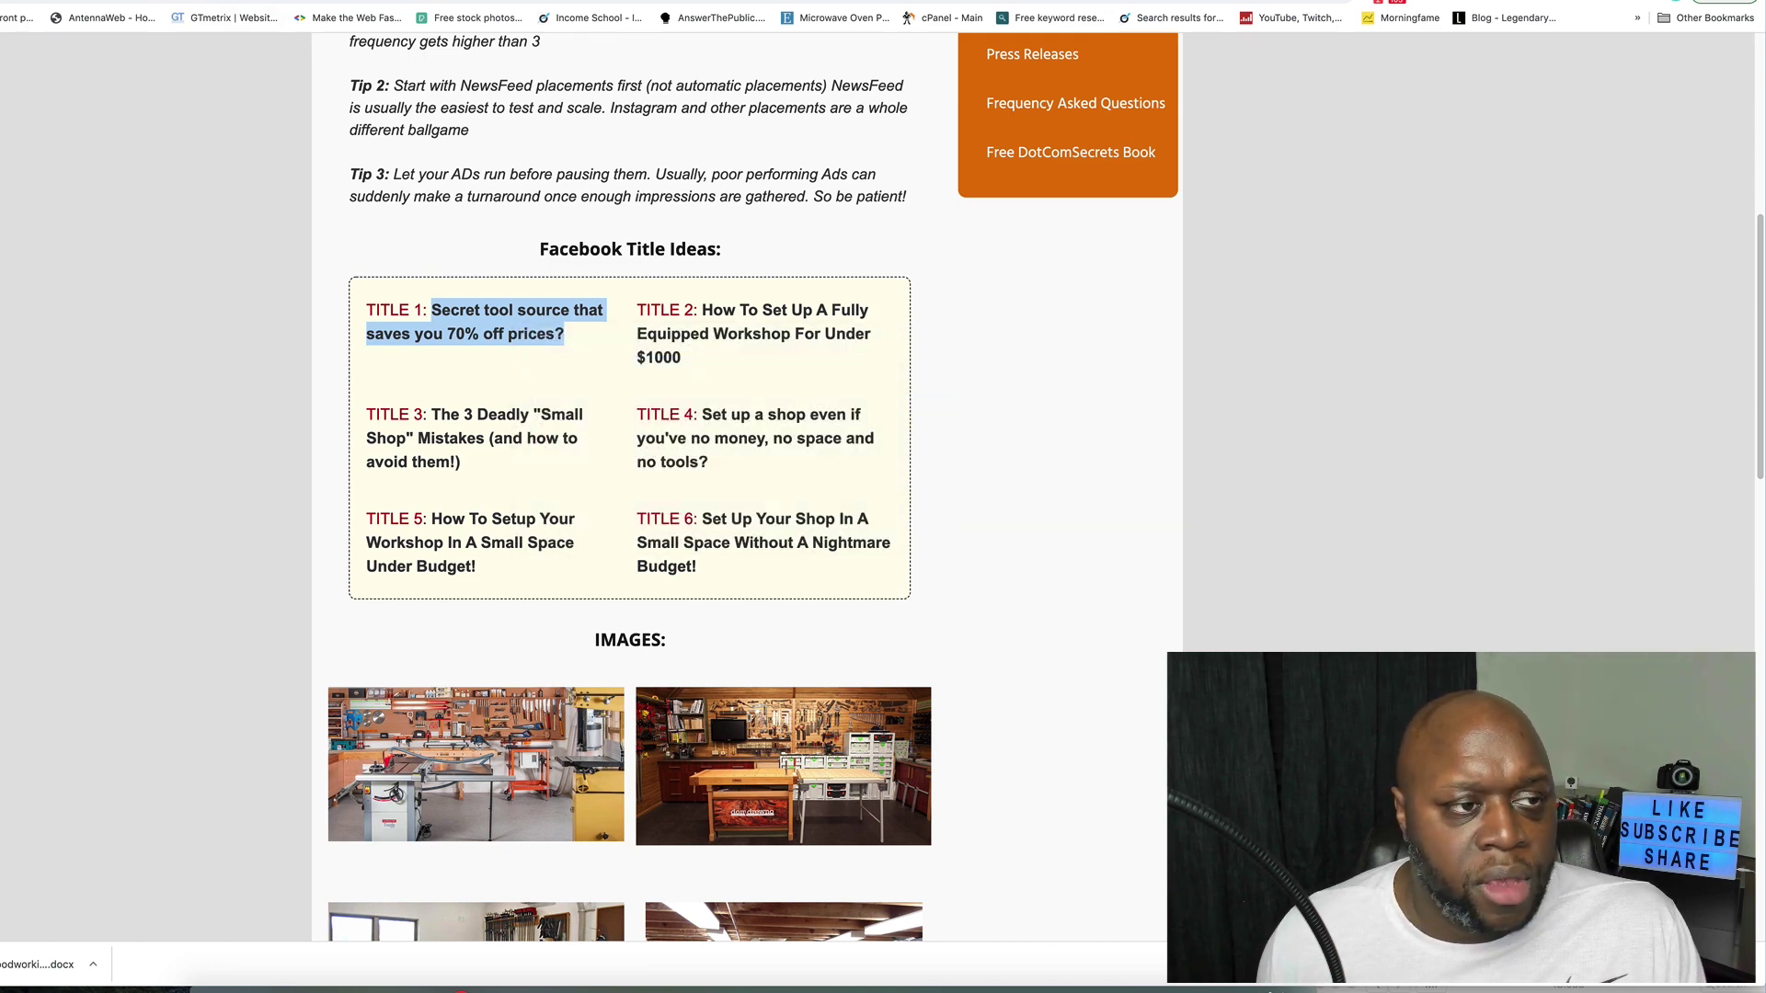
{"action": "key", "text": "ctrl+Tab"}
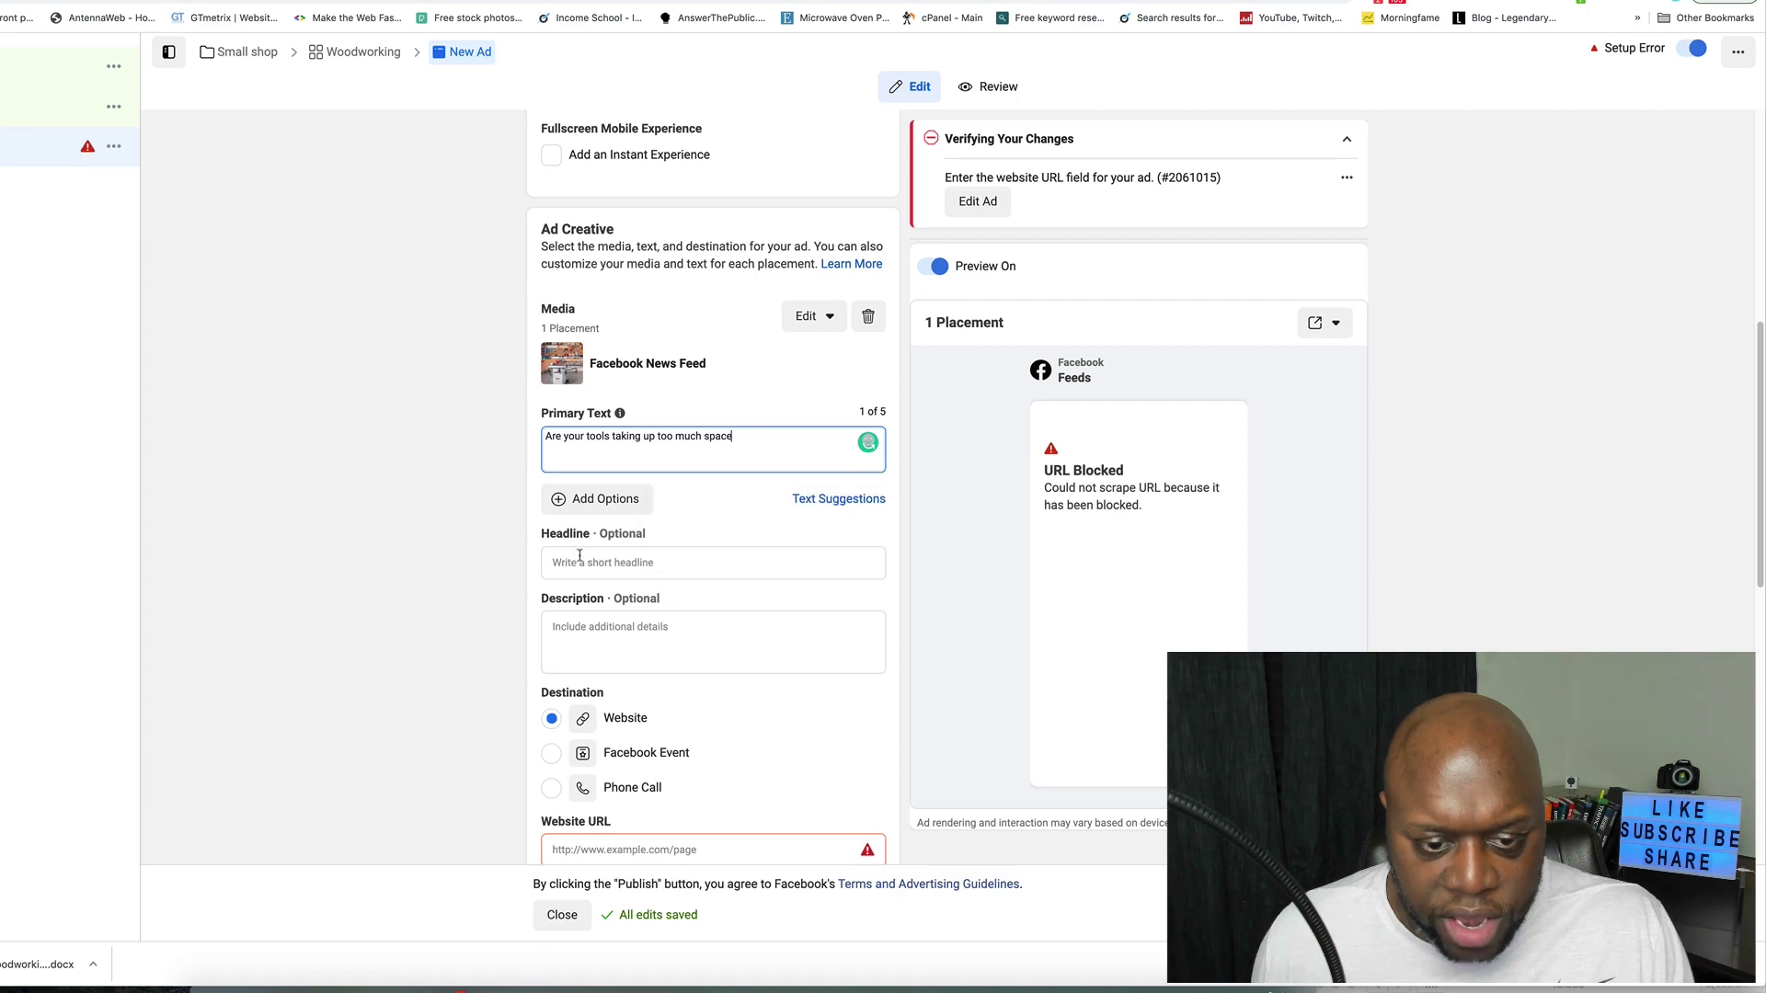
{"action": "left_click", "coordinate": [578, 556]}
{"action": "key", "text": "ctrl+v"}
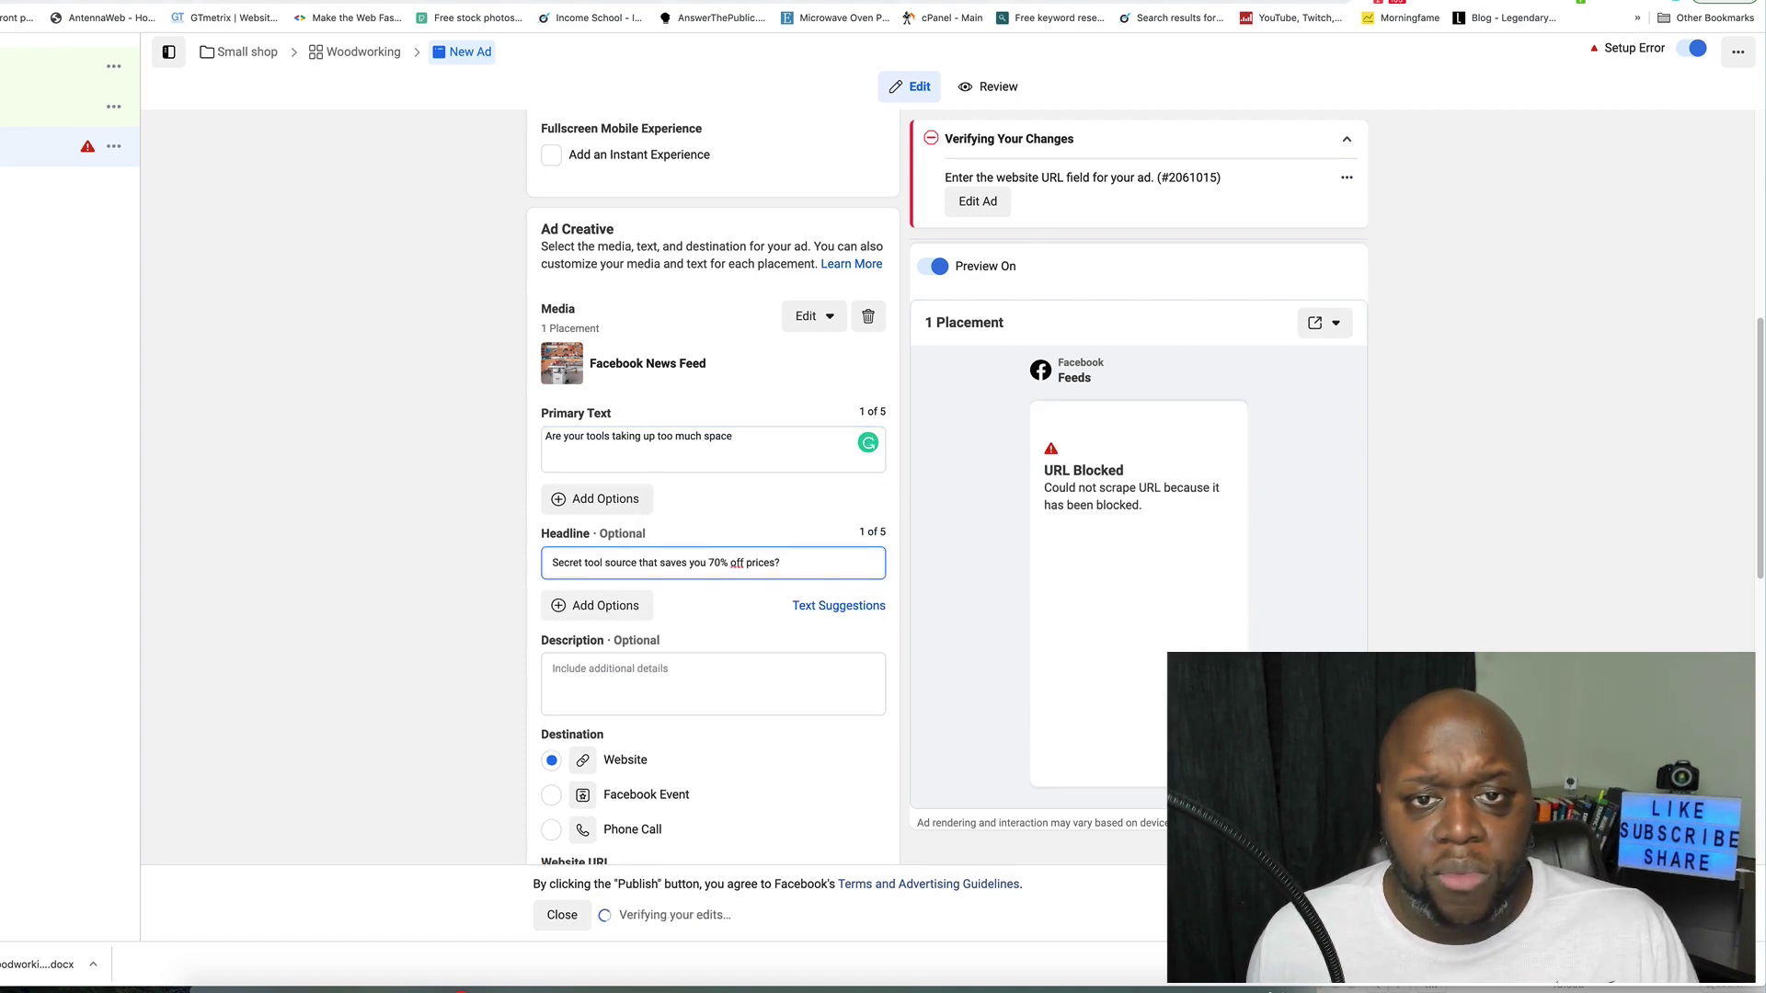
Step: Review the sales page's list of woodworker questions and roadblocks for wording to use in the ad description
{"action": "key", "text": "ctrl+Tab"}
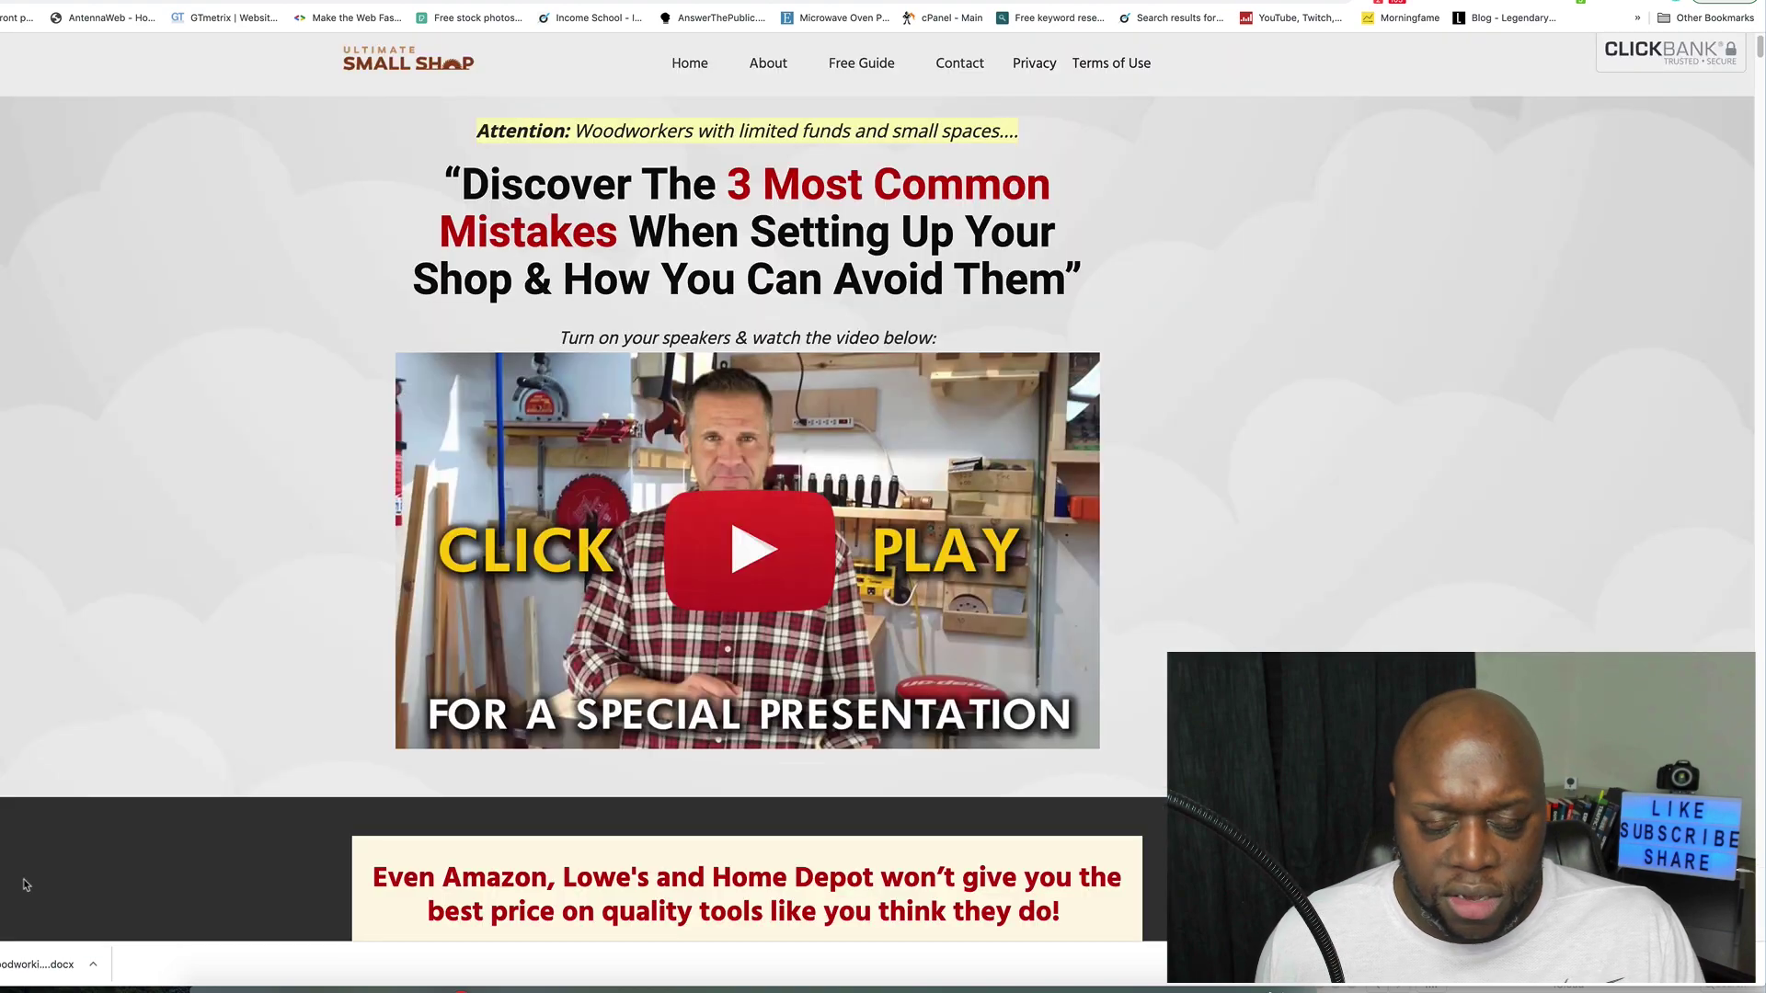
{"action": "scroll", "coordinate": [761, 805], "scroll_direction": "down", "scroll_amount": 7}
{"action": "scroll", "coordinate": [761, 805], "scroll_direction": "down", "scroll_amount": 8}
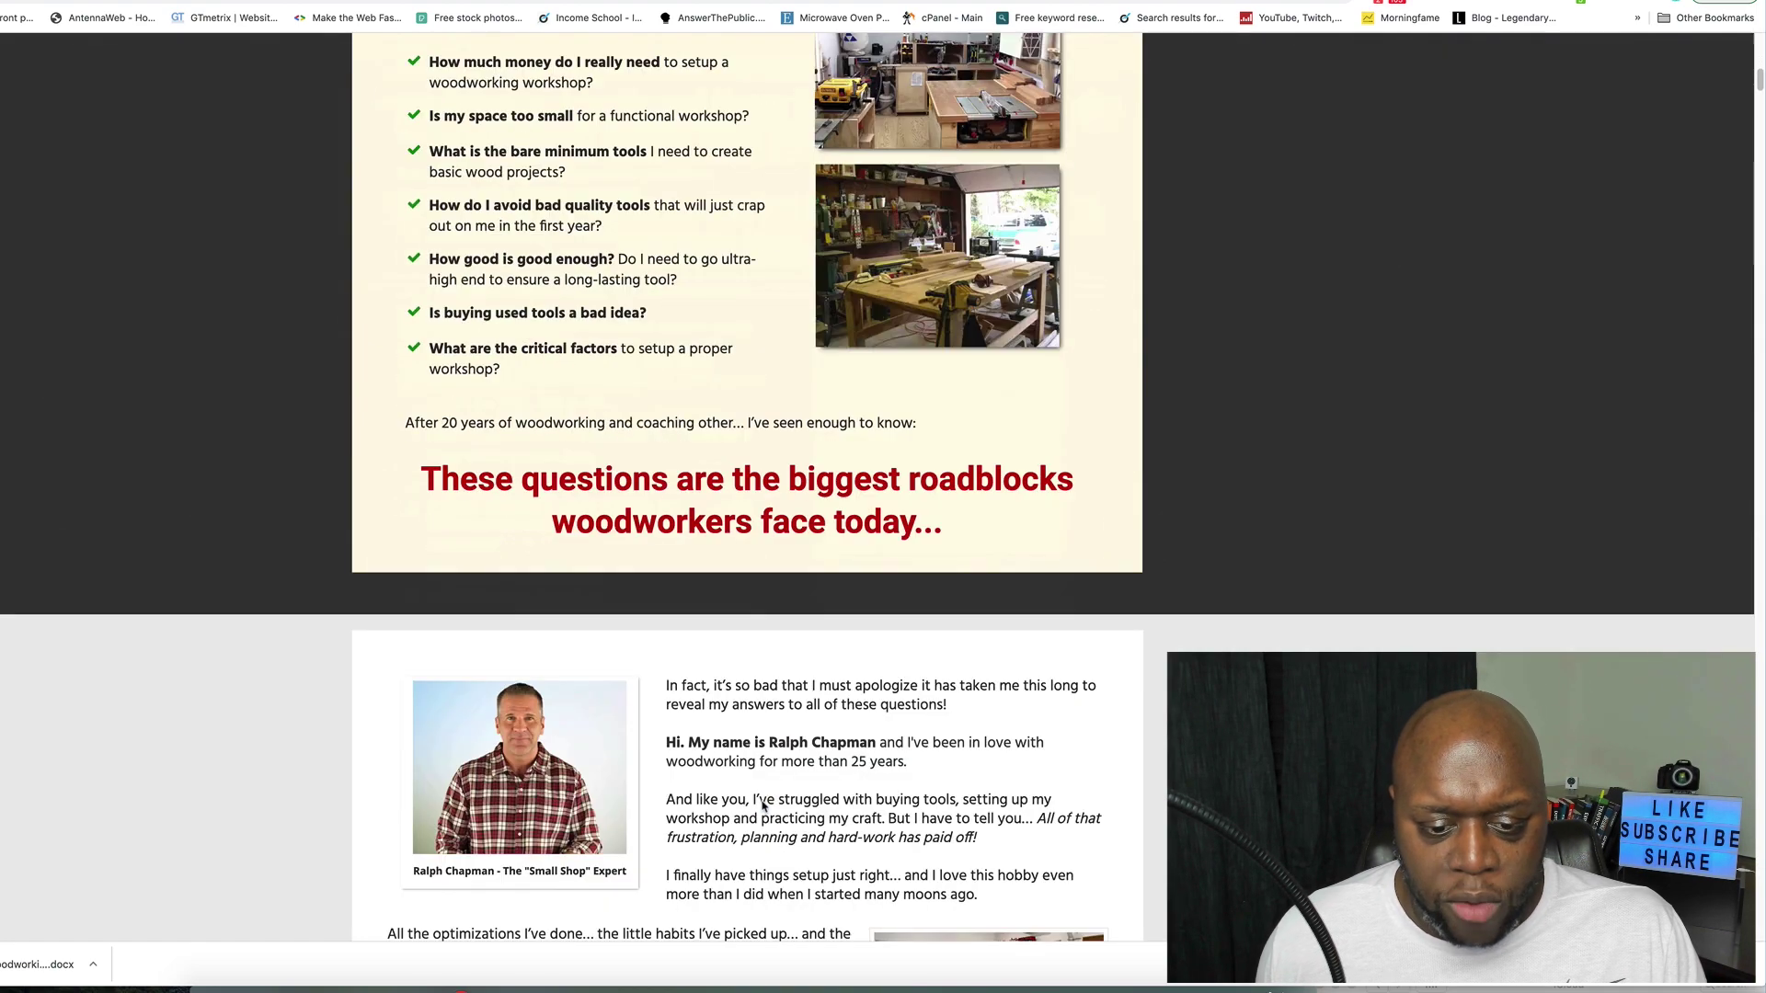
{"action": "scroll", "coordinate": [762, 801], "scroll_direction": "down", "scroll_amount": 1}
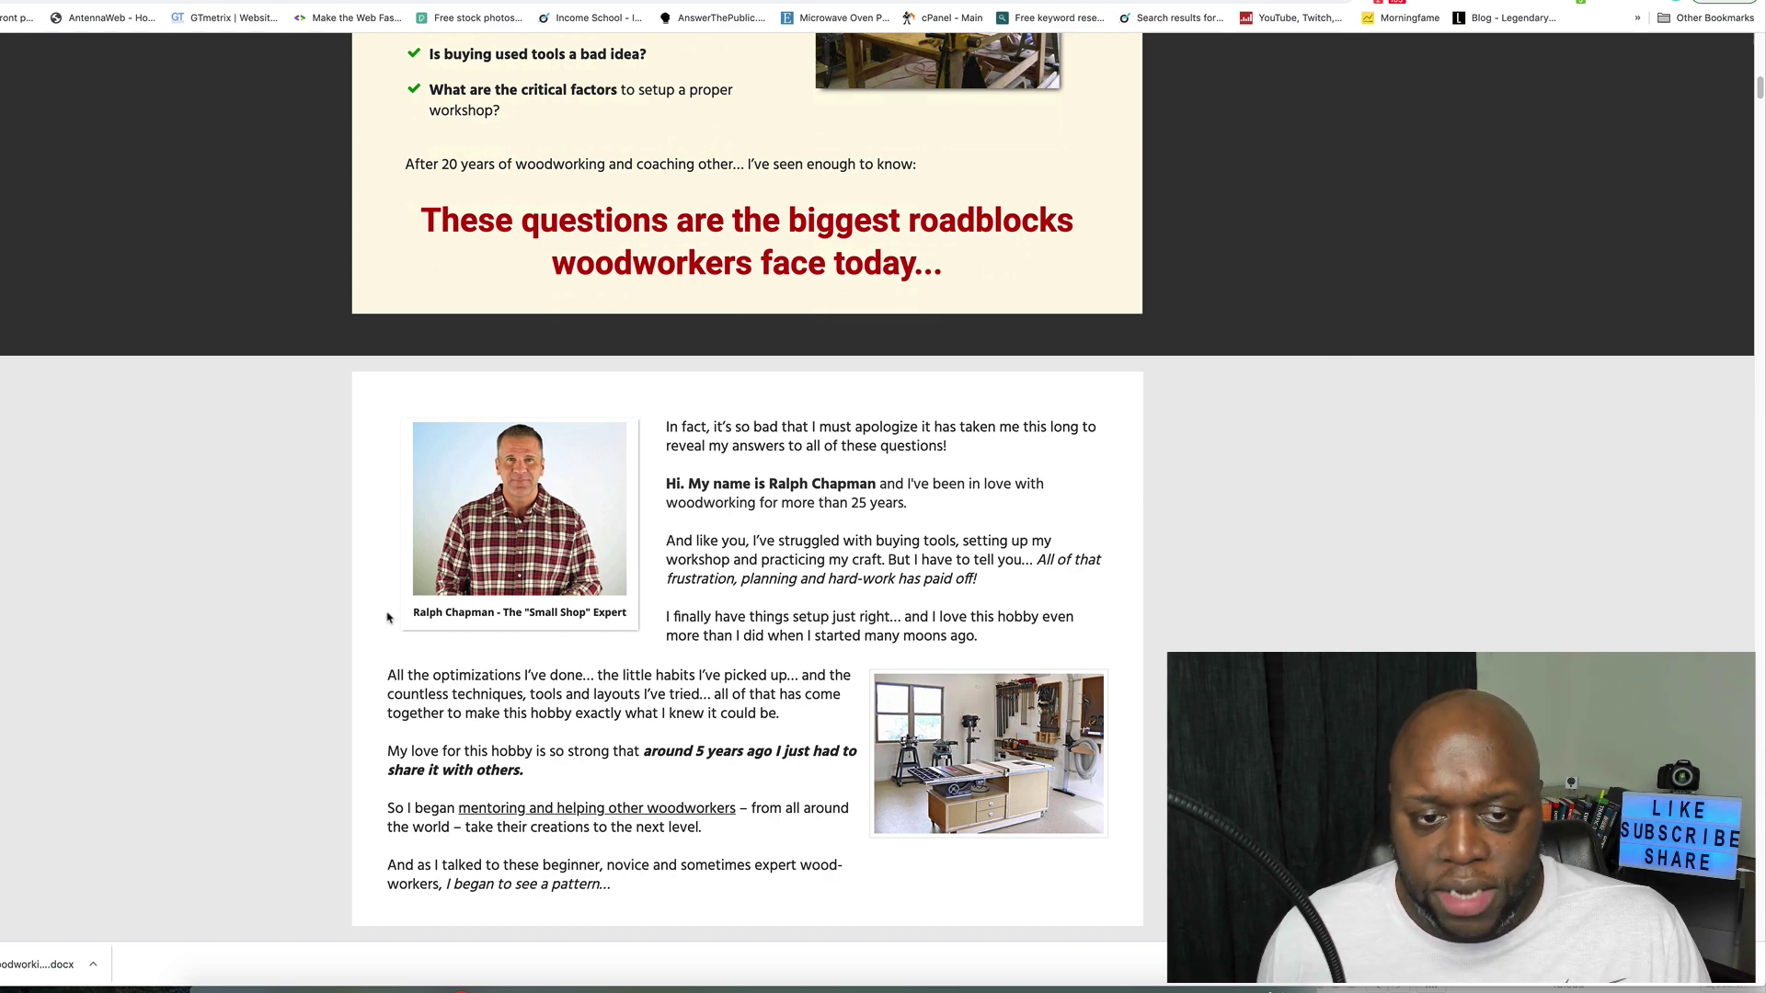
{"action": "scroll", "coordinate": [387, 620], "scroll_direction": "down", "scroll_amount": 8}
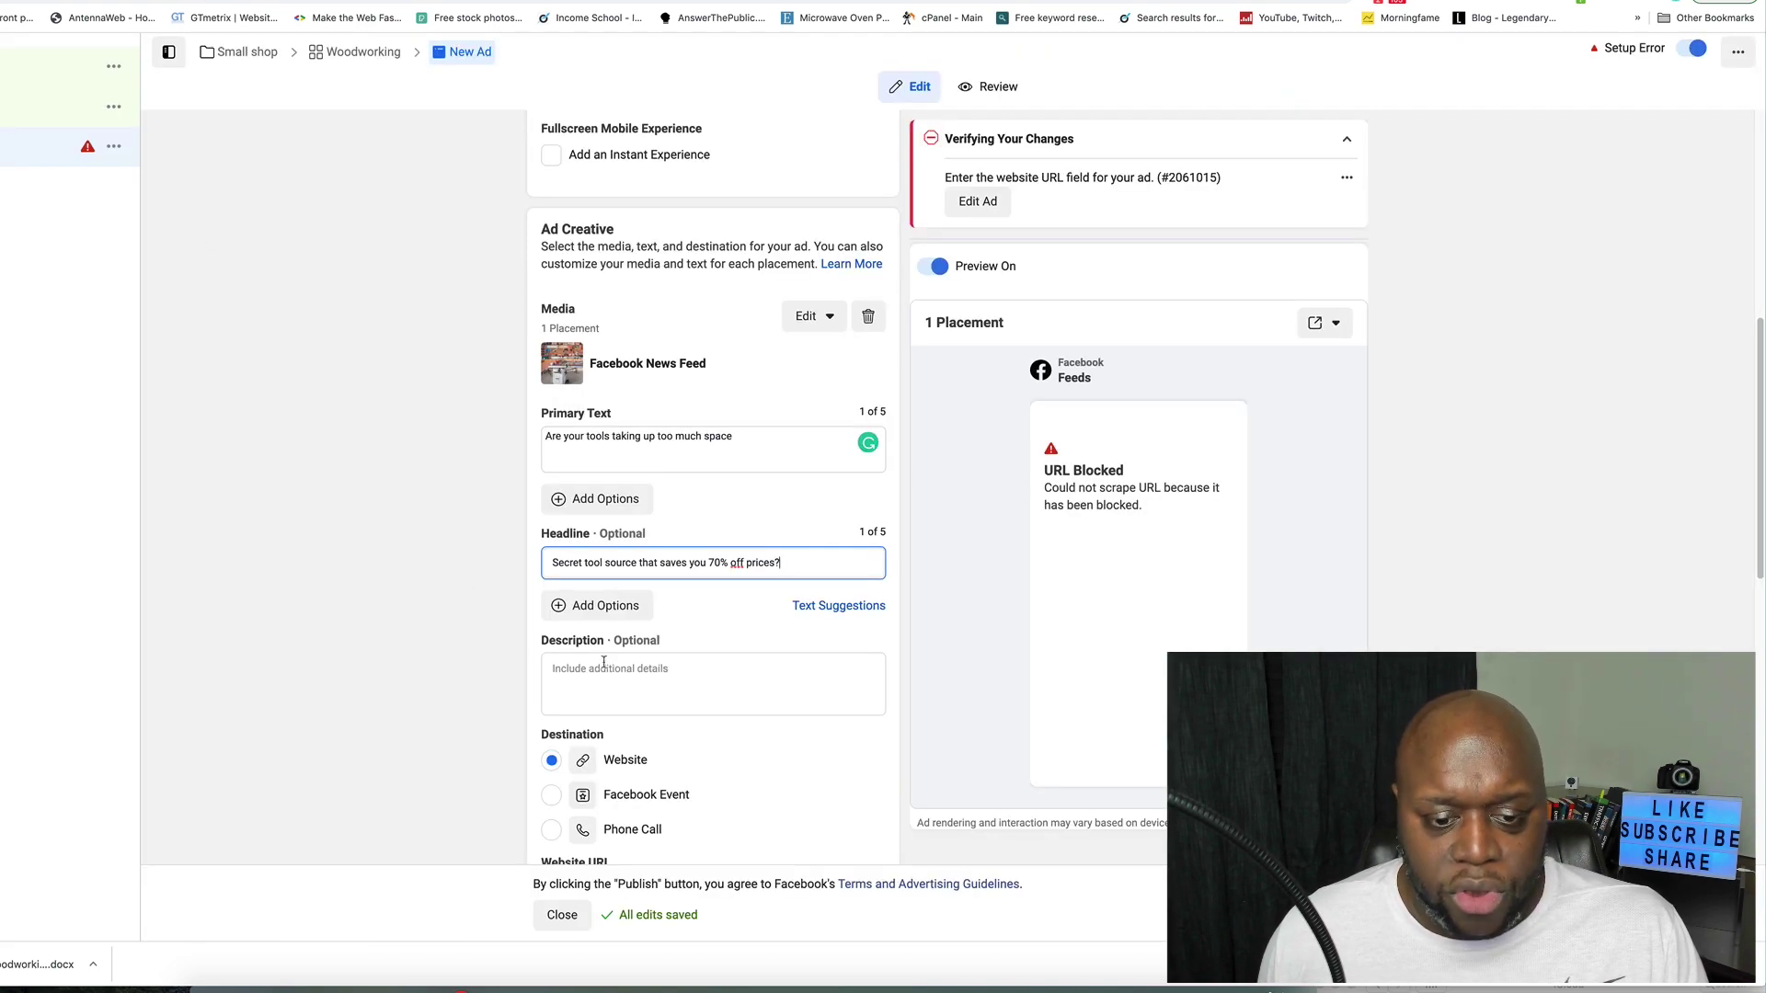
Step: Back in Ads Manager, enter the ad description "Your roadblock is your tools, we can help"
{"action": "left_click", "coordinate": [607, 660]}
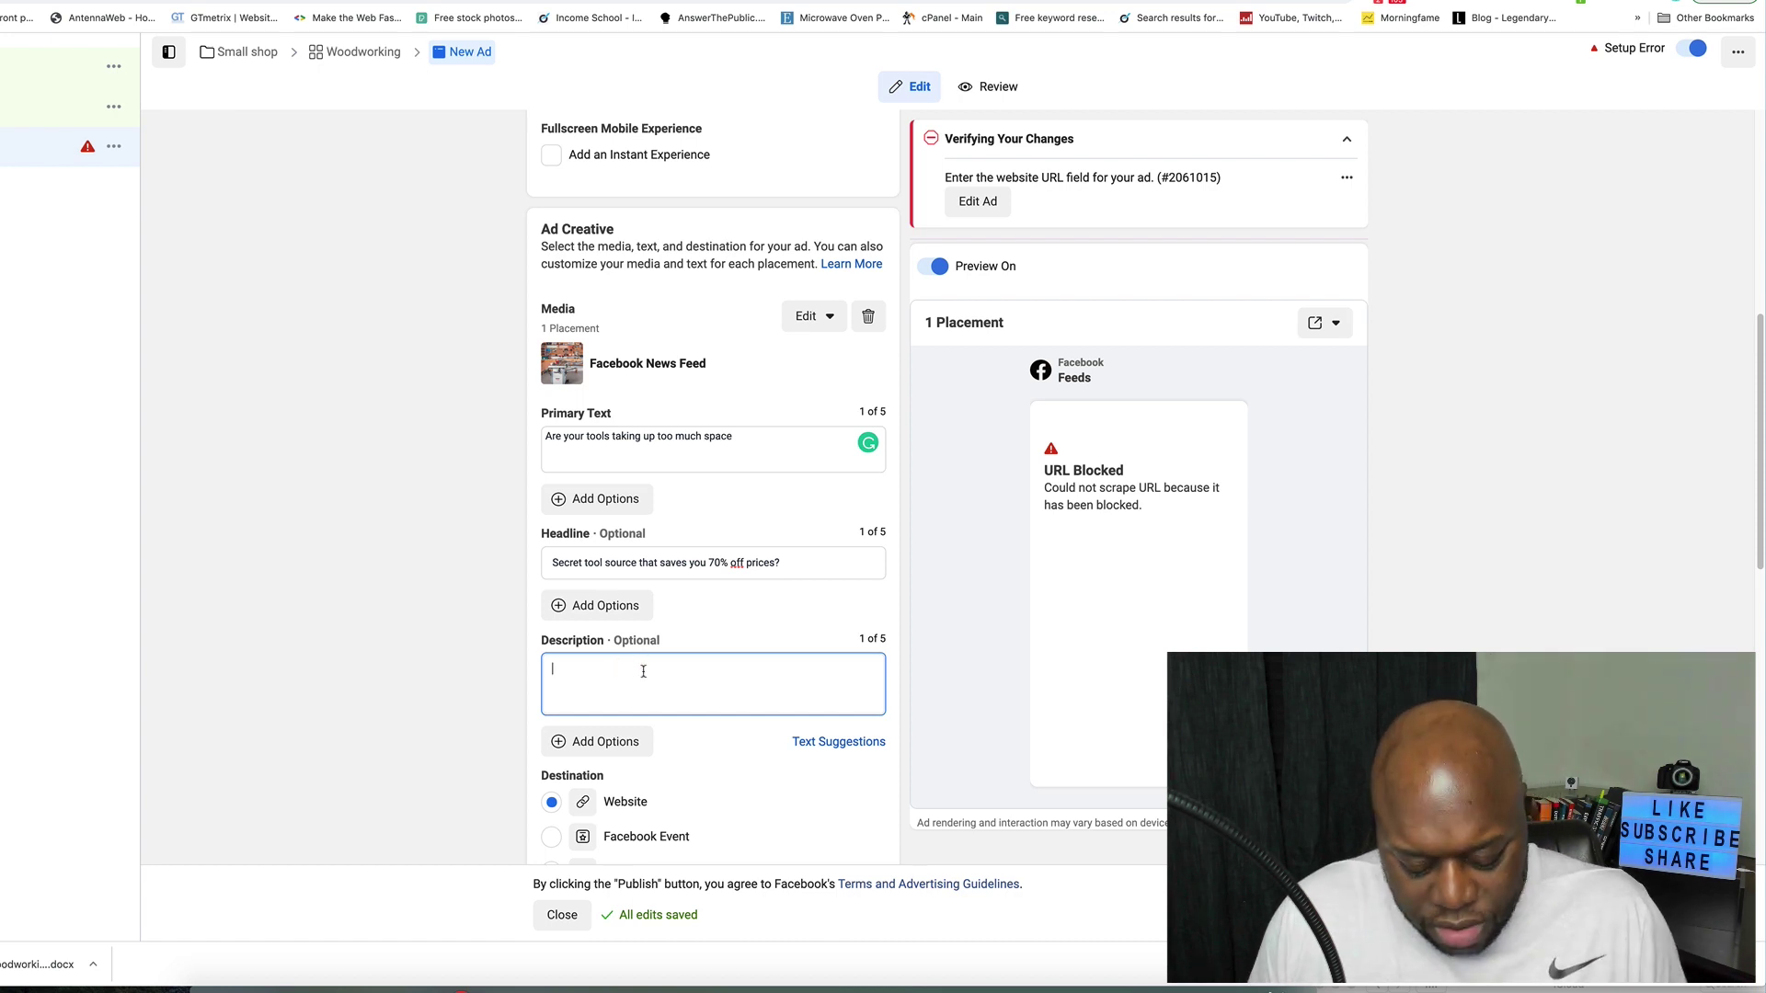
{"action": "type", "text": "Your "}
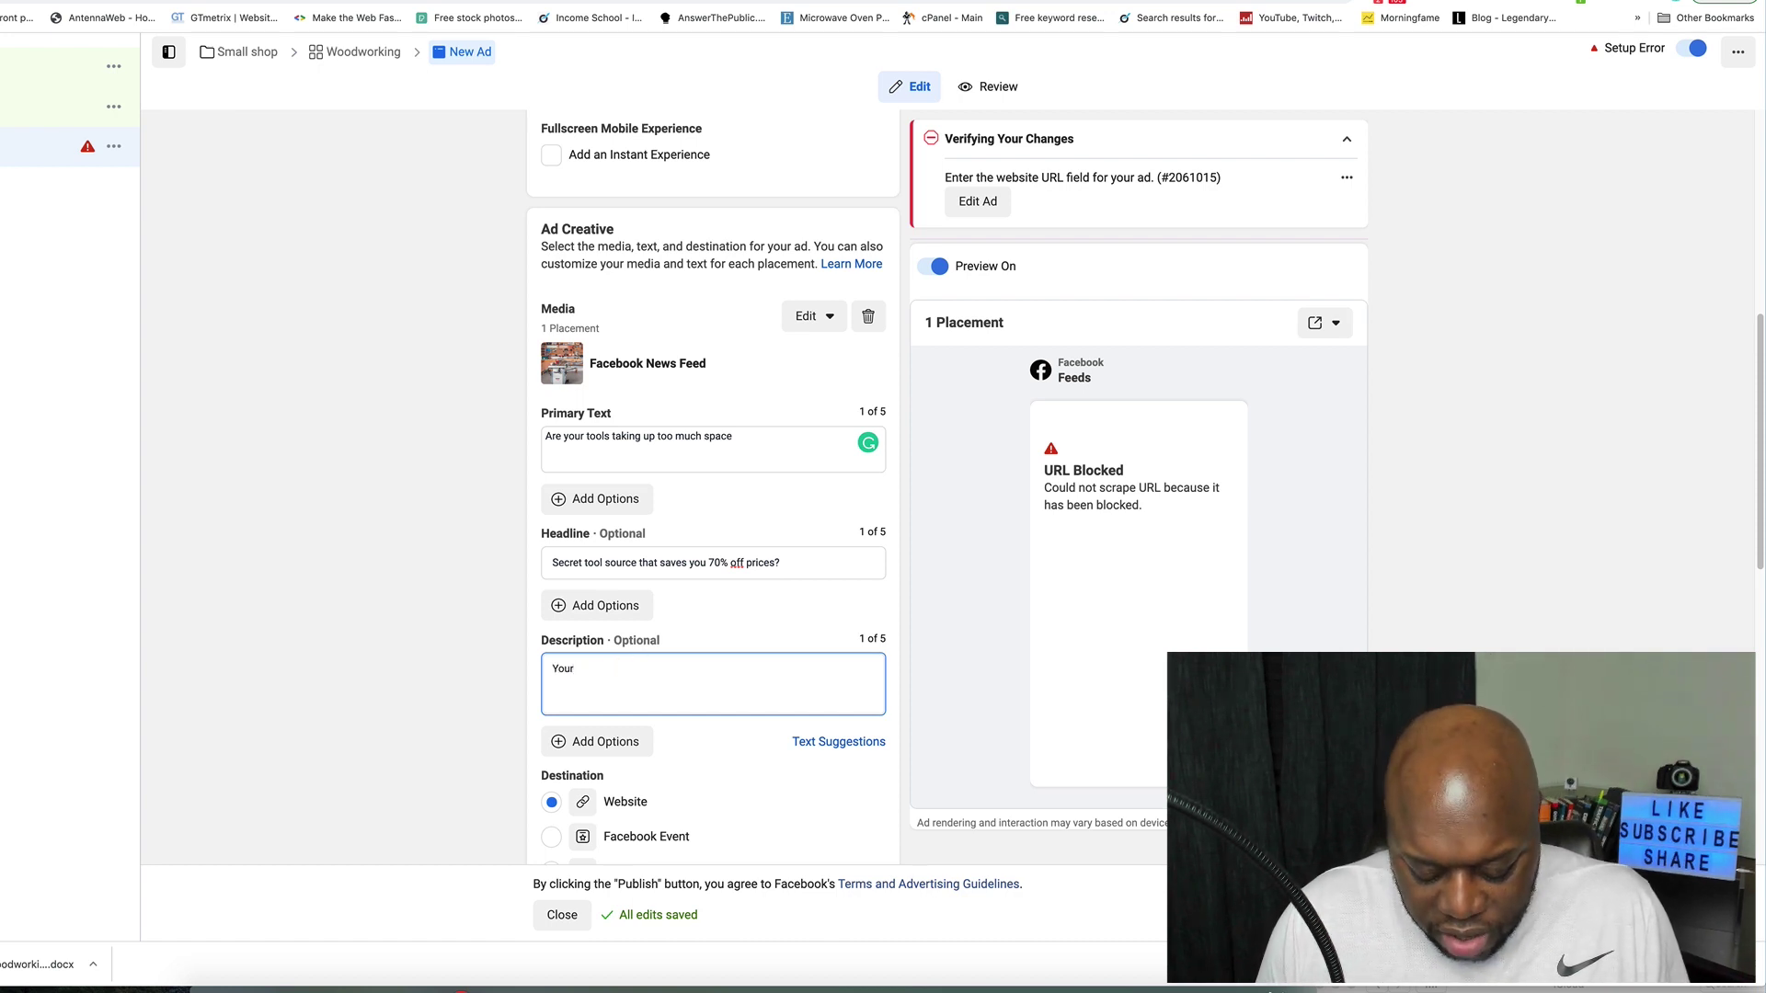
{"action": "type", "text": "roadblock is your tools, we can h"}
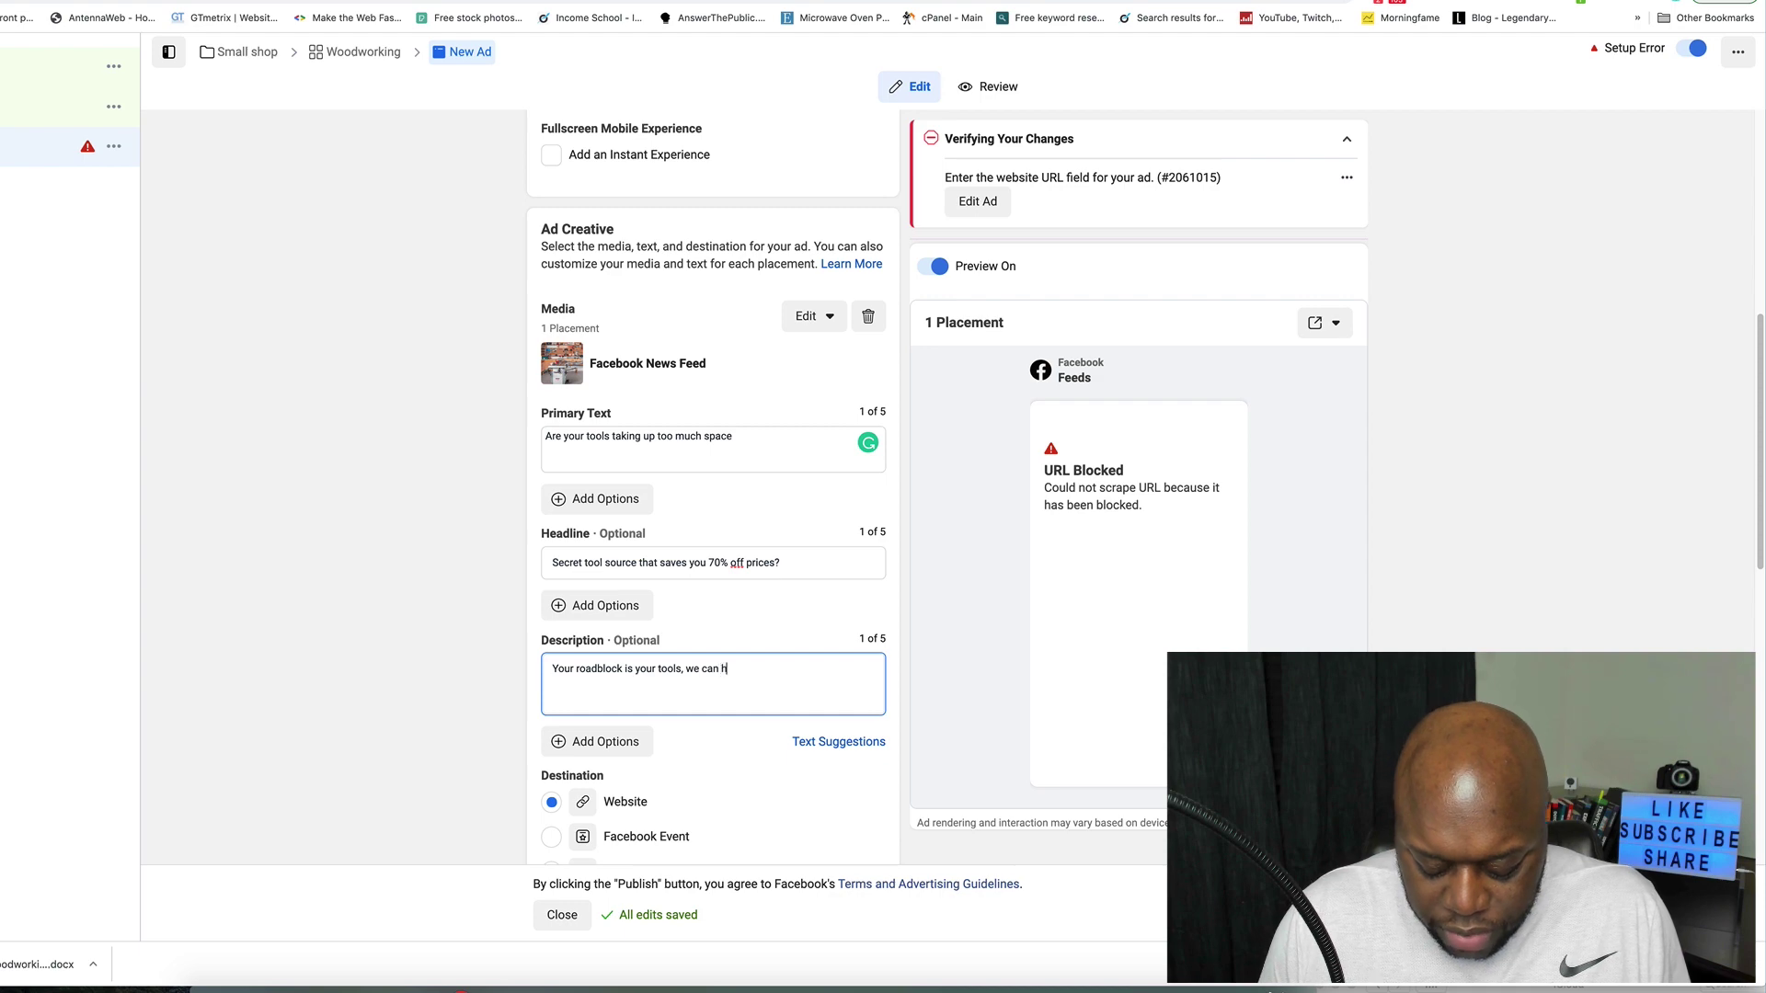
{"action": "type", "text": "elp"}
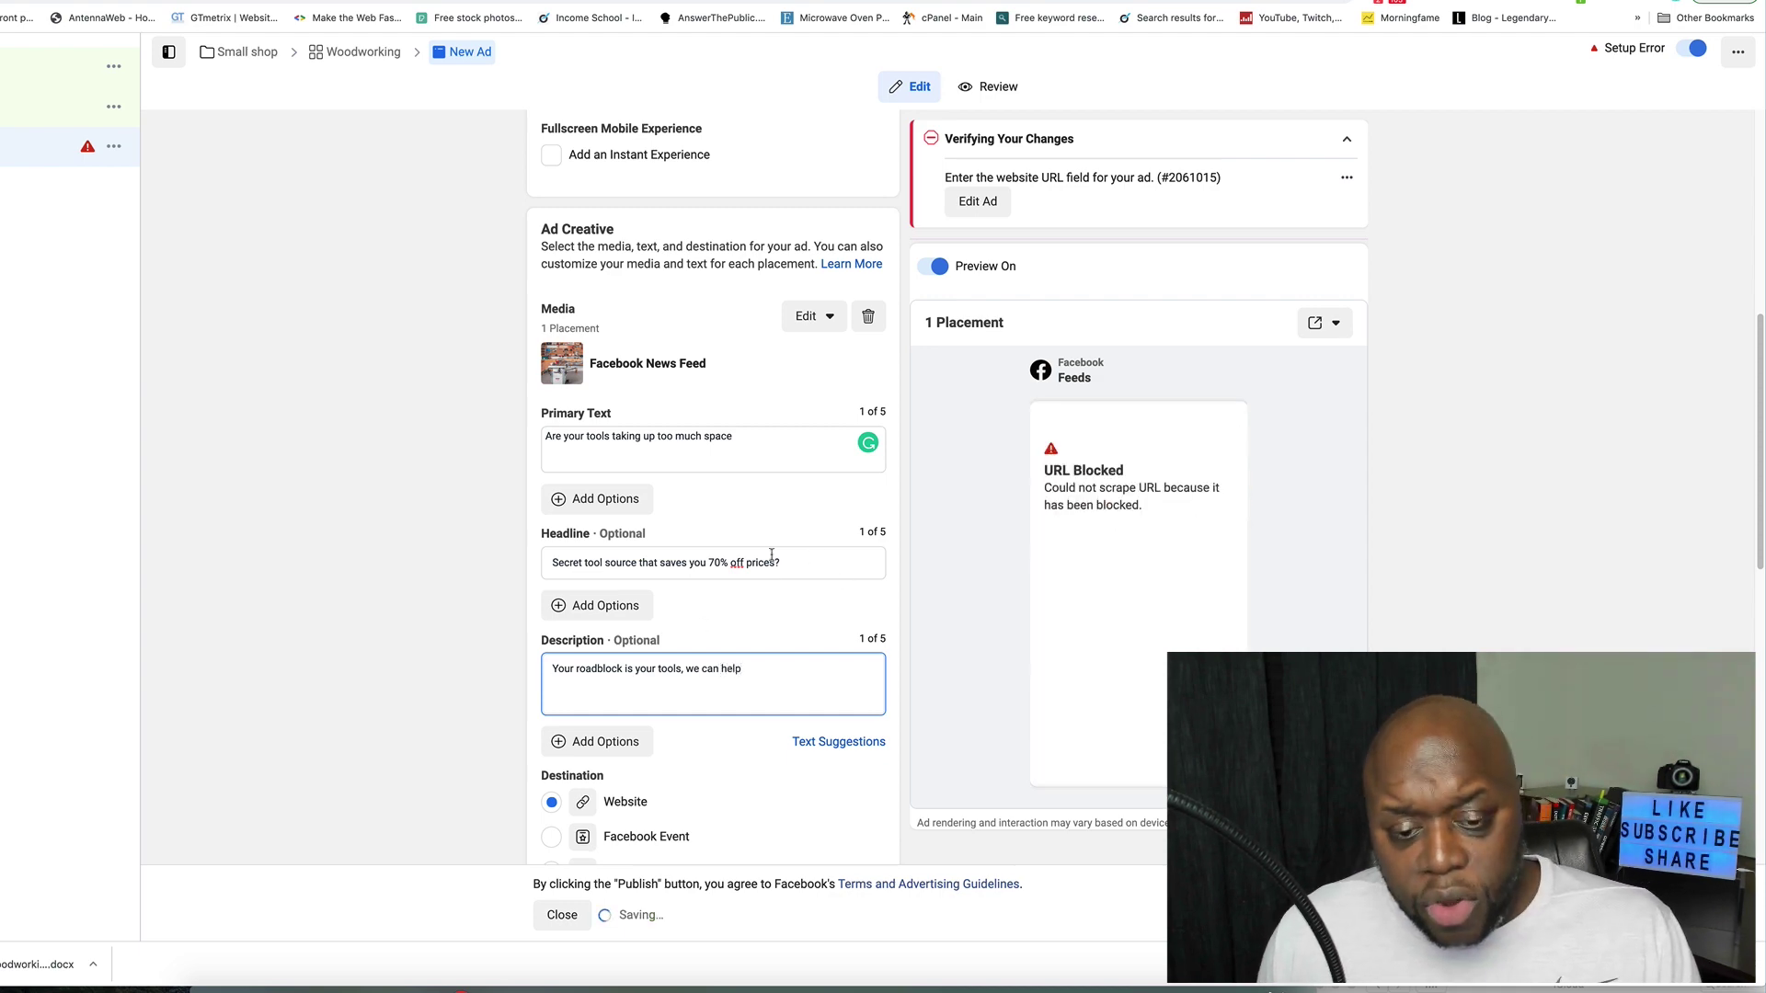
Step: Switch to the Ultimate Small Shop funnel in ClickFunnels, open its live opt-in page and review it down to the Module 6 section and footer links
{"action": "scroll", "coordinate": [381, 560], "scroll_direction": "down", "scroll_amount": 4}
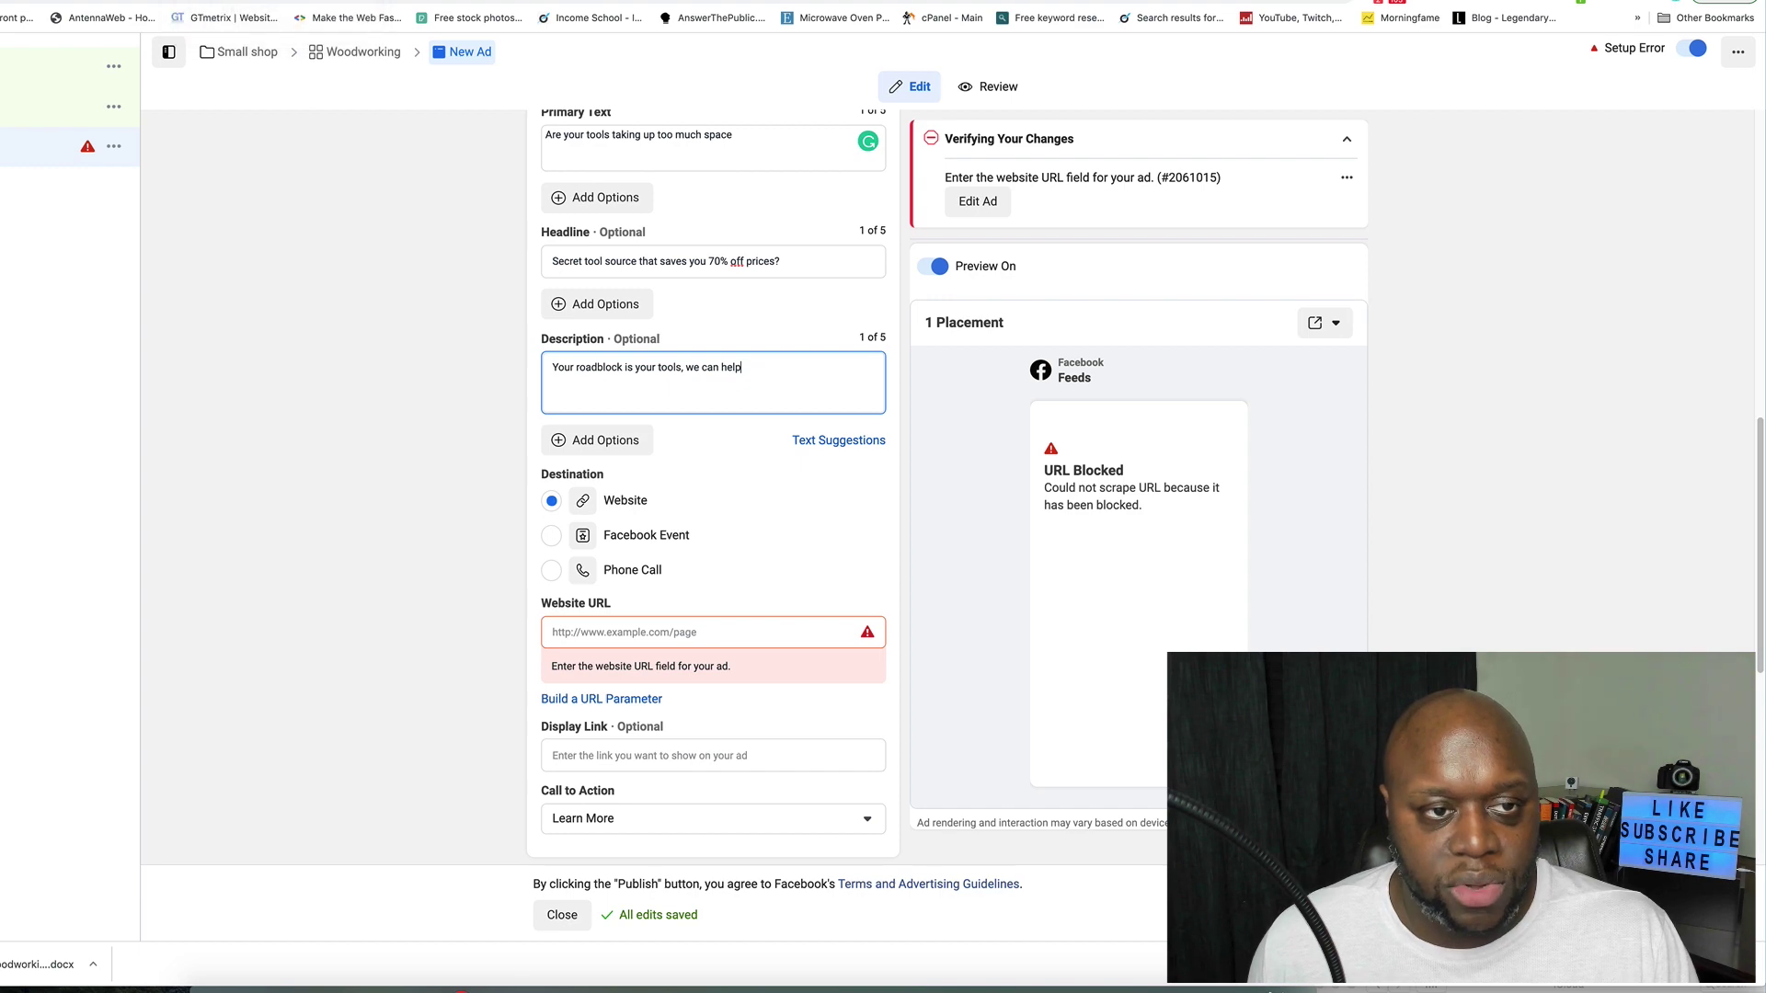
{"action": "left_click", "coordinate": [239, 3]}
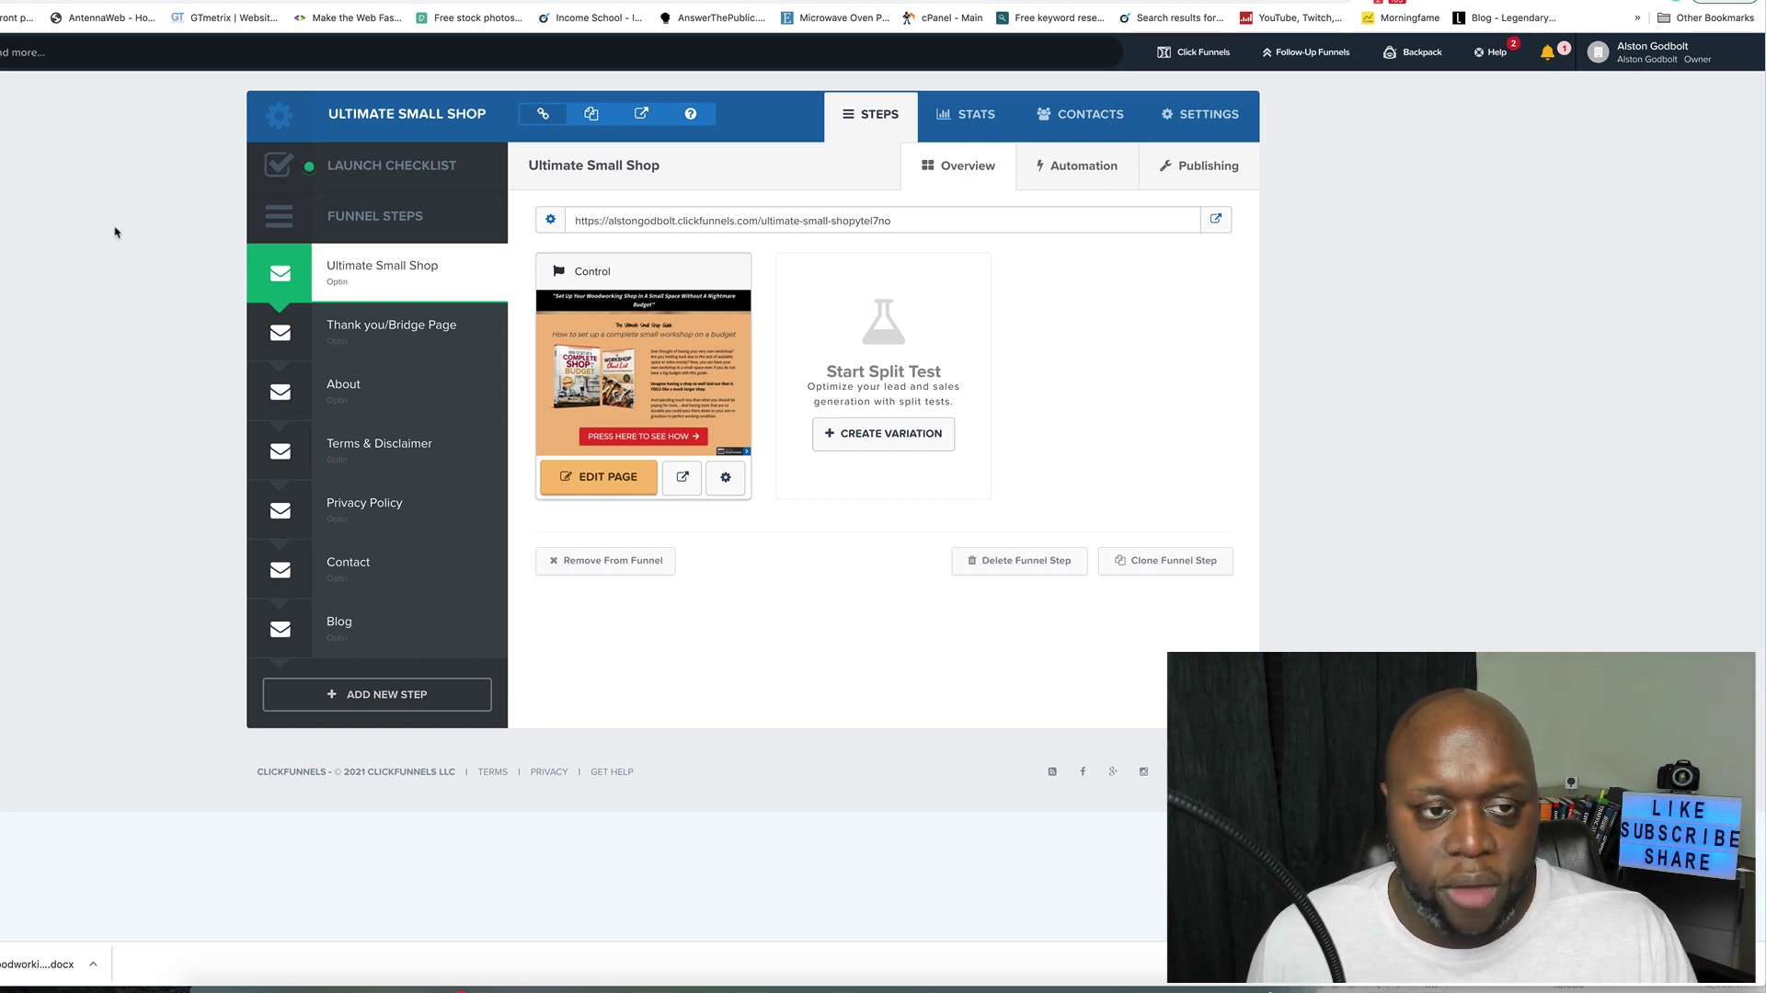
{"action": "left_click", "coordinate": [1217, 221]}
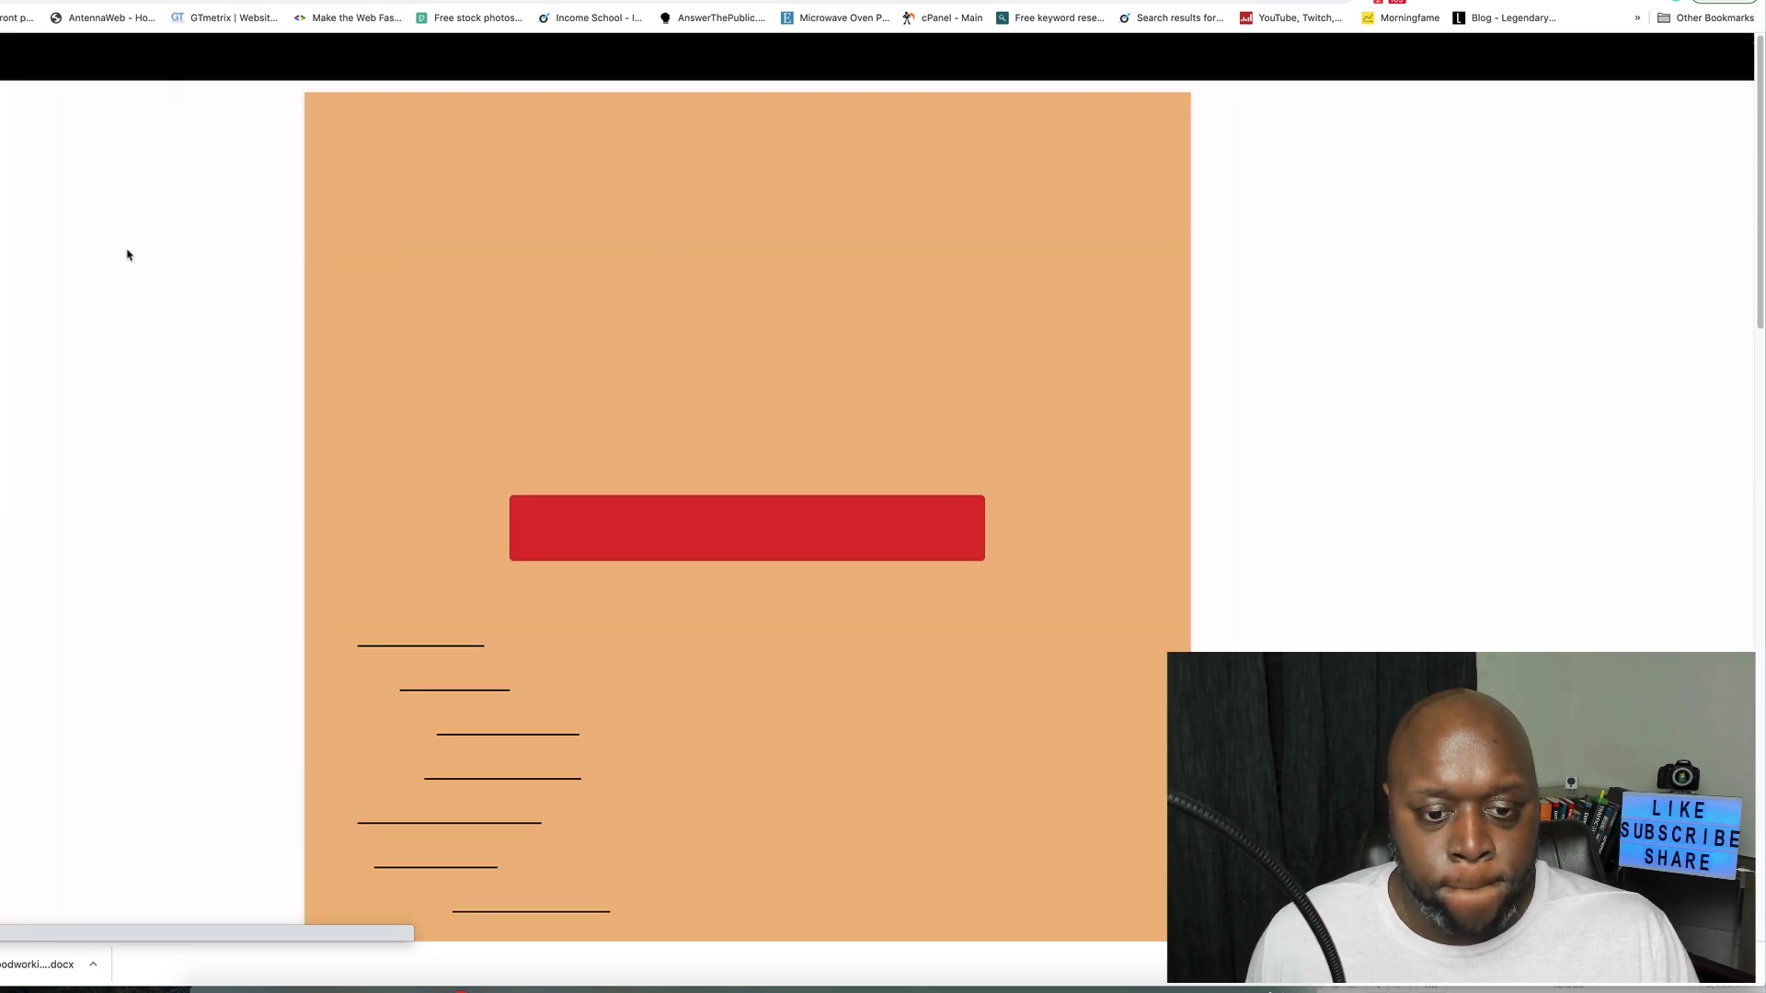
{"action": "scroll", "coordinate": [102, 308], "scroll_direction": "down", "scroll_amount": 1}
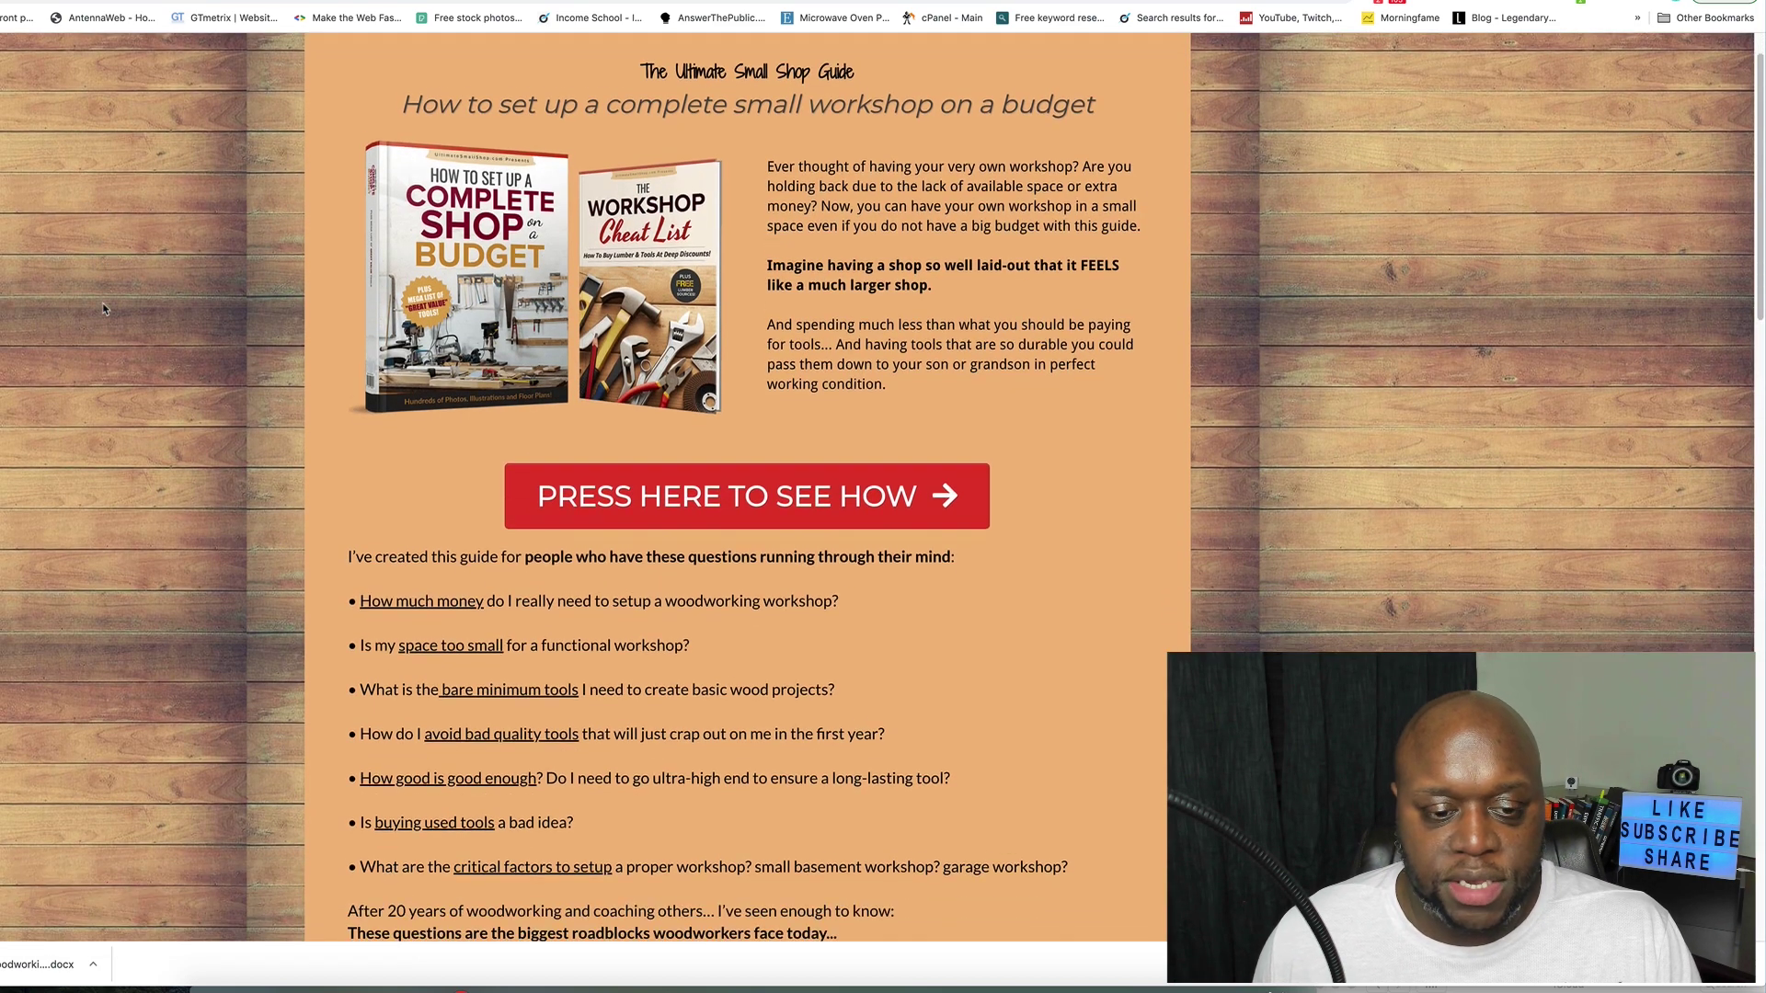
{"action": "scroll", "coordinate": [102, 308], "scroll_direction": "down", "scroll_amount": 10}
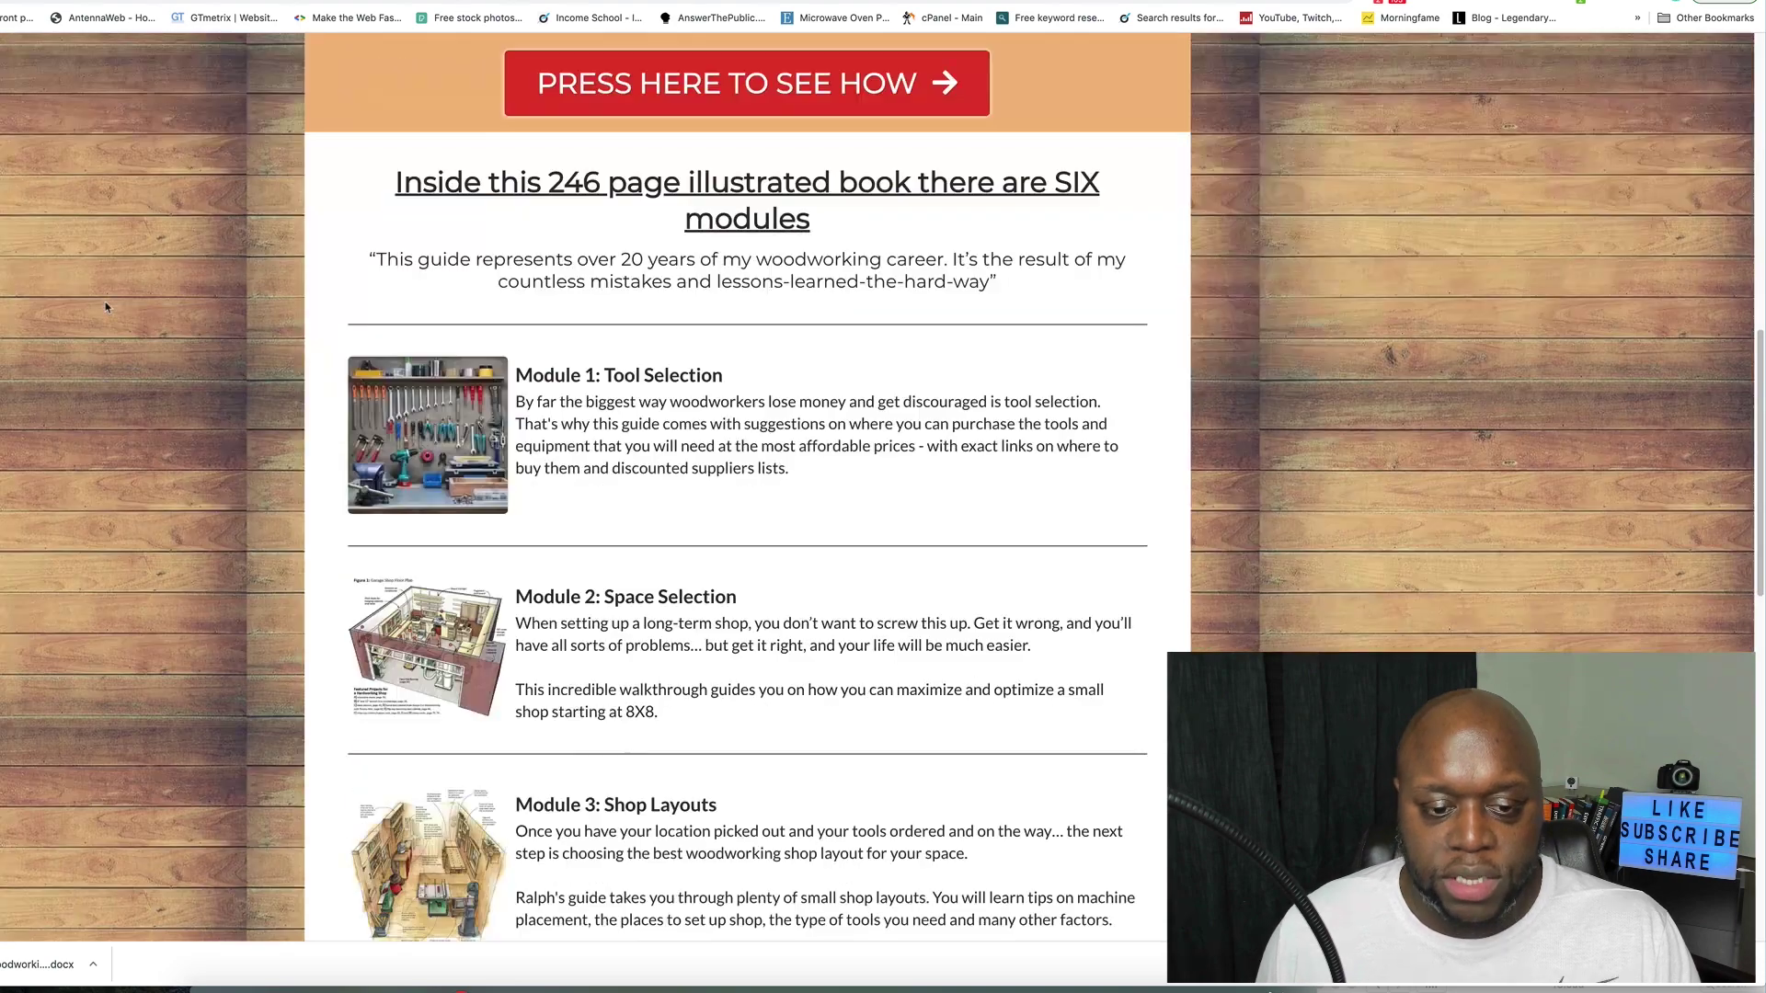
{"action": "scroll", "coordinate": [106, 307], "scroll_direction": "down", "scroll_amount": 9}
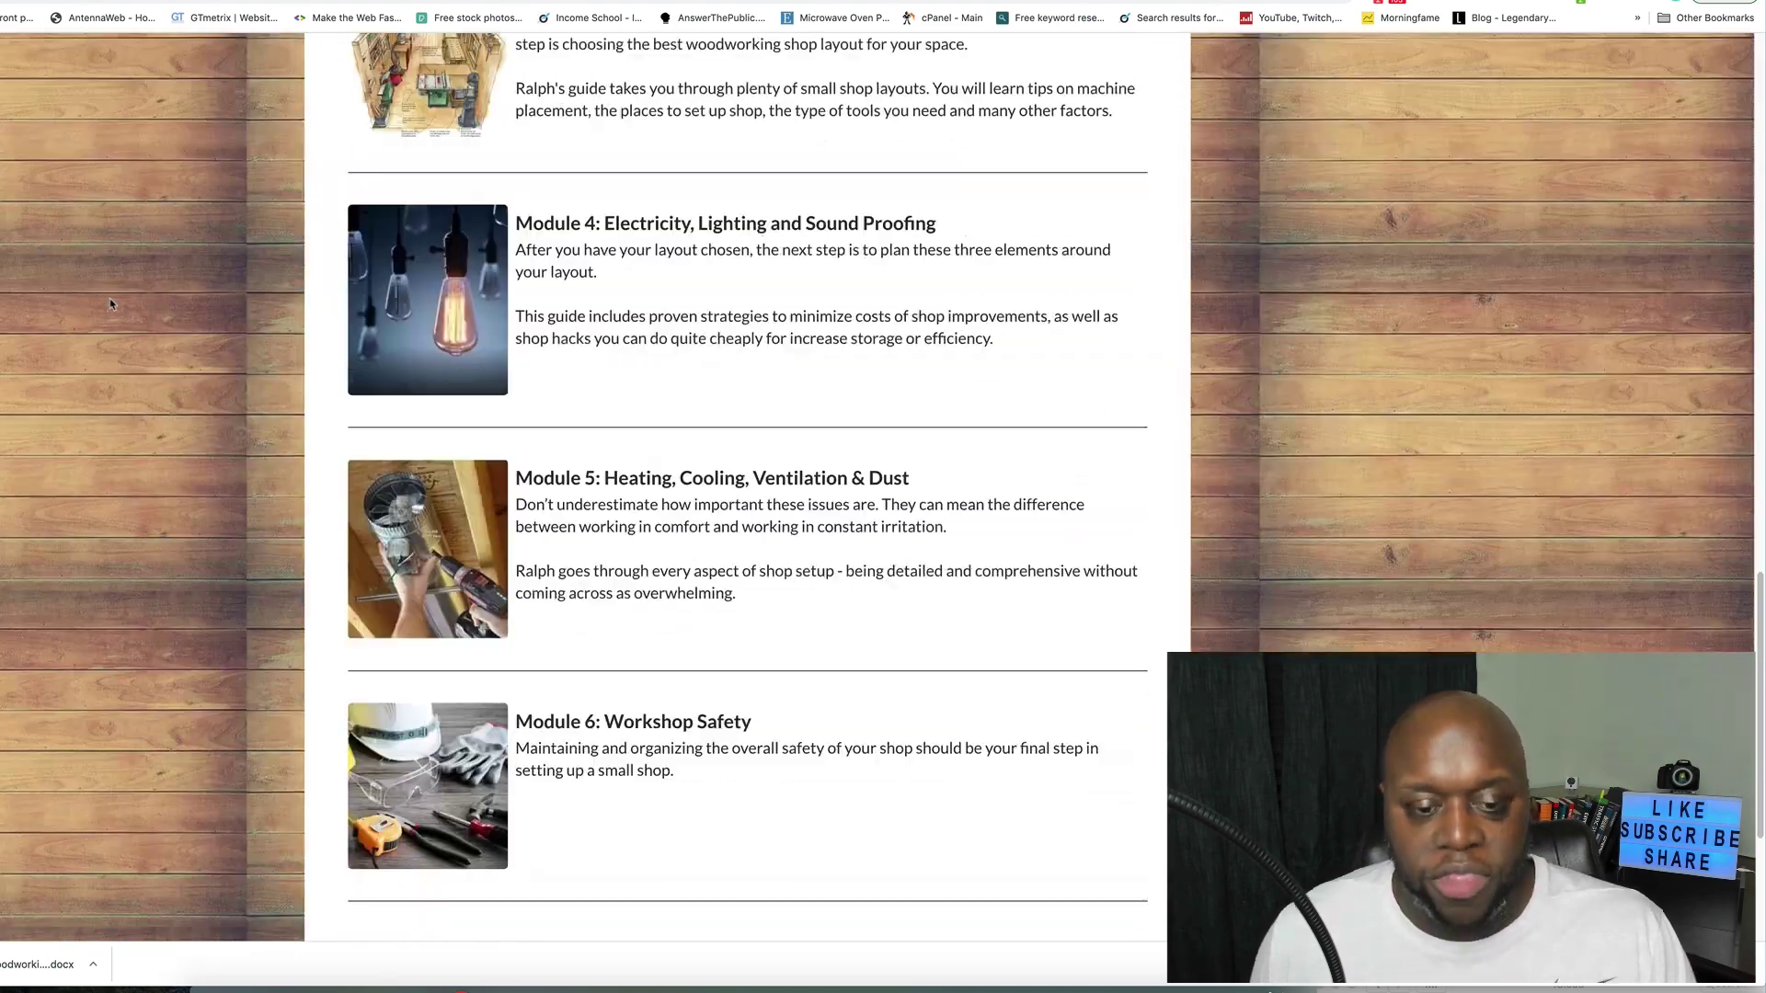
{"action": "scroll", "coordinate": [187, 249], "scroll_direction": "down", "scroll_amount": 2}
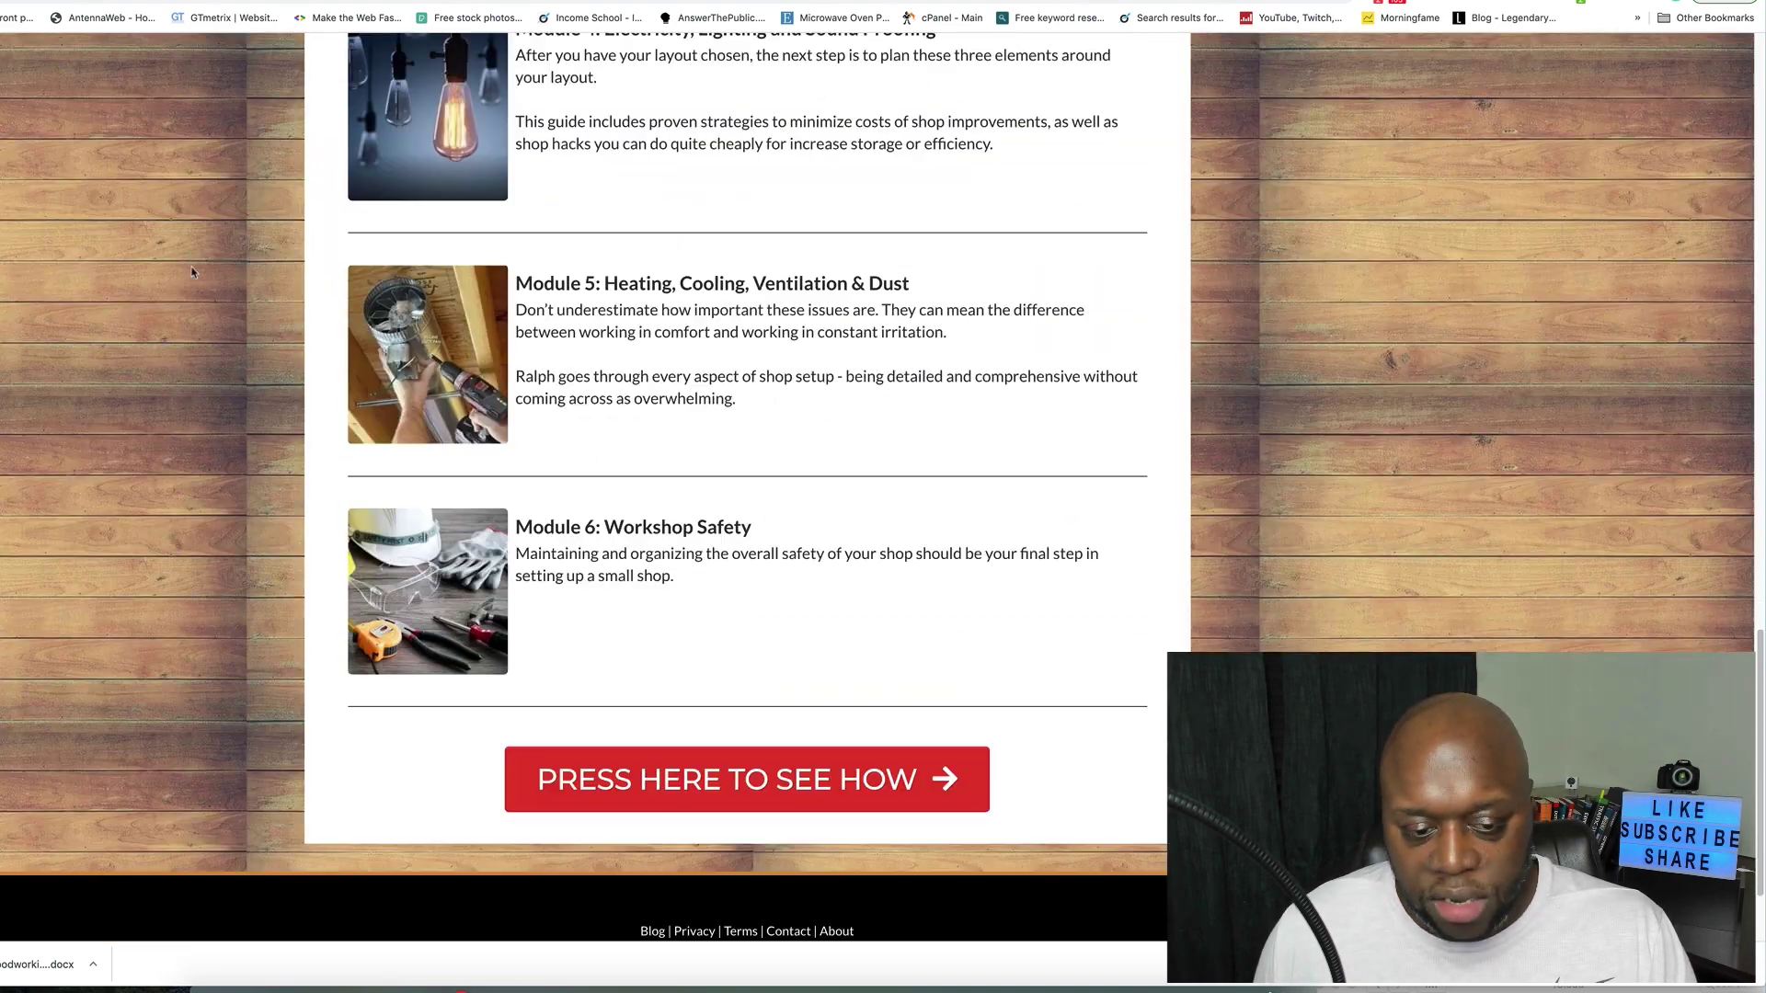
Step: Close the live opt-in page and inspect the "FREE Small Shop Training" sign-up pop-up in the page editor
{"action": "scroll", "coordinate": [193, 269], "scroll_direction": "up", "scroll_amount": 18}
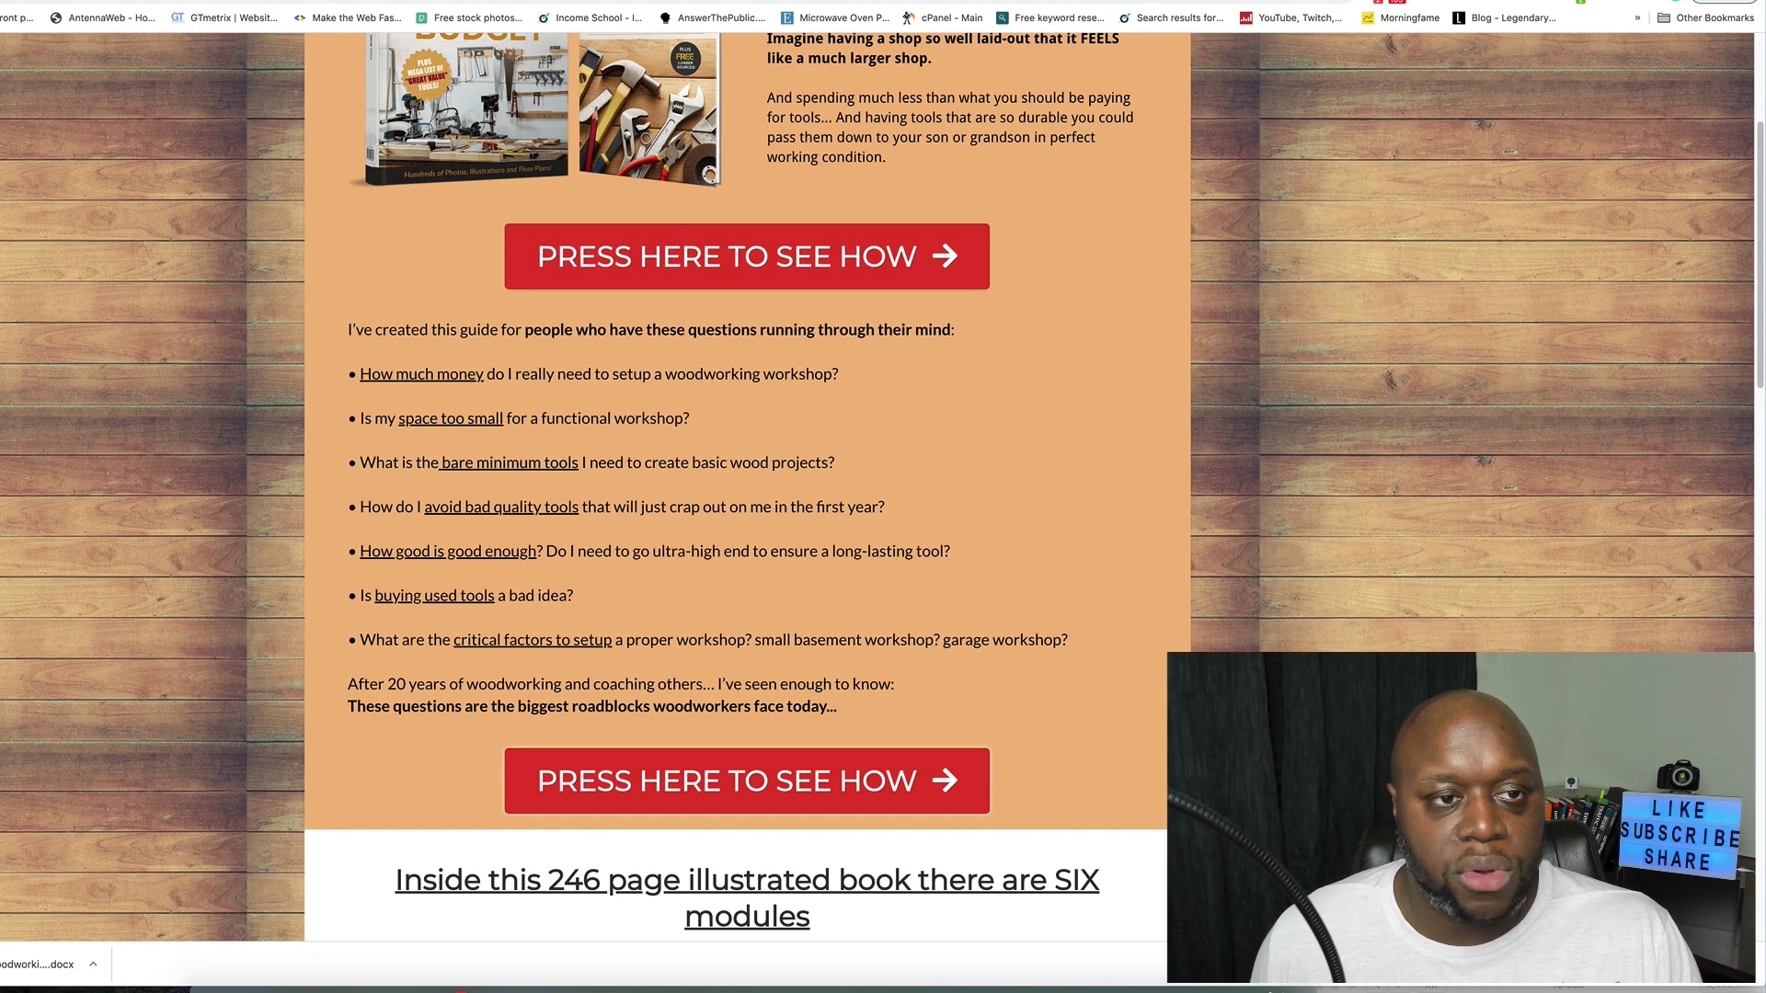
{"action": "key", "text": "ctrl+w"}
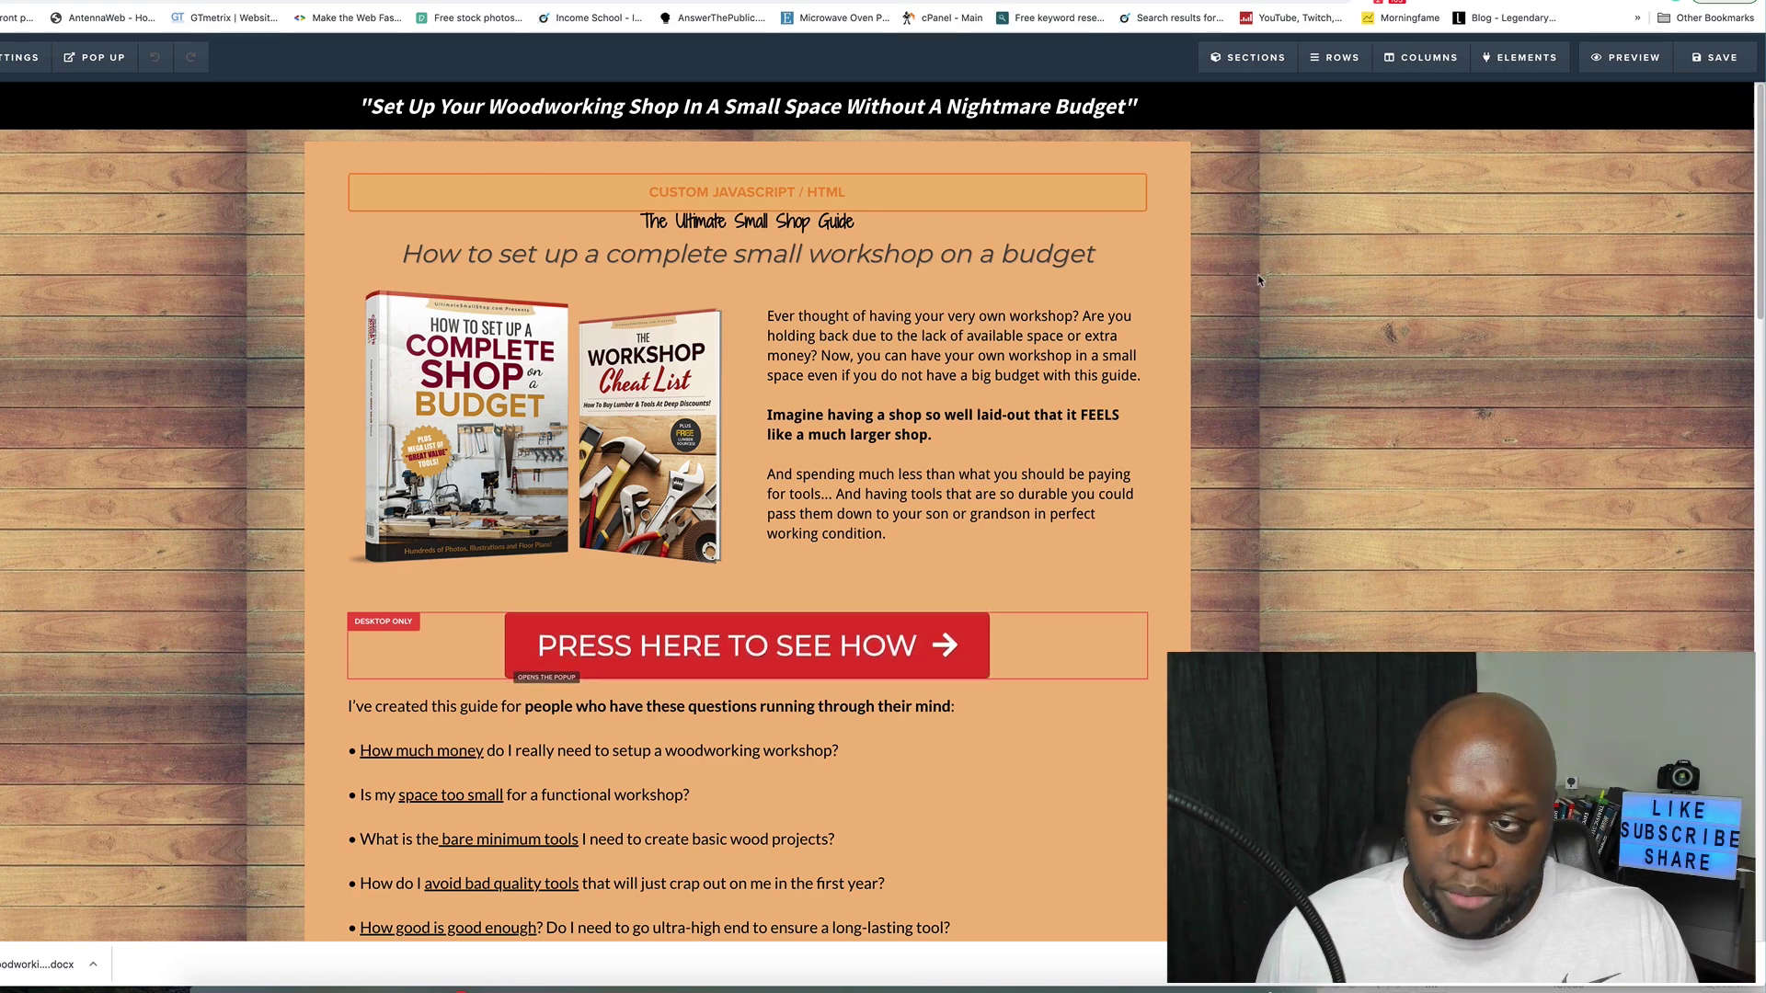
{"action": "mouse_move", "coordinate": [1154, 261]}
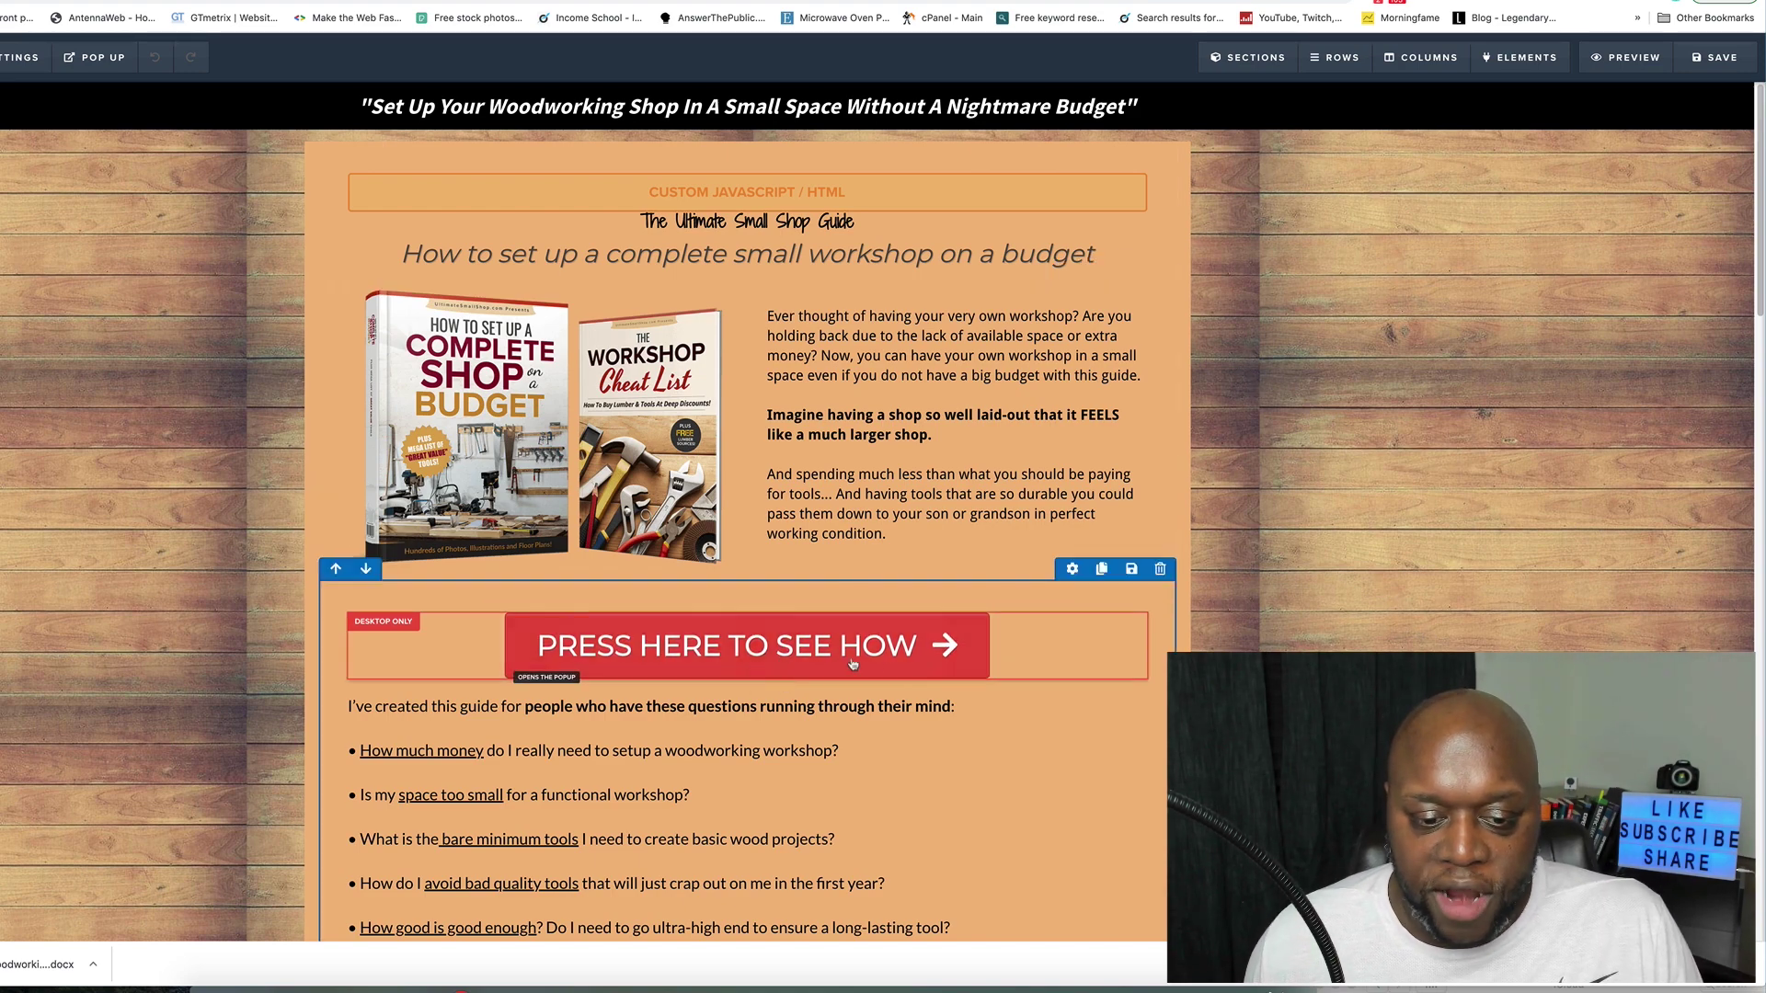
{"action": "left_click", "coordinate": [930, 664]}
{"action": "left_click", "coordinate": [144, 138]}
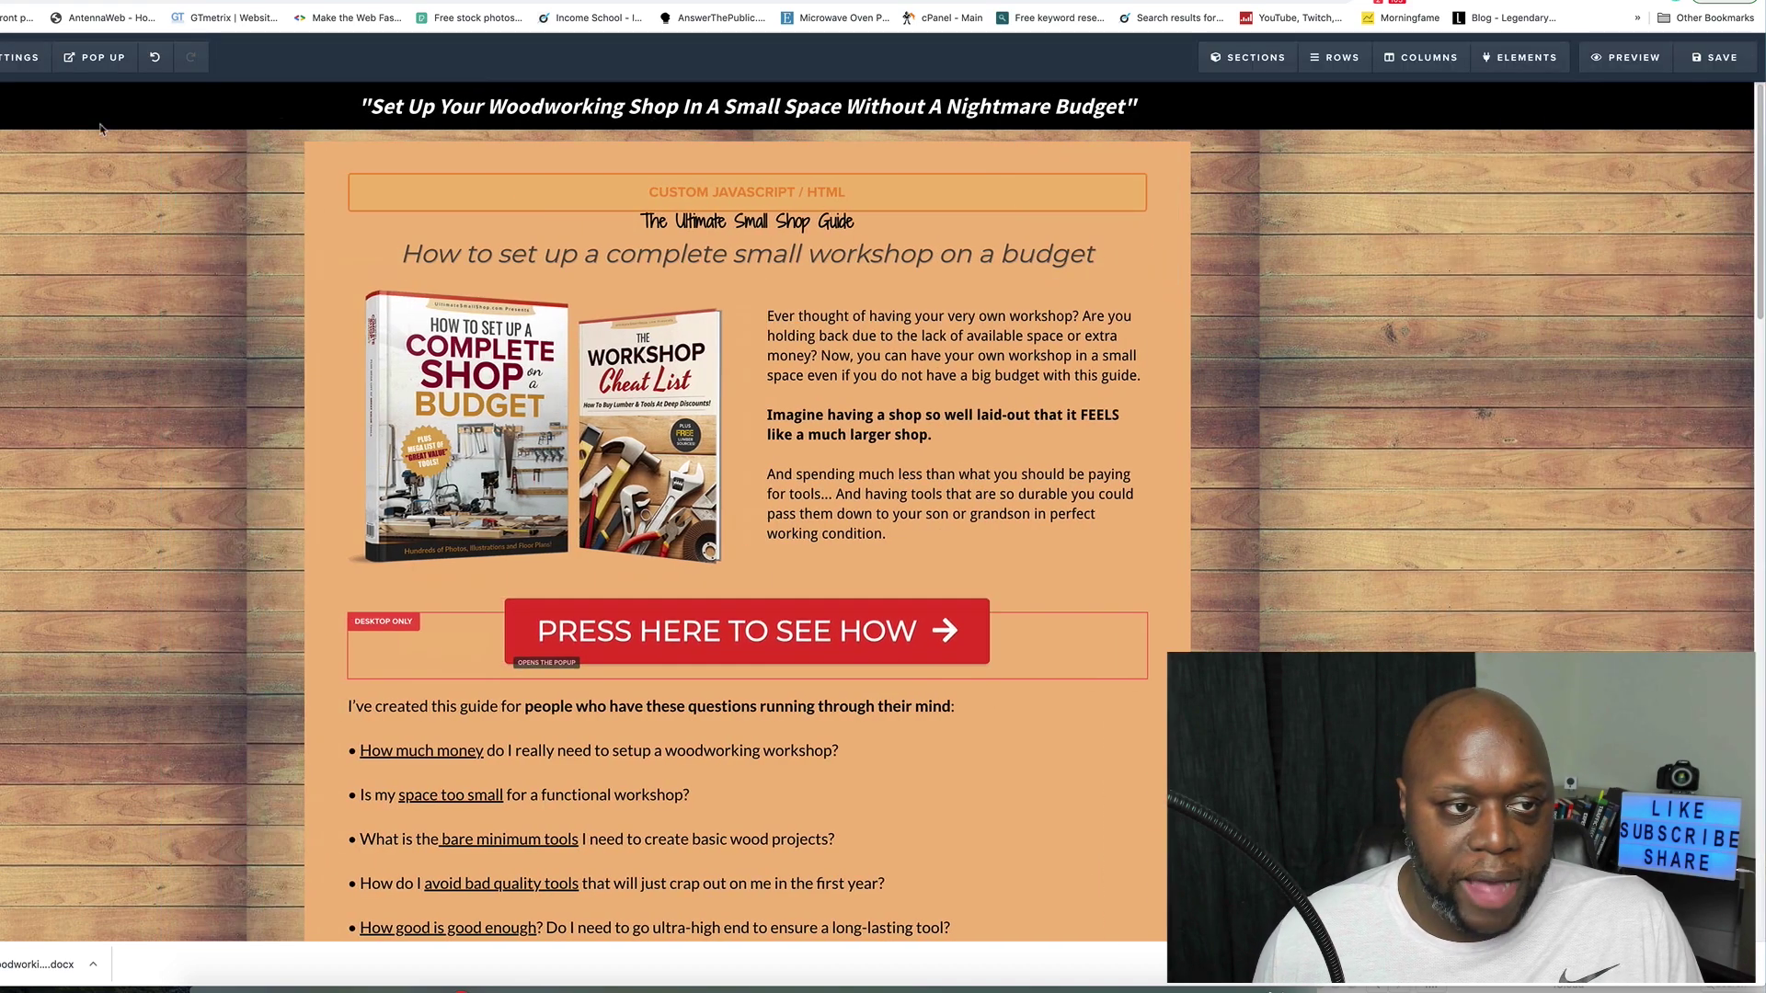
{"action": "mouse_move", "coordinate": [92, 57]}
{"action": "left_click", "coordinate": [101, 89]}
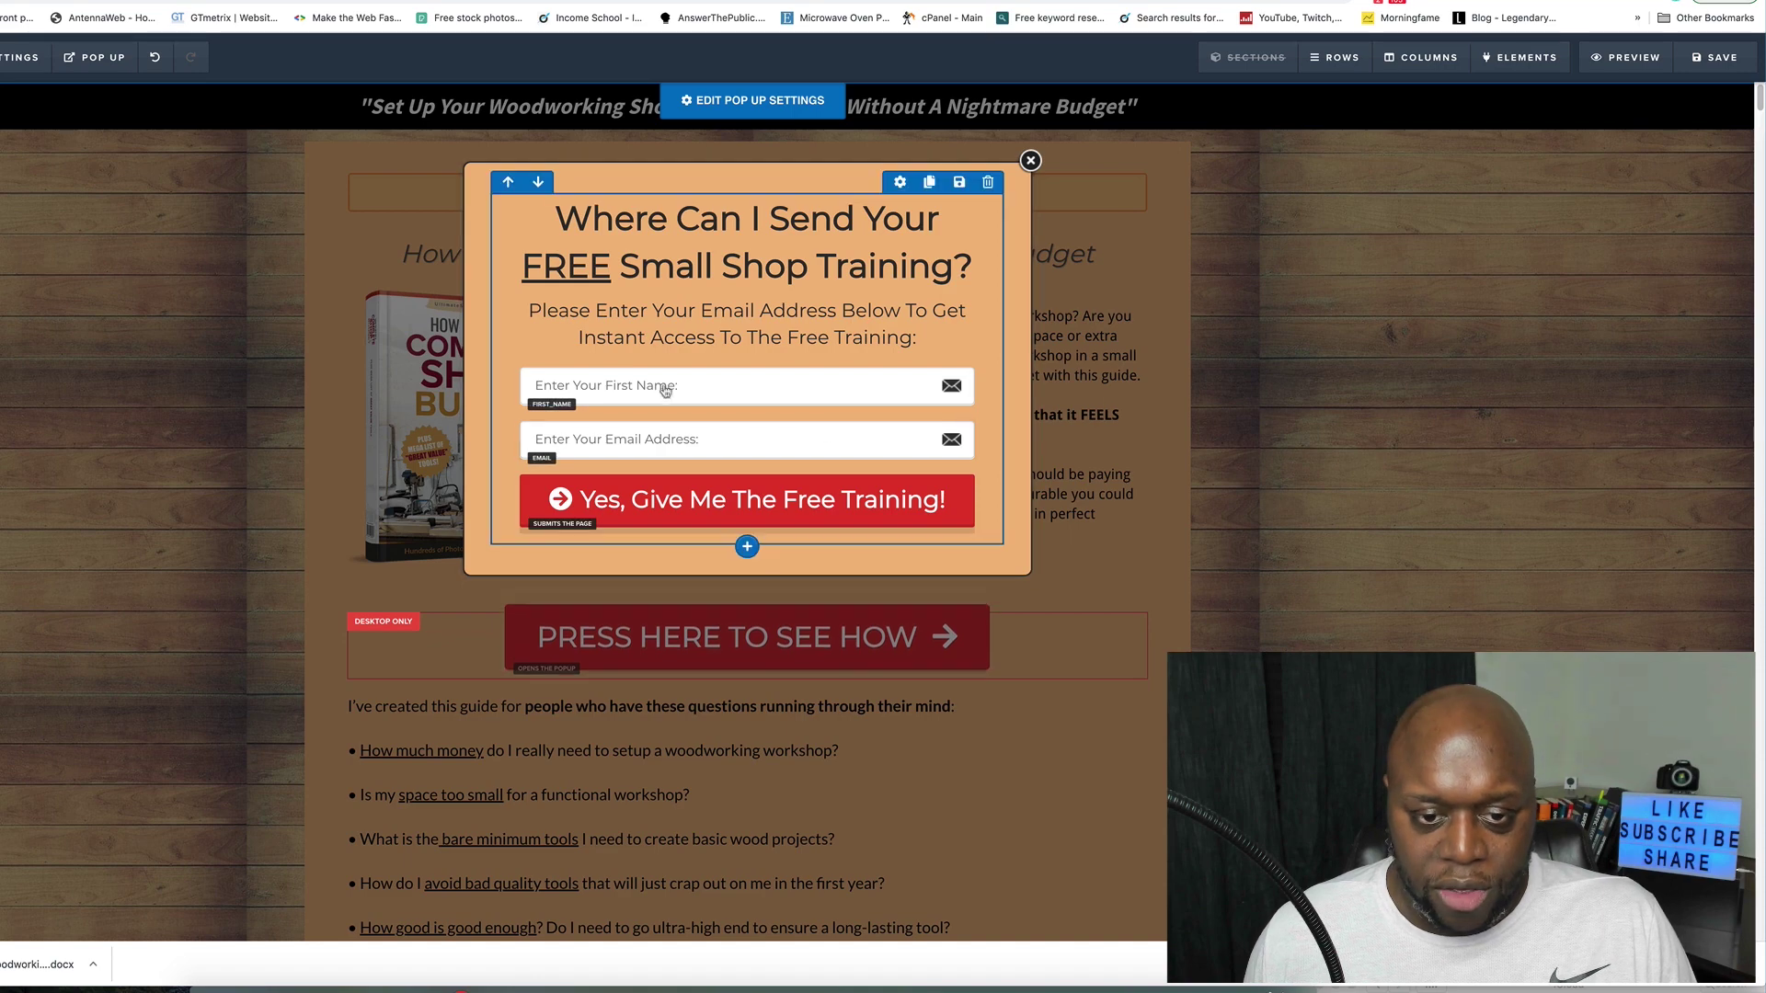
{"action": "left_click", "coordinate": [1031, 162]}
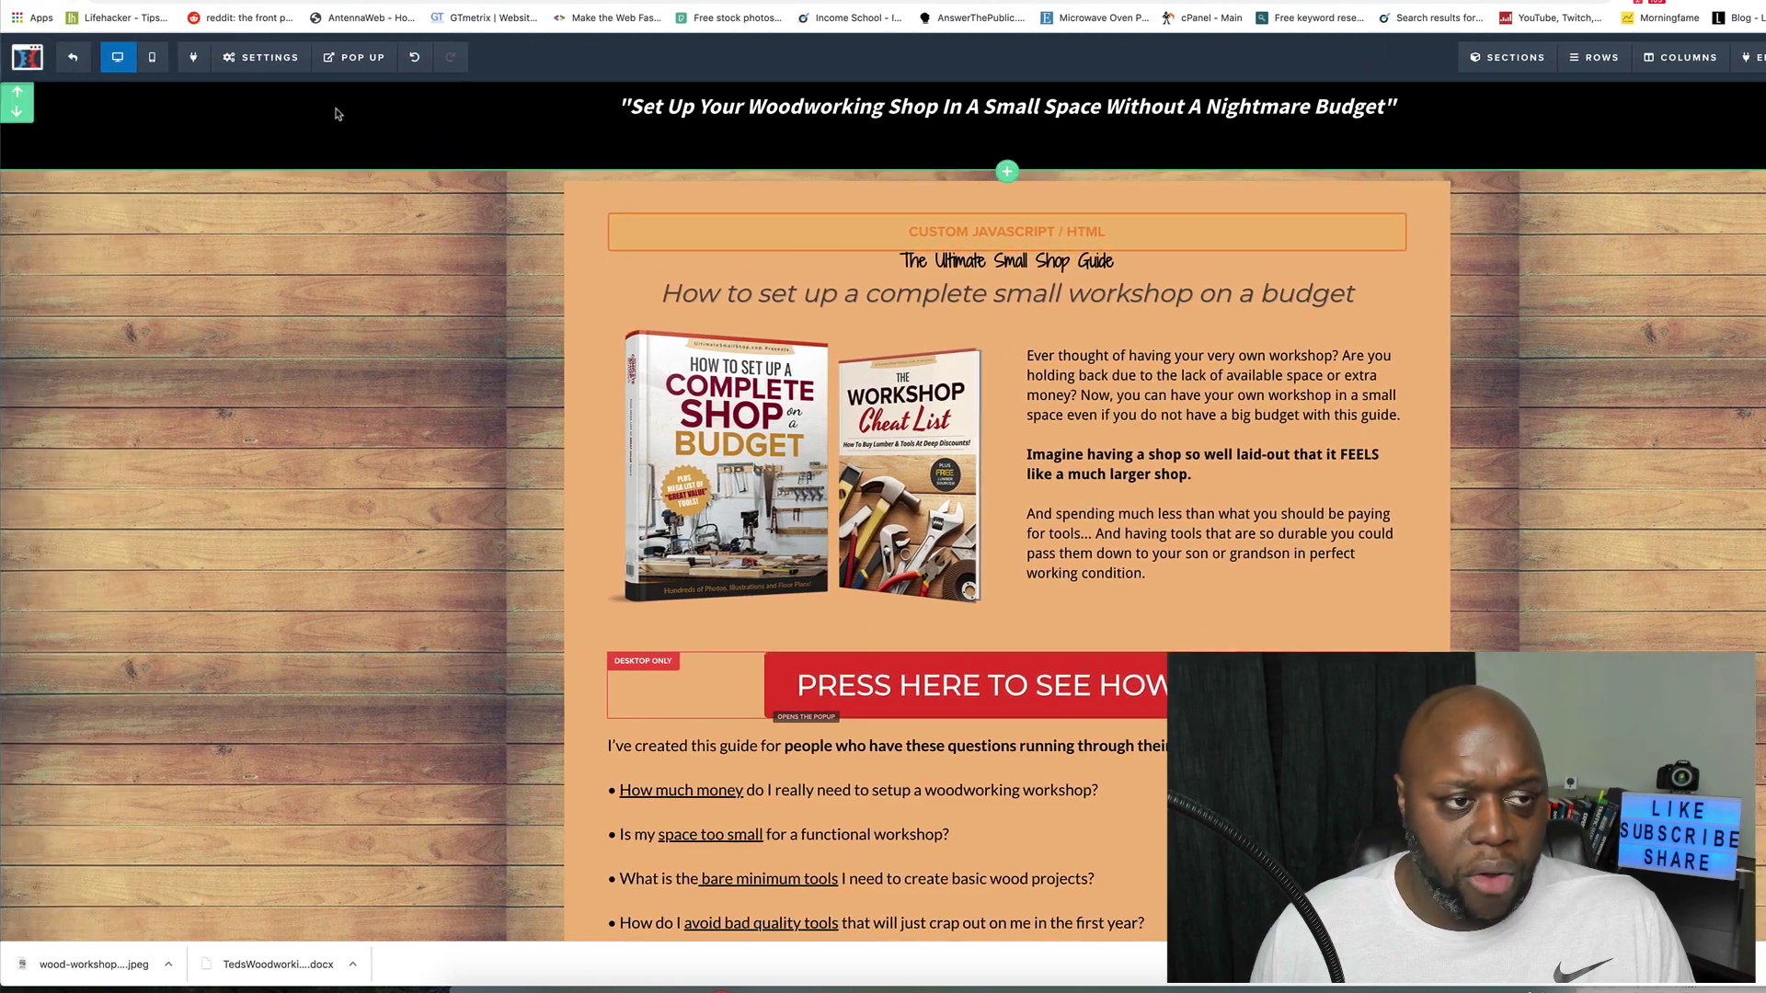
Step: In the ClickBank marketplace, generate the Ultimate Small Shop HopLink with tracking ID "facebookad" and copy it
{"action": "mouse_move", "coordinate": [19, 64]}
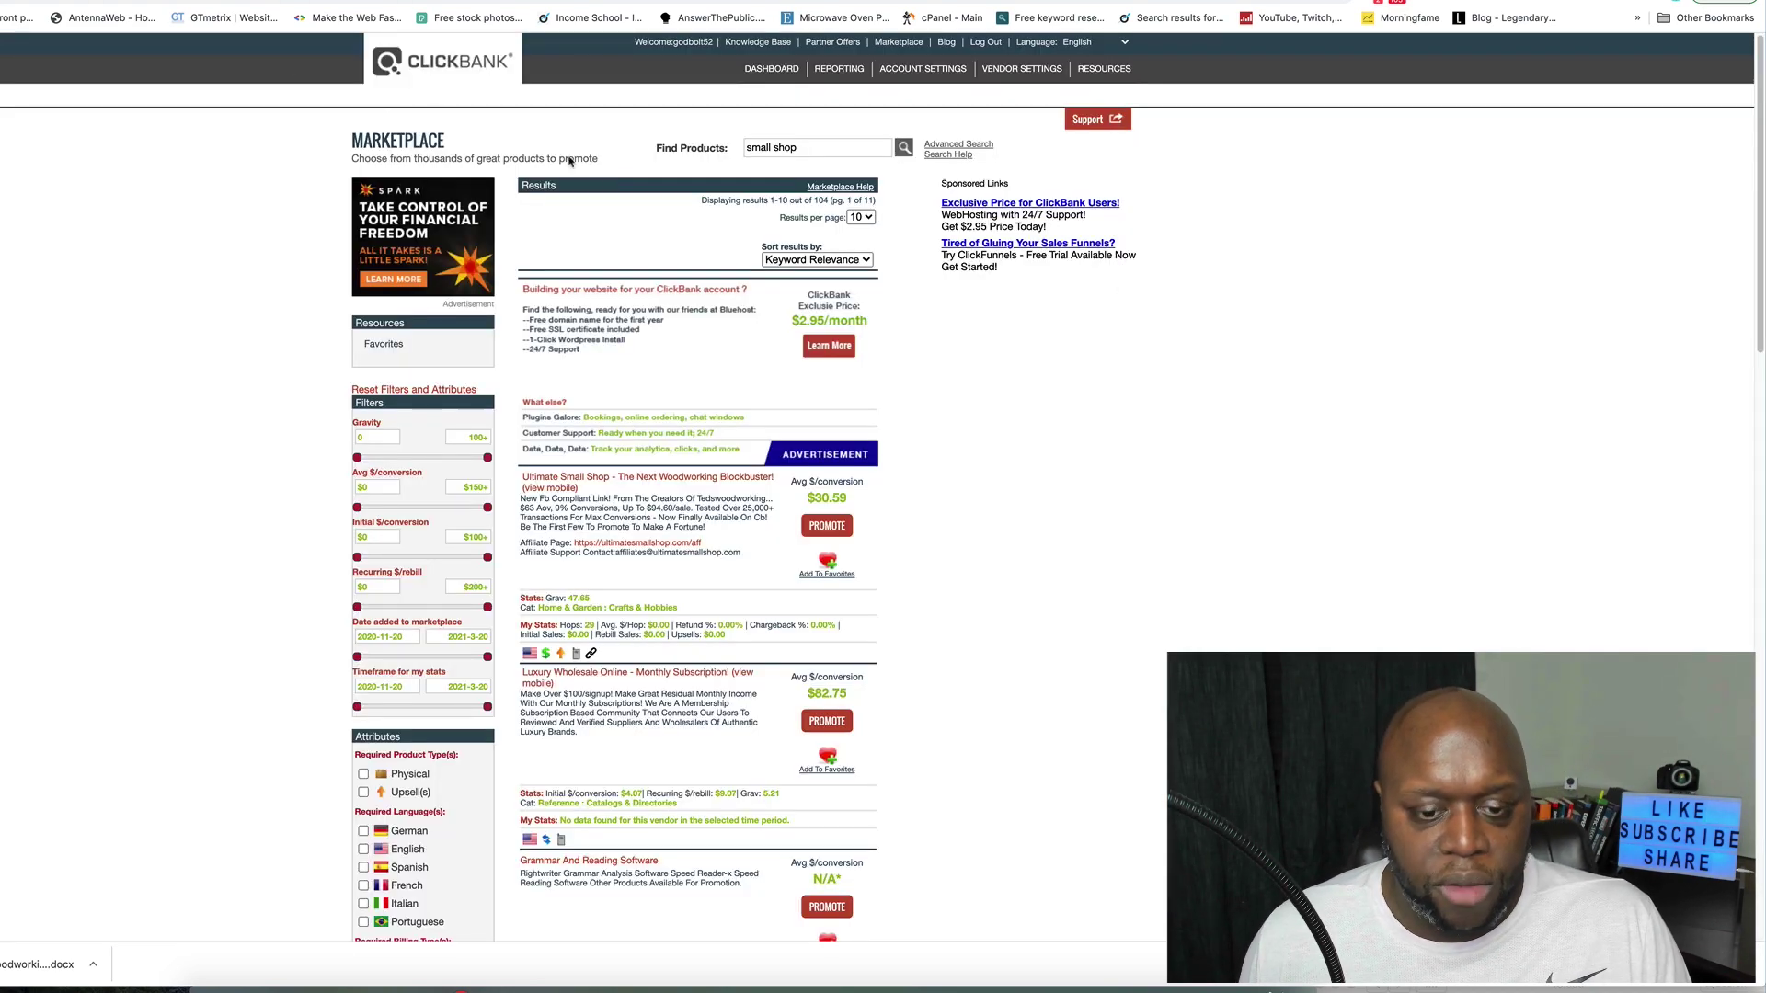
{"action": "left_click", "coordinate": [826, 525]}
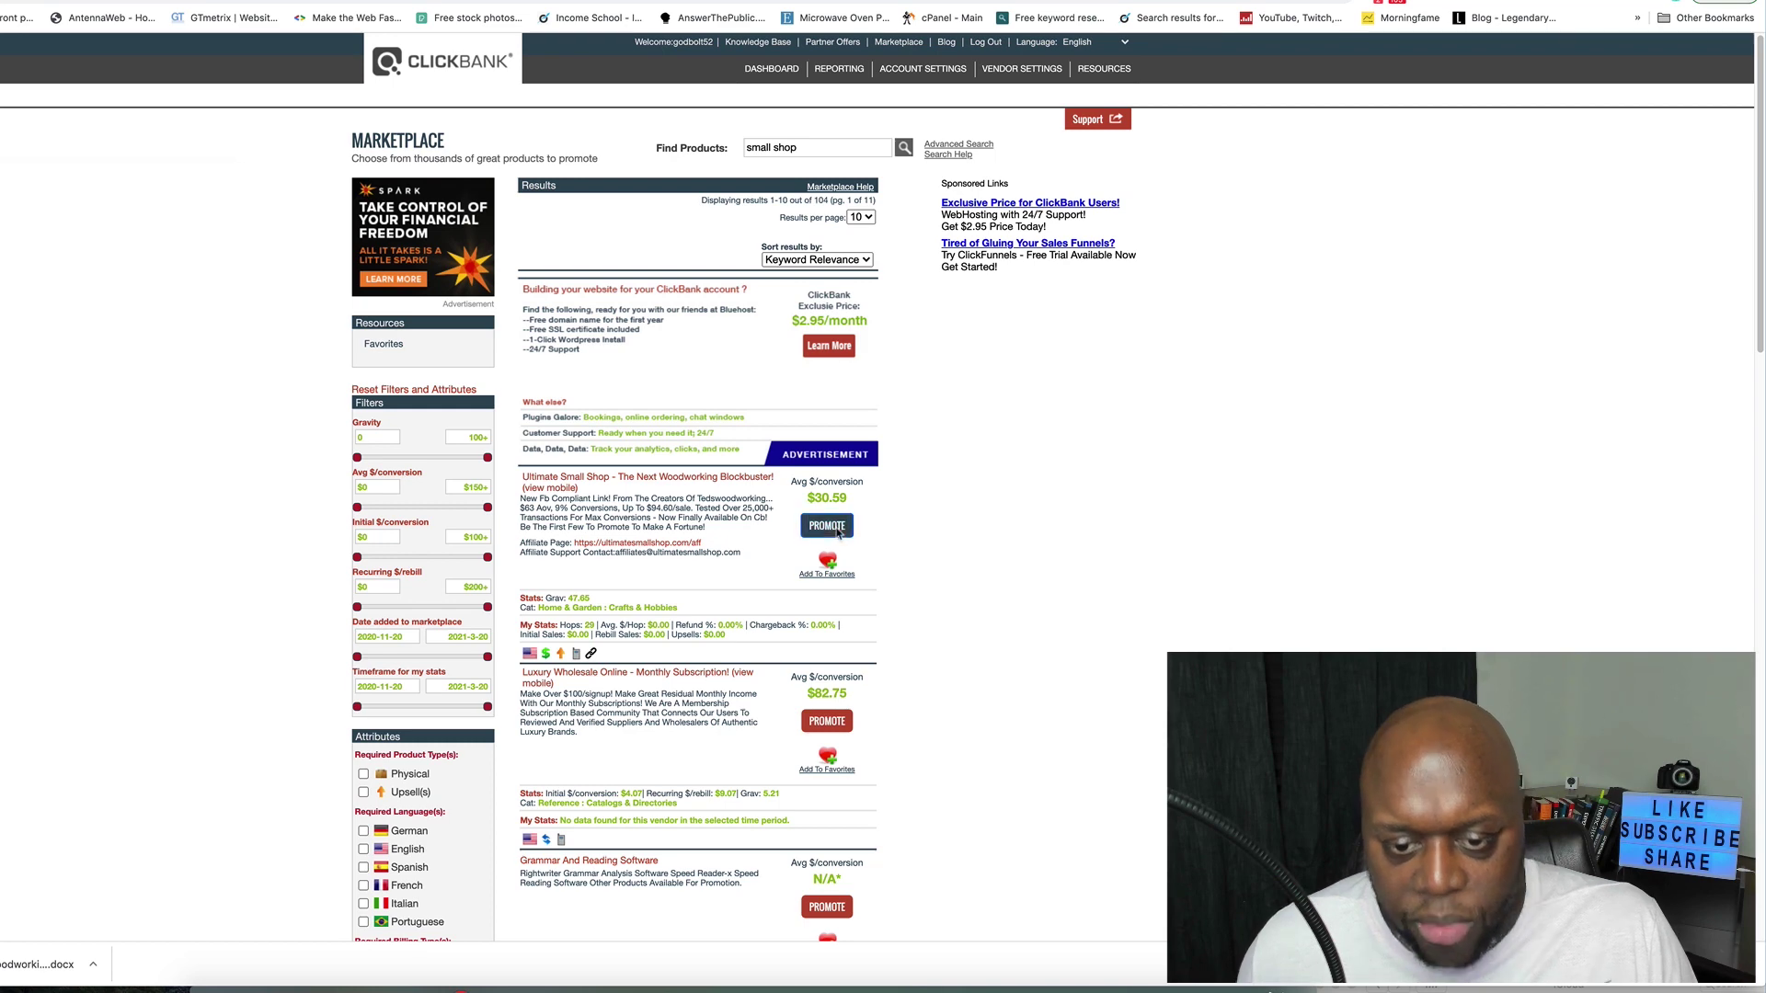
{"action": "left_click", "coordinate": [252, 195]}
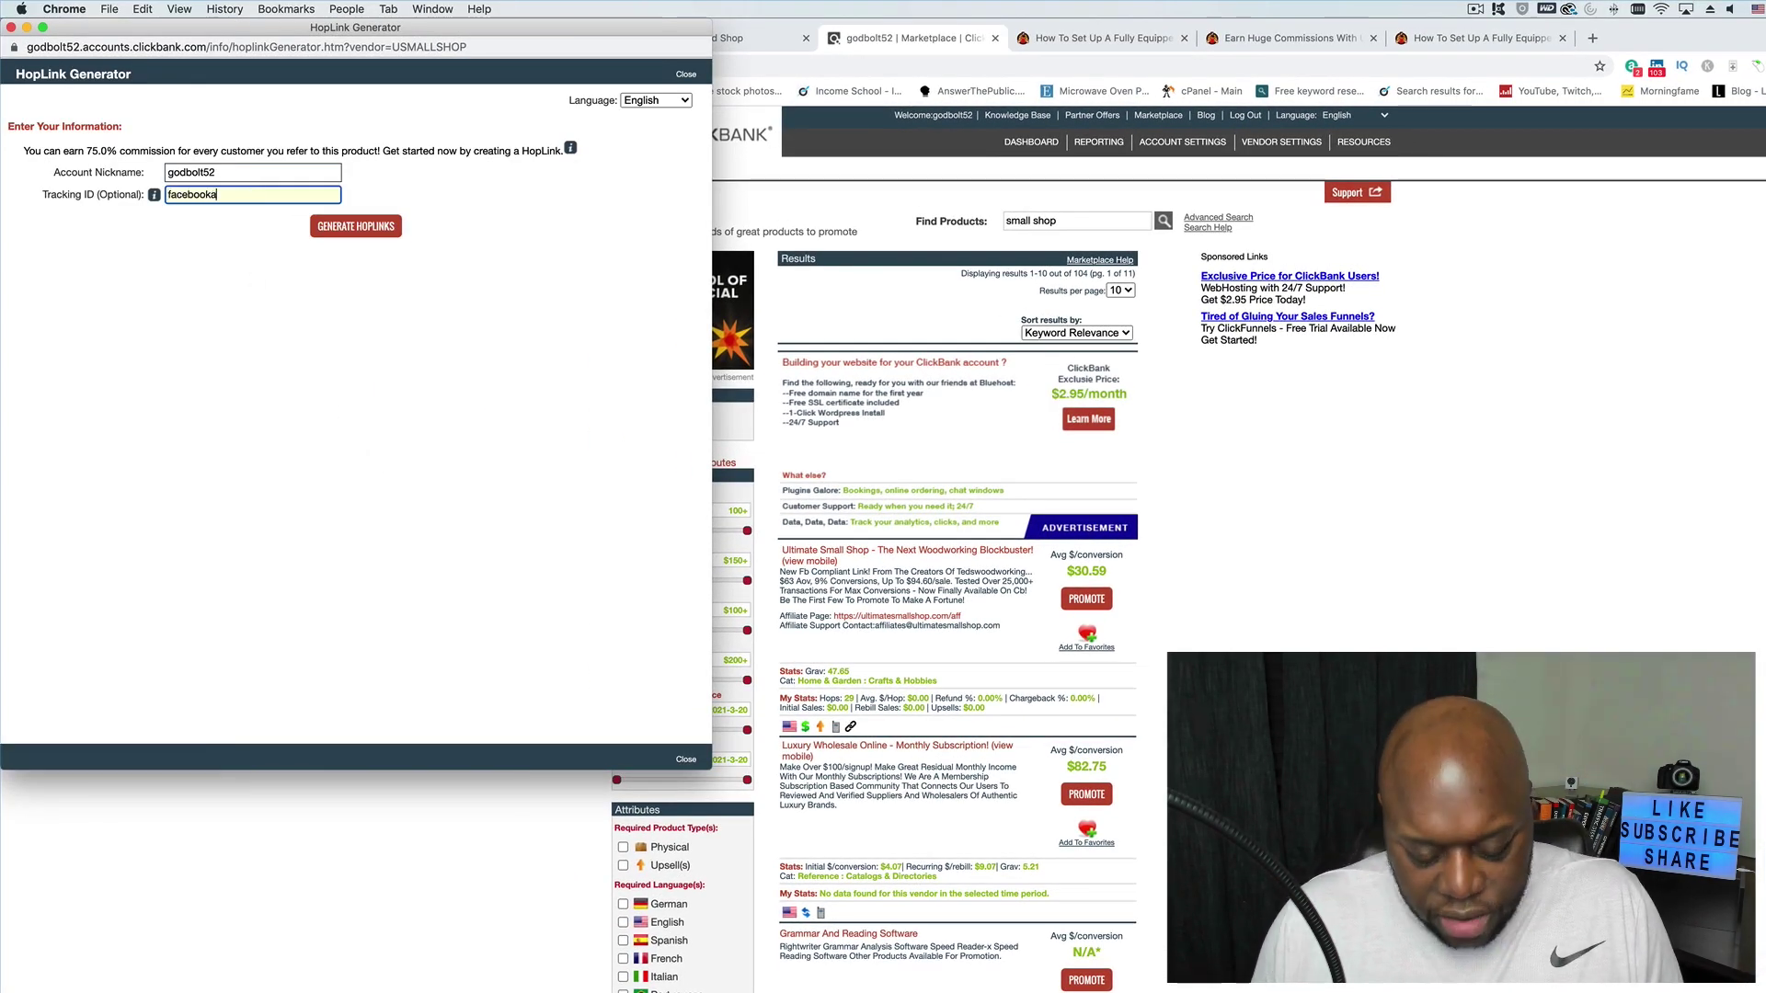
{"action": "left_click", "coordinate": [359, 232]}
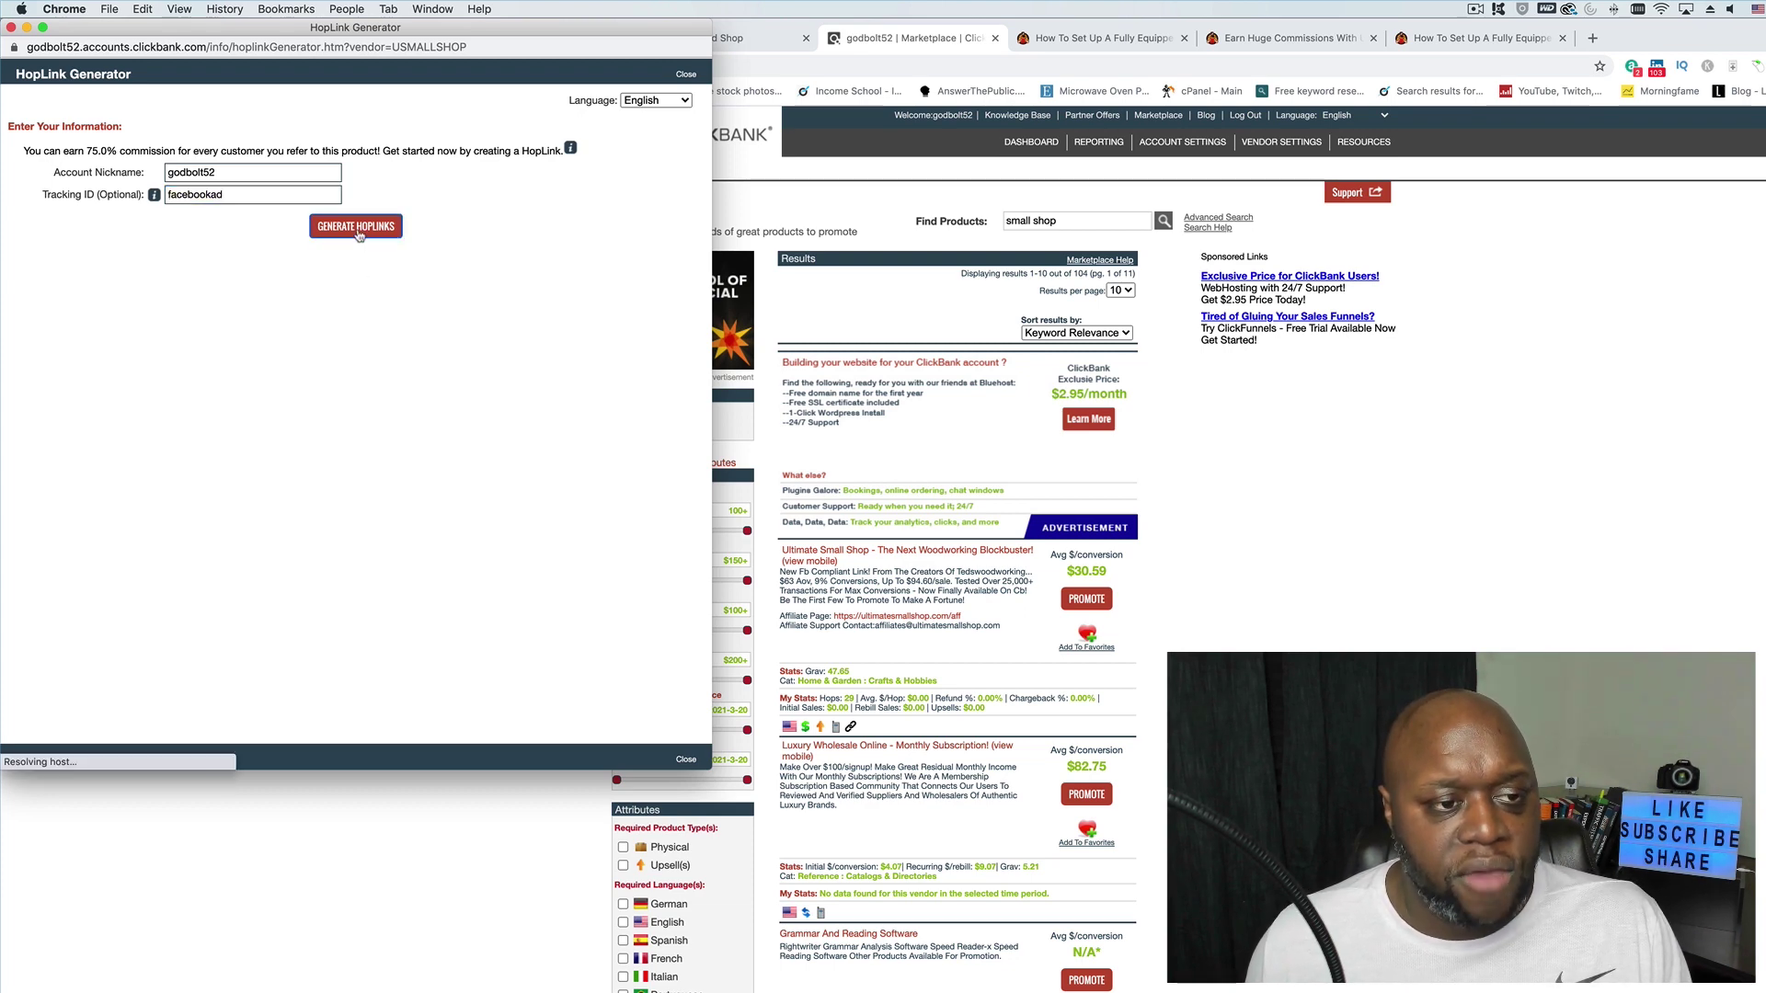
{"action": "left_click", "coordinate": [638, 339]}
{"action": "left_click", "coordinate": [11, 27]}
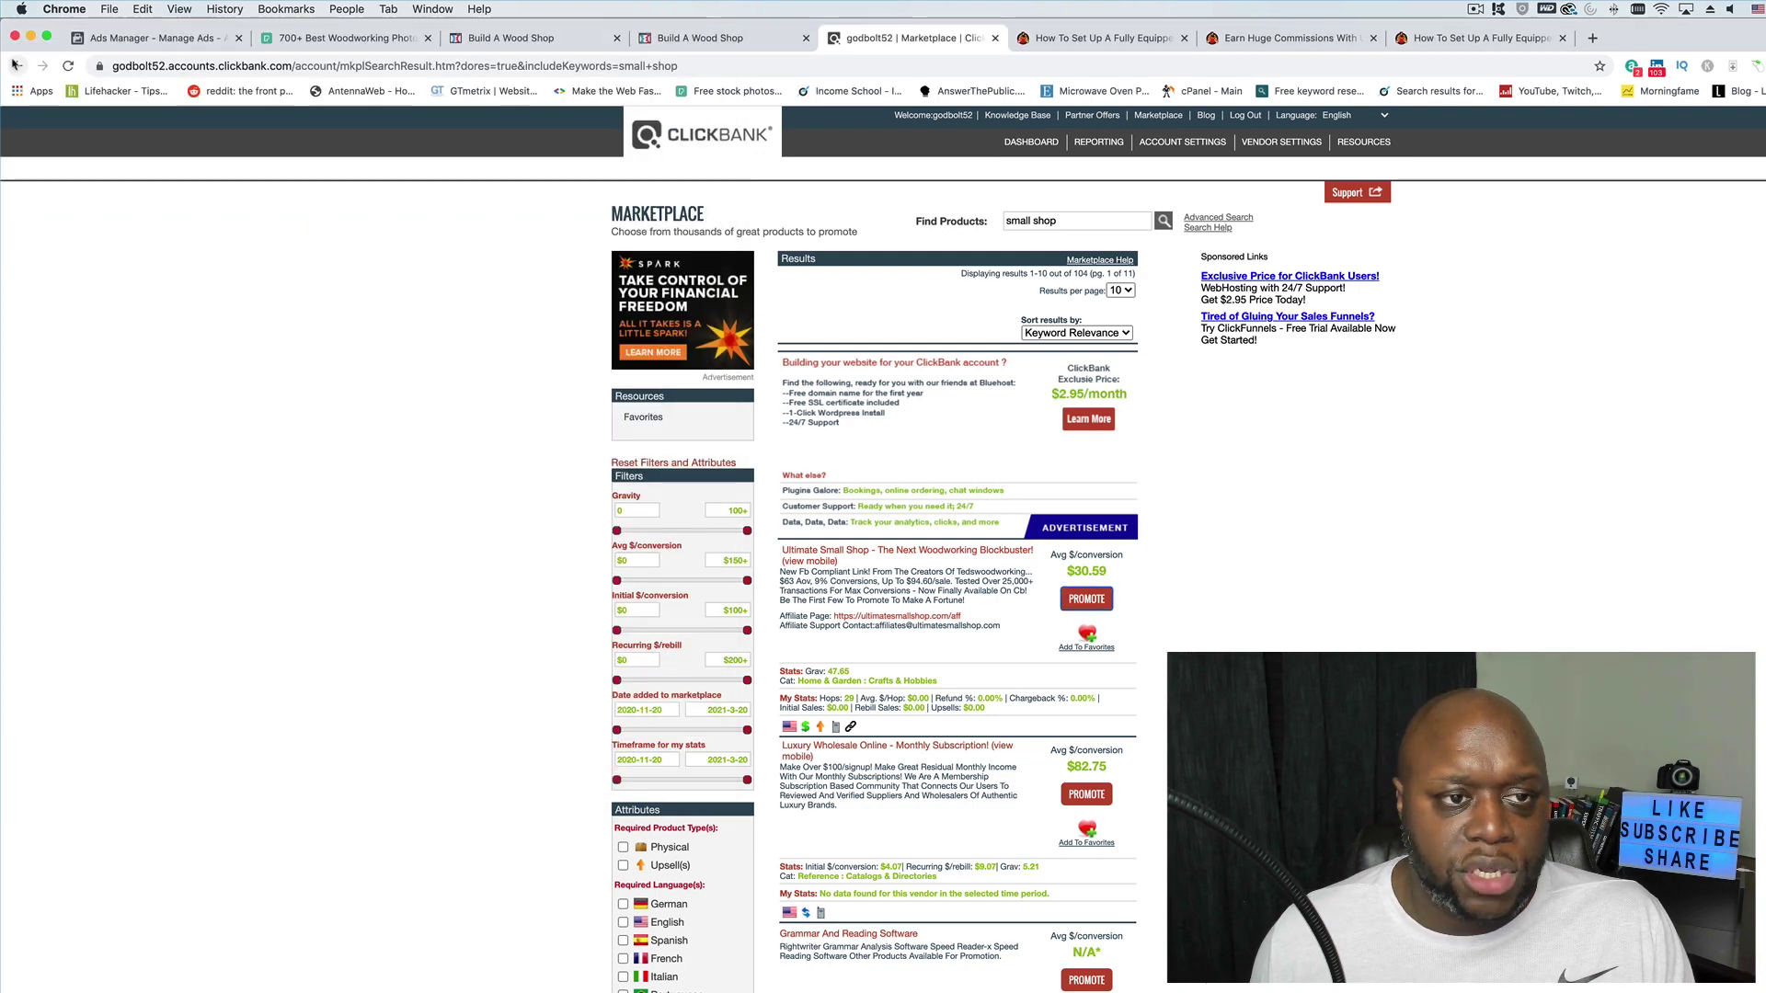
Step: Switch to the ClickFunnels page editor and set the opt-in page's submit destination to the copied HopLink
{"action": "left_click", "coordinate": [510, 37]}
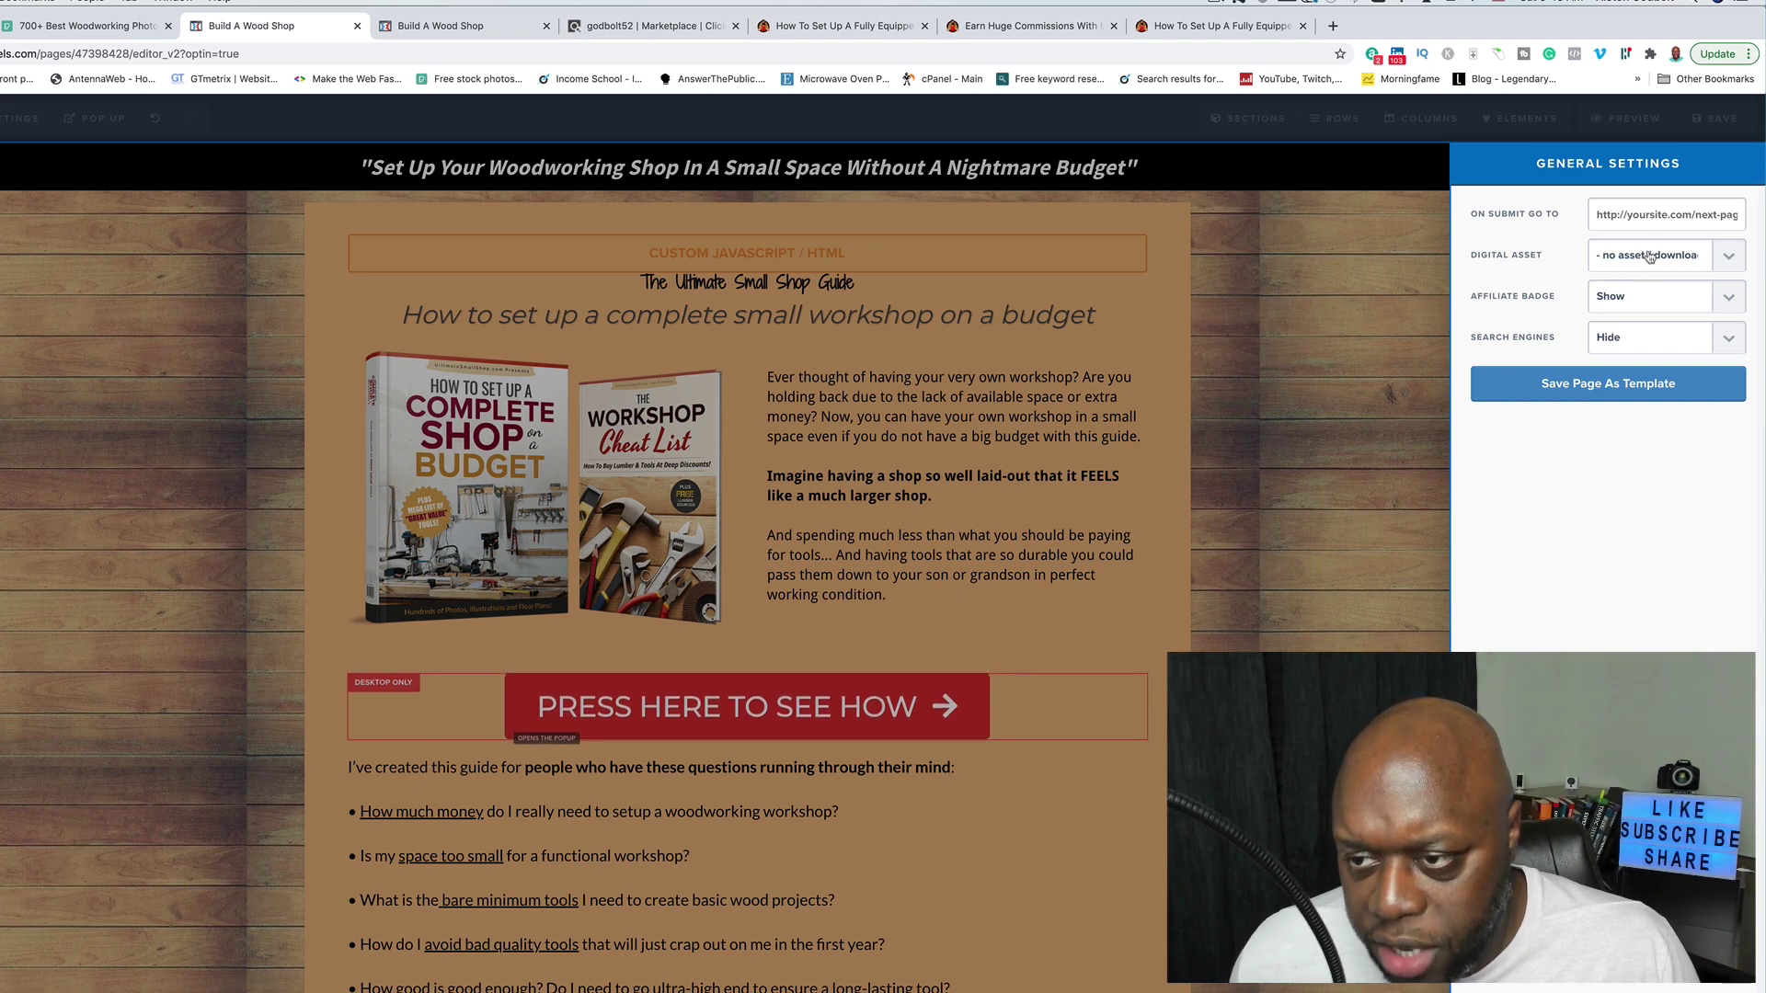
{"action": "left_click", "coordinate": [1667, 213]}
{"action": "key", "text": "super+a"}
{"action": "key", "text": "super+v"}
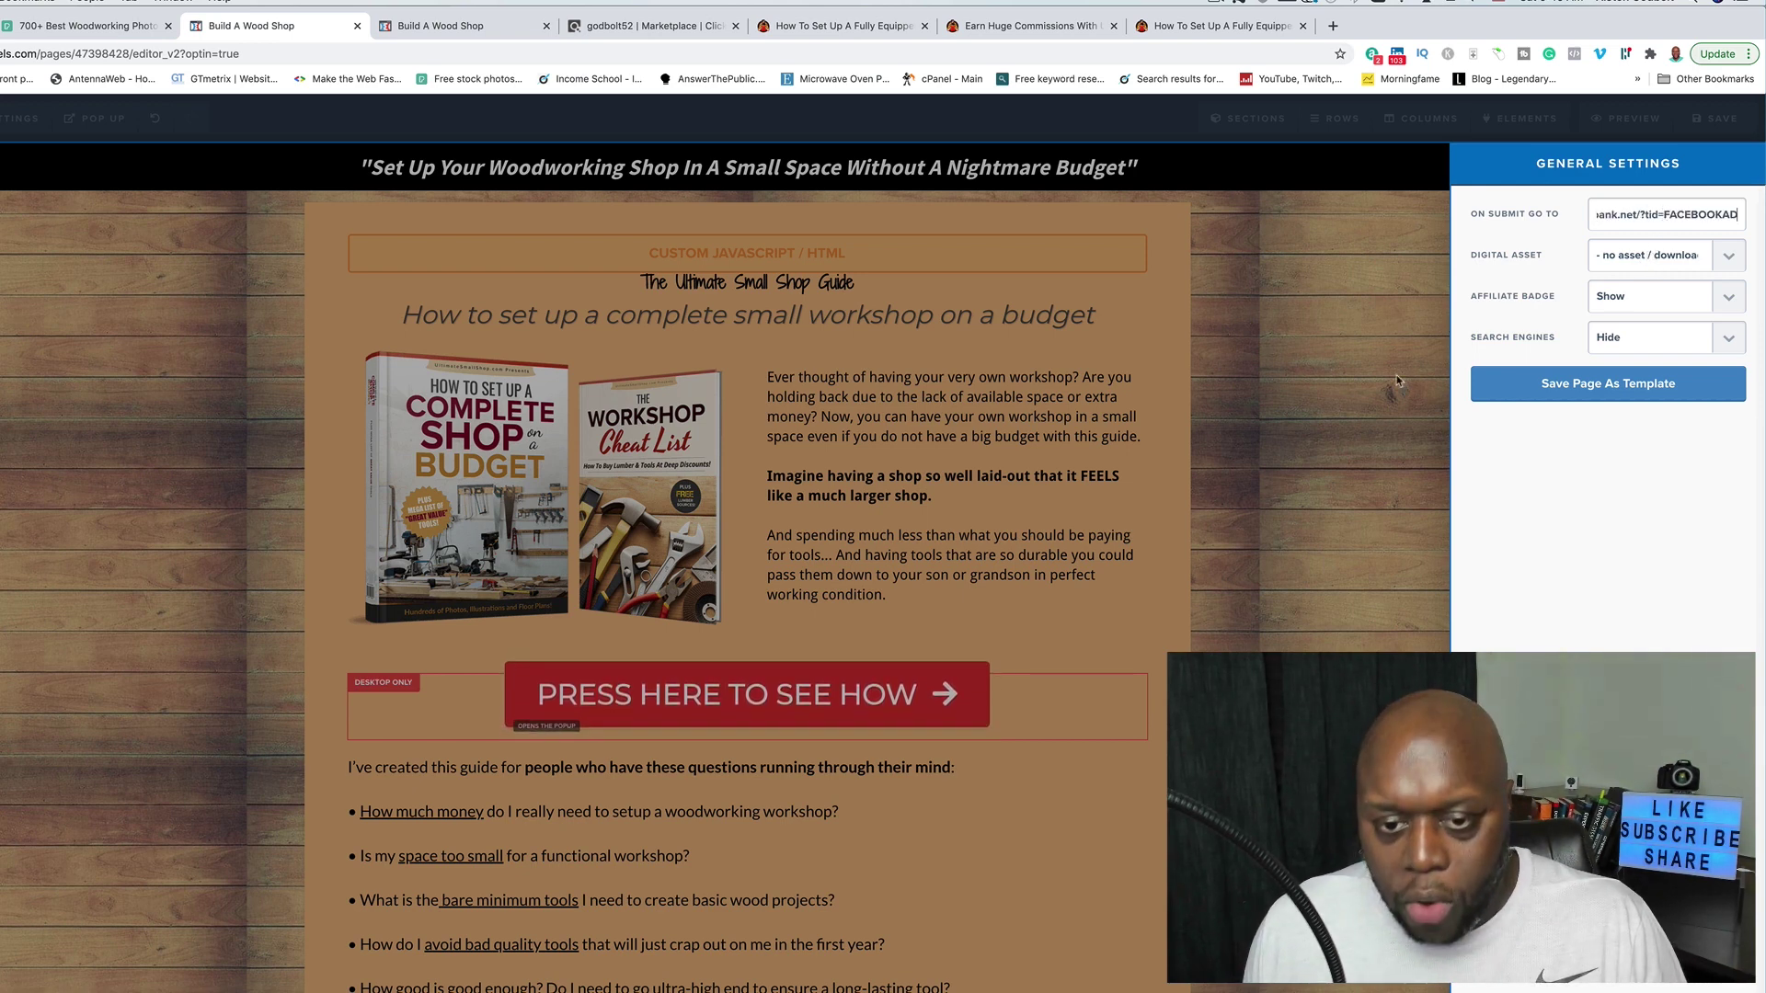
{"action": "left_click", "coordinate": [553, 696]}
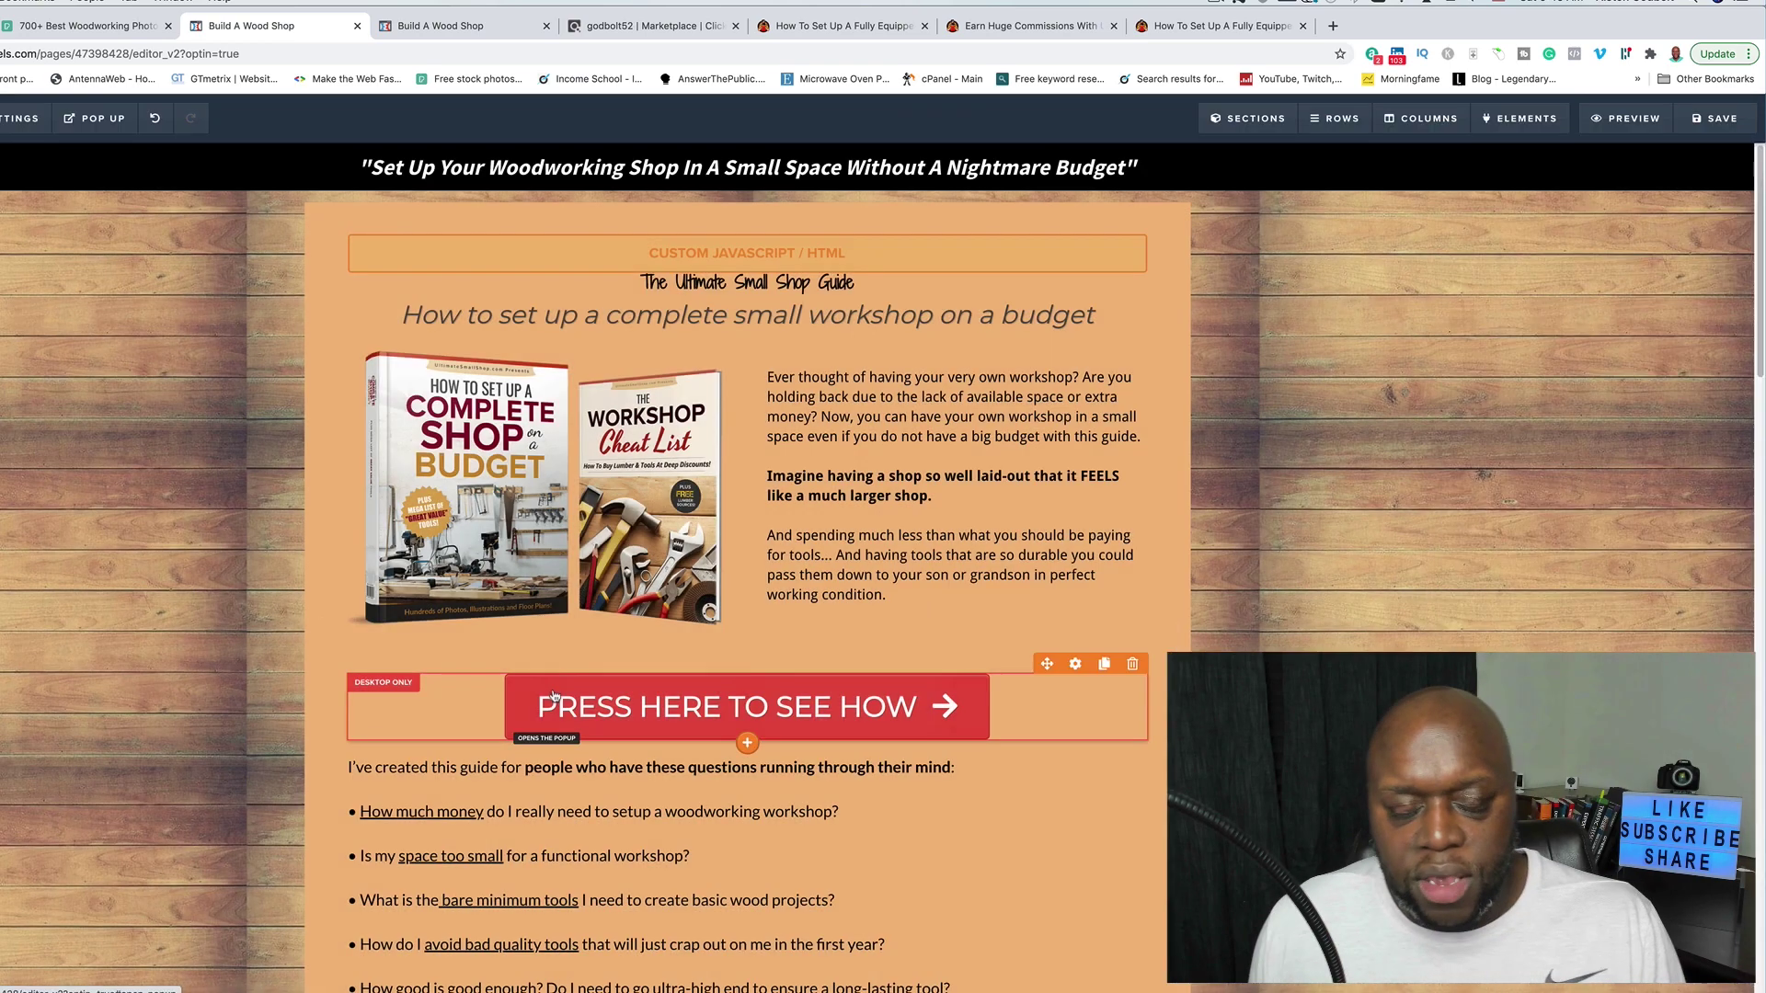
Step: Compare the live opt-in page with the version in the editor, checking its sections down to the footer links
{"action": "left_click", "coordinate": [465, 26]}
{"action": "scroll", "coordinate": [699, 414], "scroll_direction": "up", "scroll_amount": 3}
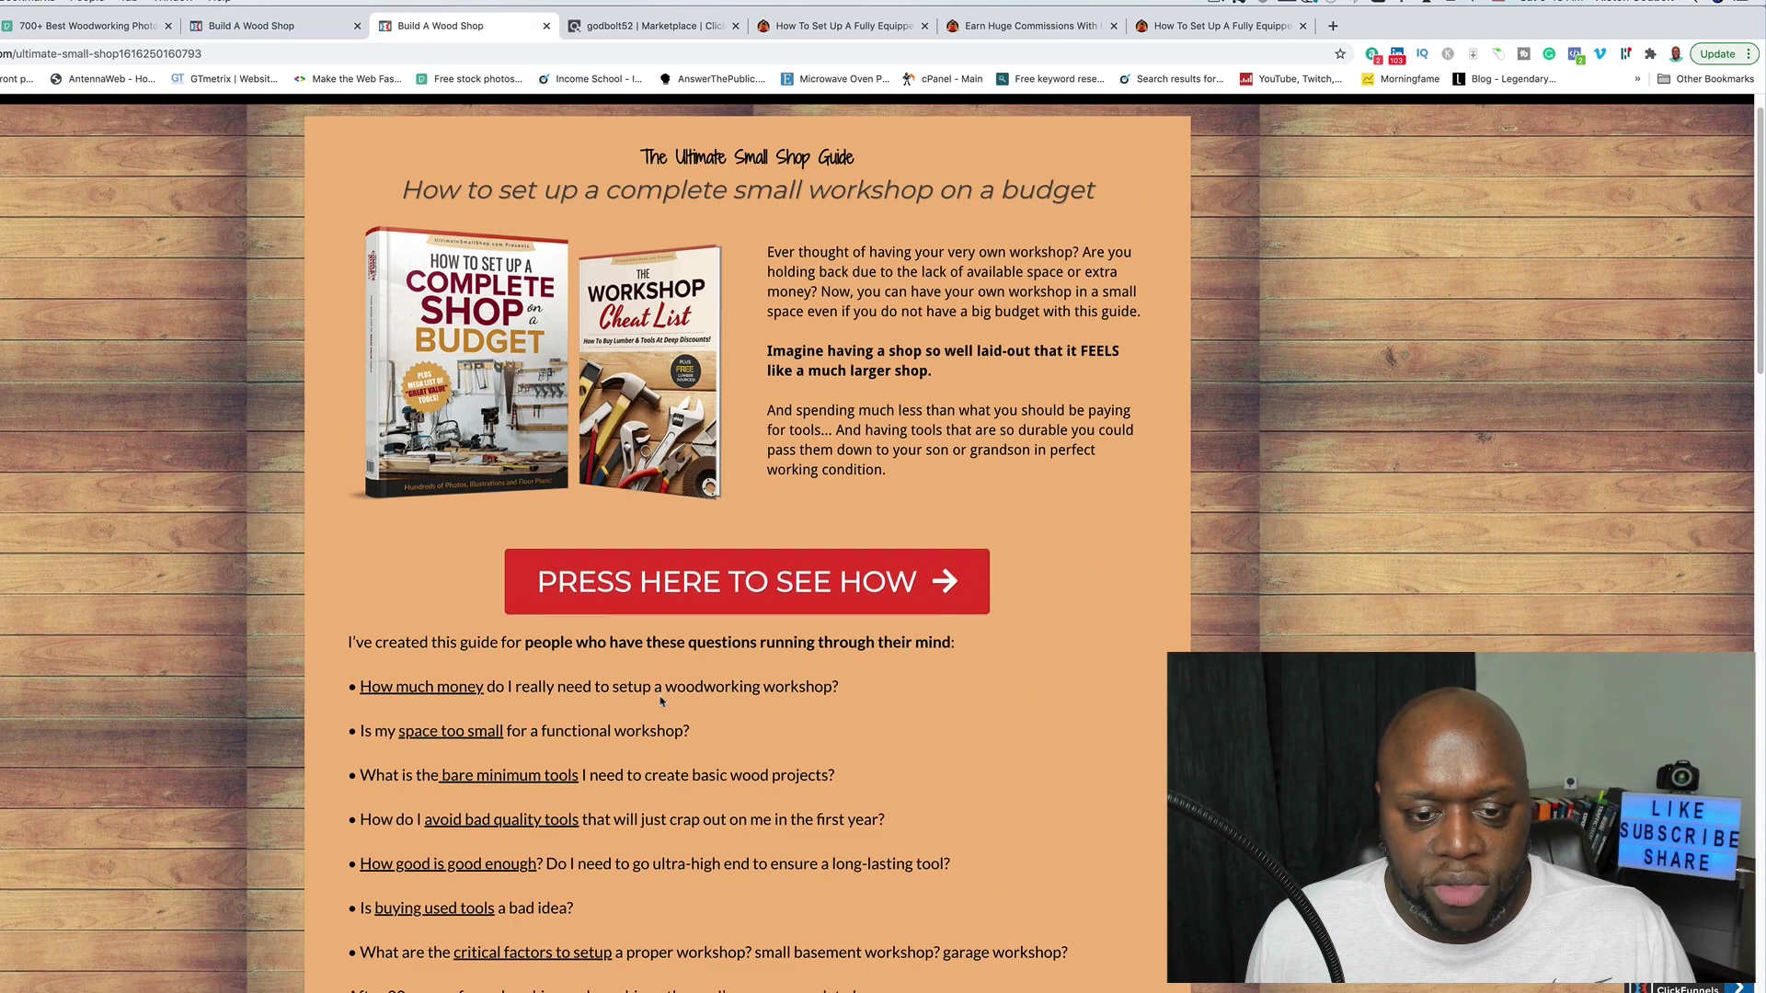
{"action": "scroll", "coordinate": [660, 697], "scroll_direction": "down", "scroll_amount": 2}
{"action": "scroll", "coordinate": [660, 696], "scroll_direction": "down", "scroll_amount": 1}
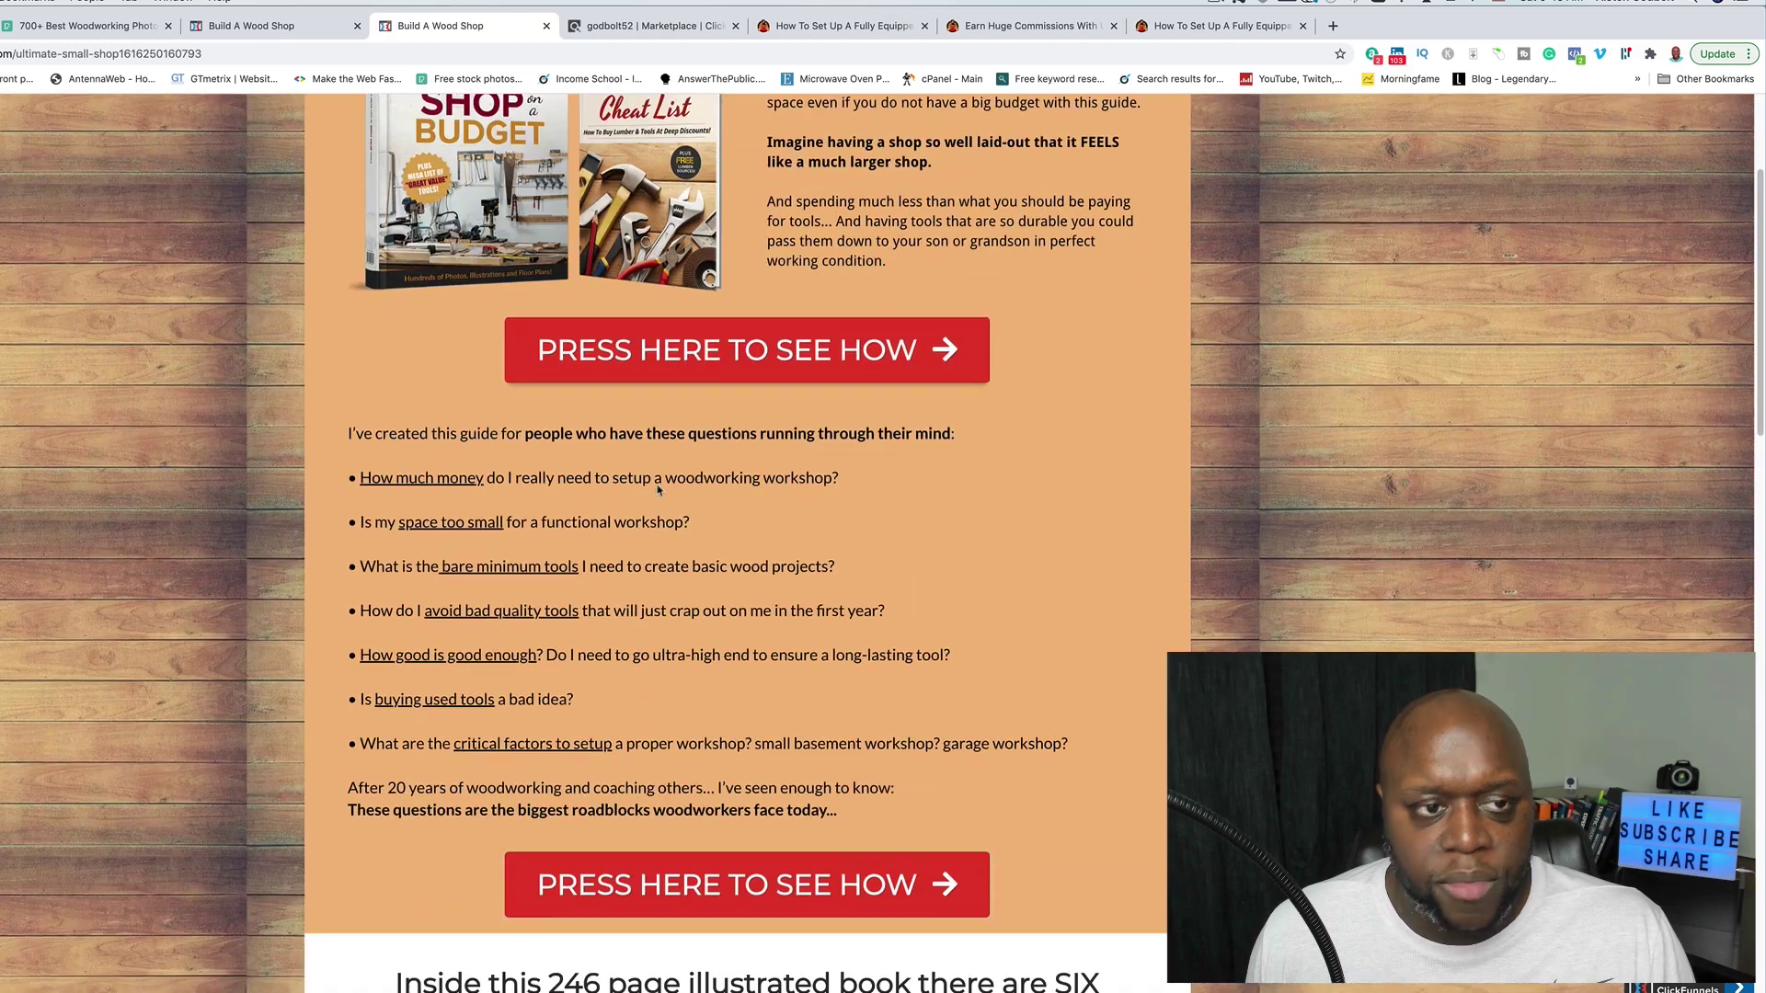
{"action": "left_click", "coordinate": [286, 27]}
{"action": "scroll", "coordinate": [890, 747], "scroll_direction": "down", "scroll_amount": 10}
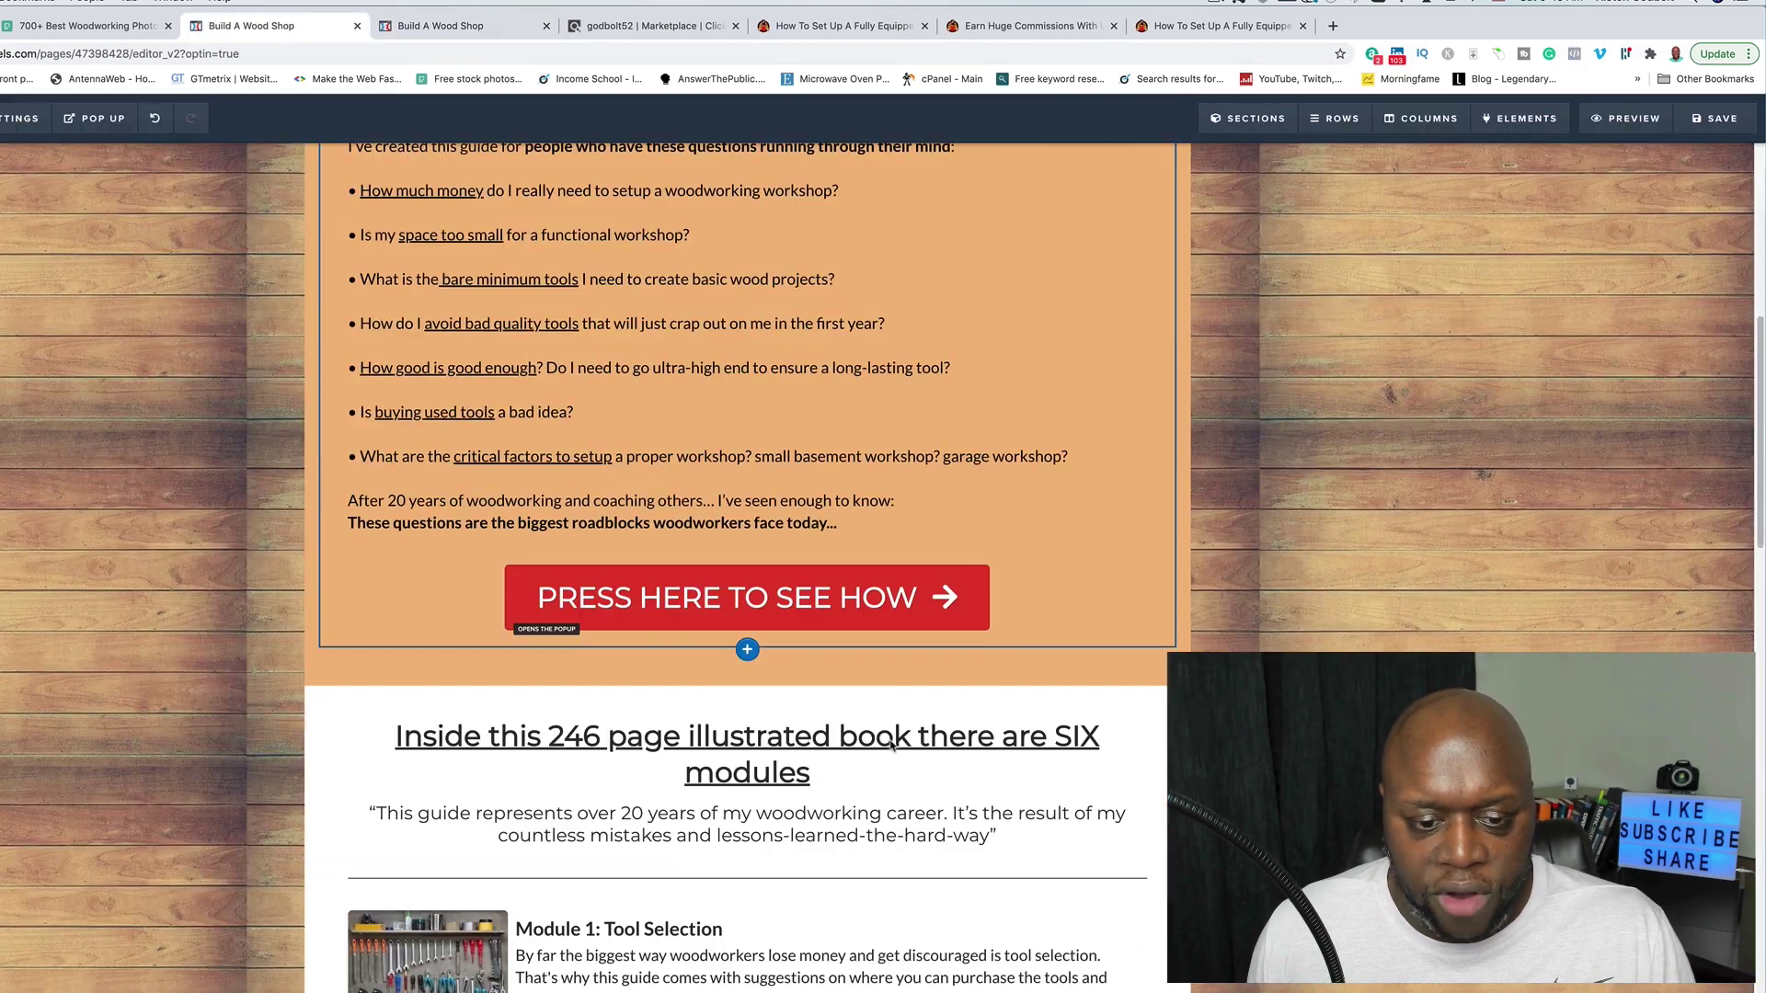
{"action": "scroll", "coordinate": [890, 747], "scroll_direction": "down", "scroll_amount": 15}
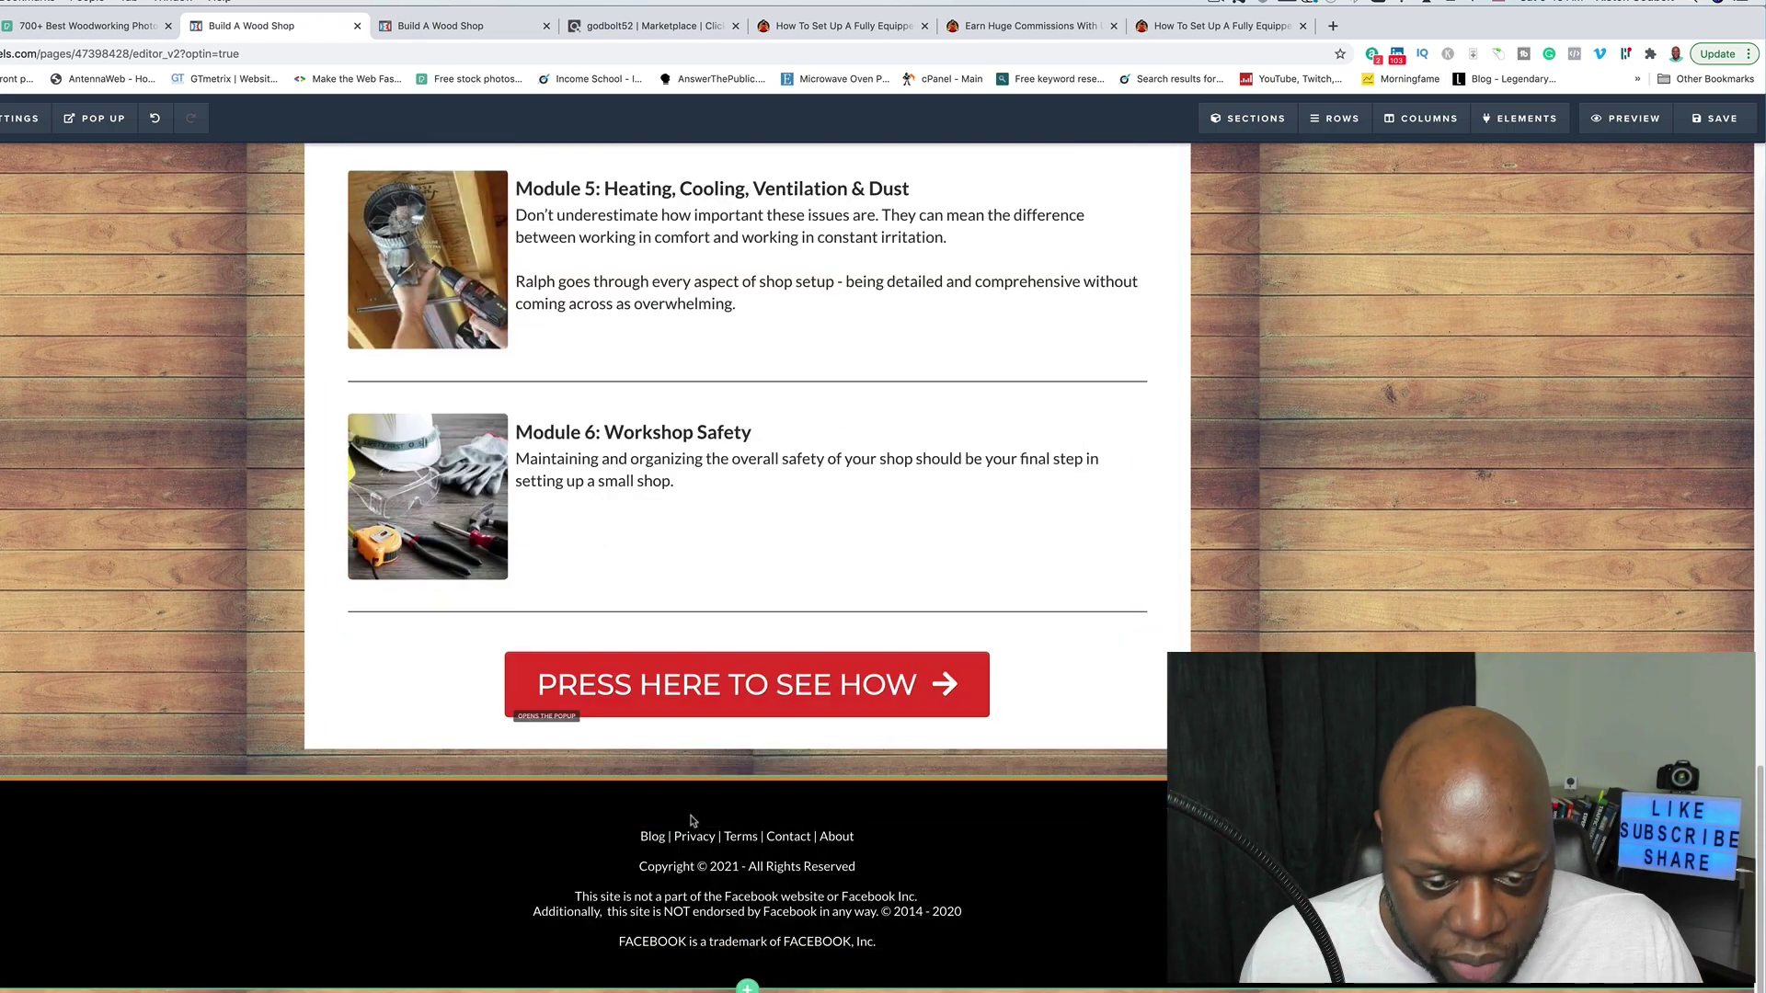
{"action": "scroll", "coordinate": [657, 768], "scroll_direction": "up", "scroll_amount": 3}
{"action": "scroll", "coordinate": [636, 743], "scroll_direction": "up", "scroll_amount": 15}
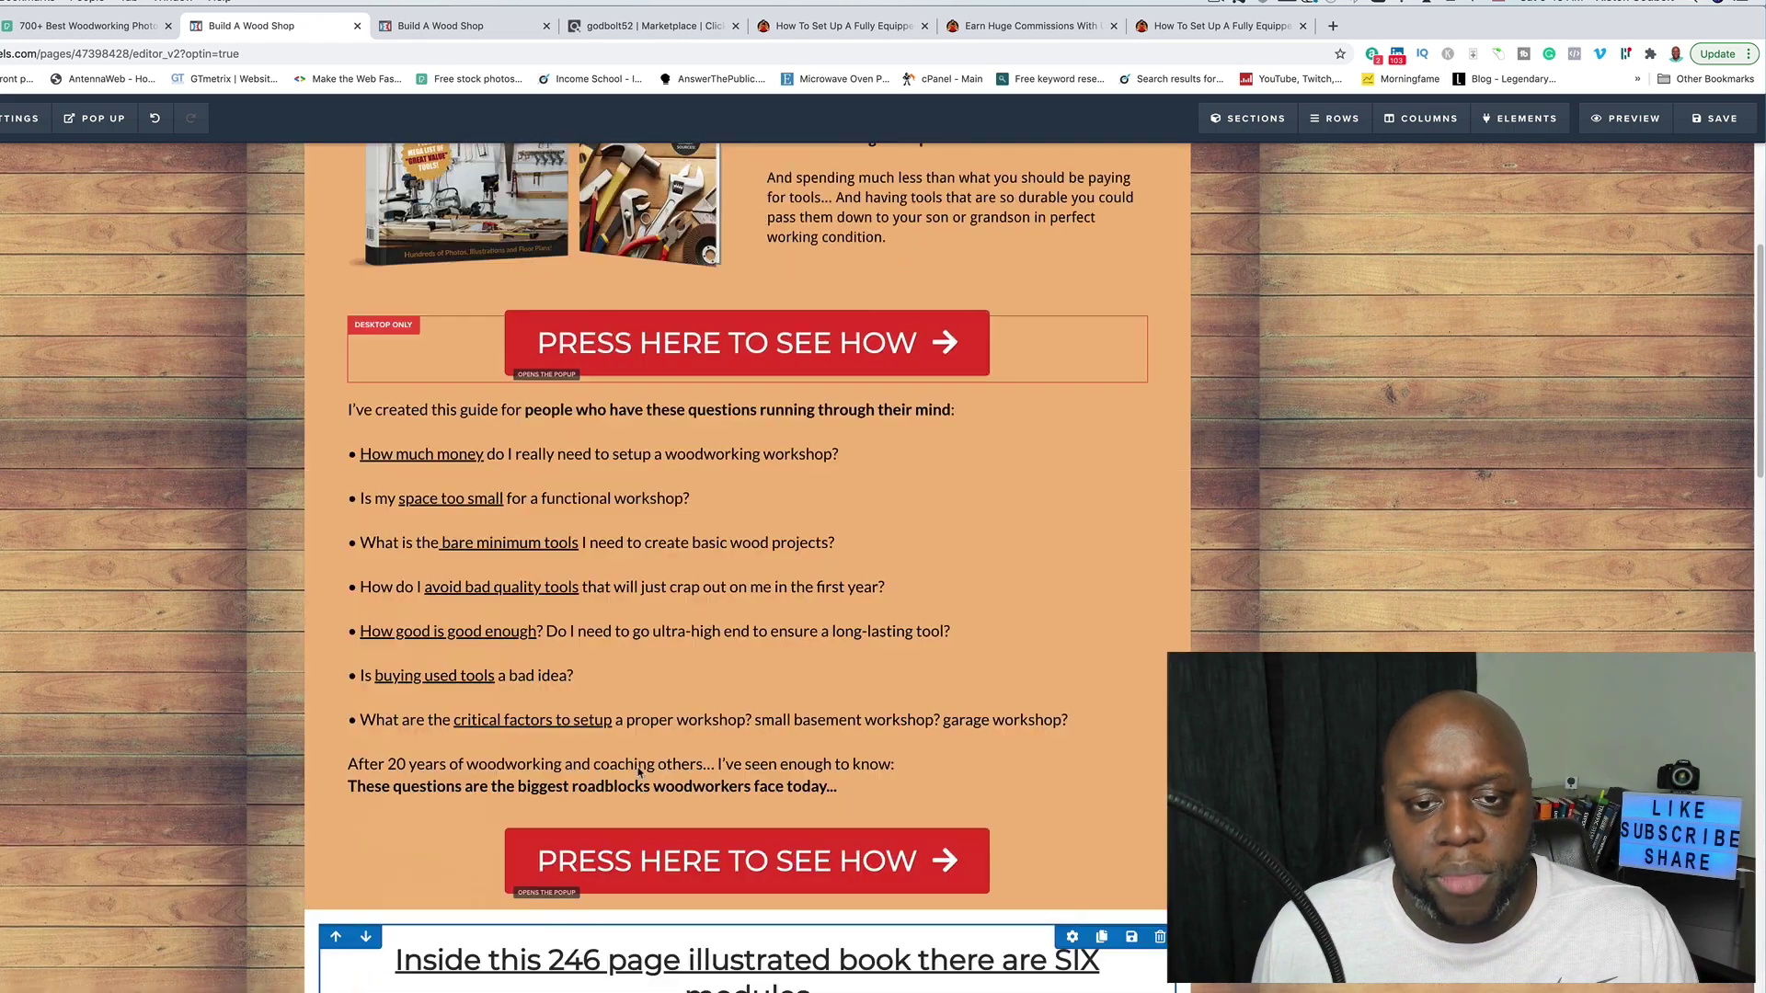
Step: Save the opt-in page, preview it and bring up its sign-up form
{"action": "left_click", "coordinate": [1692, 123]}
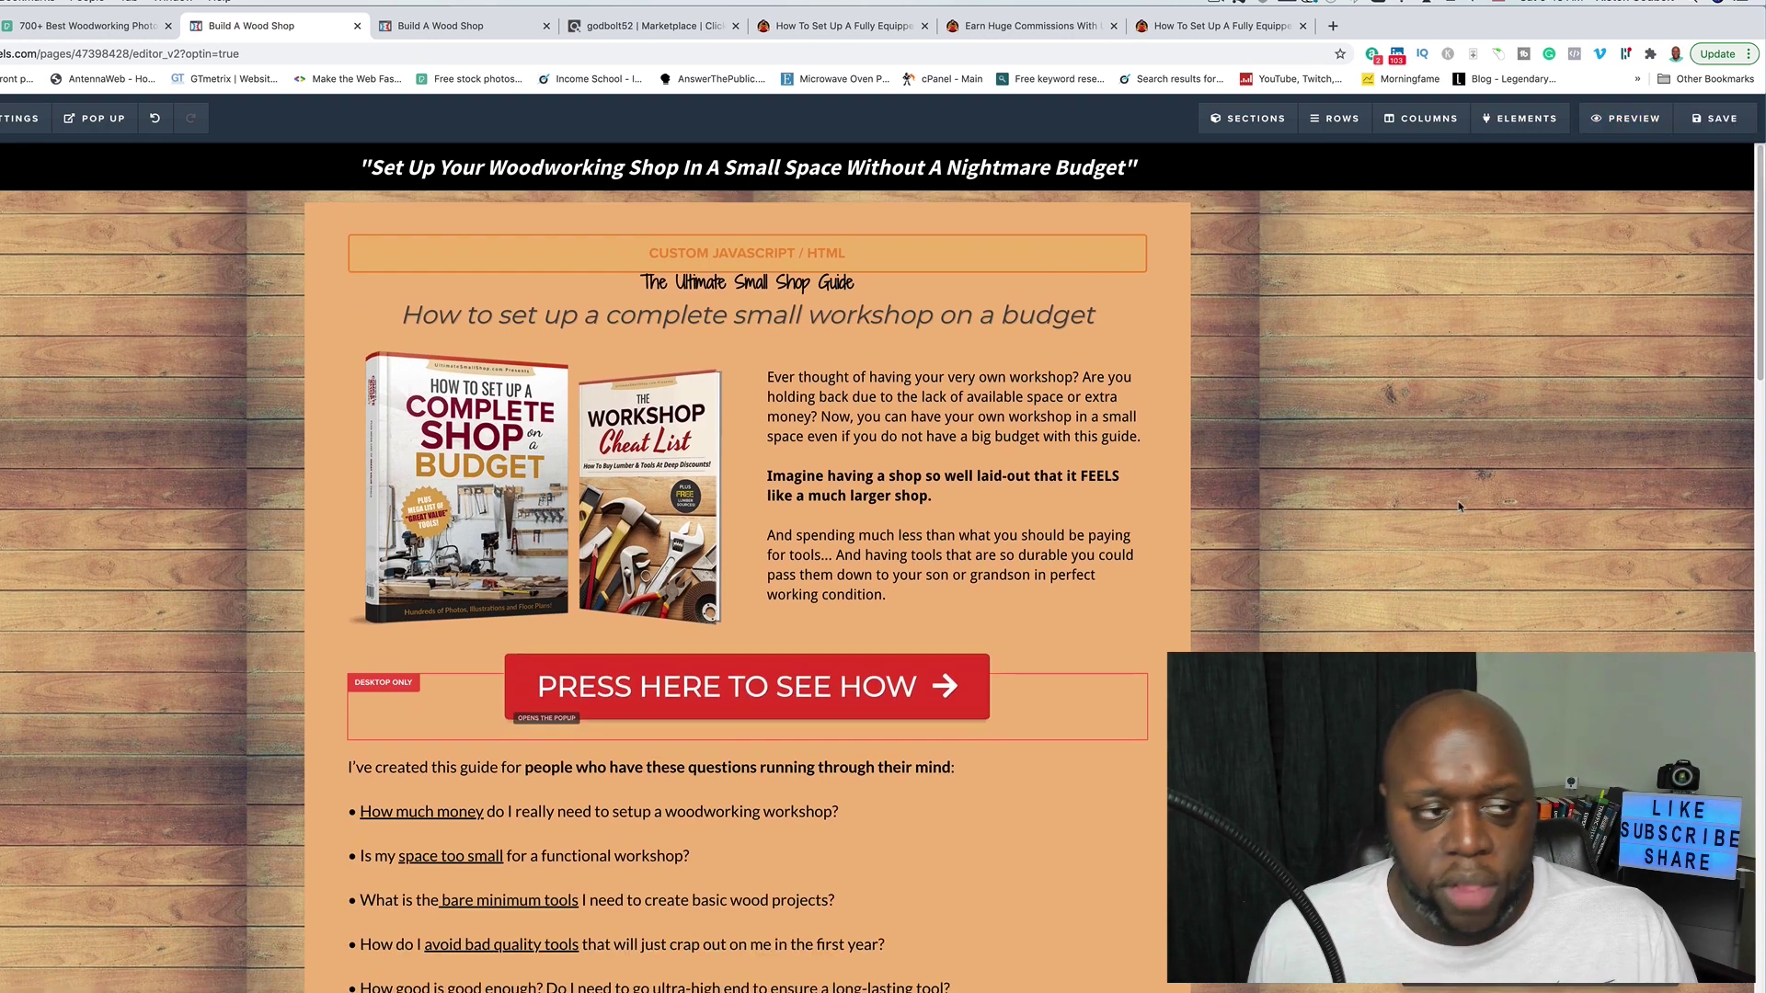
{"action": "left_click", "coordinate": [1623, 118]}
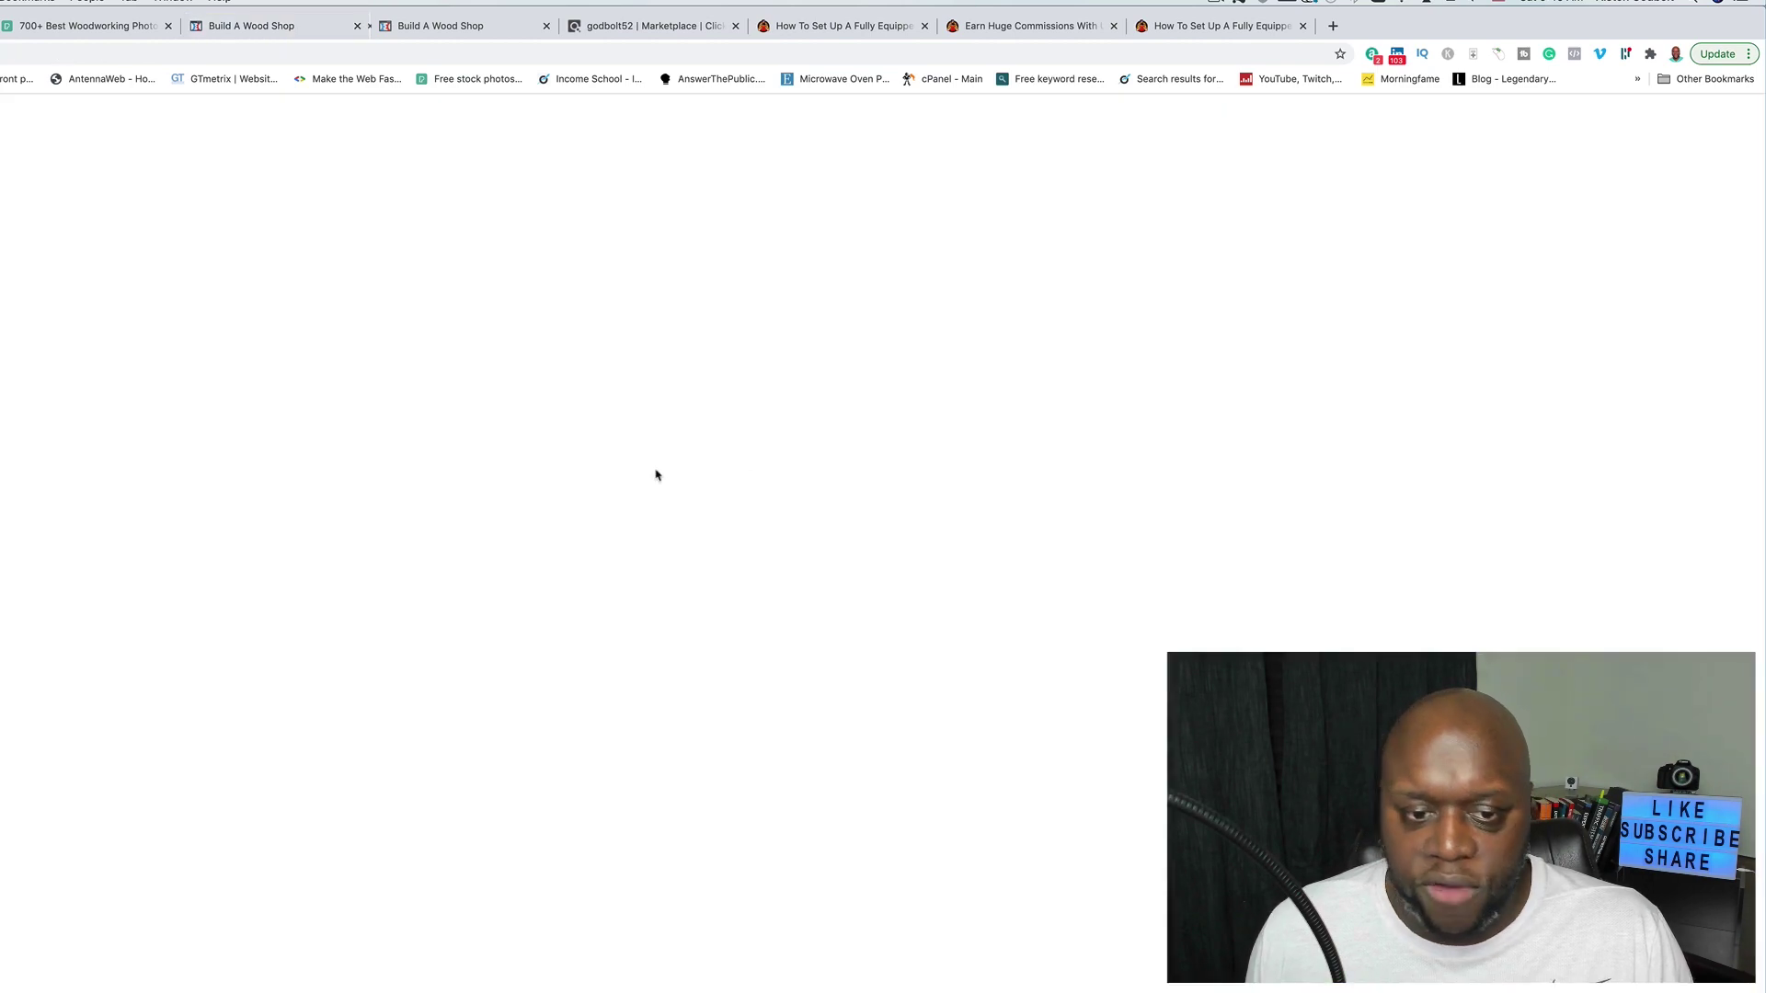
{"action": "left_click", "coordinate": [778, 635]}
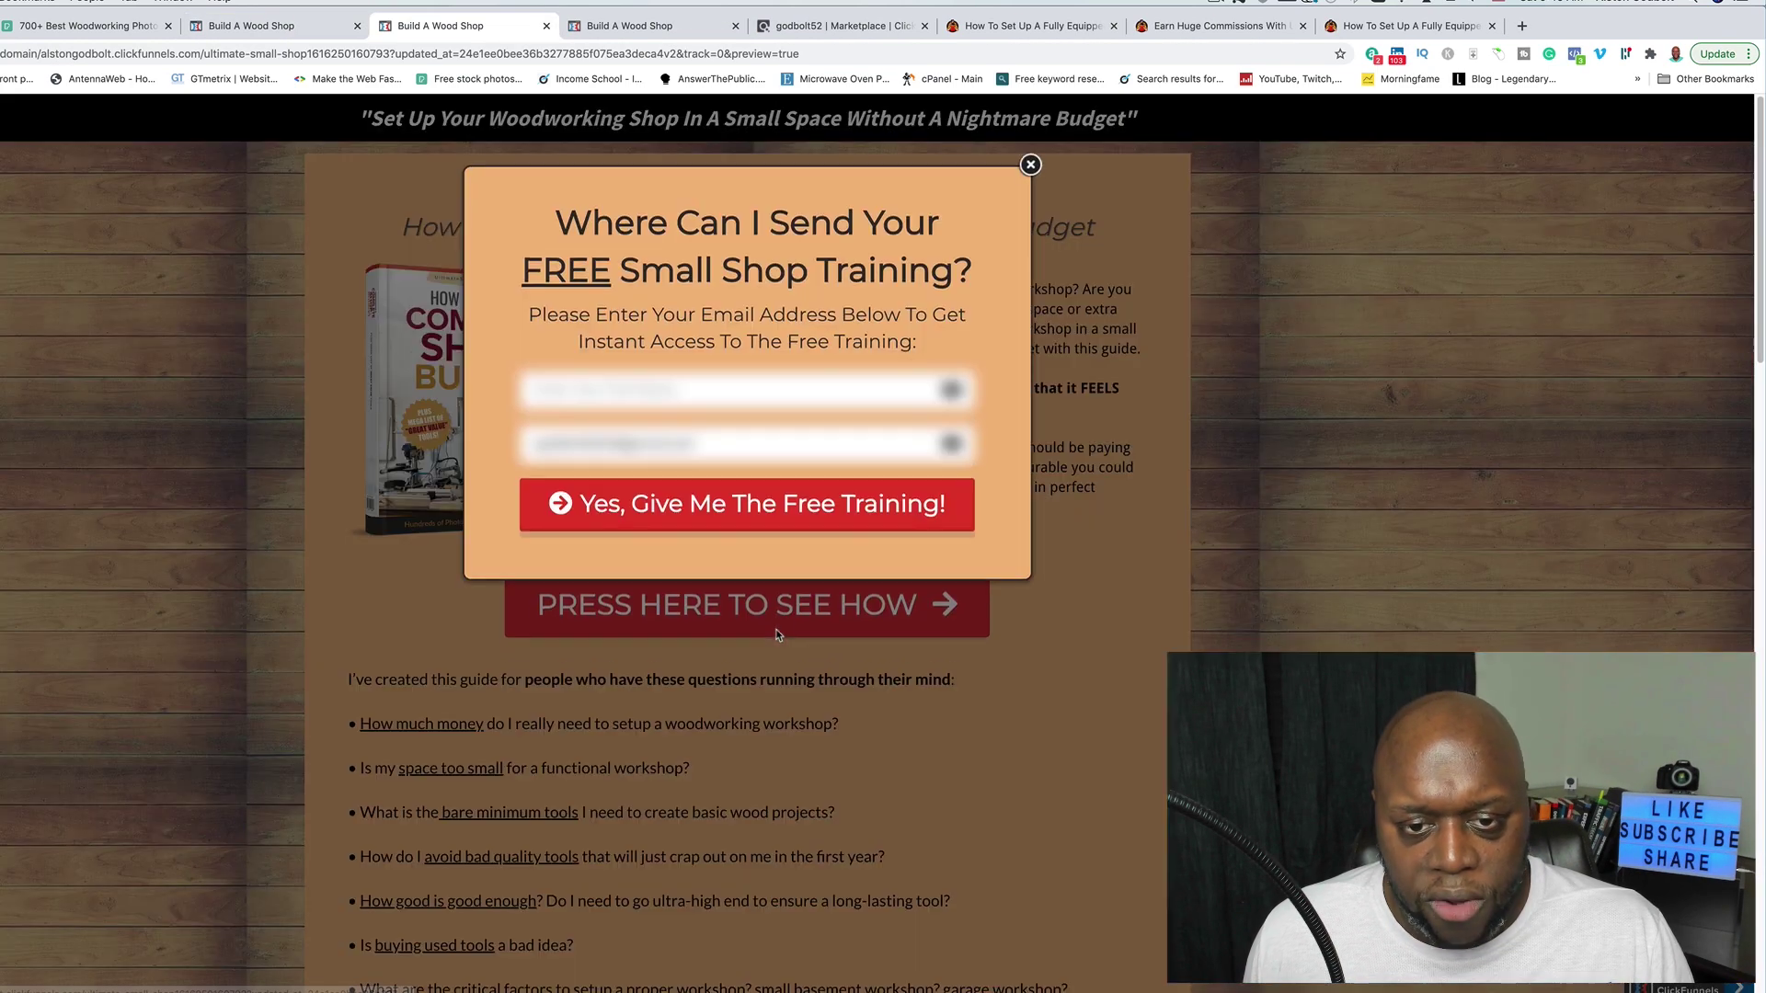
Step: Submit a test opt-in with a first name and e-mail address, and look through the sales page it leads to
{"action": "left_click", "coordinate": [690, 399]}
{"action": "type", "text": "A"}
{"action": "triple_click", "coordinate": [679, 447]}
{"action": "type", "text": "a"}
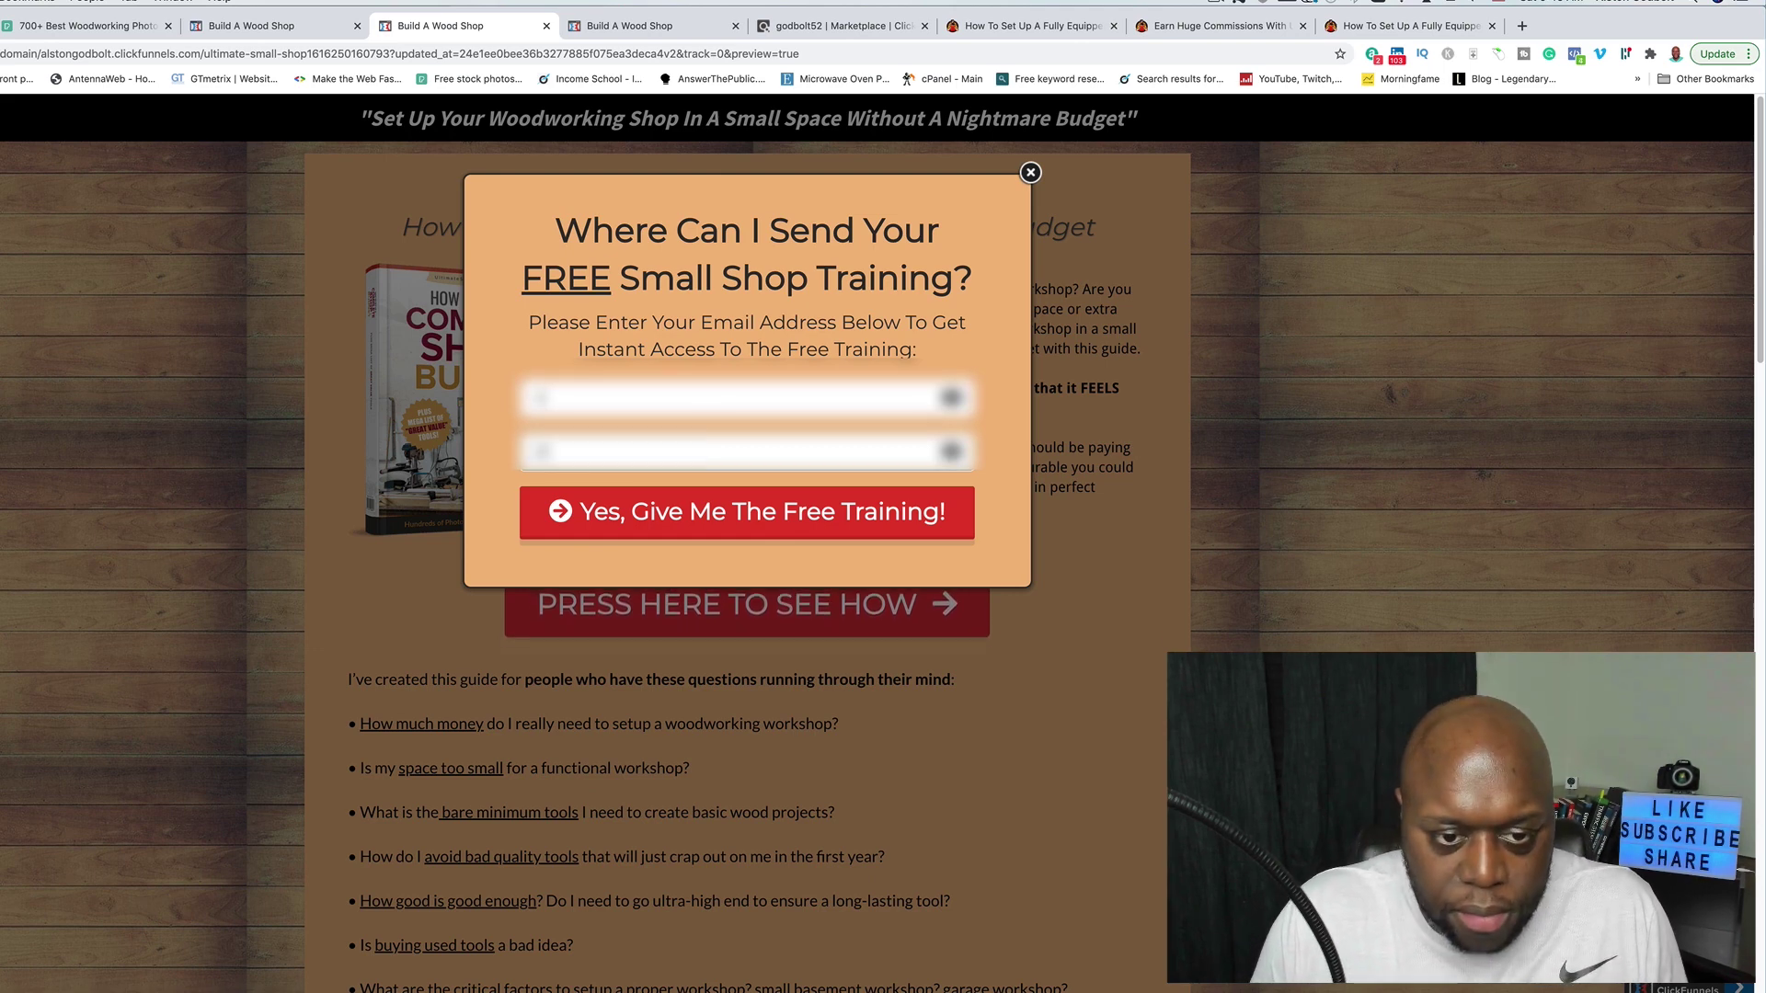
{"action": "type", "text": "ls"}
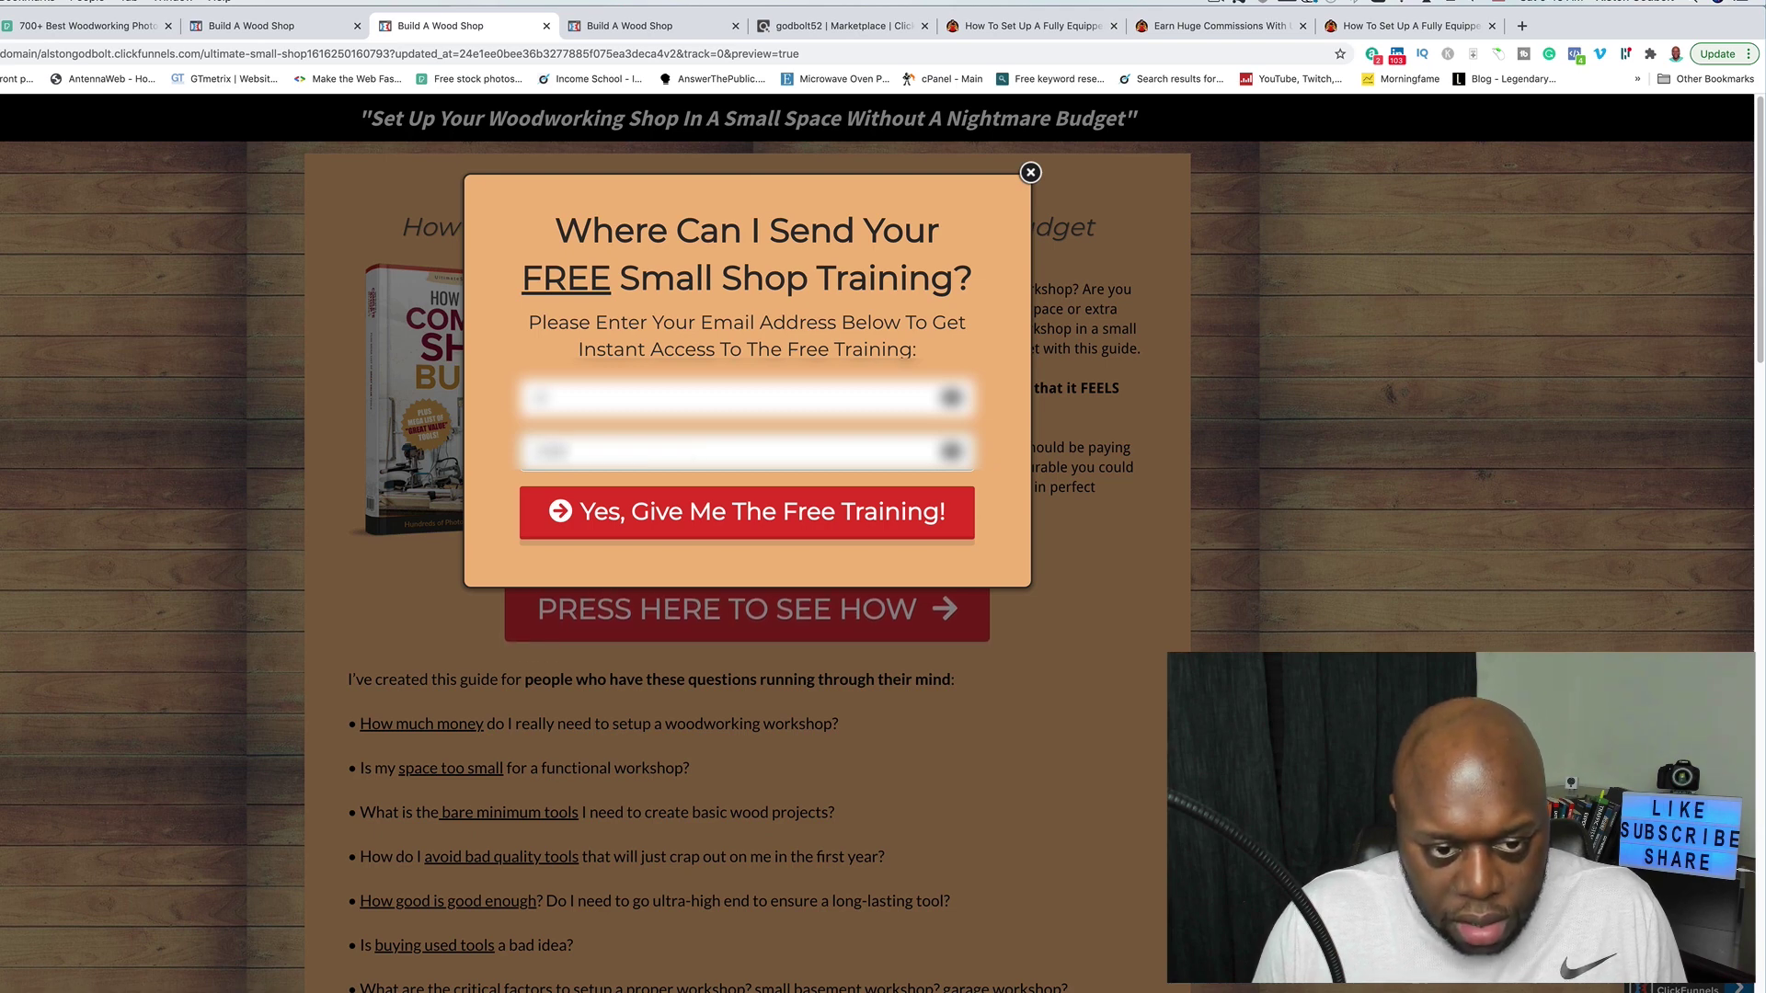
{"action": "type", "text": "tongod"}
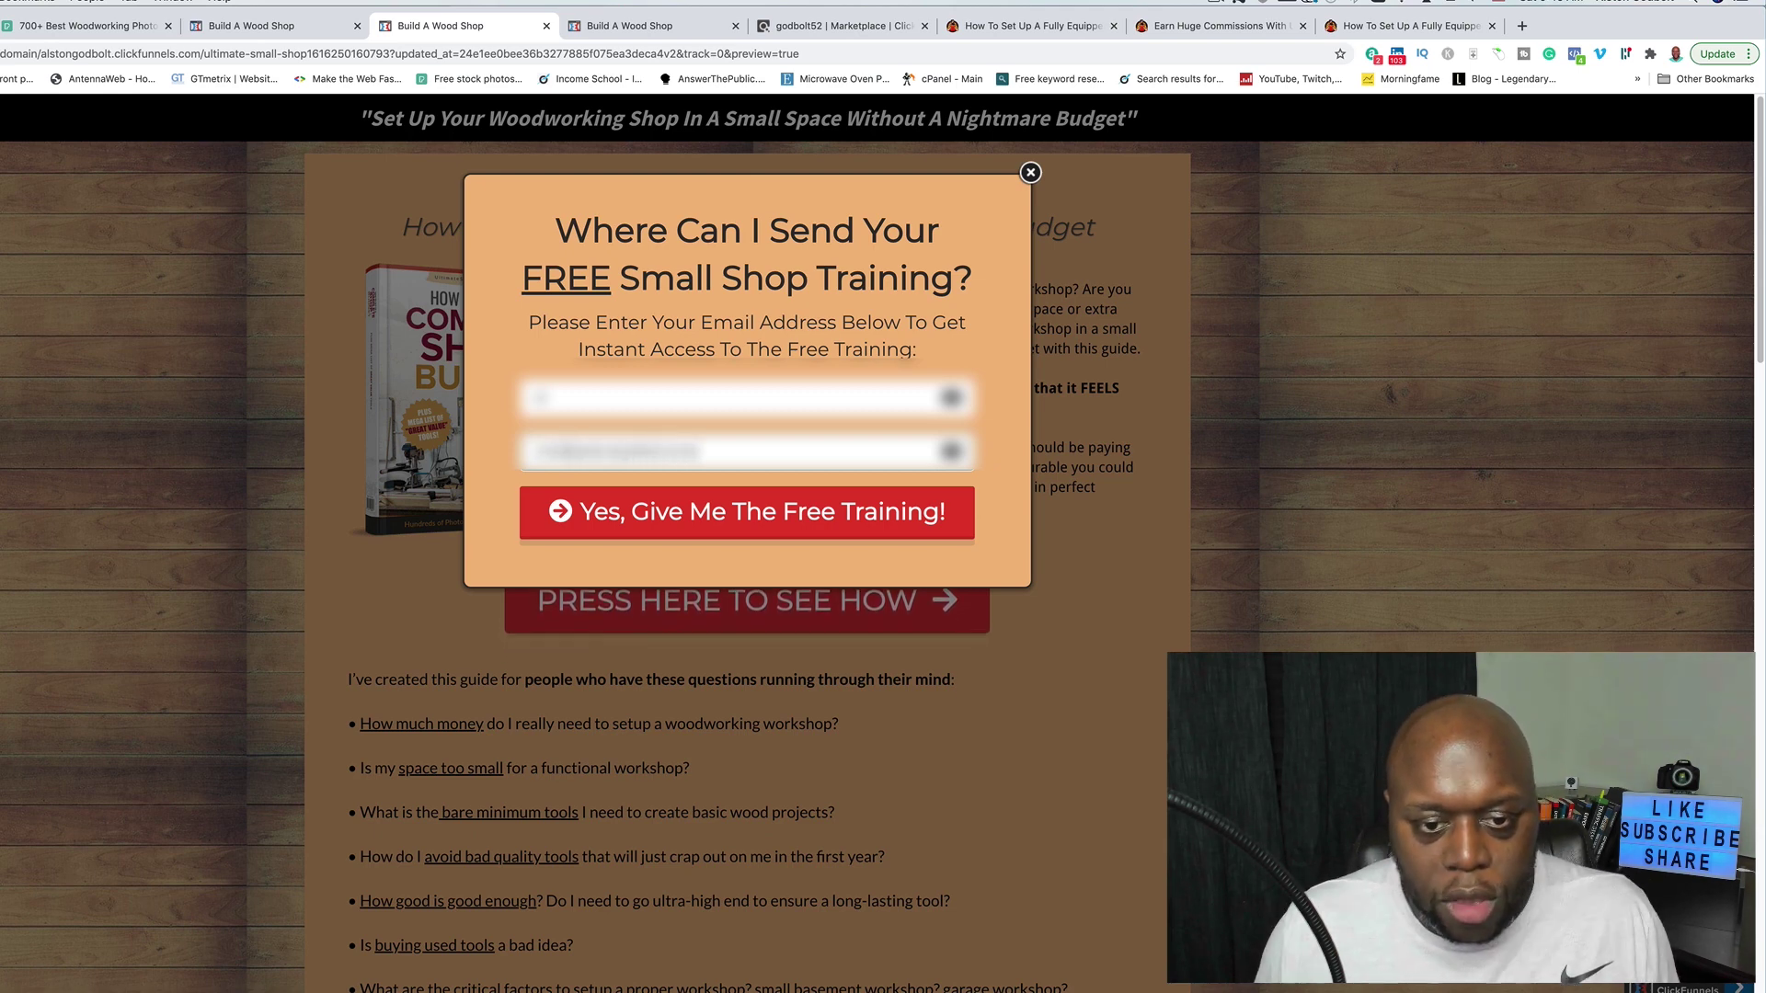
{"action": "left_click", "coordinate": [676, 515]}
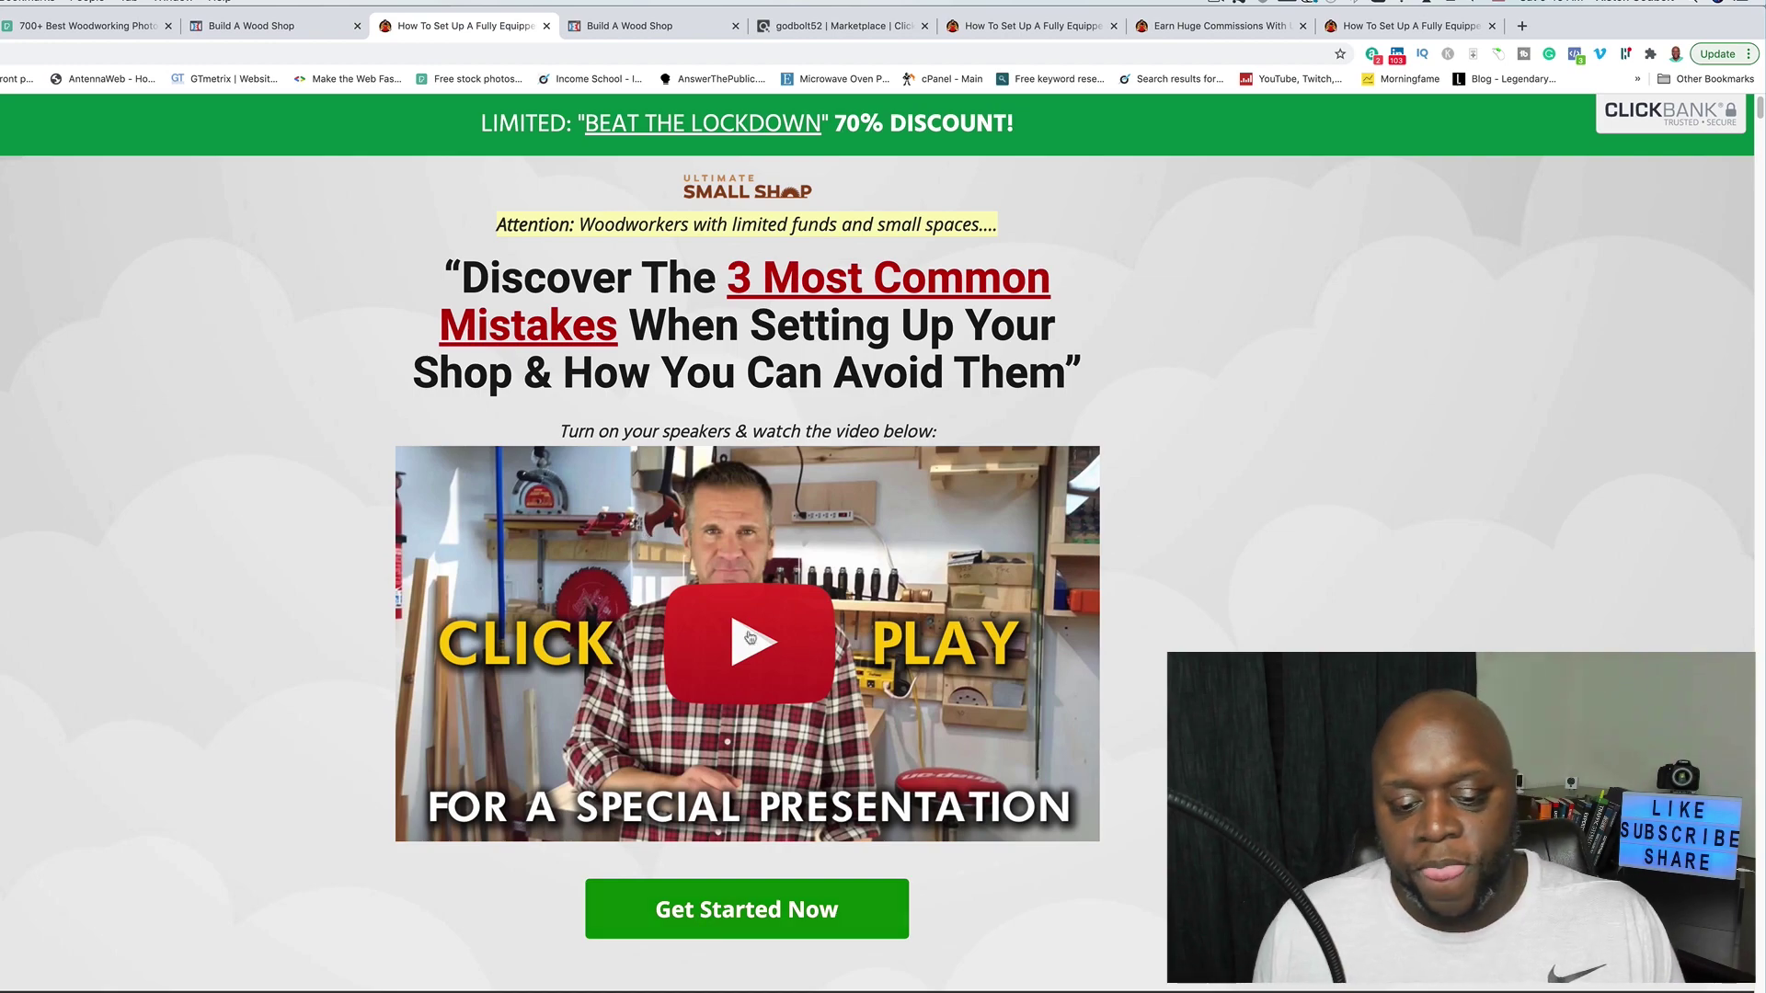
{"action": "scroll", "coordinate": [750, 630], "scroll_direction": "down", "scroll_amount": 15}
{"action": "scroll", "coordinate": [971, 551], "scroll_direction": "down", "scroll_amount": 15}
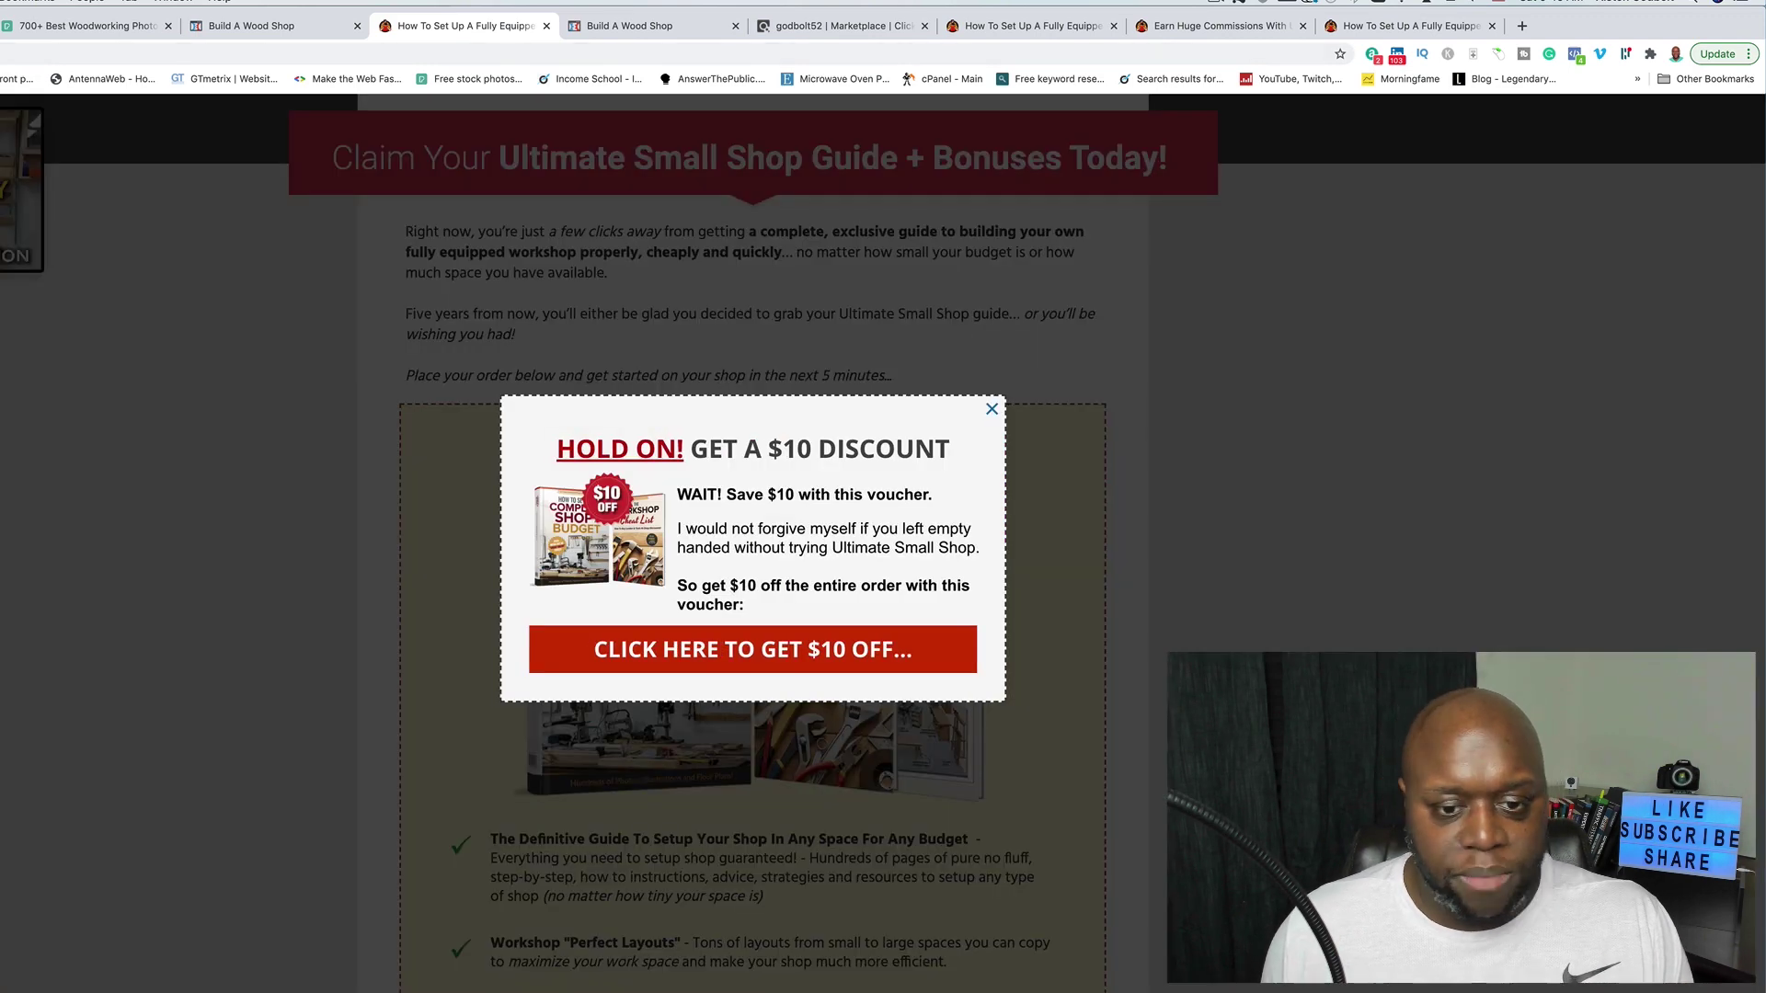
Step: Check the ad's website URL field in Ads Manager, save the ClickFunnels page and select the opt-in step's URL in the funnel overview
{"action": "left_click", "coordinate": [634, 26]}
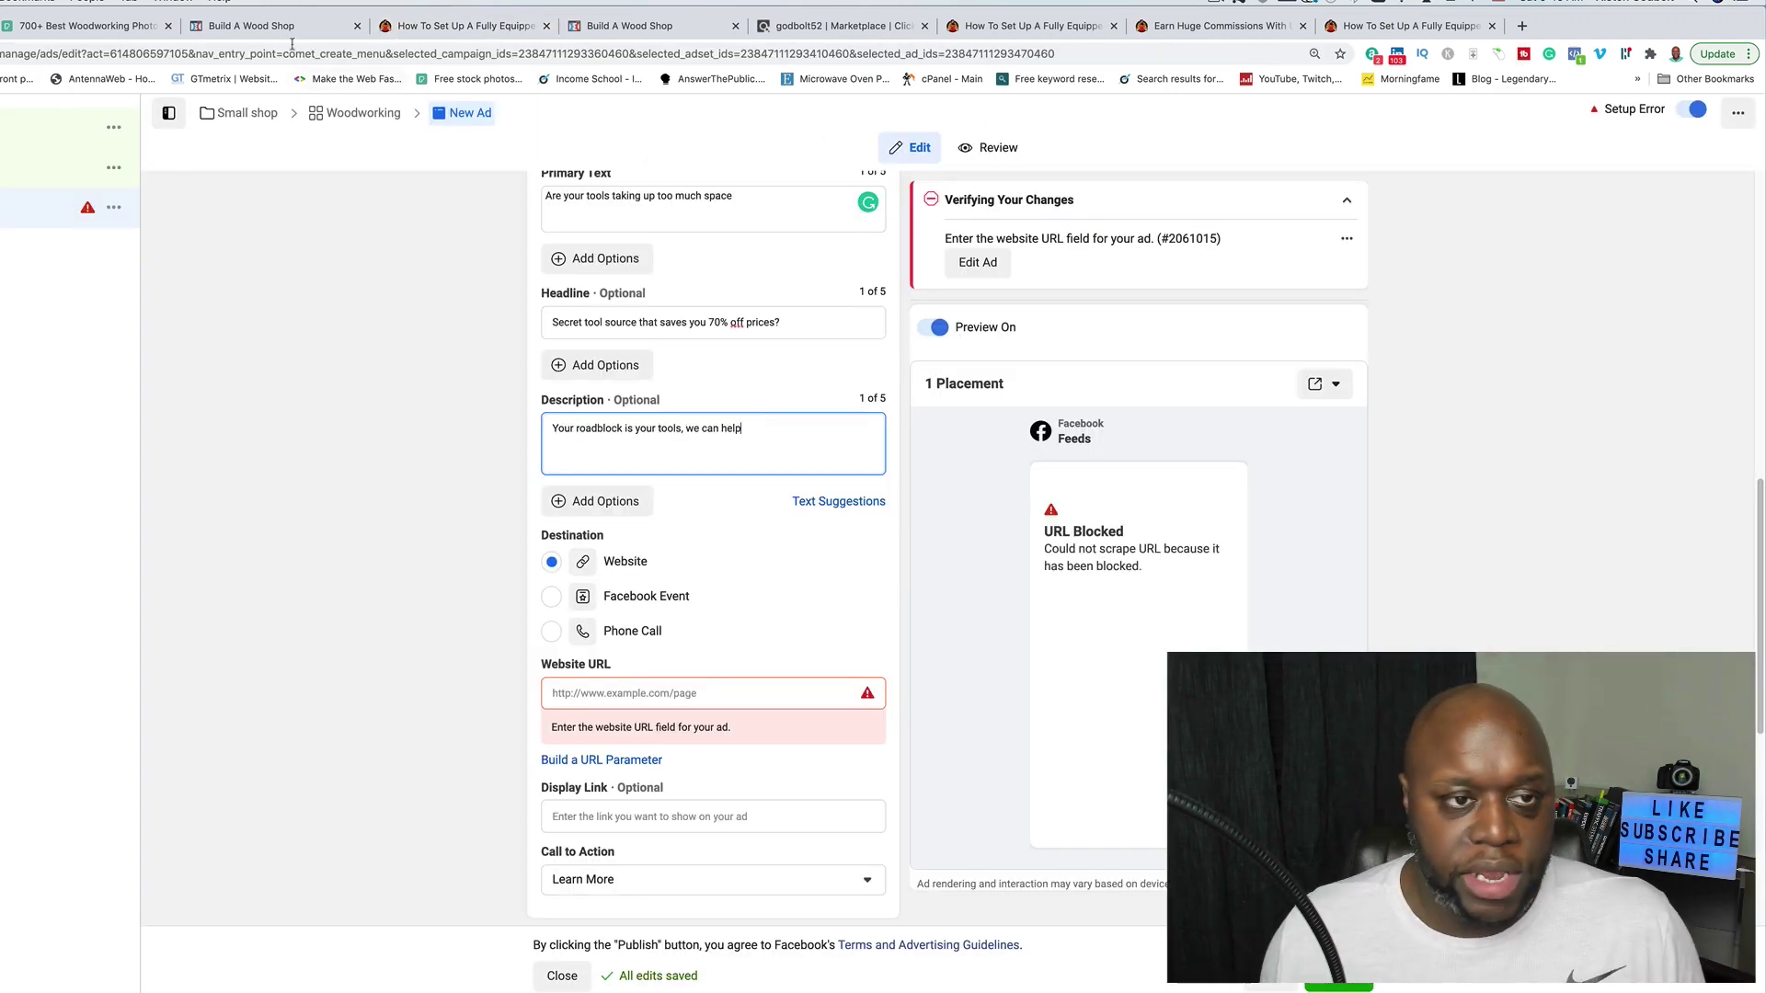
{"action": "left_click", "coordinate": [220, 32]}
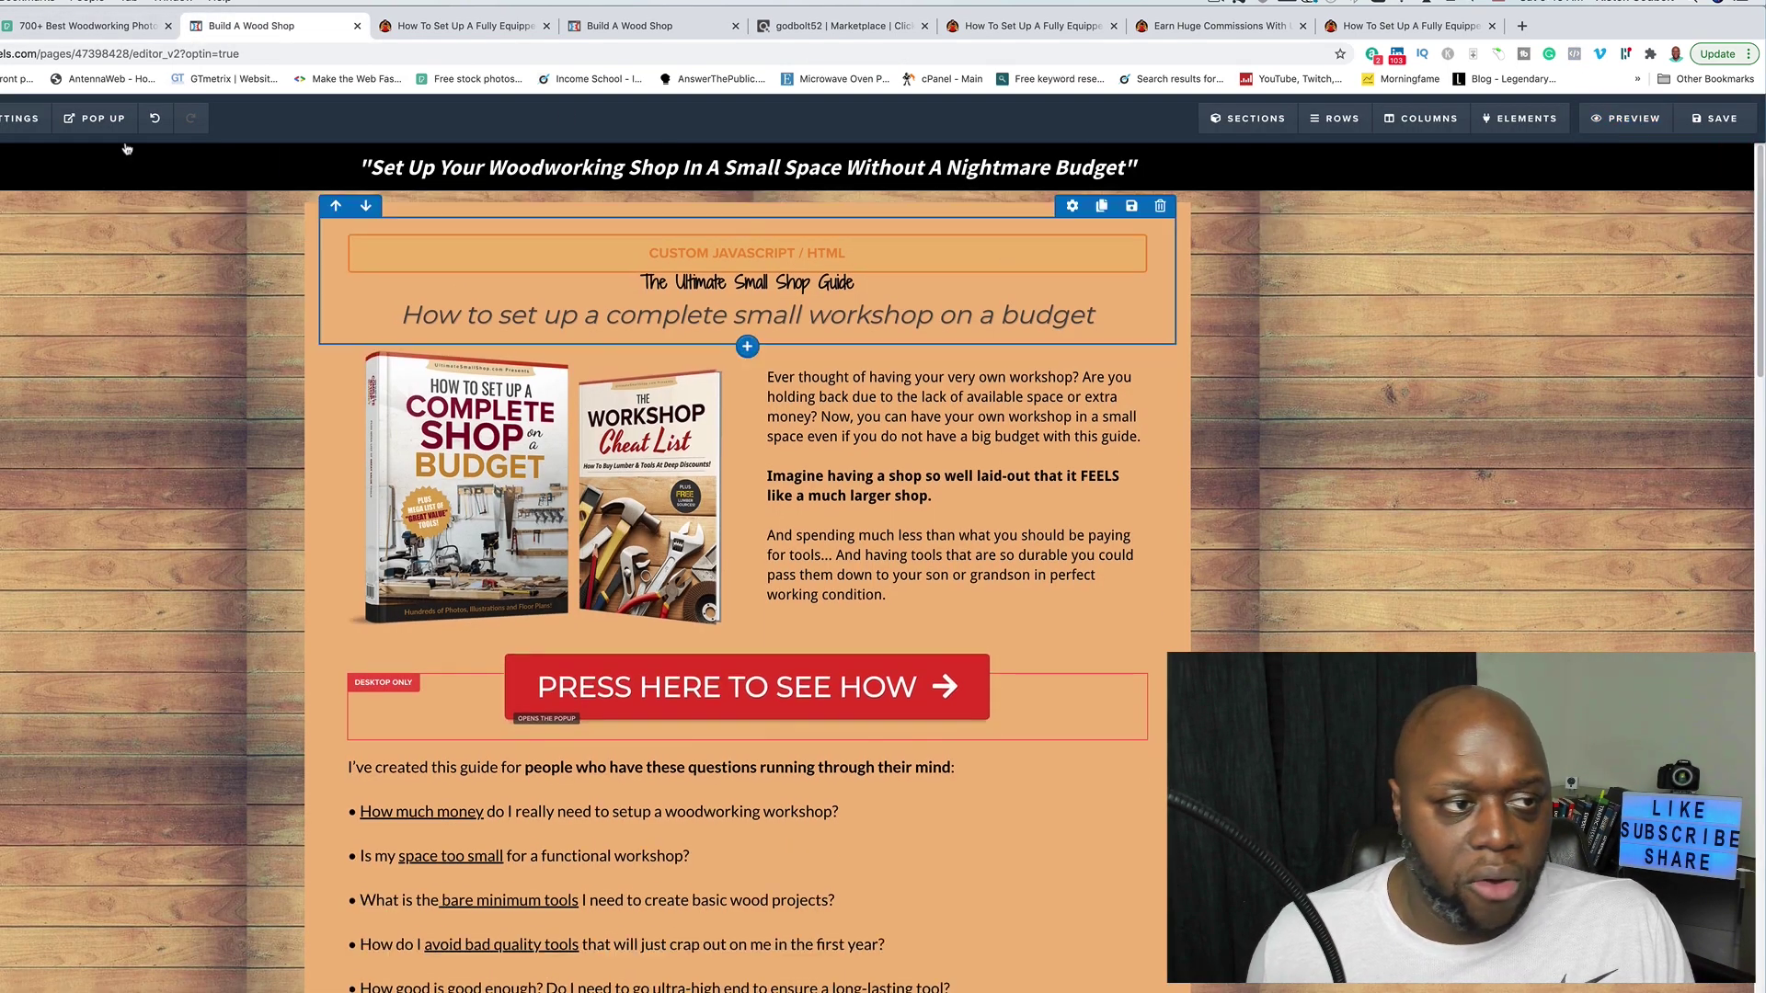
{"action": "left_click", "coordinate": [1716, 118]}
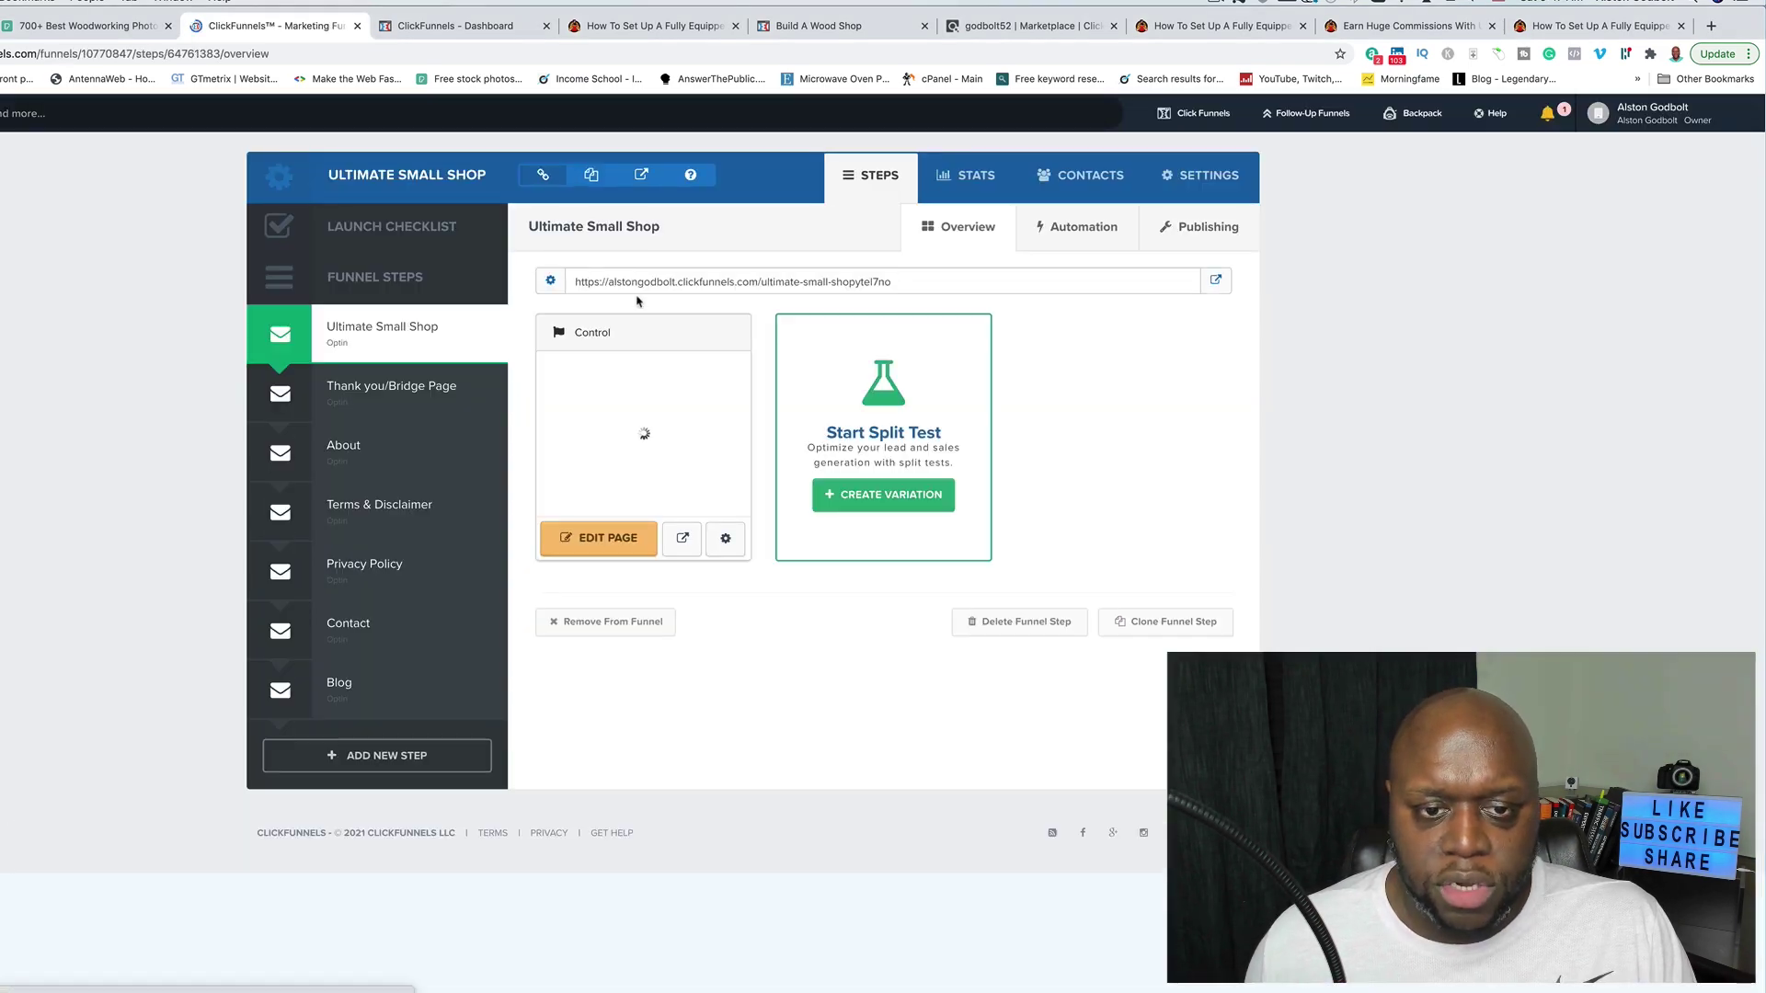
{"action": "left_click_drag", "start_coordinate": [574, 282], "coordinate": [891, 282]}
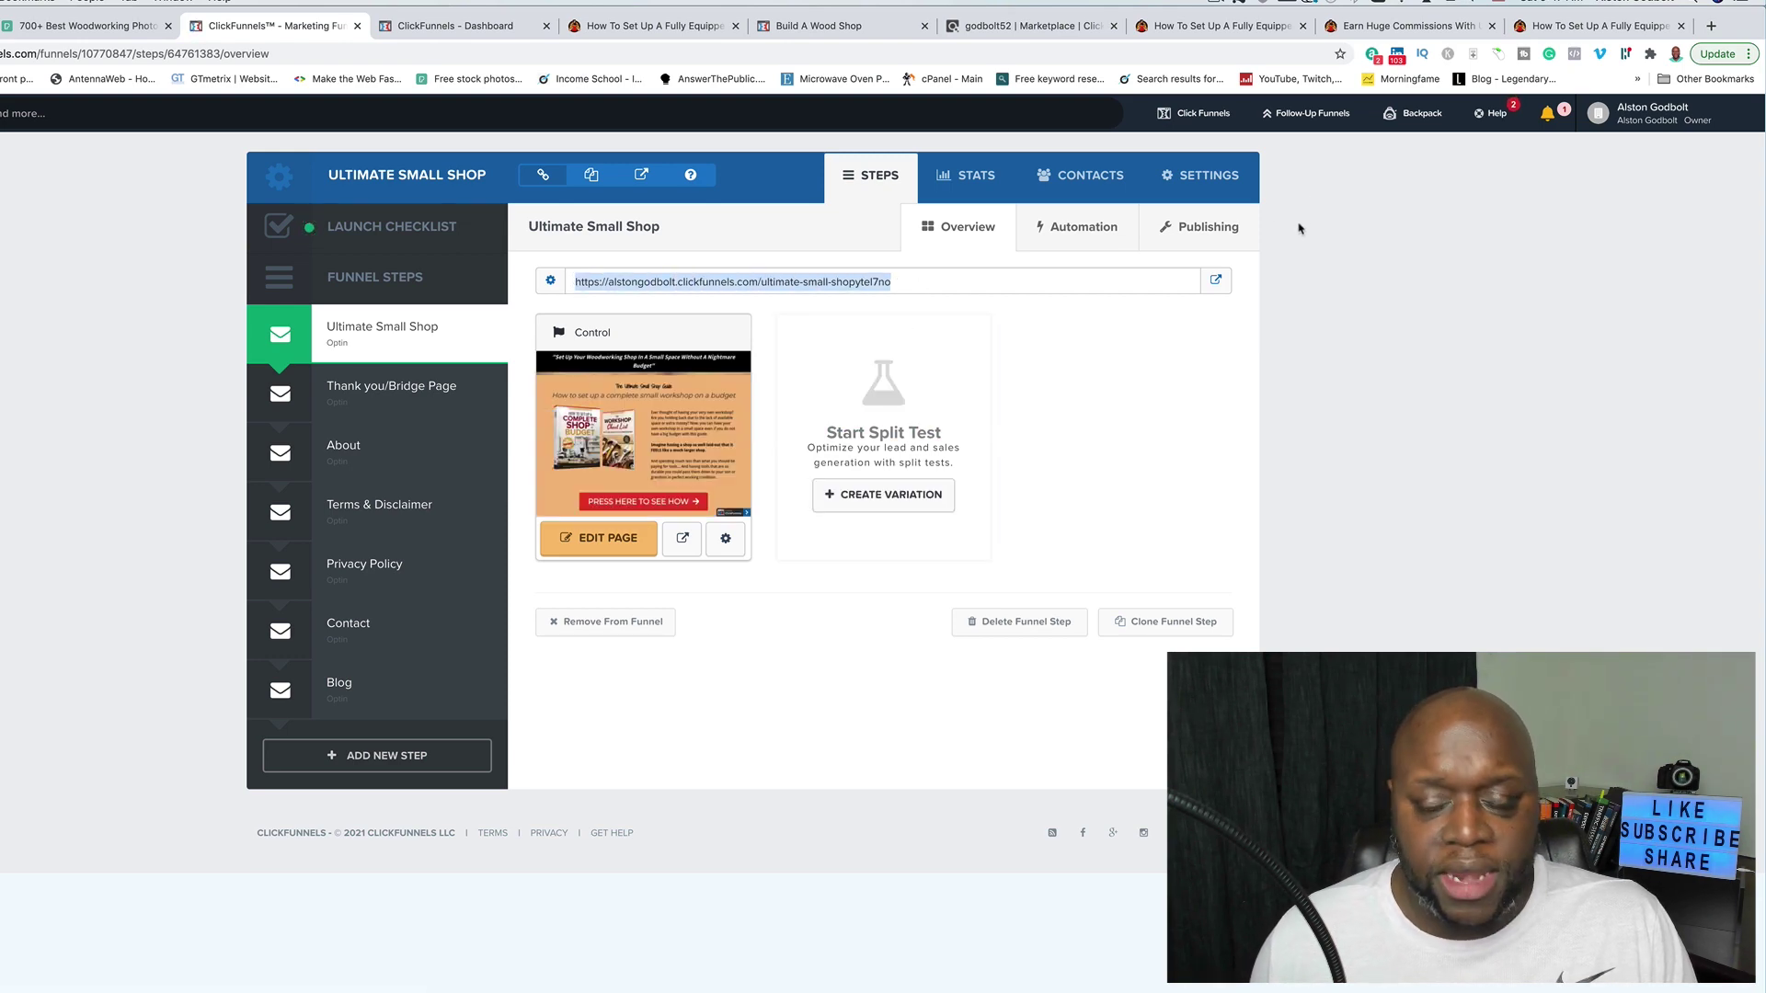
Step: Set the Ultimate Small Shop funnel's domain to the custom .click domain and save the funnel settings
{"action": "left_click", "coordinate": [1218, 182]}
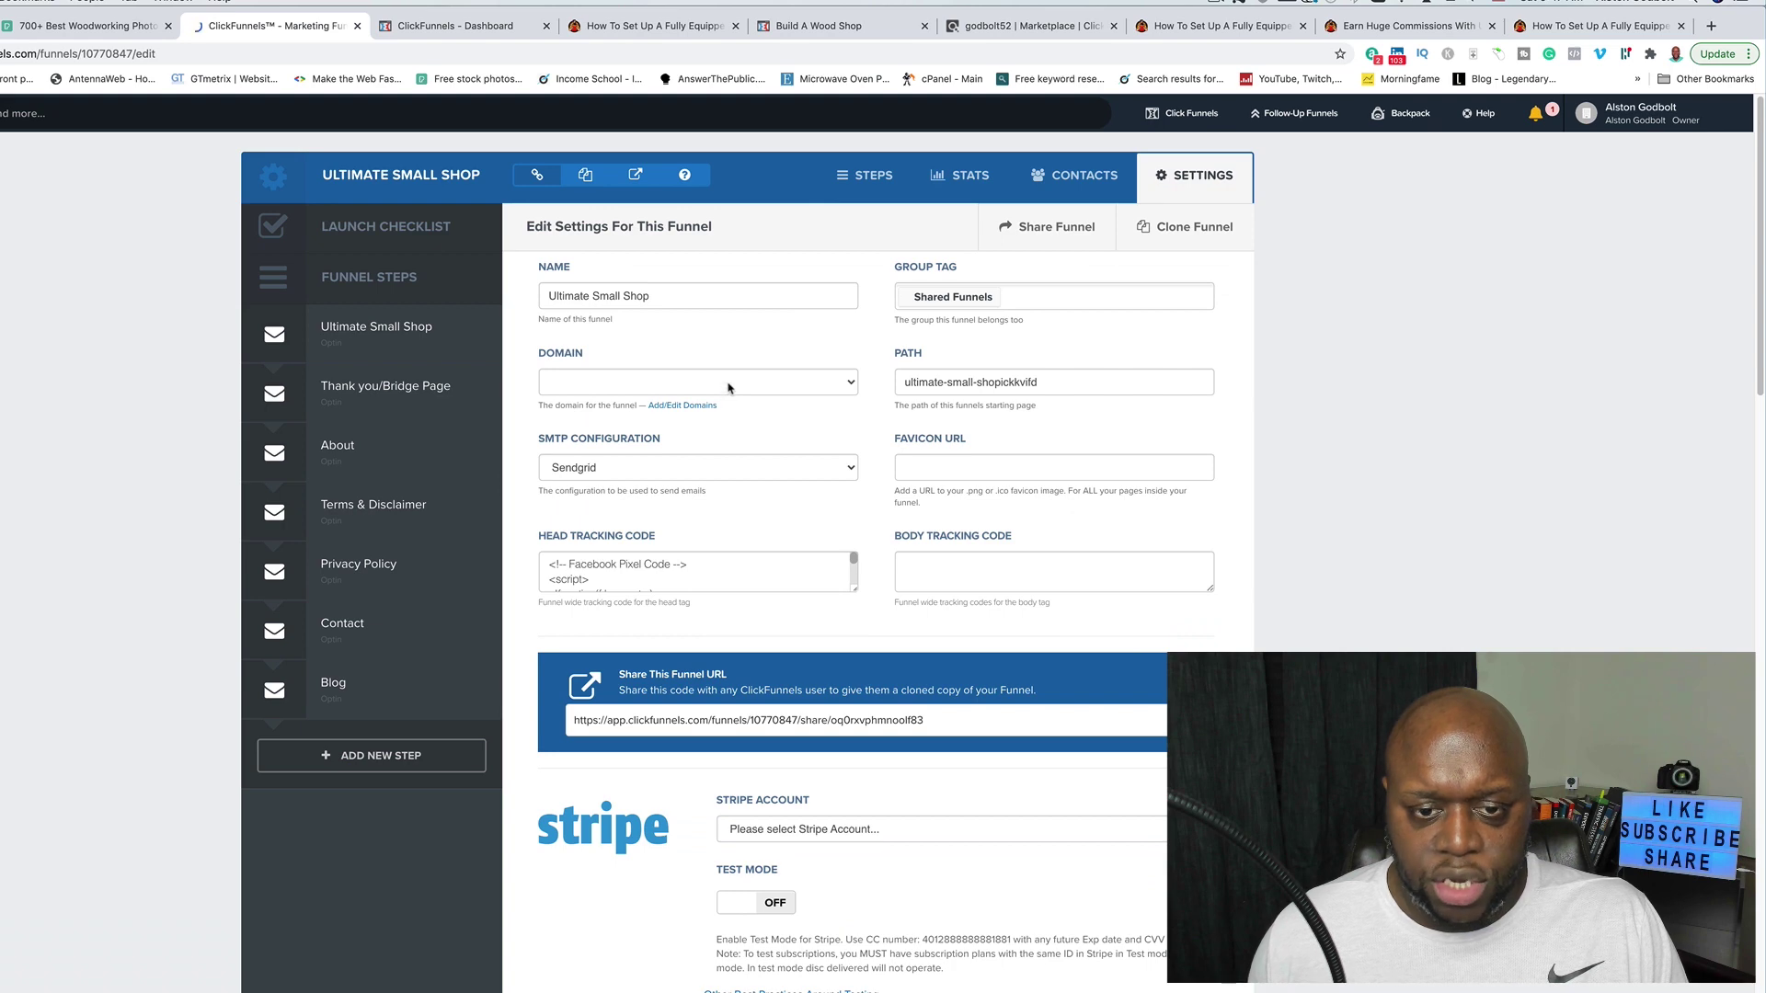
{"action": "left_click", "coordinate": [728, 383]}
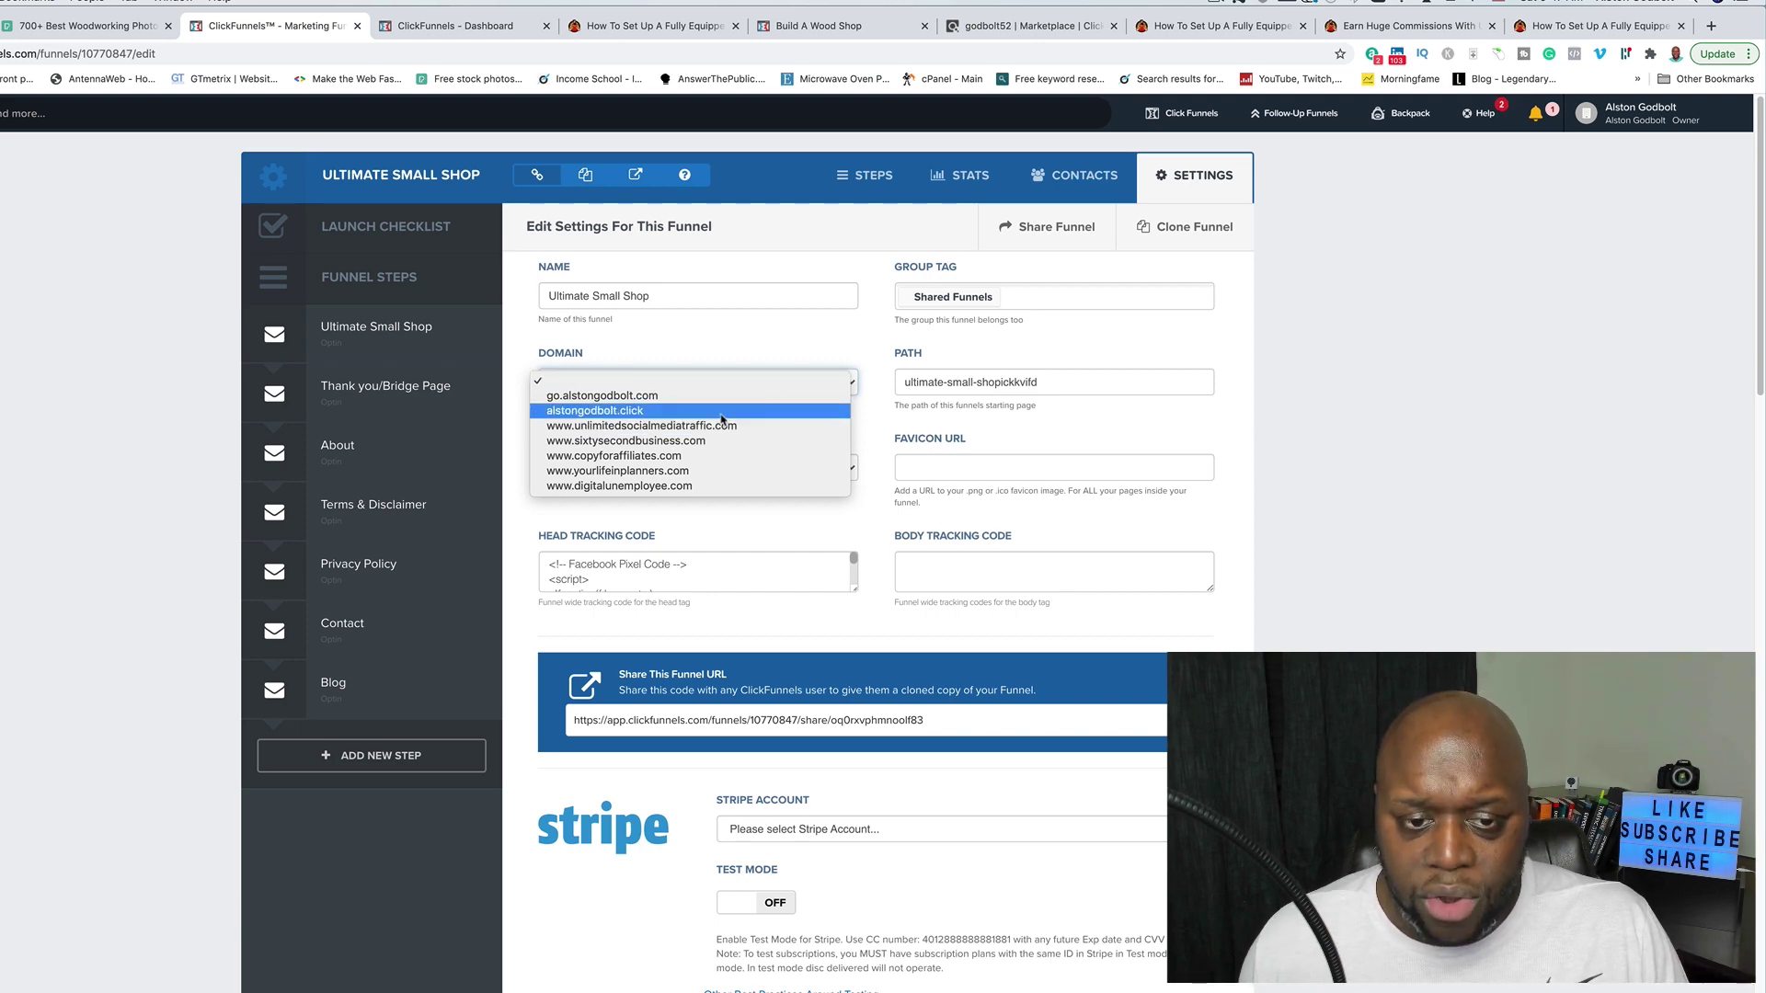
{"action": "left_click", "coordinate": [723, 411]}
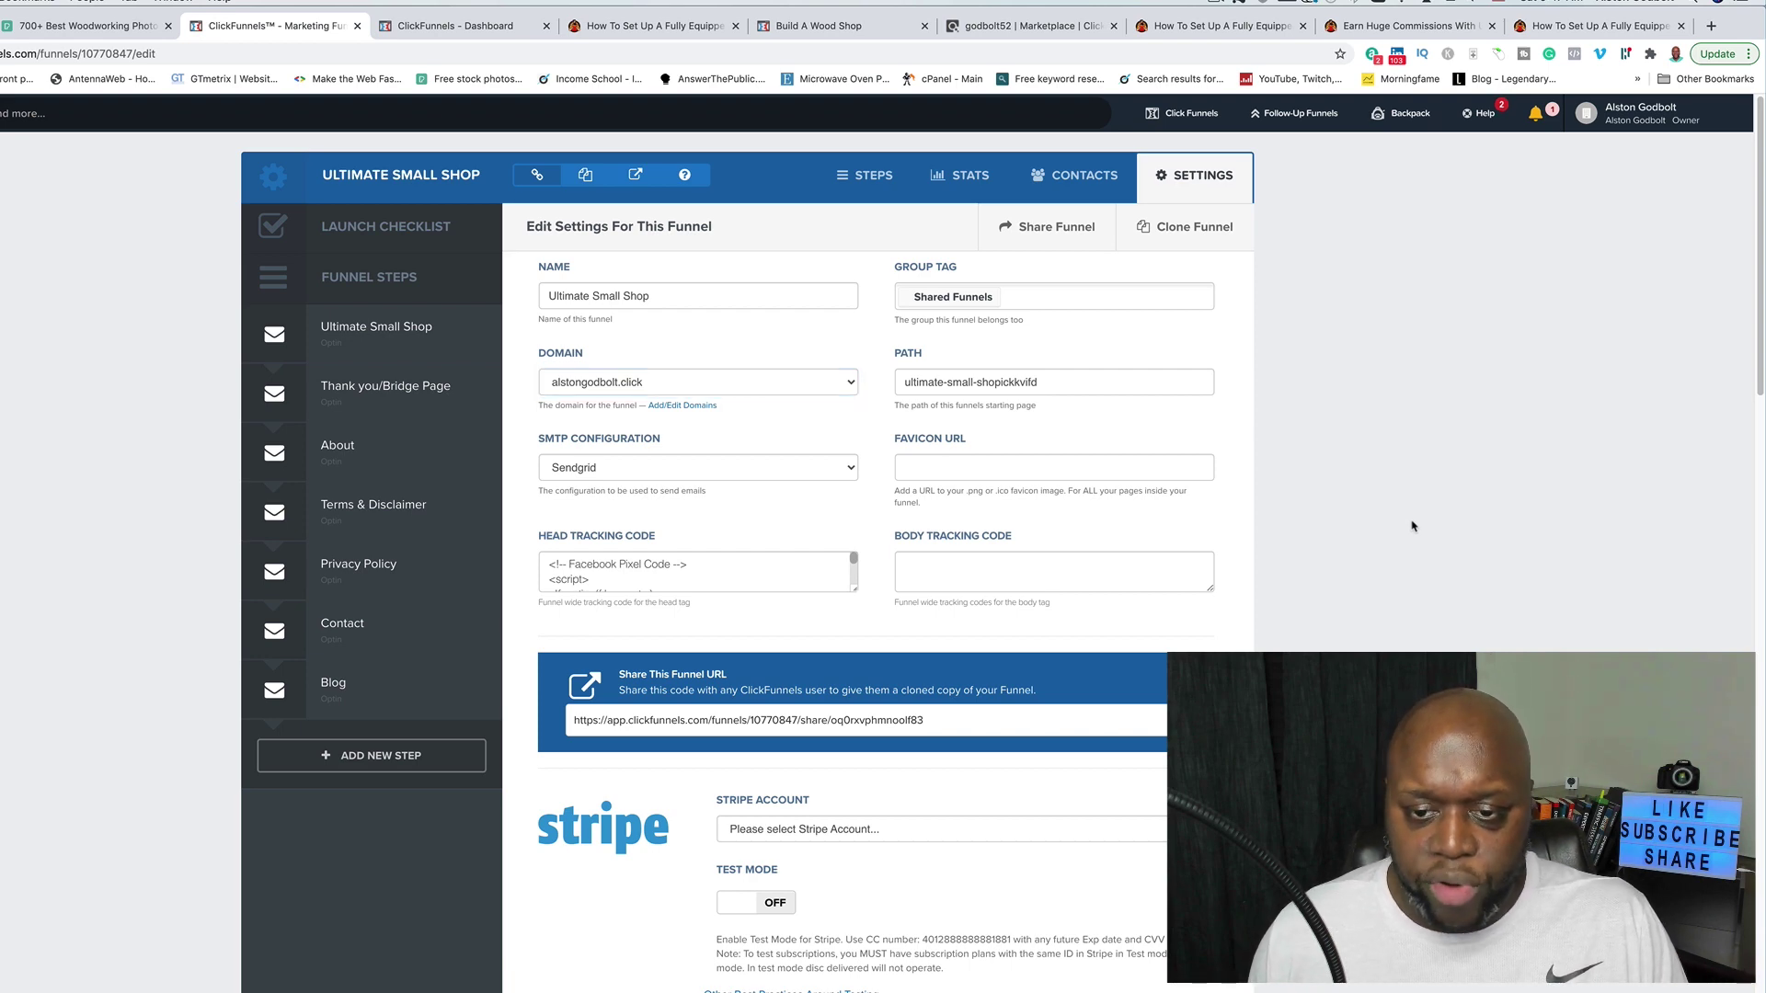
{"action": "scroll", "coordinate": [1413, 526], "scroll_direction": "down", "scroll_amount": 1}
{"action": "scroll", "coordinate": [1414, 526], "scroll_direction": "down", "scroll_amount": 20}
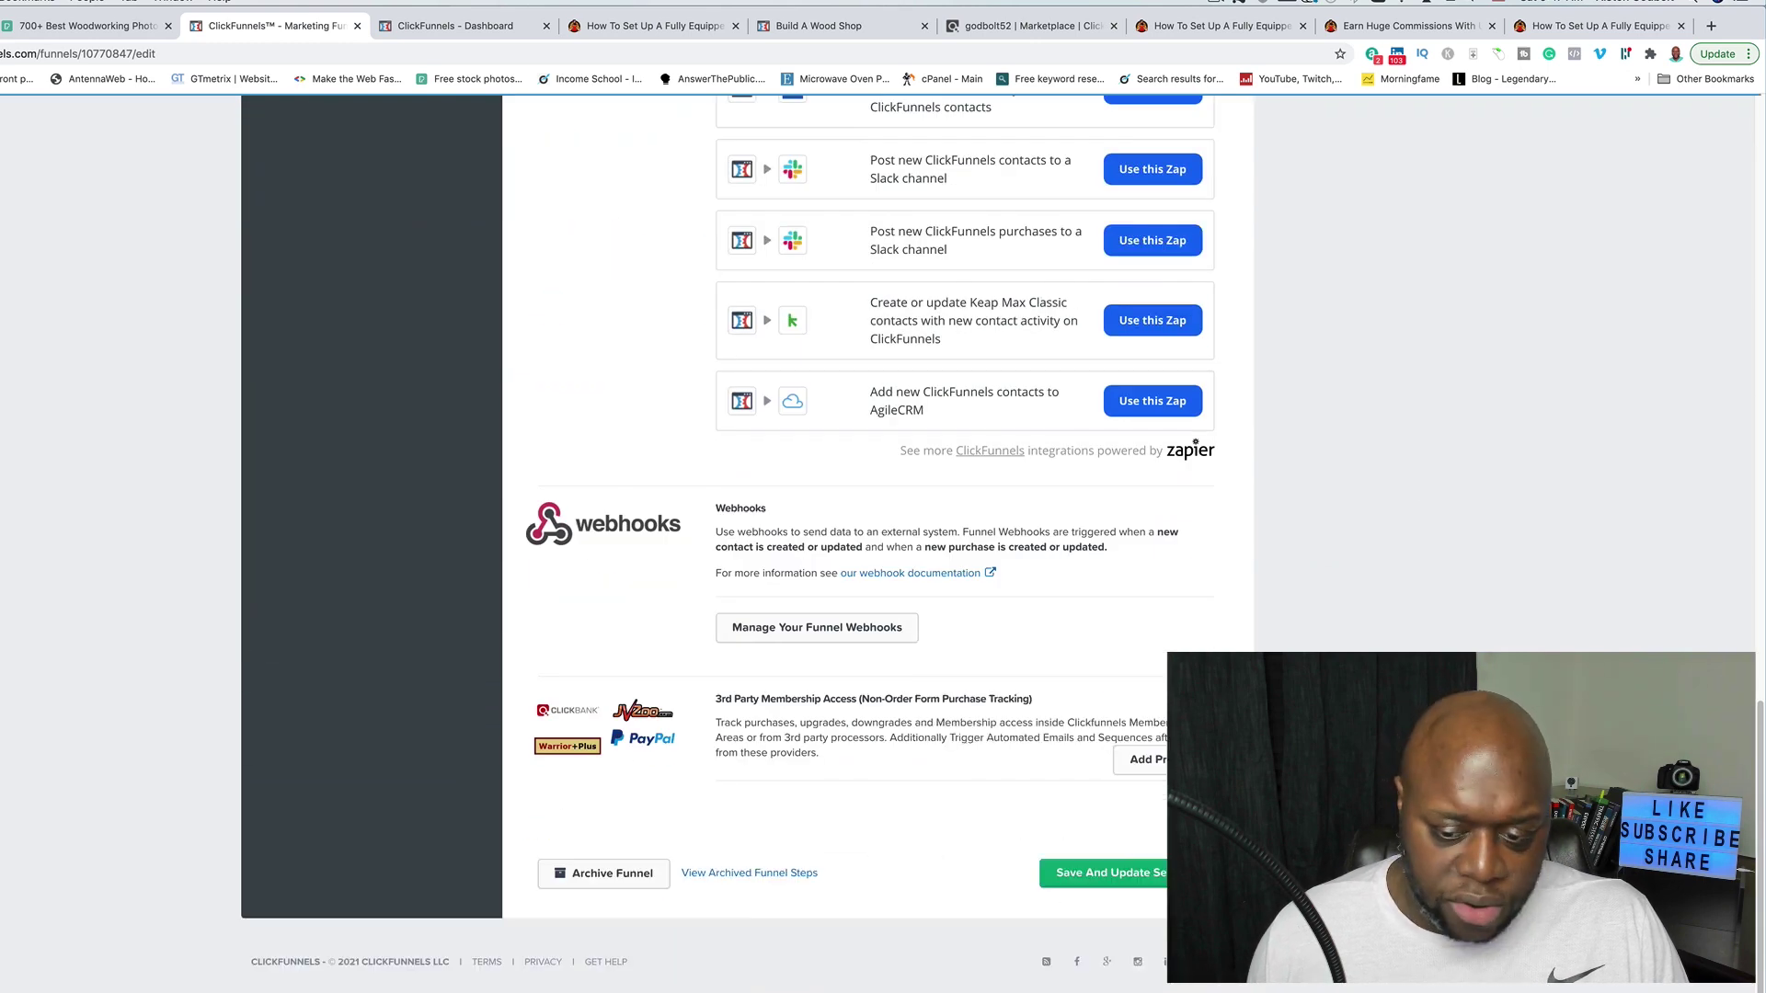
{"action": "left_click", "coordinate": [1138, 880]}
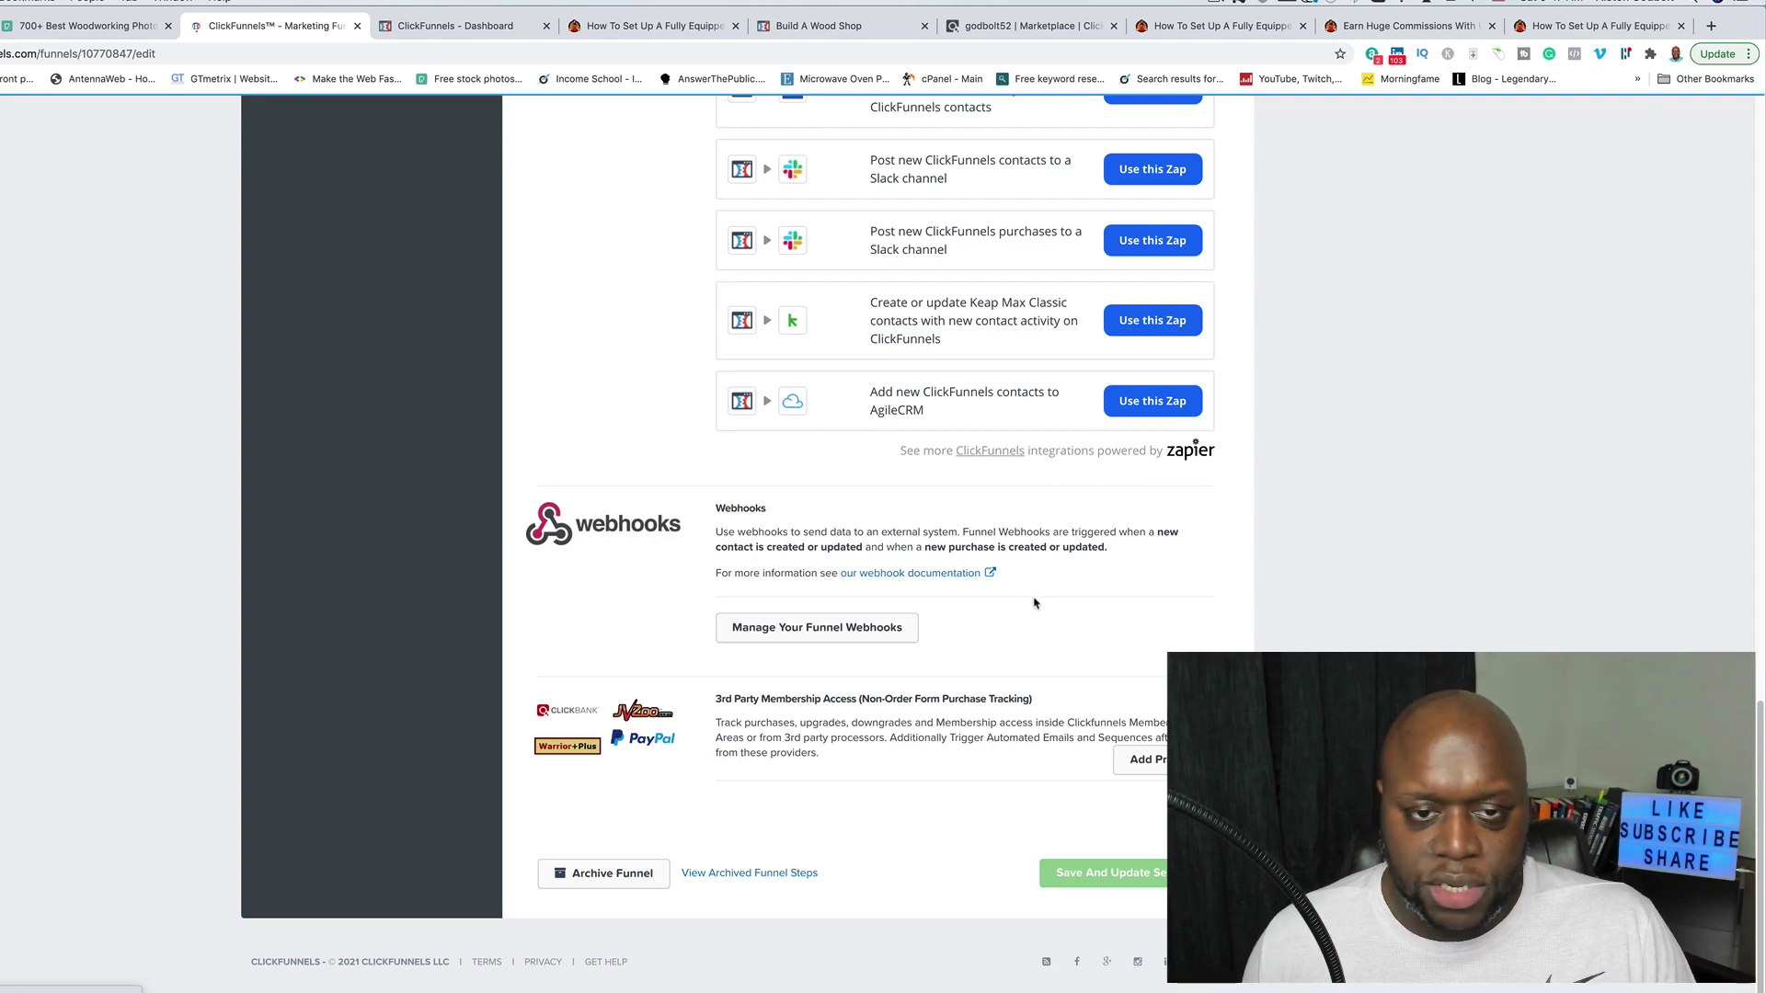
Step: Shorten the opt-in funnel step's path to ultimate-small-shop and update the step
{"action": "left_click", "coordinate": [475, 343]}
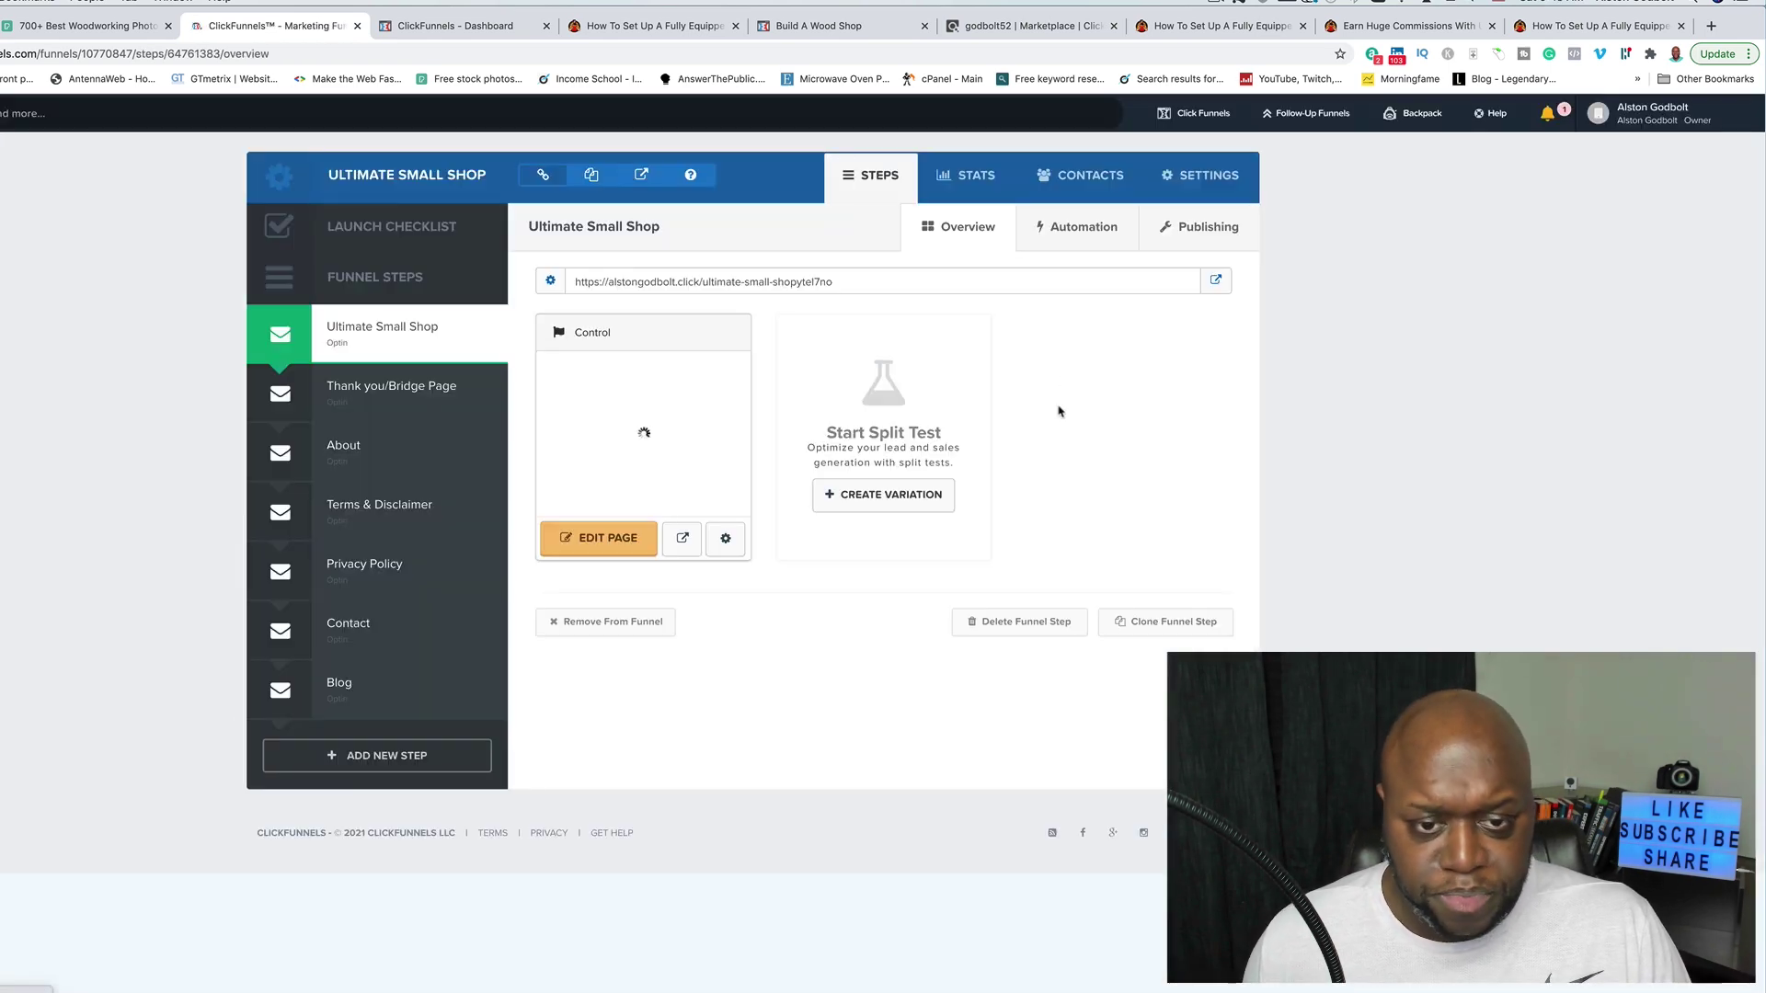
{"action": "double_click", "coordinate": [778, 284]}
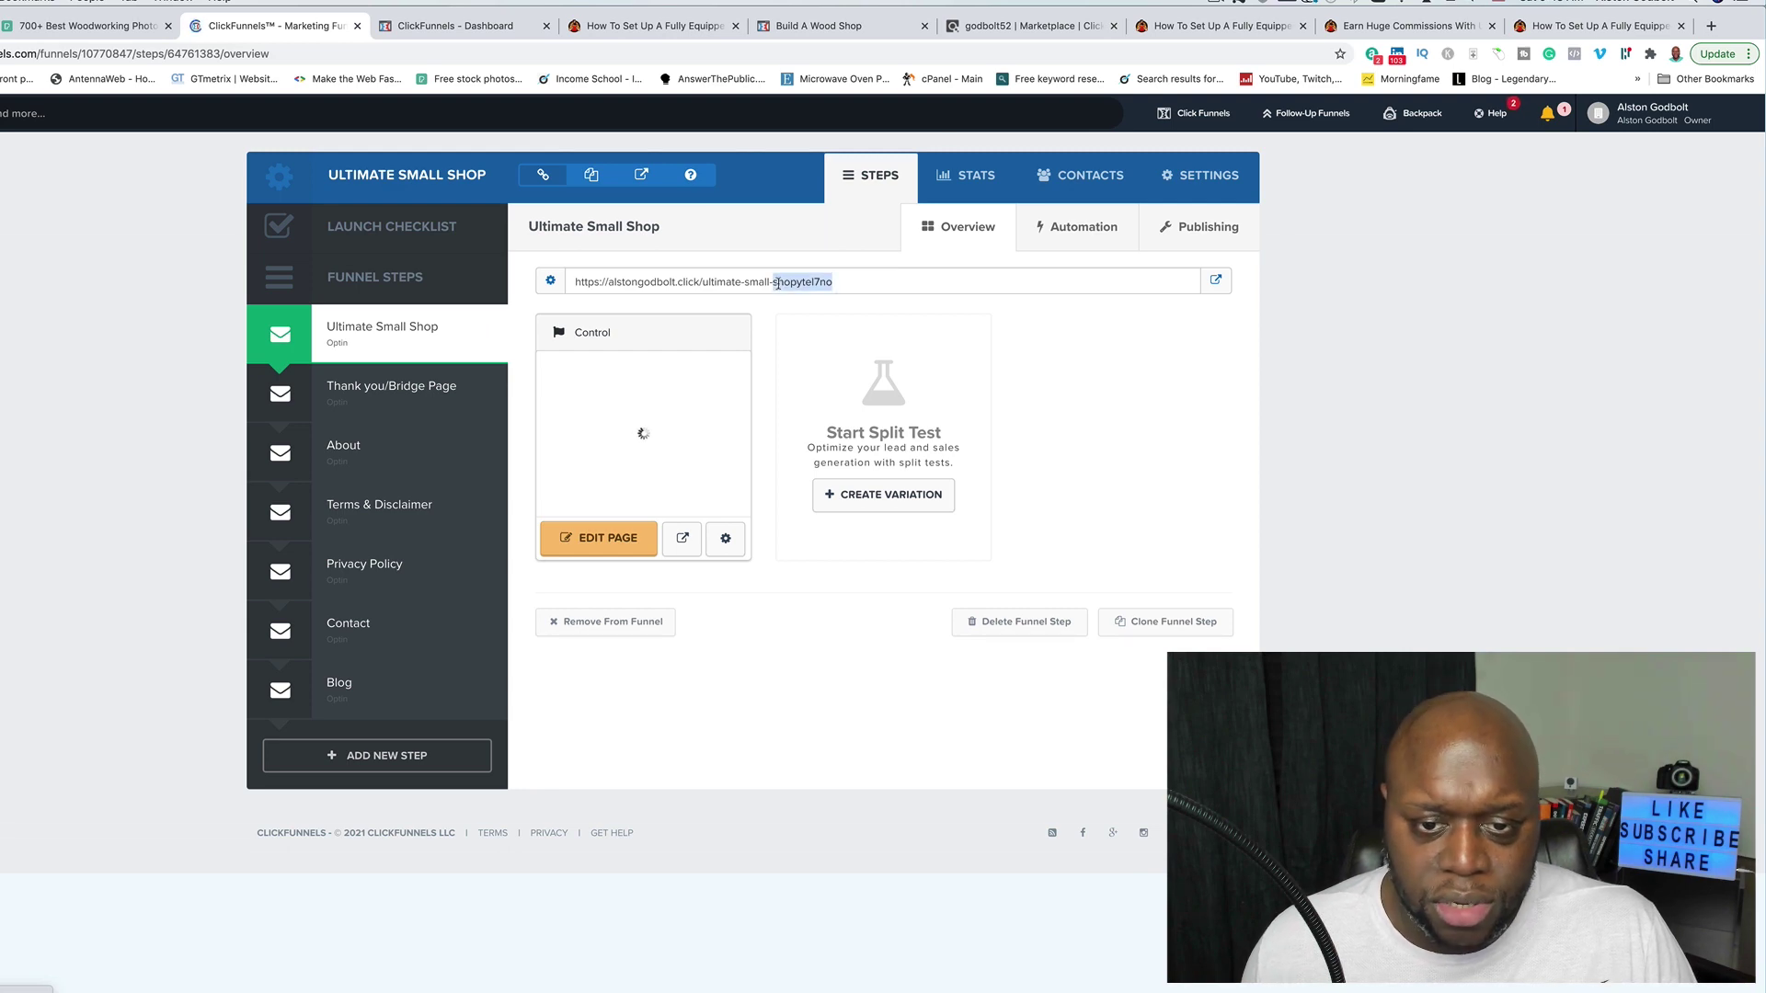
{"action": "left_click", "coordinate": [1179, 190]}
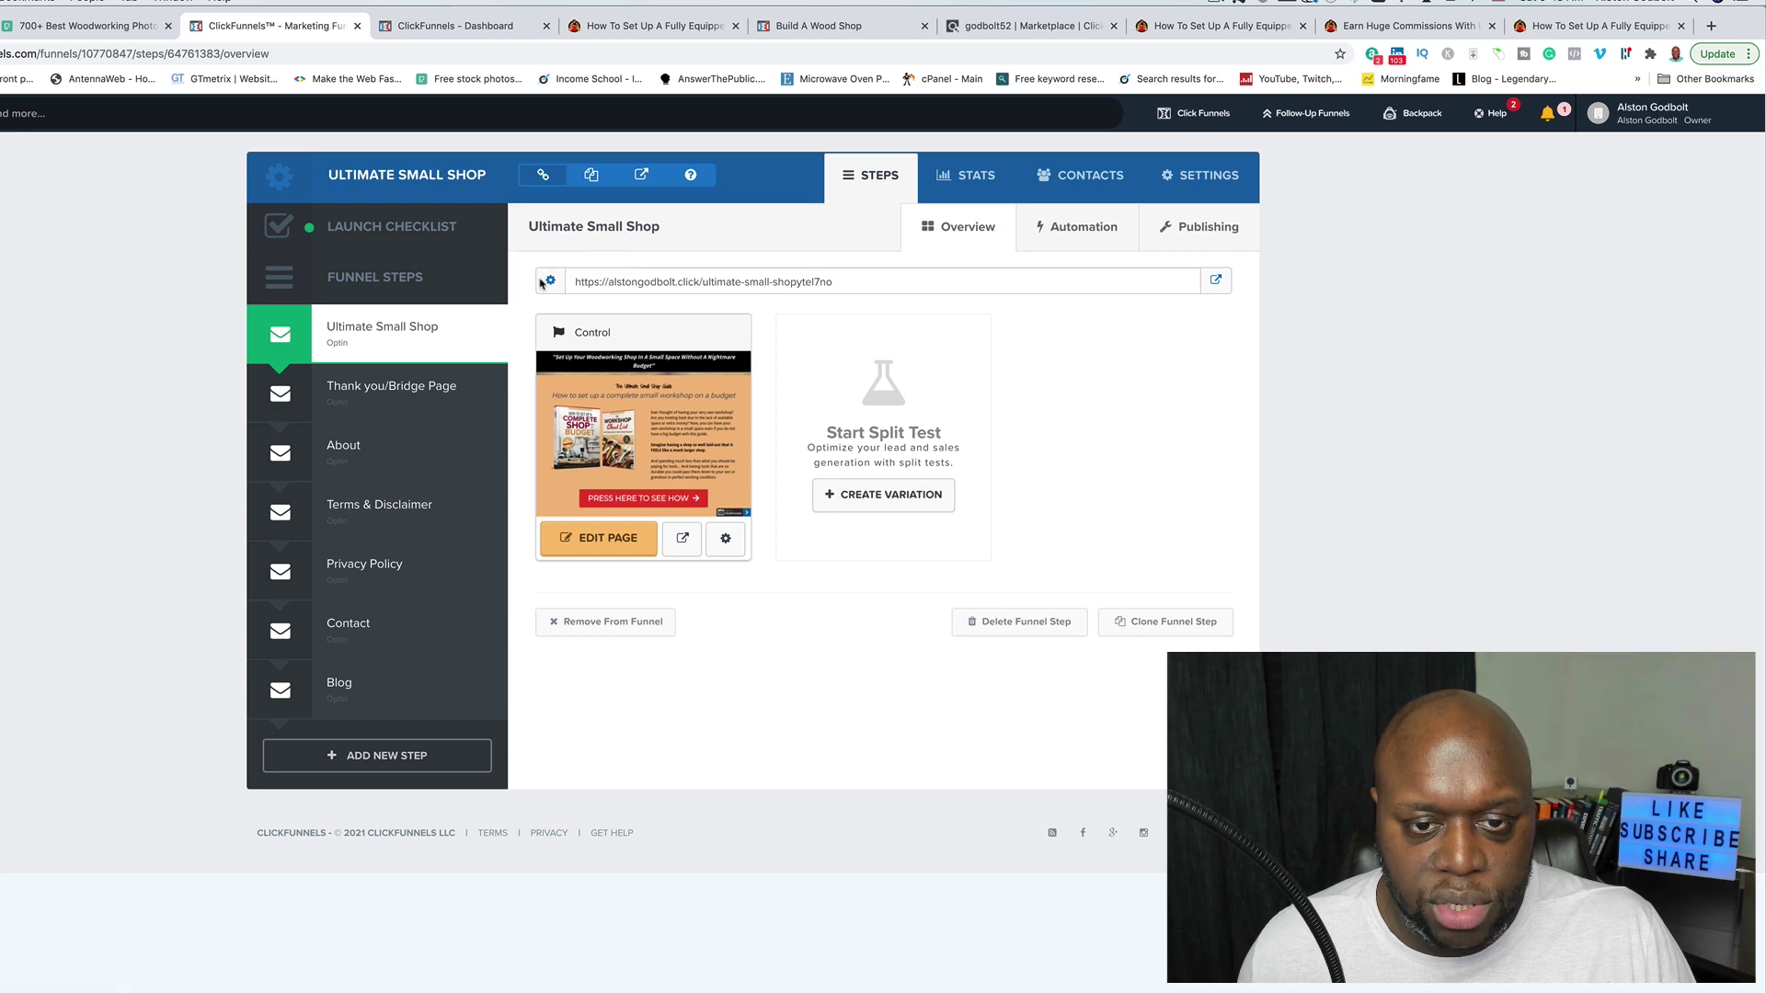
{"action": "left_click", "coordinate": [548, 281]}
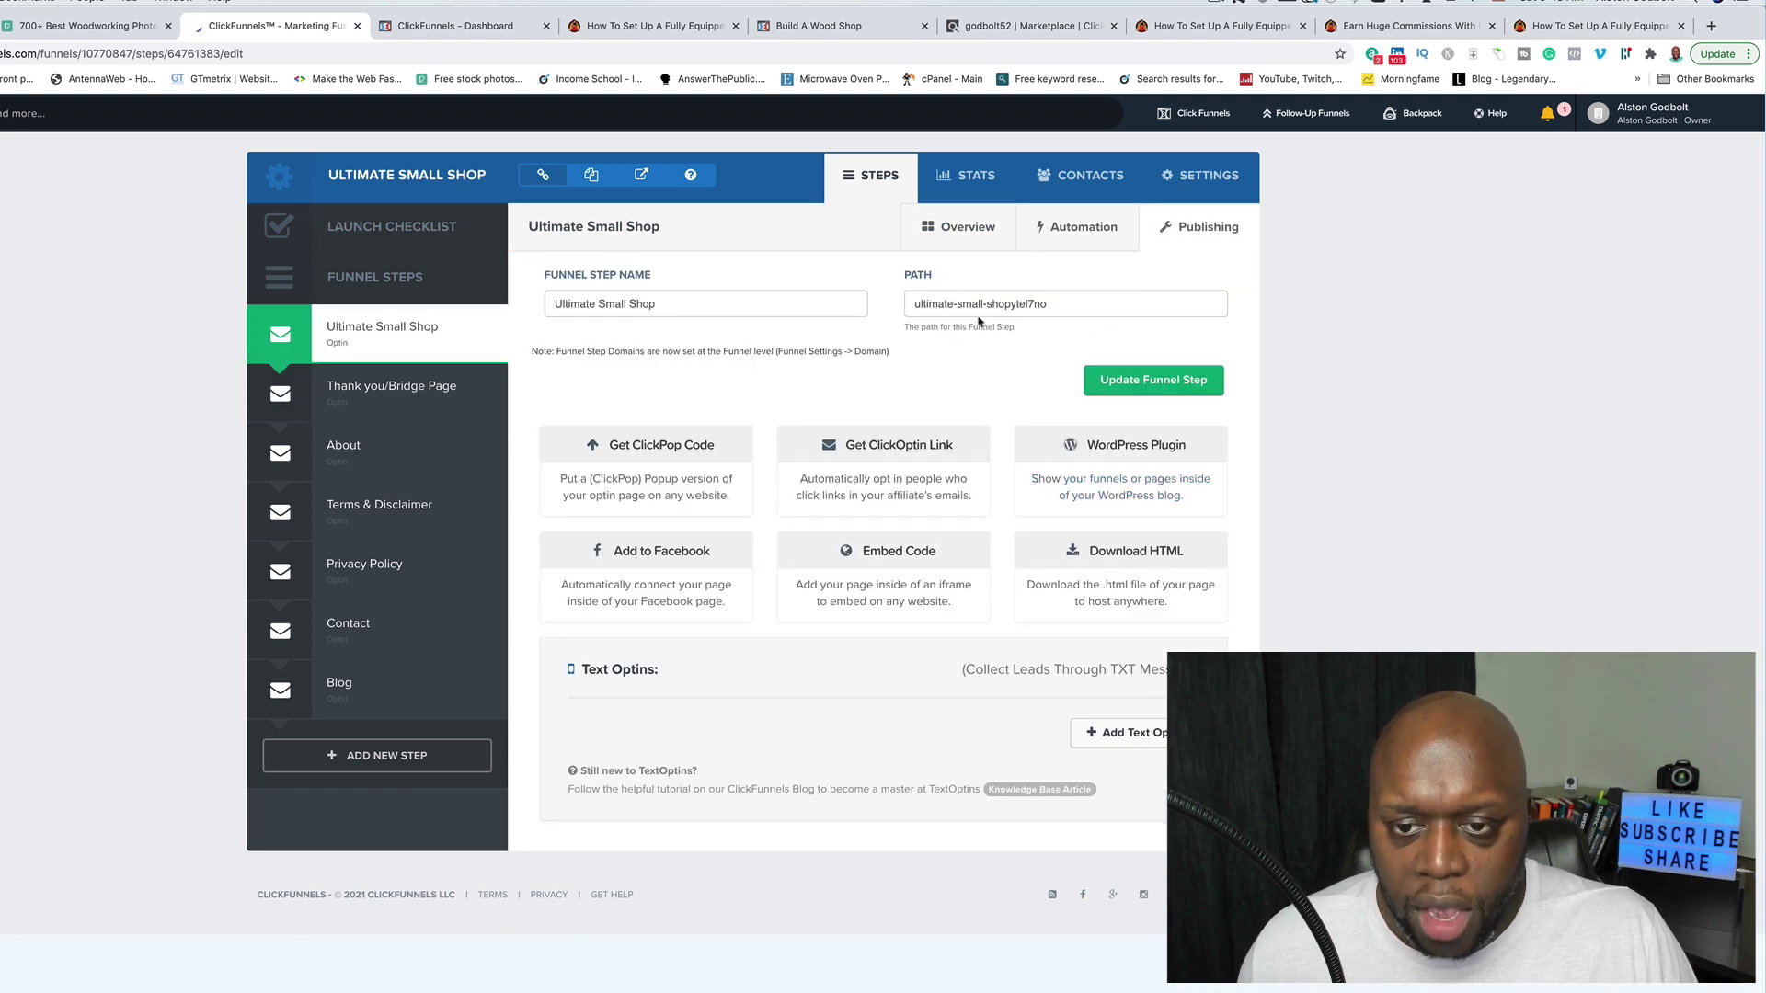
{"action": "left_click_drag", "start_coordinate": [1014, 304], "coordinate": [1089, 307]}
{"action": "key", "text": "BackSpace"}
{"action": "left_click", "coordinate": [1162, 379]}
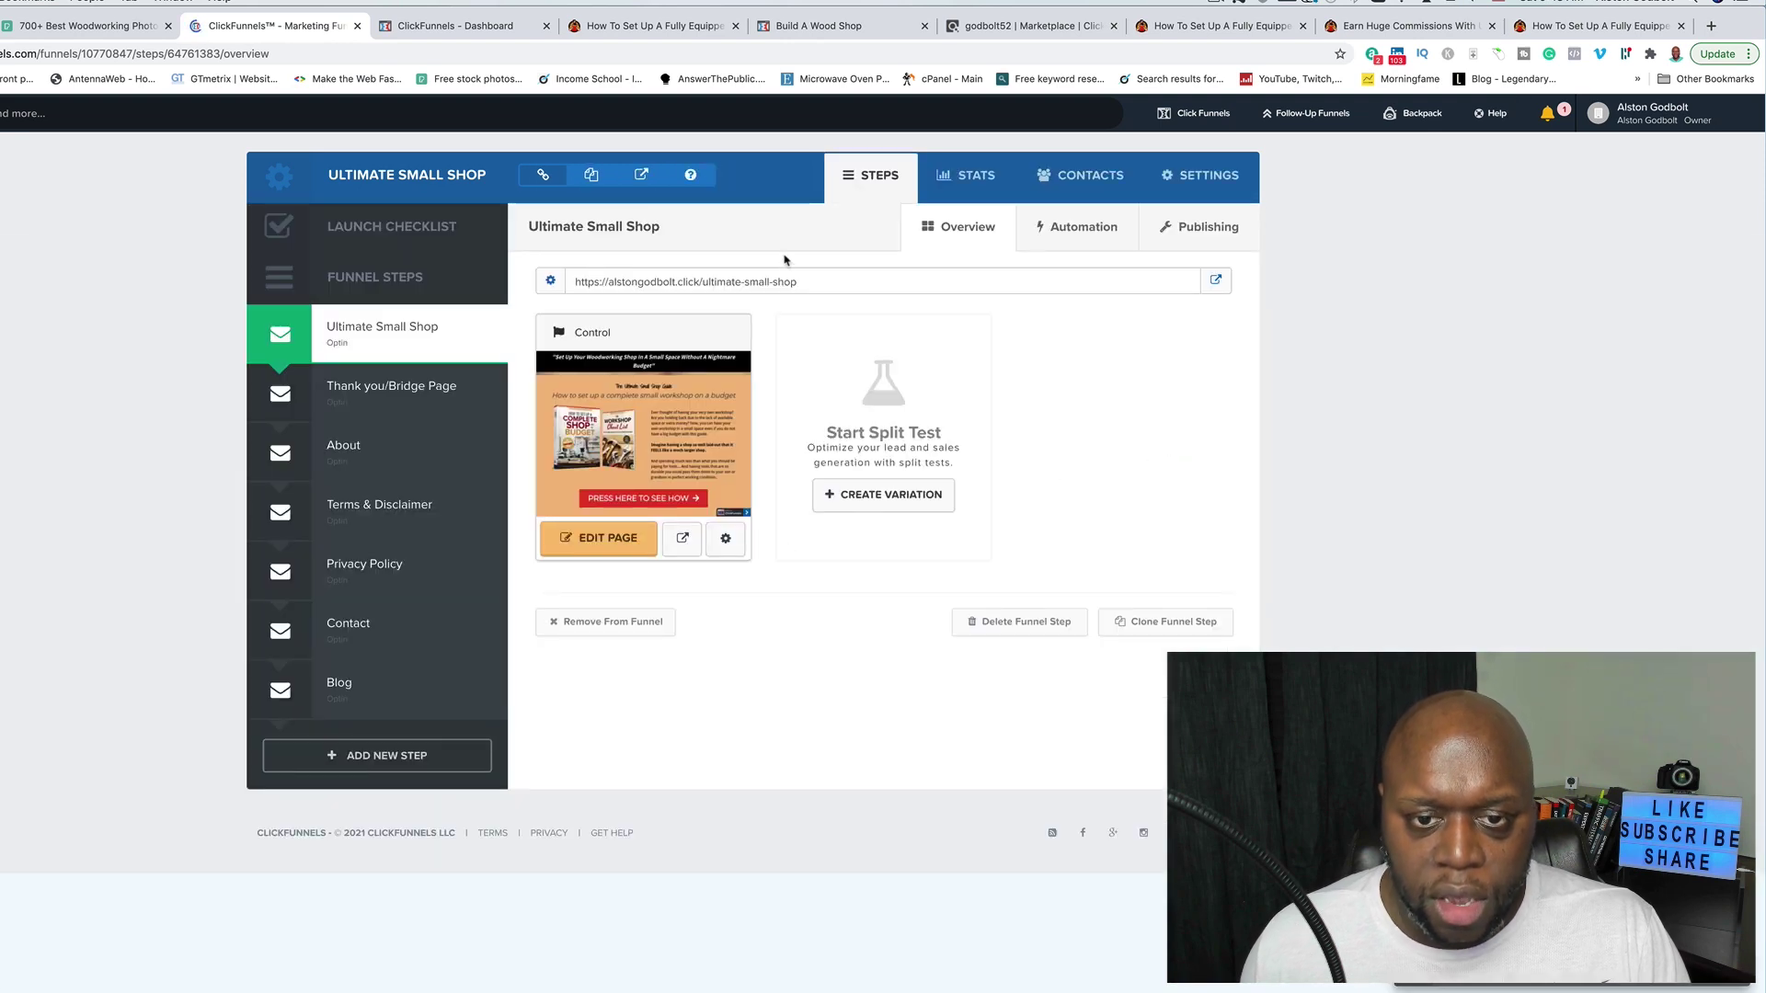
Step: Copy the funnel step's path and update the opt-in page's own path to ultimate-small-shop-a
{"action": "left_click_drag", "start_coordinate": [798, 284], "coordinate": [703, 285]}
{"action": "key", "text": "super+c"}
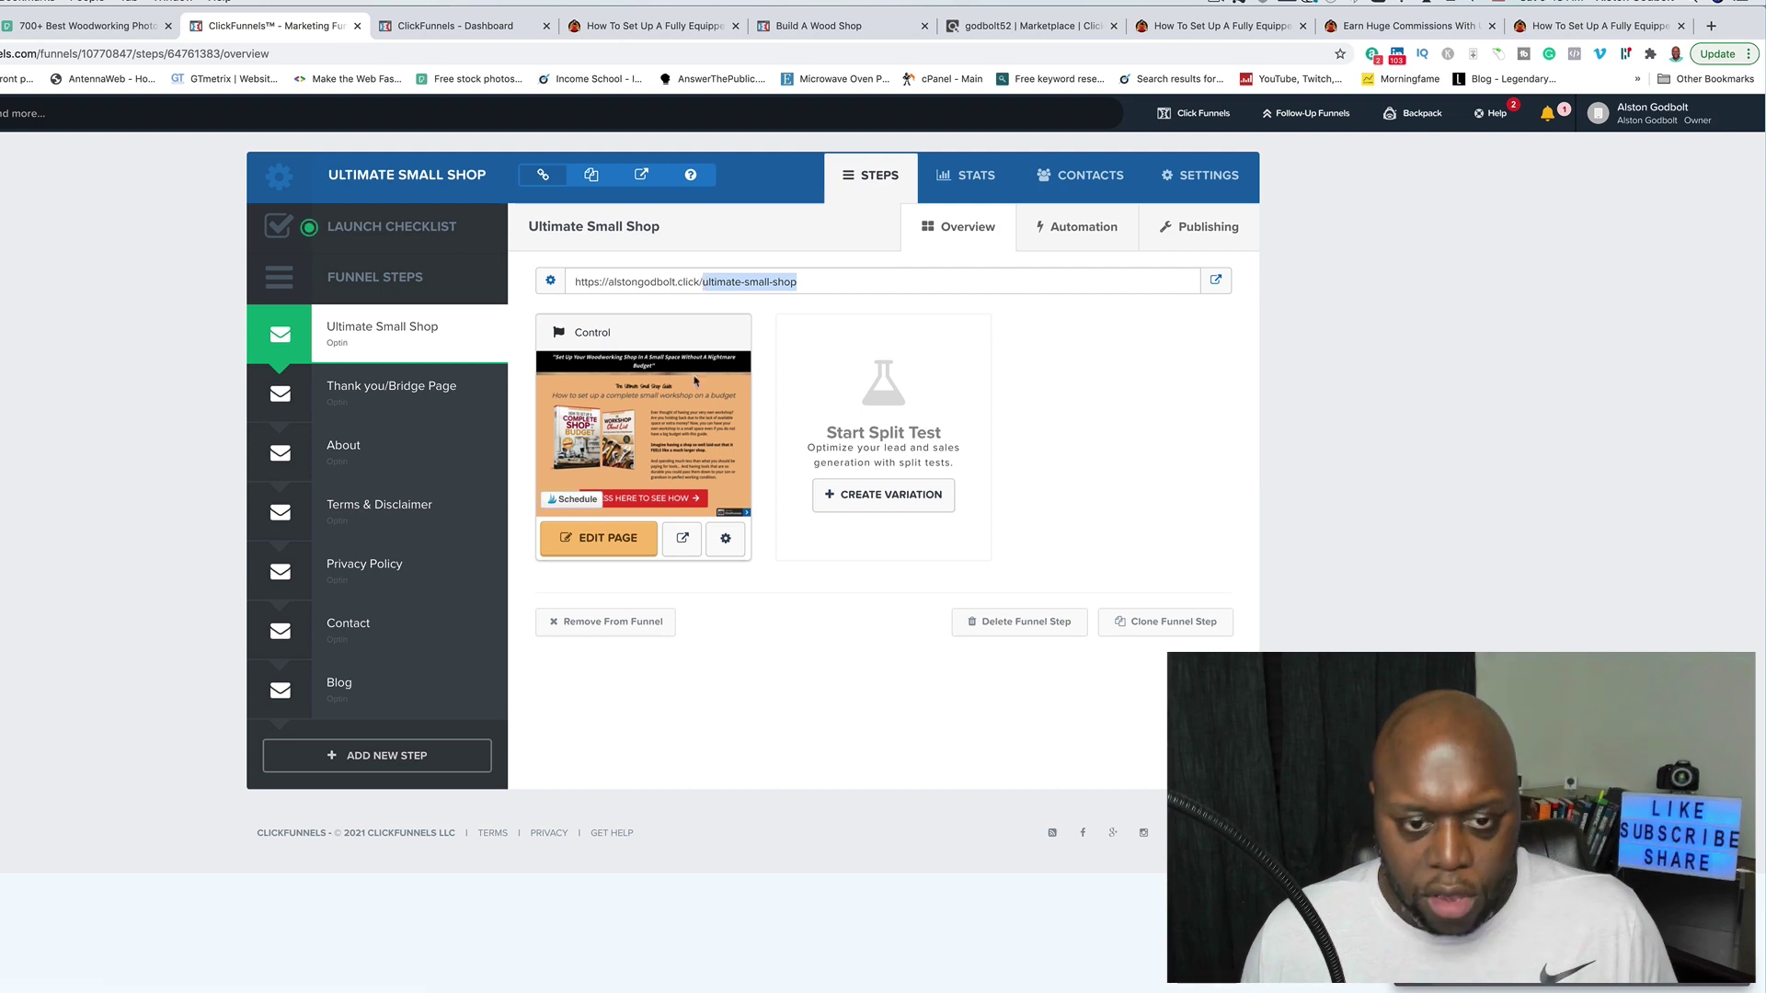
{"action": "left_click", "coordinate": [726, 538]}
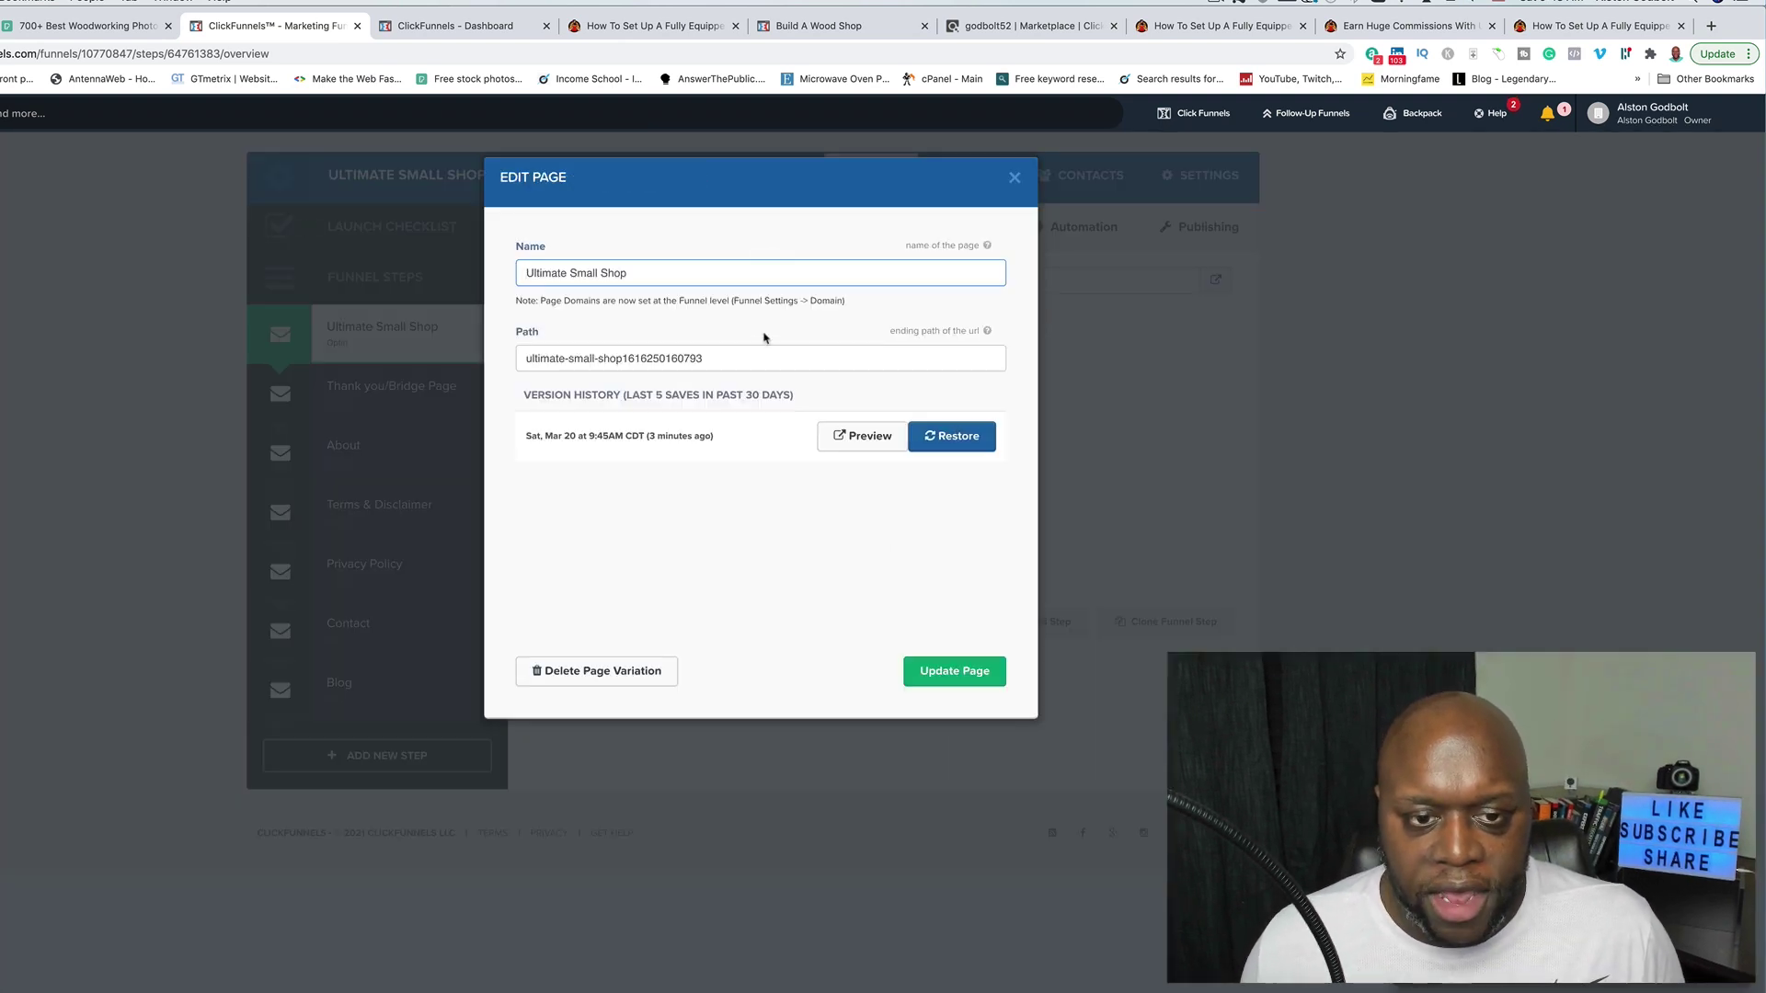
{"action": "triple_click", "coordinate": [745, 366]}
{"action": "key", "text": "super+v"}
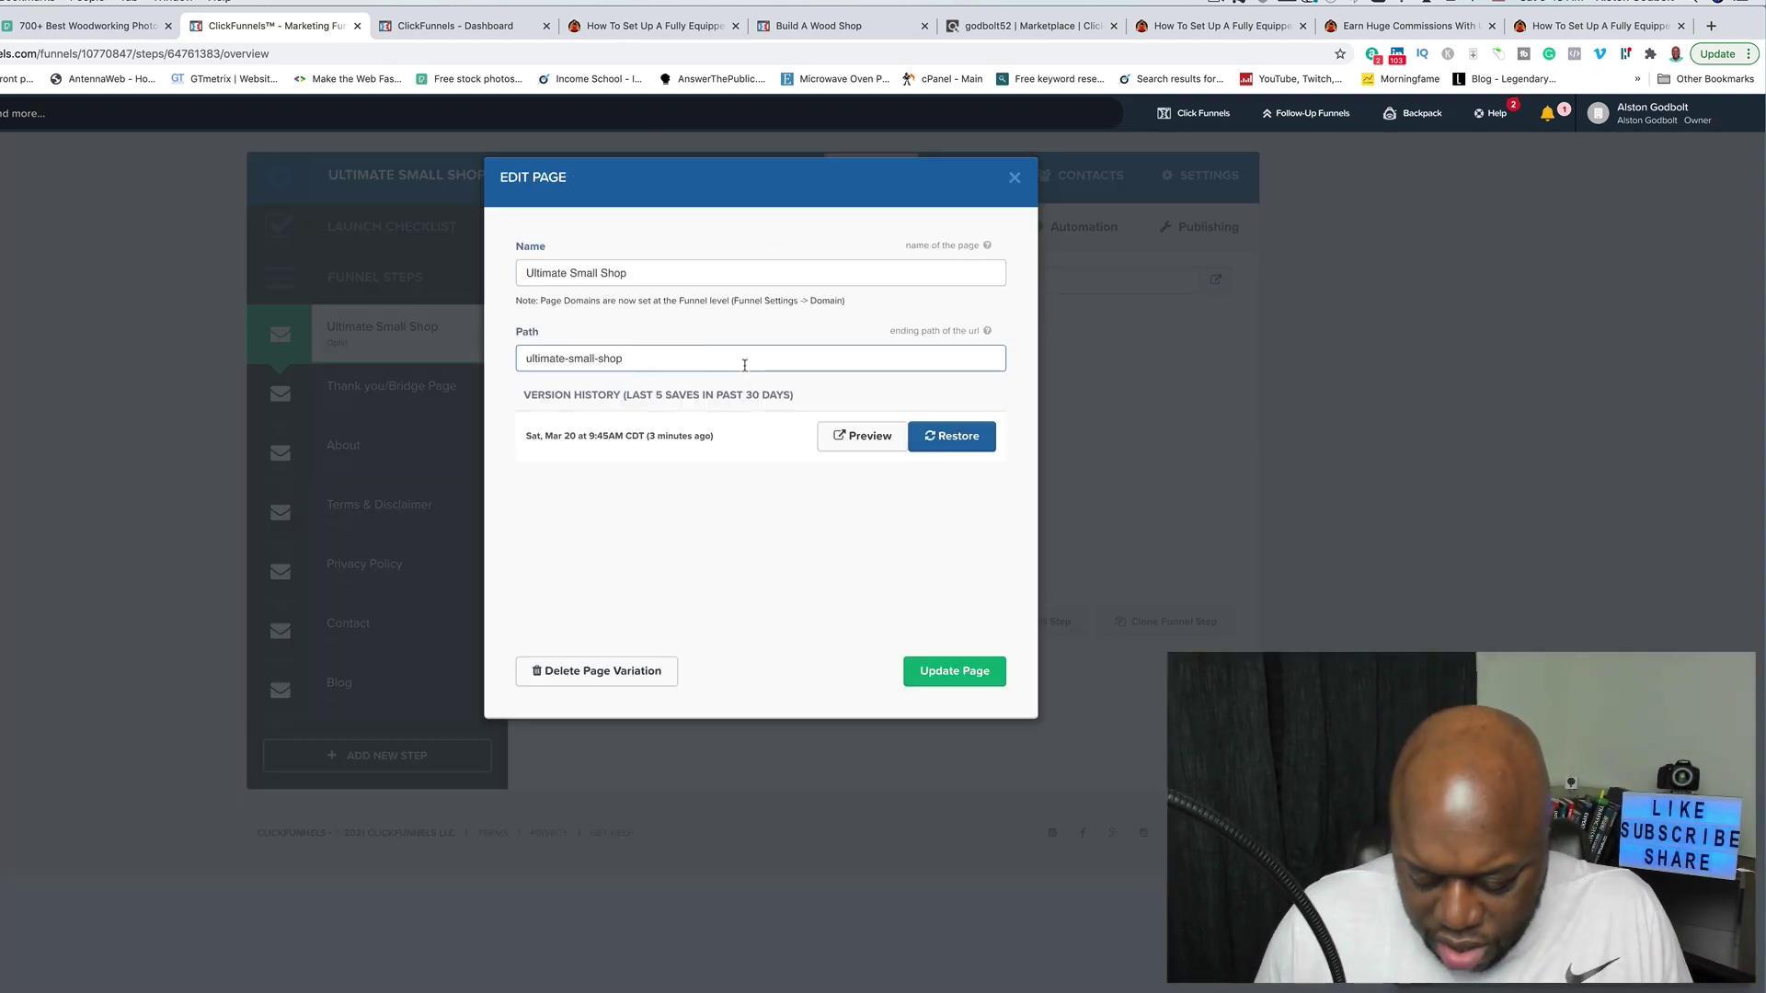
{"action": "type", "text": "-sma"}
{"action": "left_click", "coordinate": [981, 672]}
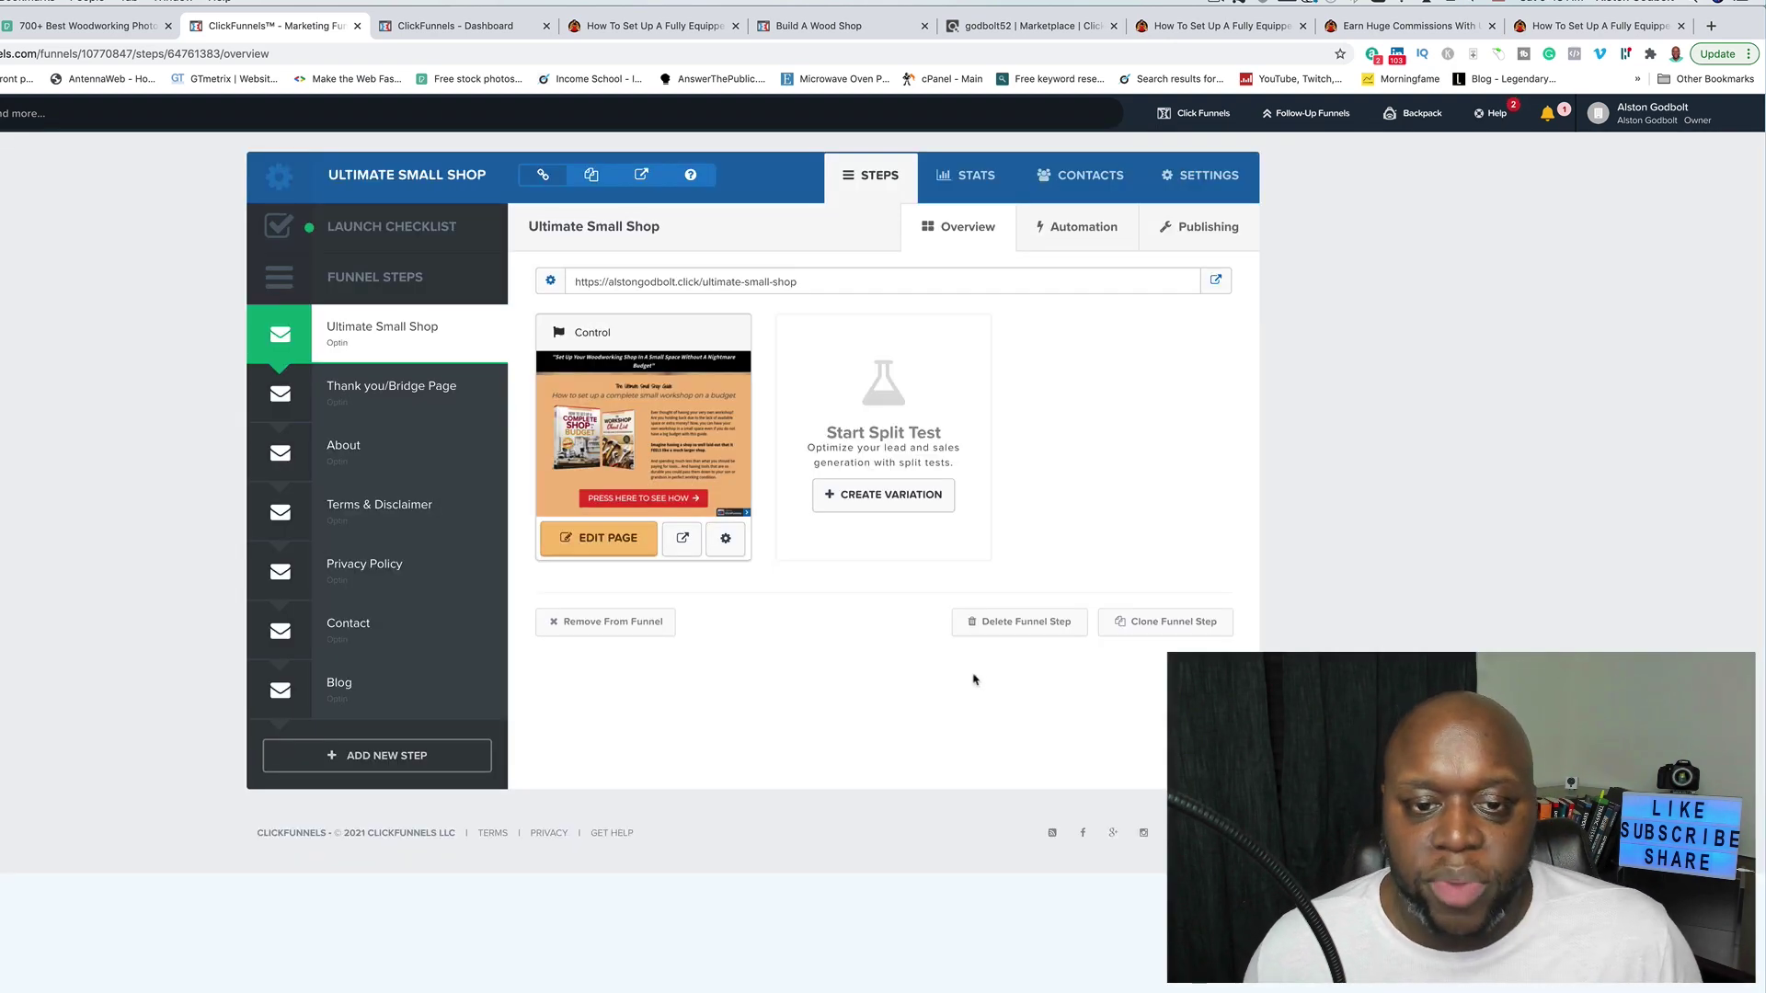
Step: Close the spare ClickFunnels dashboard tab, then open the live opt-in page and copy its full web address
{"action": "left_click", "coordinate": [479, 35]}
{"action": "left_click", "coordinate": [546, 26]}
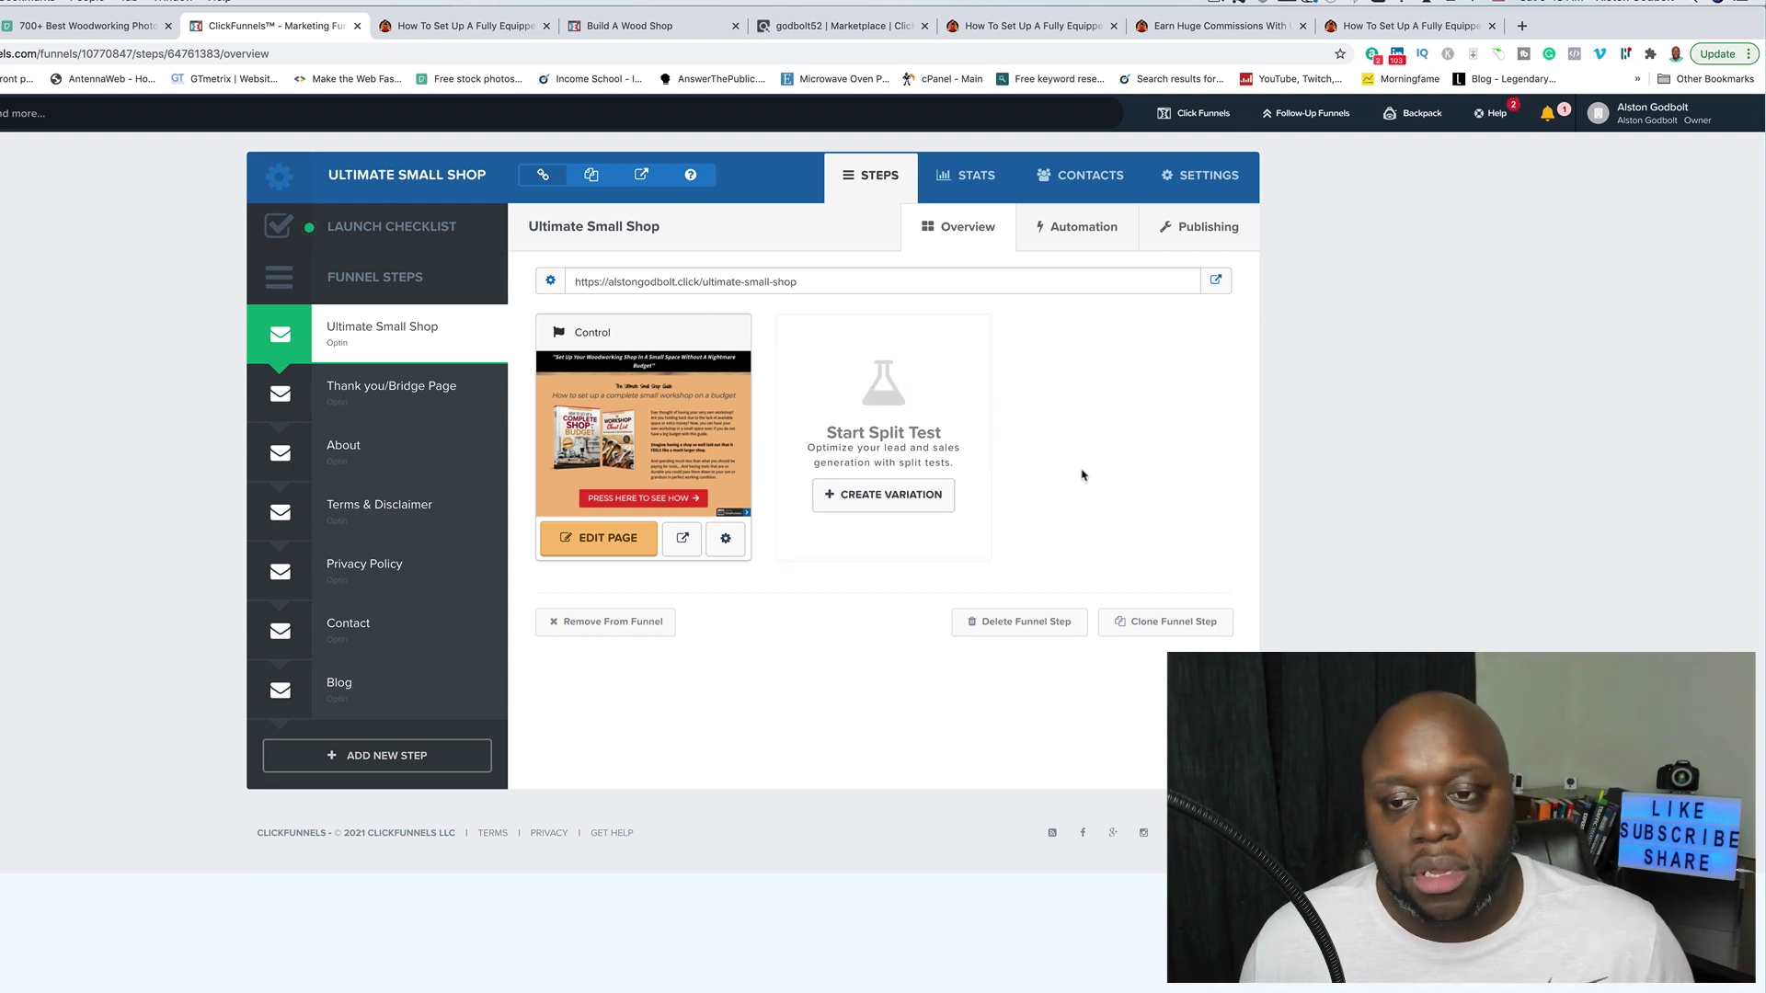
{"action": "left_click", "coordinate": [1216, 280]}
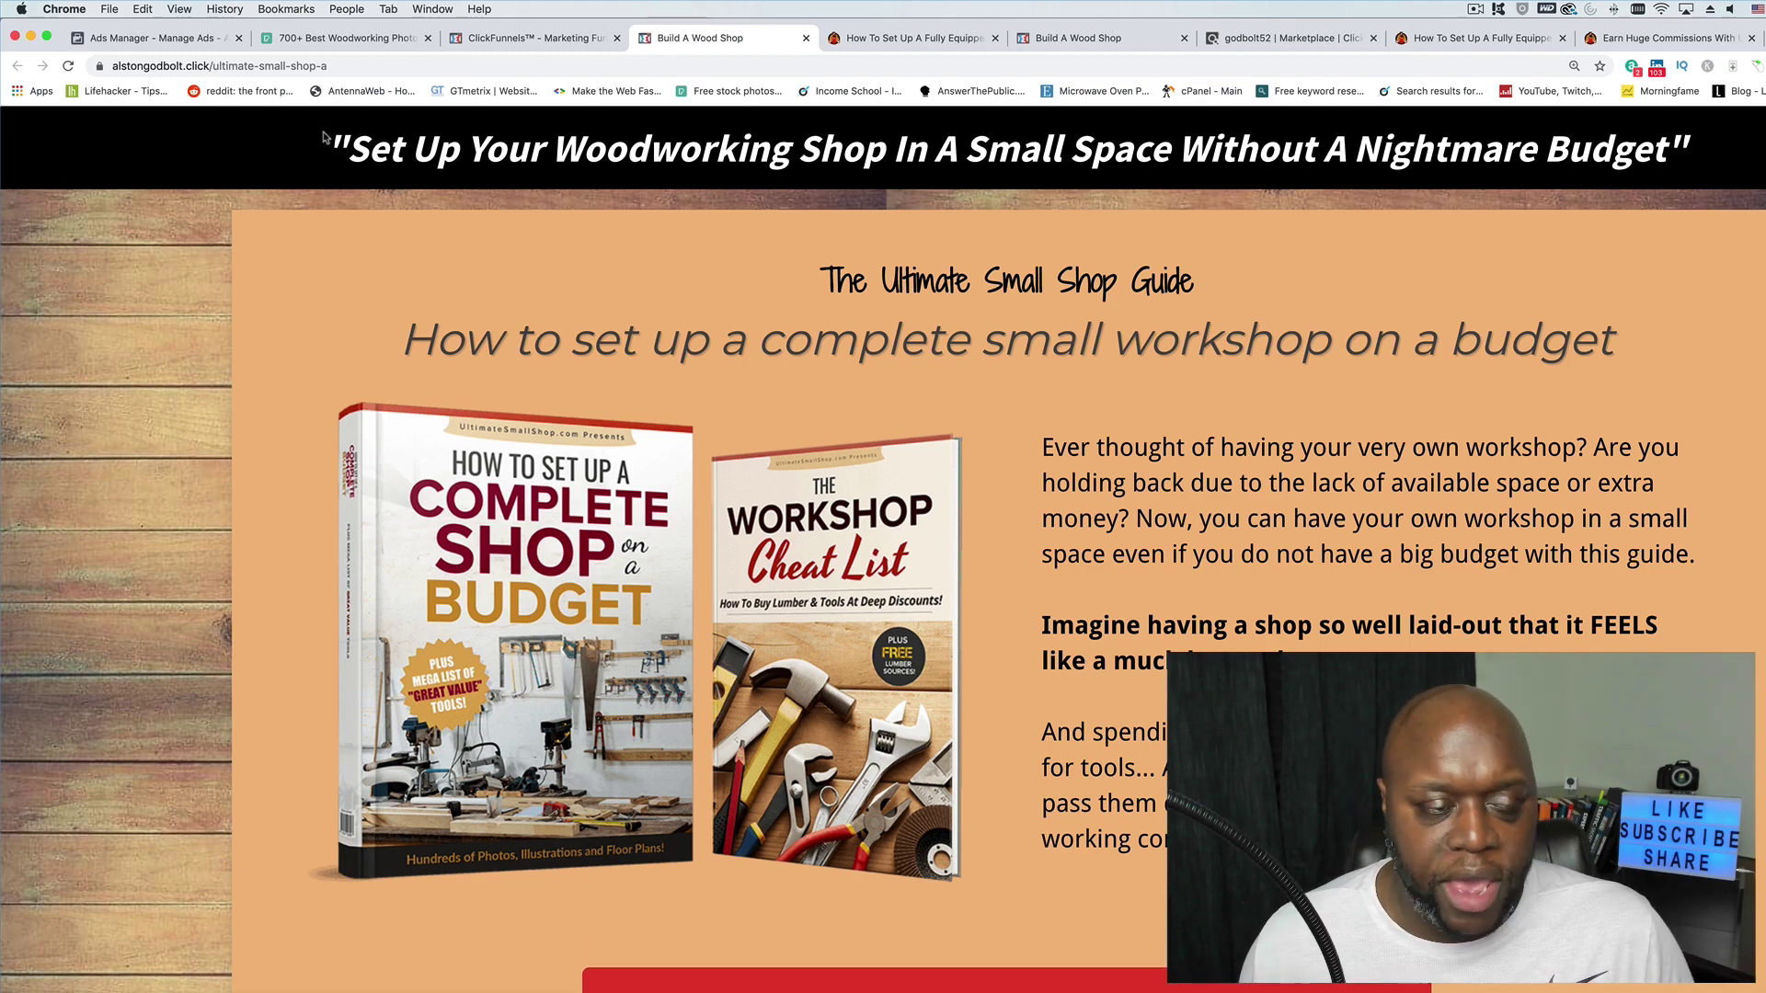
{"action": "left_click", "coordinate": [409, 66]}
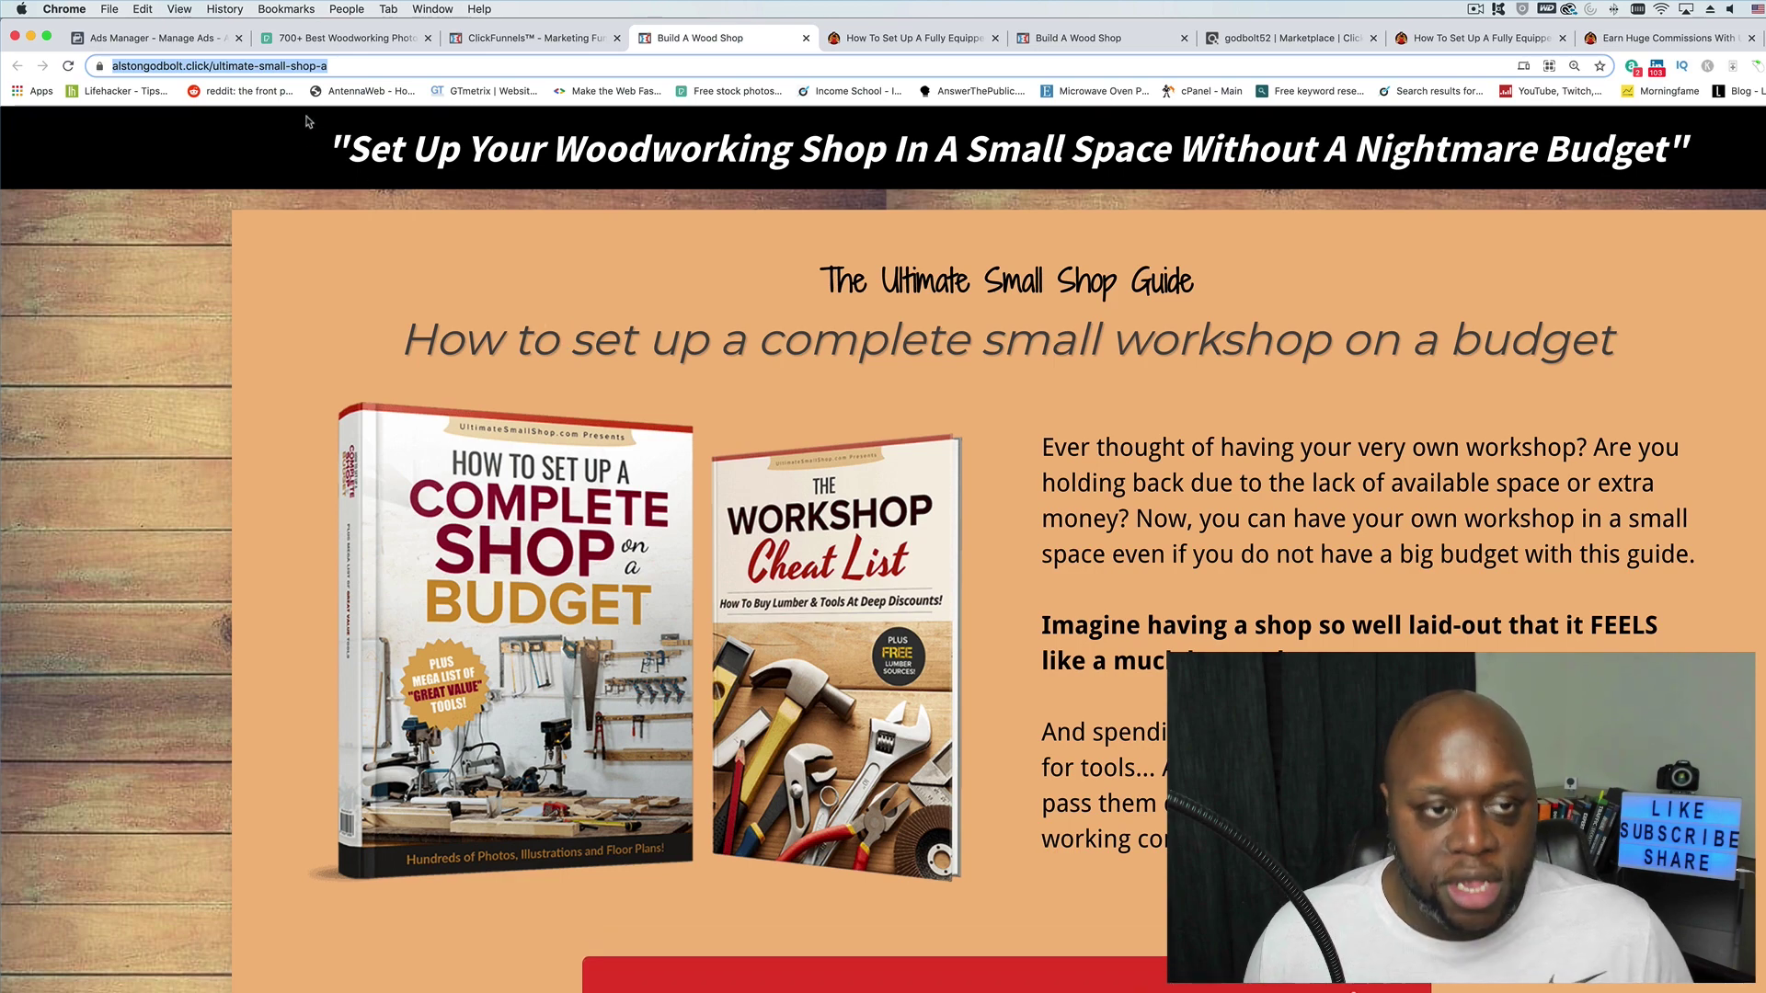
{"action": "left_click", "coordinate": [543, 37]}
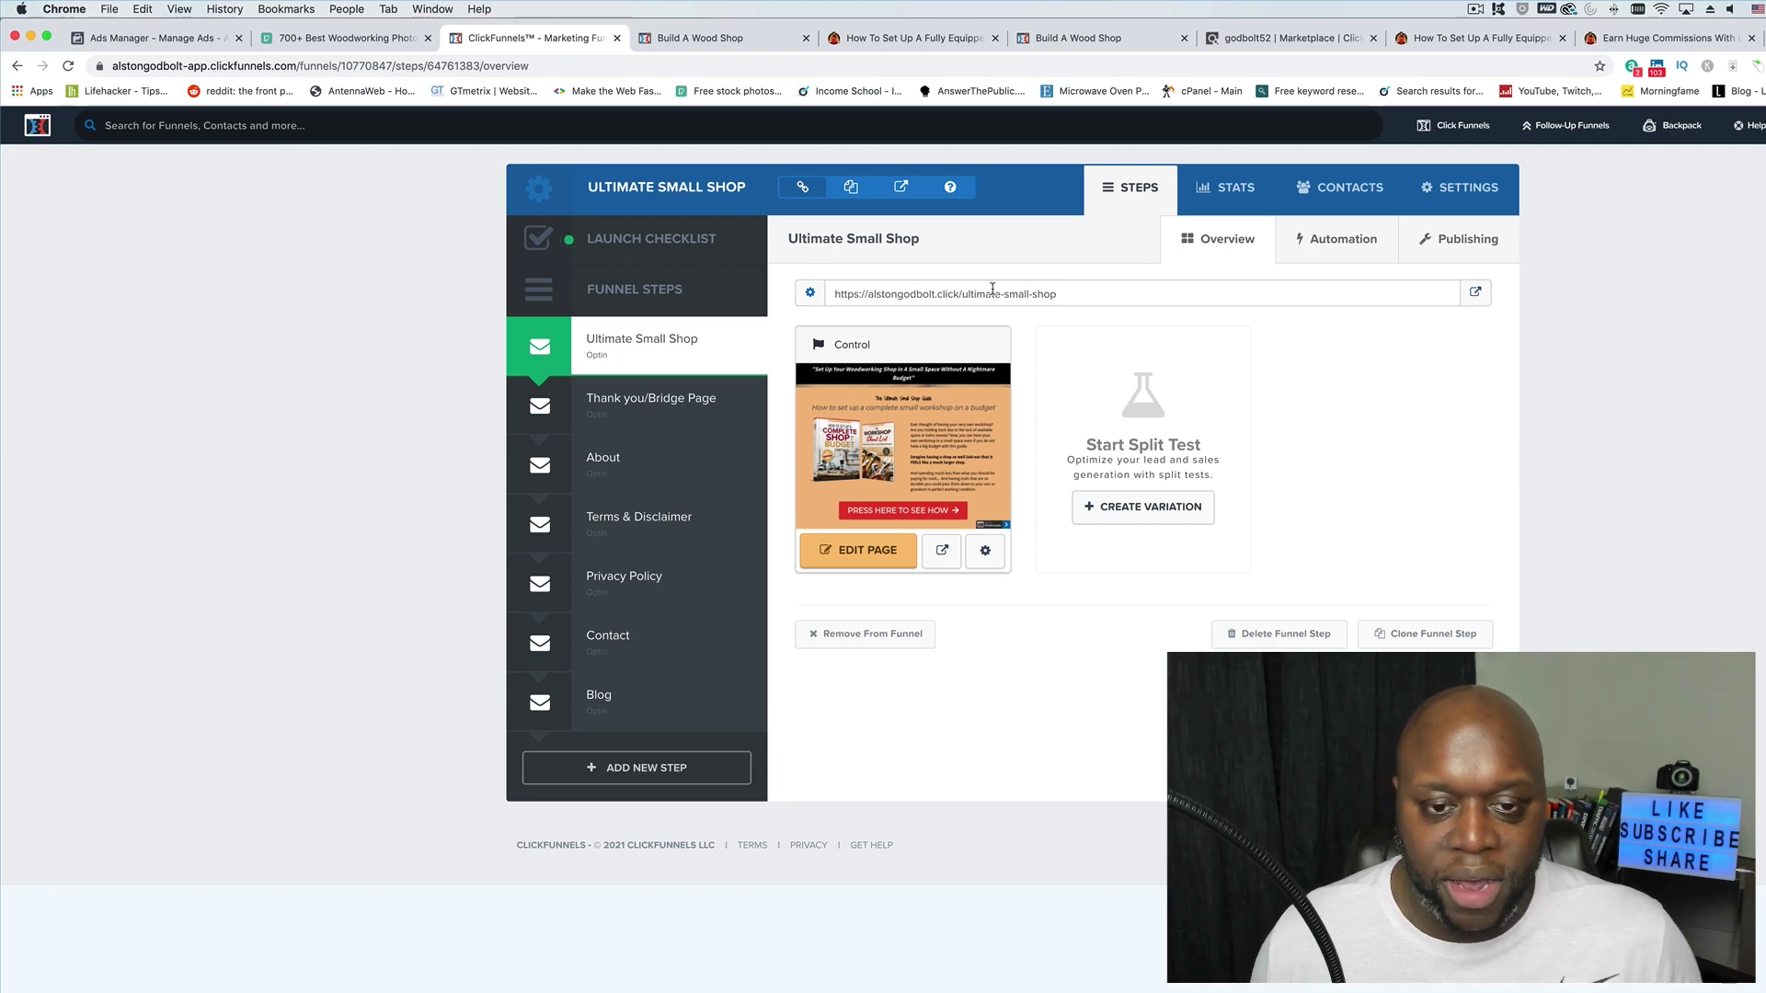
{"action": "left_click", "coordinate": [1475, 294]}
{"action": "left_click", "coordinate": [346, 66]}
{"action": "key", "text": "super+c"}
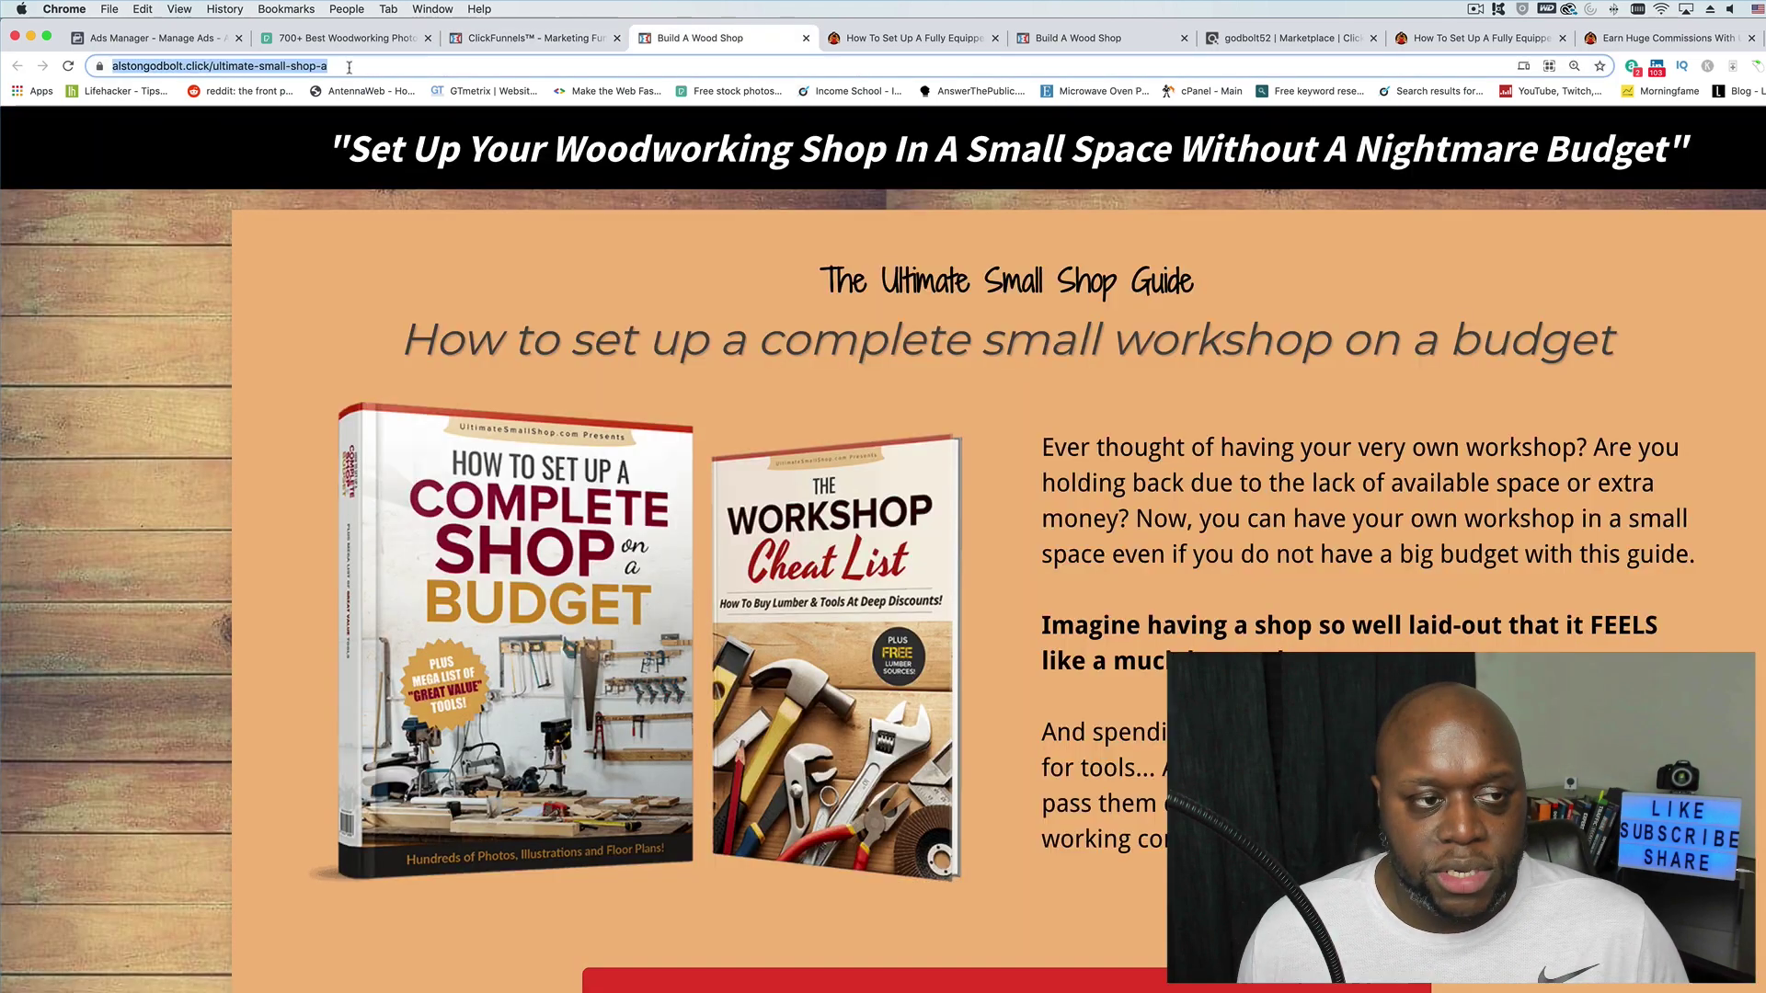
Step: Switch to Ads Manager, paste the opt-in page's address as the ad's website URL and review the remaining ad settings
{"action": "key", "text": "super+1"}
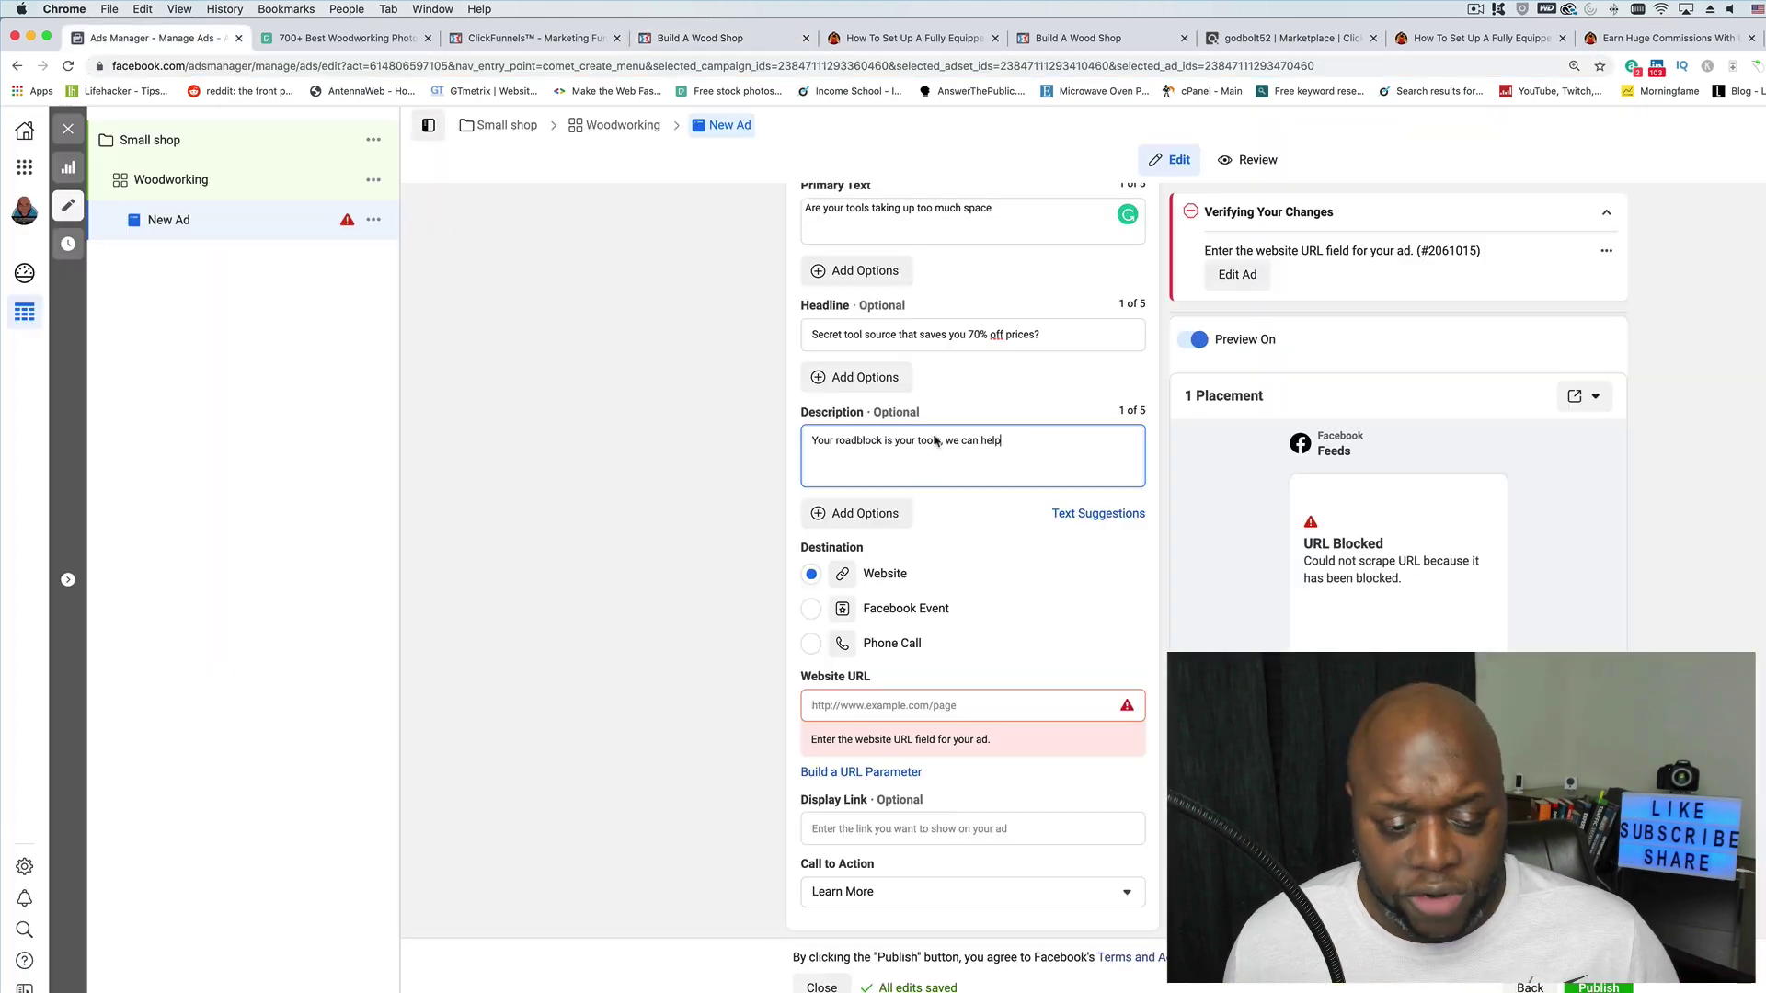
{"action": "left_click", "coordinate": [934, 707]}
{"action": "key", "text": "super+v"}
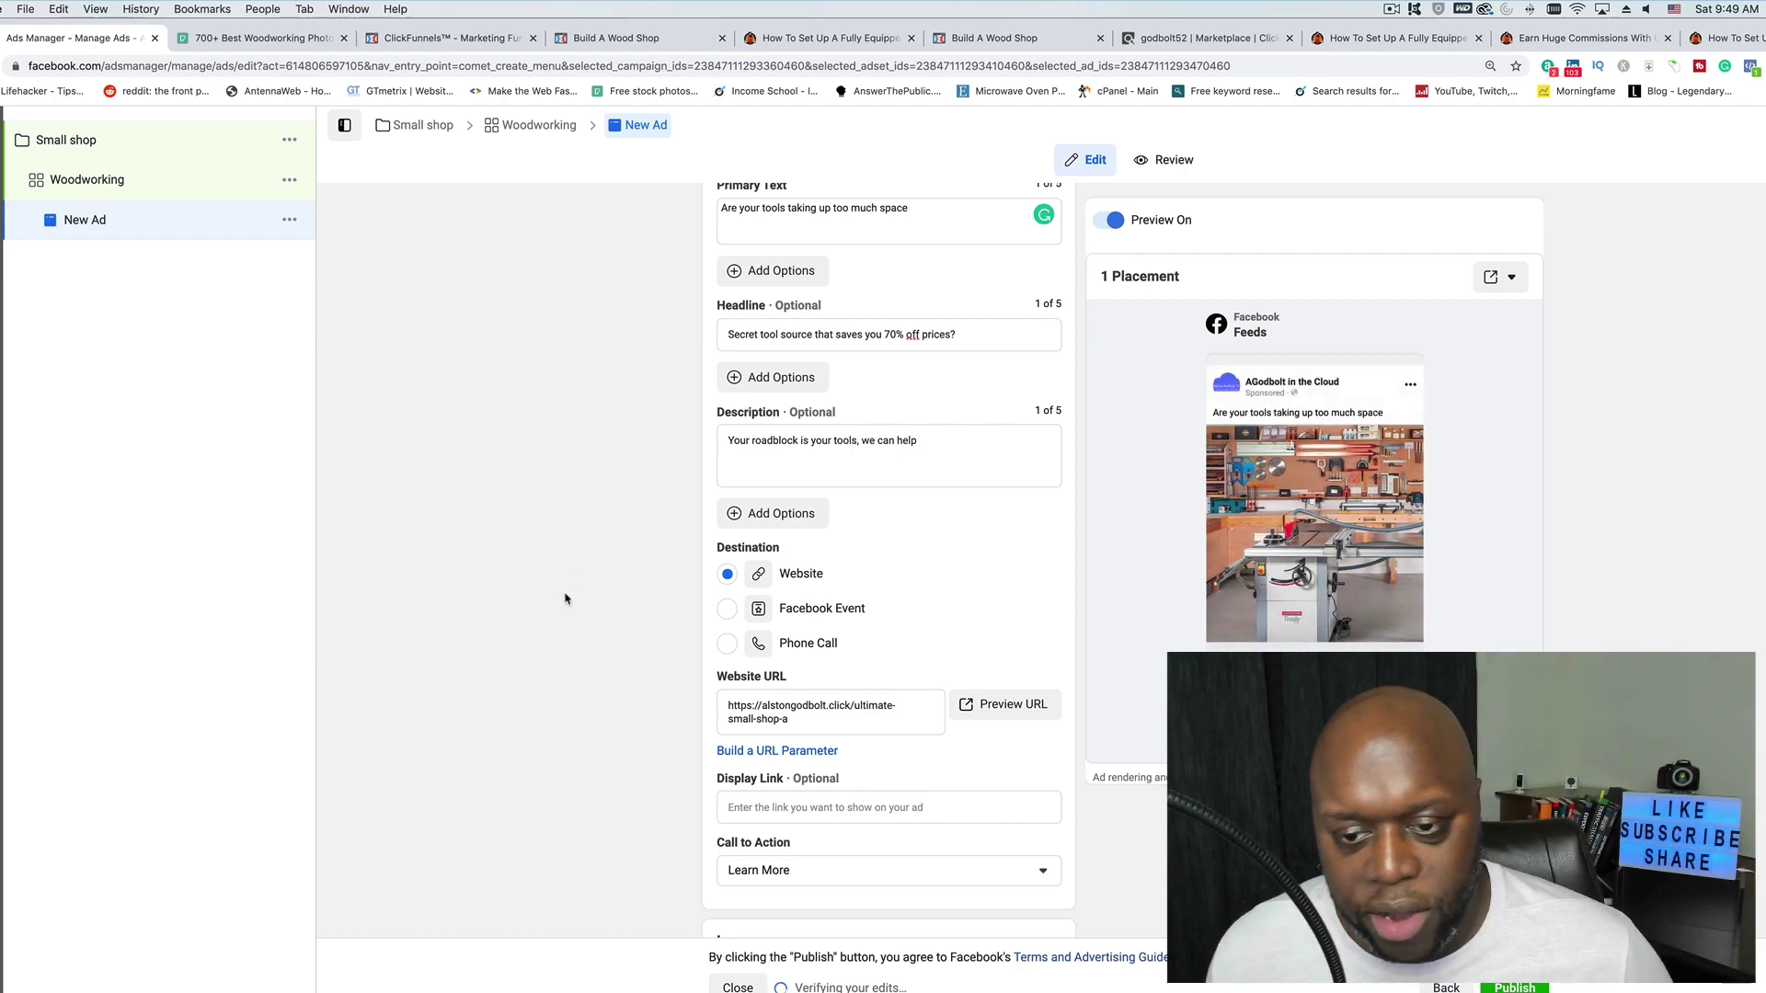
{"action": "scroll", "coordinate": [590, 779], "scroll_direction": "down", "scroll_amount": 6}
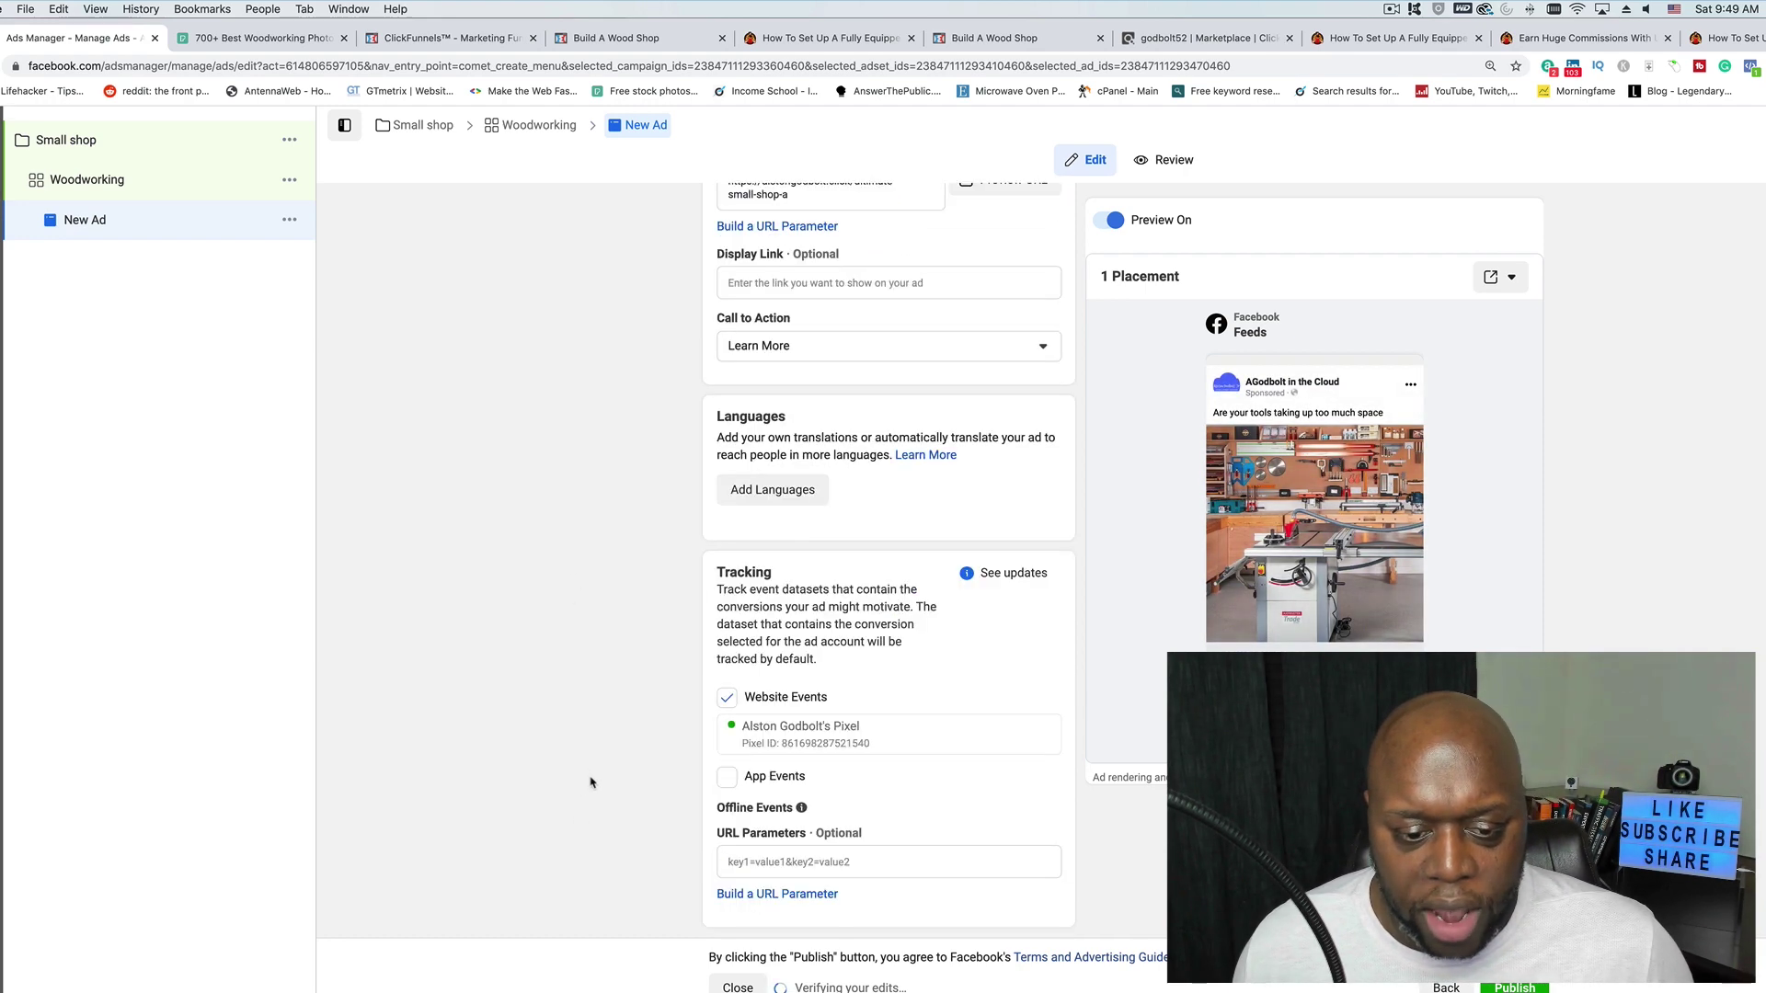
{"action": "scroll", "coordinate": [591, 783], "scroll_direction": "up", "scroll_amount": 12}
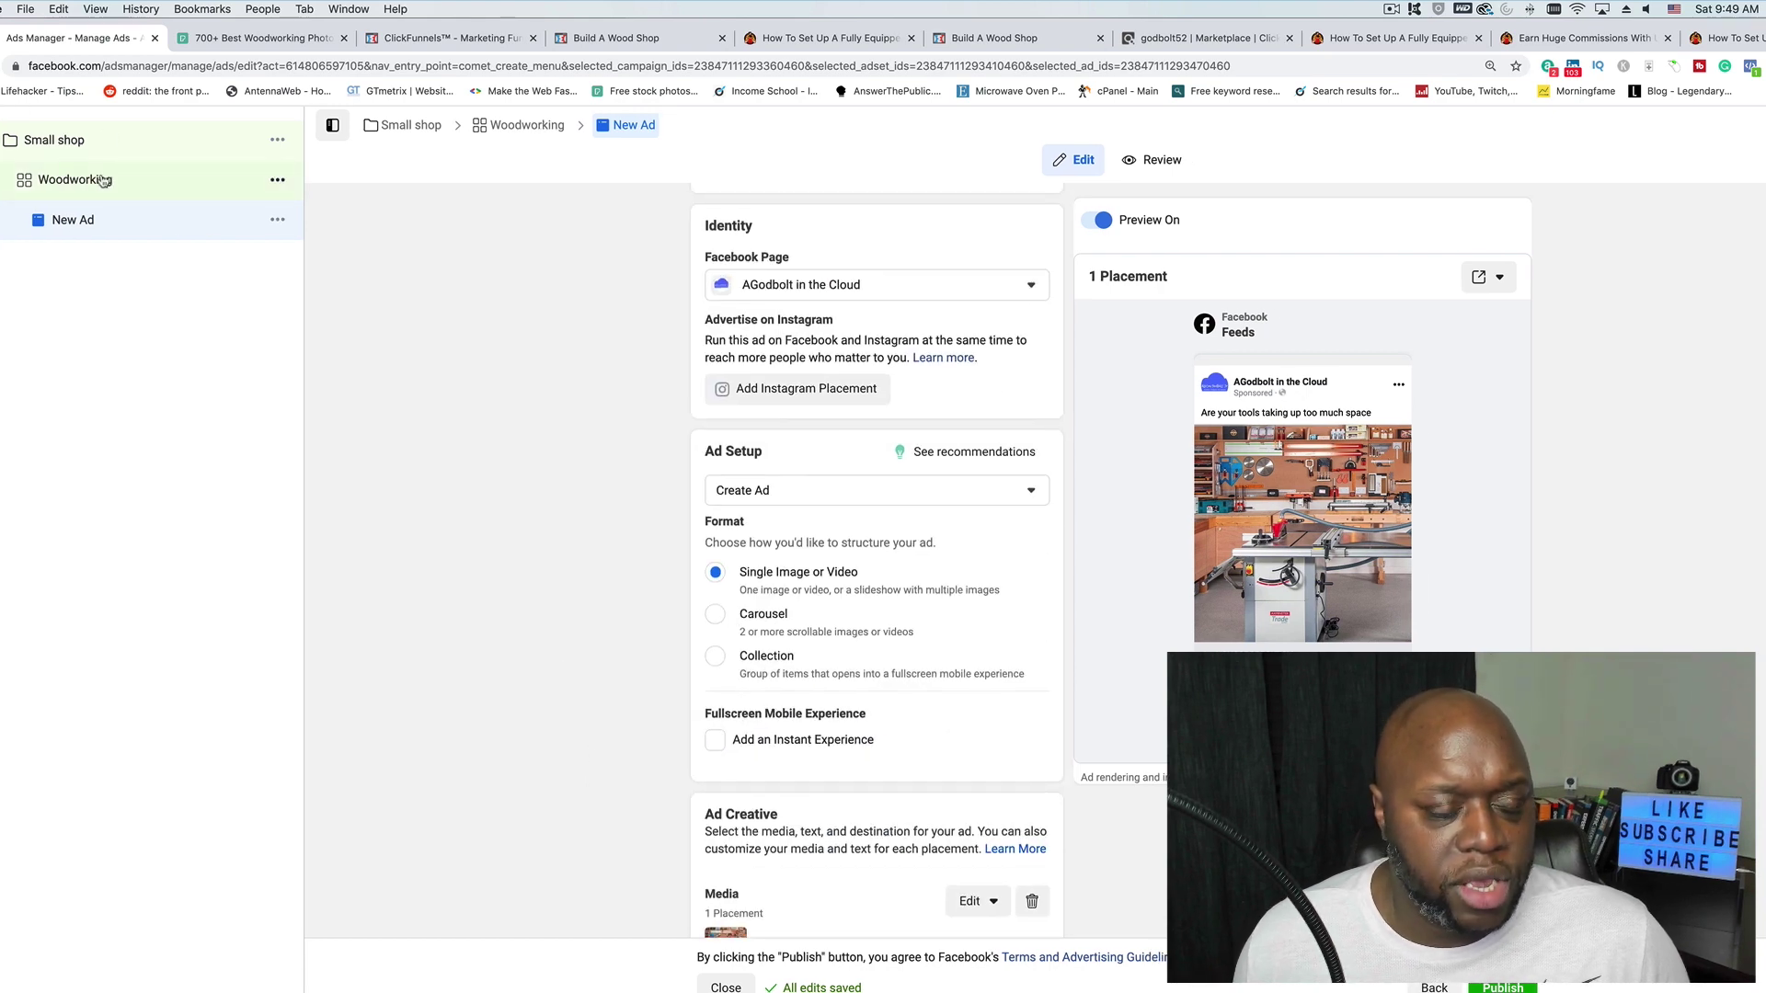
{"action": "scroll", "coordinate": [773, 496], "scroll_direction": "up", "scroll_amount": 1}
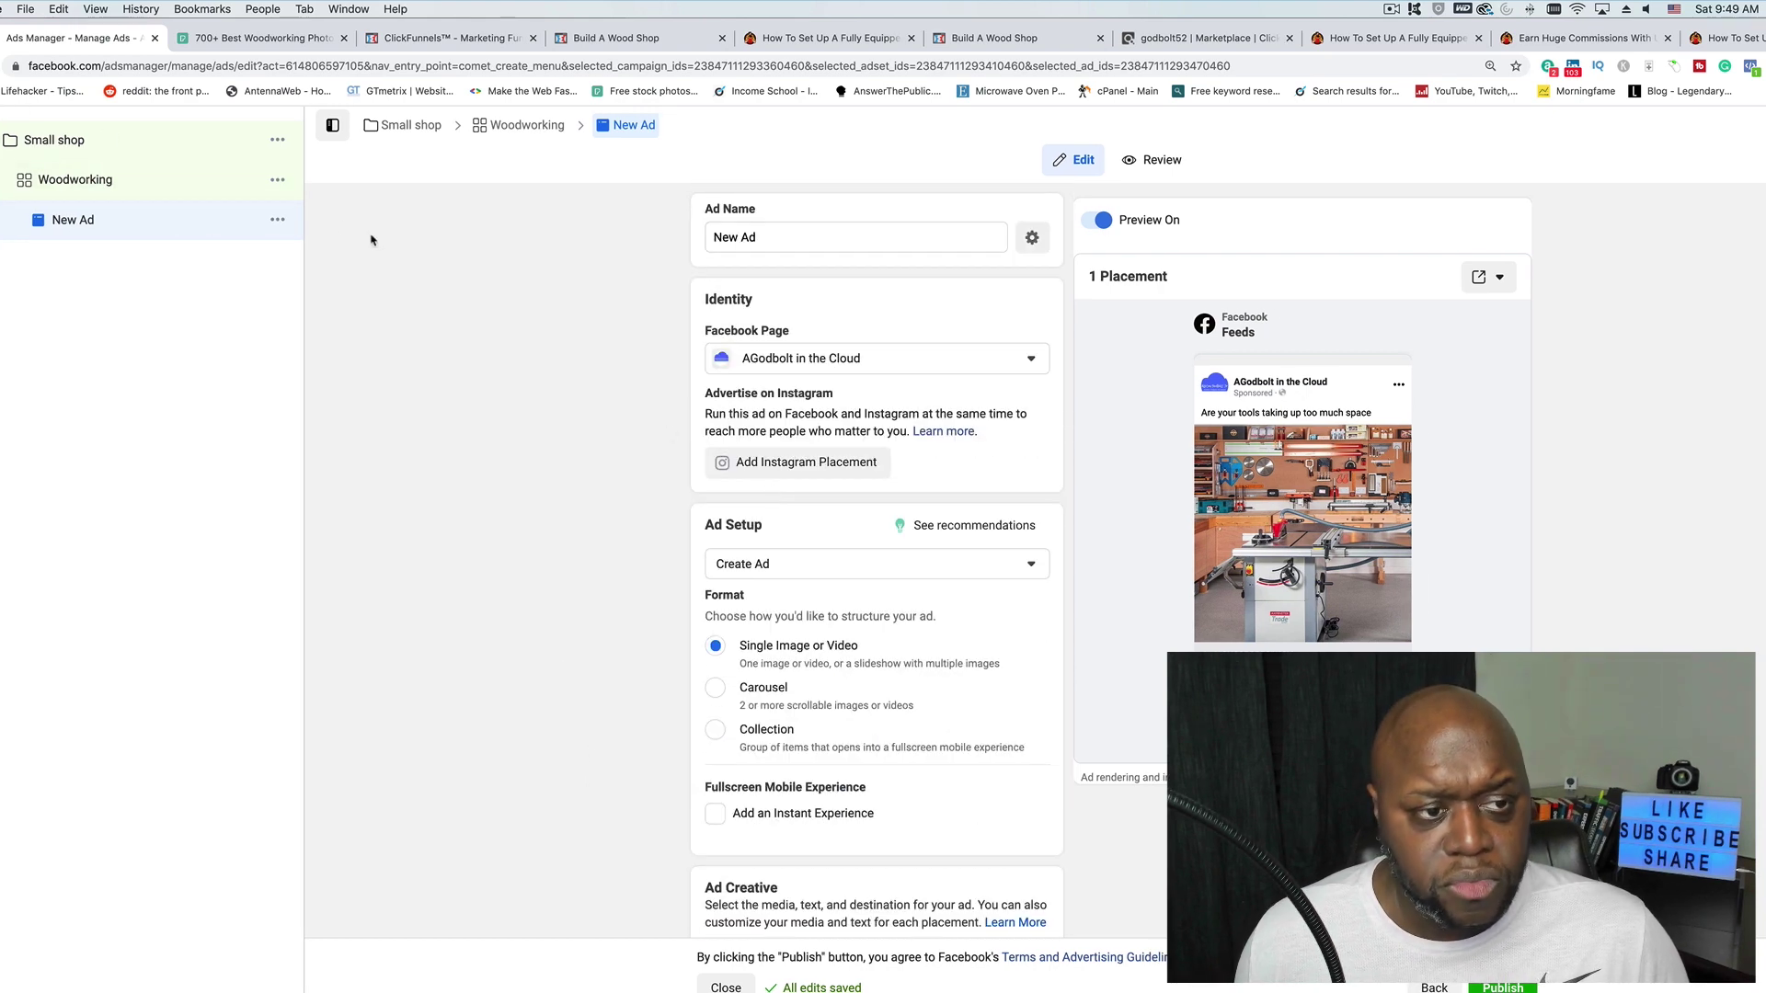
Step: Duplicate the Woodworking ad set within the original campaign, making 3 copies
{"action": "left_click", "coordinate": [278, 184]}
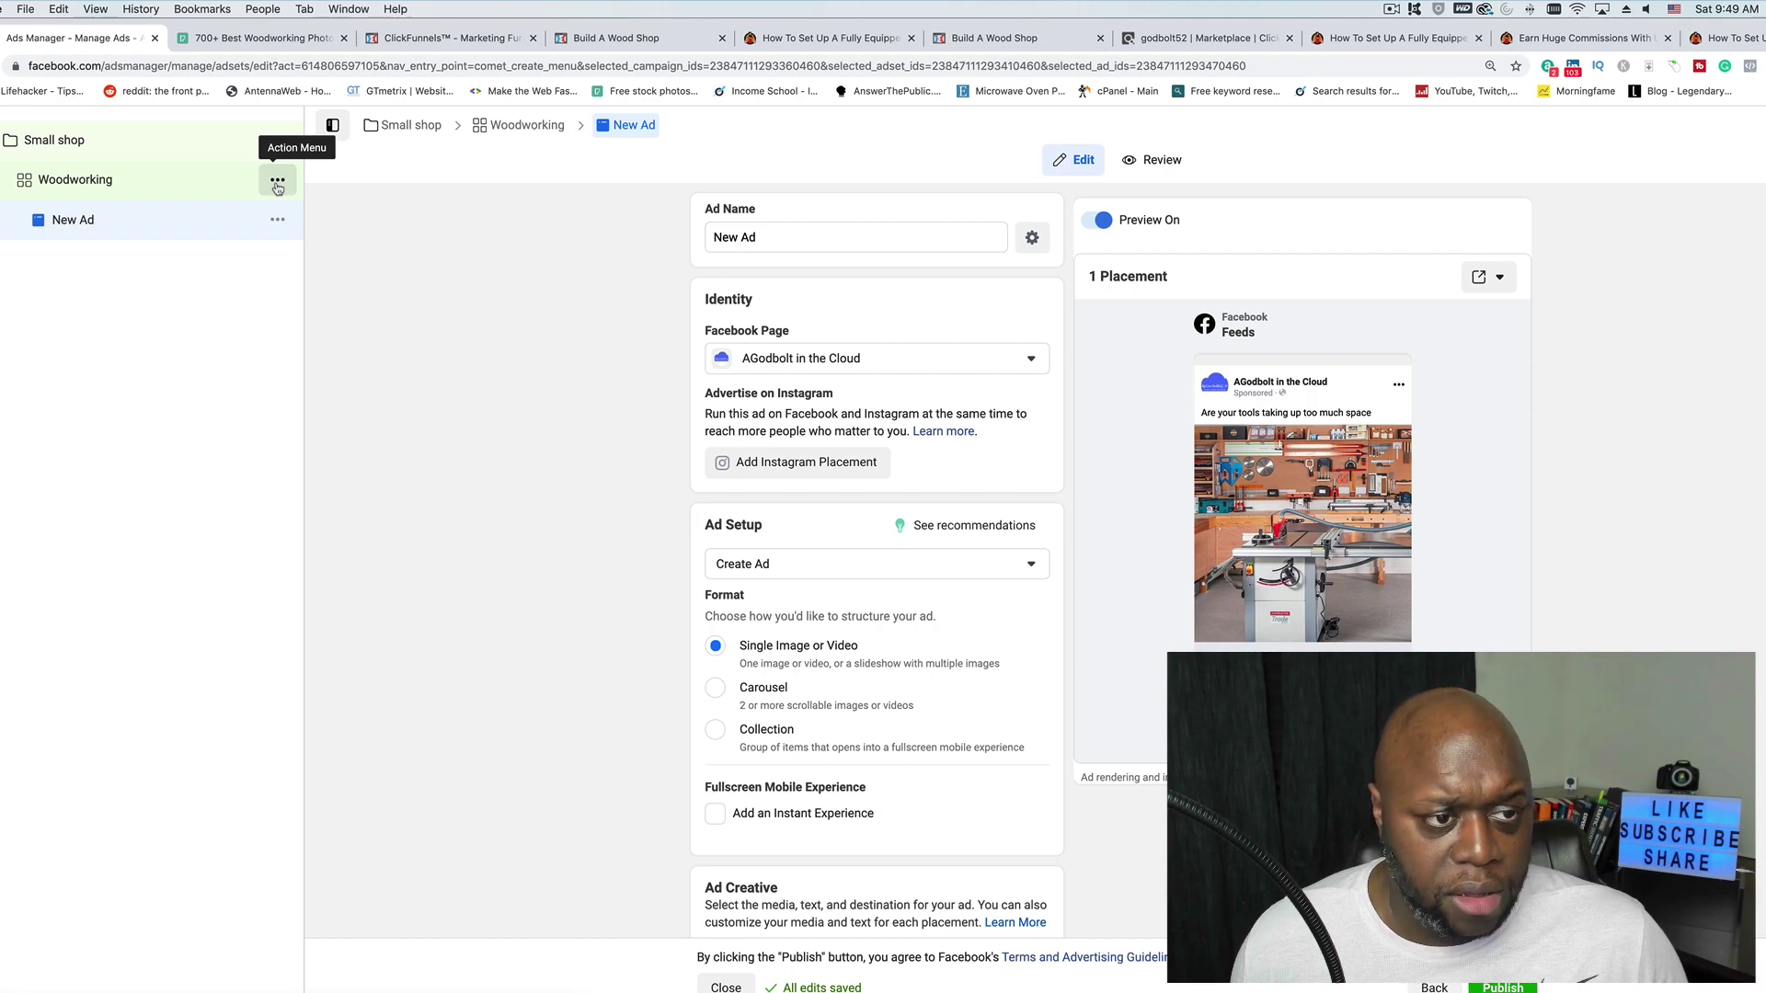
{"action": "left_click", "coordinate": [278, 184]}
{"action": "left_click", "coordinate": [316, 267]}
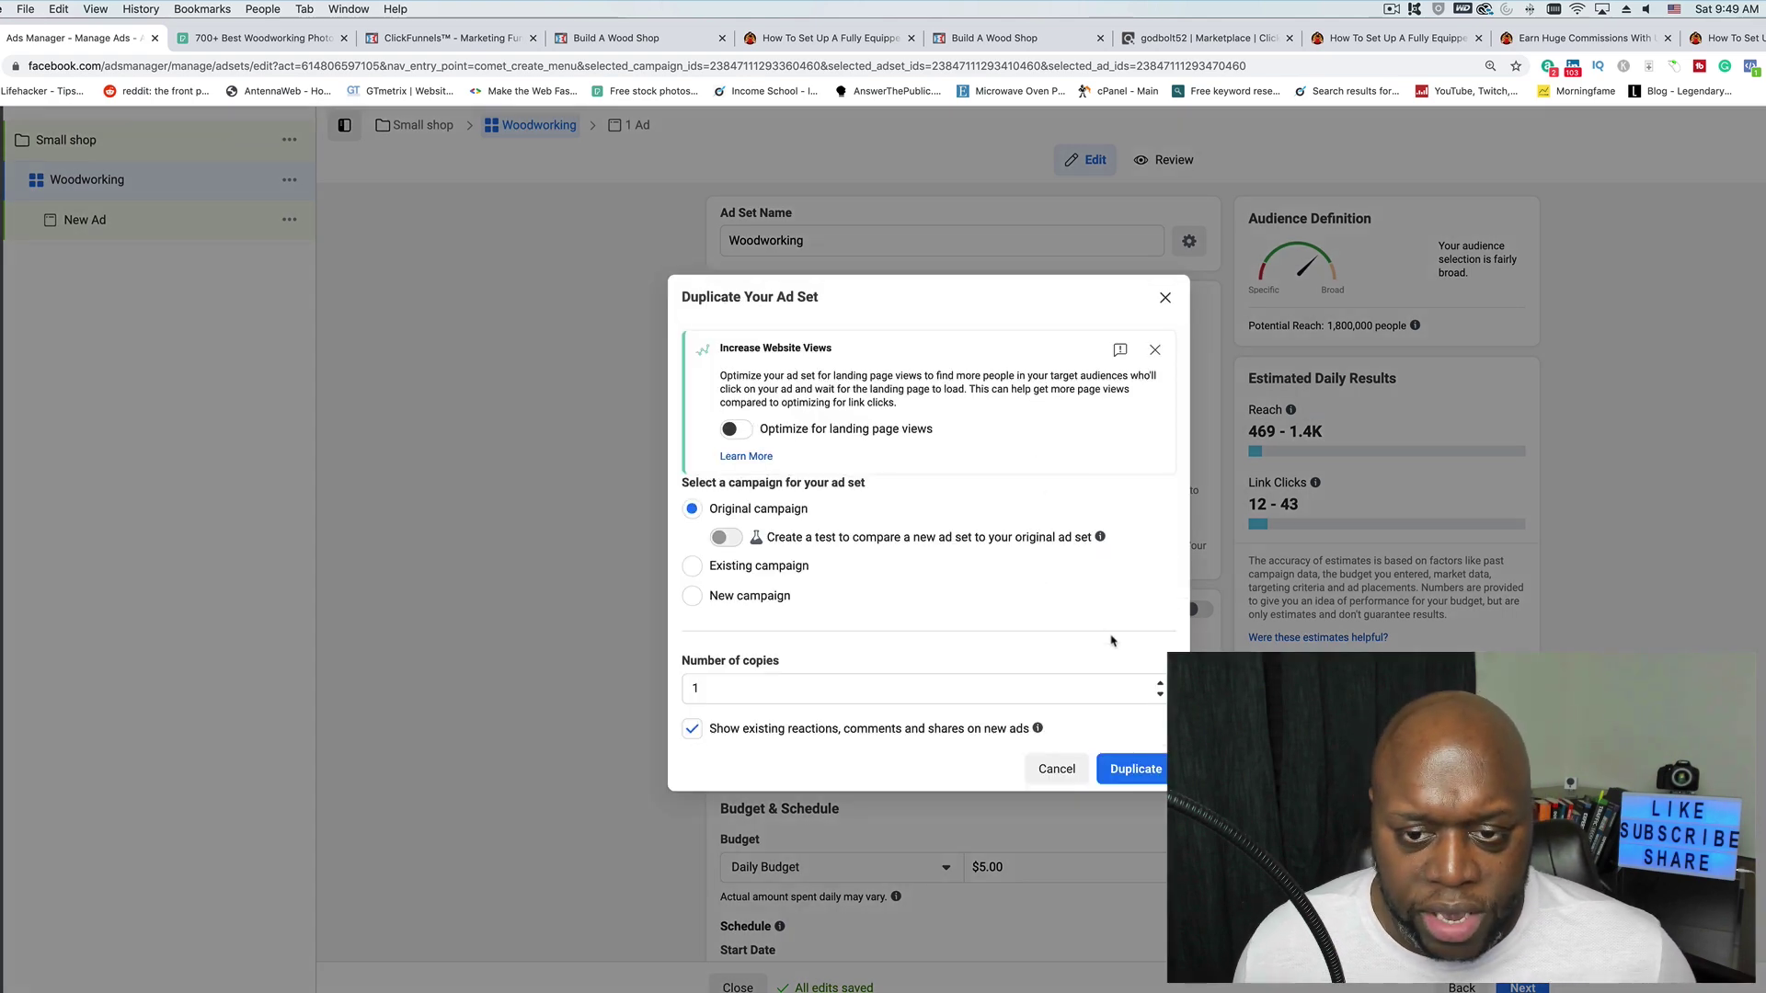
{"action": "left_click", "coordinate": [1160, 682]}
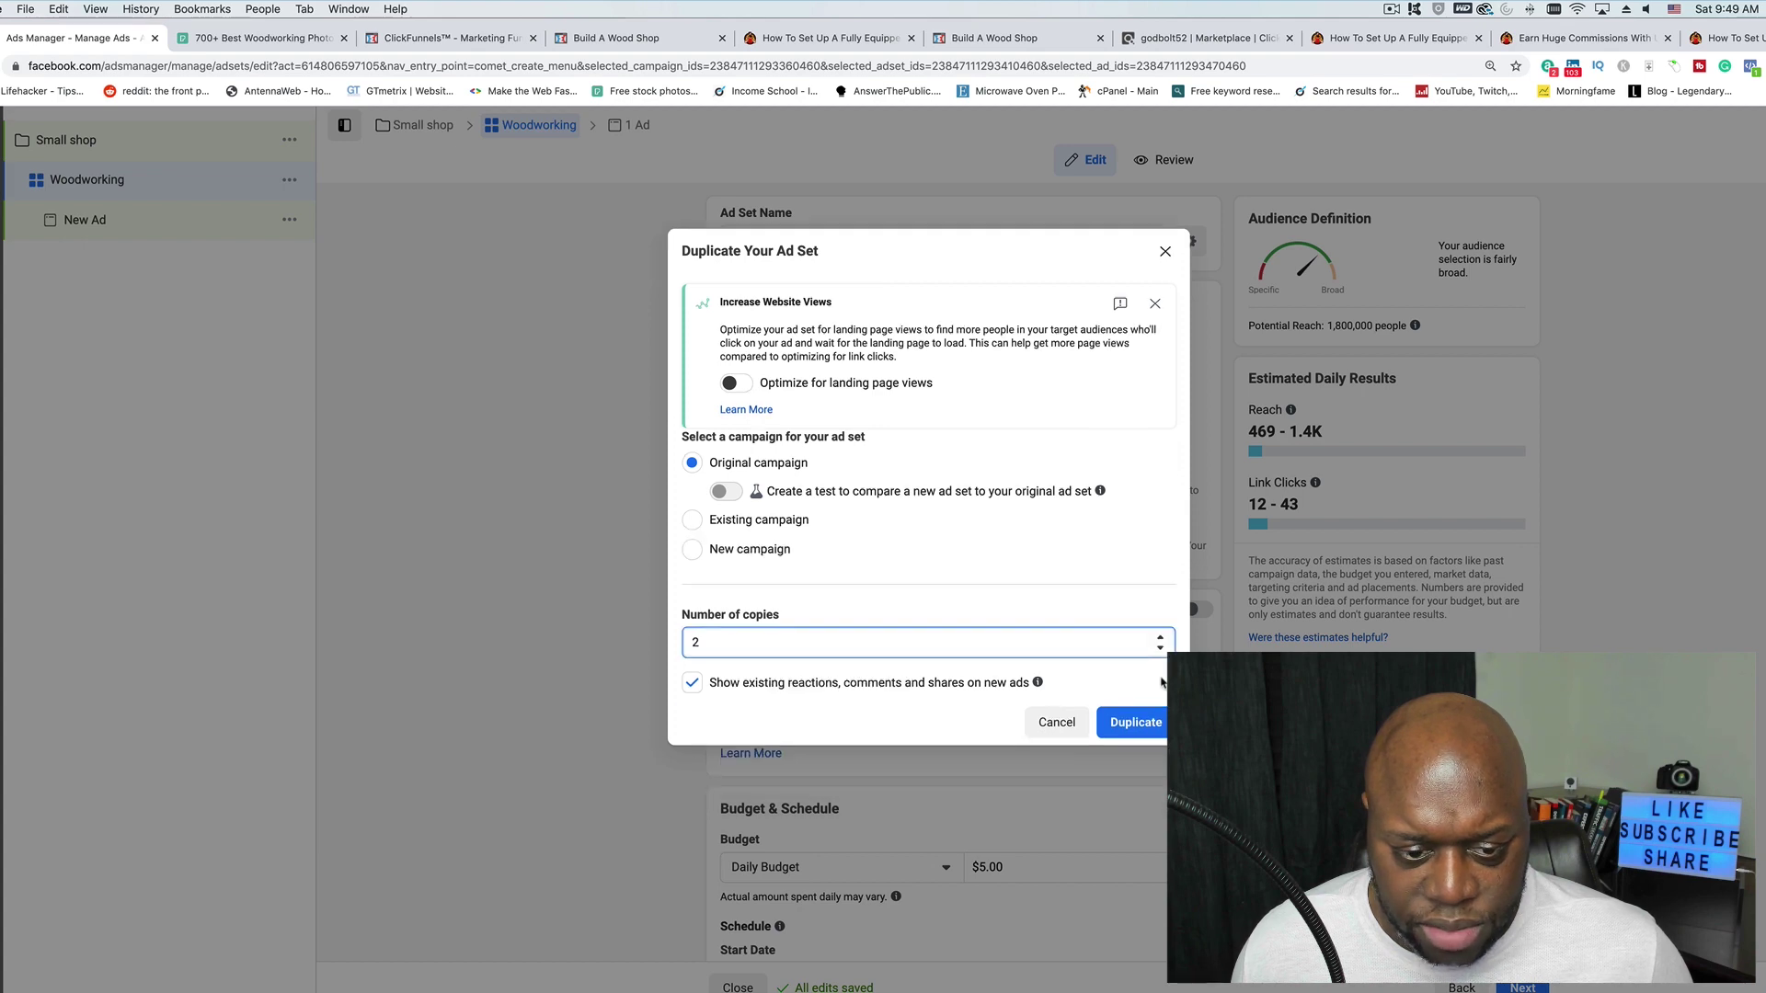
{"action": "left_click", "coordinate": [1160, 637]}
{"action": "left_click", "coordinate": [1134, 722]}
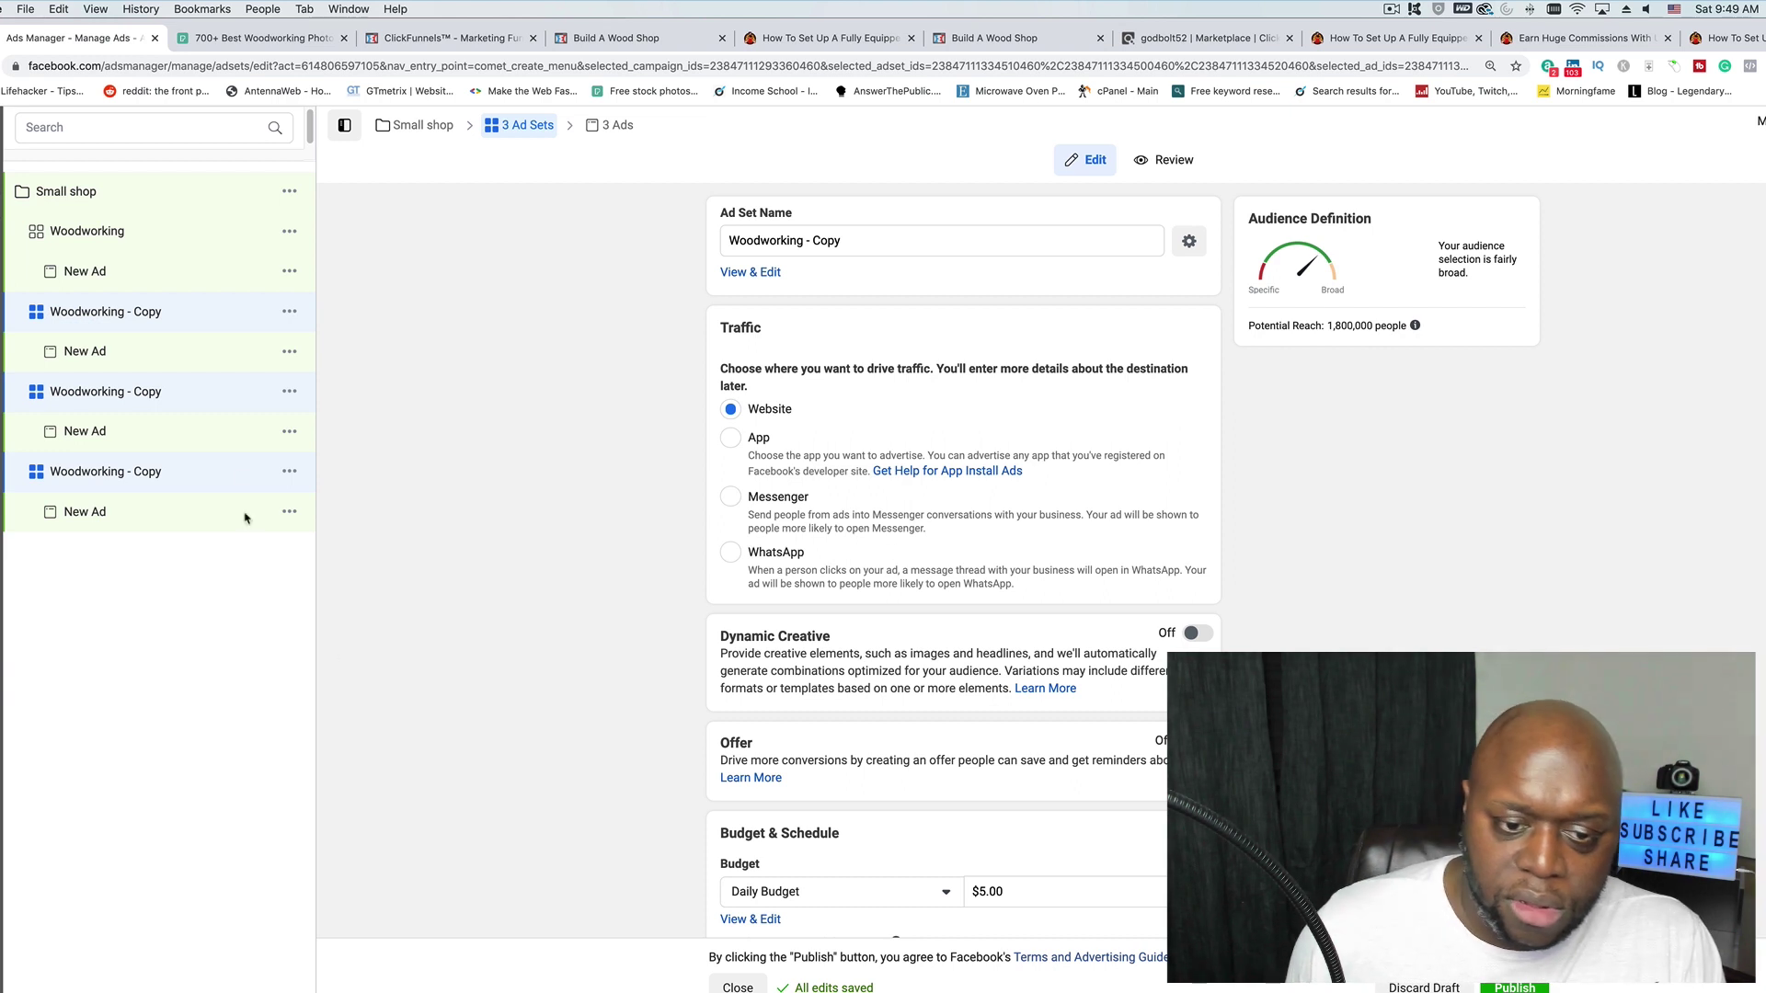
Step: Rename the first Woodworking ad set copy as DIY
{"action": "left_click", "coordinate": [138, 322]}
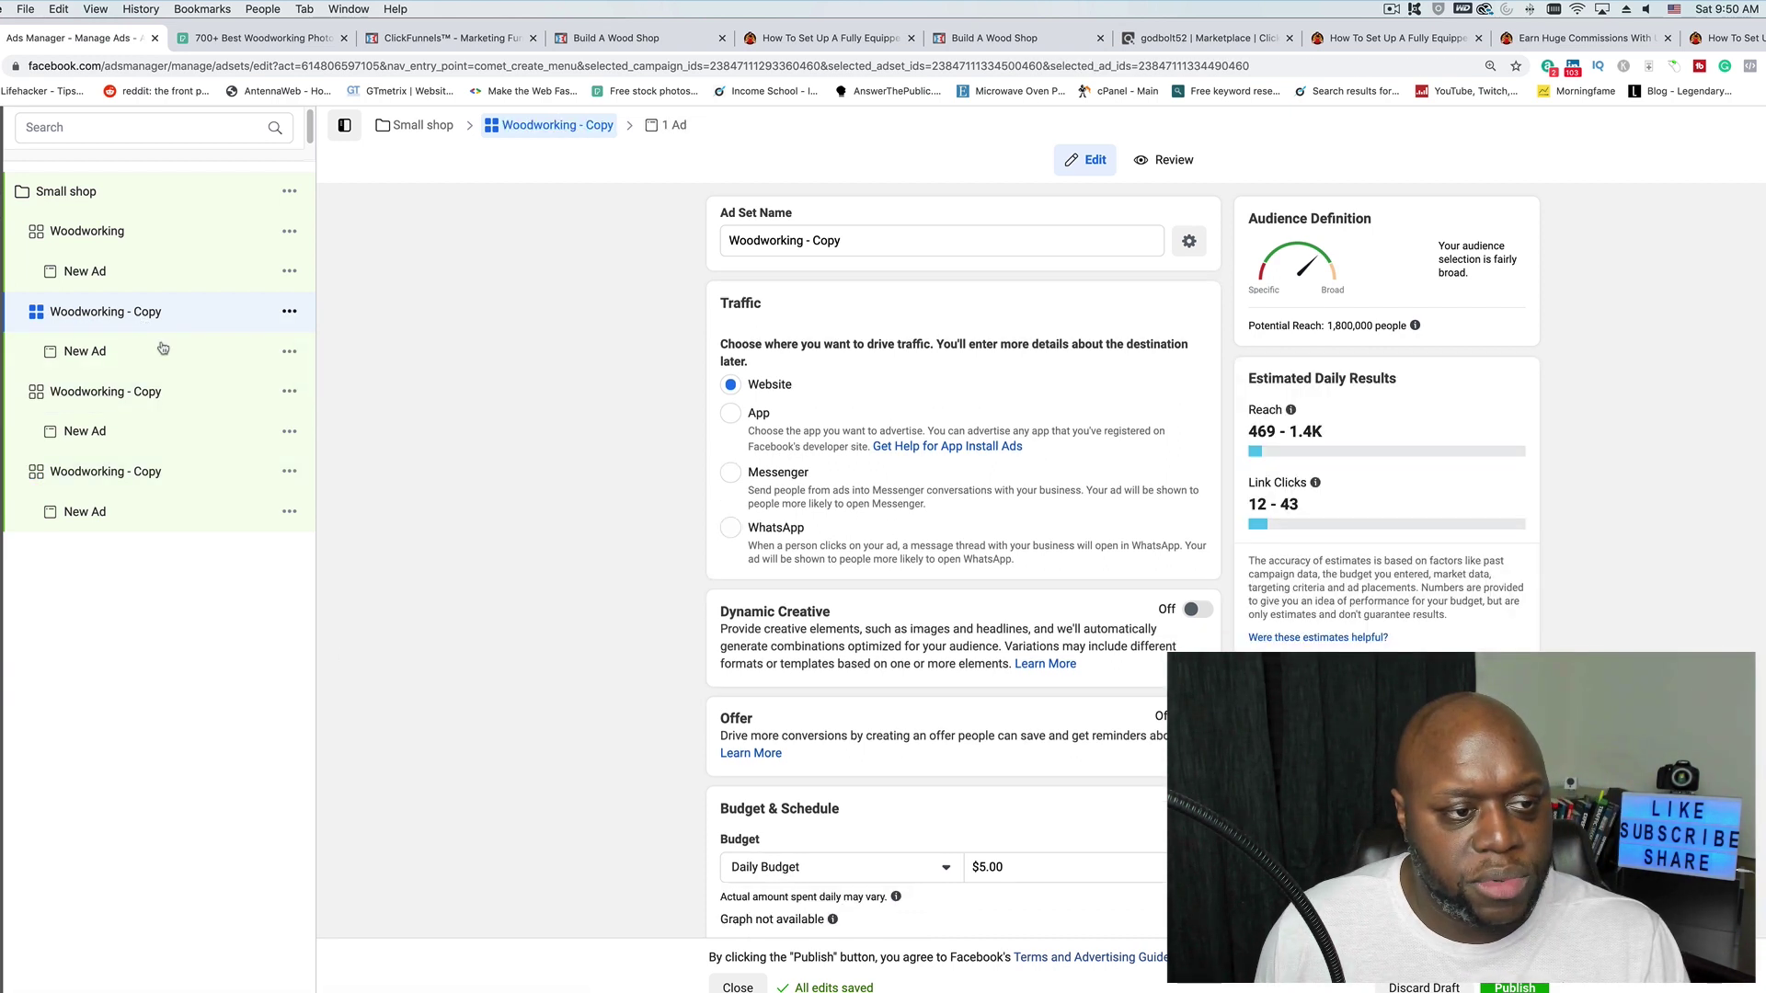
{"action": "triple_click", "coordinate": [865, 244]}
{"action": "type", "text": "DIY"}
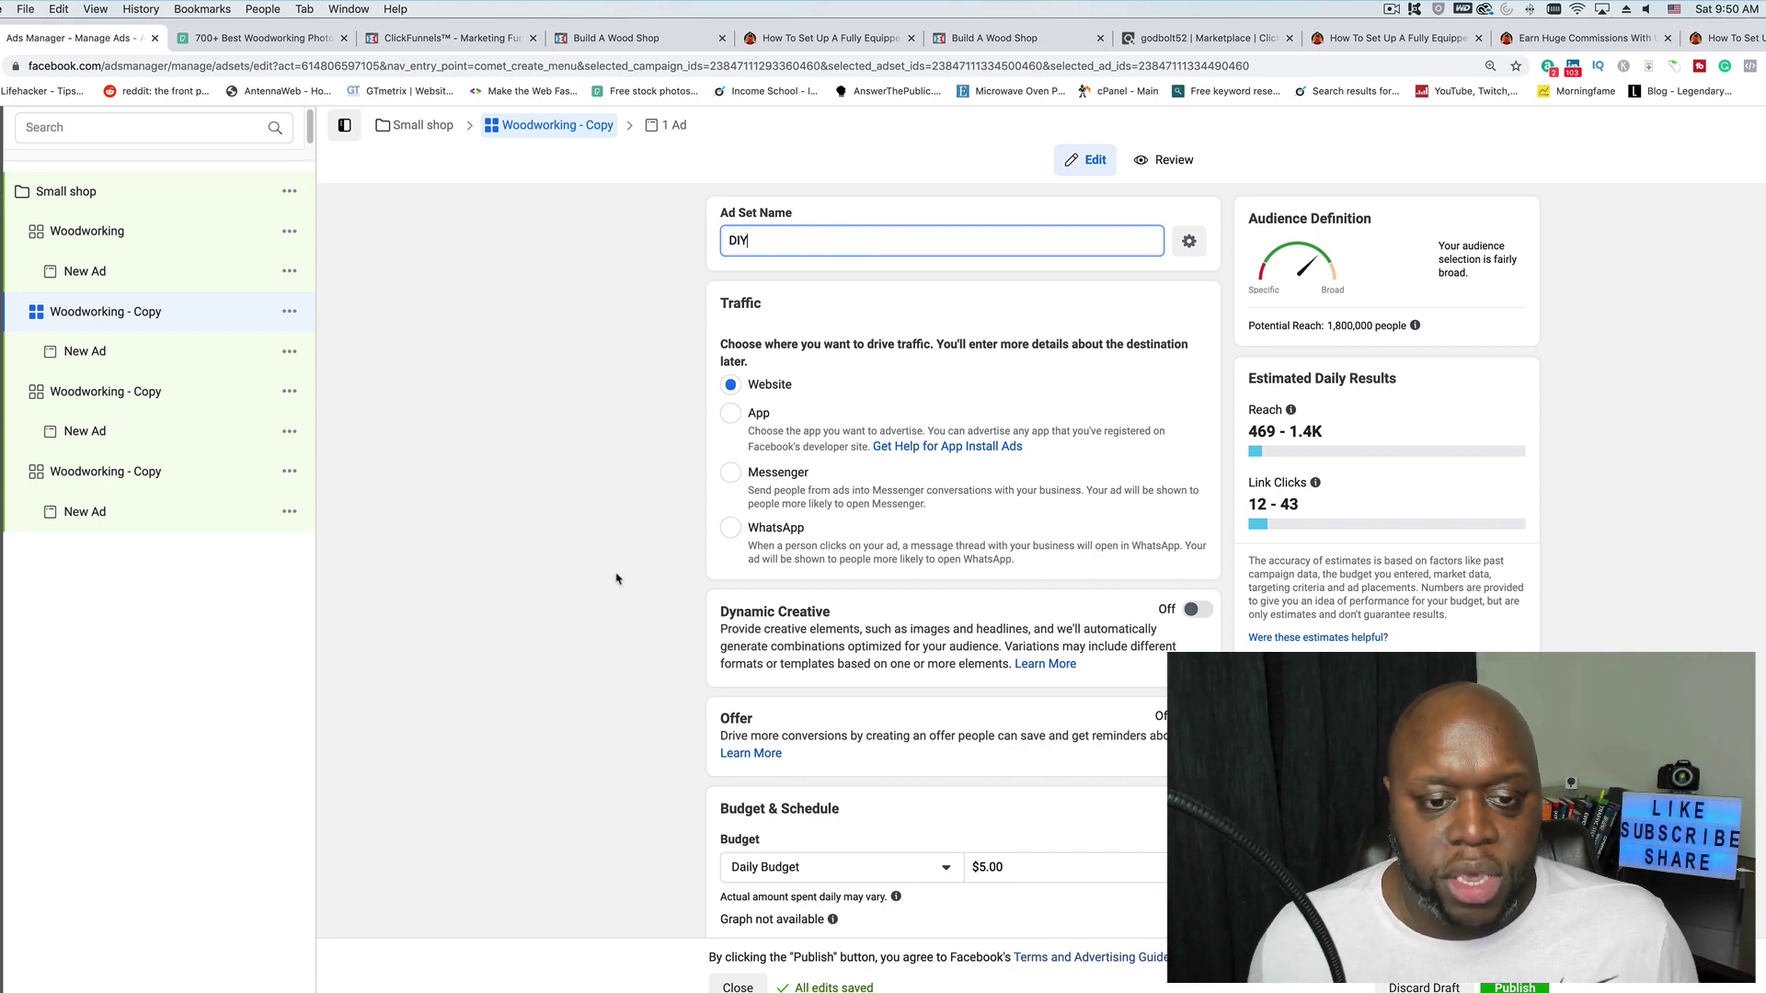
Step: Edit the DIY ad set's detailed targeting, adding the suggested interest Do it yourself (DIY) and removing Woodworking
{"action": "scroll", "coordinate": [568, 576], "scroll_direction": "down", "scroll_amount": 5}
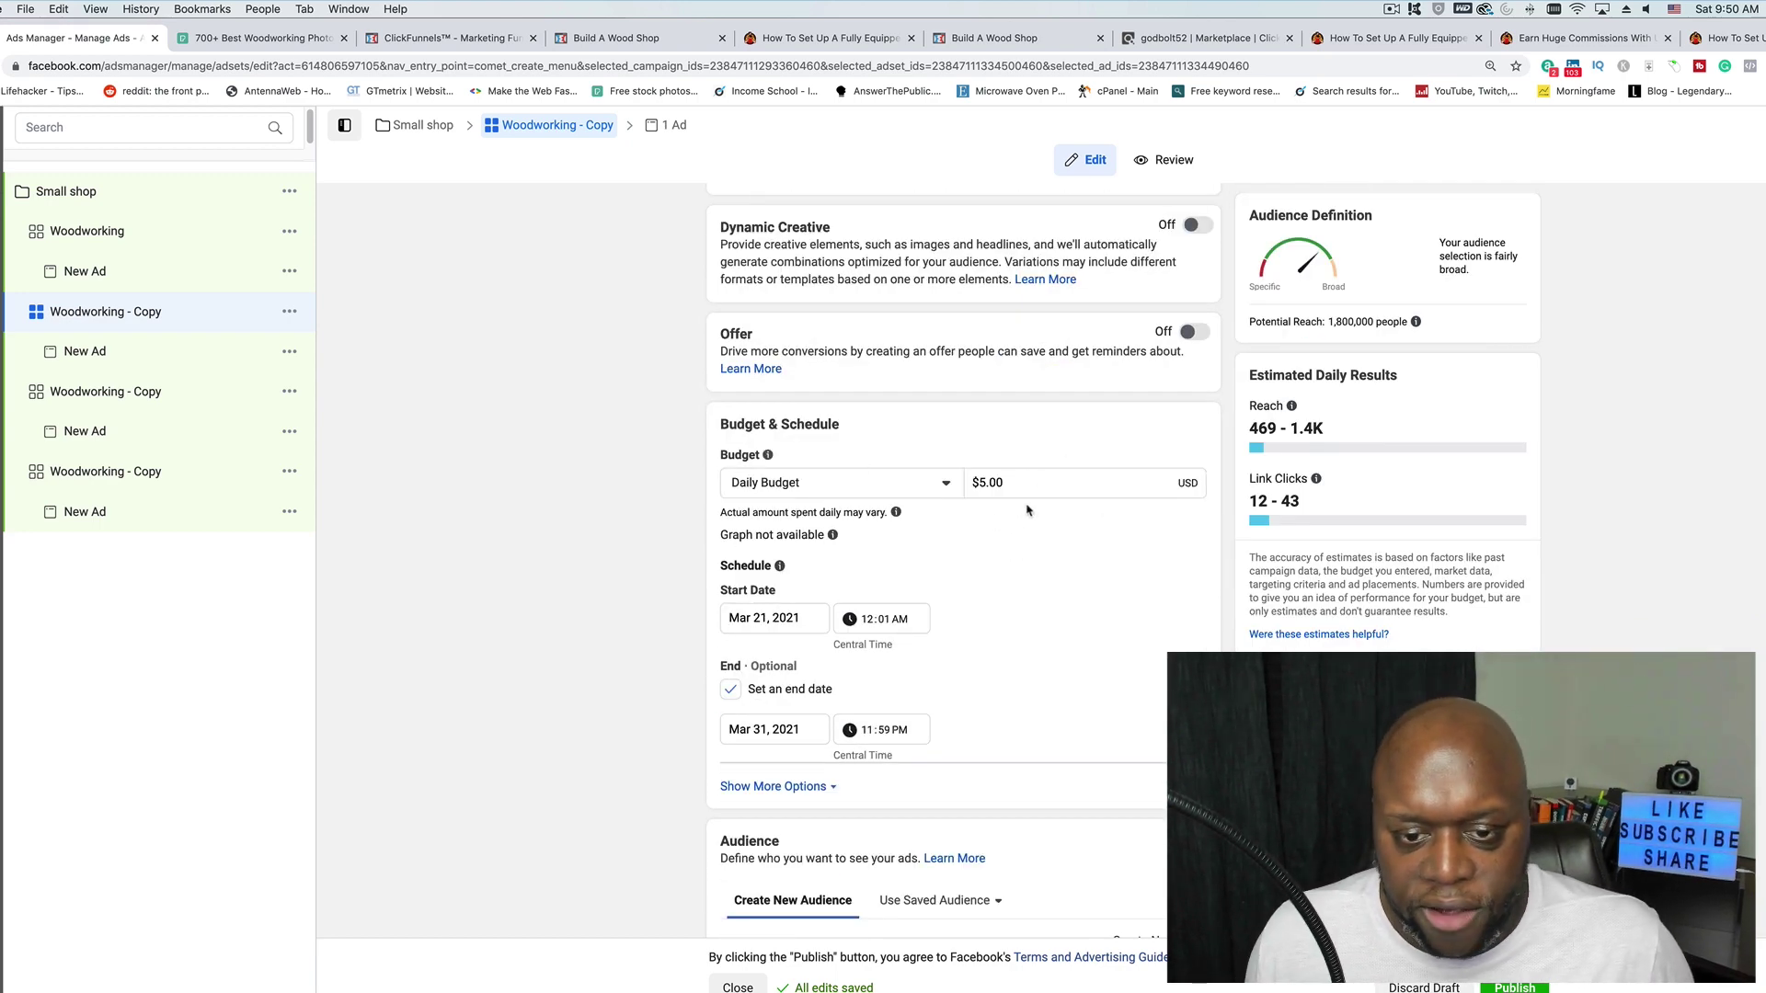
{"action": "scroll", "coordinate": [701, 634], "scroll_direction": "down", "scroll_amount": 8}
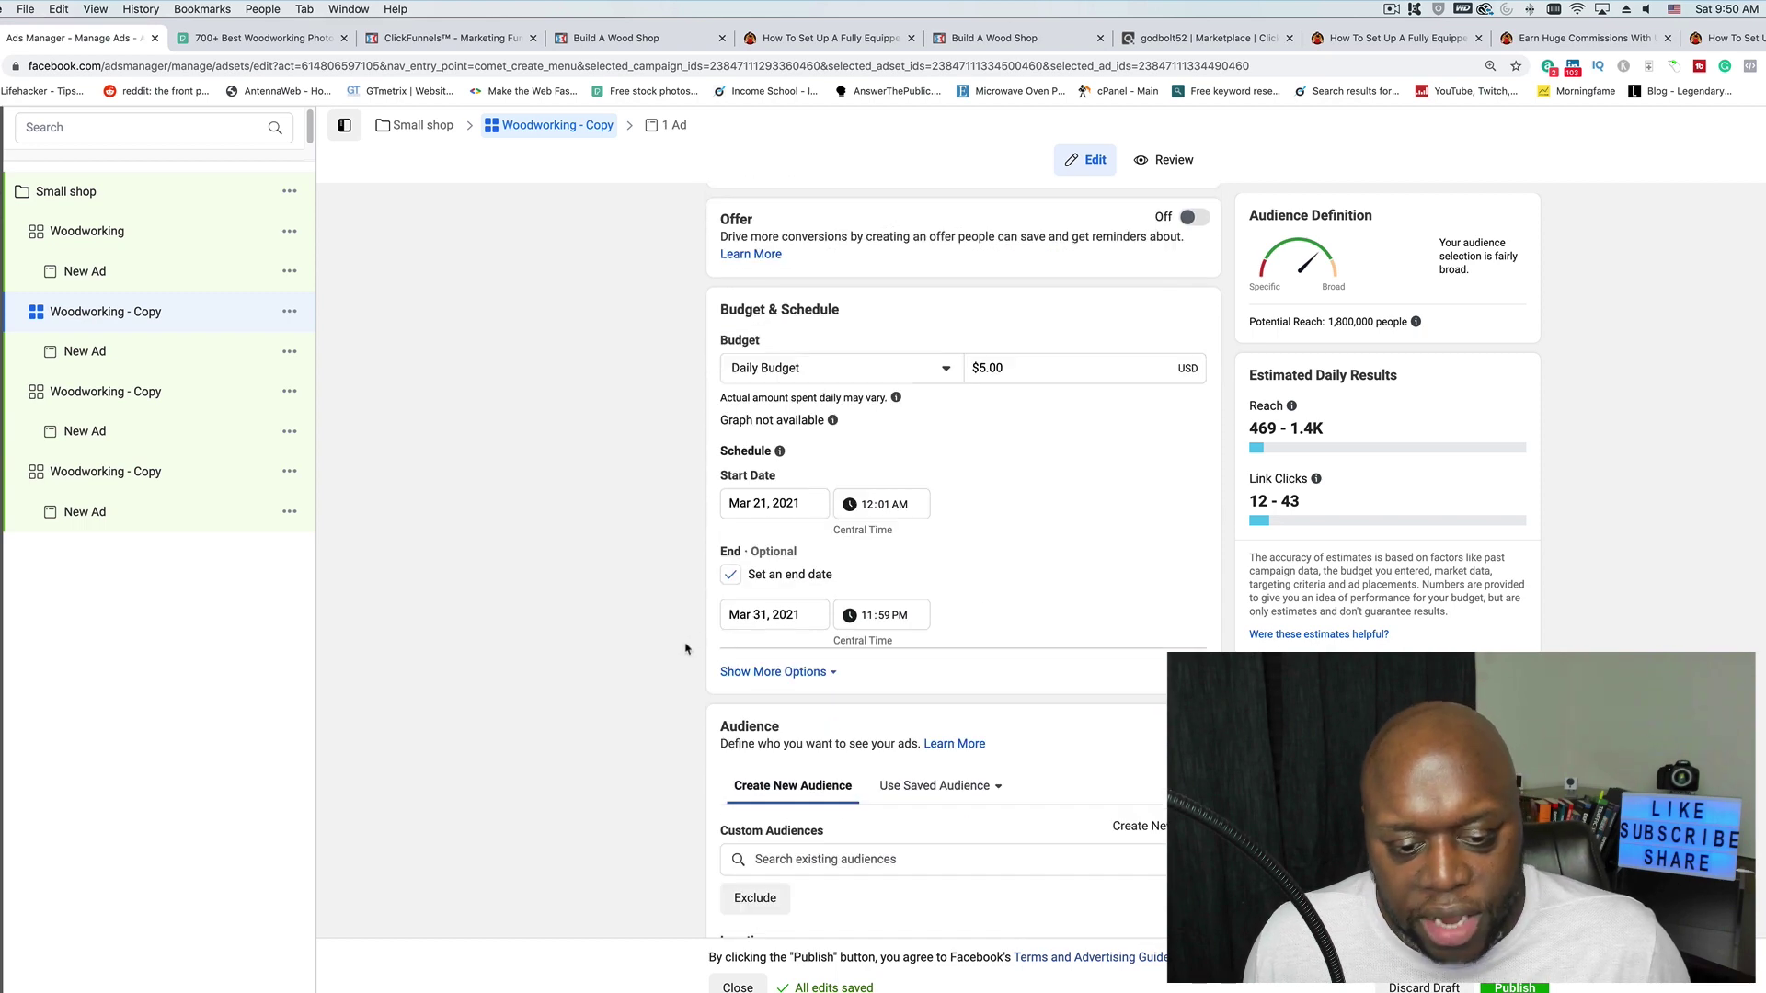
{"action": "scroll", "coordinate": [969, 504], "scroll_direction": "up", "scroll_amount": 2}
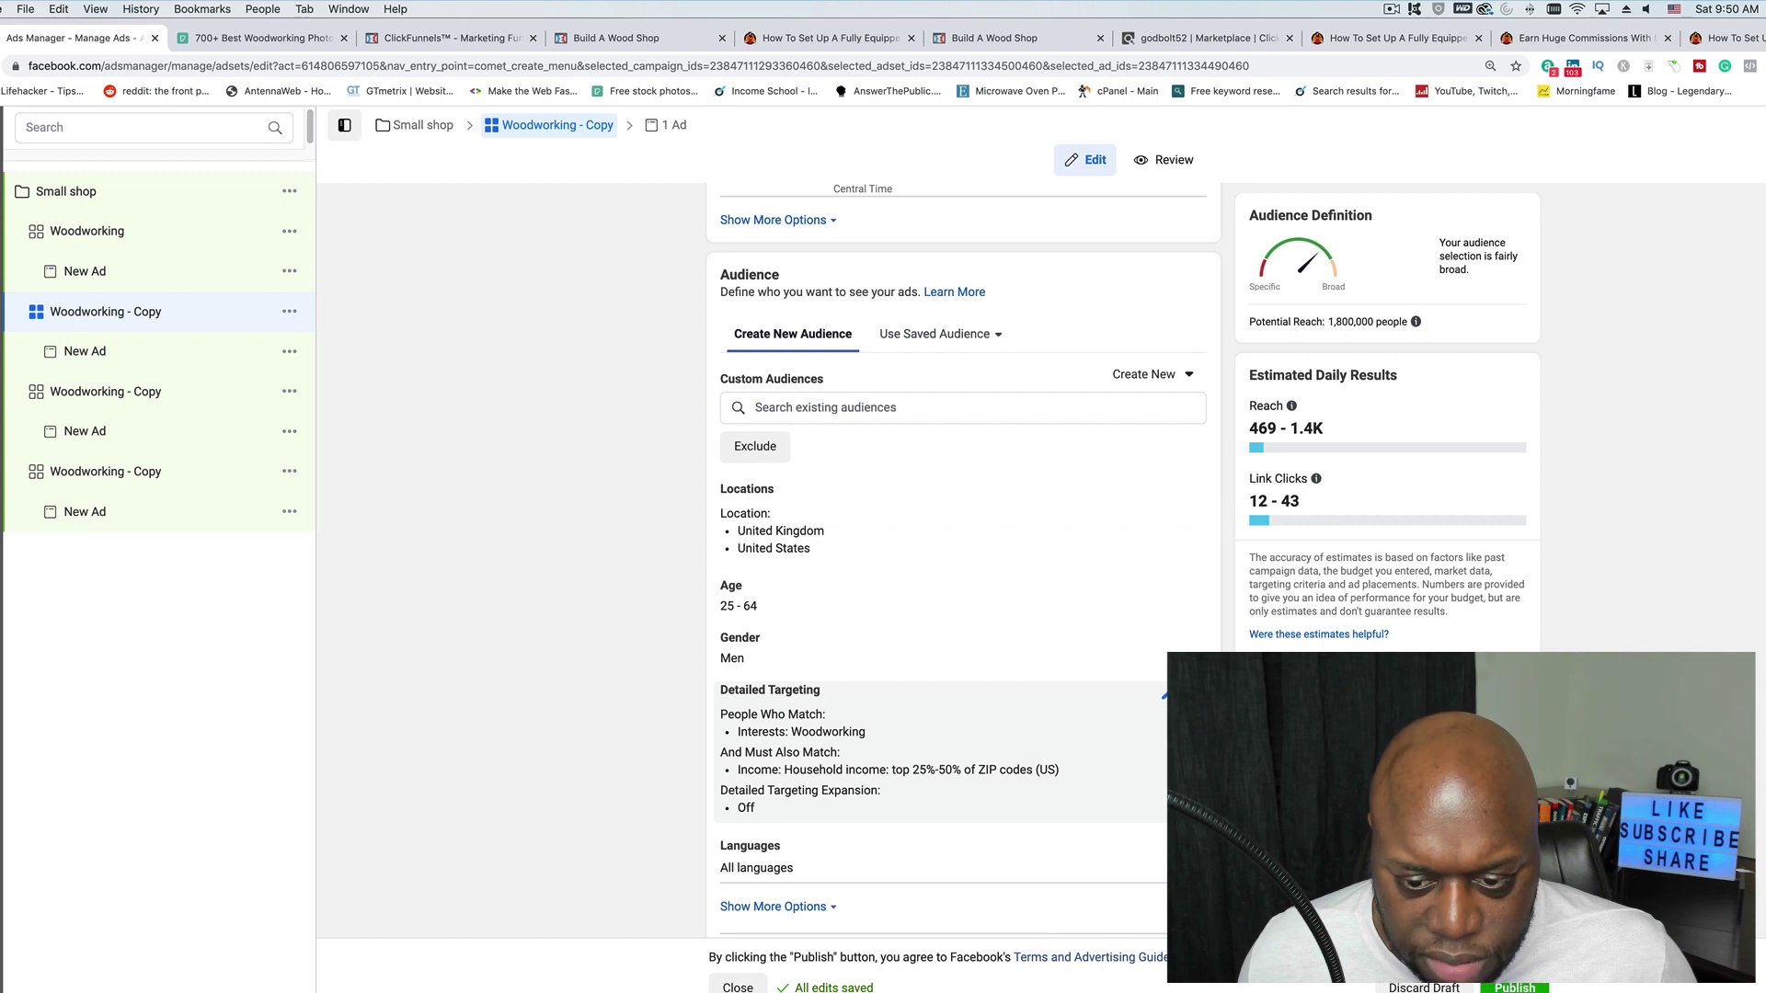
{"action": "left_click", "coordinate": [1163, 696]}
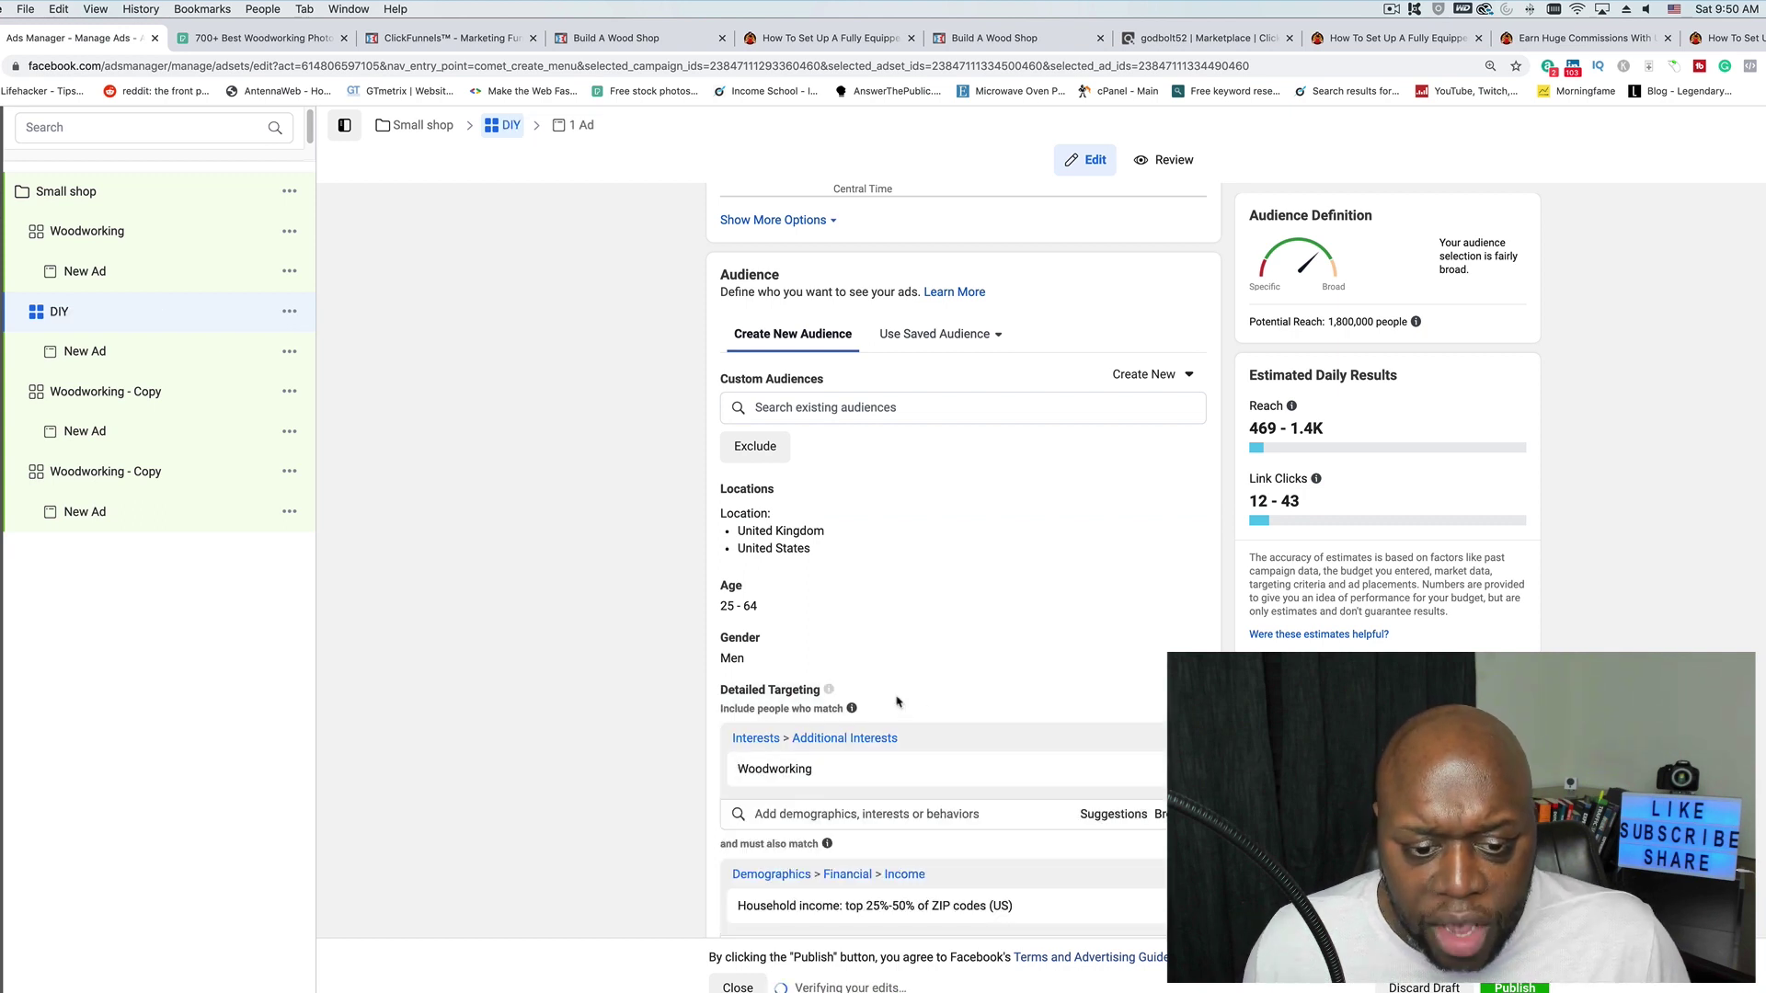
{"action": "scroll", "coordinate": [1031, 710], "scroll_direction": "down", "scroll_amount": 1}
{"action": "left_click", "coordinate": [1116, 717]}
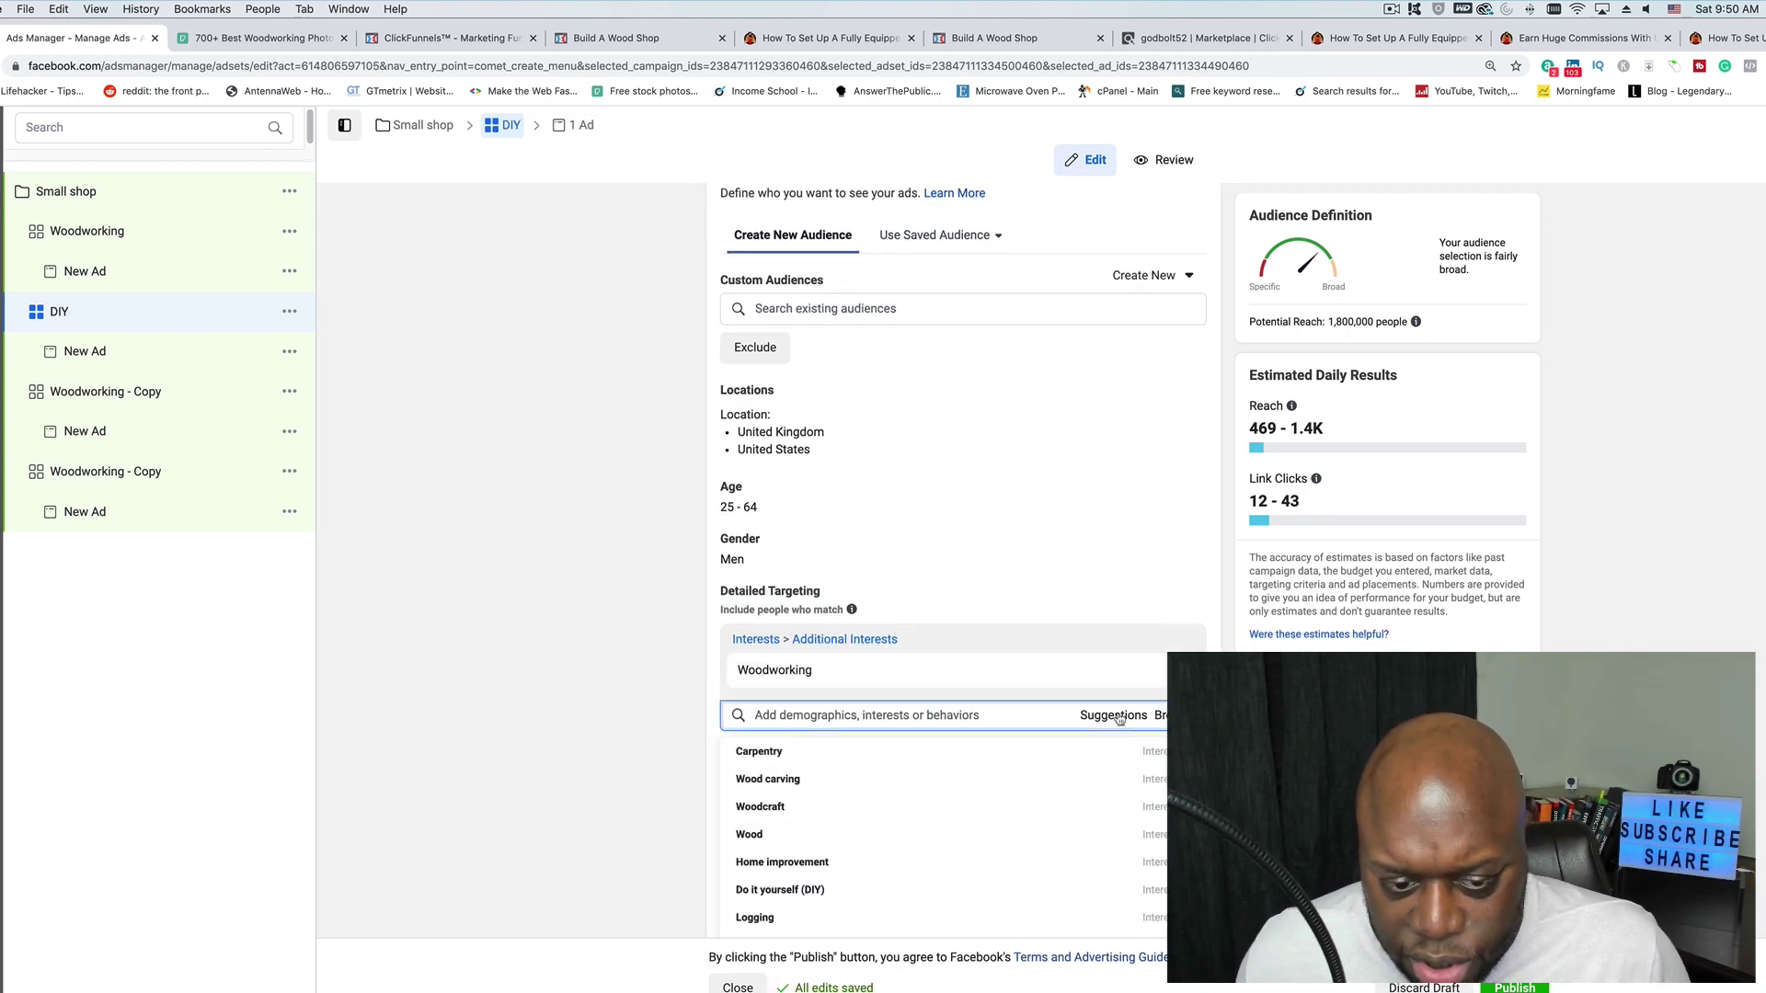
{"action": "left_click", "coordinate": [983, 886]}
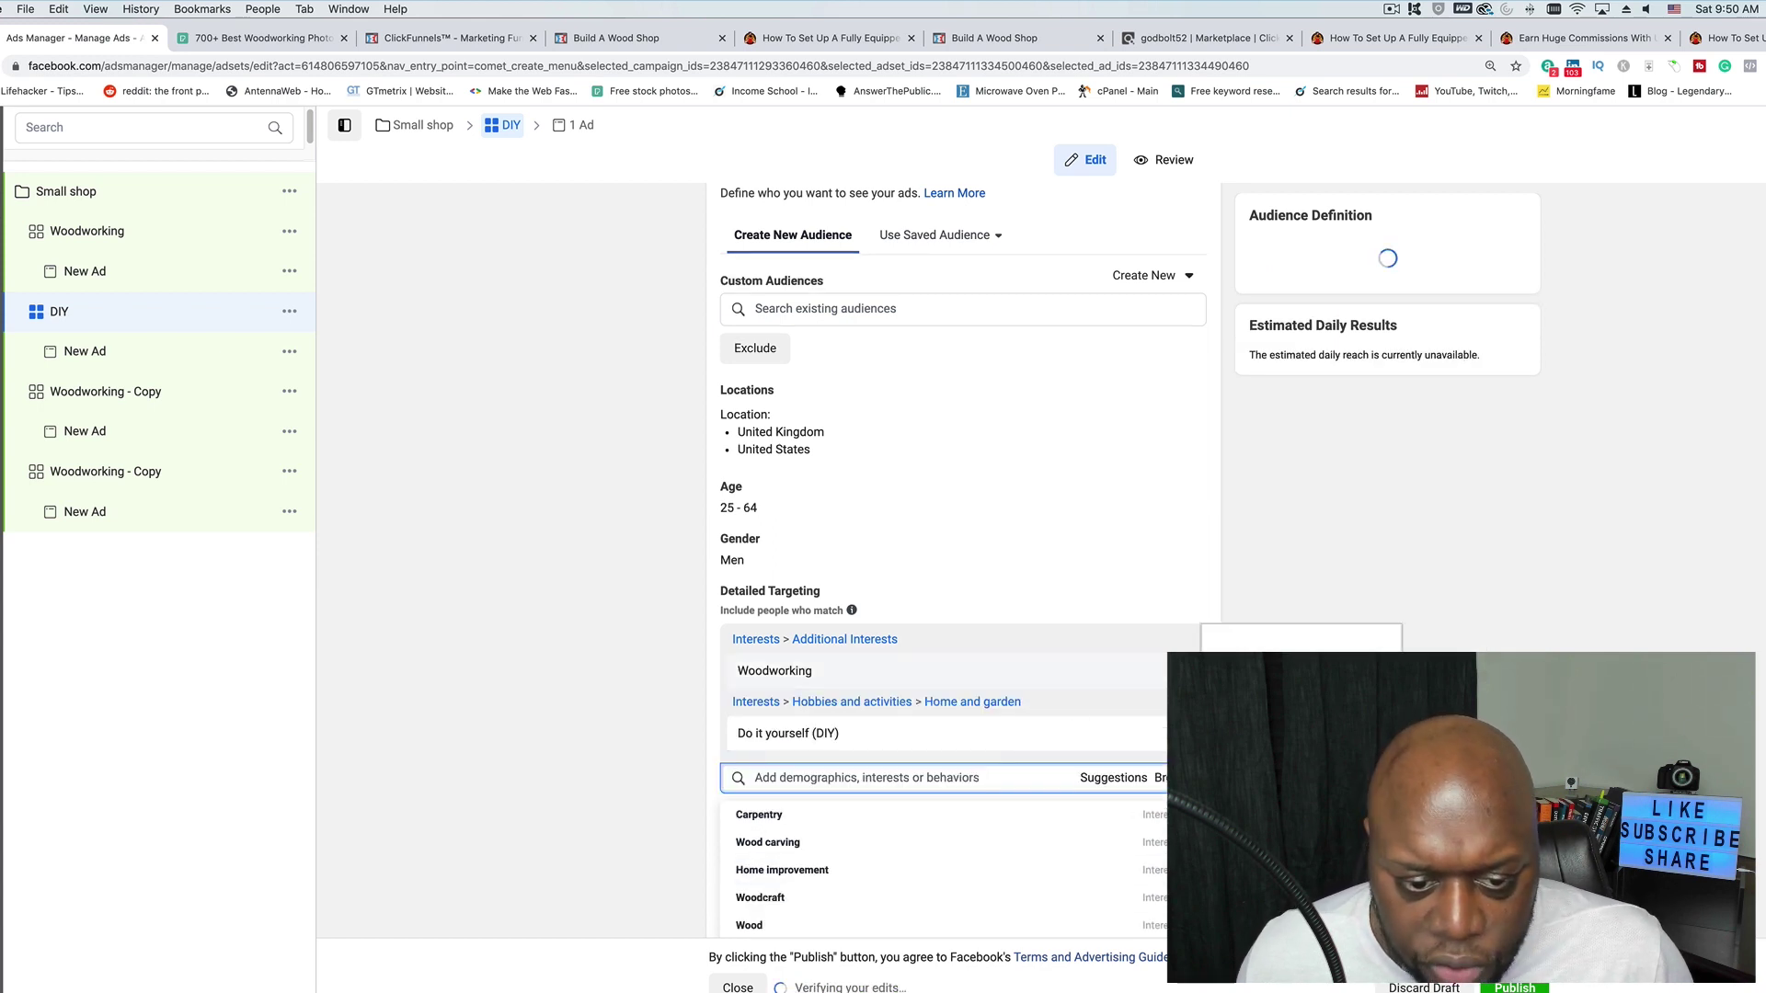
{"action": "left_click", "coordinate": [1184, 670]}
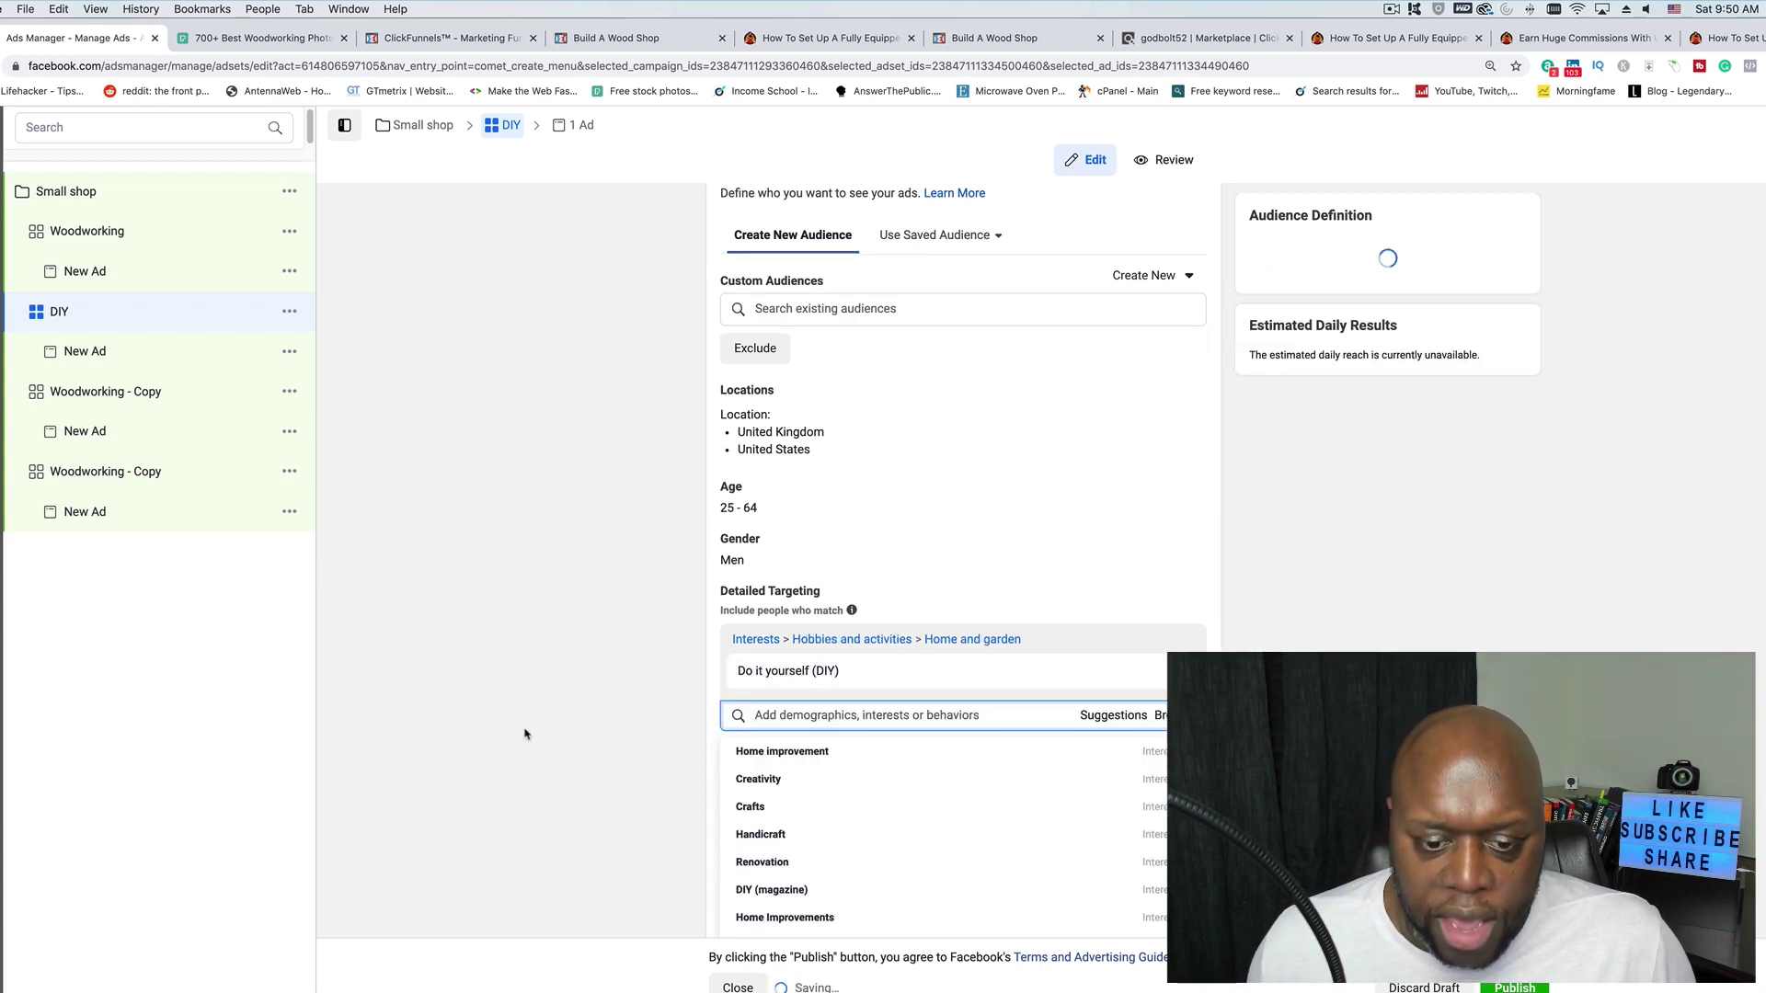
{"action": "scroll", "coordinate": [525, 731], "scroll_direction": "down", "scroll_amount": 2}
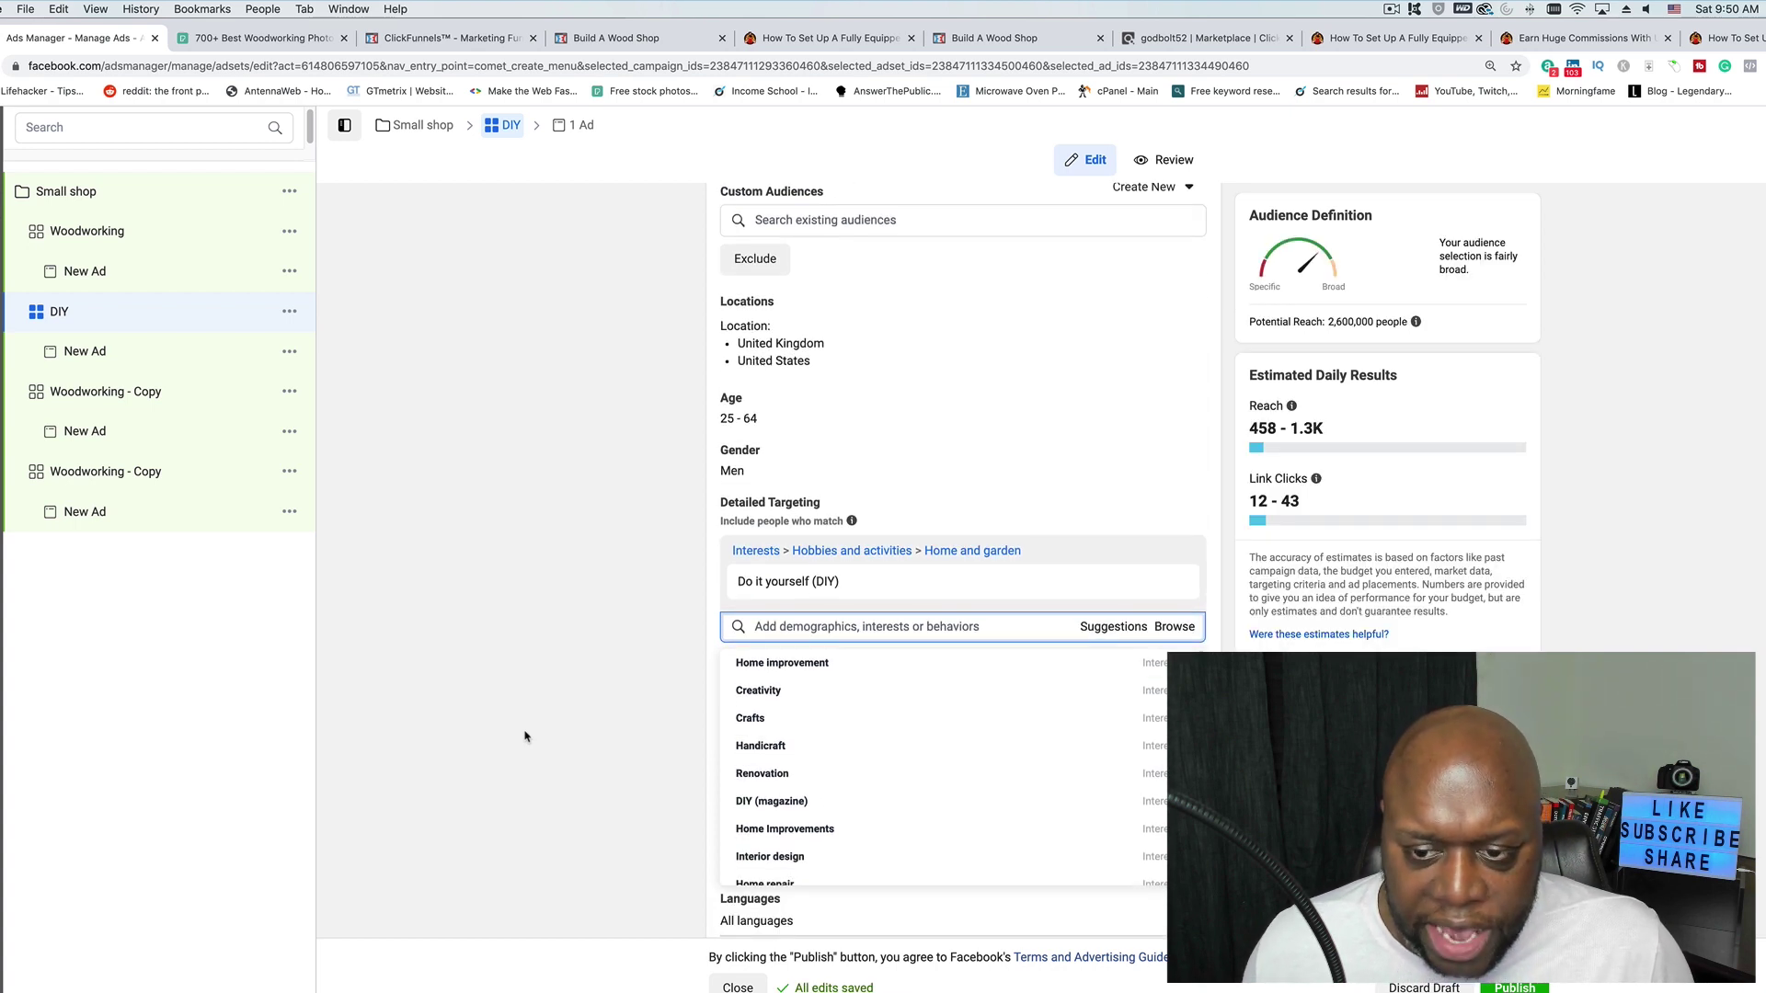
{"action": "scroll", "coordinate": [625, 725], "scroll_direction": "up", "scroll_amount": 5}
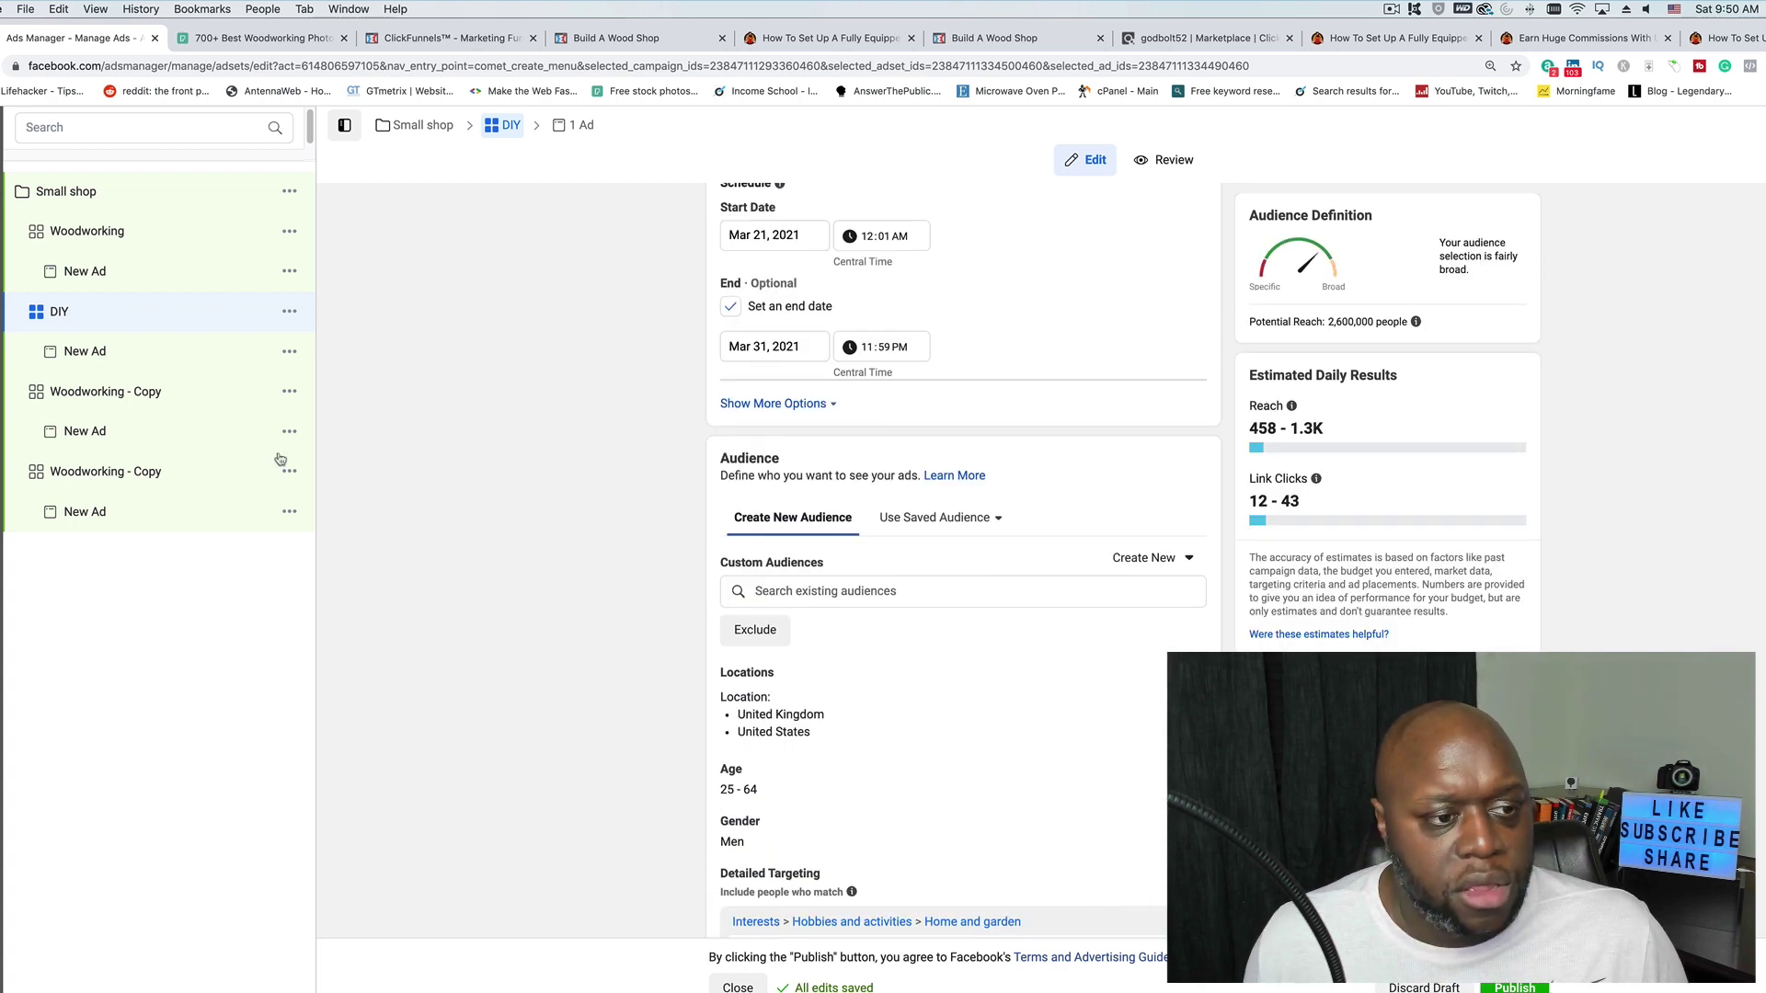
Step: Select the second Woodworking ad set copy and open its detailed targeting for editing
{"action": "left_click", "coordinate": [141, 394]}
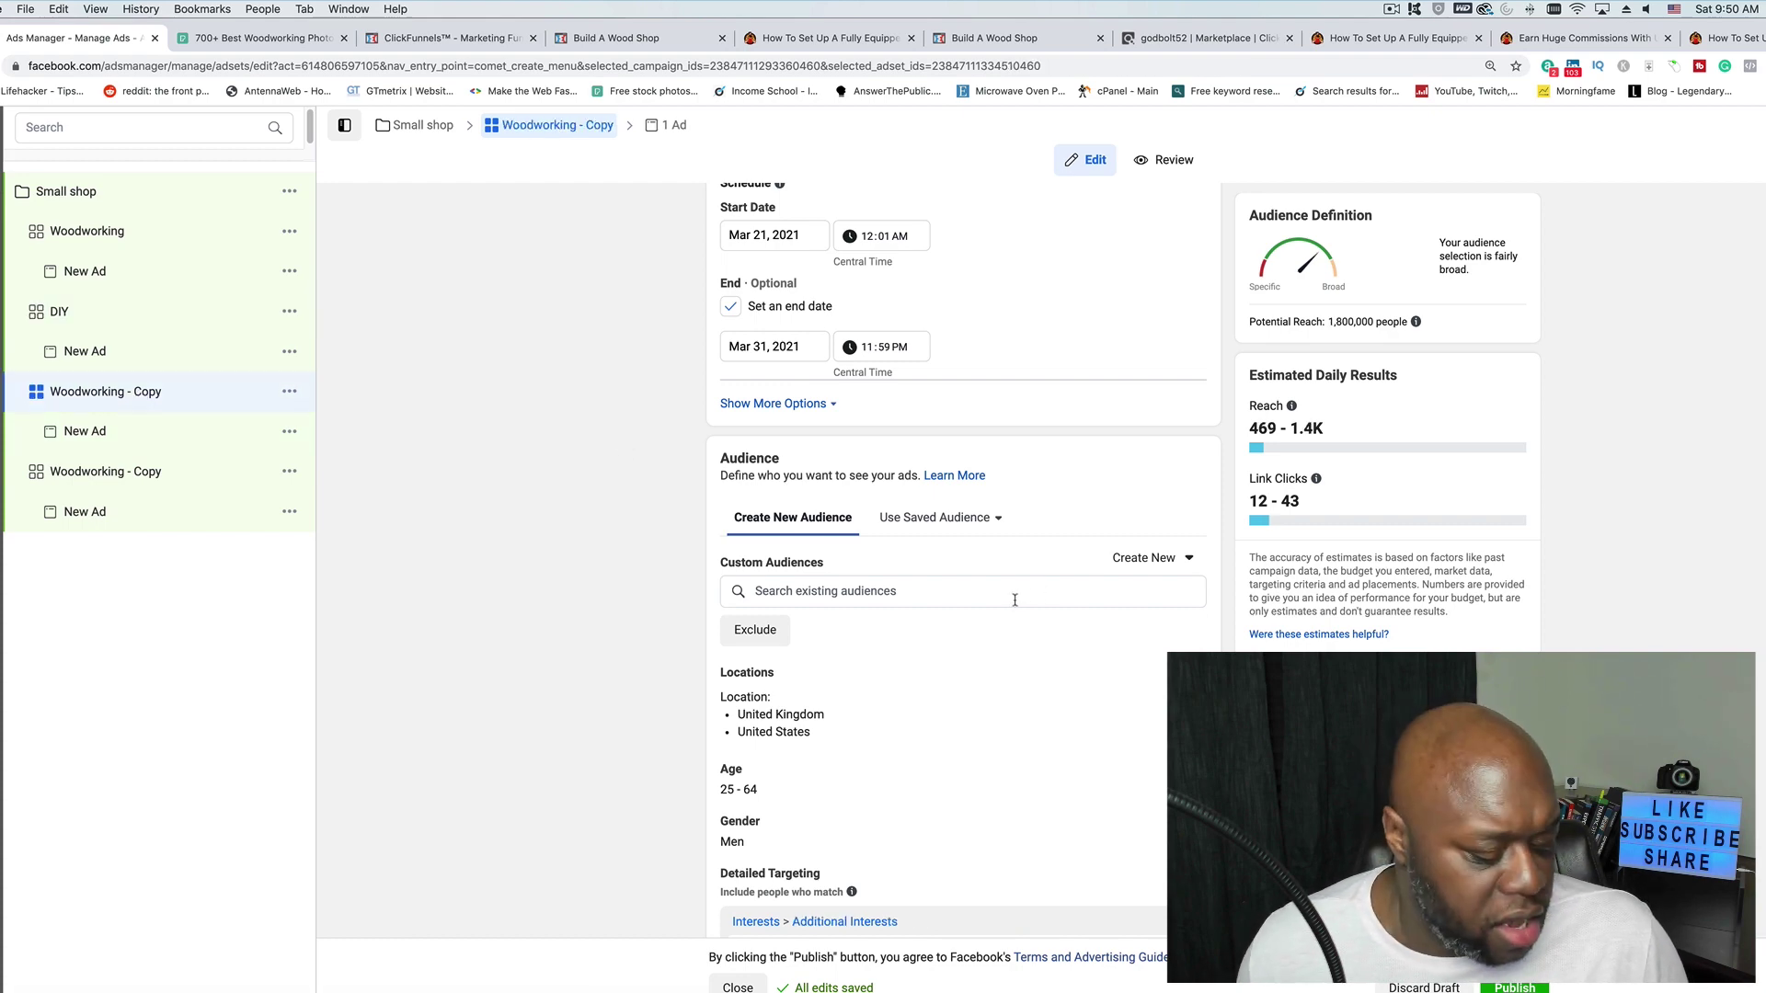
{"action": "scroll", "coordinate": [617, 634], "scroll_direction": "up", "scroll_amount": 10}
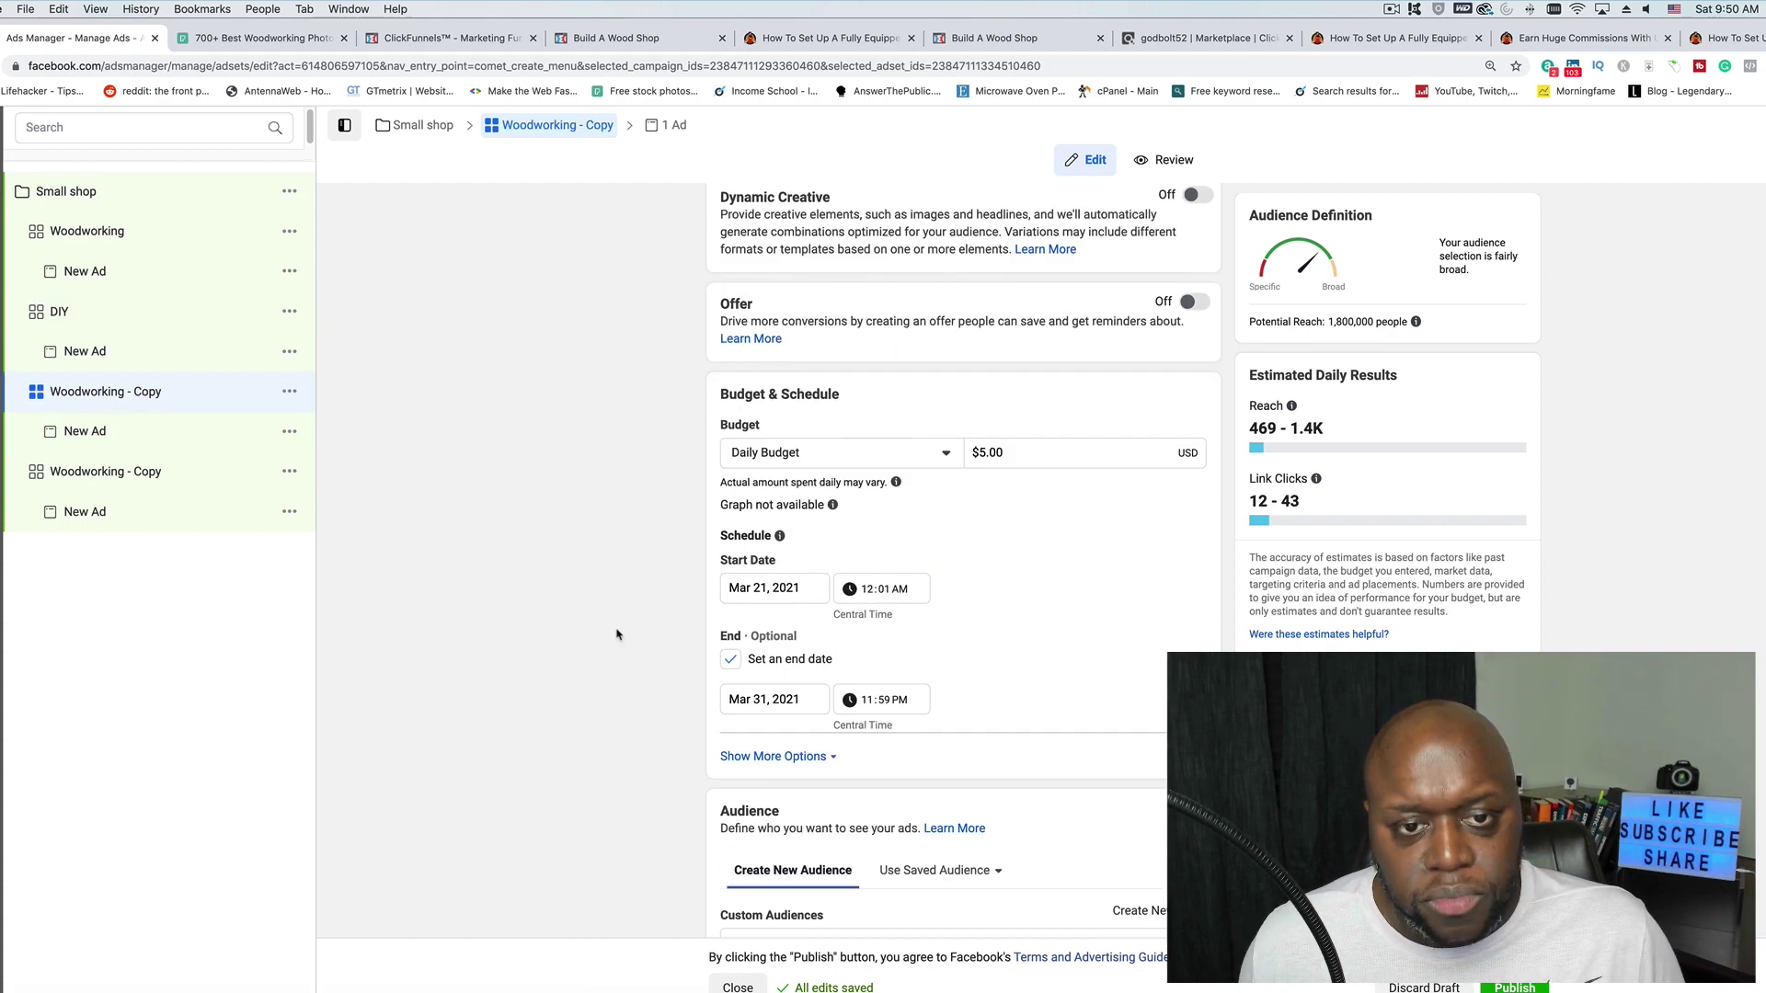
{"action": "scroll", "coordinate": [791, 598], "scroll_direction": "down", "scroll_amount": 10}
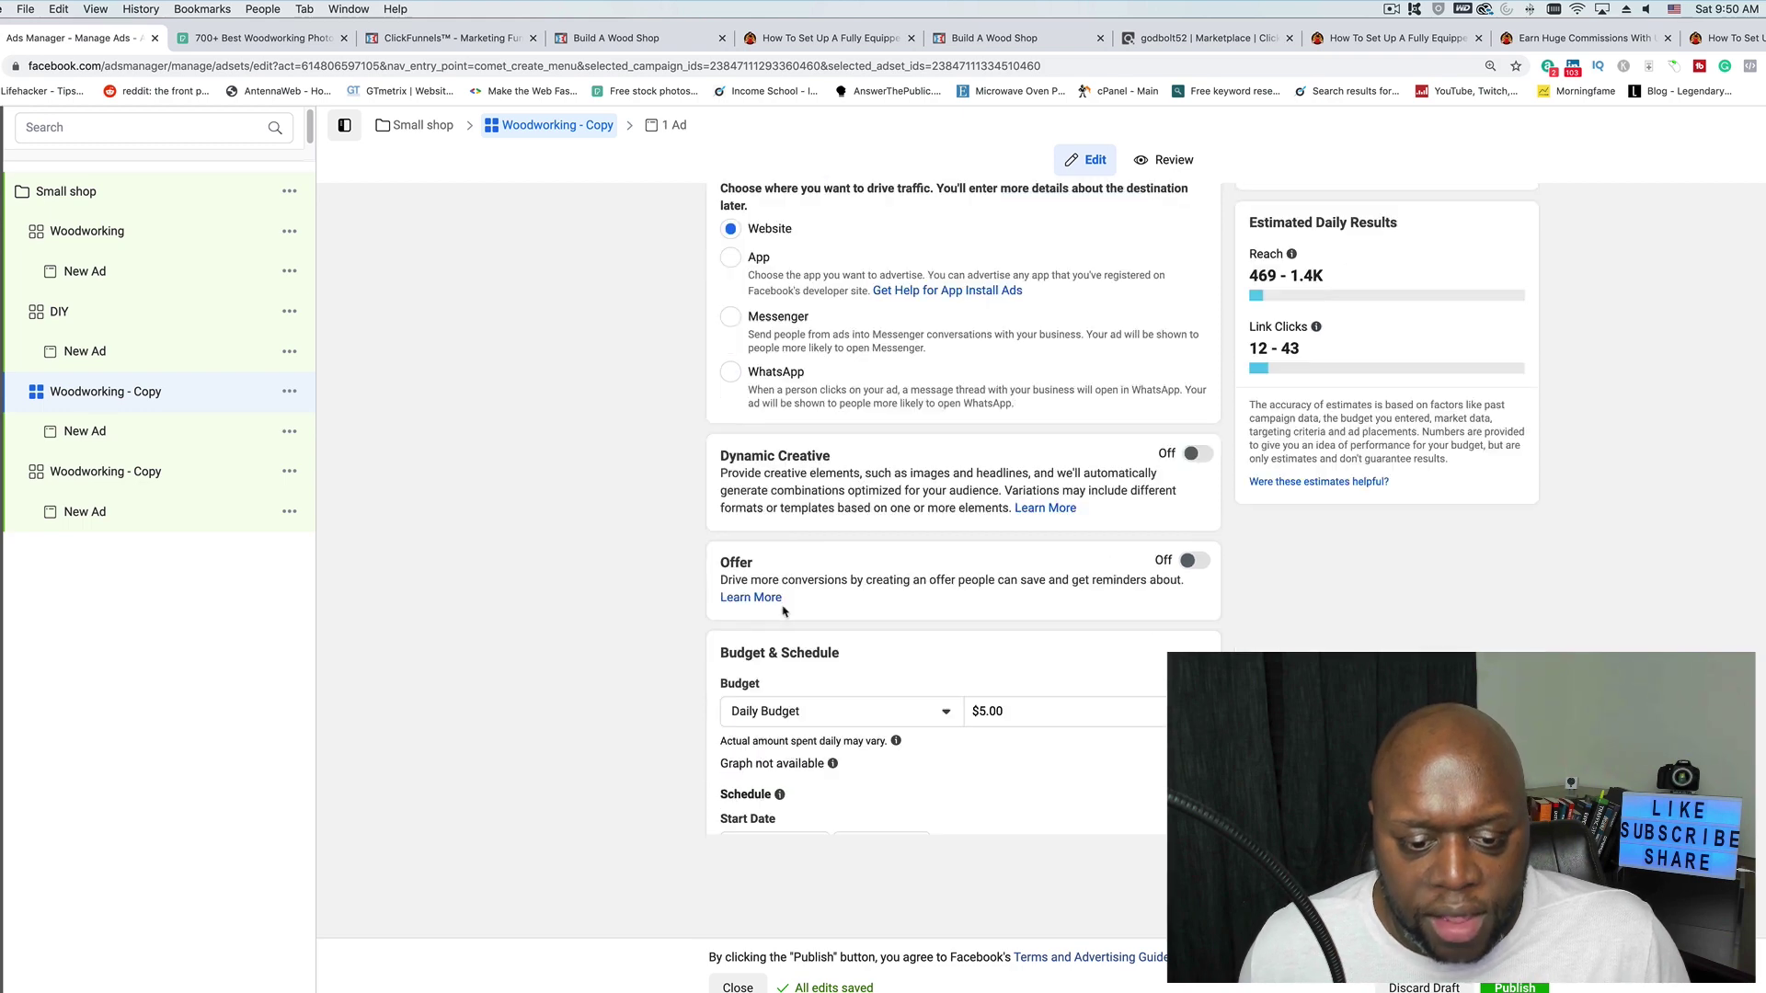
{"action": "scroll", "coordinate": [784, 610], "scroll_direction": "down", "scroll_amount": 2}
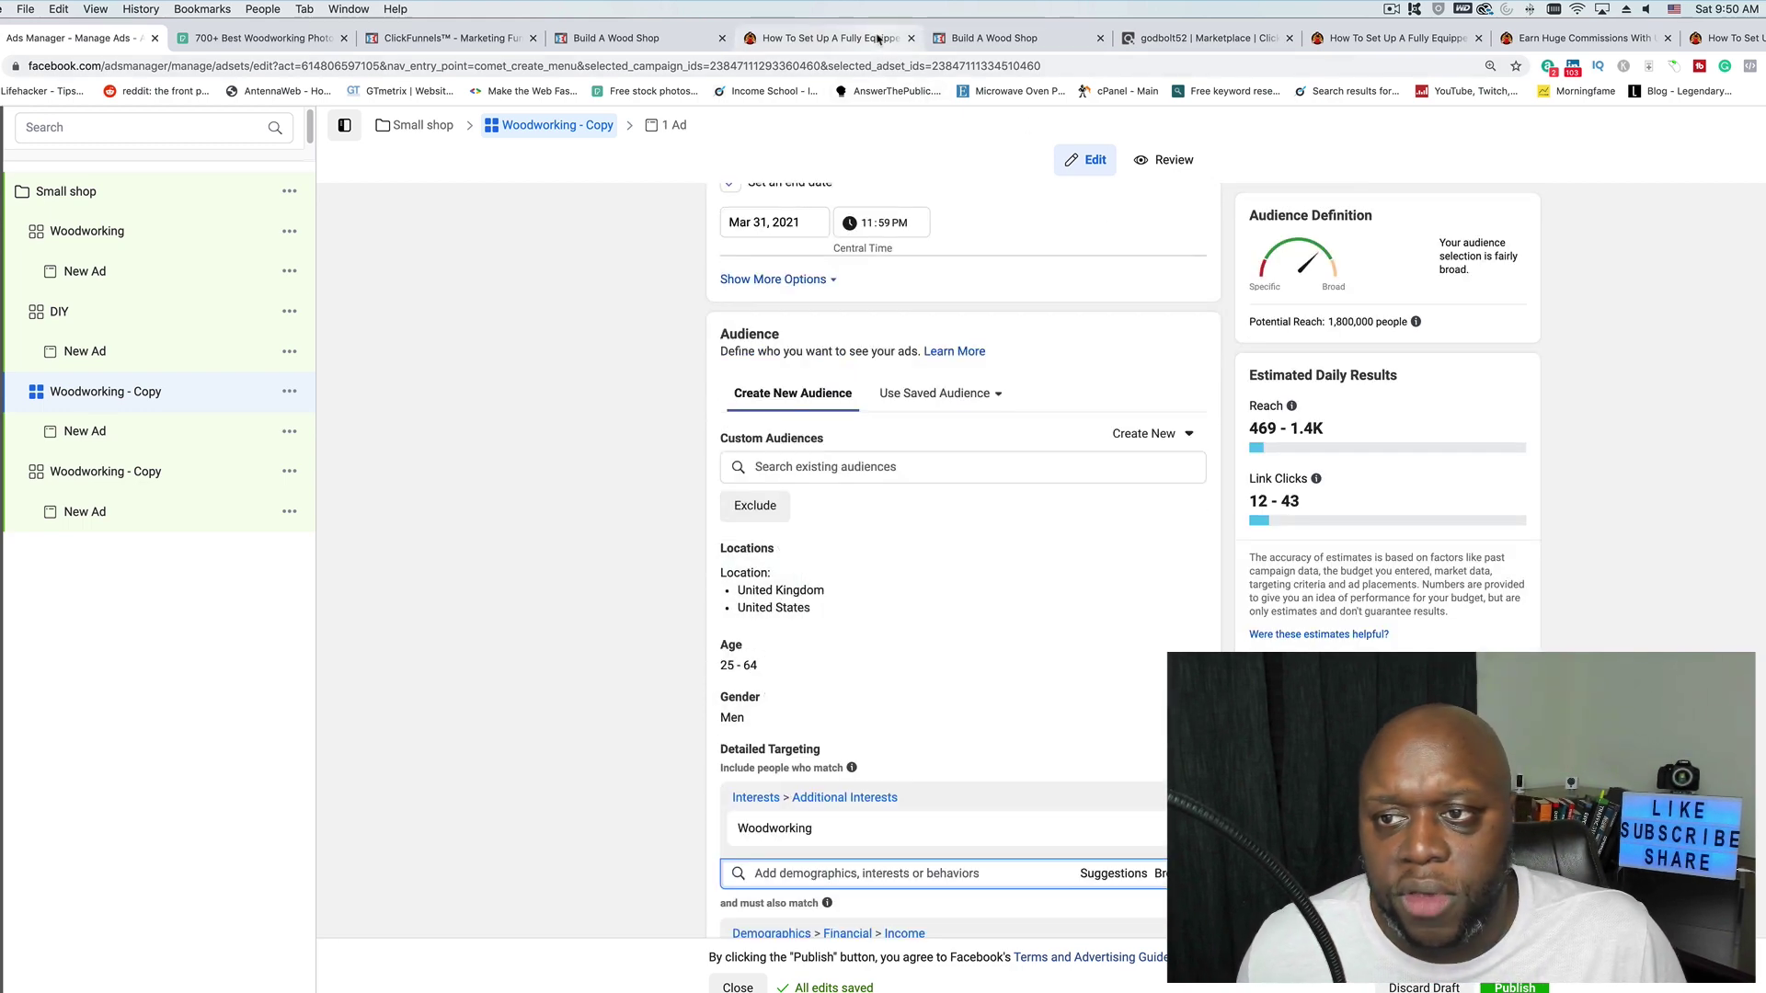
Step: Check the interests on Ultimate Small Shop's customer demographics affiliate page, and return to Ads Manager
{"action": "left_click", "coordinate": [1577, 37]}
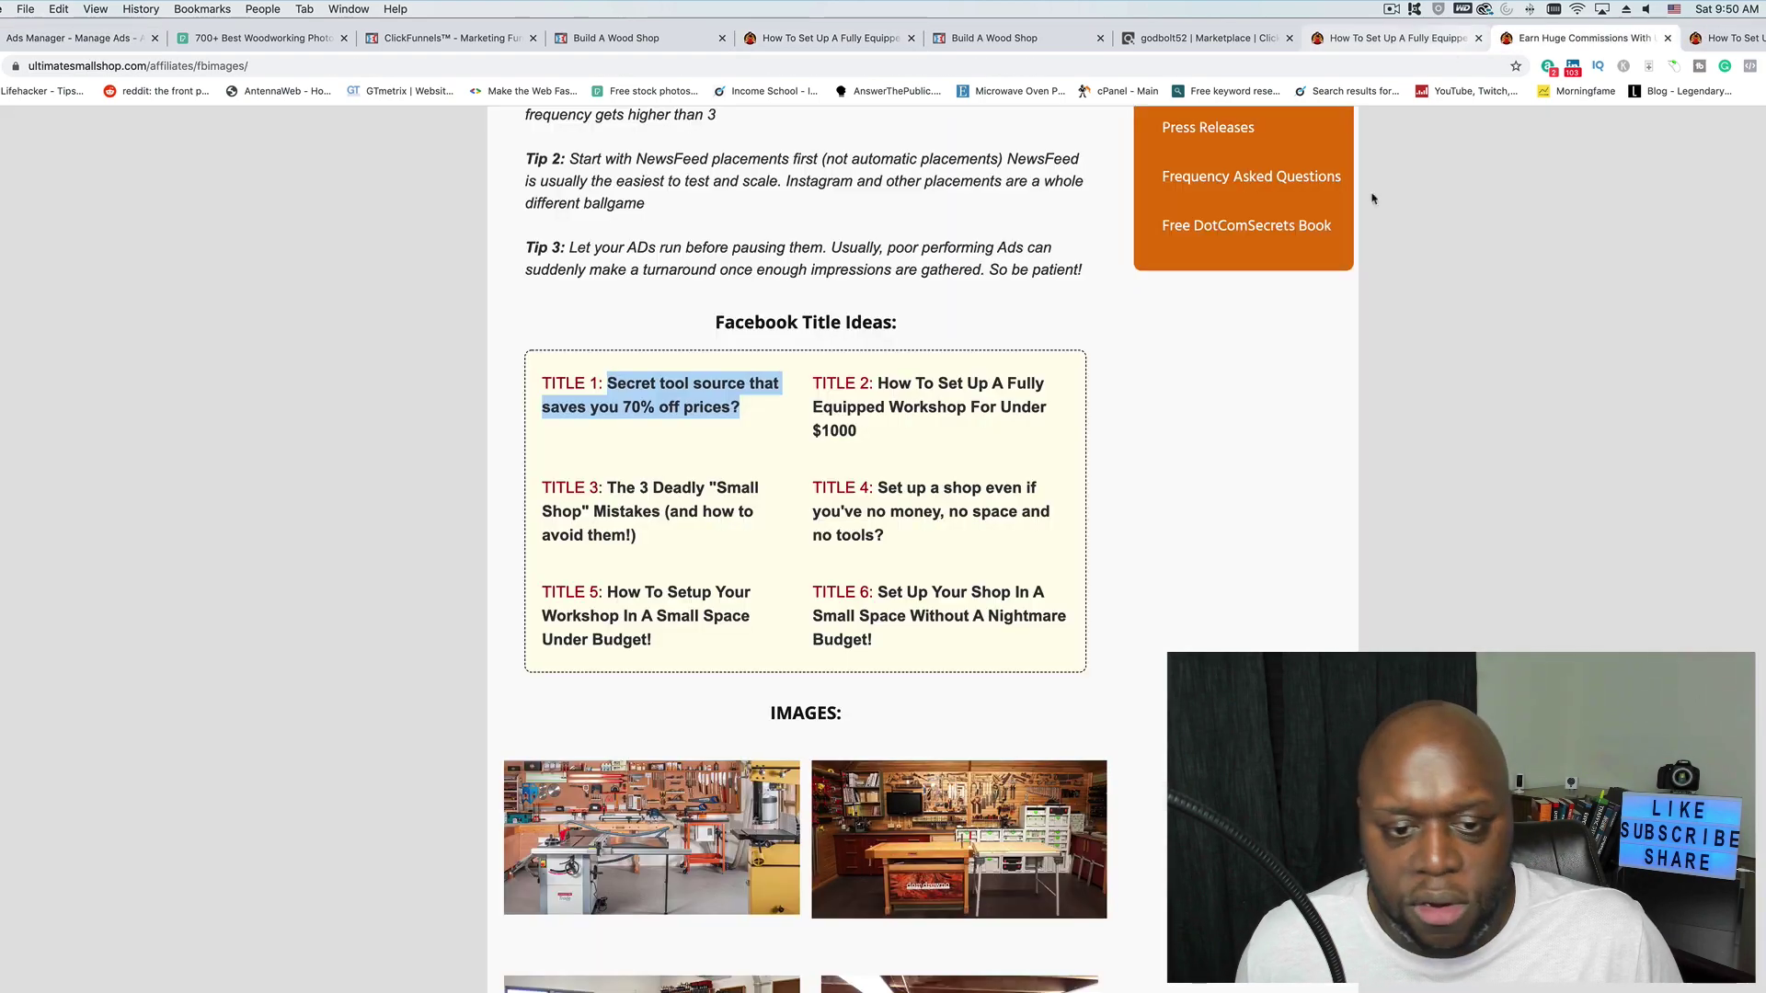
{"action": "scroll", "coordinate": [1242, 390], "scroll_direction": "down", "scroll_amount": 15}
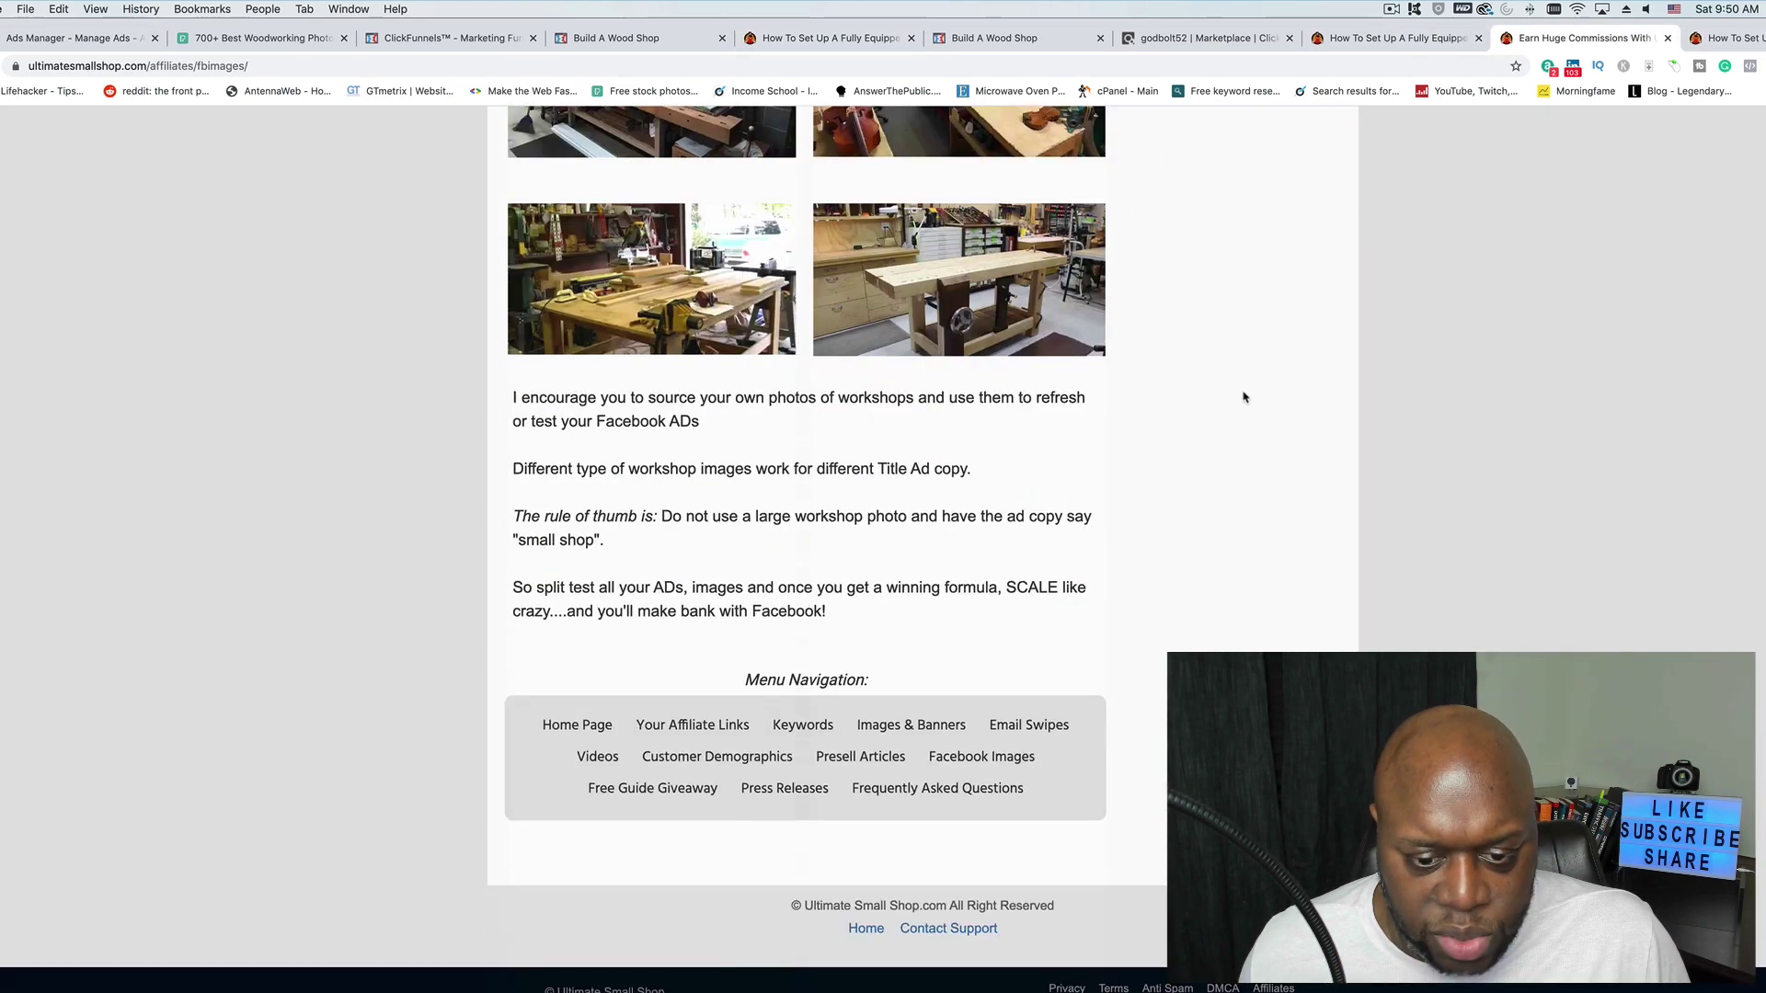
{"action": "key", "text": "super+Left"}
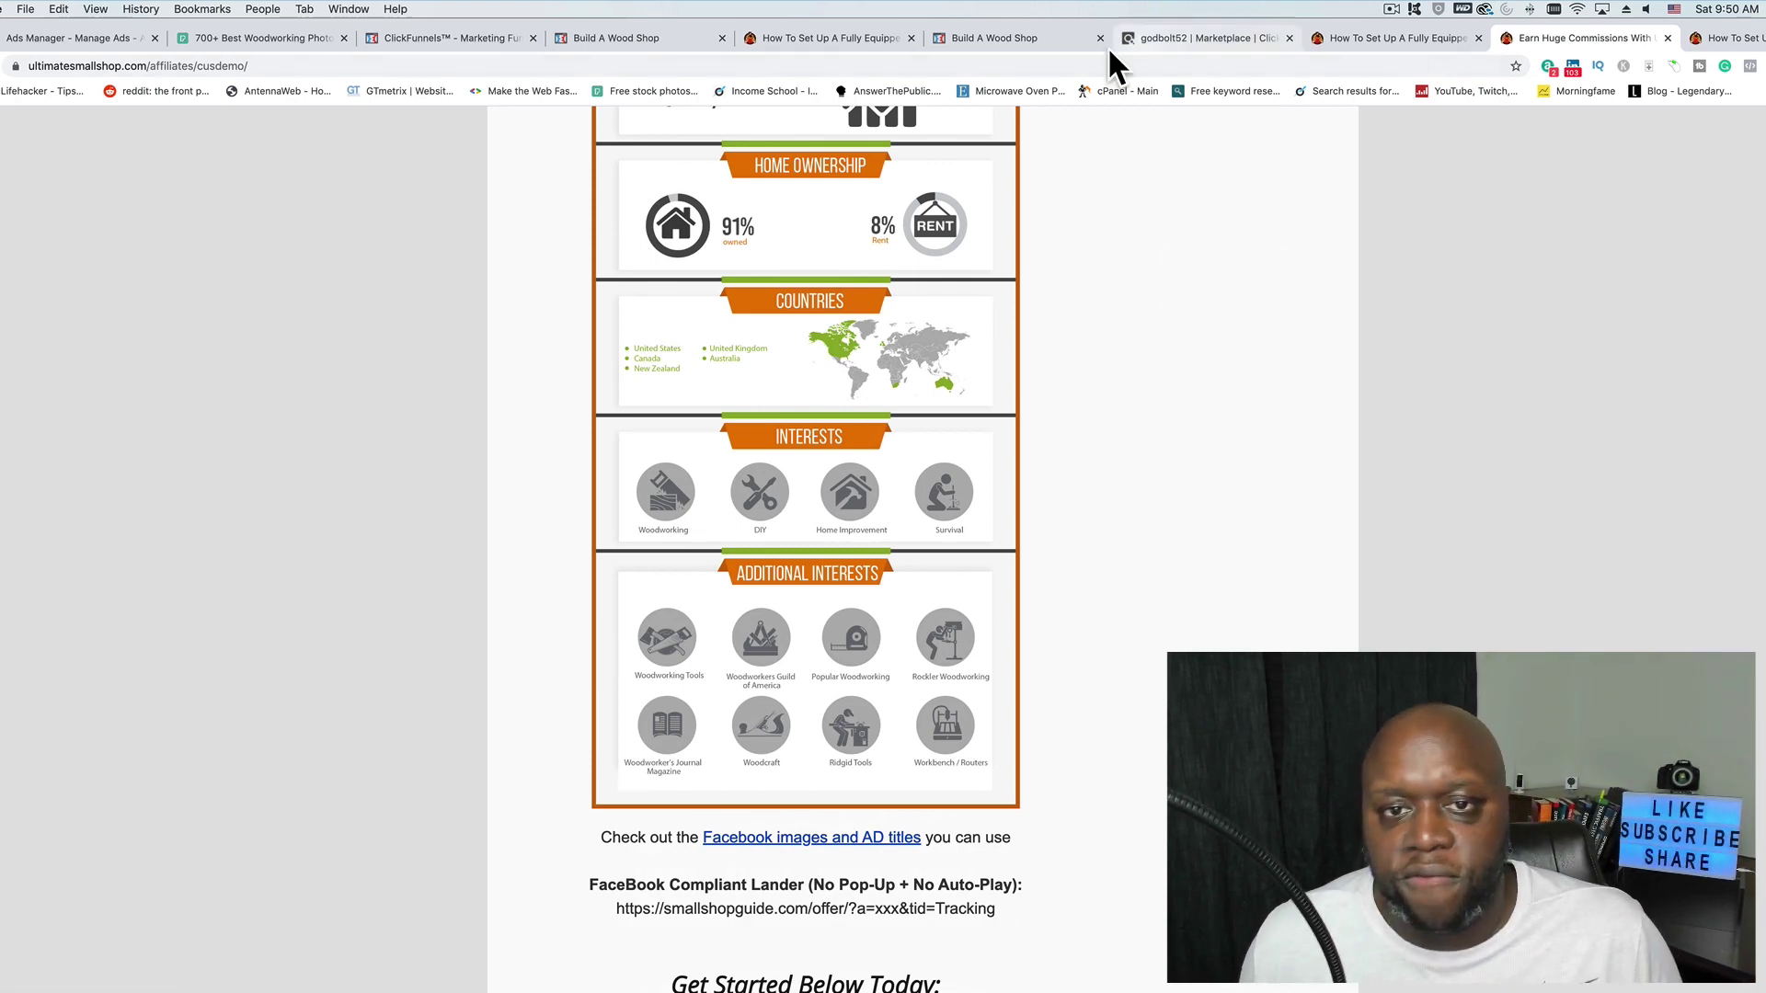
{"action": "left_click", "coordinate": [69, 38]}
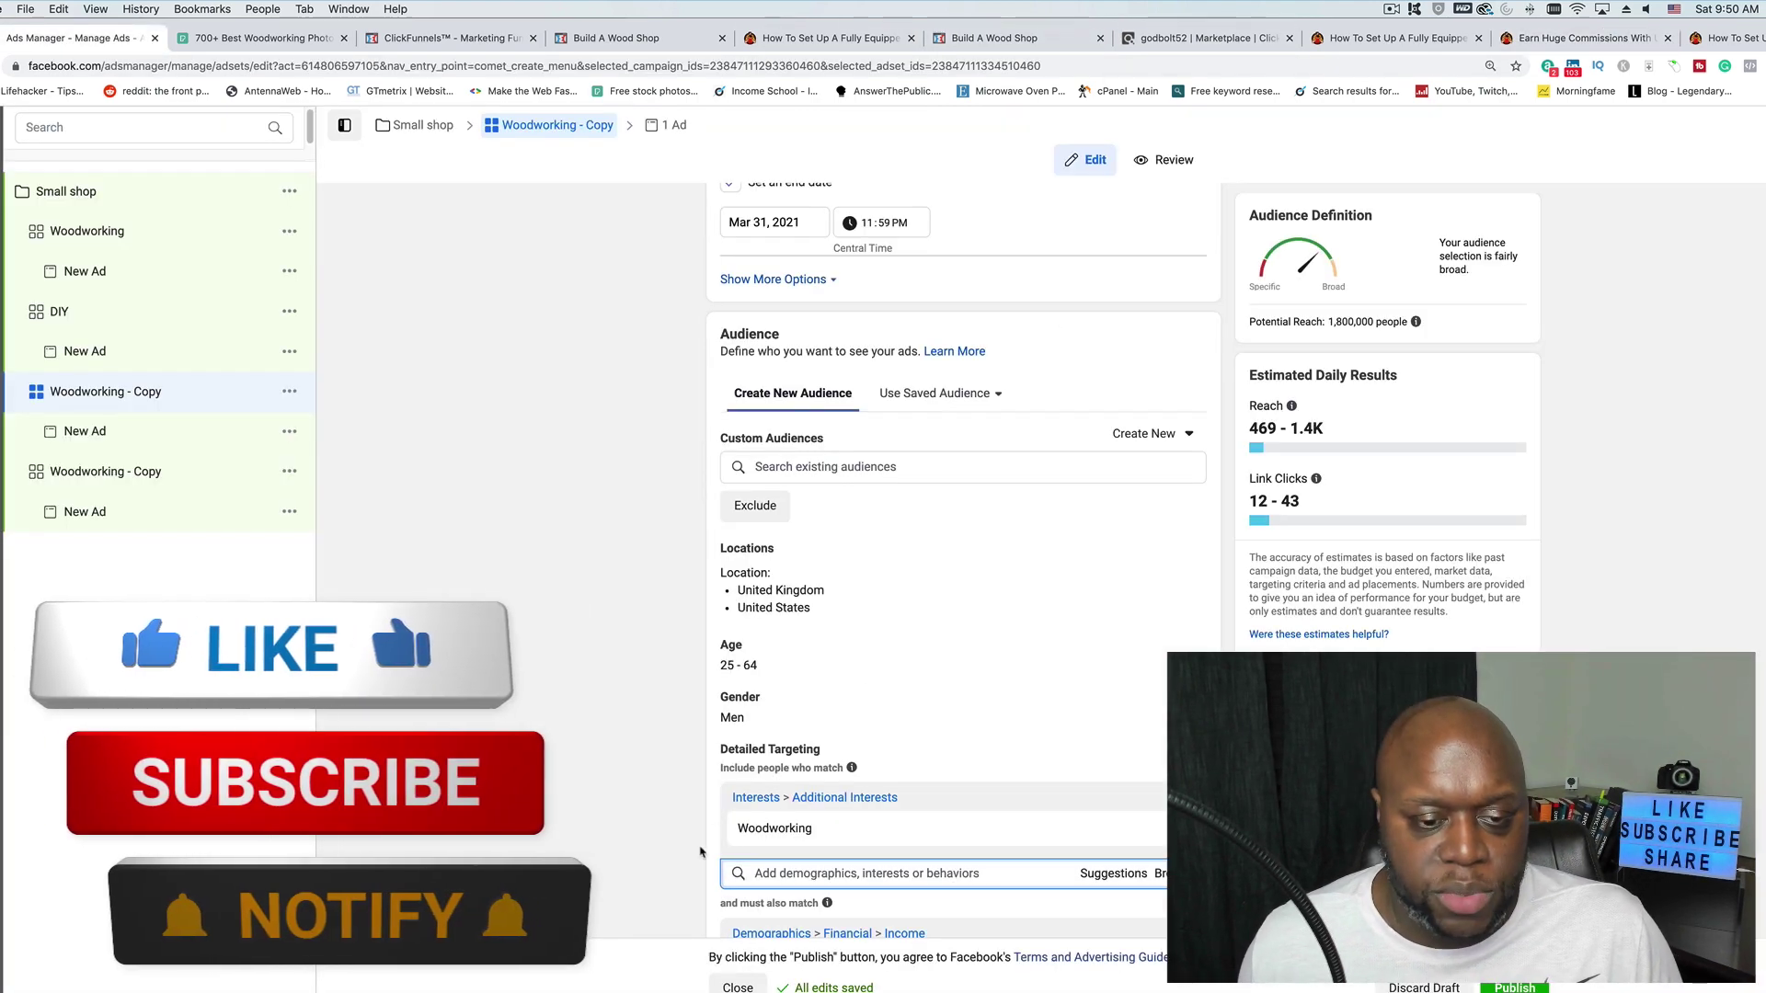
Step: In the second Woodworking copy's detailed targeting, add the Home improvement interest from Hobbies and activities and remove Woodworking
{"action": "scroll", "coordinate": [1118, 856], "scroll_direction": "down", "scroll_amount": 3}
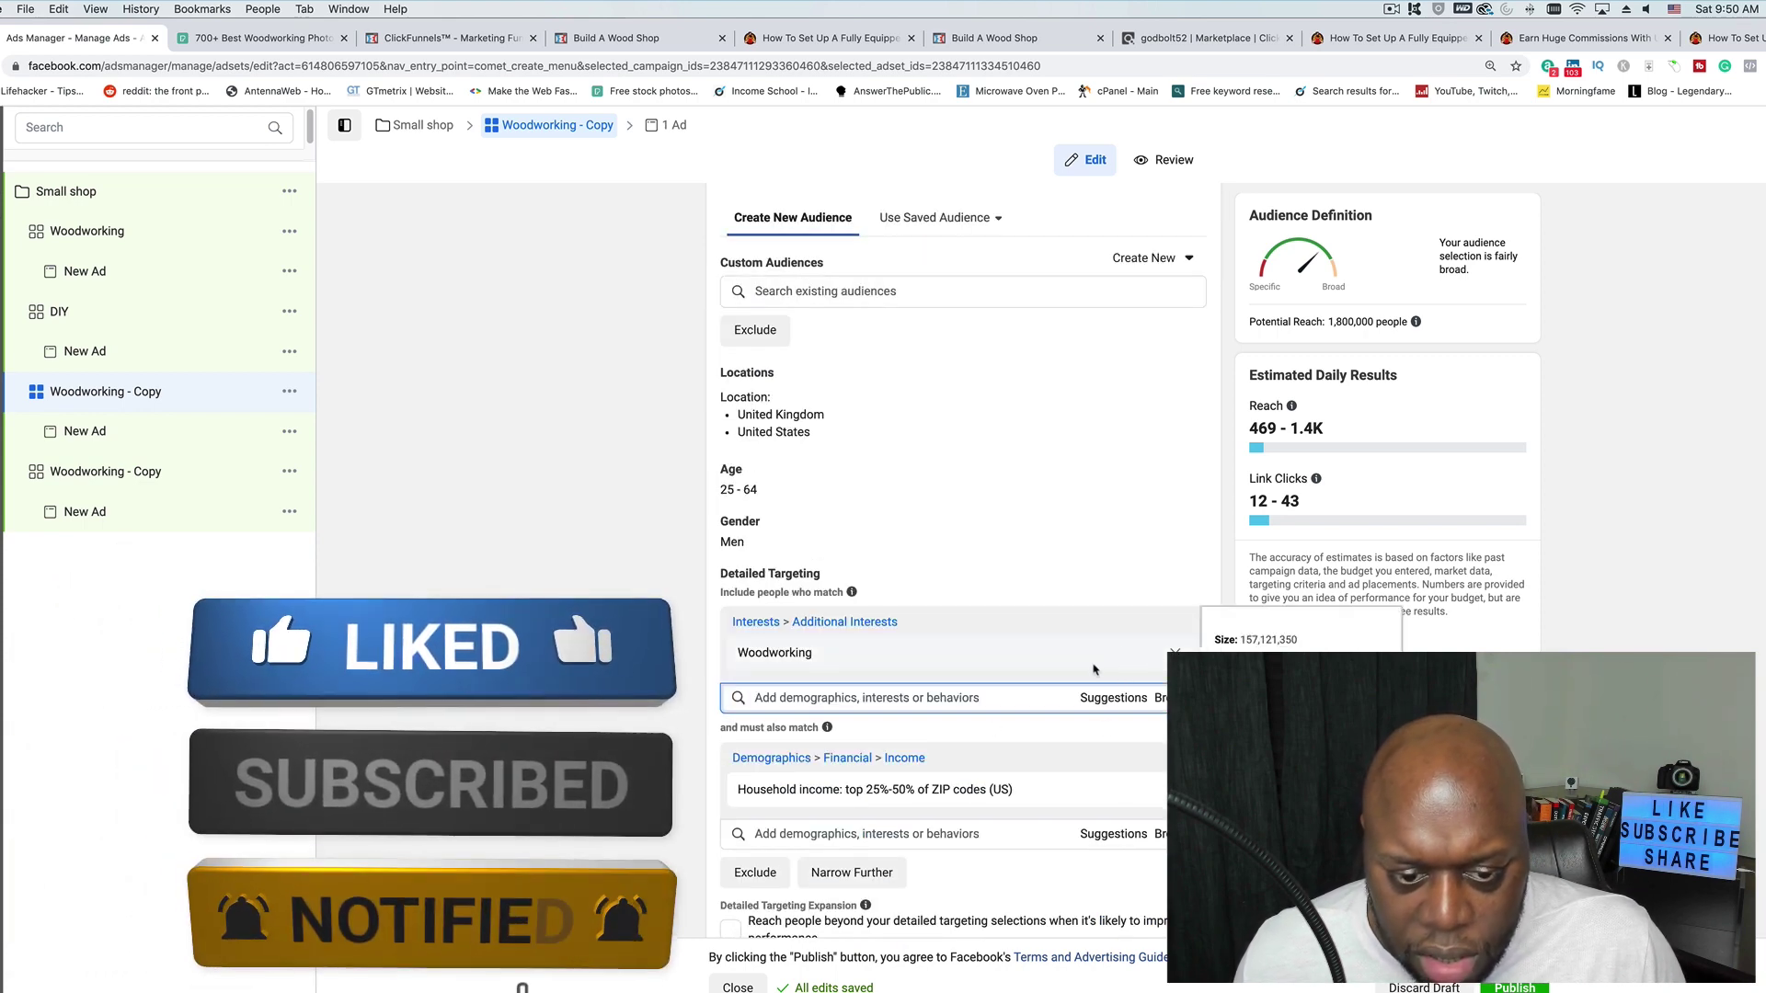
{"action": "left_click", "coordinate": [993, 701]}
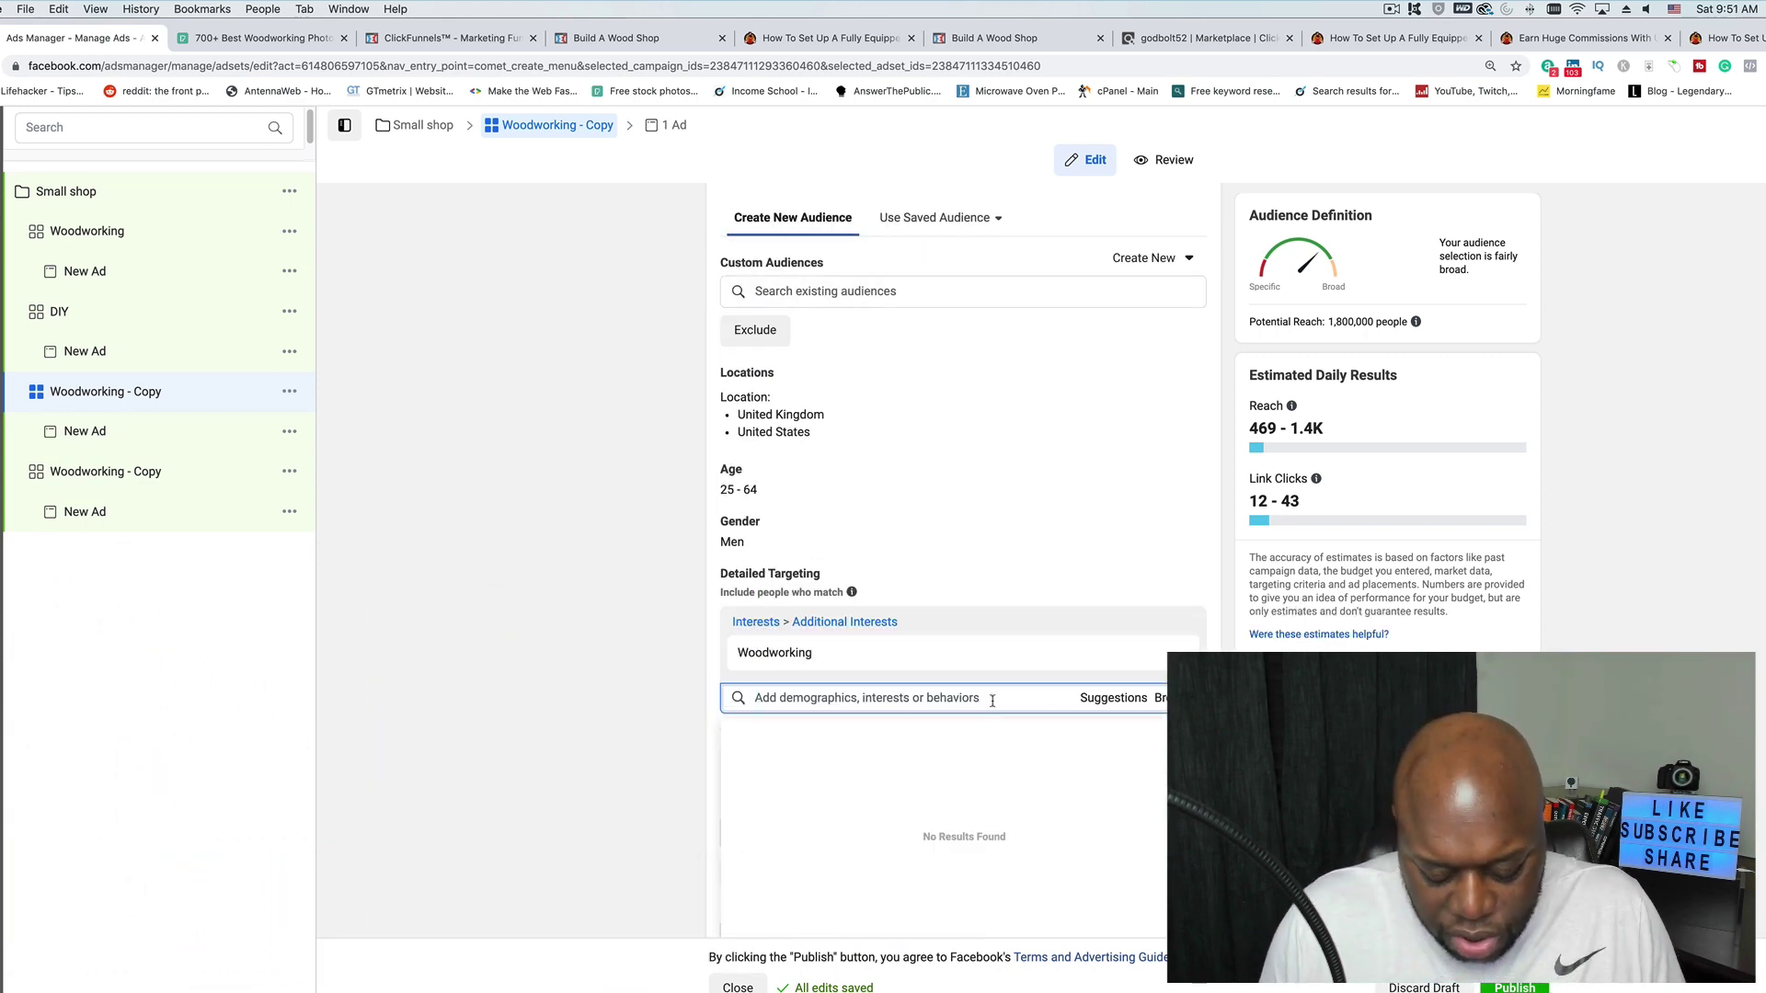
{"action": "type", "text": "home im"}
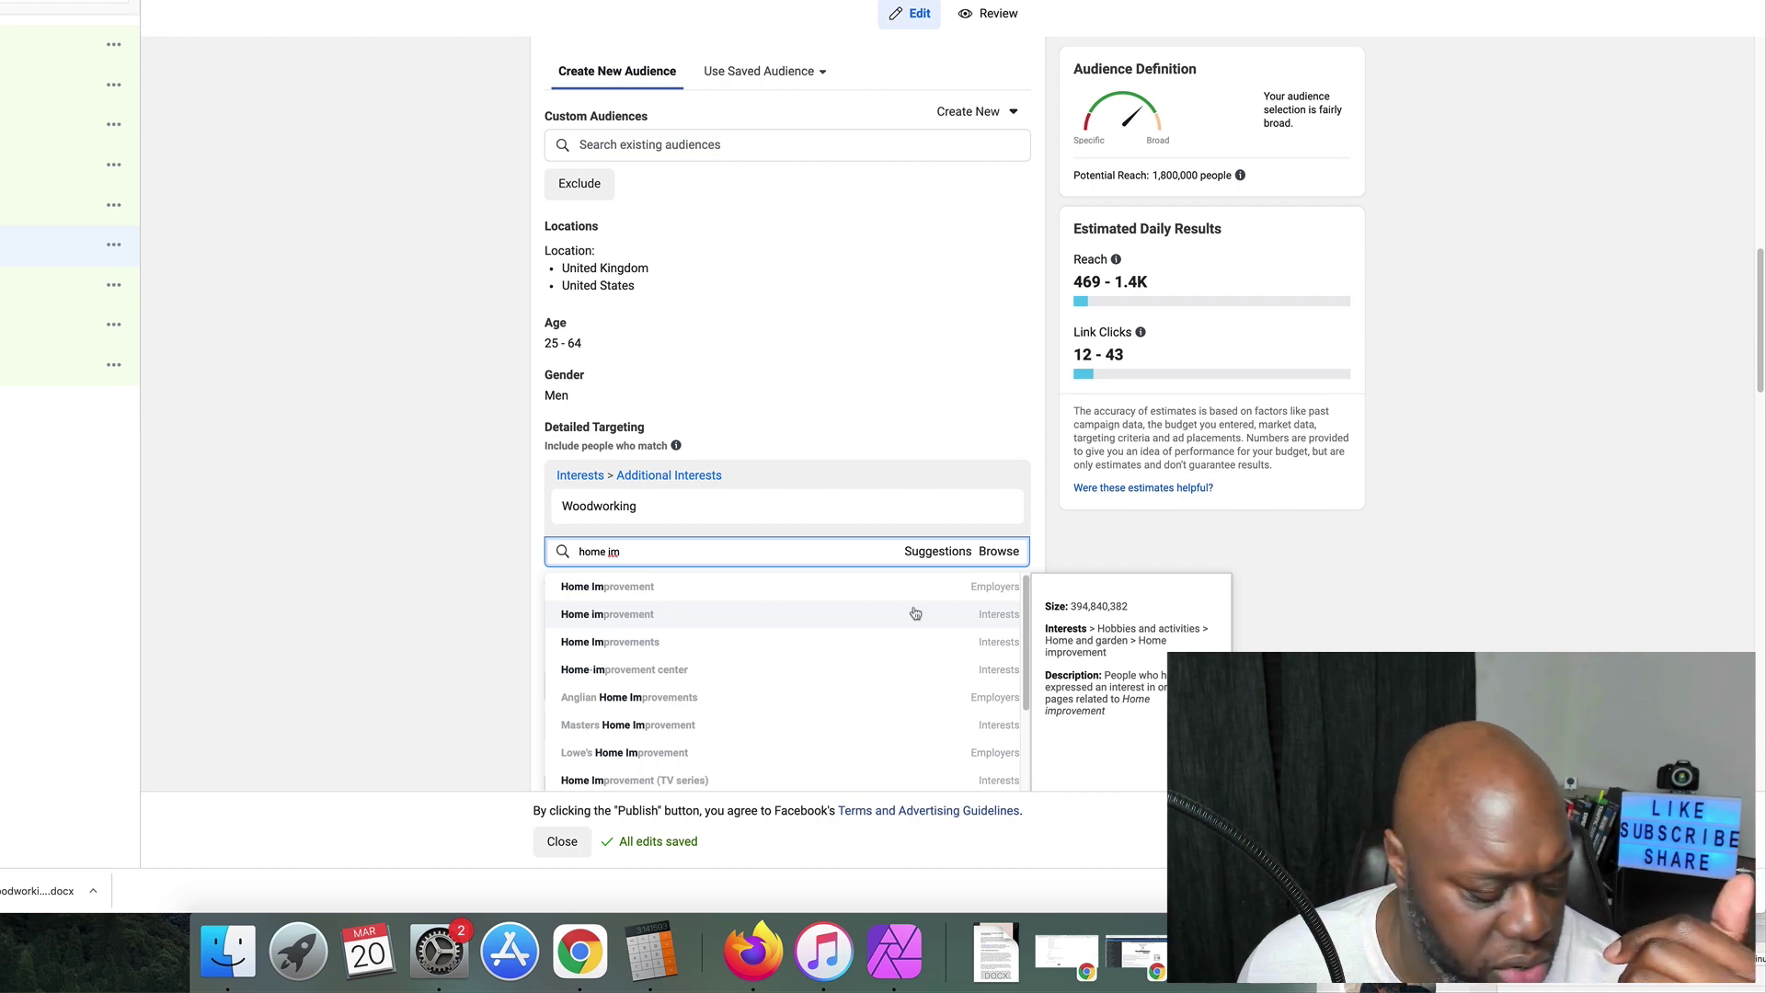
{"action": "left_click", "coordinate": [916, 614]}
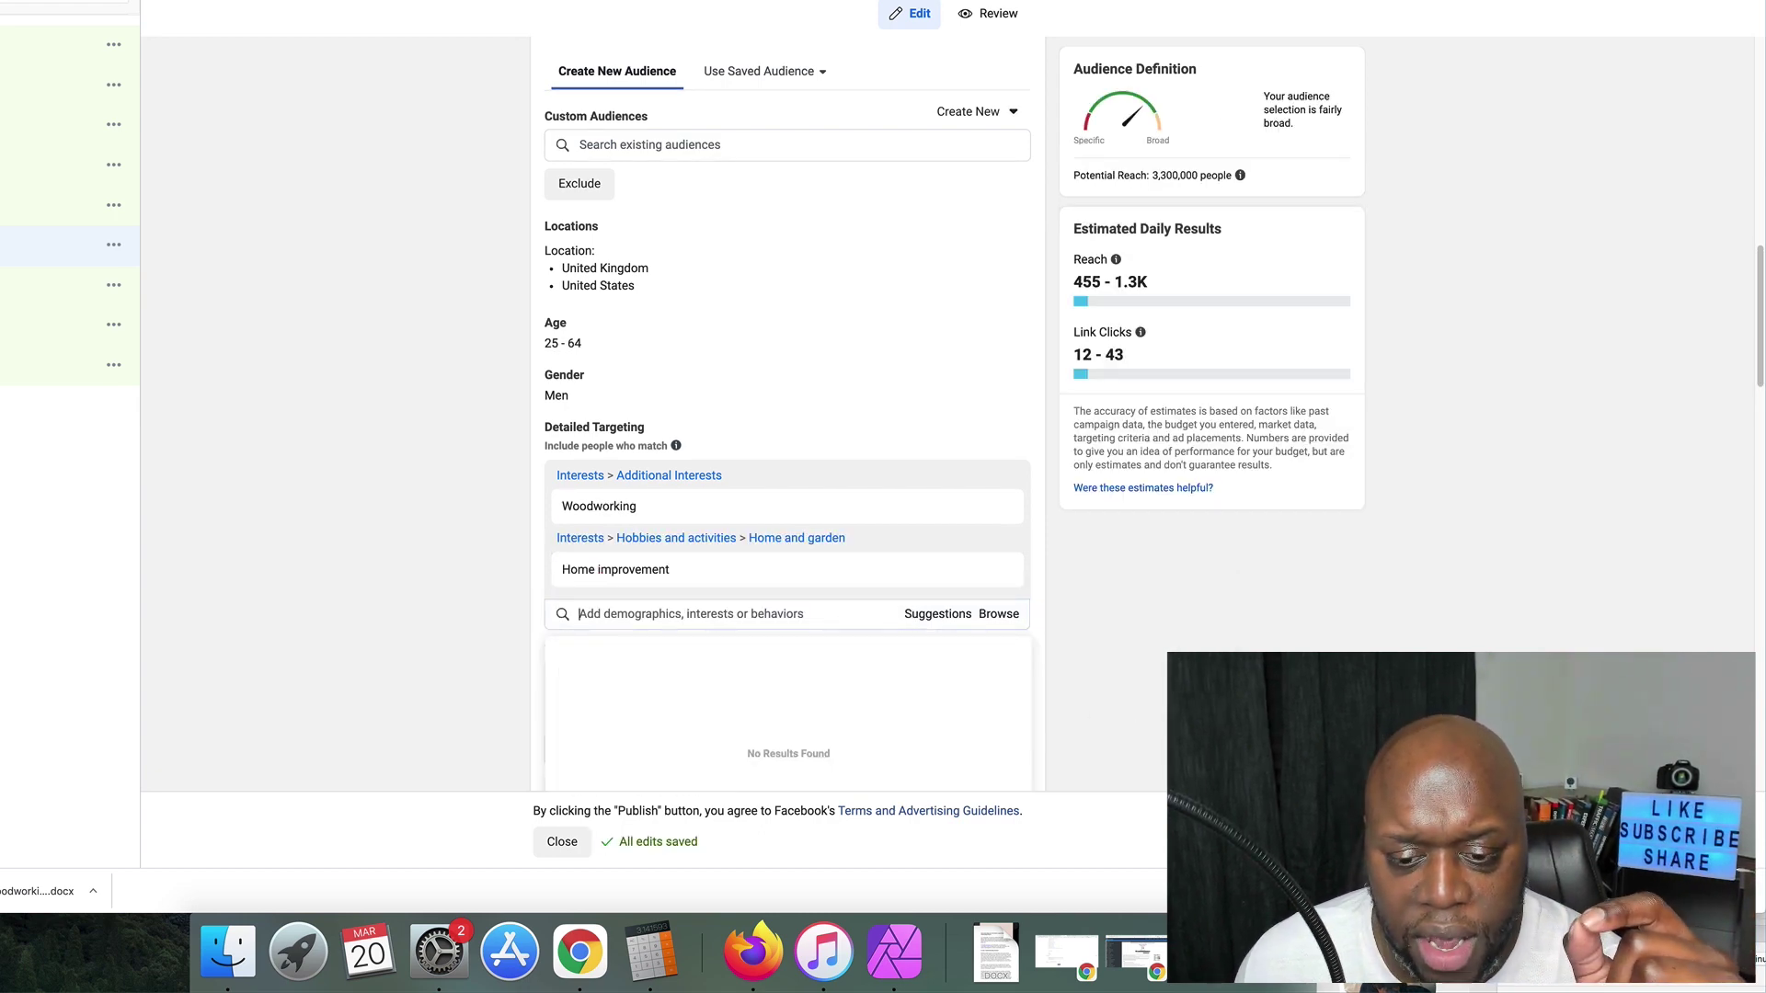
{"action": "left_click", "coordinate": [1000, 511]}
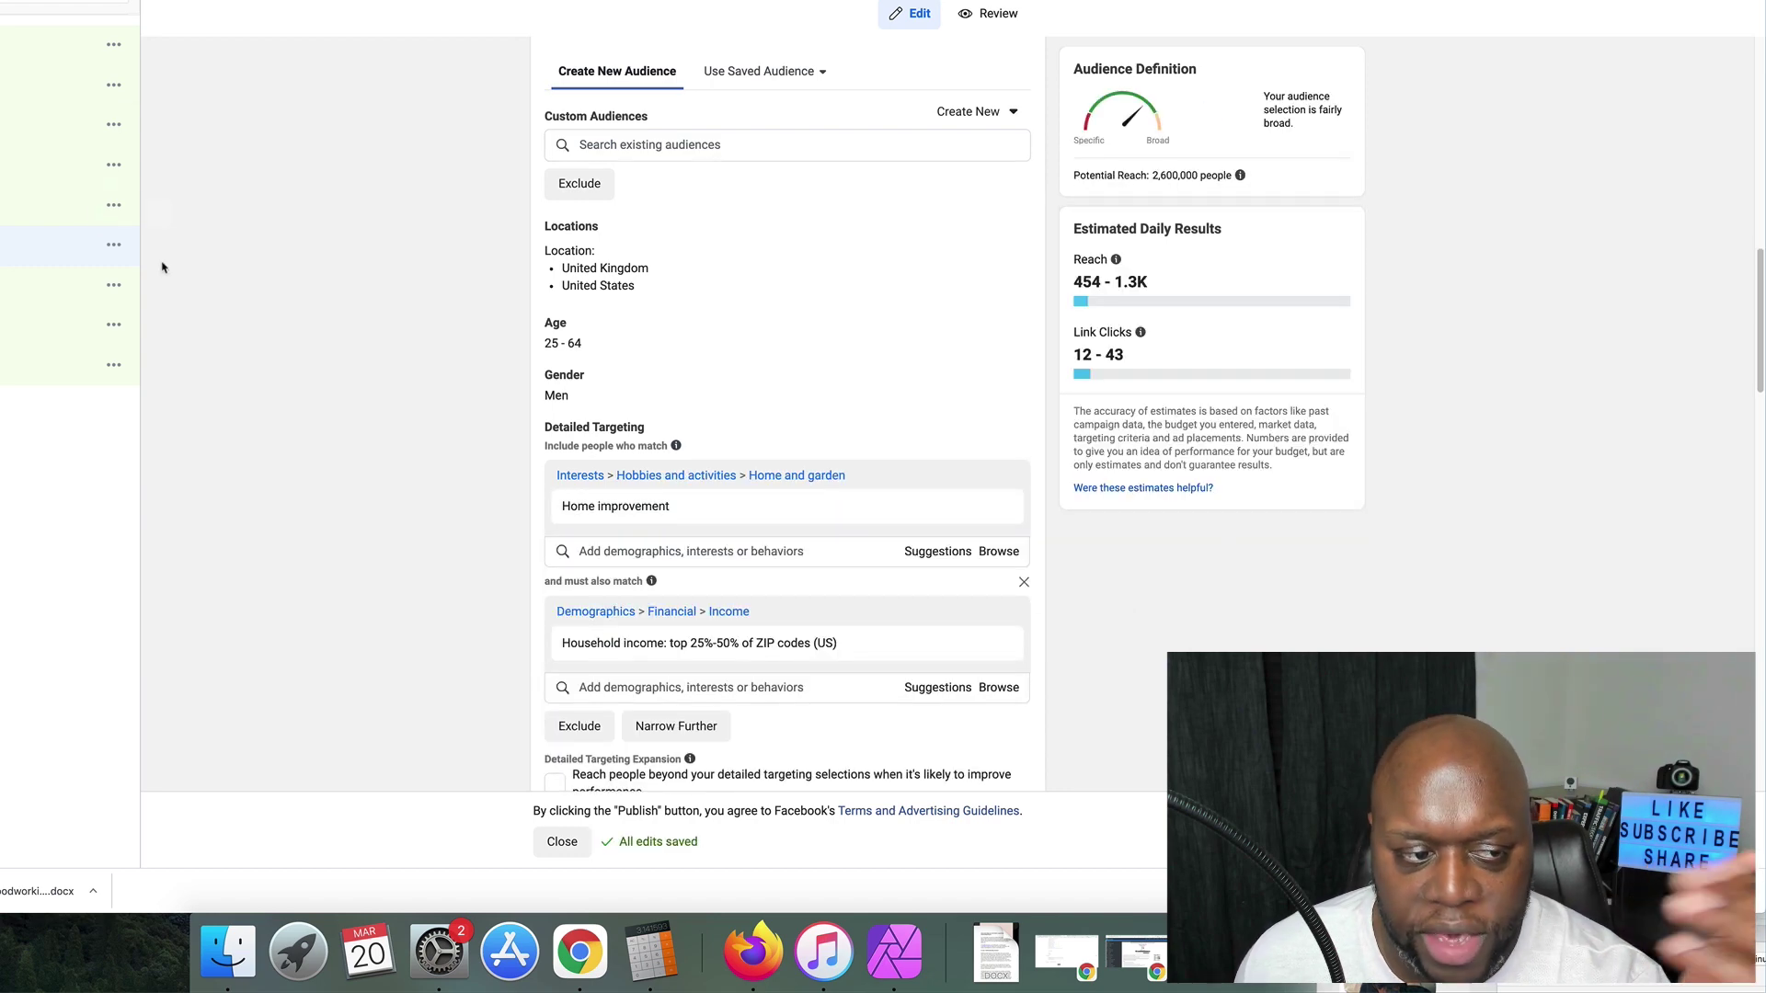
Step: Rename the second Woodworking ad set copy as Home improvement, correcting the misspelled word
{"action": "scroll", "coordinate": [919, 414], "scroll_direction": "up", "scroll_amount": 10}
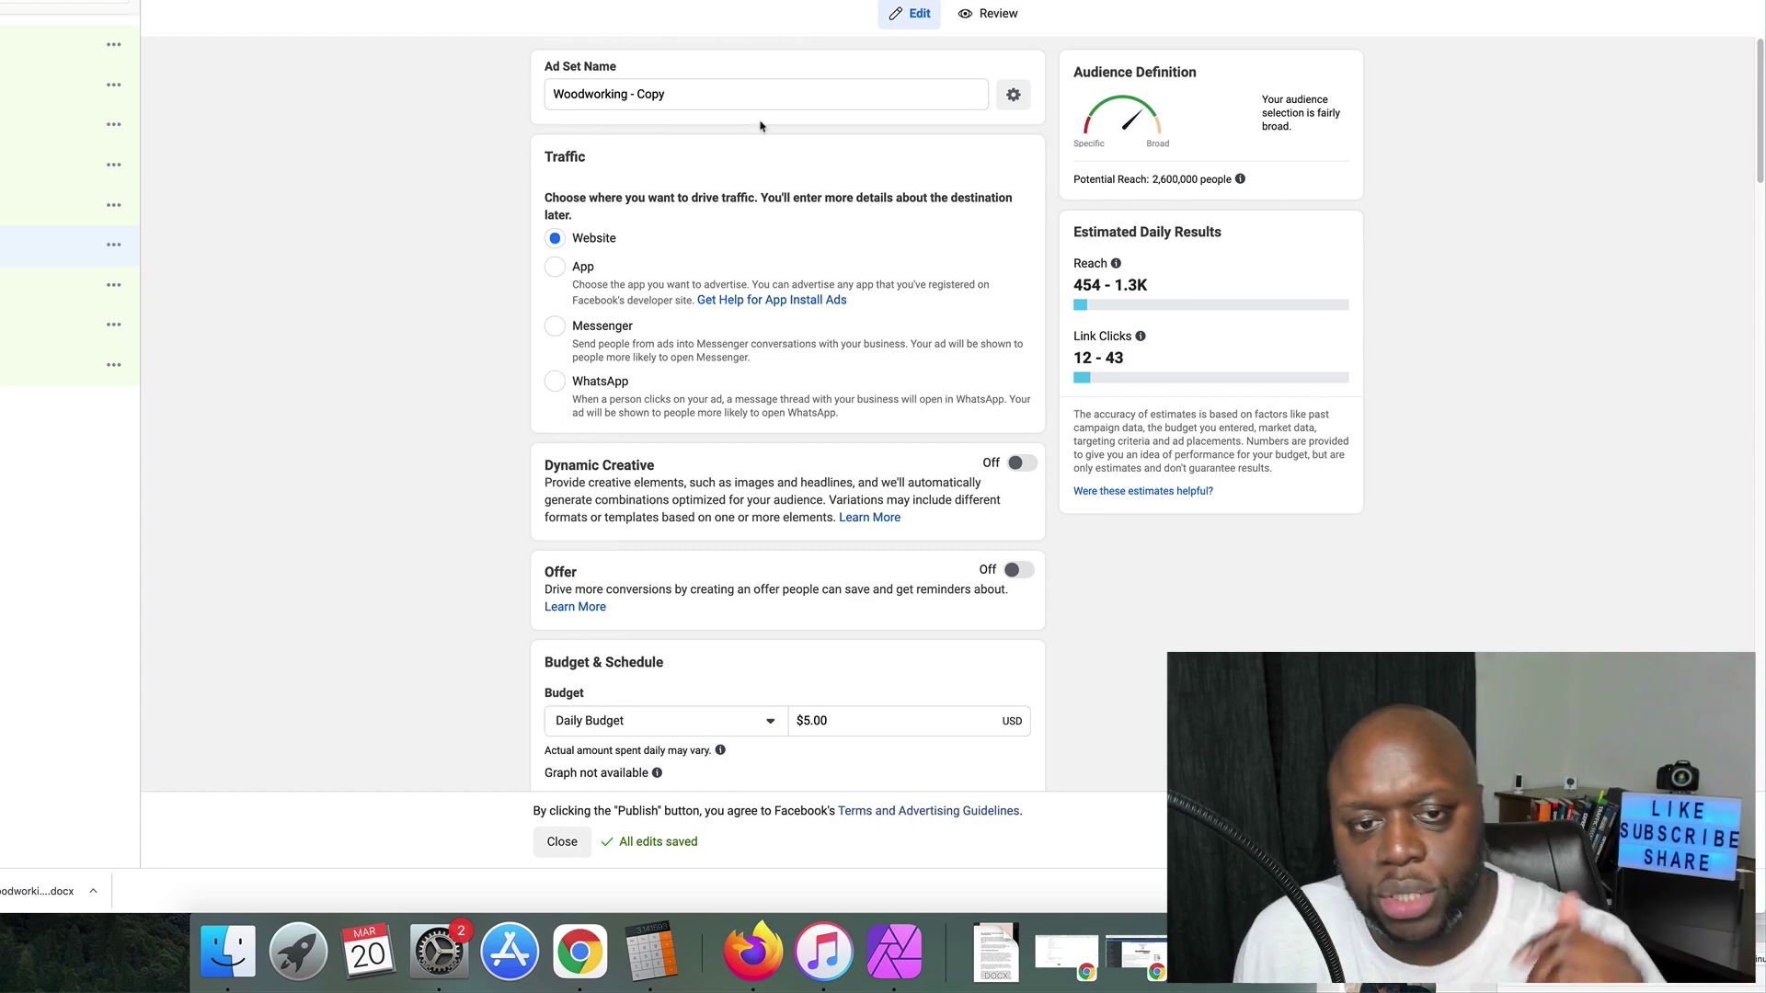
{"action": "left_click", "coordinate": [749, 95]}
{"action": "key", "text": "super+a"}
{"action": "key", "text": "super+v"}
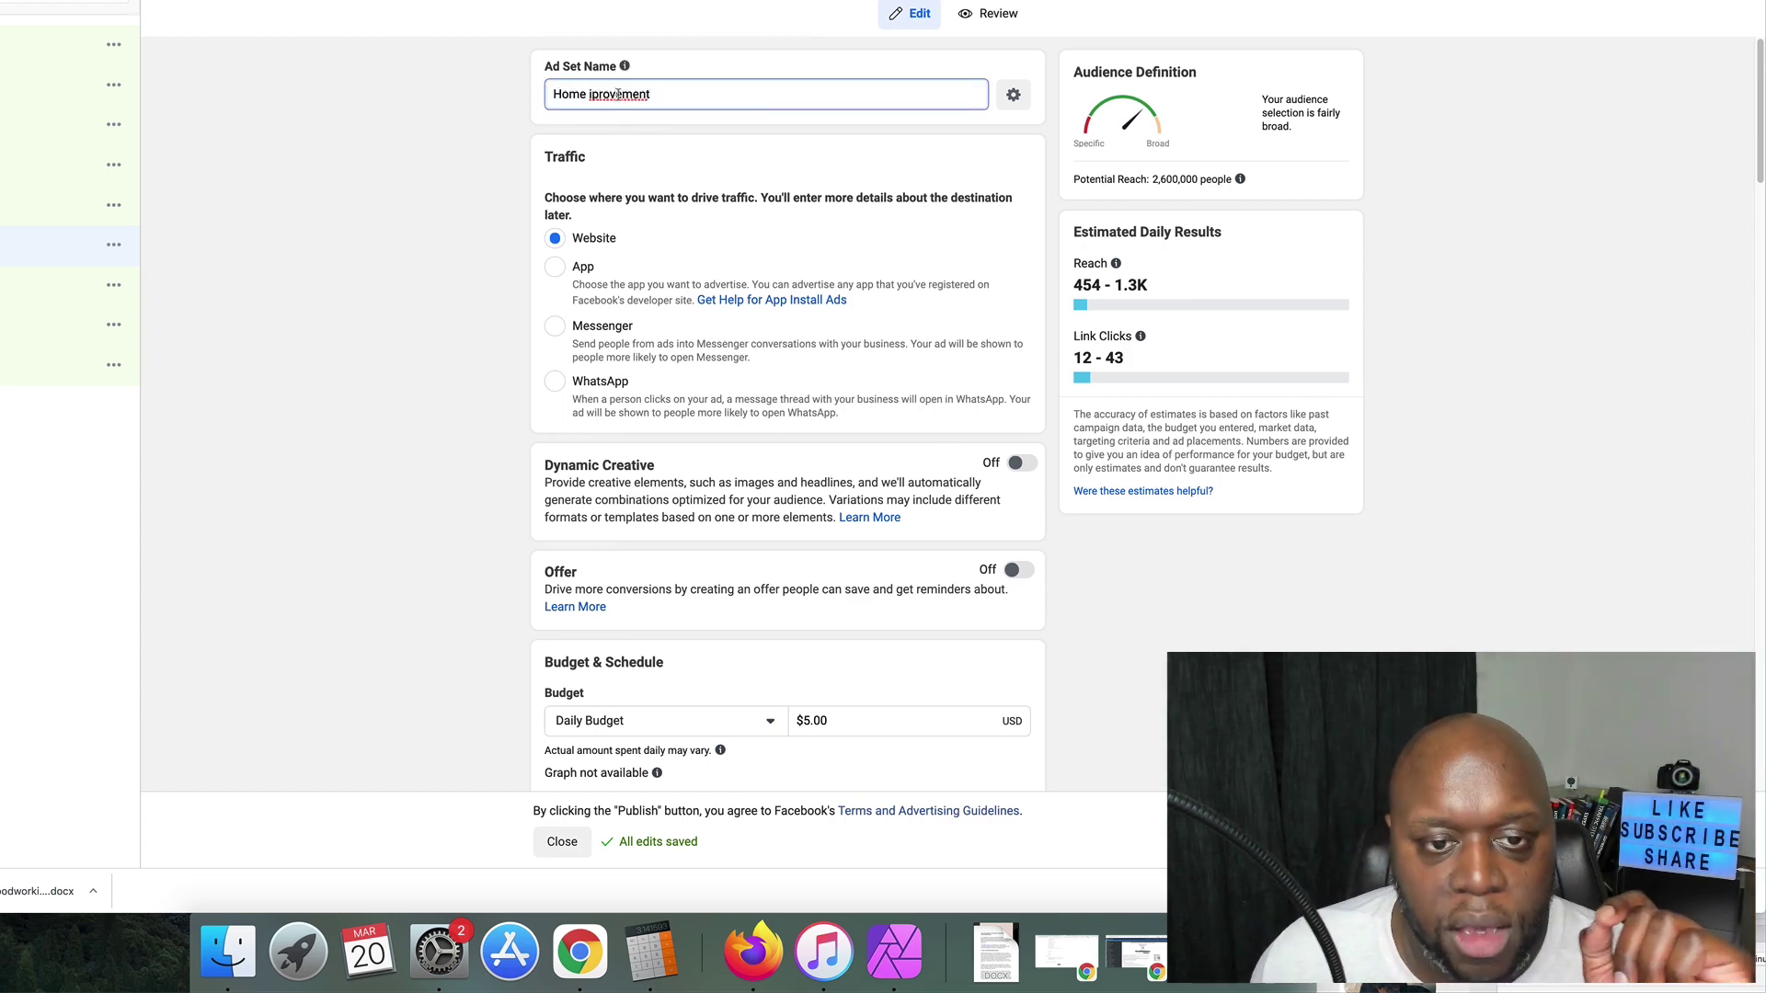
{"action": "right_click", "coordinate": [618, 95]}
{"action": "left_click", "coordinate": [631, 104]}
{"action": "scroll", "coordinate": [402, 438], "scroll_direction": "down", "scroll_amount": 10}
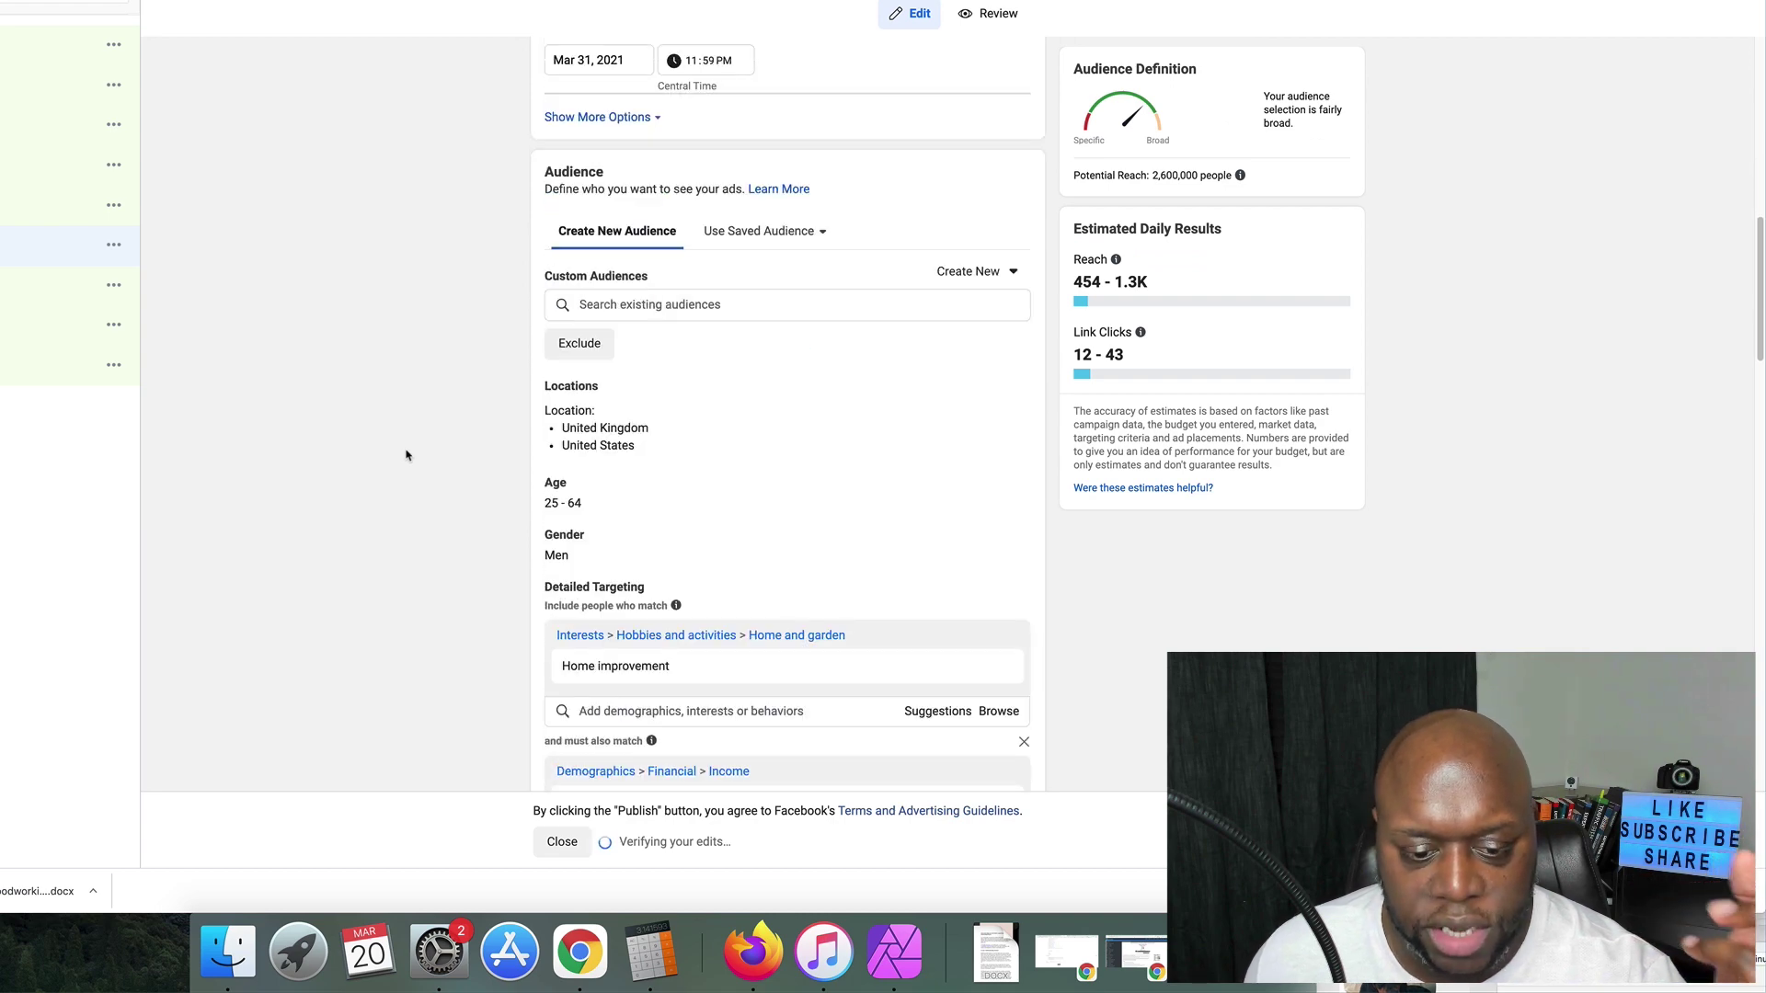
Step: View the description of the YouTube video How To Start Affiliate Marketing Questions Answered In 2021
{"action": "scroll", "coordinate": [406, 455], "scroll_direction": "down", "scroll_amount": 2}
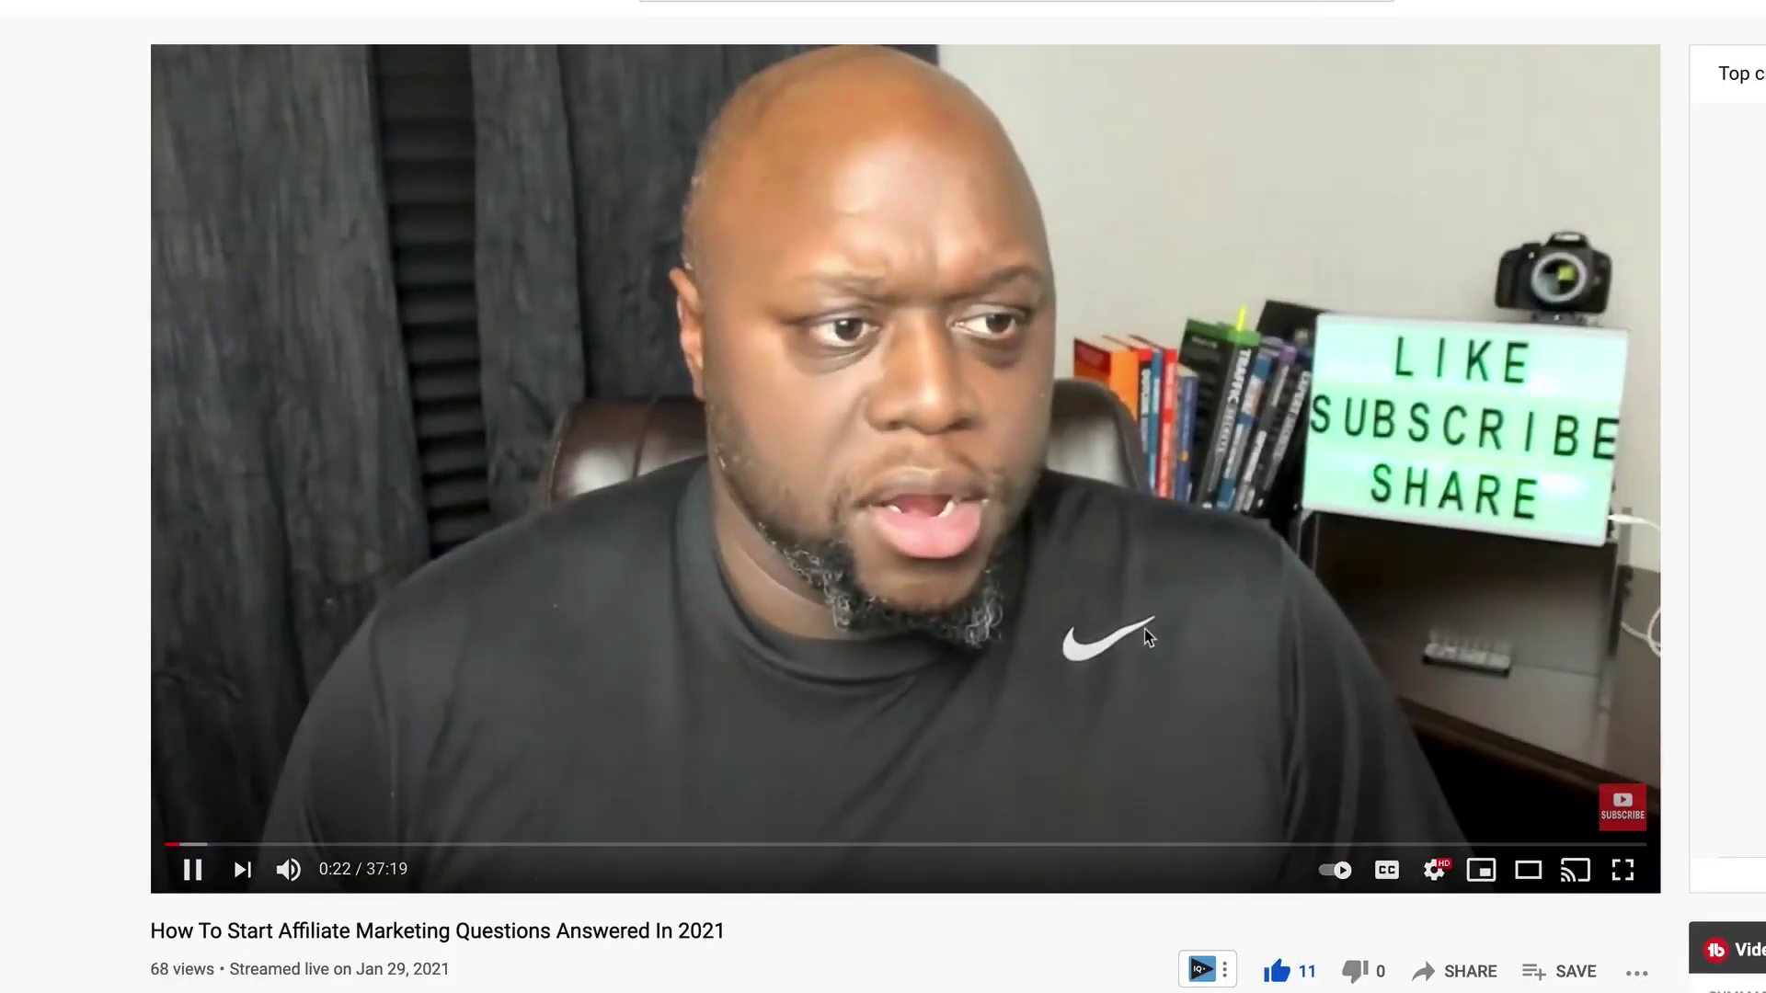
{"action": "scroll", "coordinate": [883, 496], "scroll_direction": "down", "scroll_amount": 2}
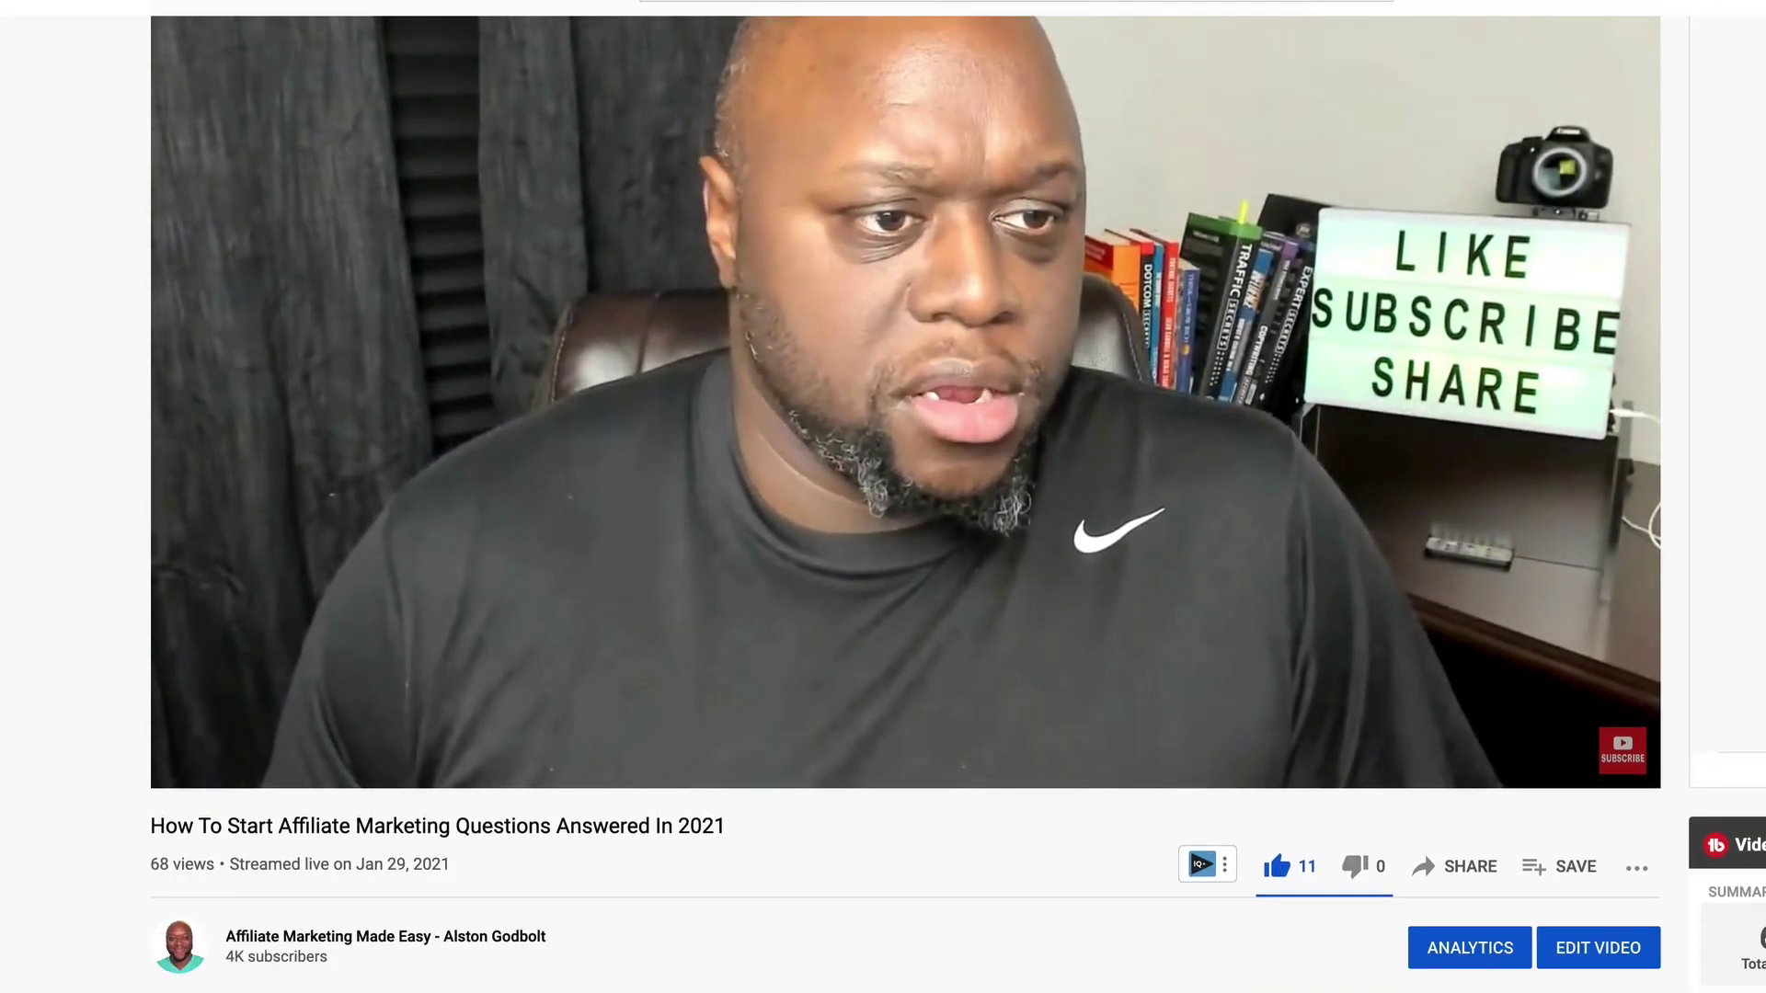
{"action": "scroll", "coordinate": [883, 496], "scroll_direction": "down", "scroll_amount": 2}
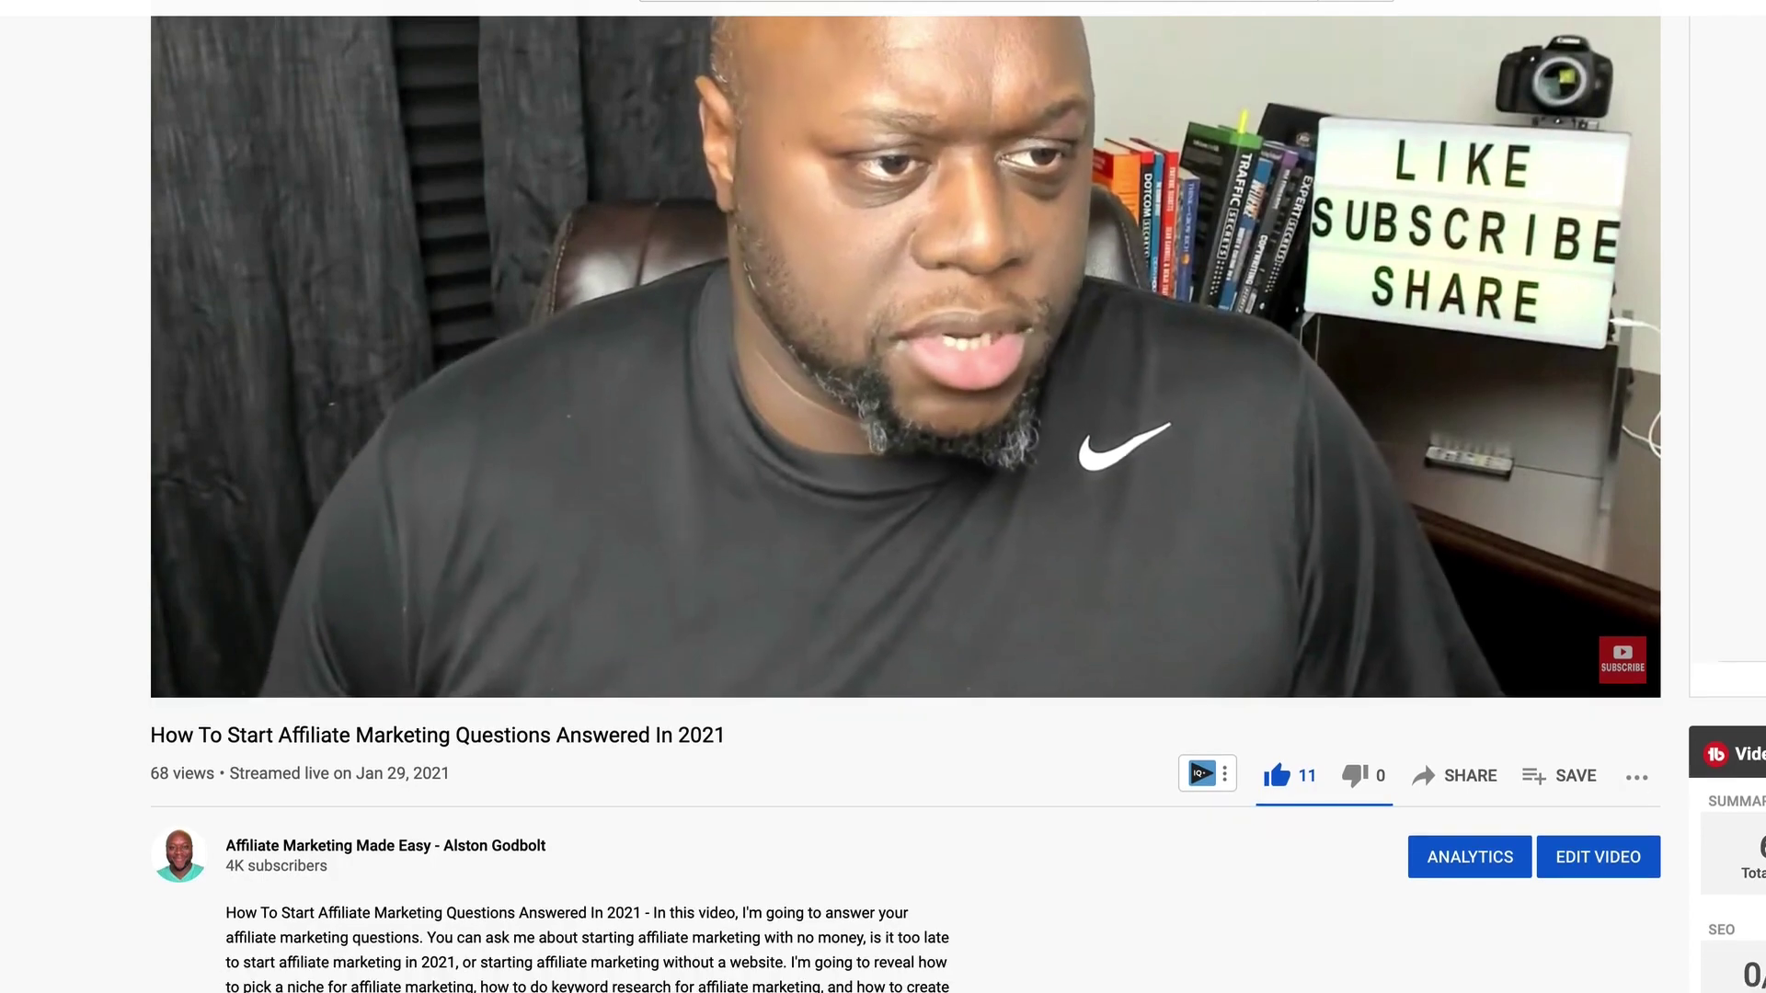